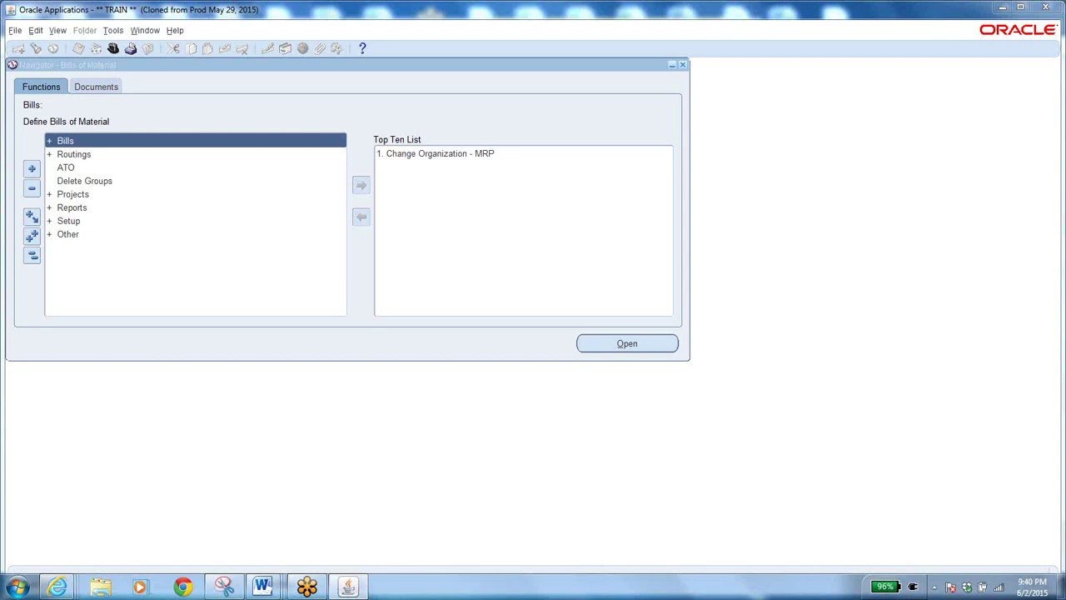
- Open the classes trails text file from the BA desktop folder and locate the purchase order entry beside the last job
key(super+d)
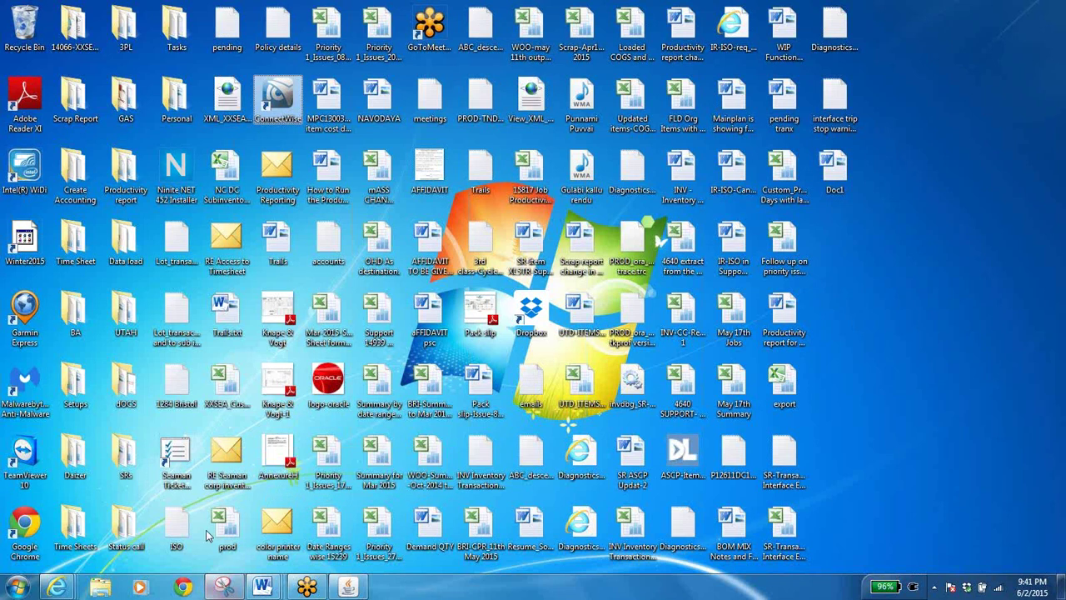
click(348, 587)
click(1003, 10)
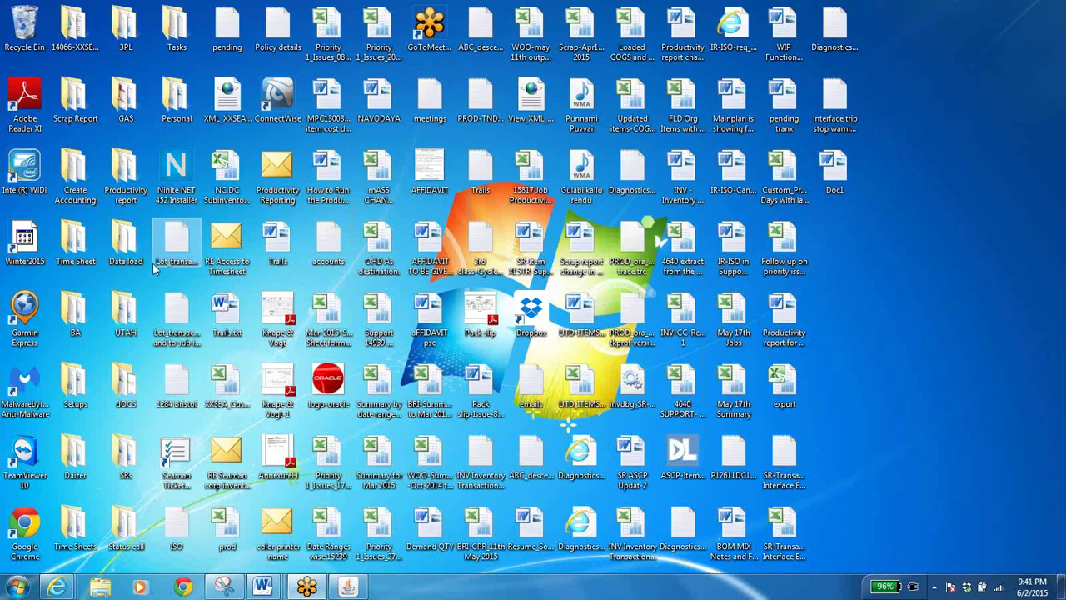
double_click(75, 311)
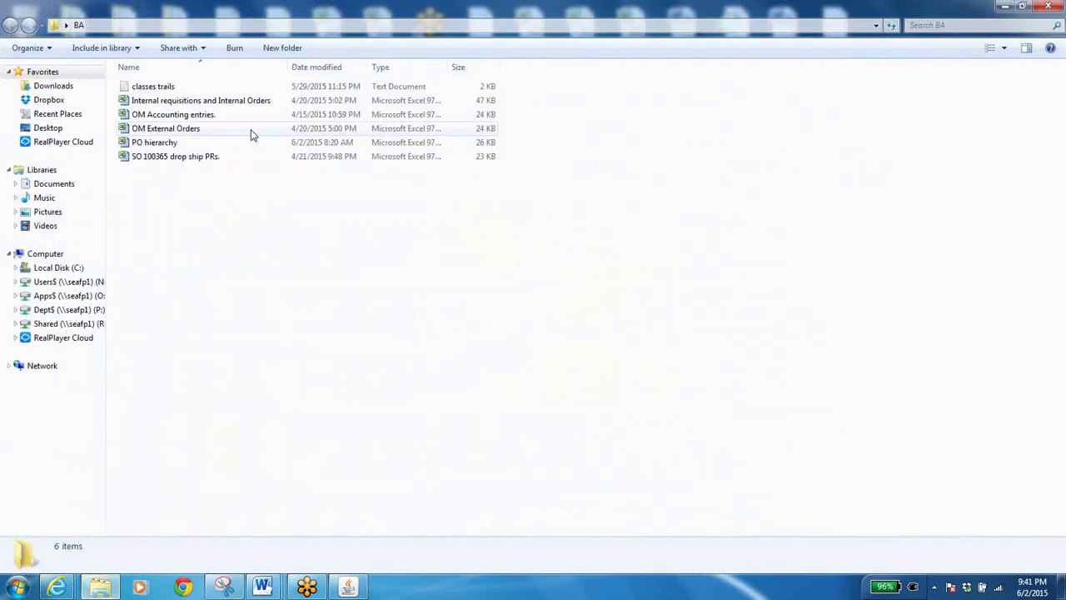
double_click(150, 87)
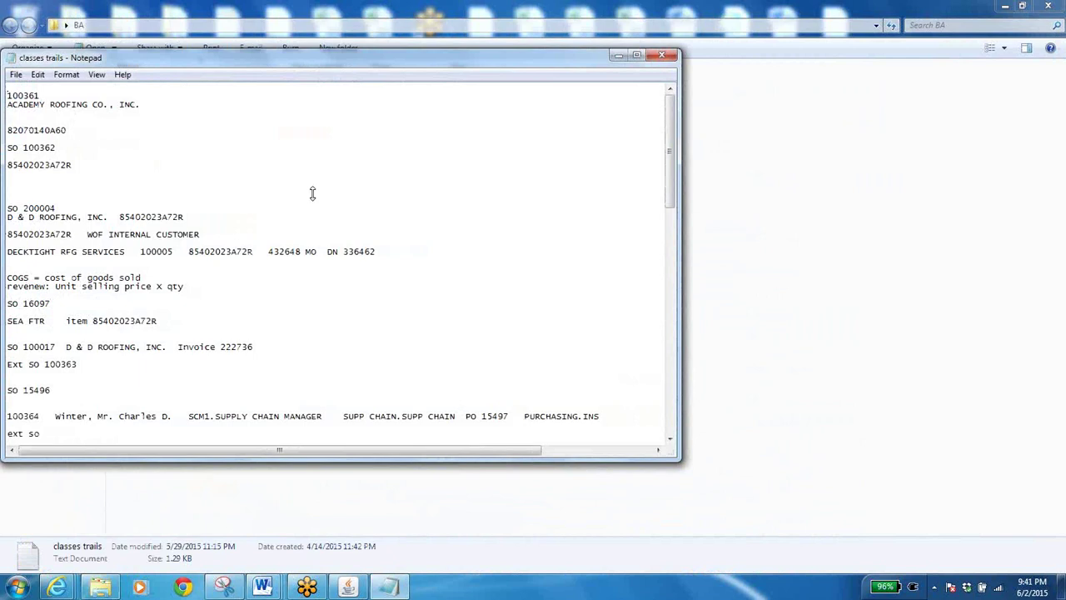
click(637, 54)
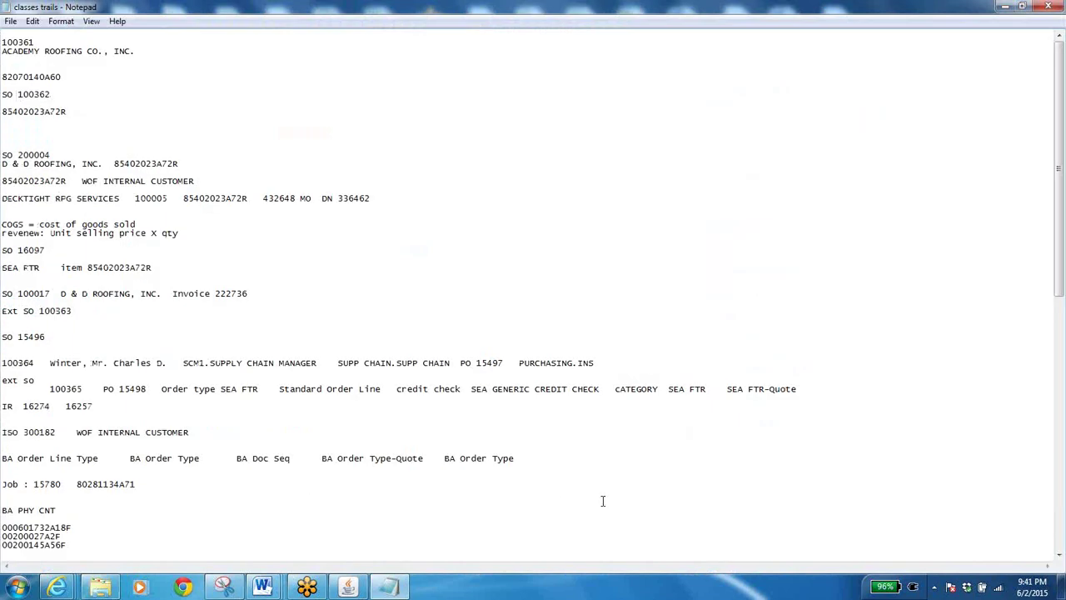
click(1060, 490)
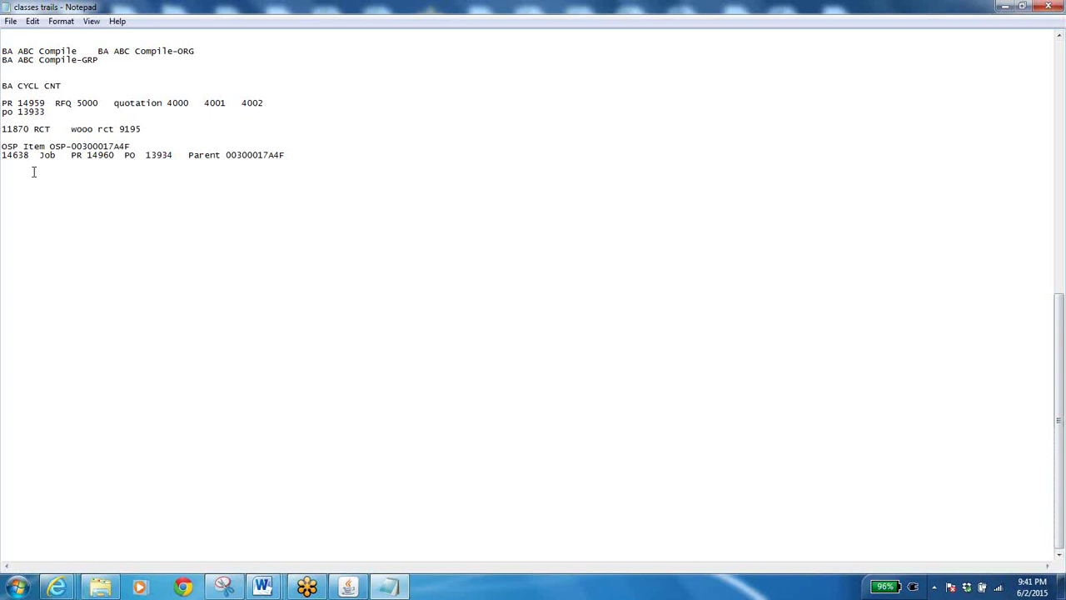
click(146, 155)
- Switch to Oracle Applications and change the responsibility to SEA Purchasing Super User
click(349, 586)
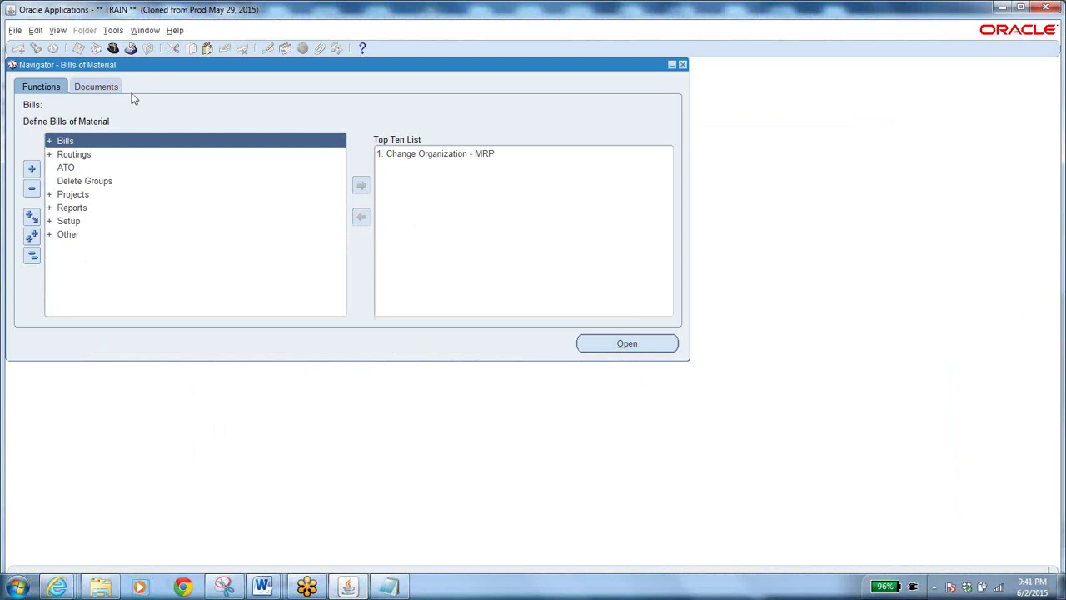
click(114, 49)
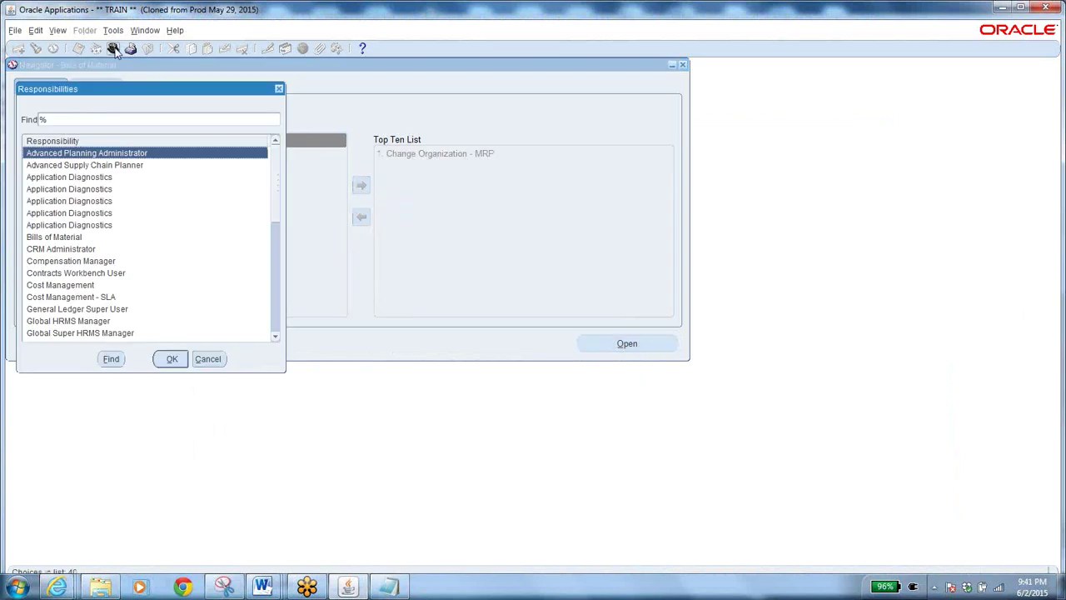
text(s)
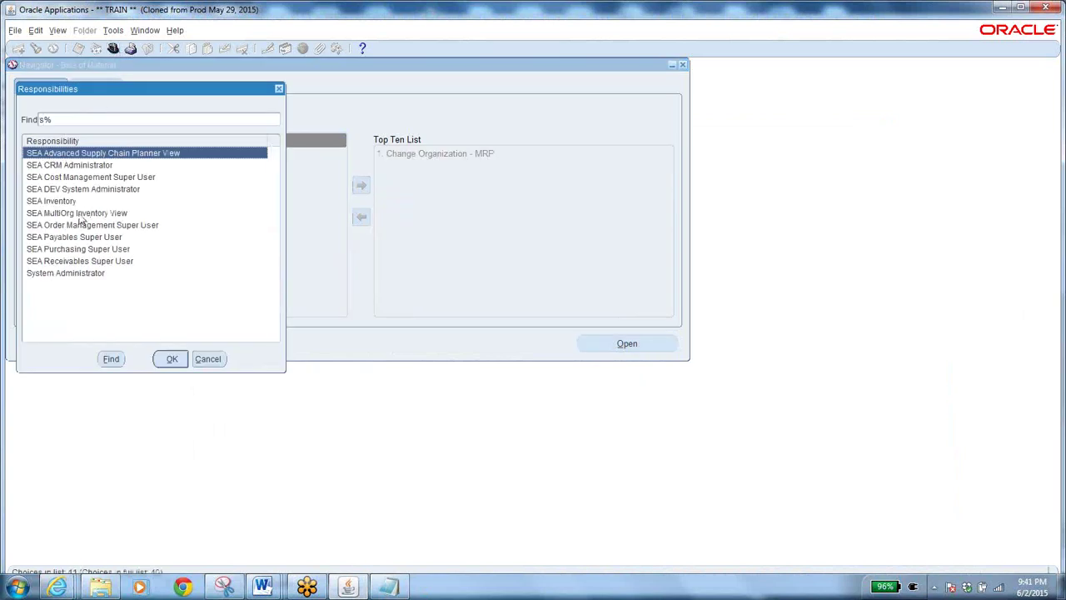
click(78, 250)
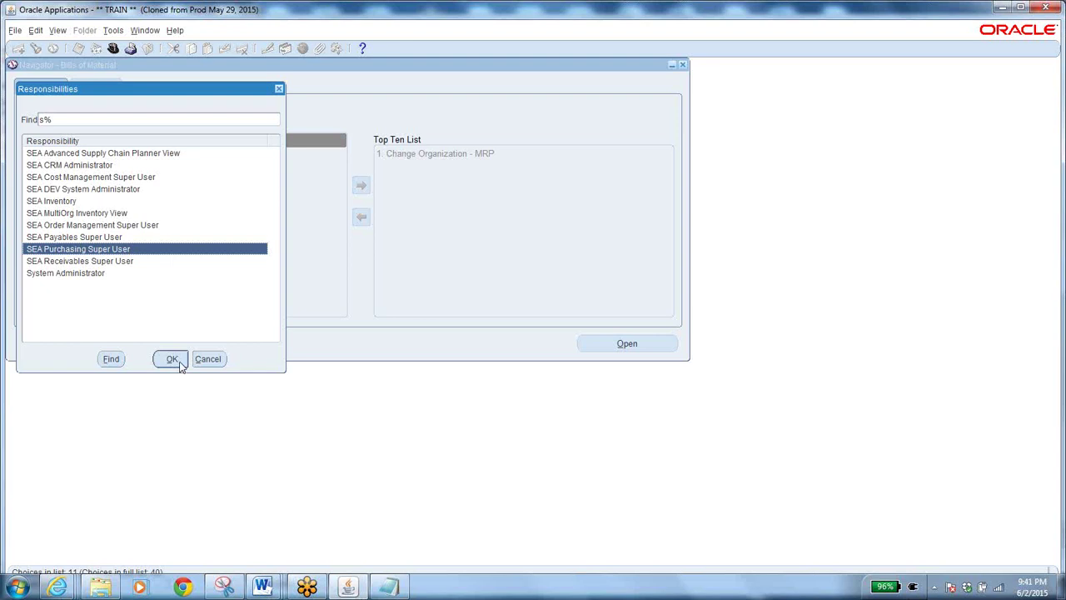
click(172, 360)
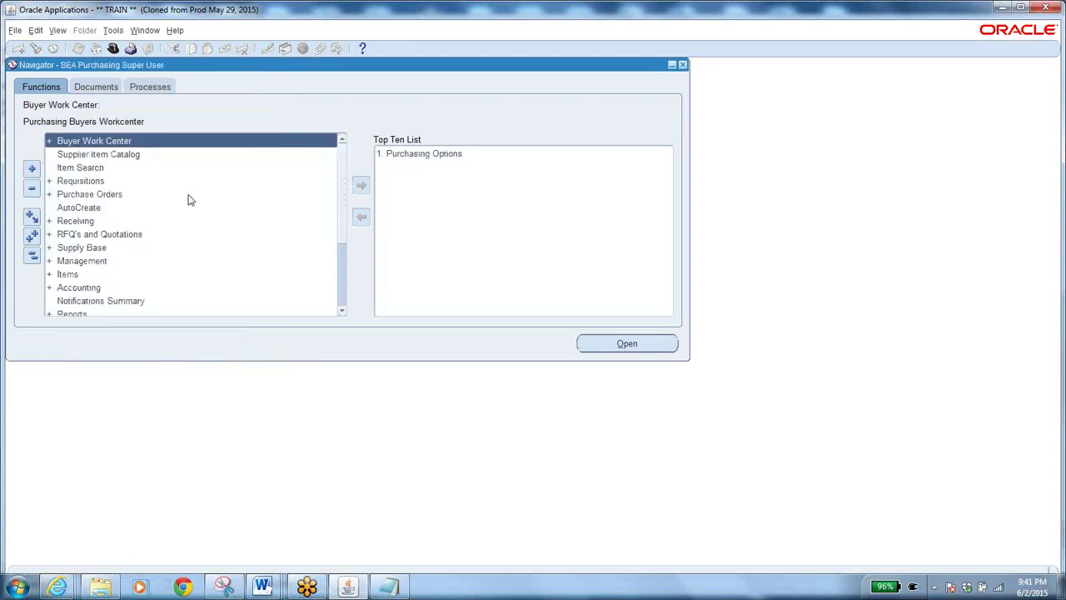
- Open the Purchase Order Summary search form from the Purchase Orders functions
click(114, 195)
double_click(114, 194)
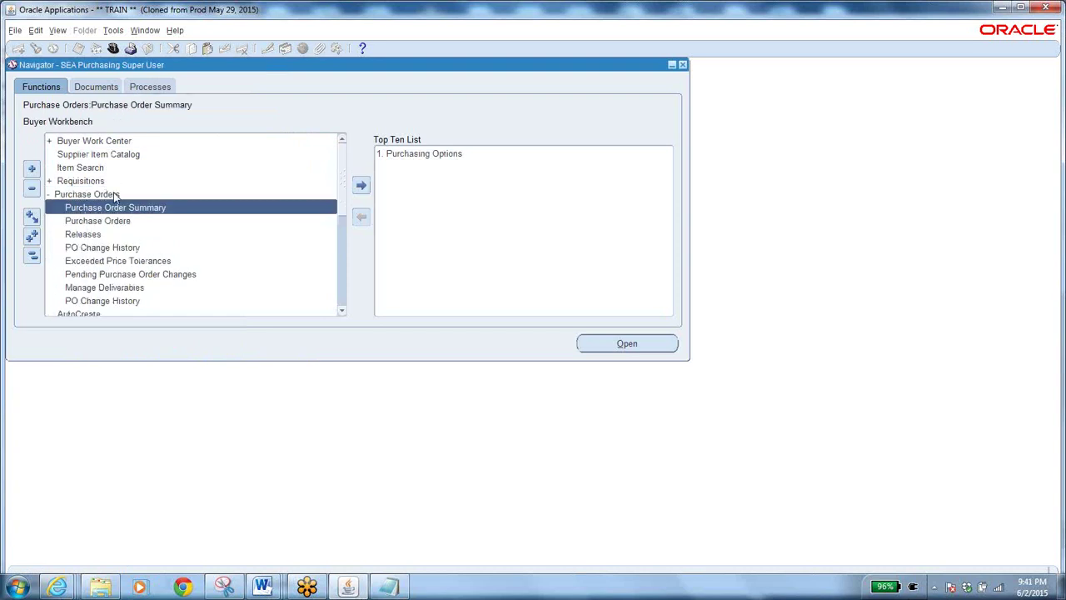
double_click(171, 207)
double_click(173, 207)
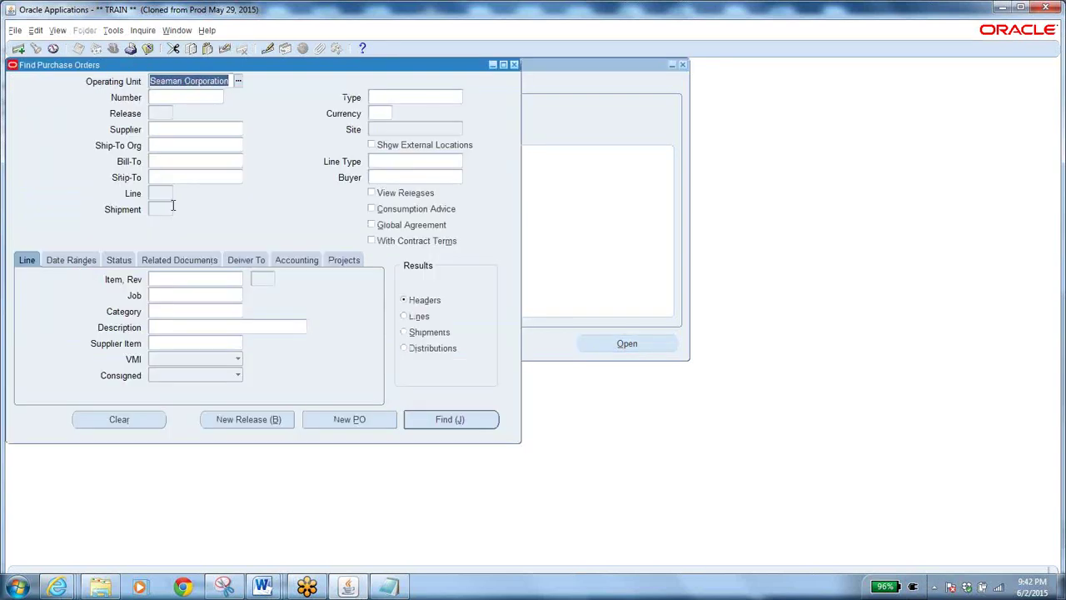
- Look up the purchase order number in the classes trails notes and return to the purchase order search form
click(171, 97)
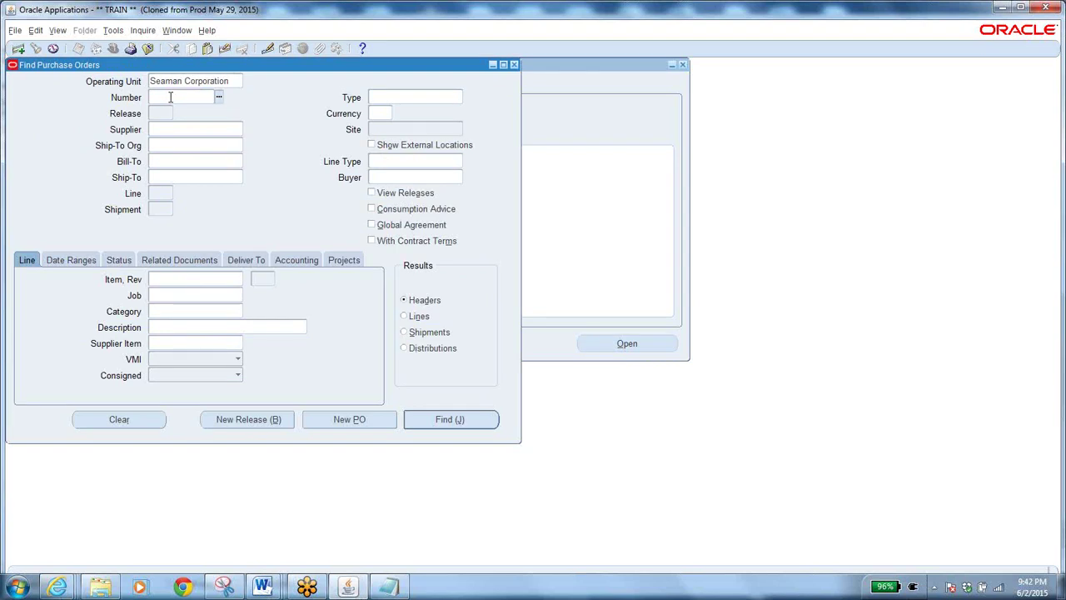
key(alt+Tab)
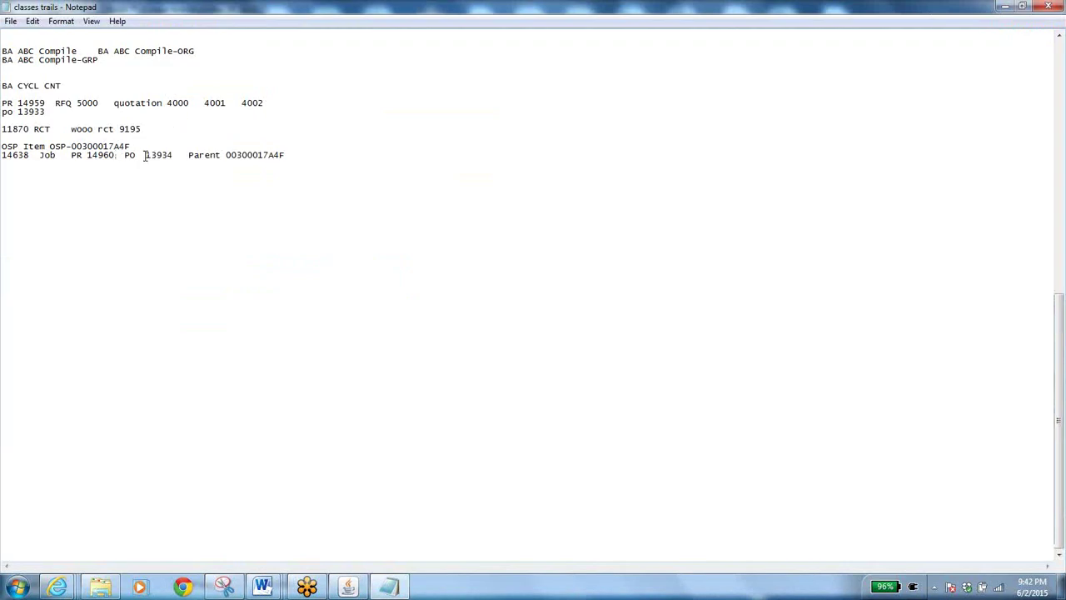
drag(145, 155, 175, 153)
click(349, 588)
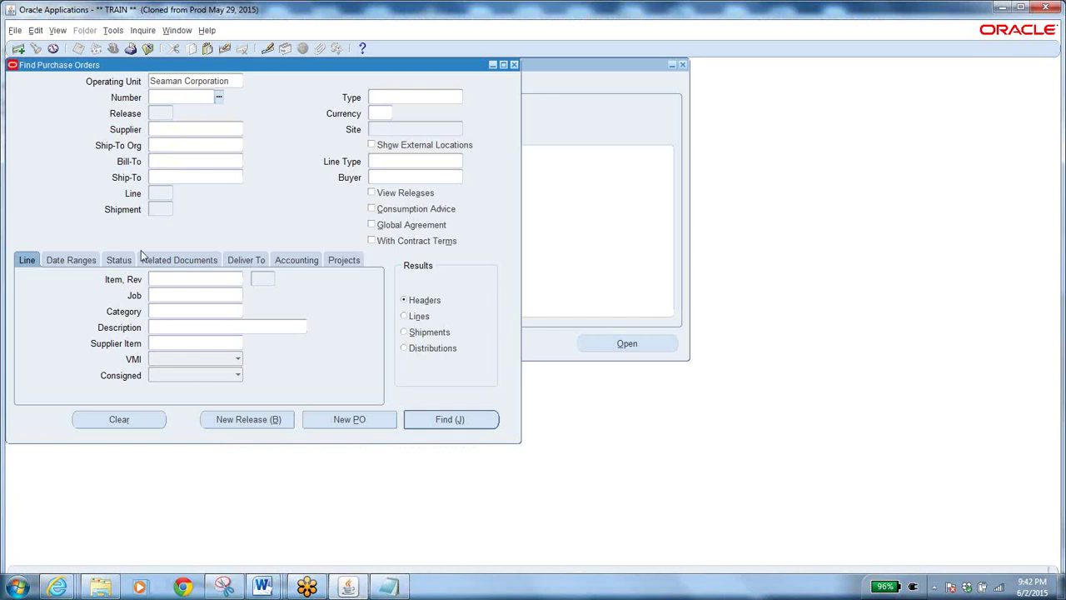
- Clear the search criteria and set the start of the order date range to 25-MAY-2015
click(66, 262)
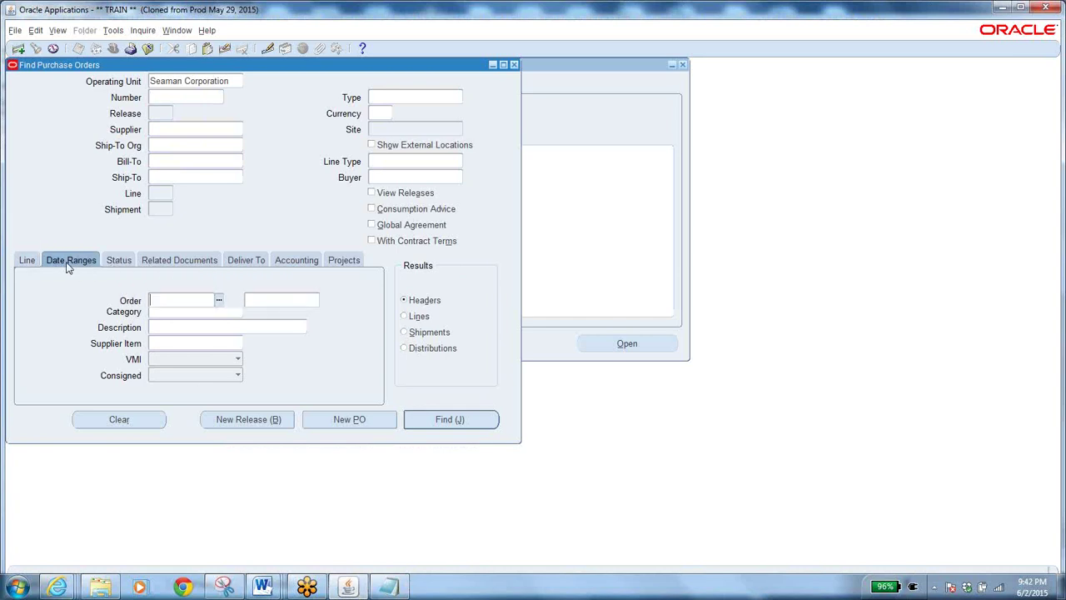
click(131, 420)
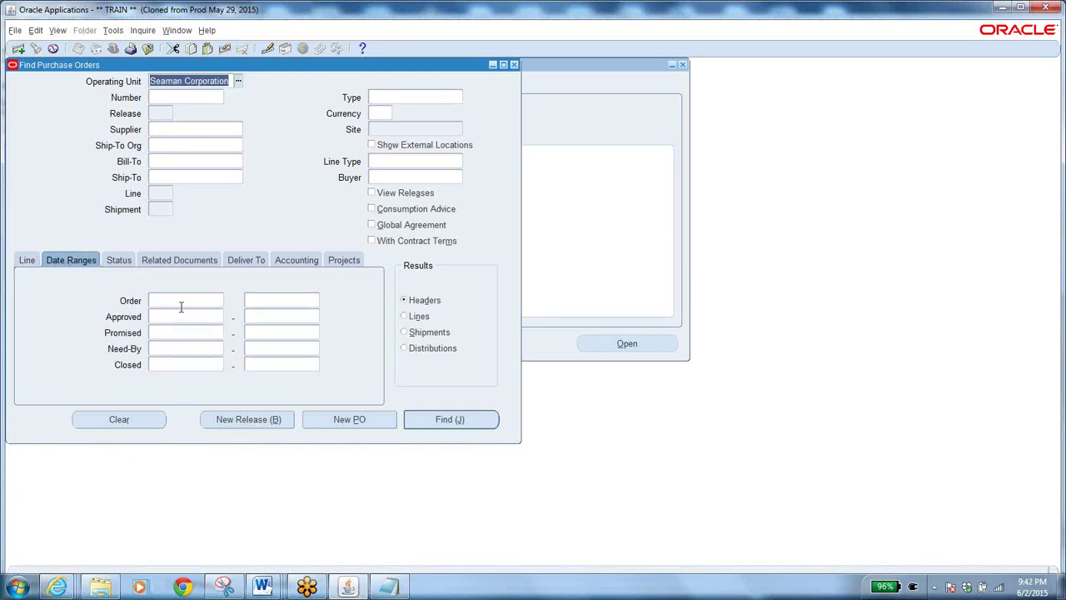
click(200, 299)
click(219, 300)
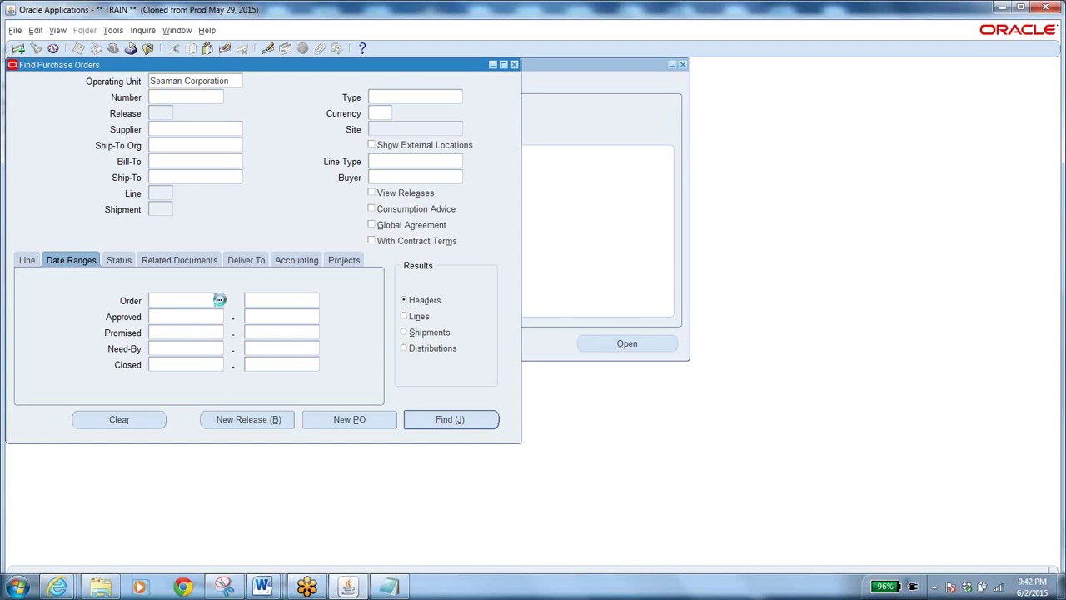
click(91, 189)
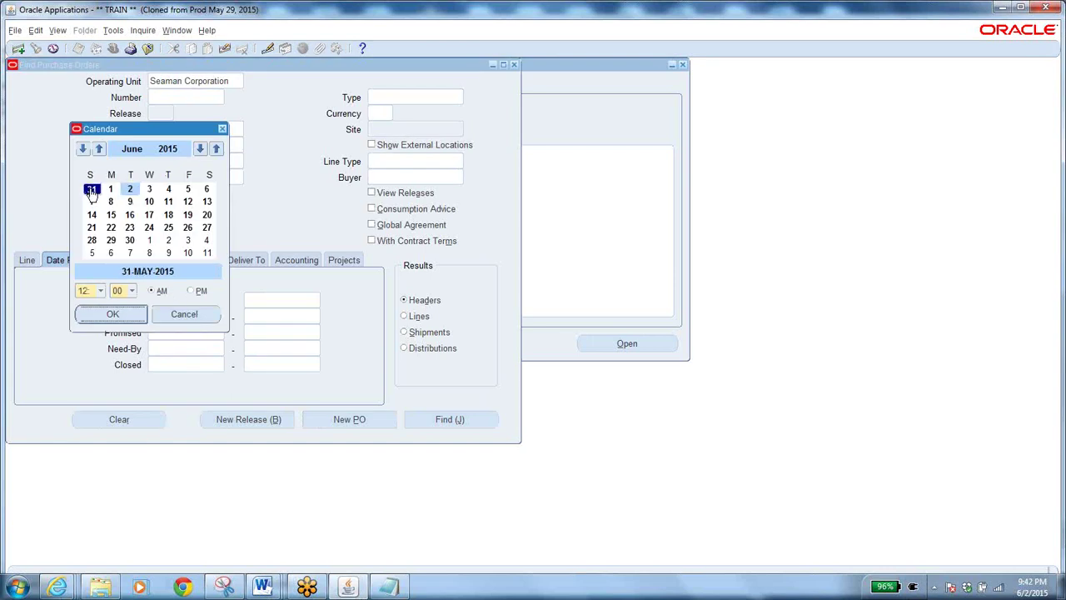
click(83, 150)
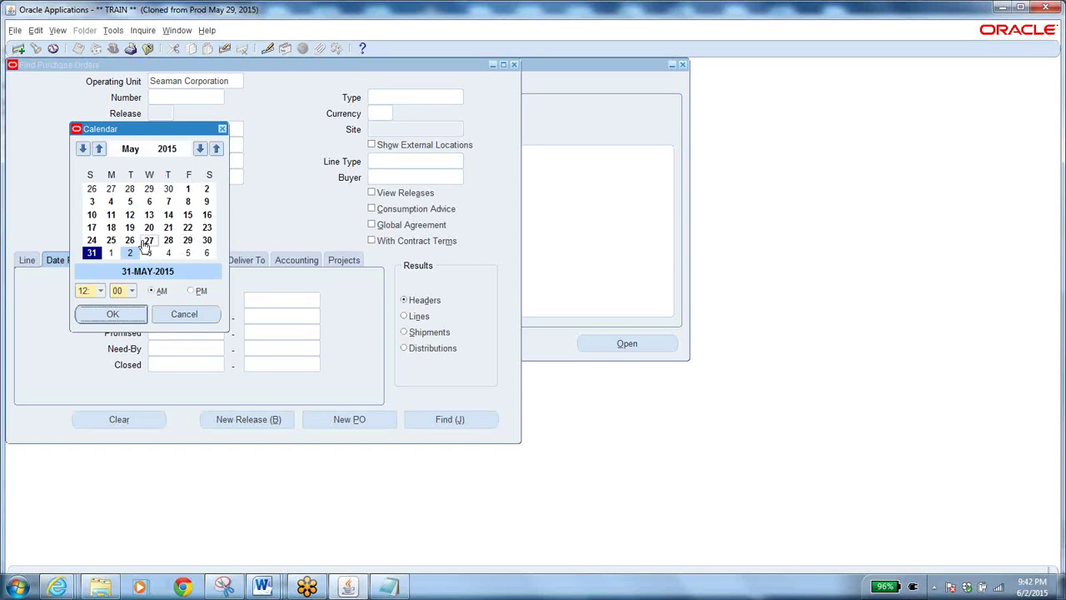
click(110, 239)
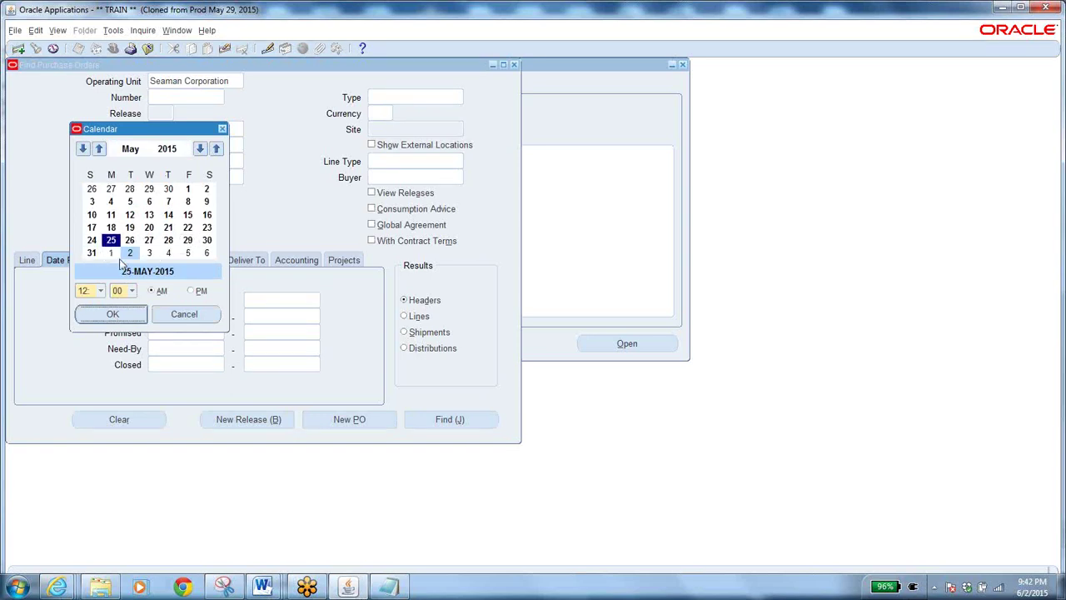
click(112, 315)
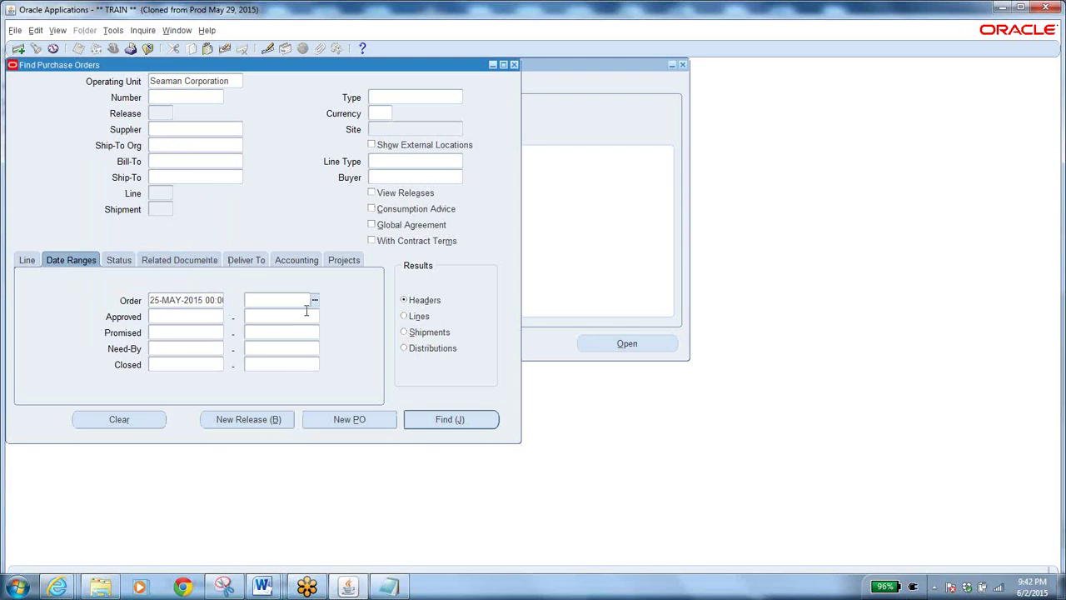
- Set the end of the order date range to 02-JUN-2015 and run the search for purchase order headers
click(315, 300)
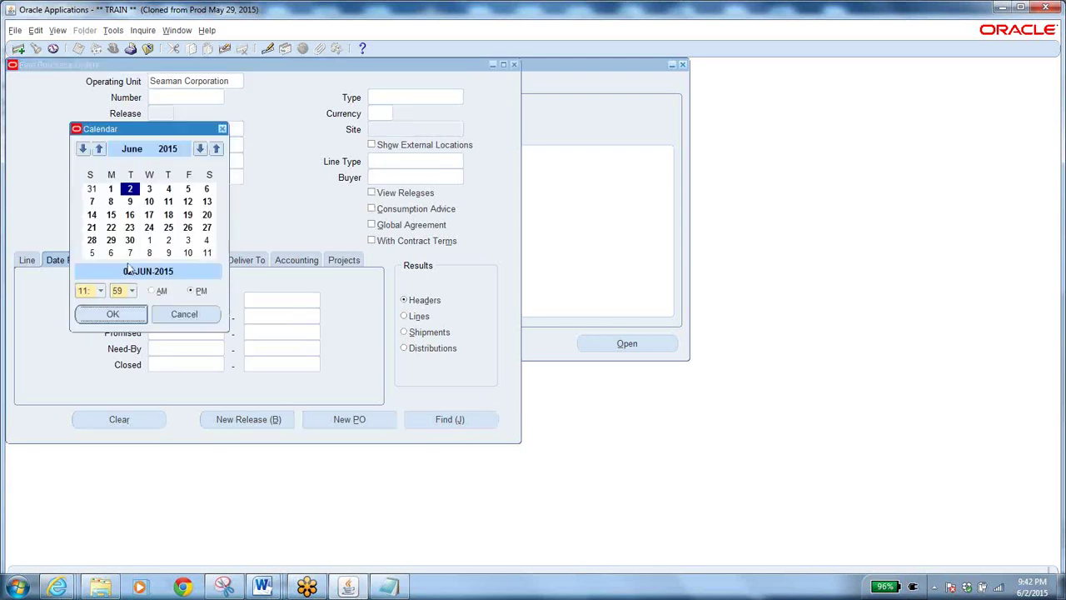
click(113, 314)
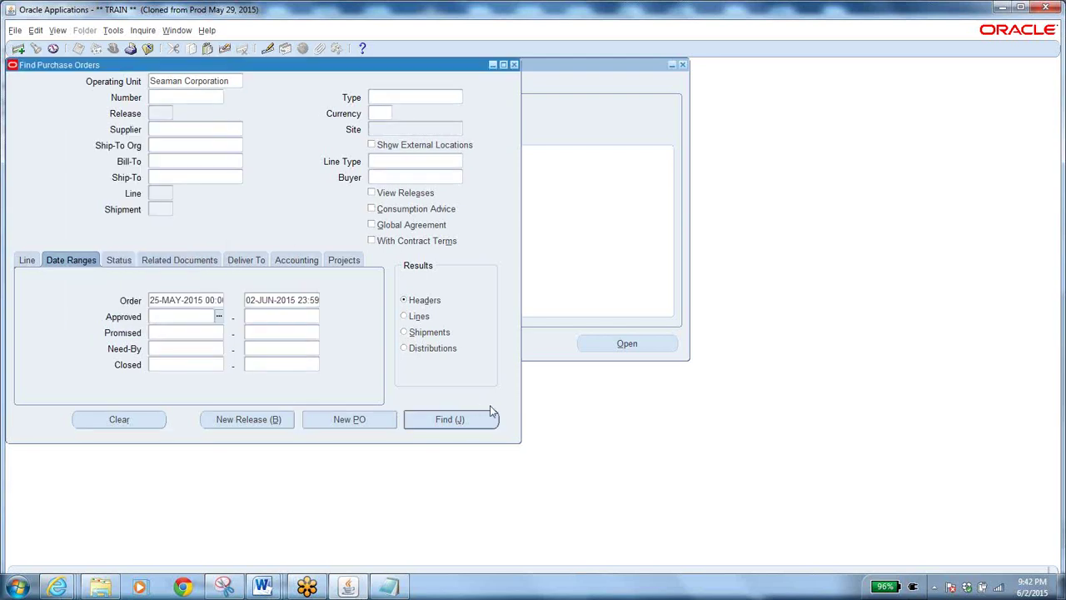
click(434, 418)
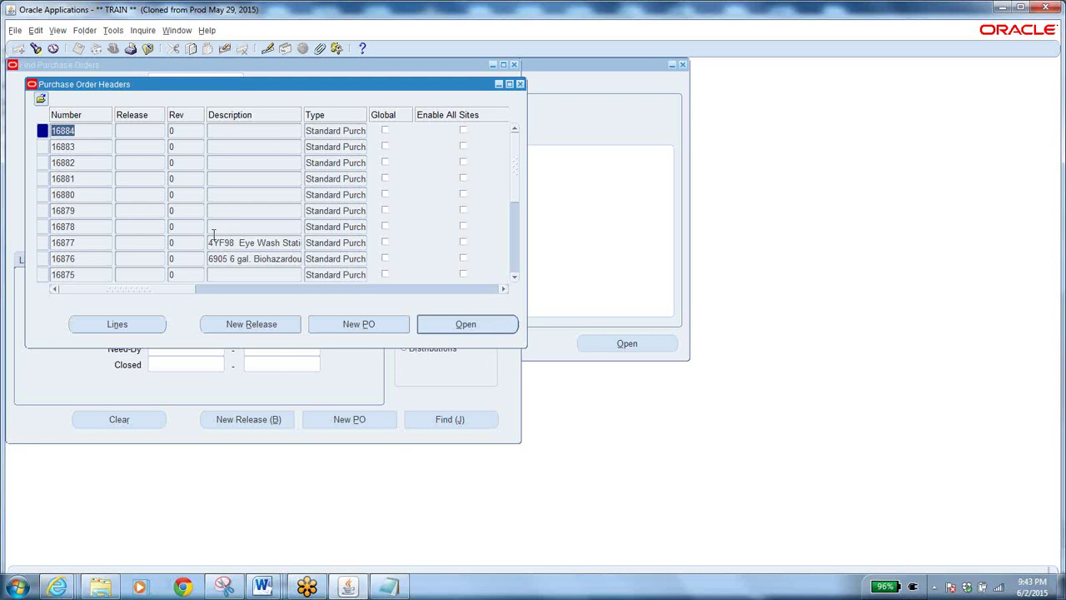
- Check the approval statuses of the found purchase orders and open the first approved one, in the third row
drag(179, 291, 265, 284)
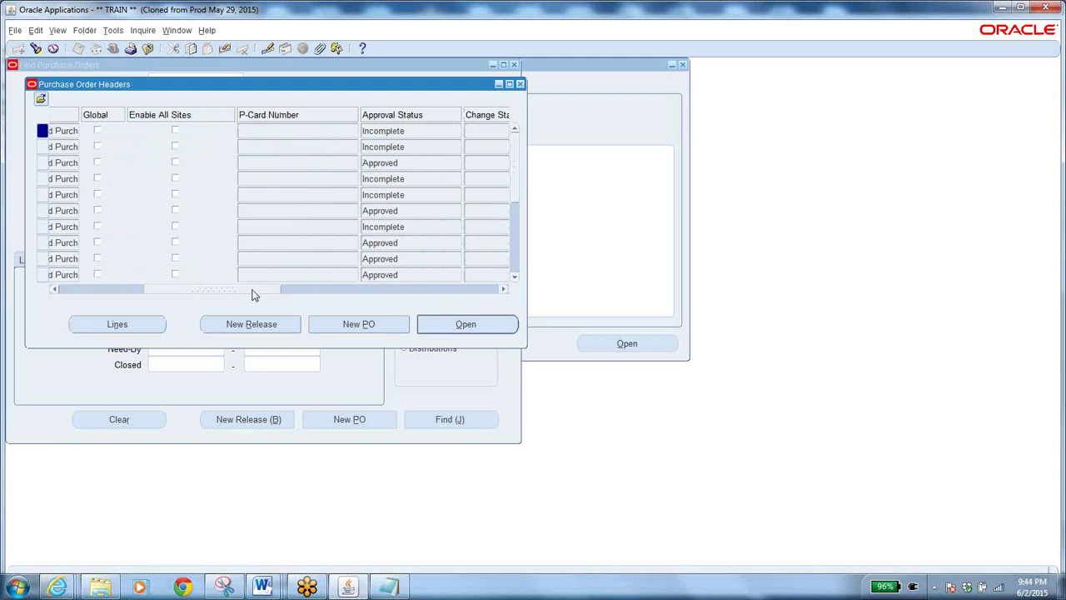
drag(255, 292, 119, 279)
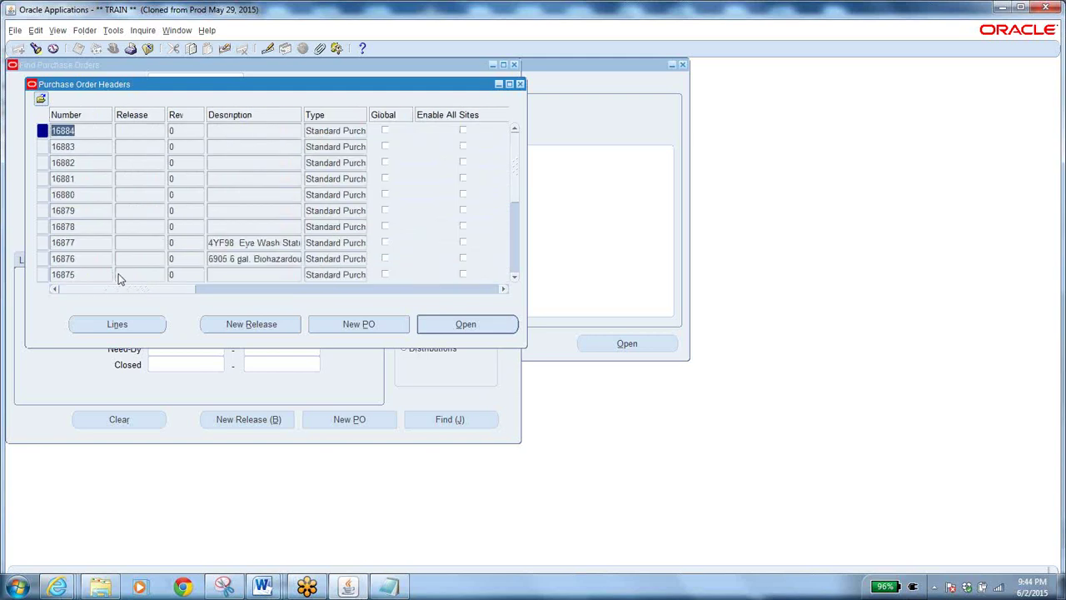
click(87, 162)
click(464, 327)
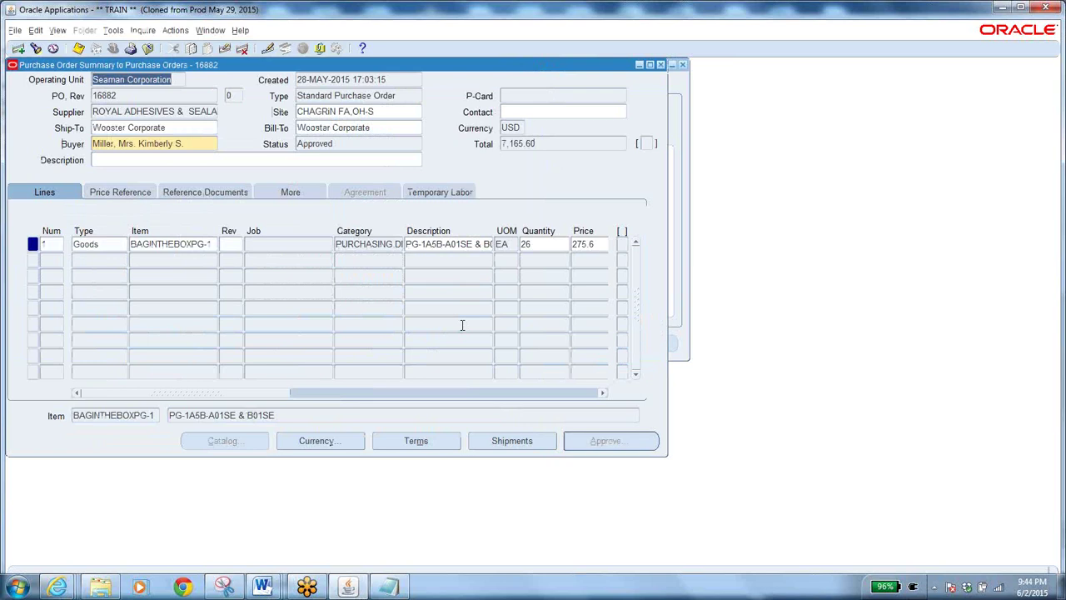
- Set the quantity of line 1, item BAGINTHEBOXPG-1, to 500
click(550, 247)
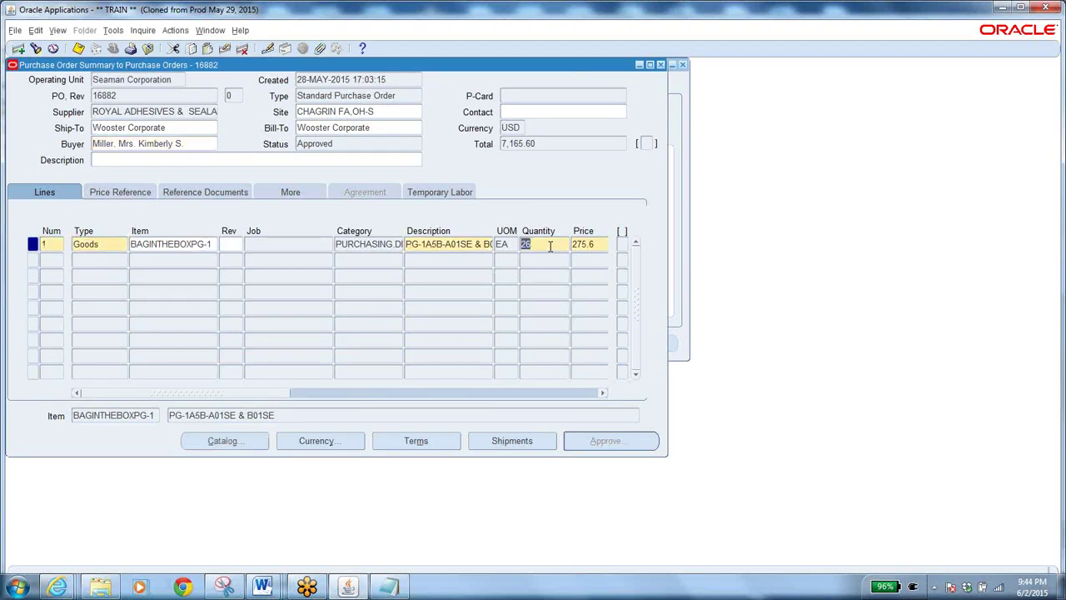
text(500)
key(Tab)
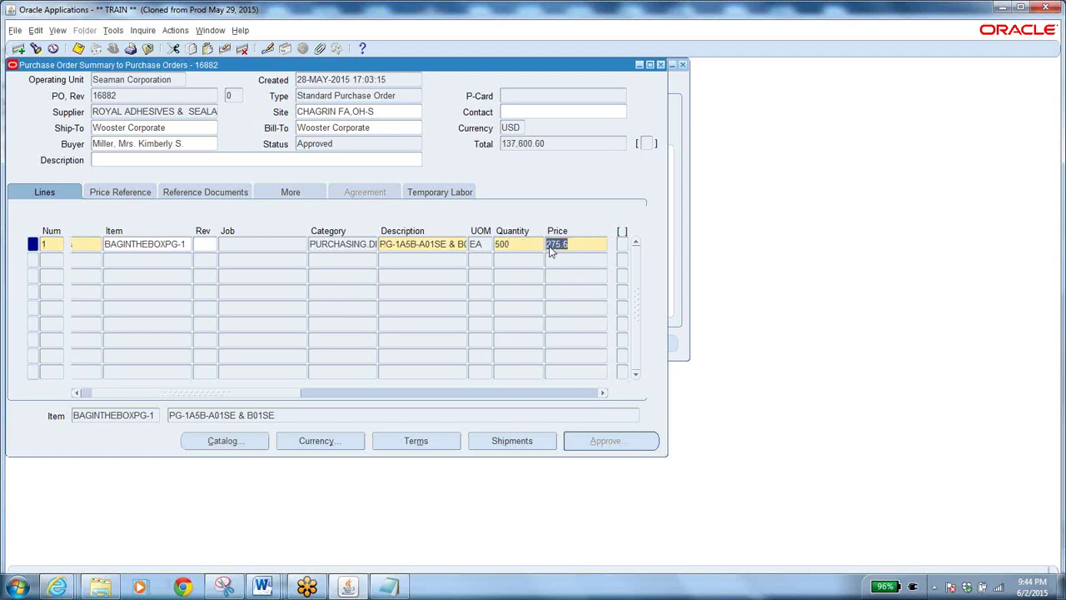
- Set the quantity of line 1 to 100 and accept the creation of a new document revision
click(518, 241)
text(100)
key(Tab)
text(2)
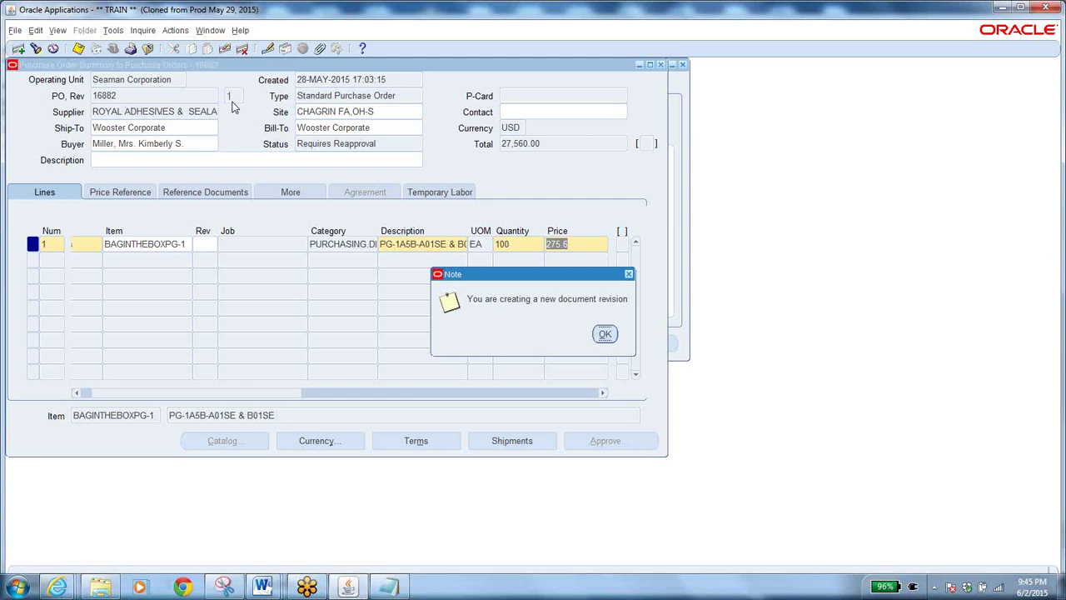
click(605, 334)
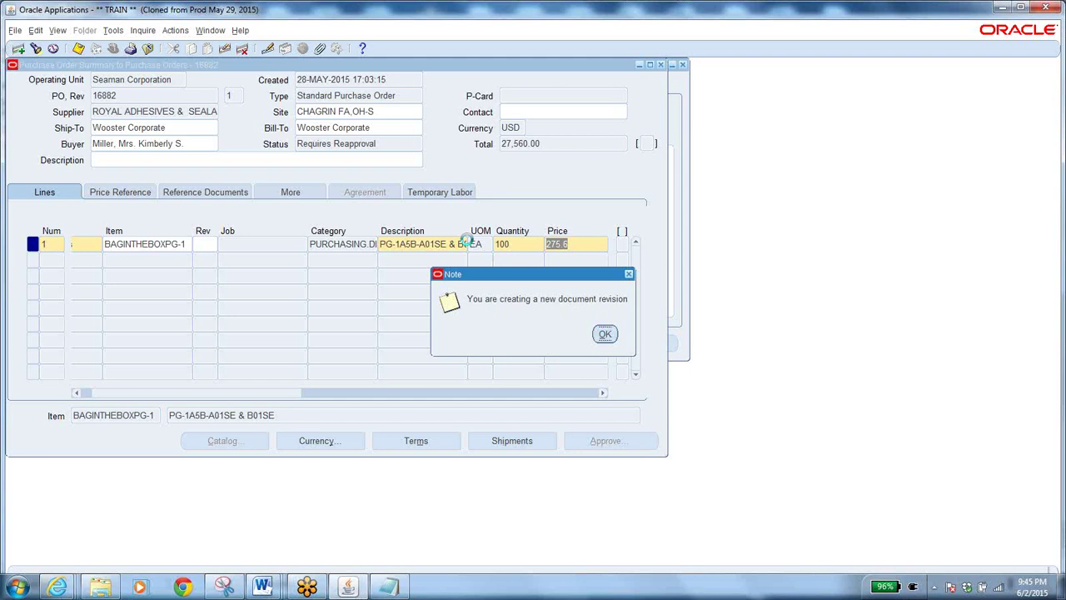
- Check the order's status and line 1 quantity, and examine how the quantity is divided between the line's shipments
click(388, 144)
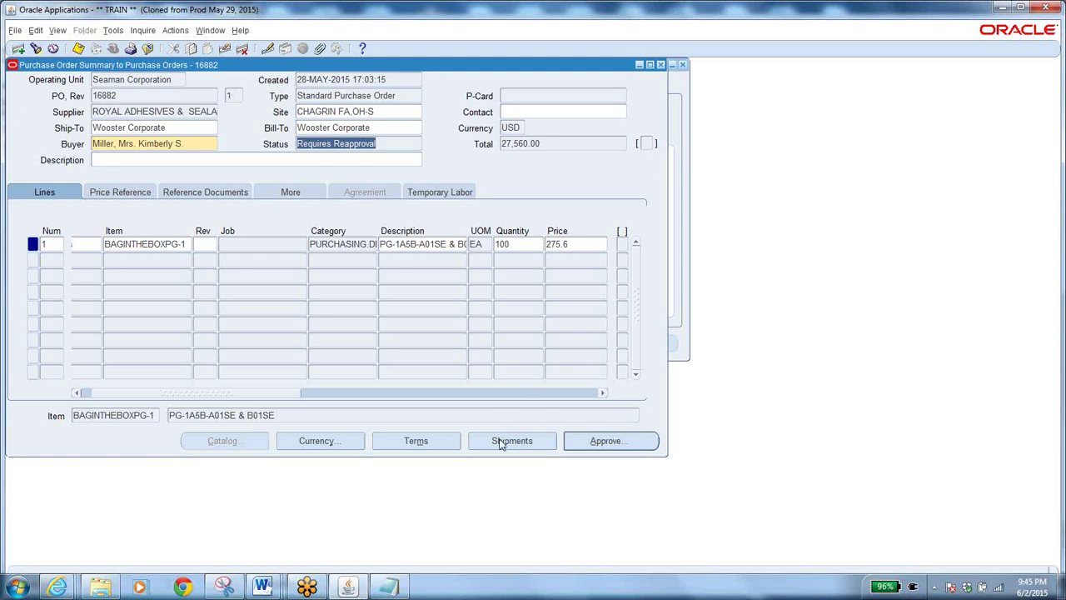
click(522, 247)
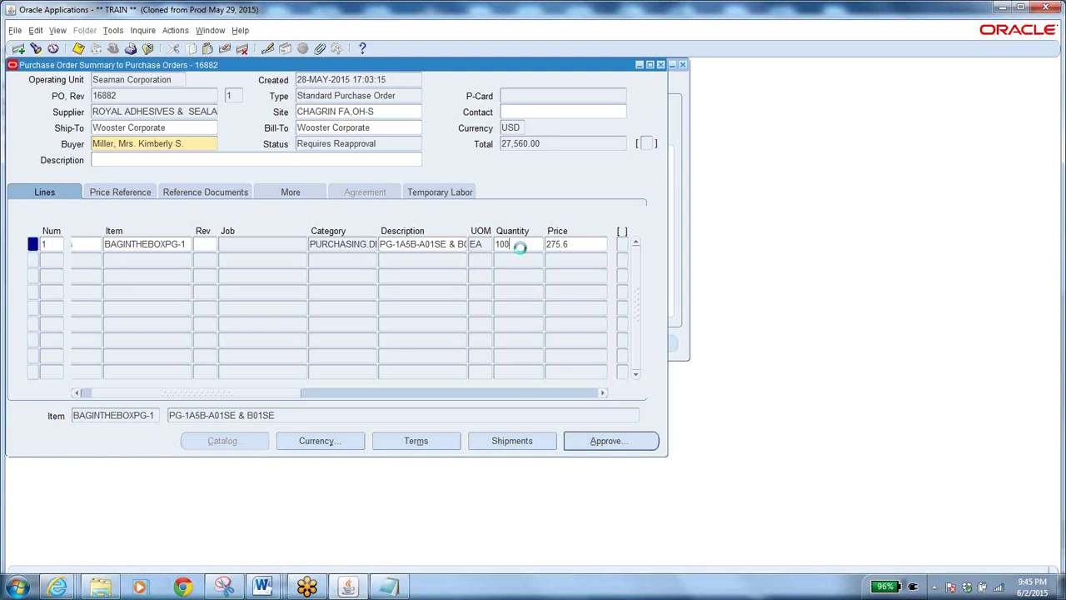
click(513, 442)
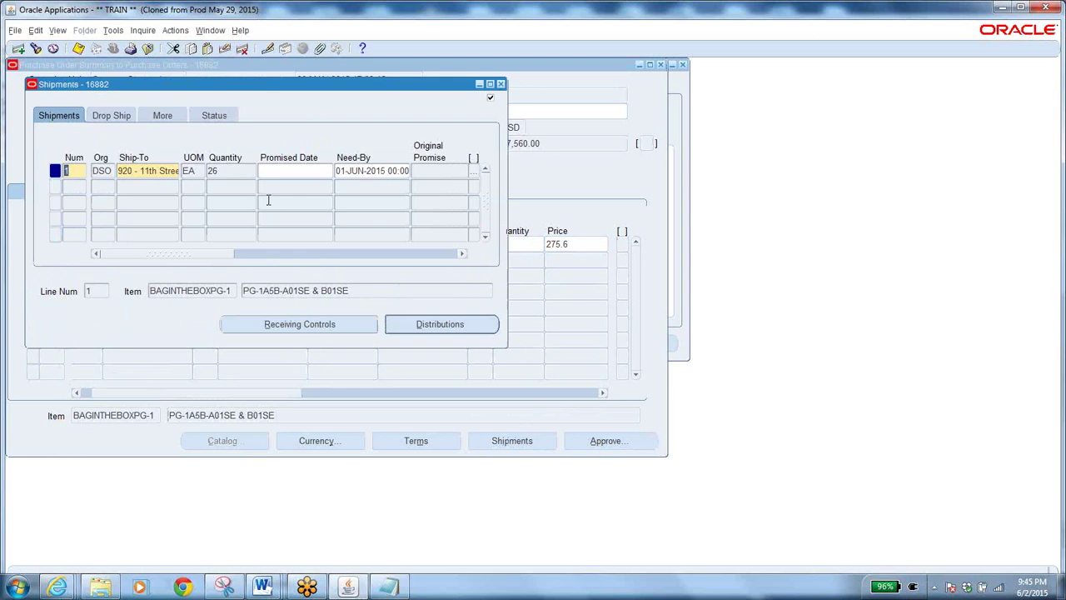
double_click(228, 171)
click(250, 188)
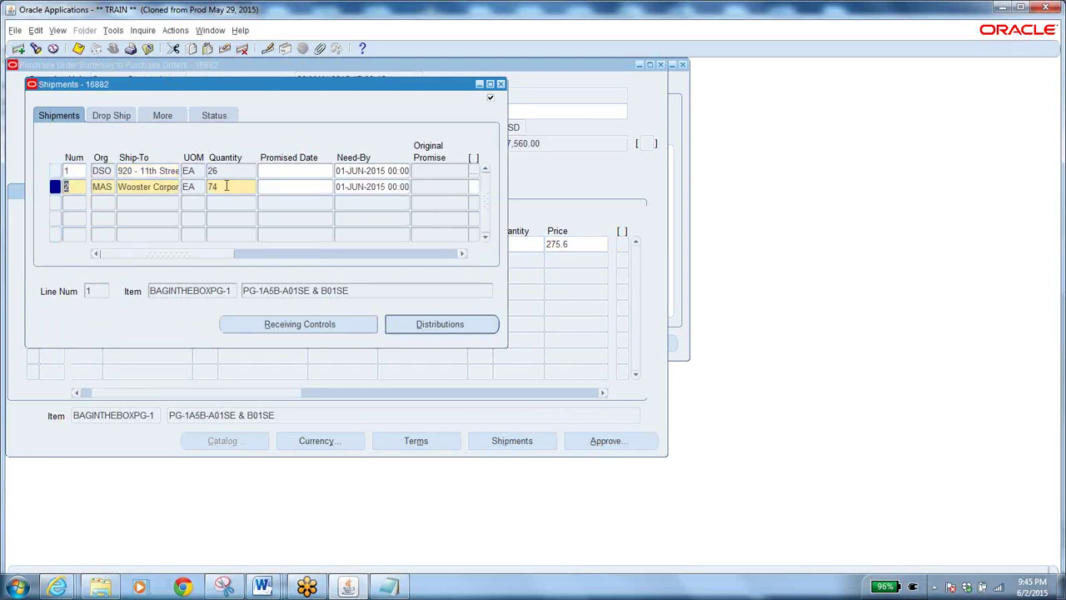
- Set the ship-to organization of shipment 2 to WOO-Wooster Discrete and save the change
click(111, 188)
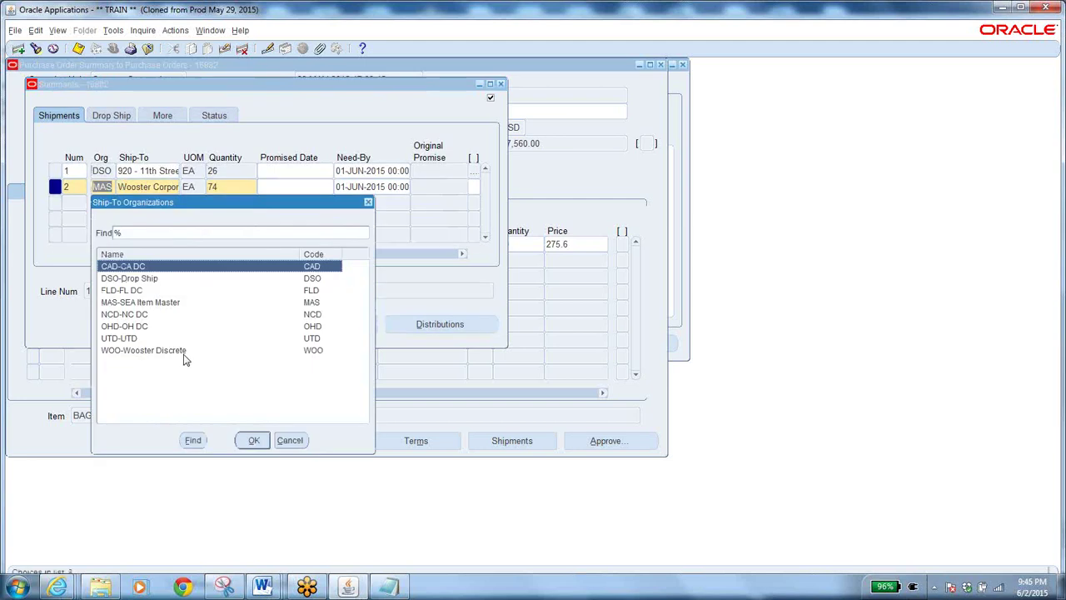
click(183, 351)
click(255, 440)
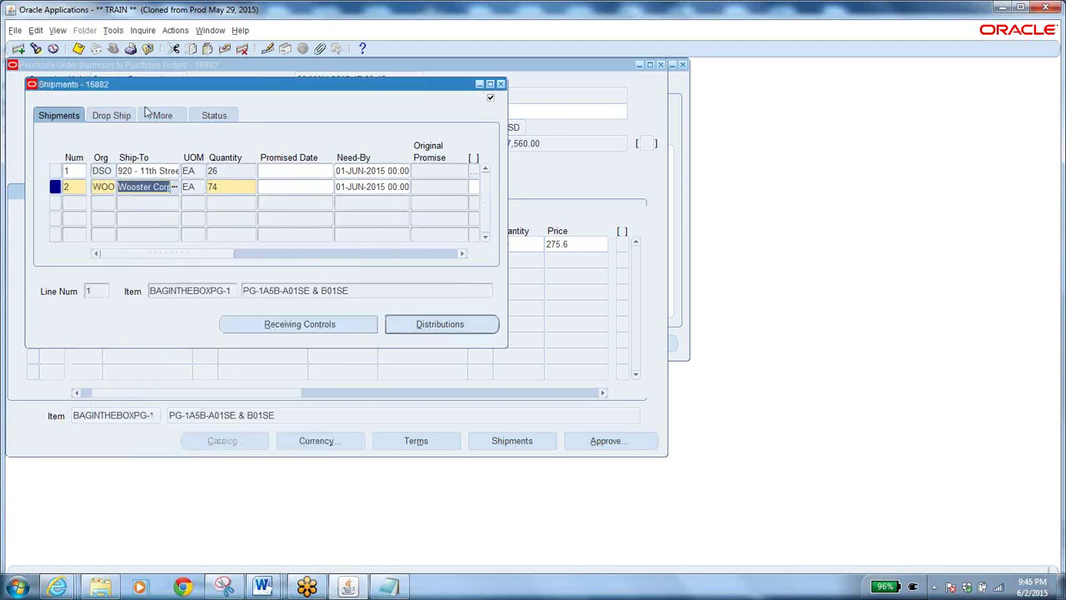
click(333, 324)
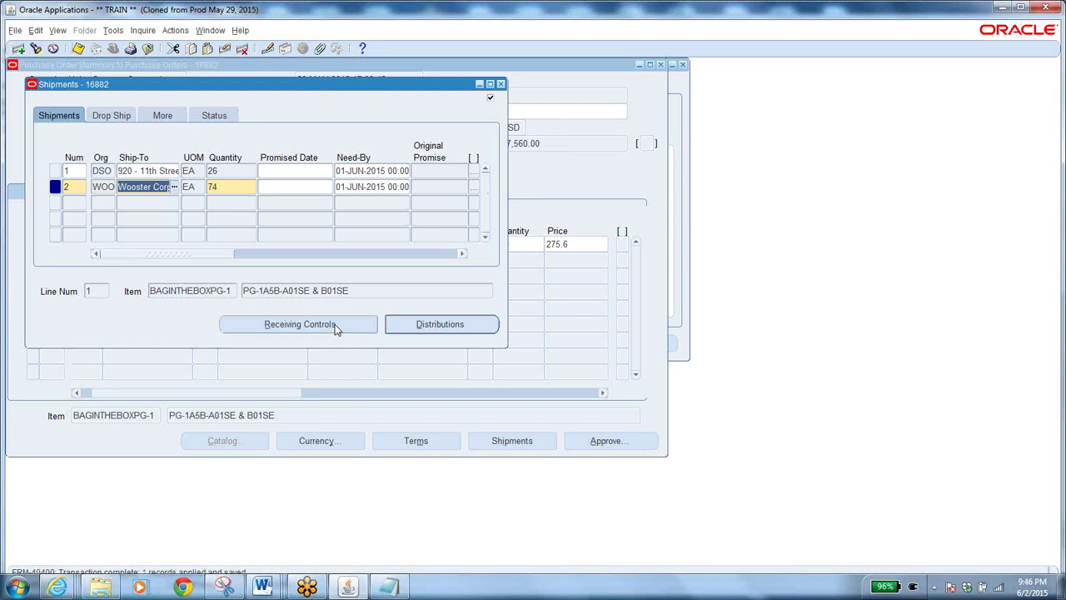
- Review the distribution of shipment 2, then return to the purchase order lines
click(436, 329)
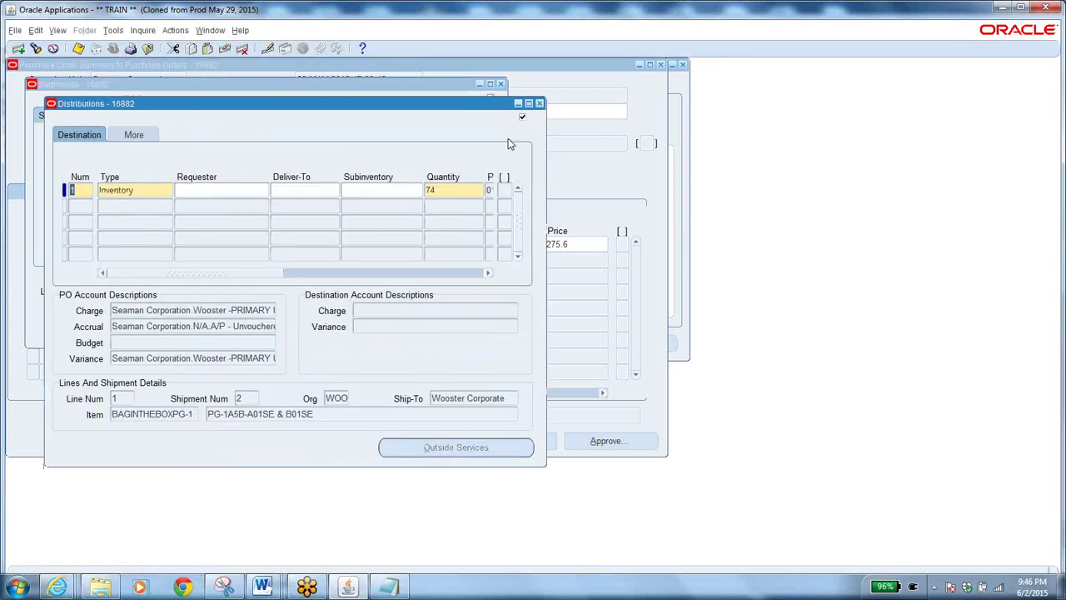
drag(479, 109, 621, 166)
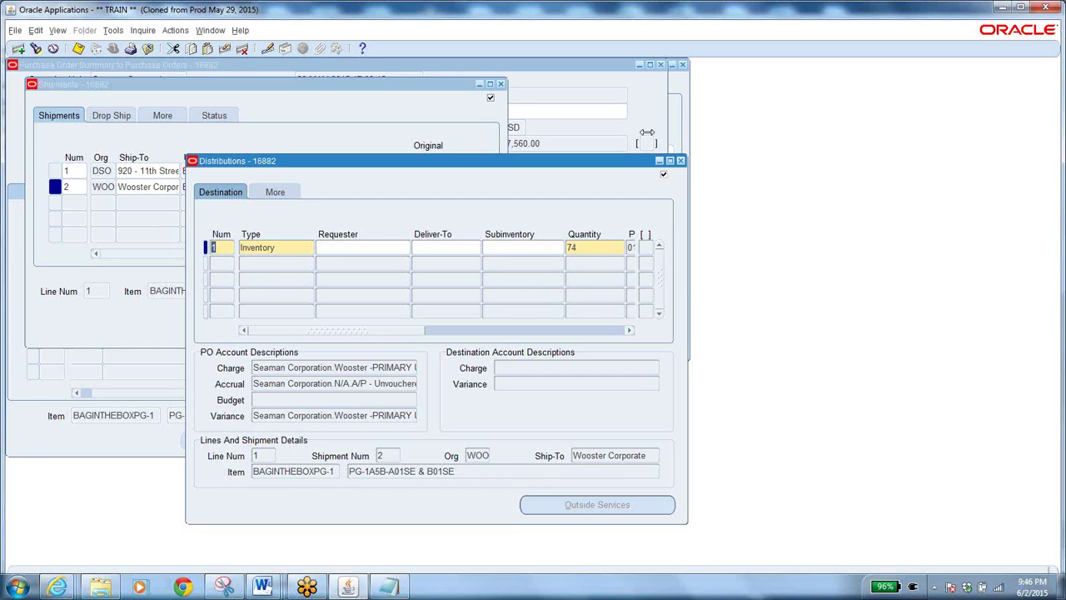
click(681, 160)
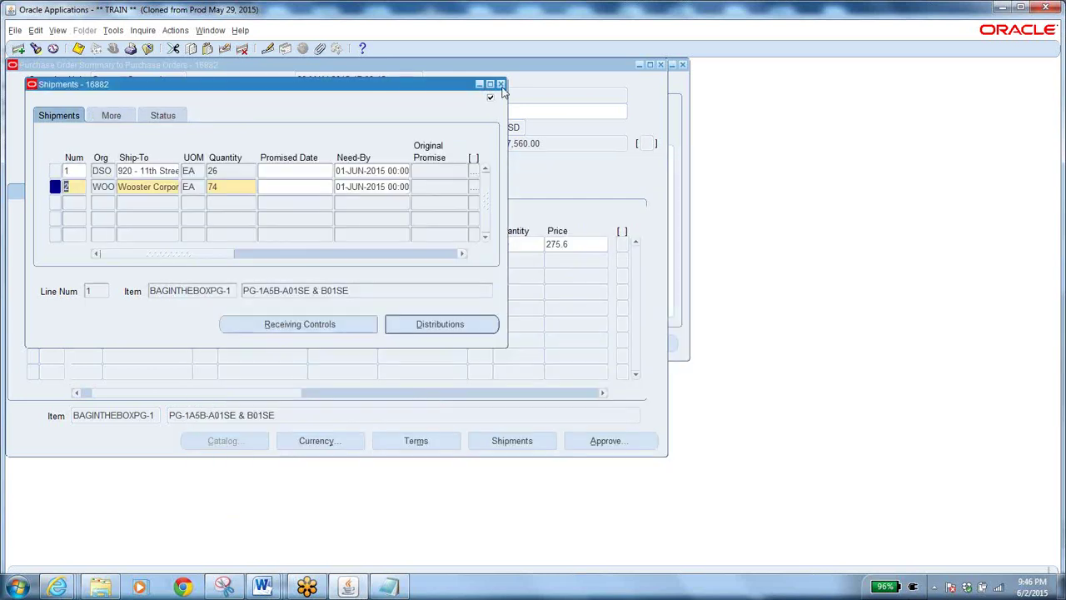
click(501, 85)
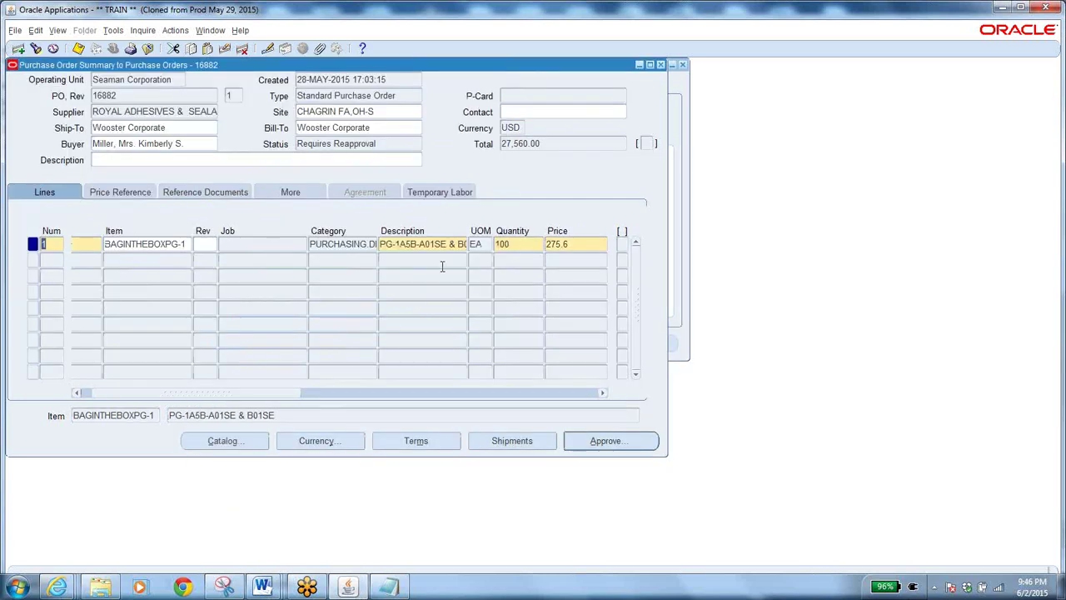
- Reopen the line's shipments and examine shipment 2's matching settings, receiving controls and the available receipt routing names without changing them
click(512, 441)
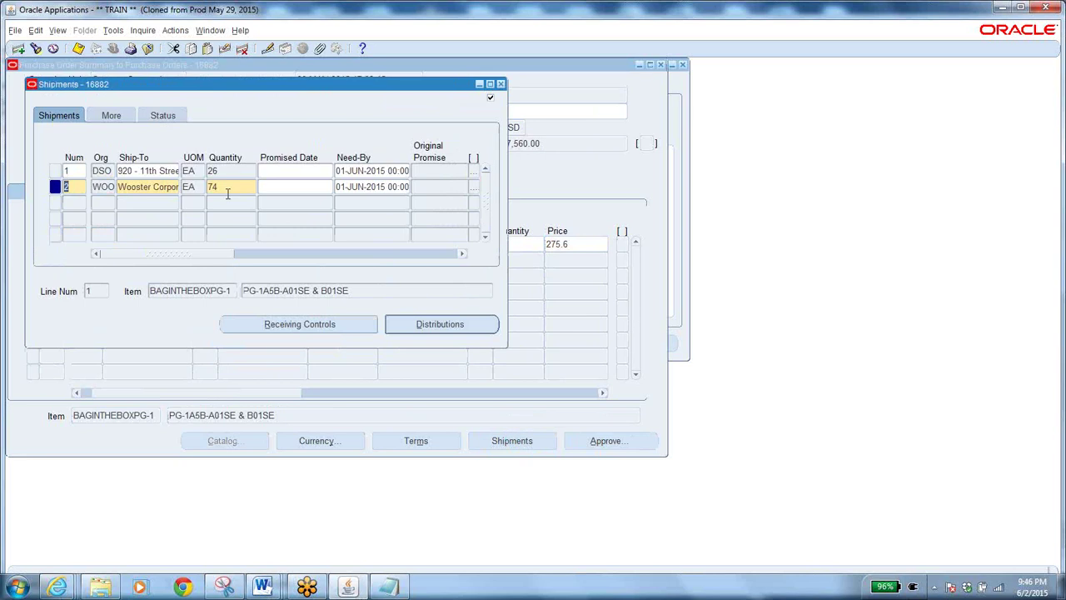
click(112, 117)
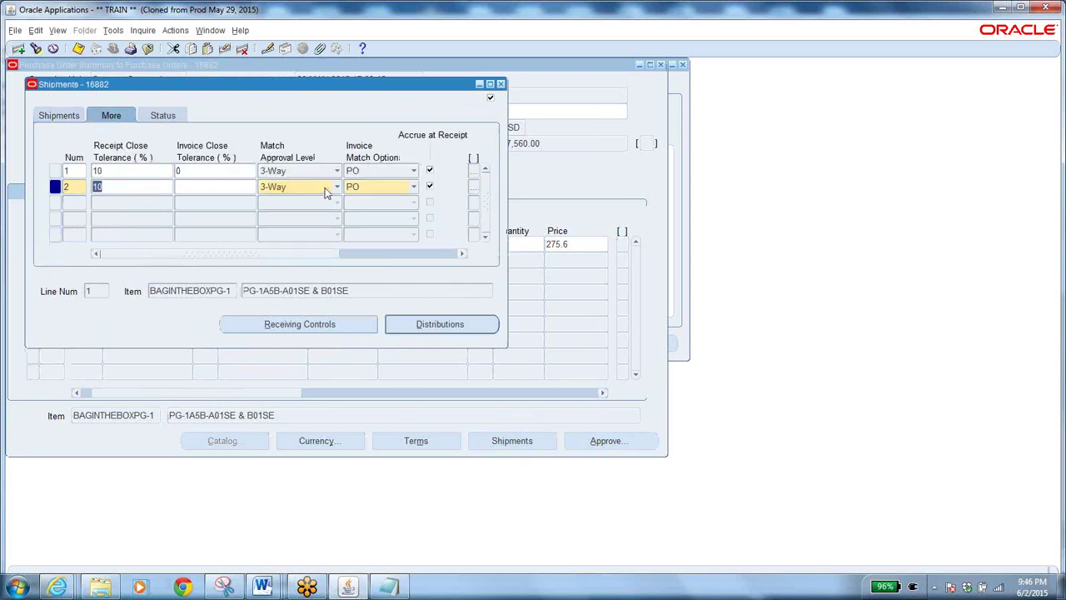
click(337, 330)
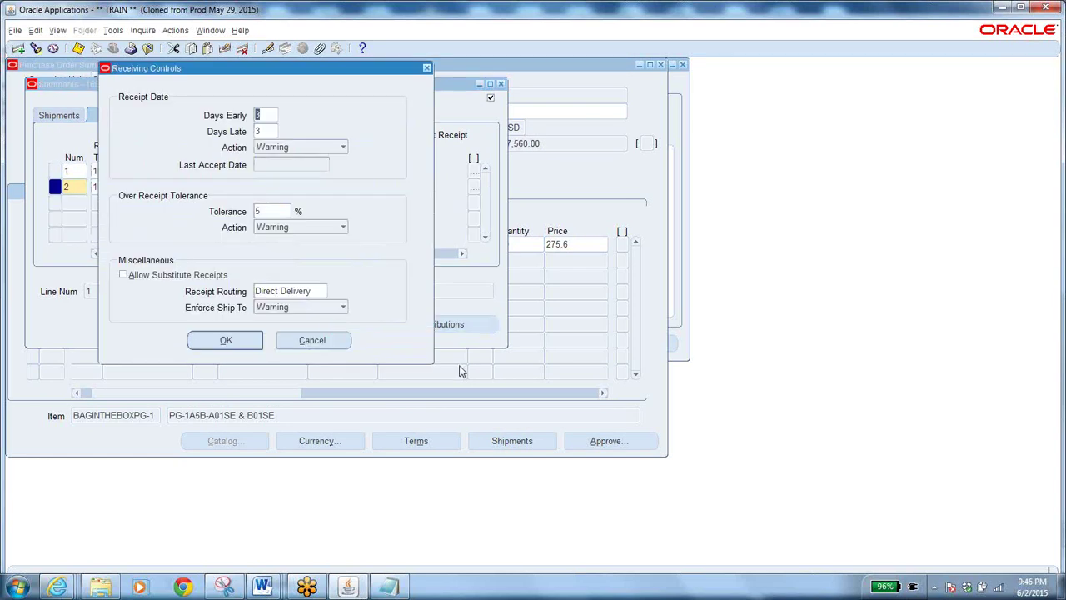
click(317, 290)
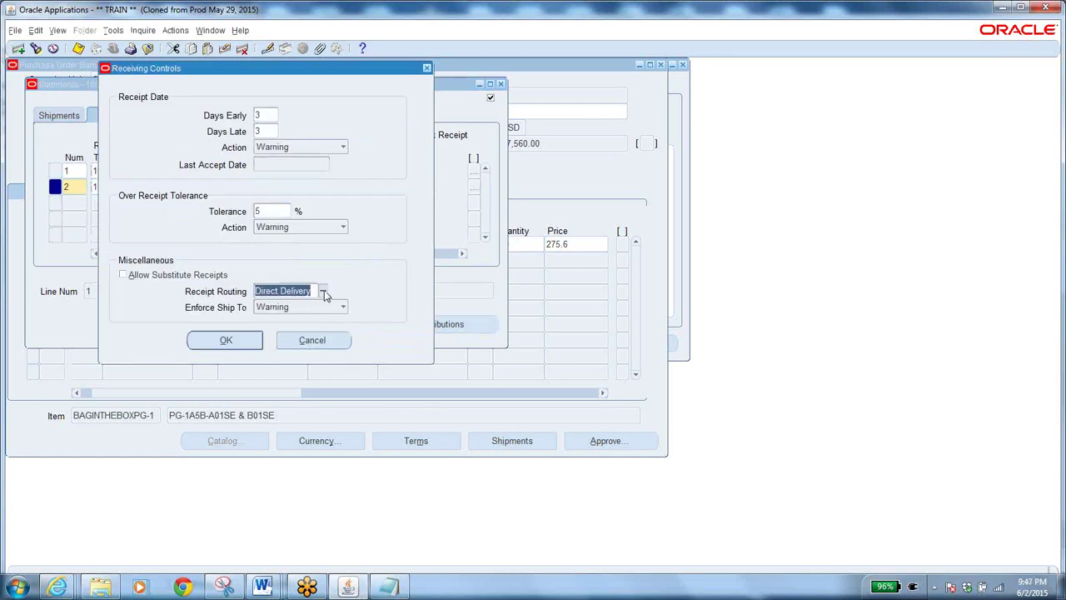
click(324, 293)
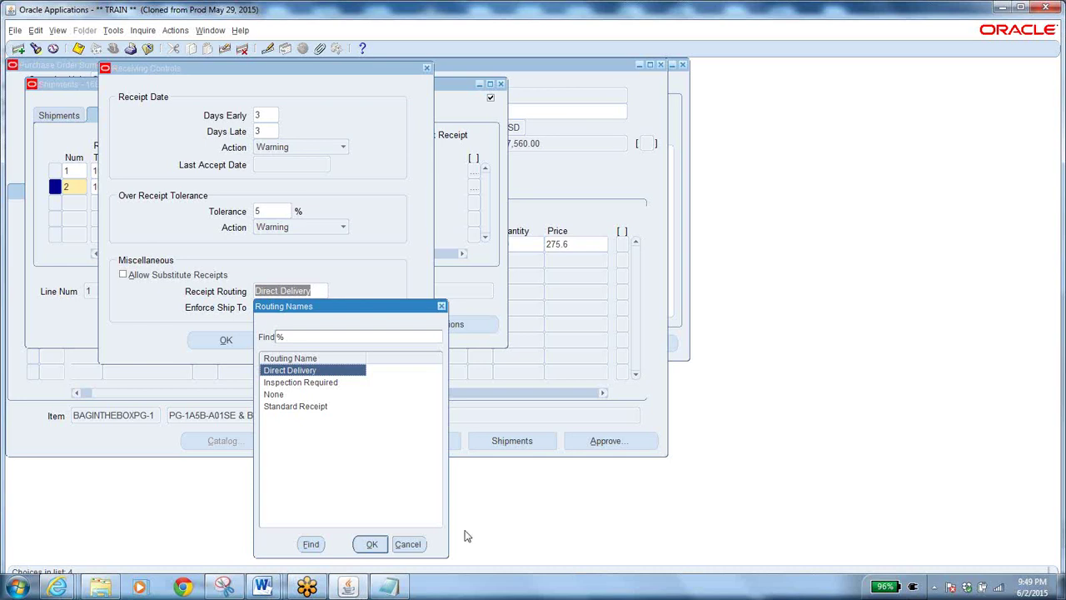
click(408, 544)
click(313, 343)
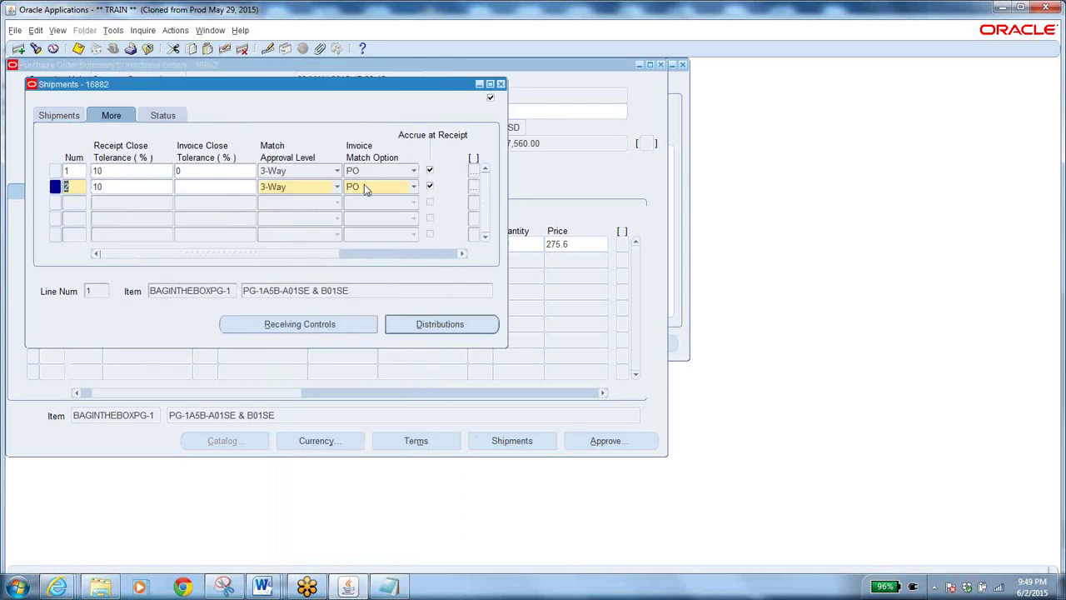
- Set the invoice match option of shipment 2 to Receipt, save it and close the shipments
click(387, 187)
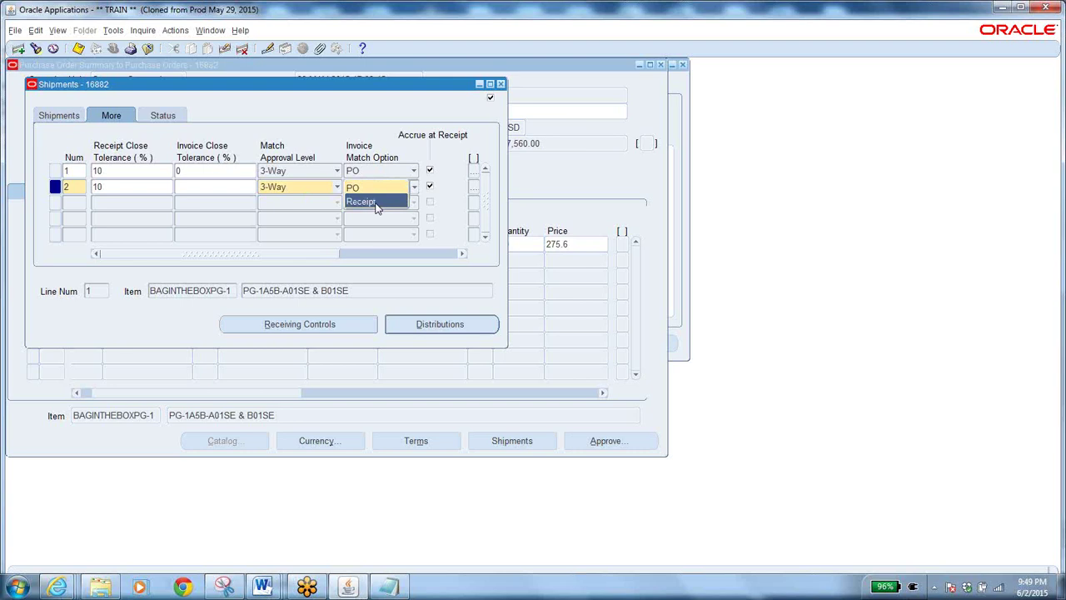
click(377, 202)
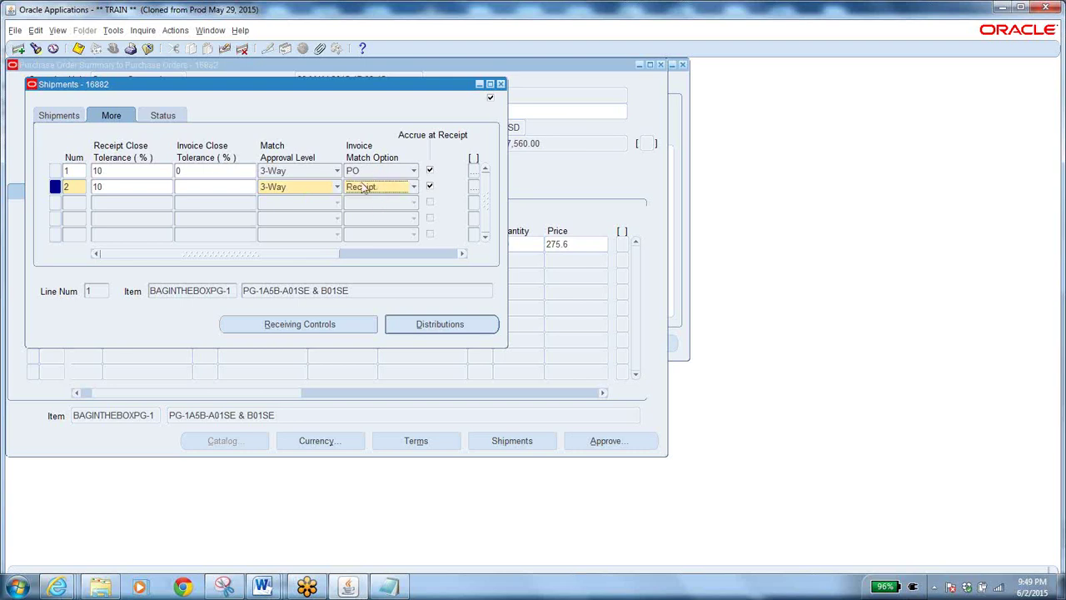
click(78, 48)
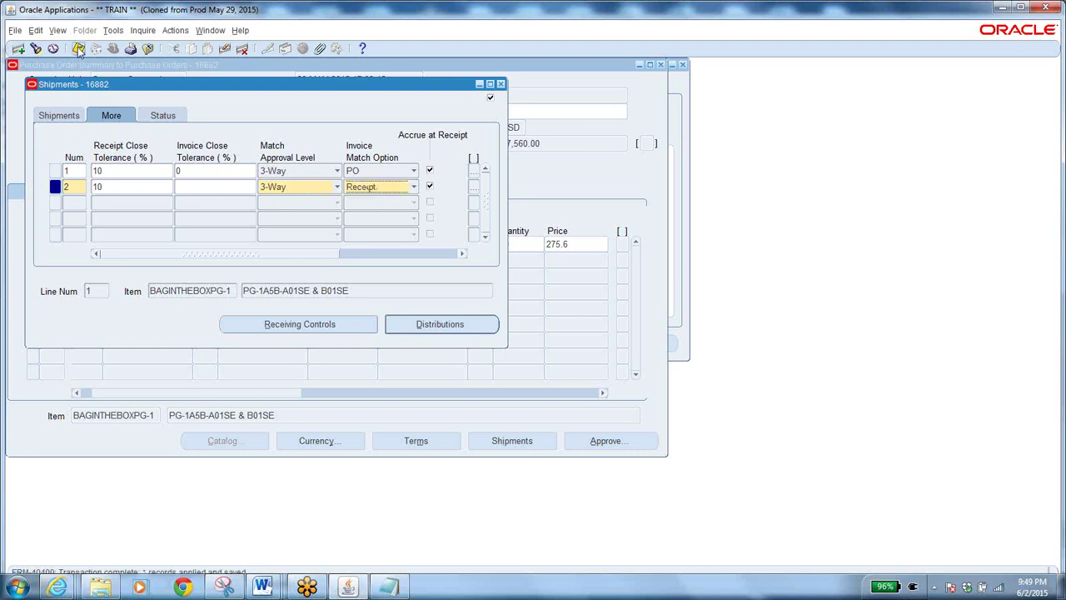
click(502, 86)
- Check the purchase order's status and revision, and submit the order for approval without forwarding it
click(389, 141)
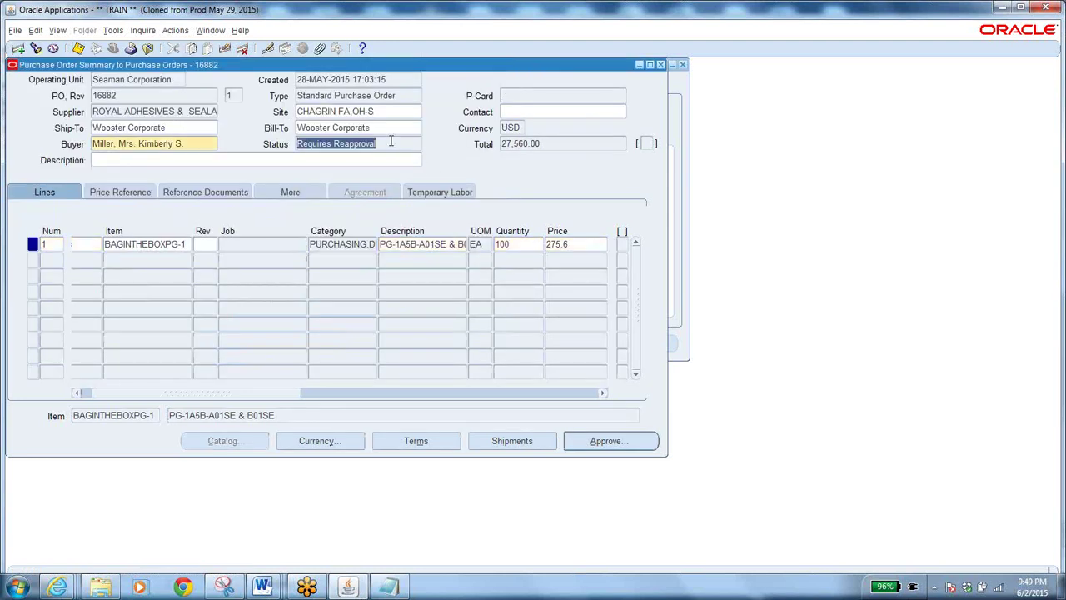
click(238, 96)
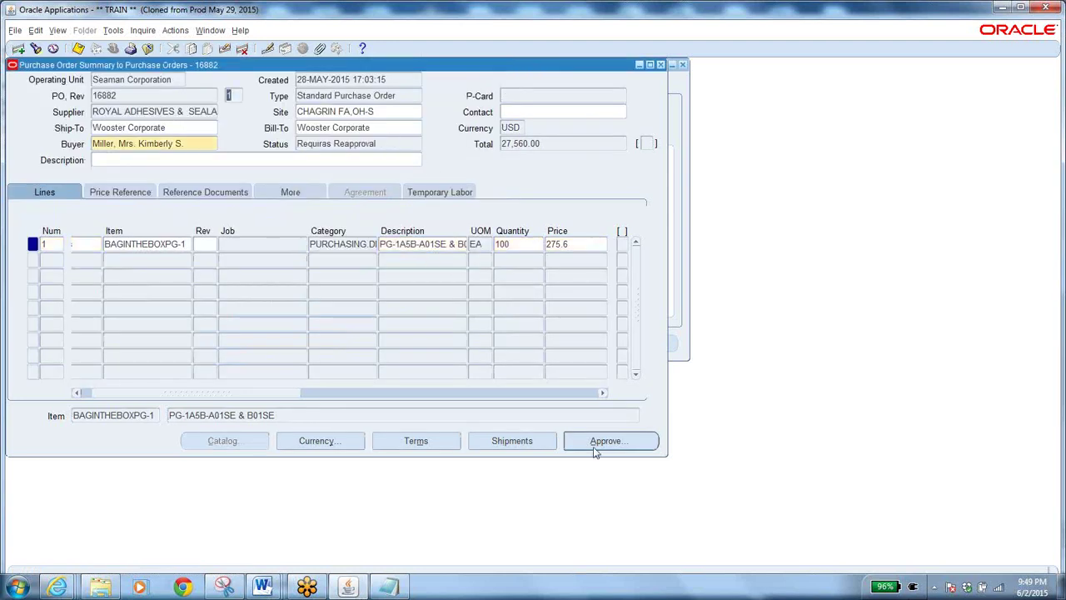
click(619, 442)
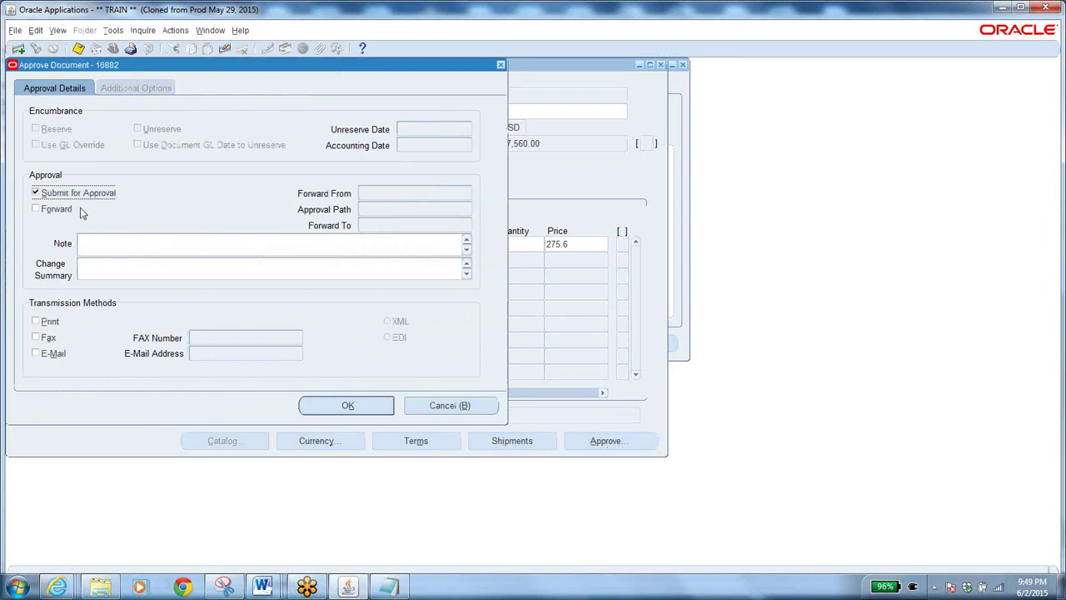
click(354, 403)
- Switch to the classes trails file in Notepad and add a new last line with PO and the purchase order number
click(388, 588)
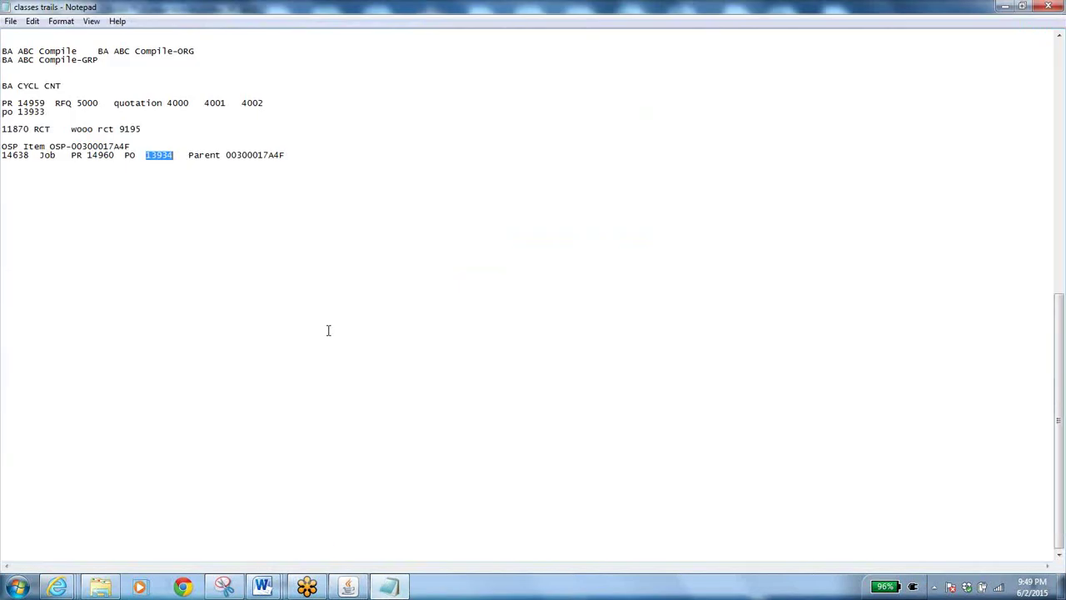
click(296, 162)
key(Return)
text(P)
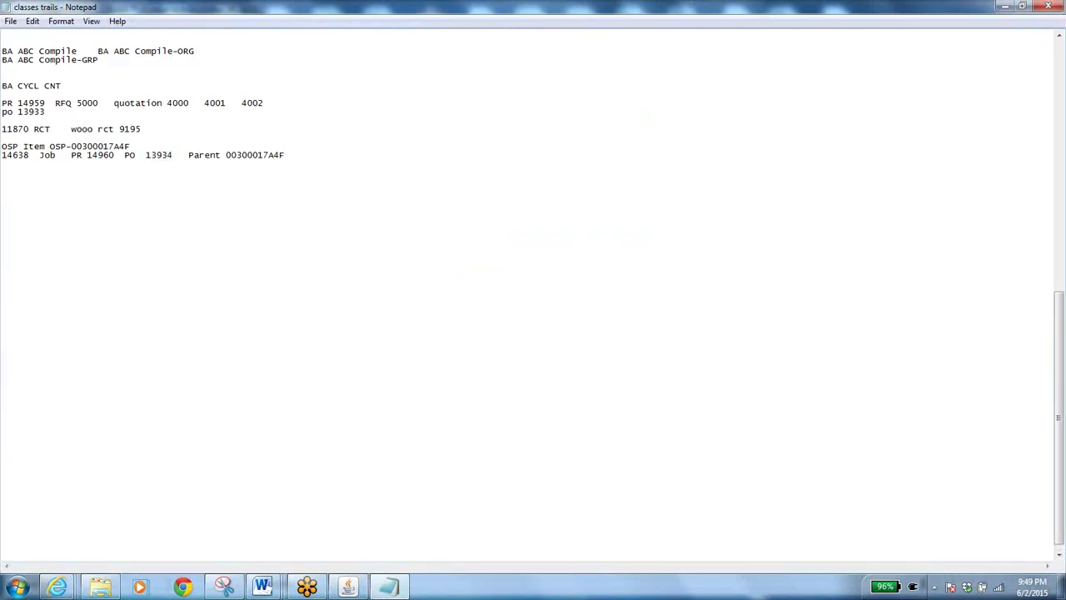
text(O 16882)
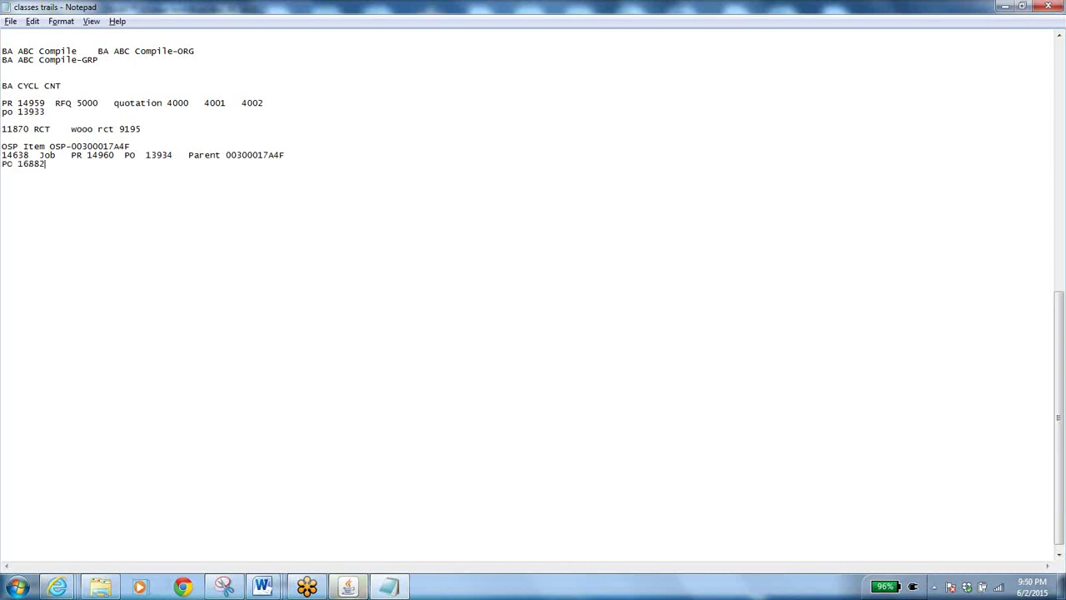
- Return to Oracle Applications and check the status and number shown in the purchase order header
key(alt+Tab)
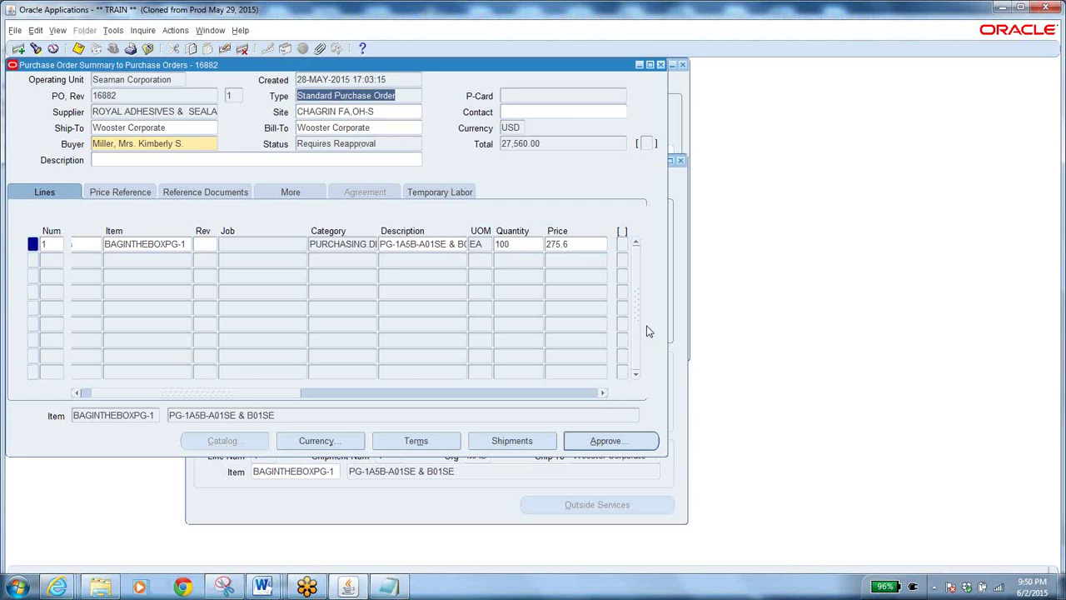
click(374, 144)
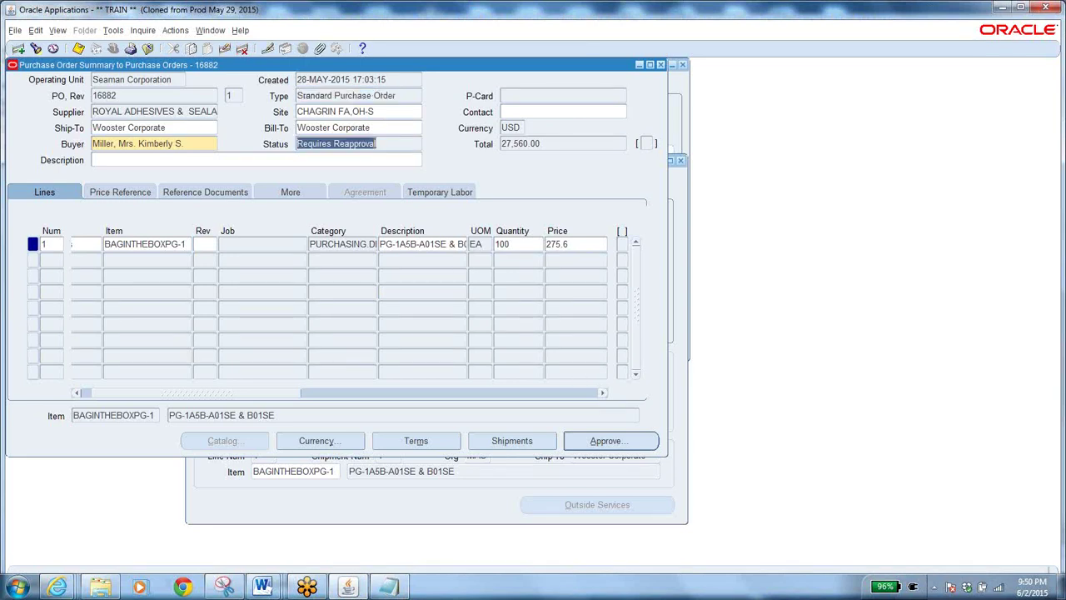
click(383, 145)
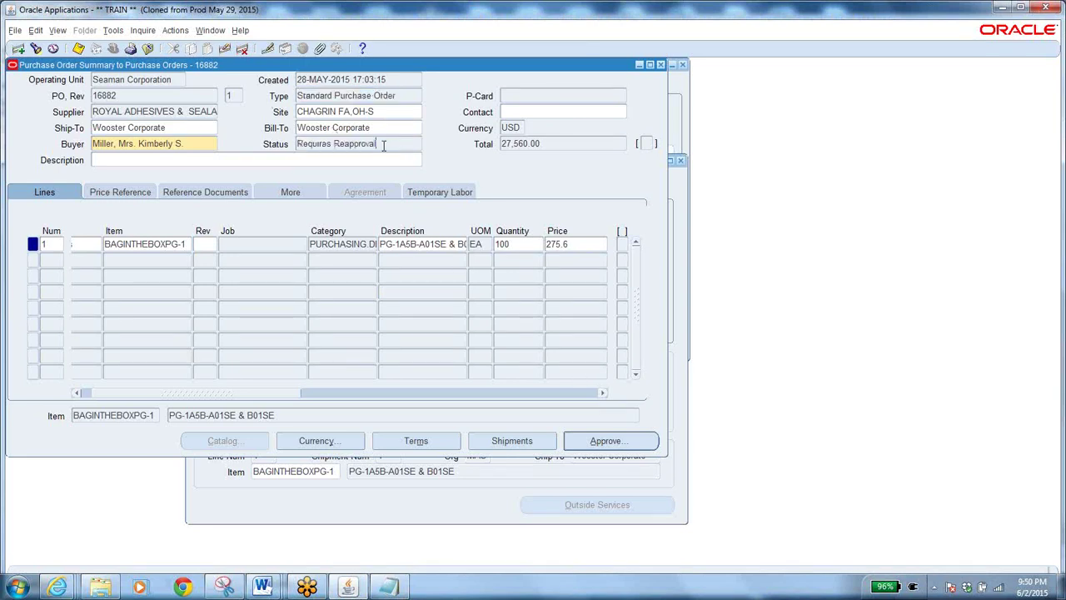
drag(384, 145, 275, 144)
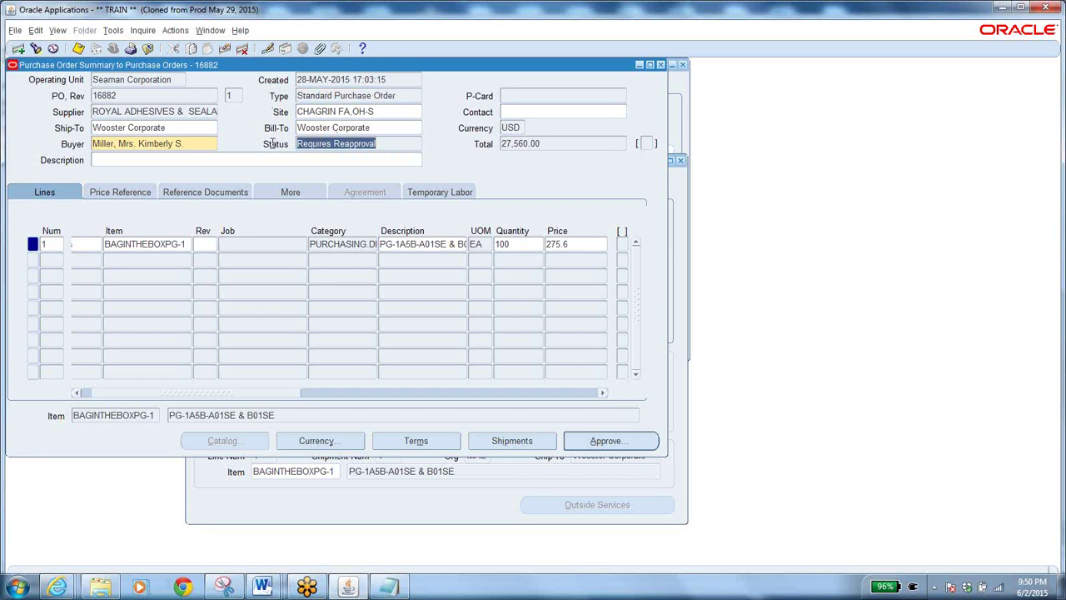
click(140, 95)
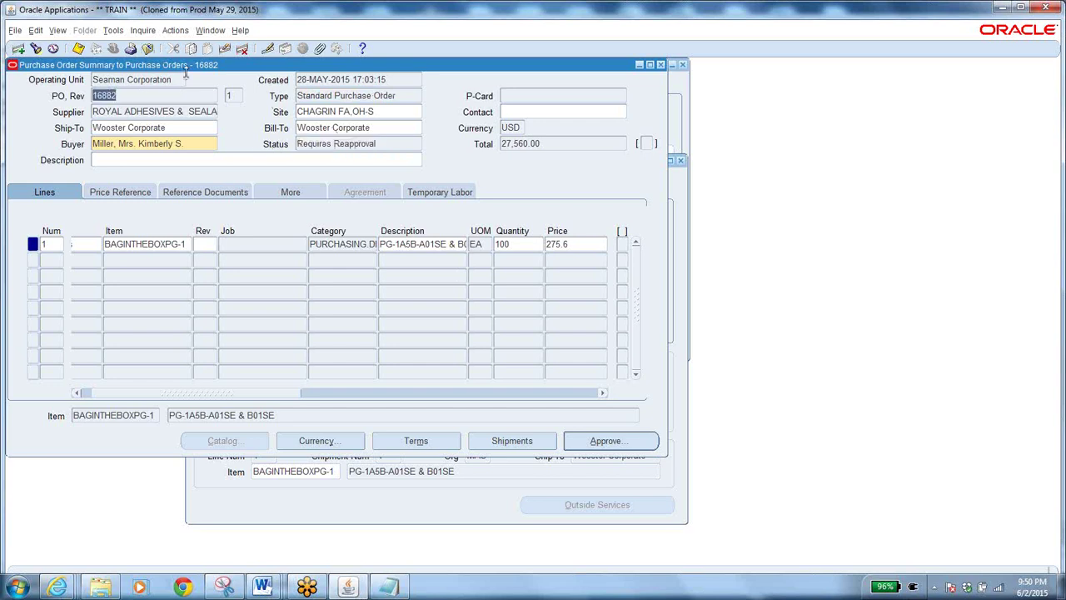
- Leave the order, search for purchase order headers by its number and examine the approval status of the result
click(147, 48)
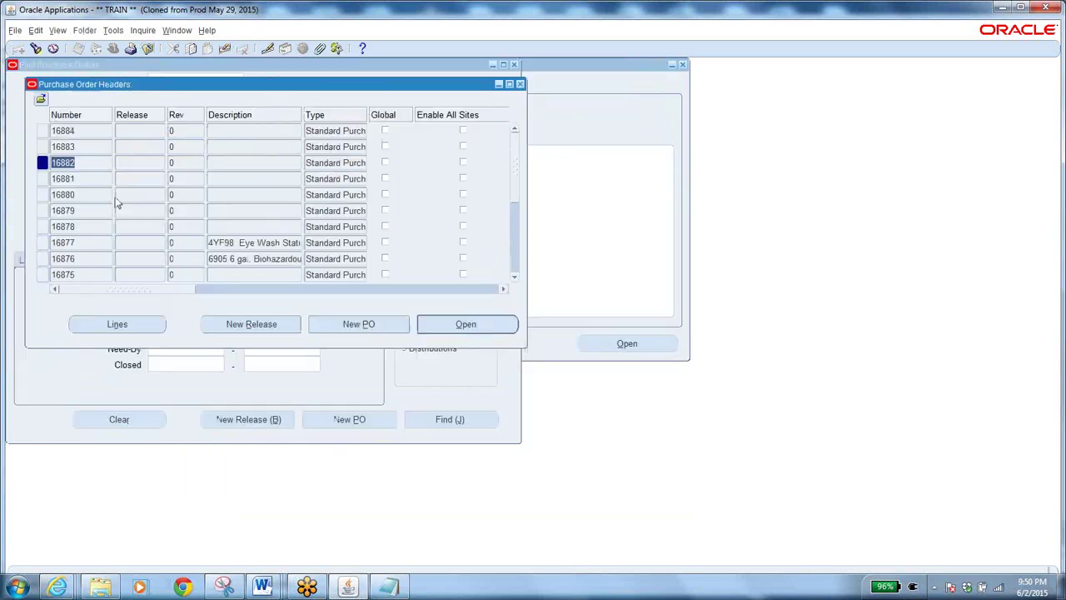
click(148, 49)
double_click(143, 208)
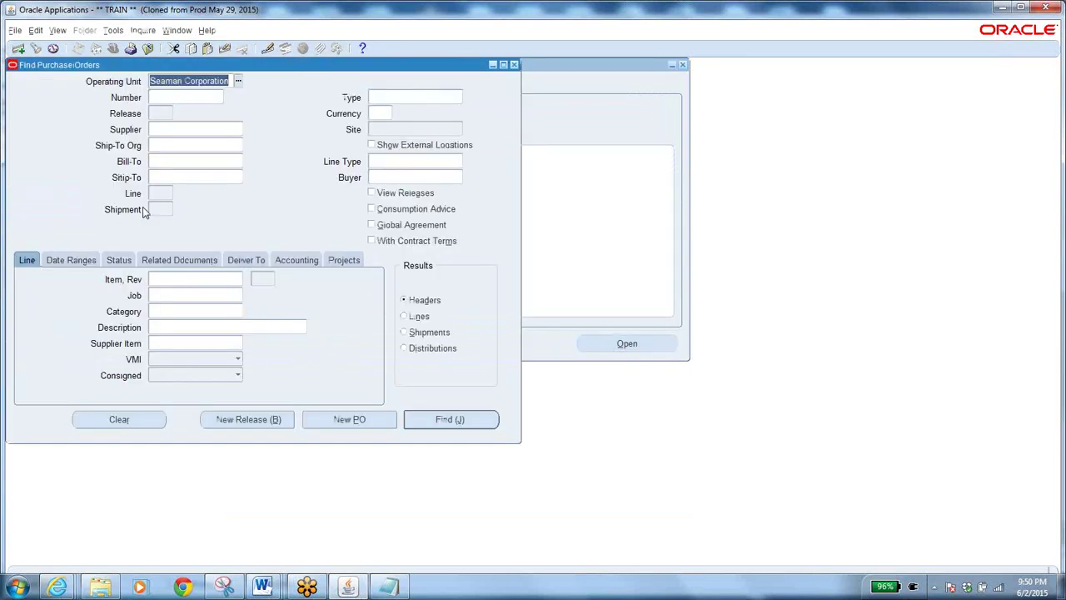
click(185, 97)
text(16882)
key(Tab)
click(446, 419)
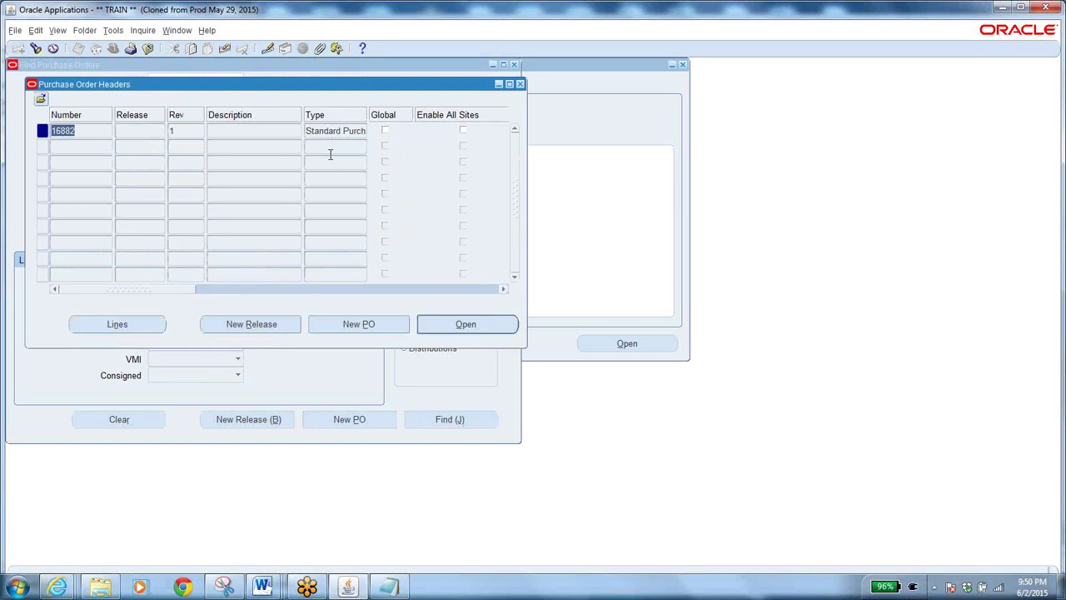
drag(185, 297, 287, 300)
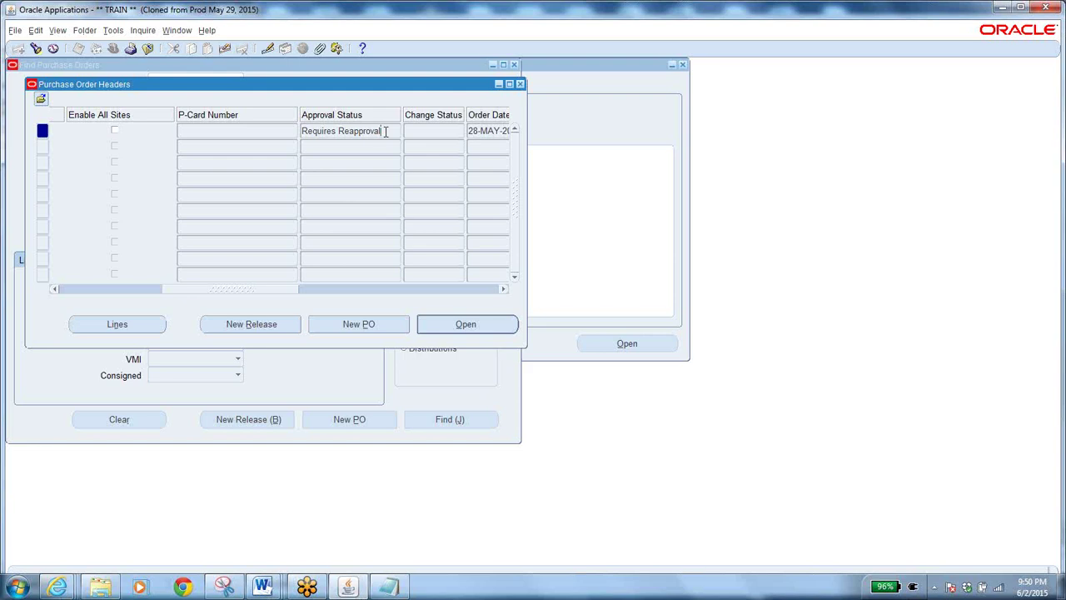
- Examine the approval status, number and revision of the purchase order found, and close the results
drag(393, 130, 229, 139)
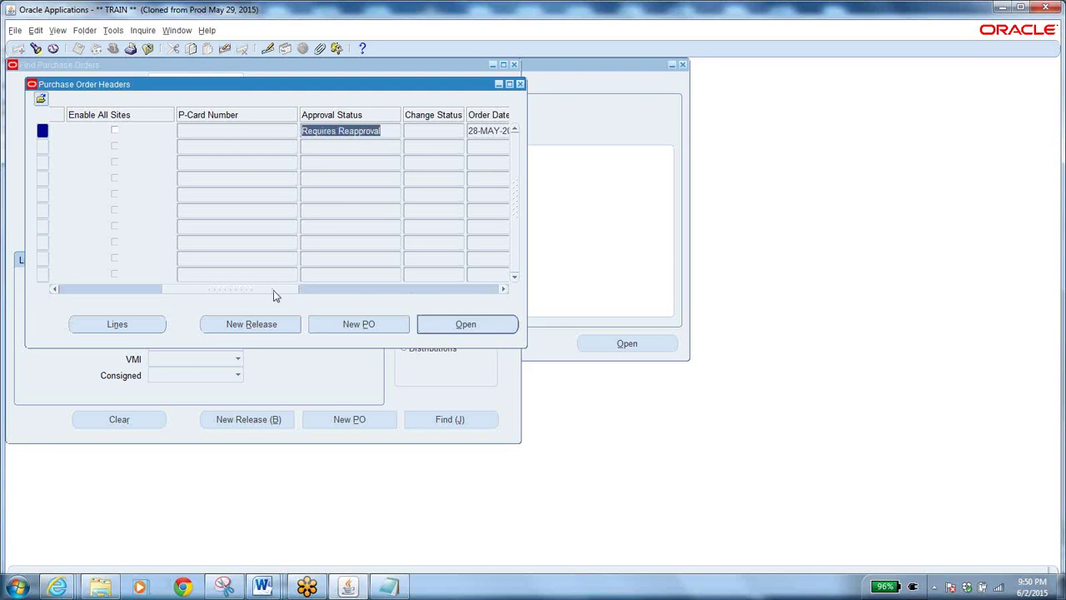
drag(273, 290, 114, 289)
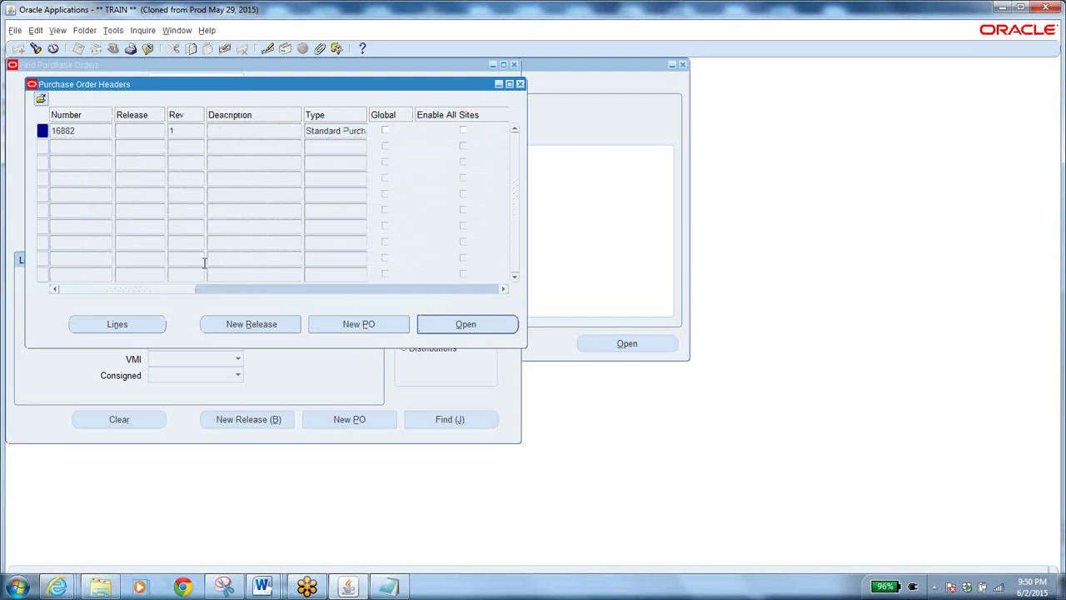
drag(178, 293, 278, 295)
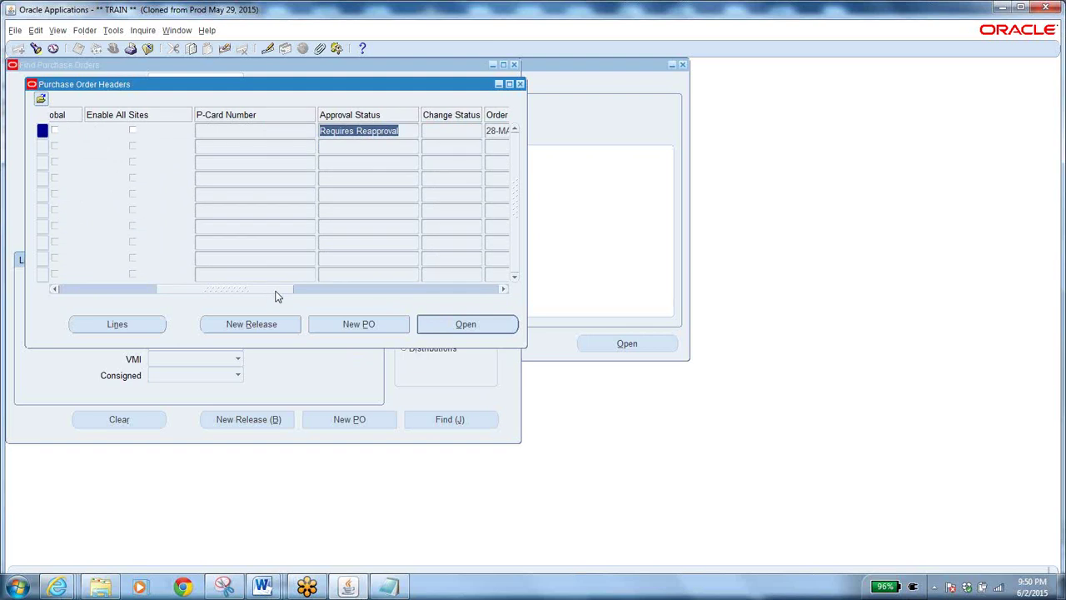
click(147, 50)
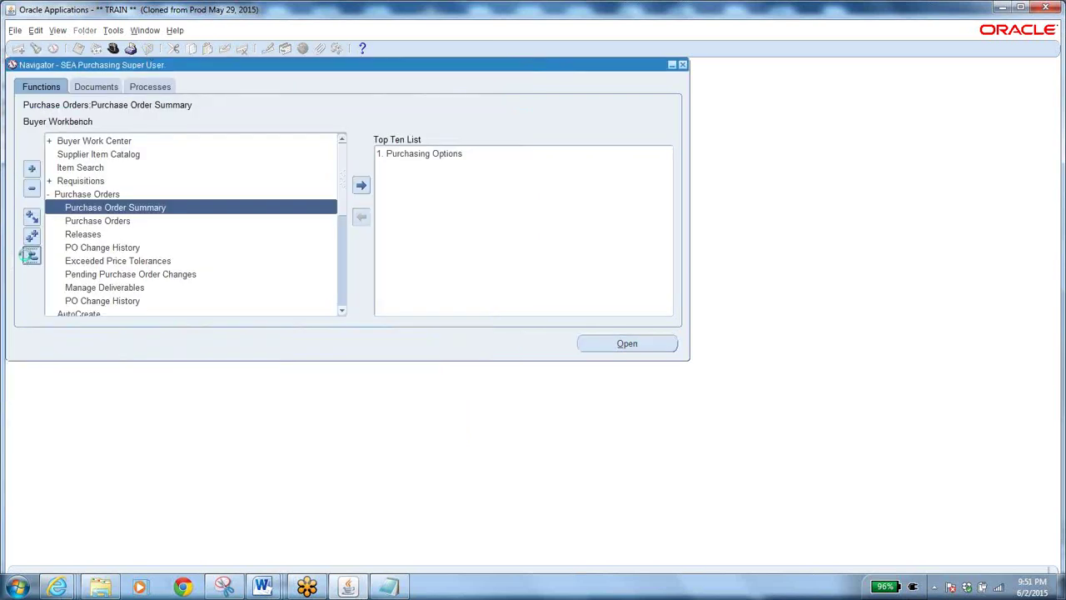
- Collapse the function list and switch to the Global Super HRMS Manager responsibility, narrowing the choices with %hr%
click(31, 255)
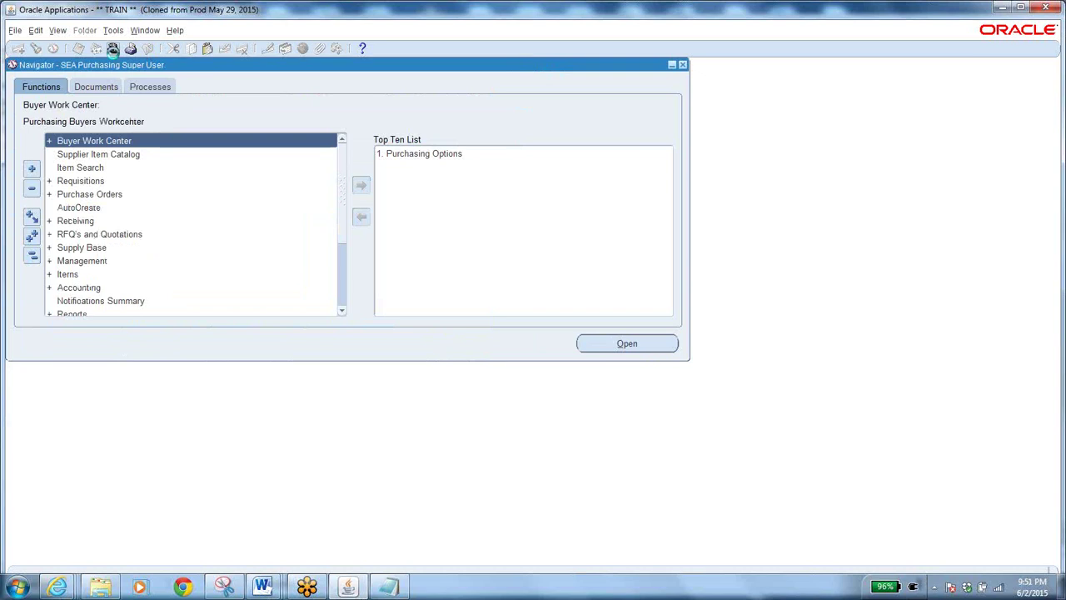
click(113, 49)
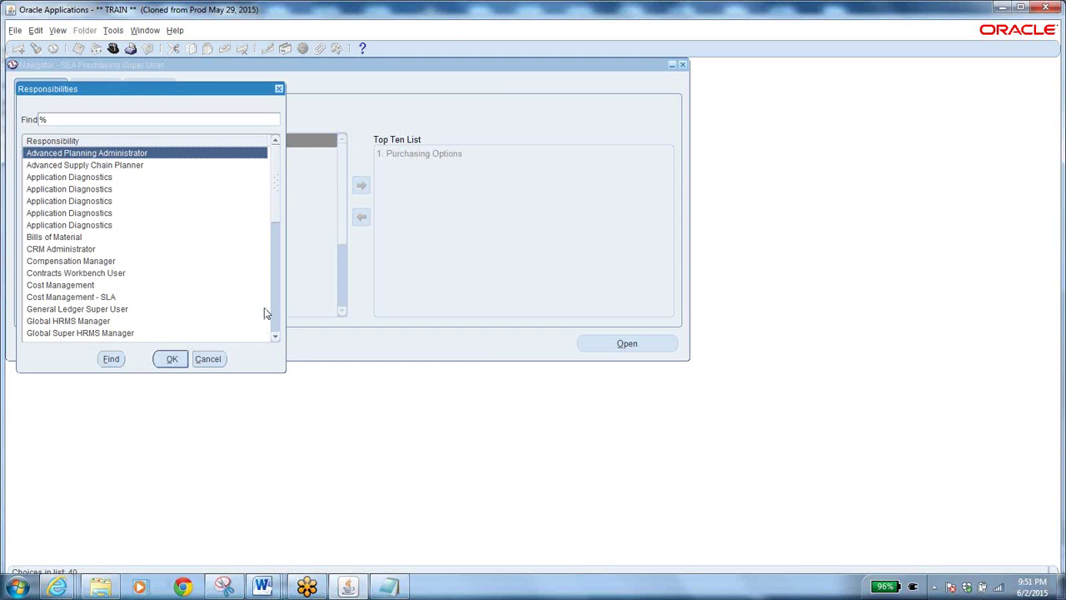
click(126, 119)
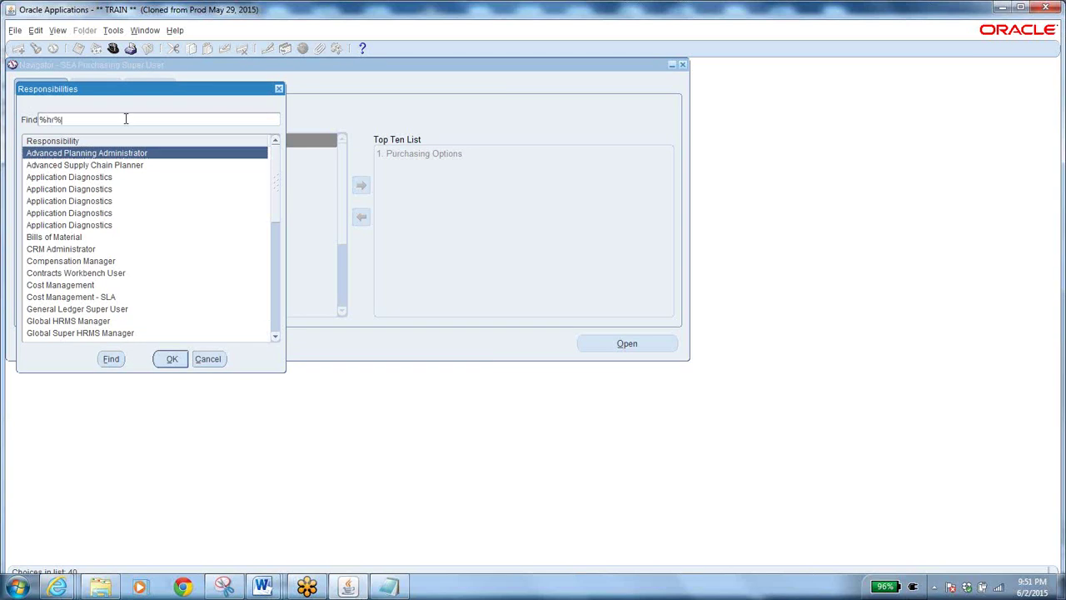
text(hr%)
key(Return)
click(86, 165)
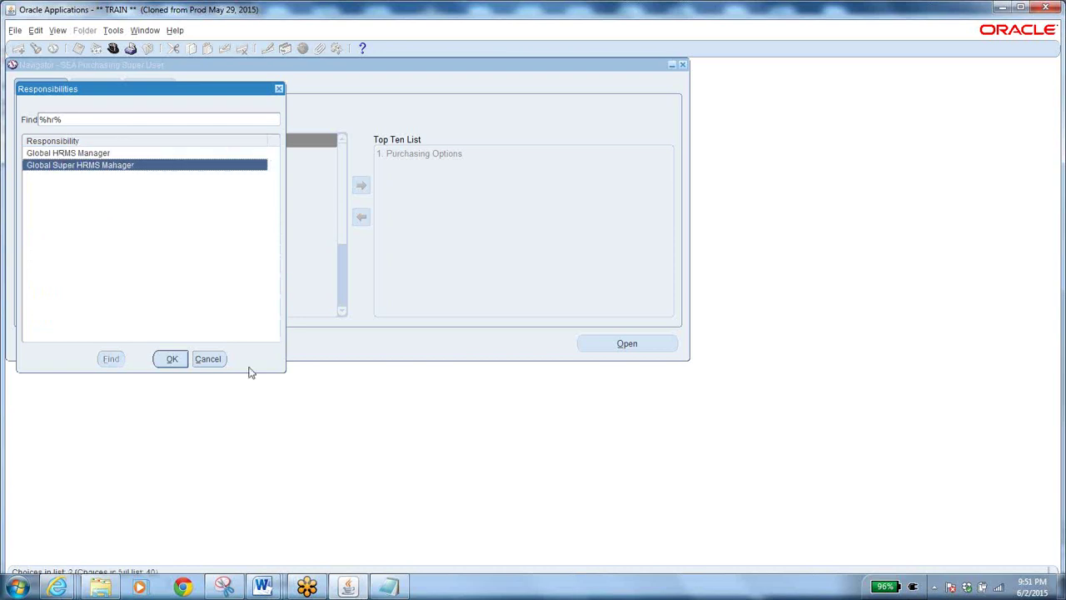
click(172, 359)
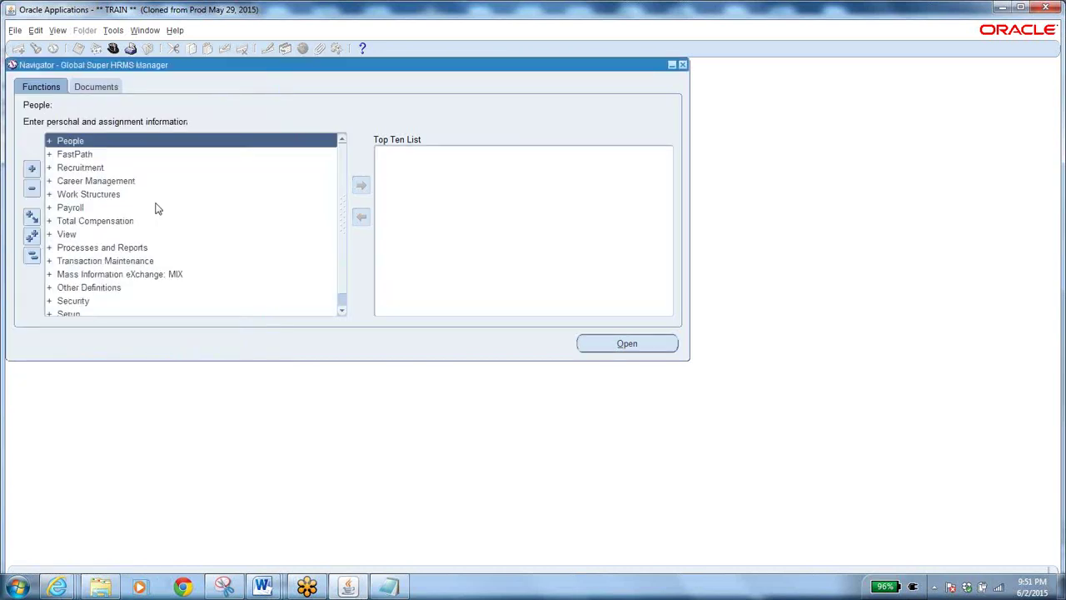
- Find the employee by surname in the Enter and Maintain people function, and open the employee's assignment
double_click(70, 142)
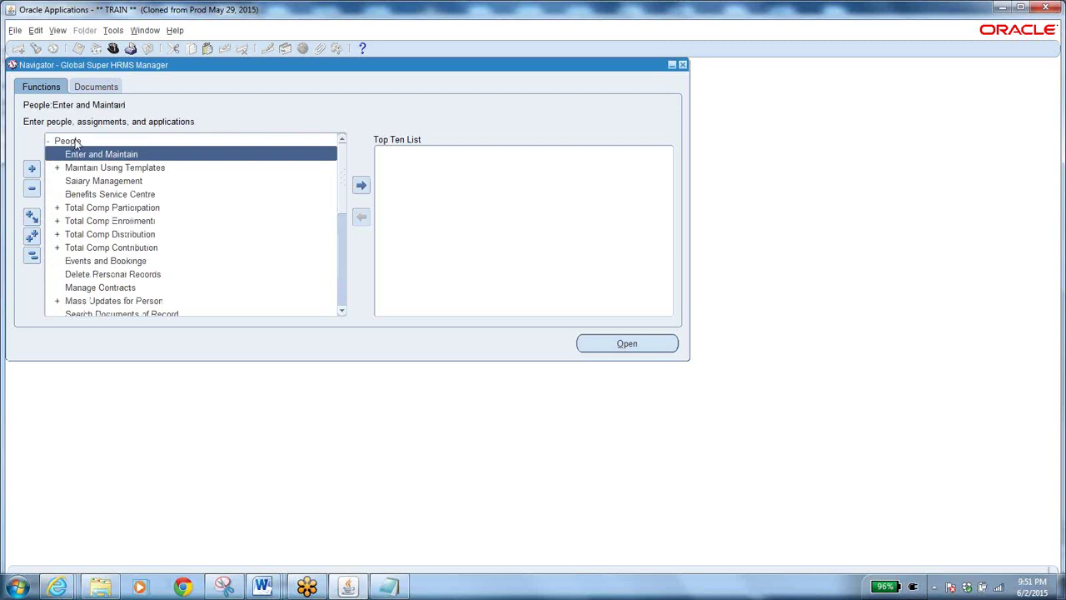
double_click(128, 155)
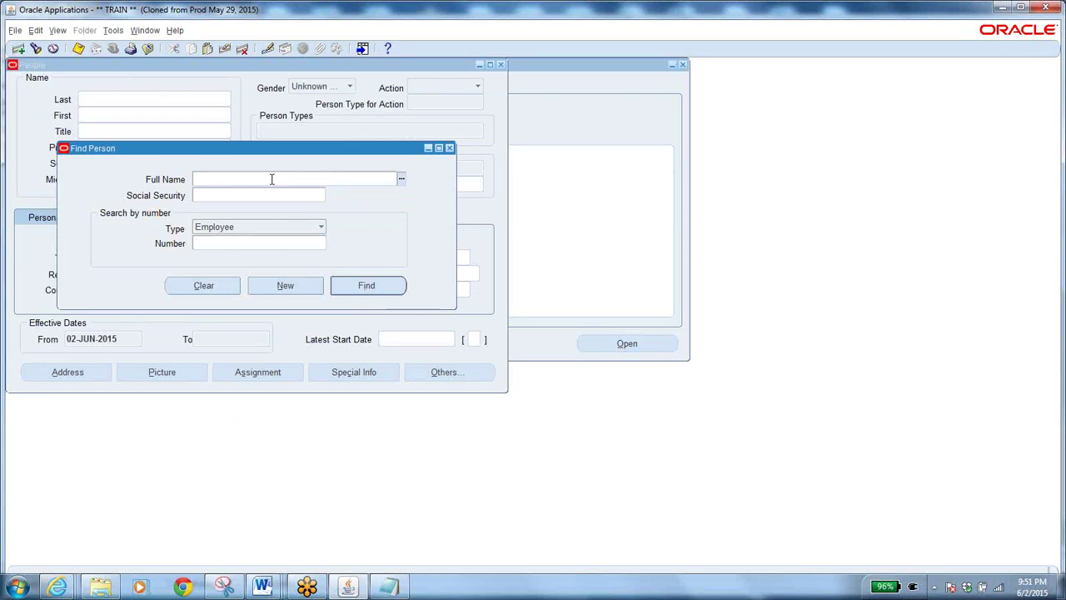
text(%m)
text(arad)
text(a$)
text(%)
key(Return)
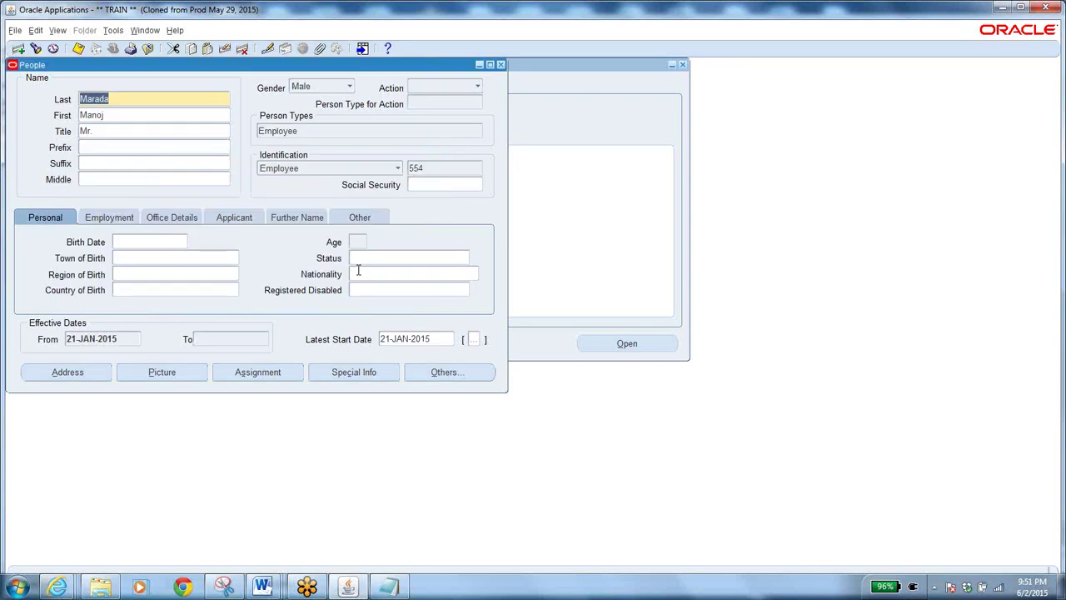
click(258, 374)
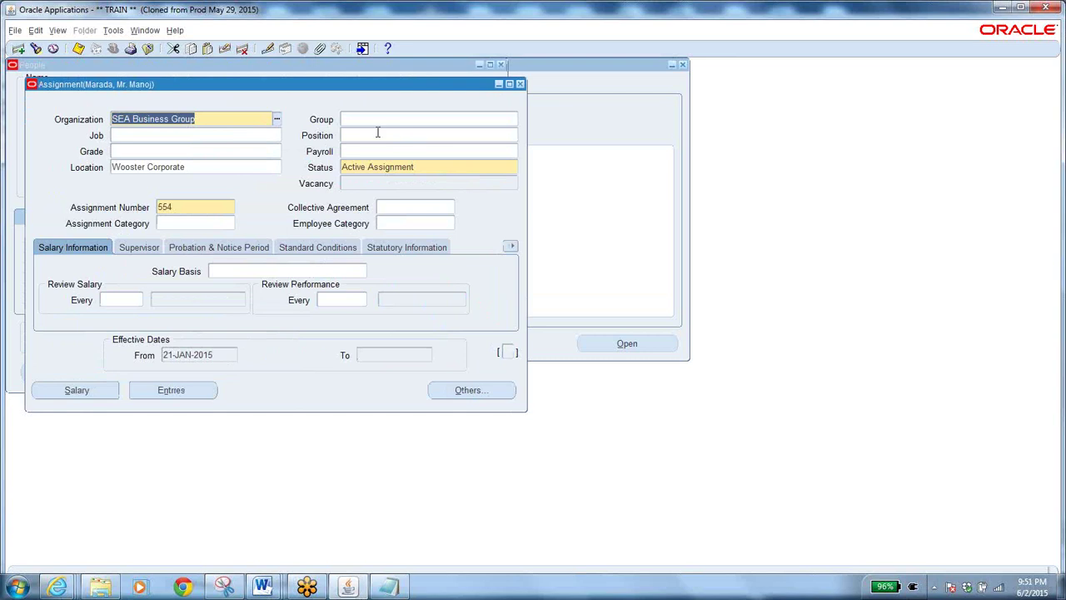
- Open the PO hierarchy workbook from the BA folder and copy the FIN1.DIRECTOR OF FINANCE position from cell B2
click(378, 133)
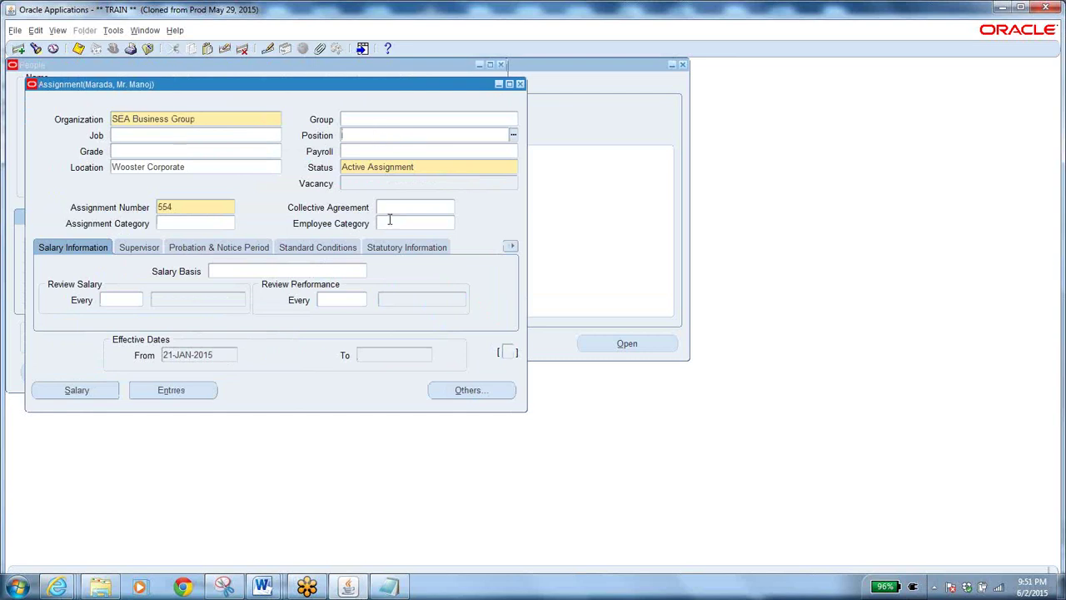
click(391, 588)
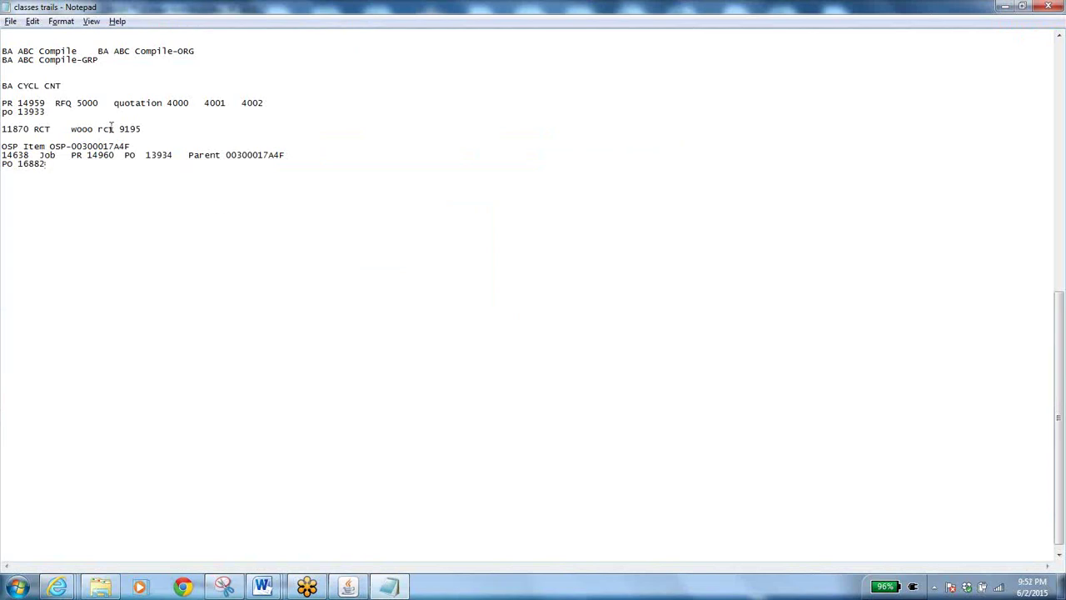
click(100, 588)
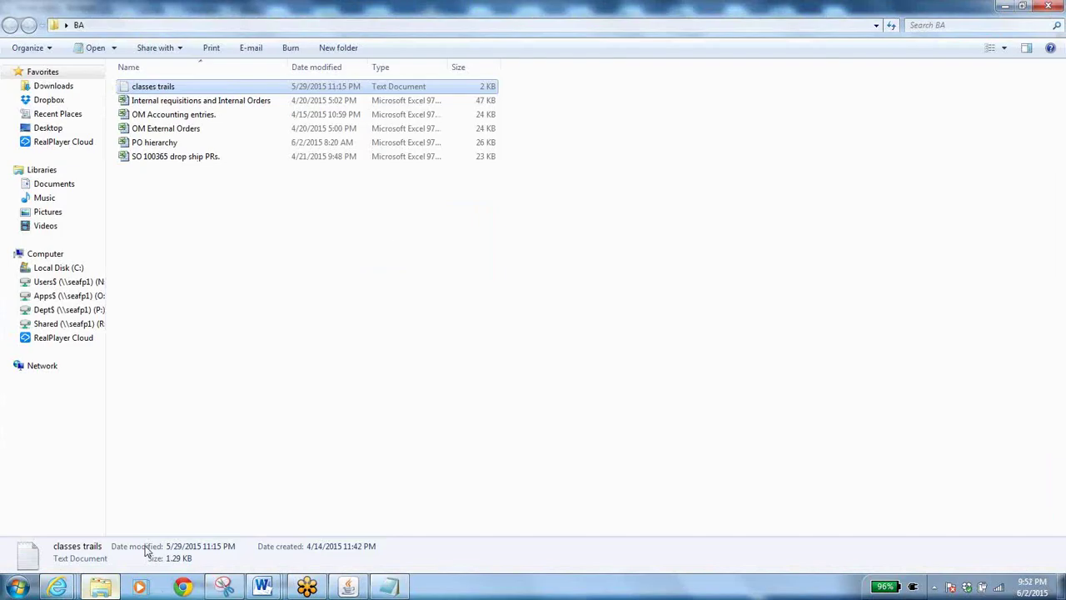
double_click(186, 143)
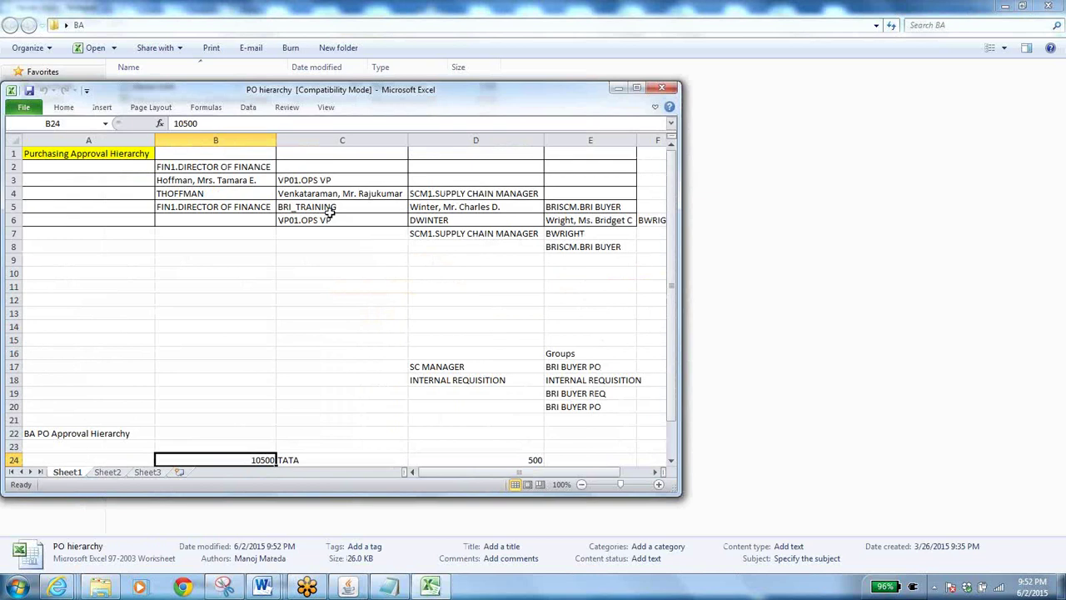
click(233, 167)
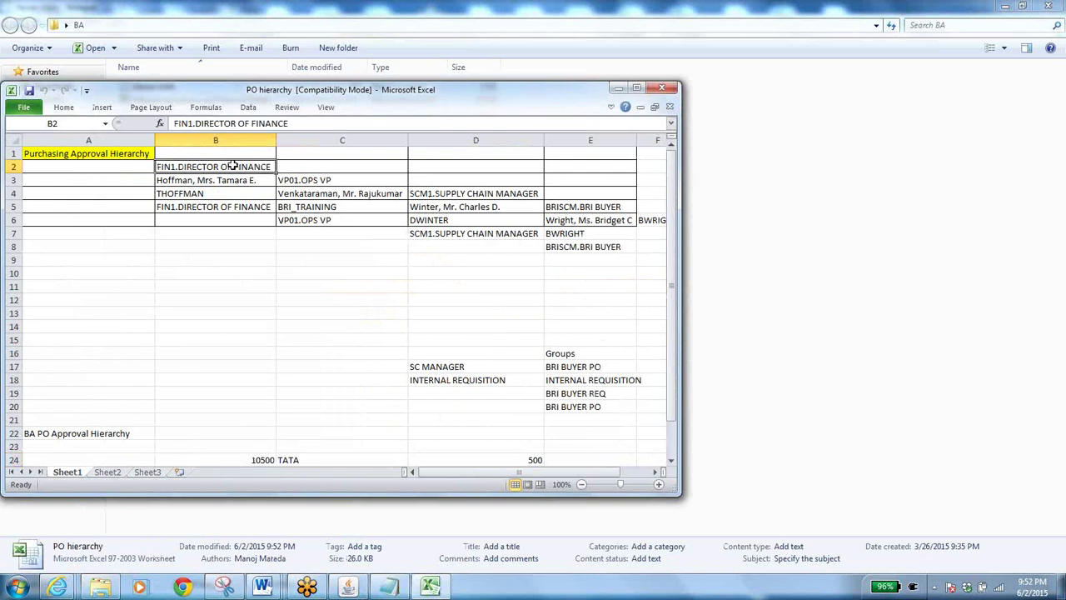
key(ctrl+c)
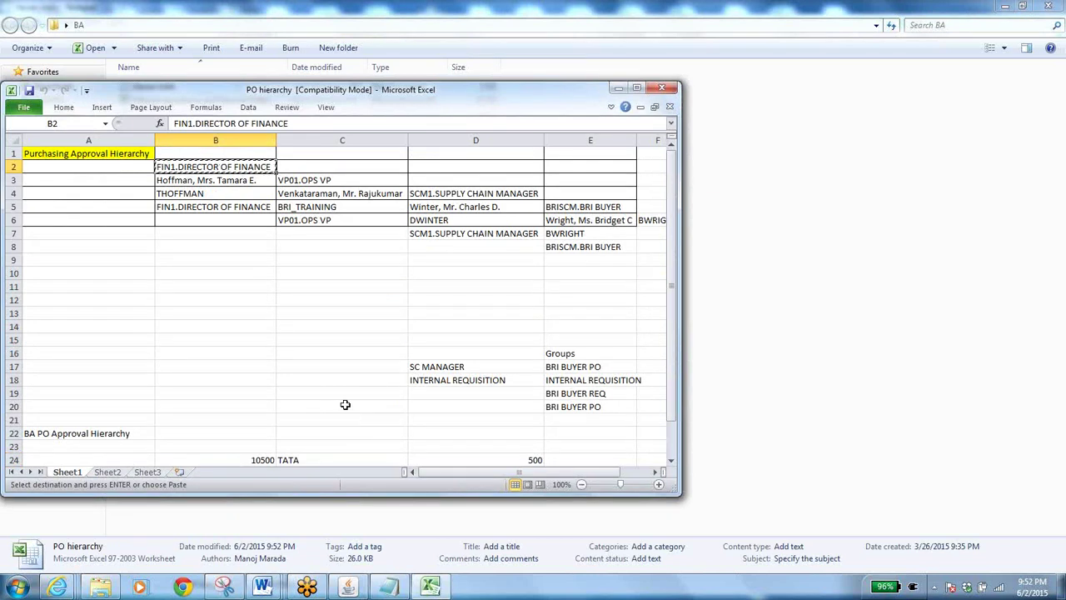
- Return to the employee's assignment, try to set its position to FIN1.DIRECTOR OF FINANCE, and clear the entry
click(354, 585)
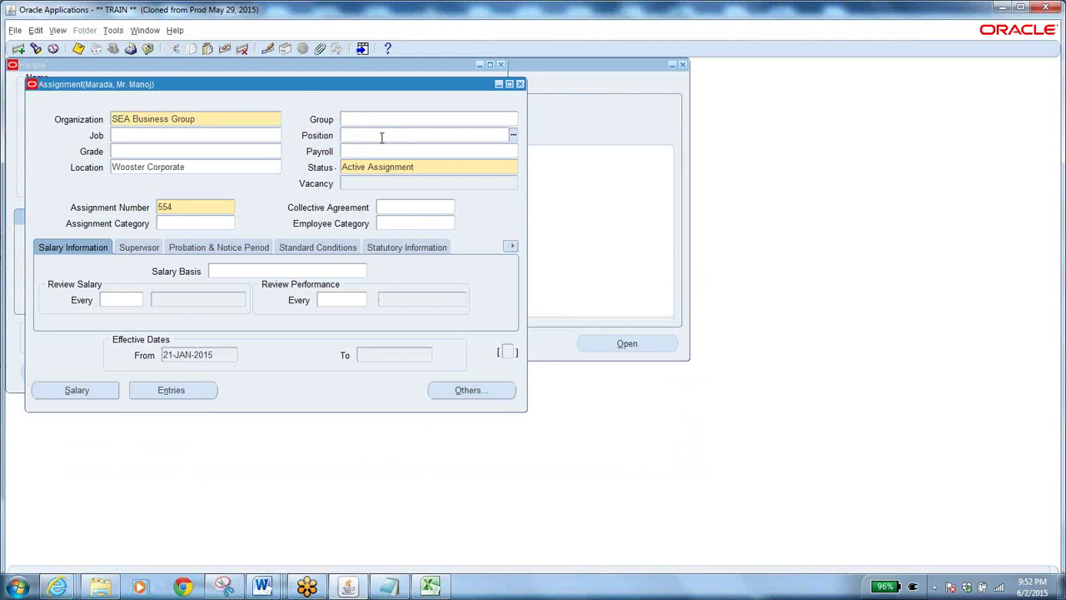
key(ctrl+v)
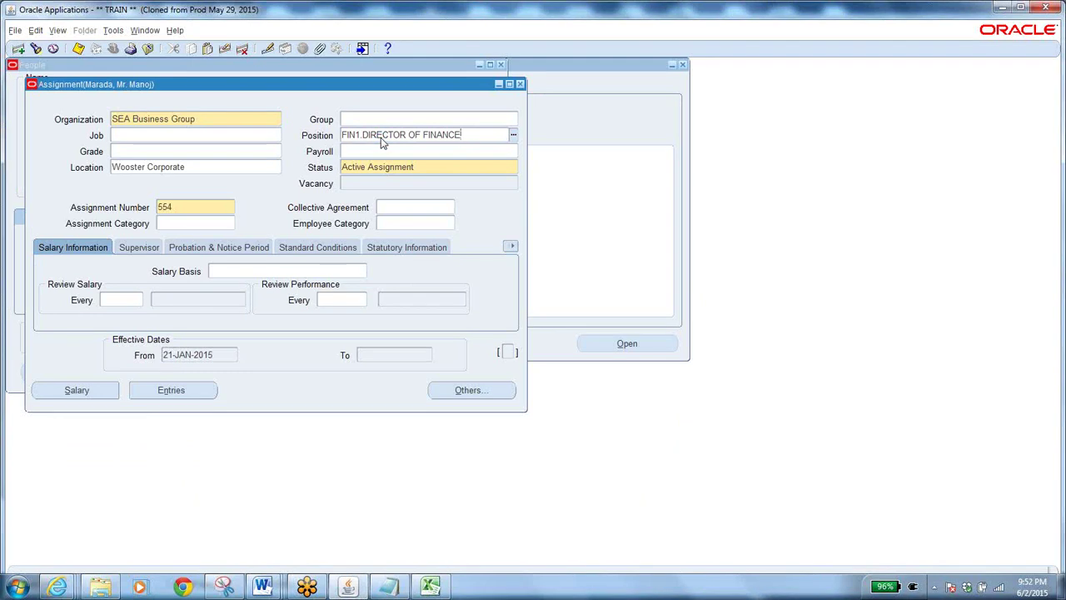
key(Tab)
key(Delete)
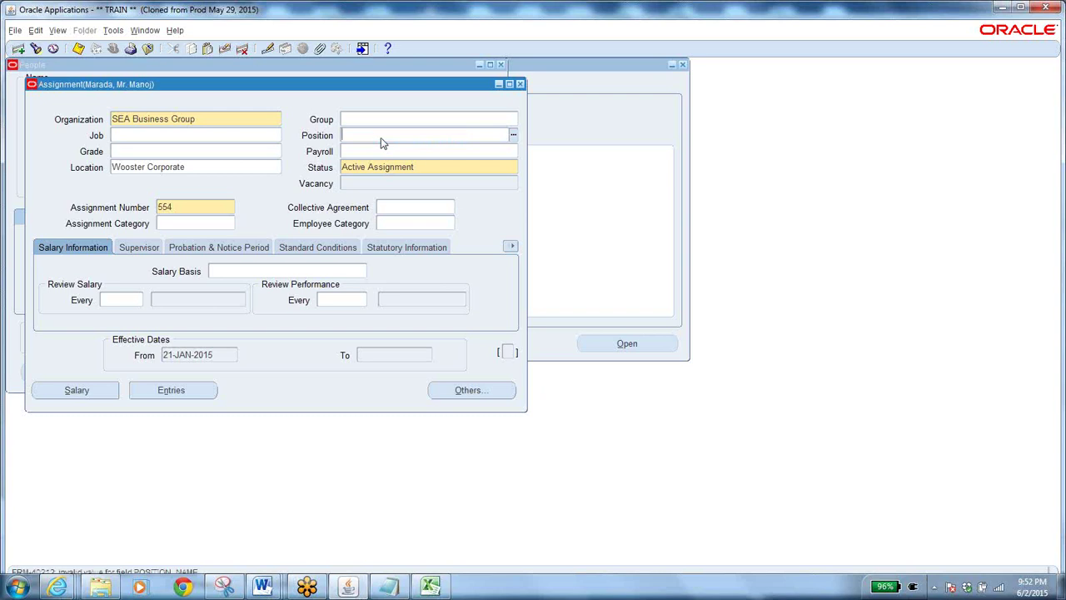
- Search positions for %erp%, set the position to WIS.ERP PROGRAMMER as an update keeping history, and accept the position's default values
click(514, 135)
text(%)
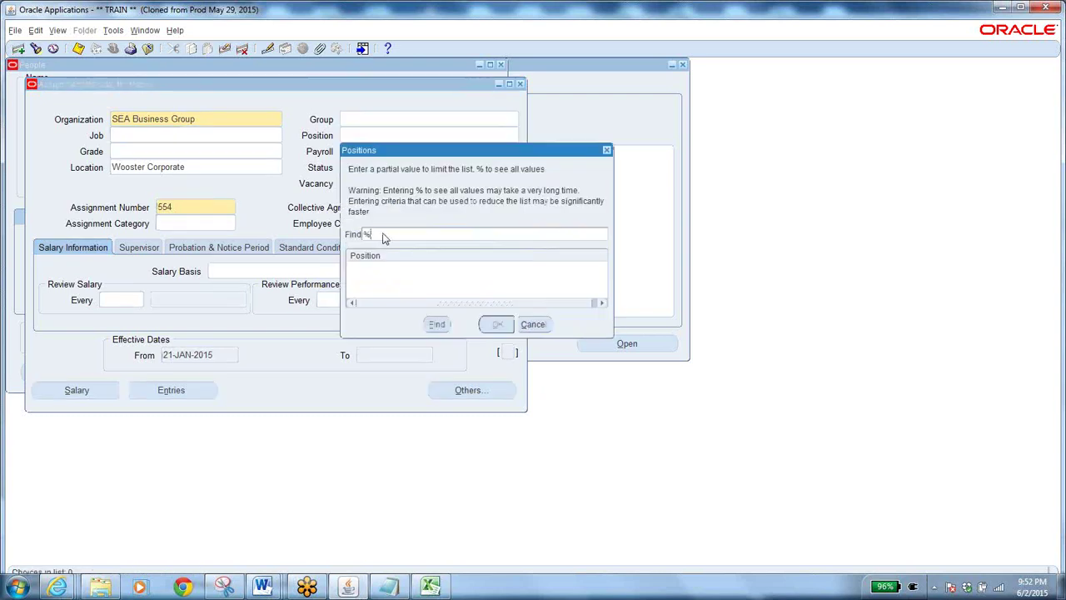
key(Return)
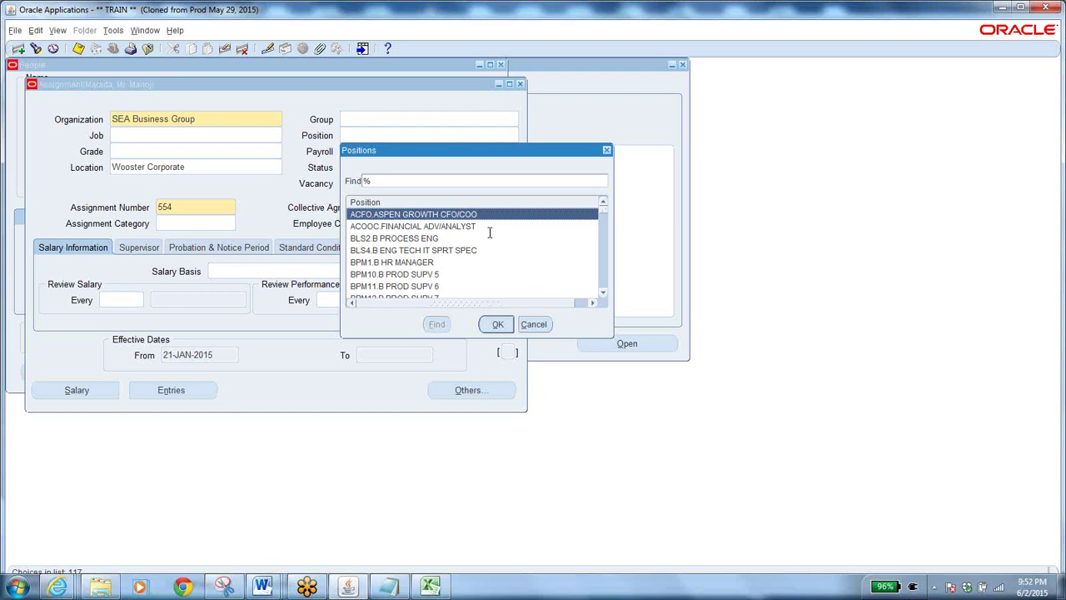
text(erp%)
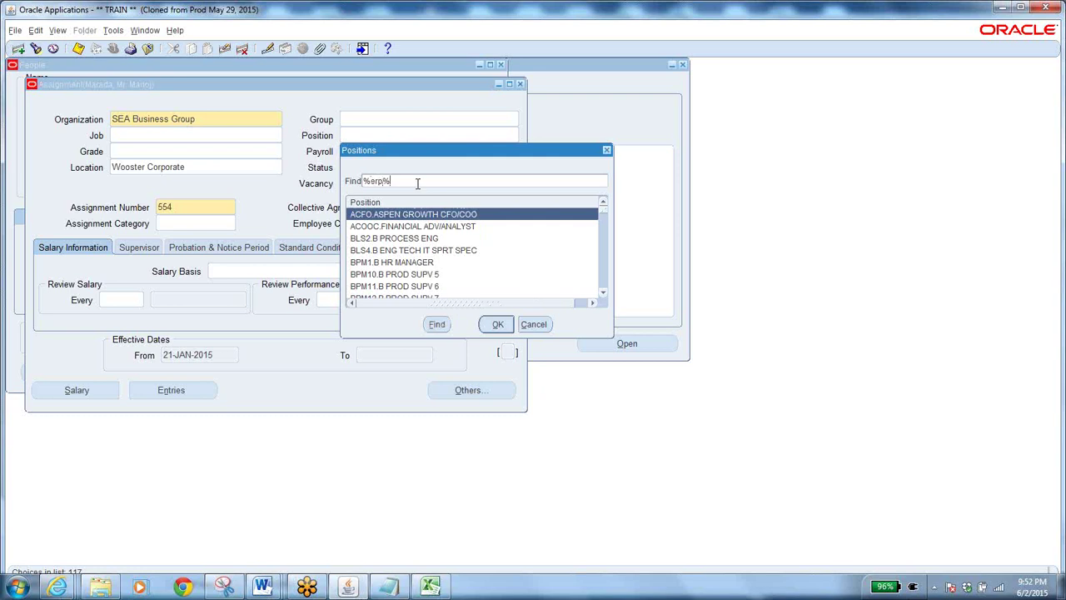
key(Return)
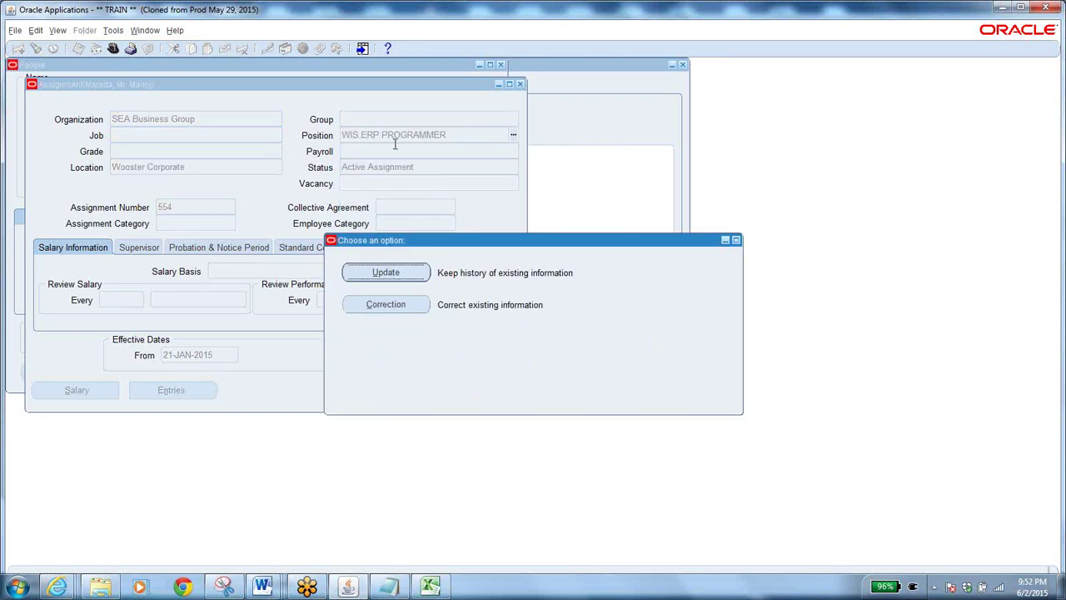
click(389, 274)
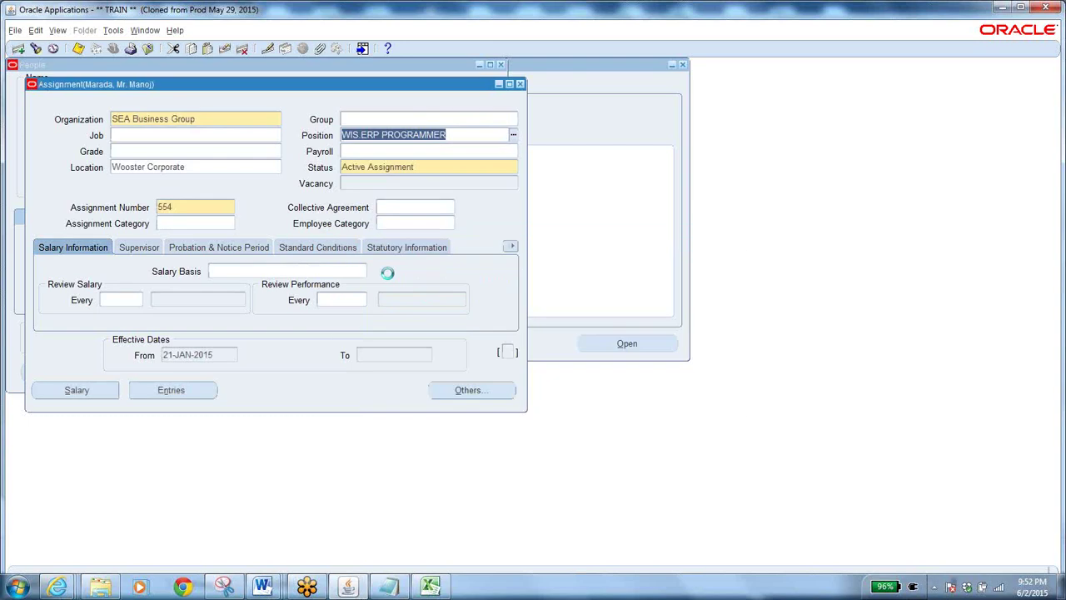
click(594, 371)
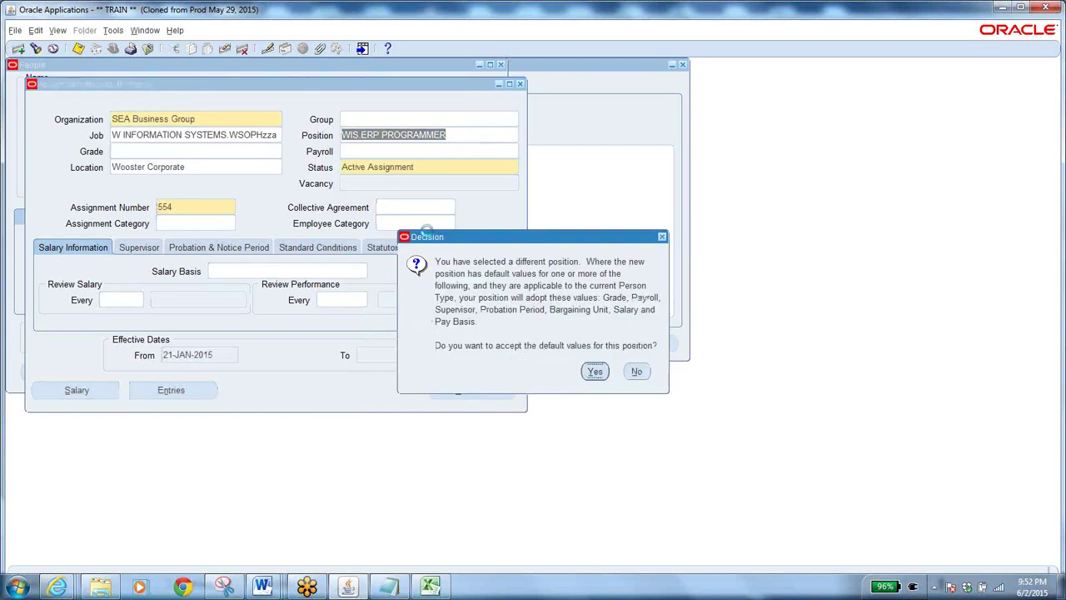
- Switch to the PO hierarchy workbook in Excel, maximize it and select the empty cell A29
click(461, 137)
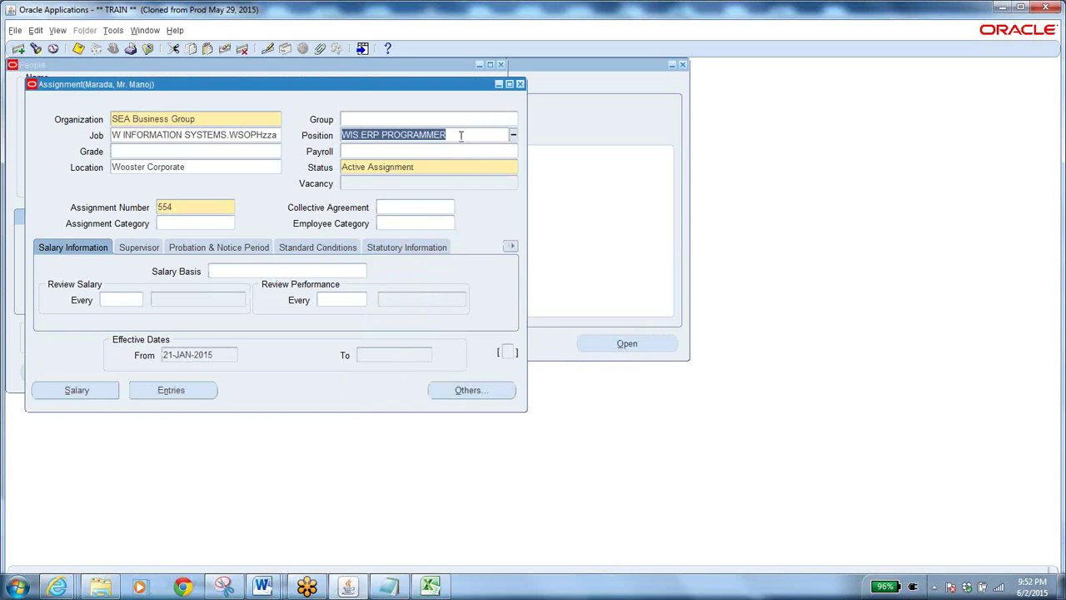
click(389, 587)
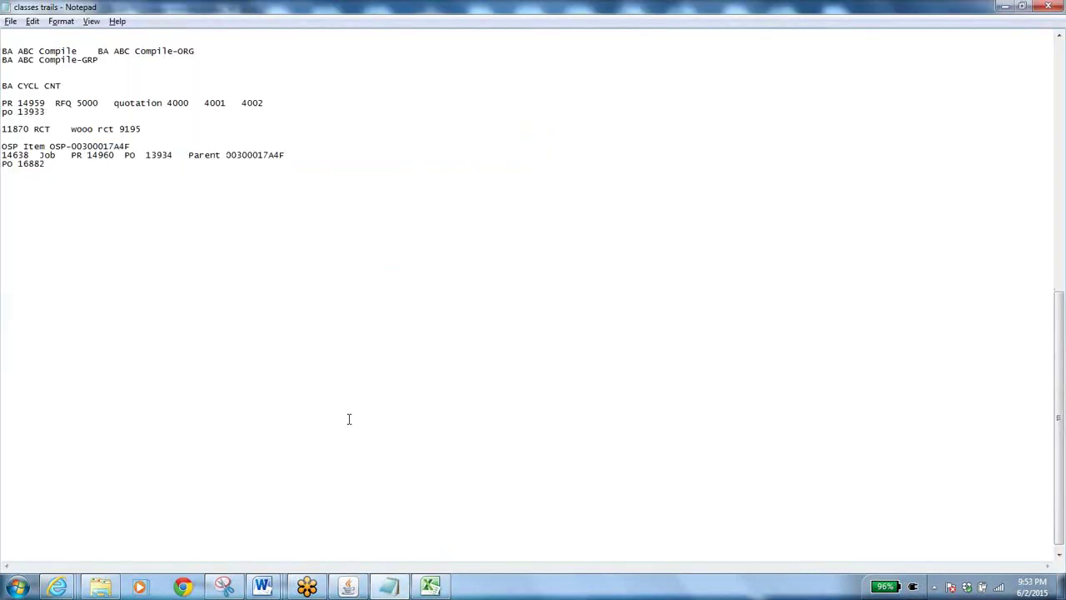
click(430, 587)
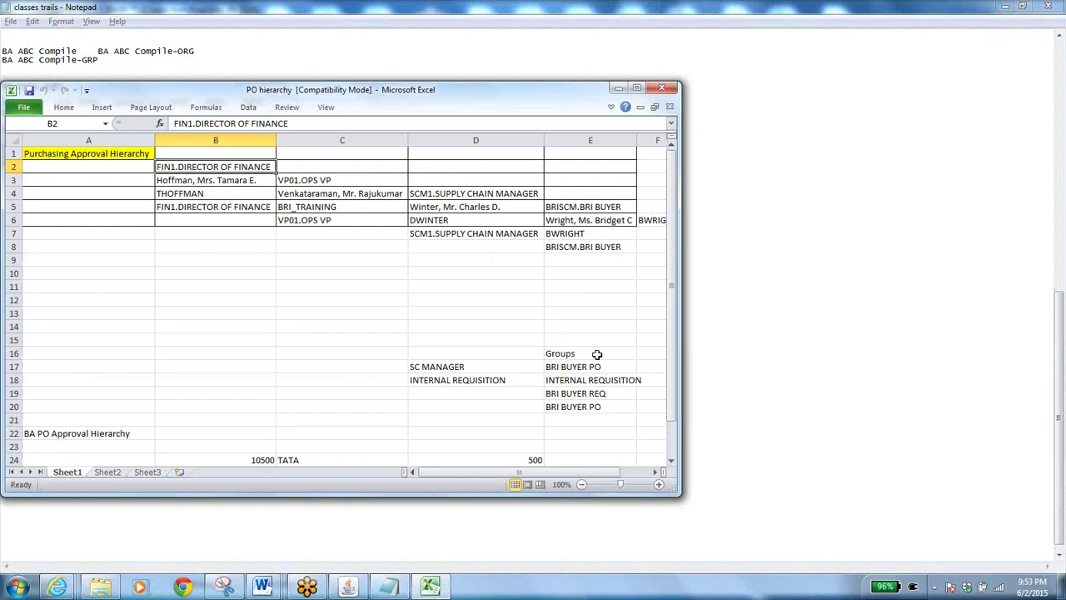
click(635, 88)
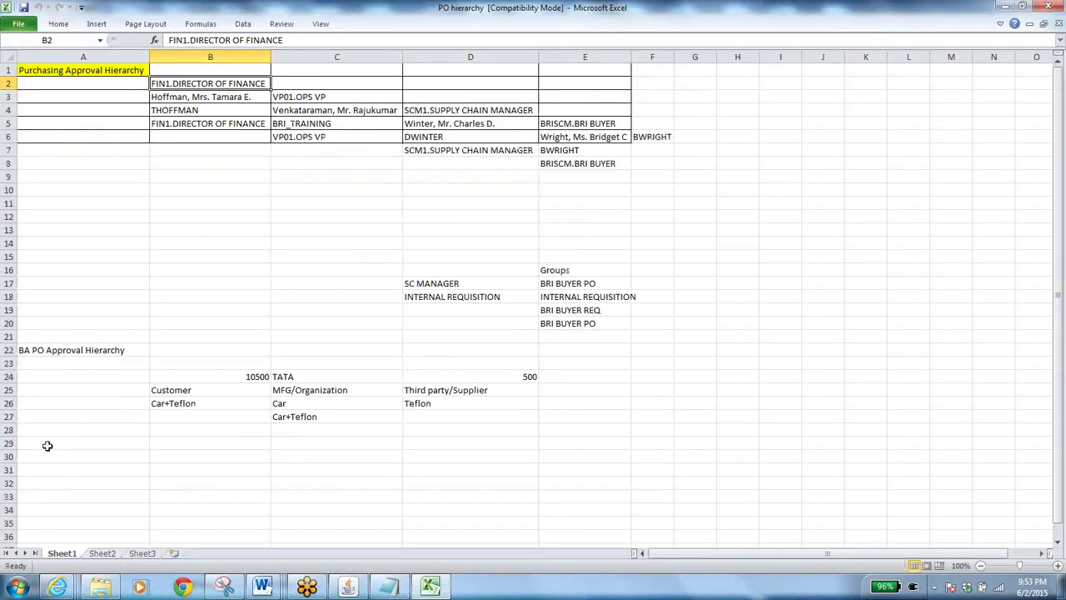
click(55, 443)
key(ctrl+c)
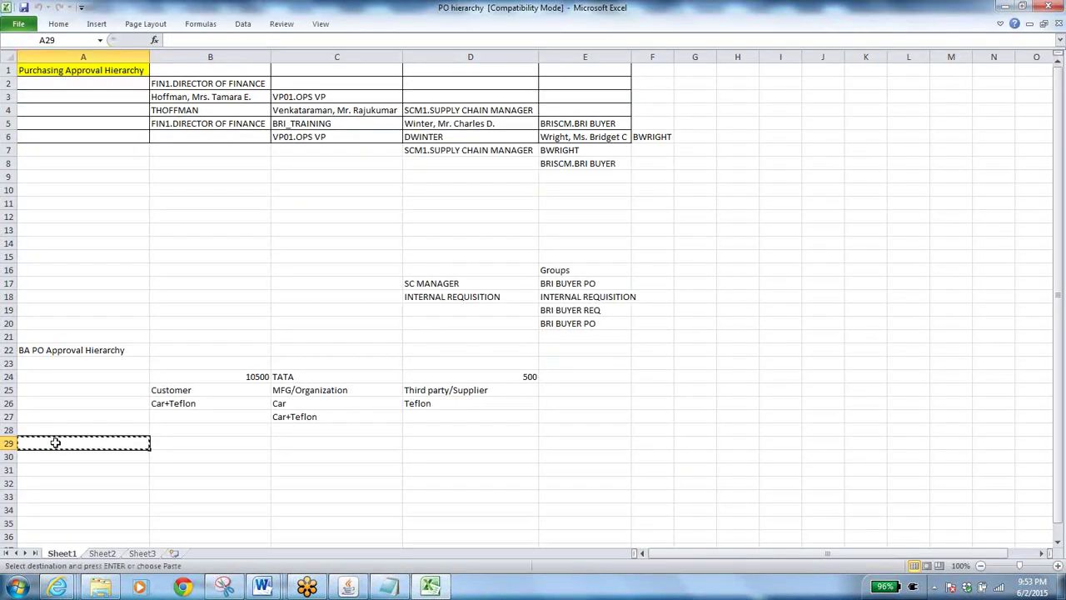
key(ctrl+v)
key(alt+Tab)
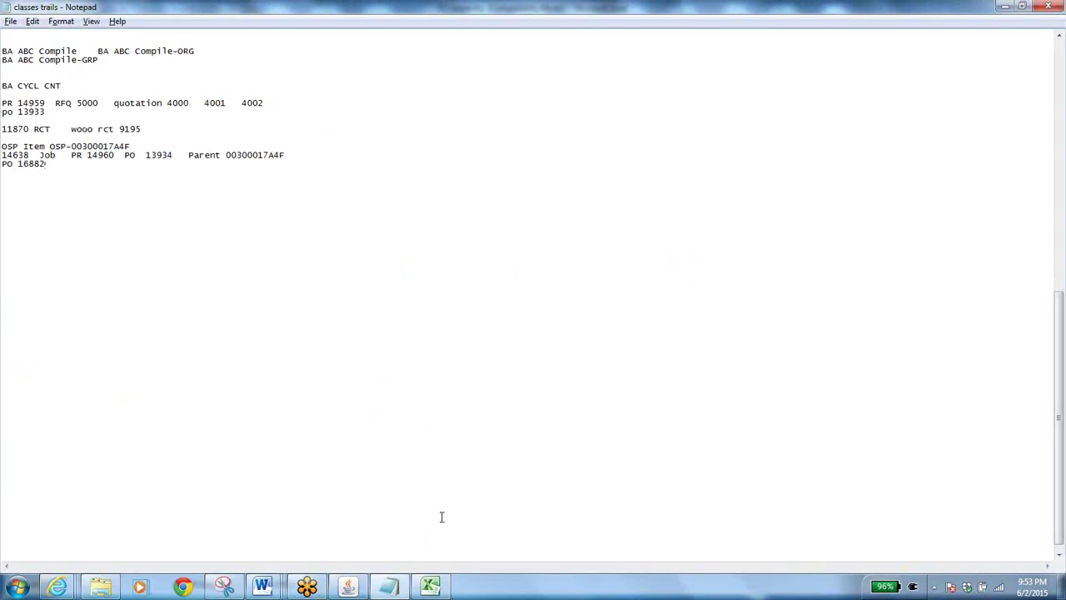
- Copy the WIS.ERP PROGRAMMER position from the employee's assignment and paste it below PO 16882 in the classes trails note
click(348, 587)
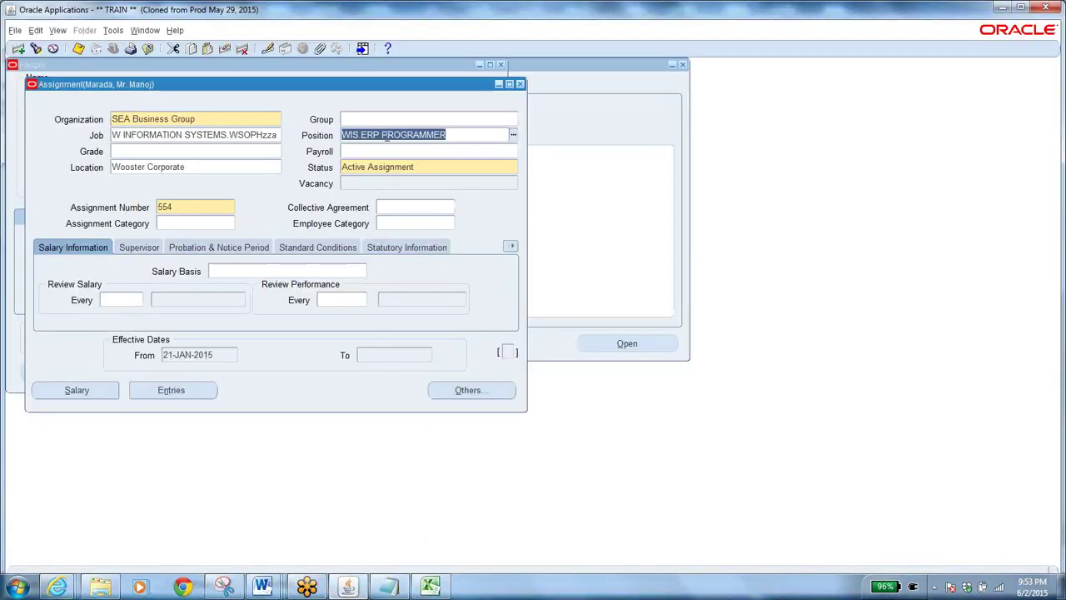
right_click(388, 137)
click(400, 157)
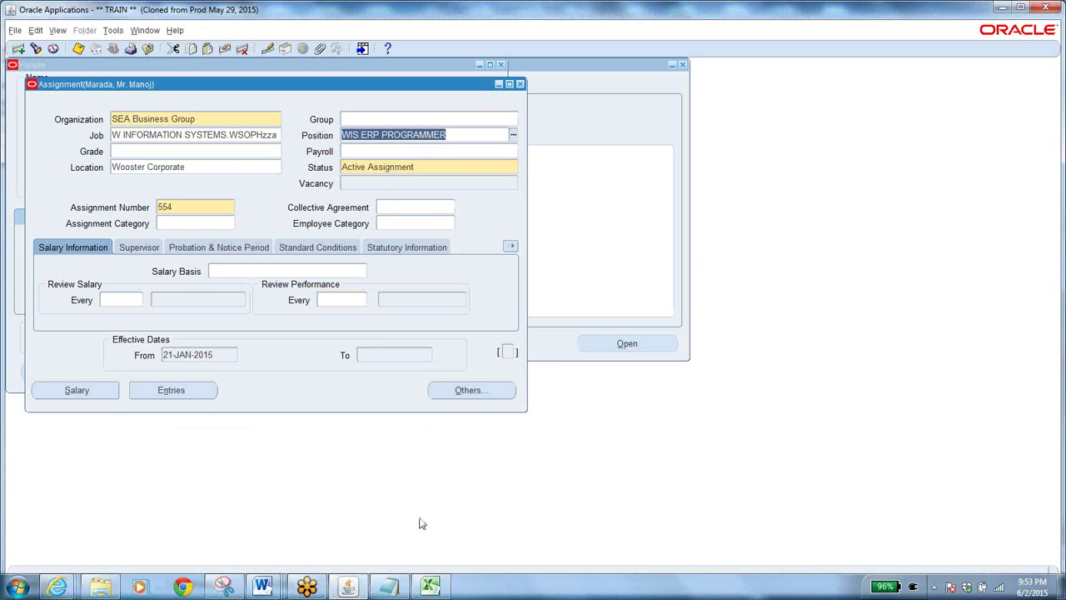
click(388, 588)
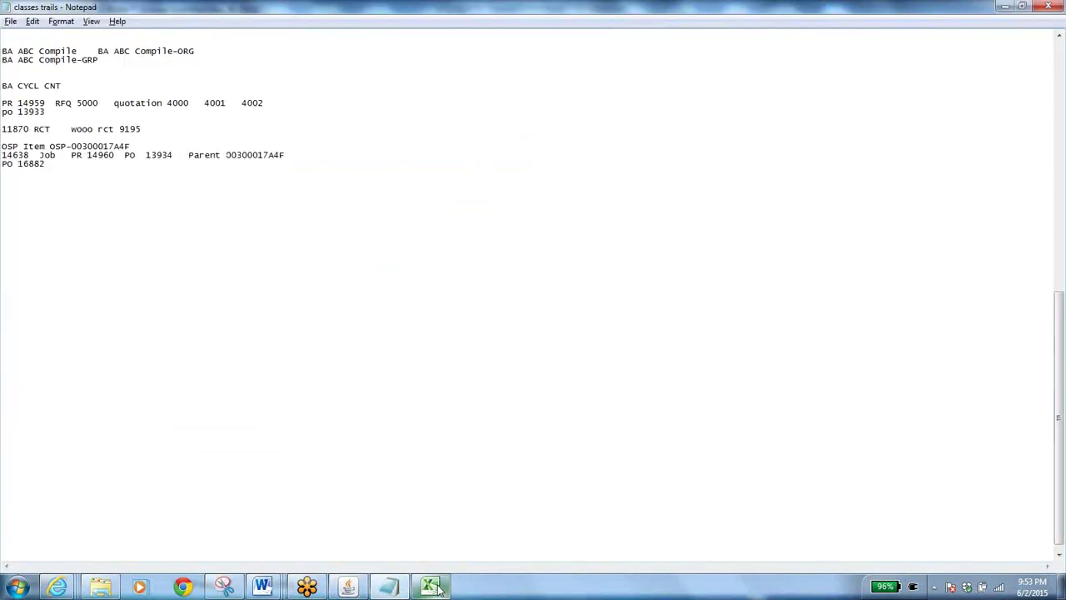
click(99, 206)
key(ctrl+v)
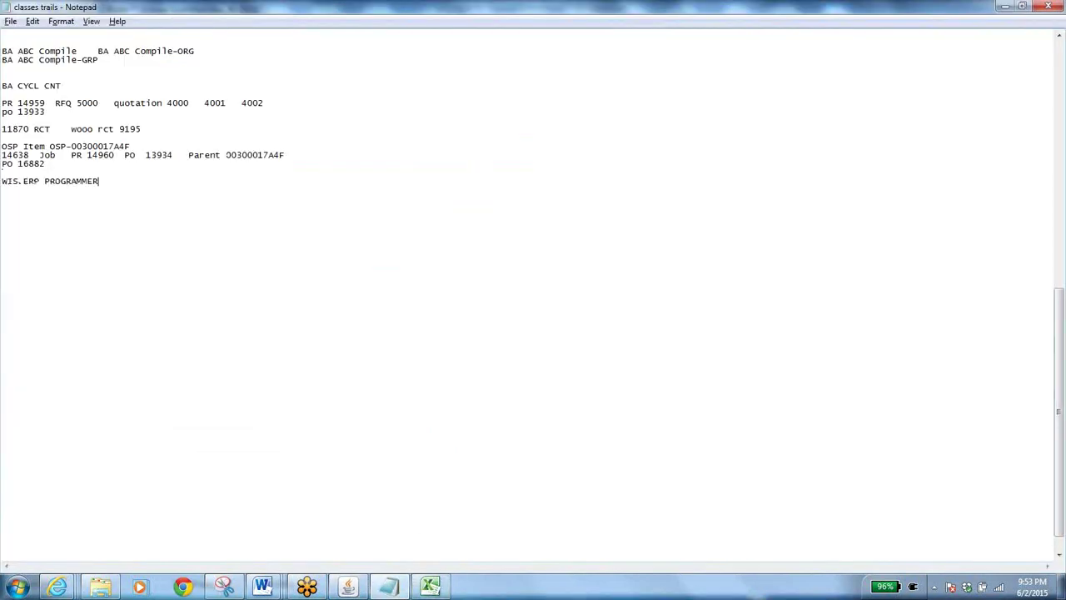
- Paste WIS.ERP PROGRAMMER into cell A29 of the PO hierarchy workbook and return to Oracle Applications
key(alt+Tab)
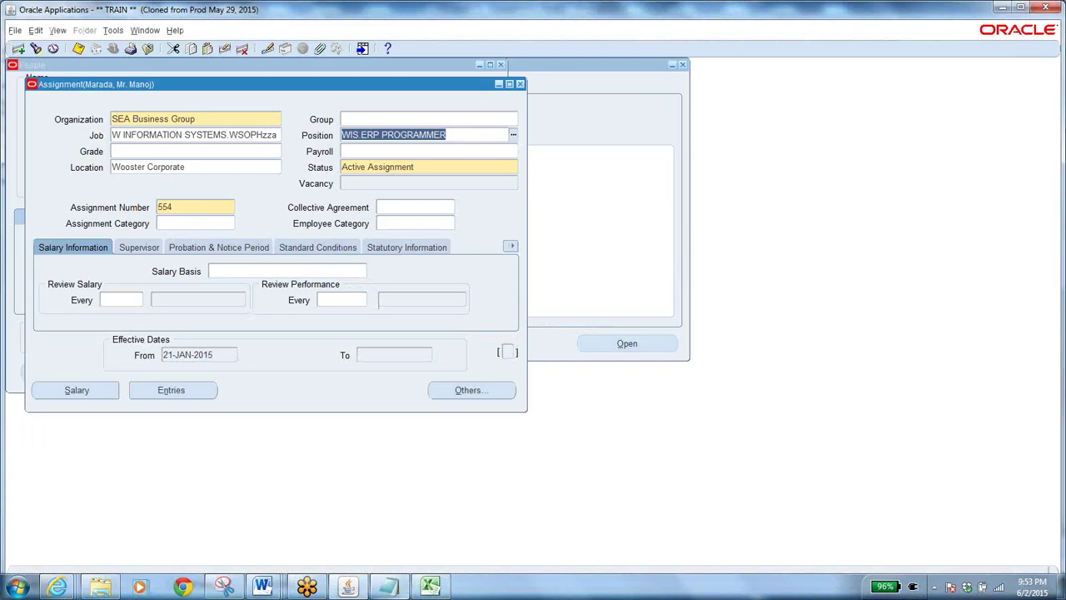
click(430, 586)
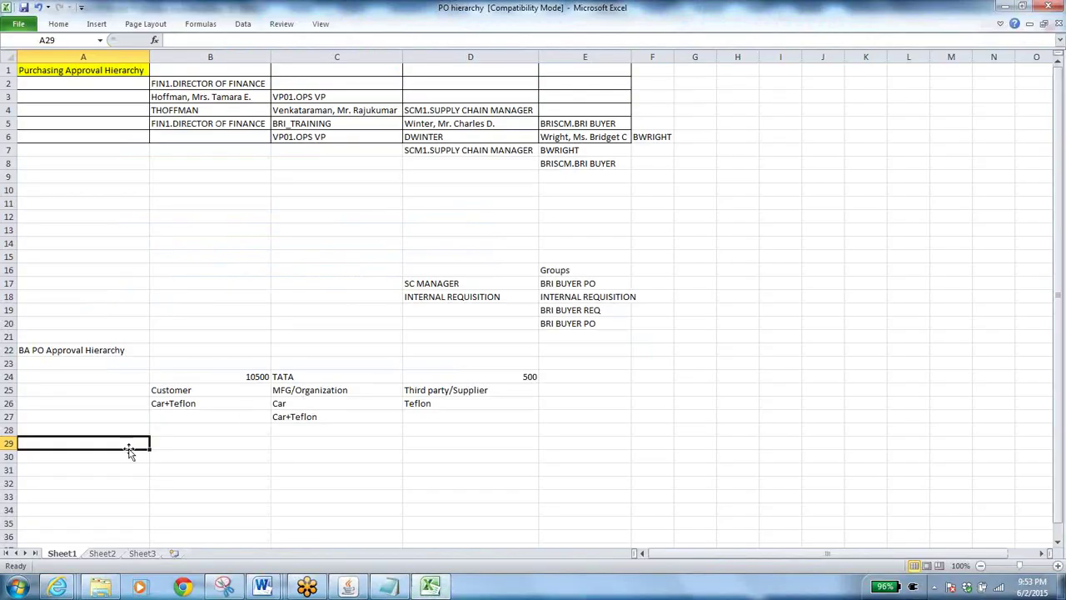
key(ctrl+v)
key(alt+Tab)
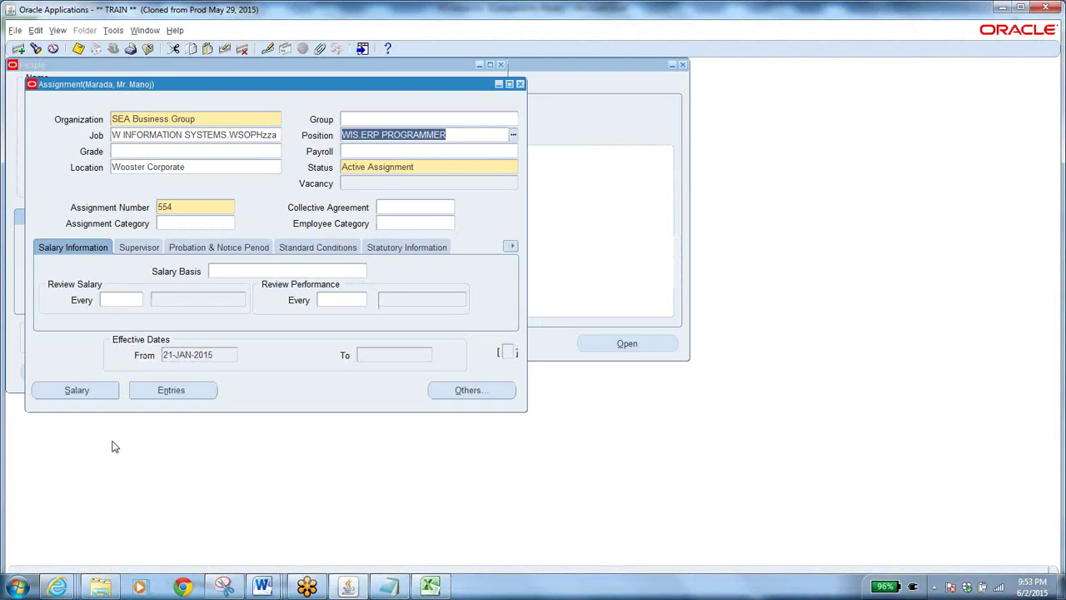
- Close the employee's assignment, saving the changes and accepting the standard conditions for the new position
click(147, 48)
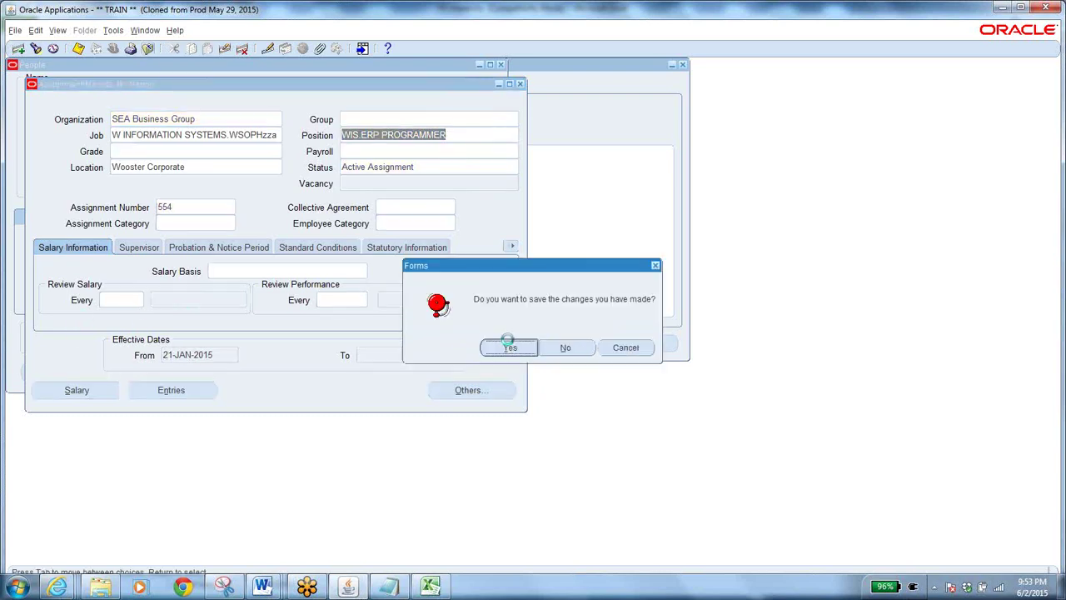
click(509, 345)
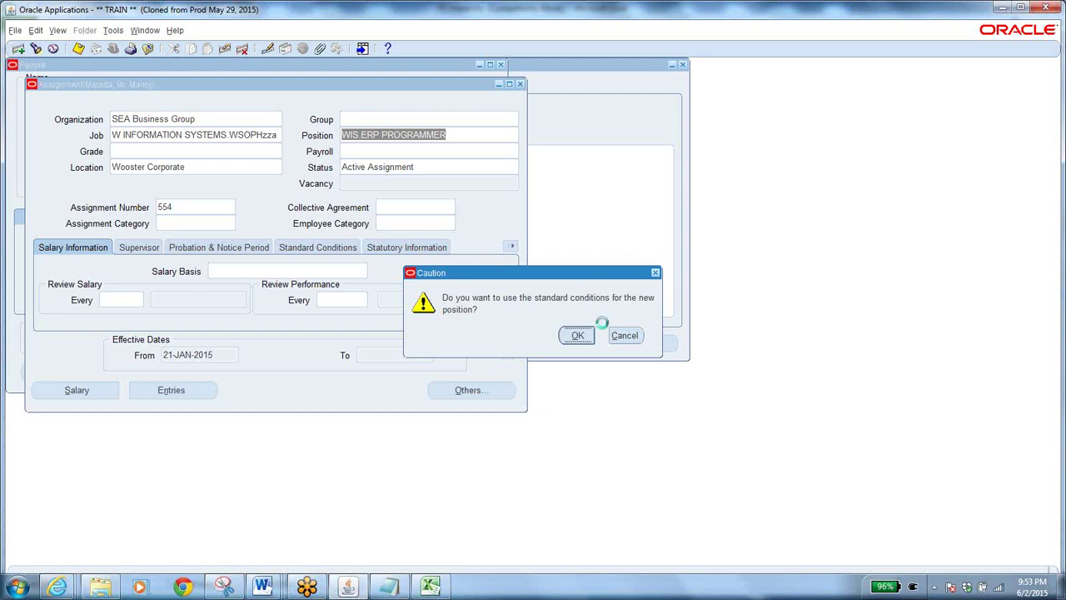
key(Return)
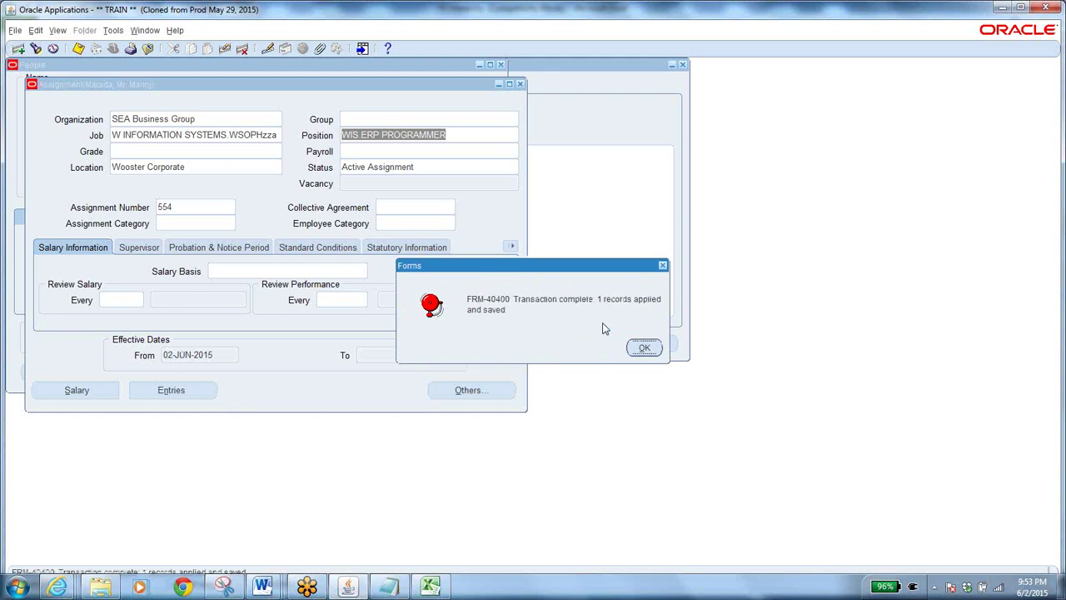
click(644, 348)
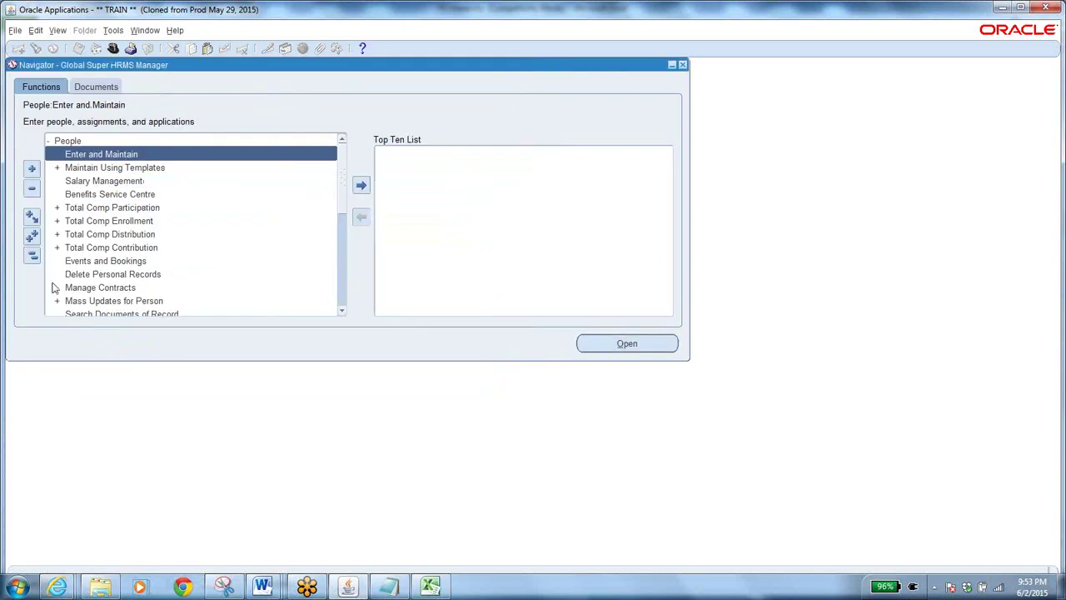
- Collapse the function list, search responsibilities for s% and switch to SEA Purchasing Super User
click(32, 255)
click(114, 49)
text(s%)
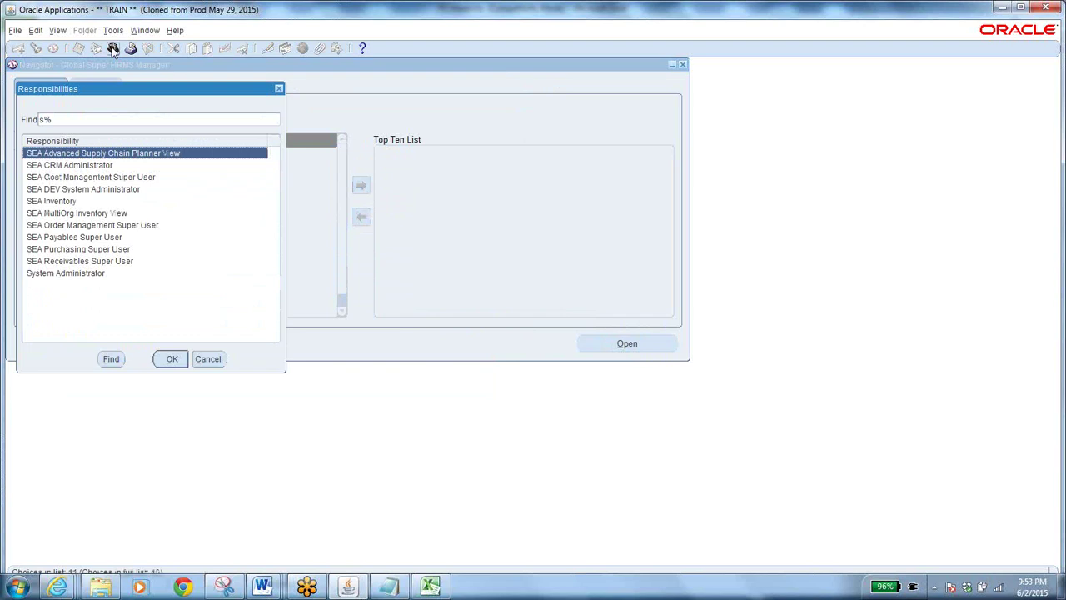
click(114, 249)
click(173, 358)
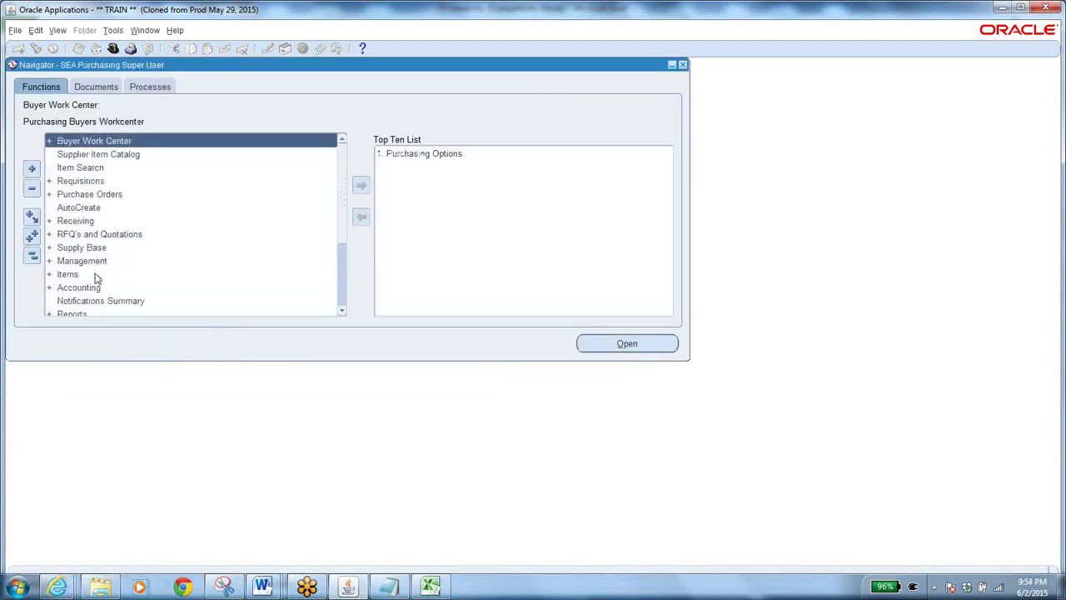
- Open the Approval Assignments function under the Approvals setup
click(342, 312)
click(341, 312)
click(341, 312)
click(342, 312)
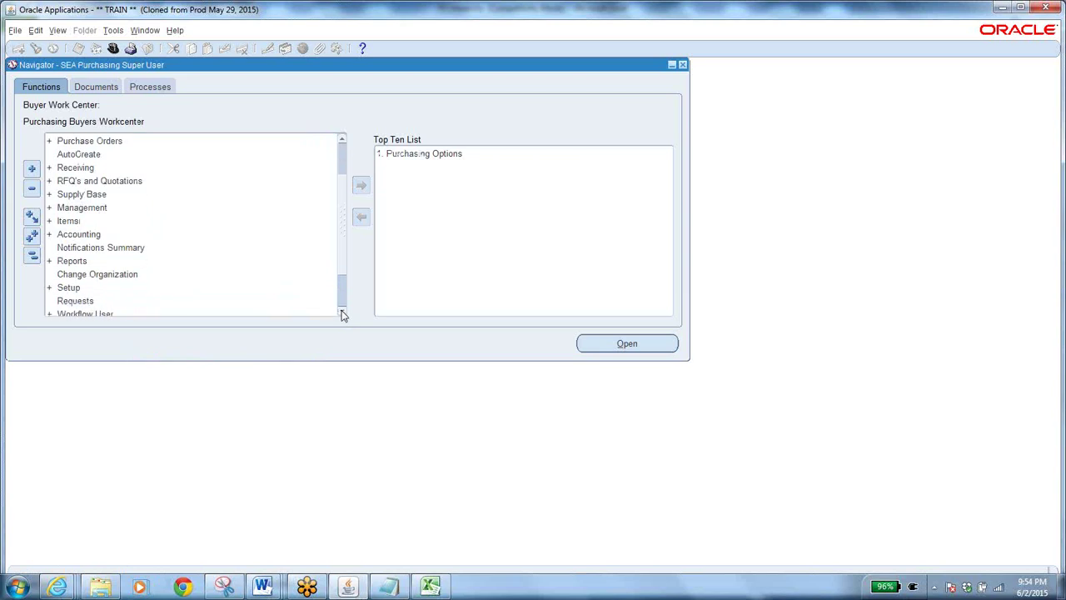
double_click(73, 288)
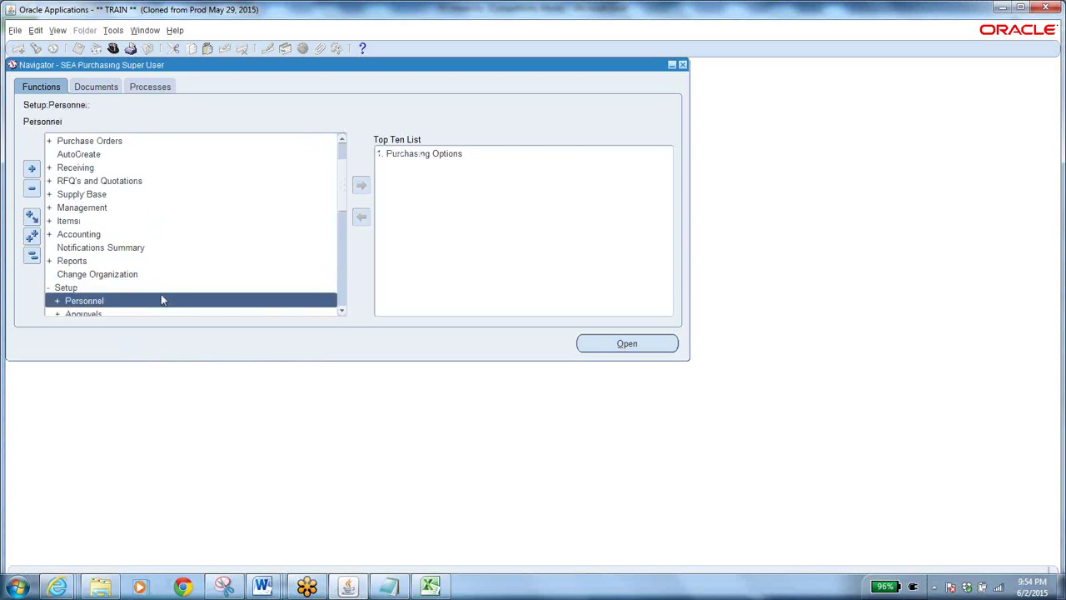
click(341, 312)
click(341, 312)
click(341, 312)
click(342, 312)
click(341, 312)
click(92, 247)
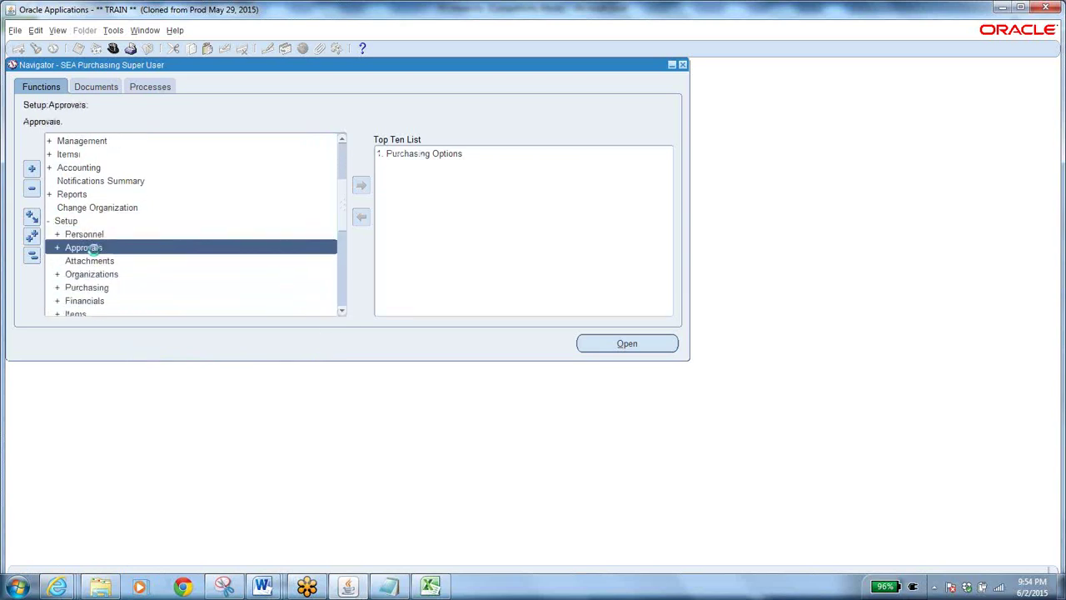
double_click(92, 247)
double_click(156, 301)
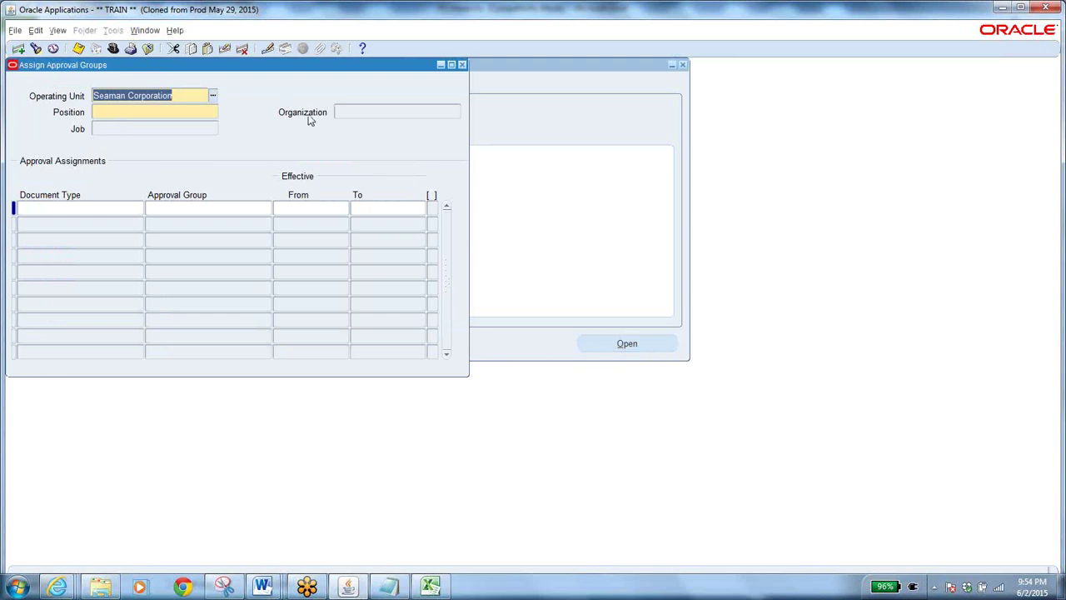
- Copy the FIN1.DIRECTOR OF FINANCE position from cell B2 of the PO hierarchy workbook for use in the approval assignments form
click(390, 587)
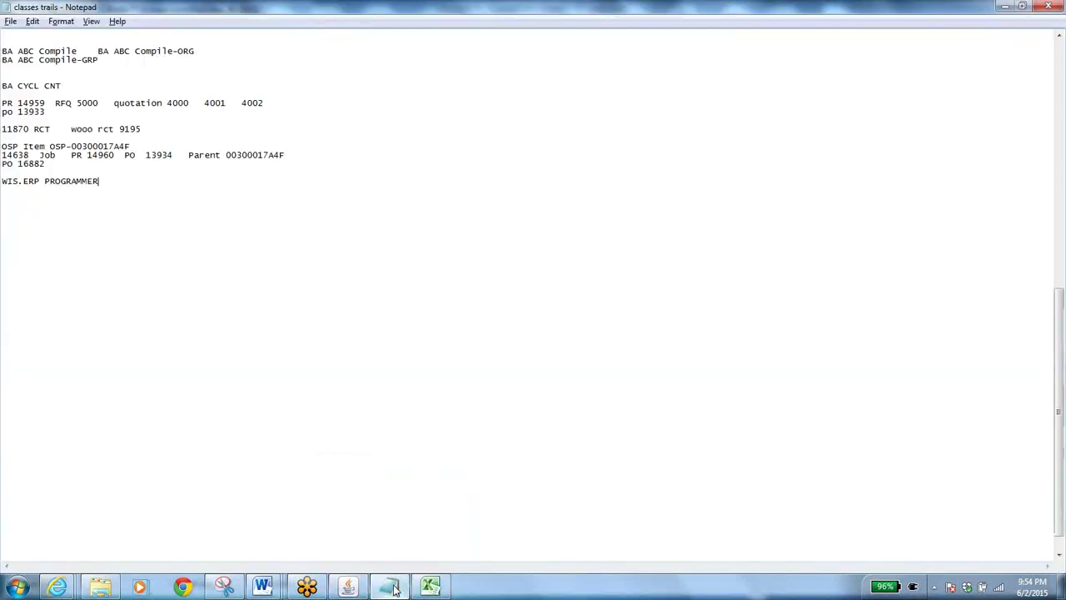
click(431, 587)
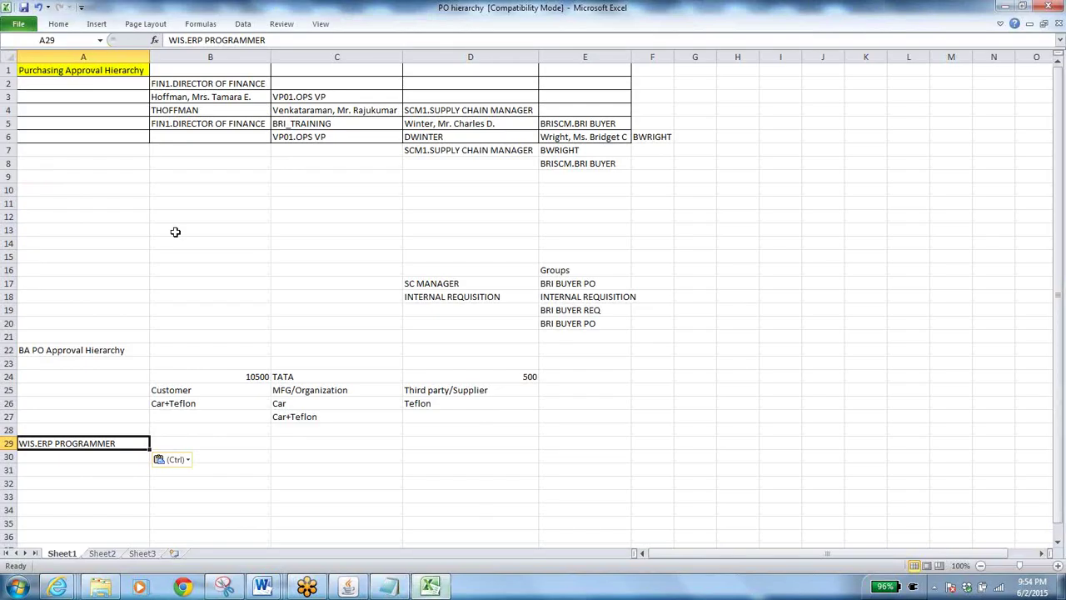
click(214, 86)
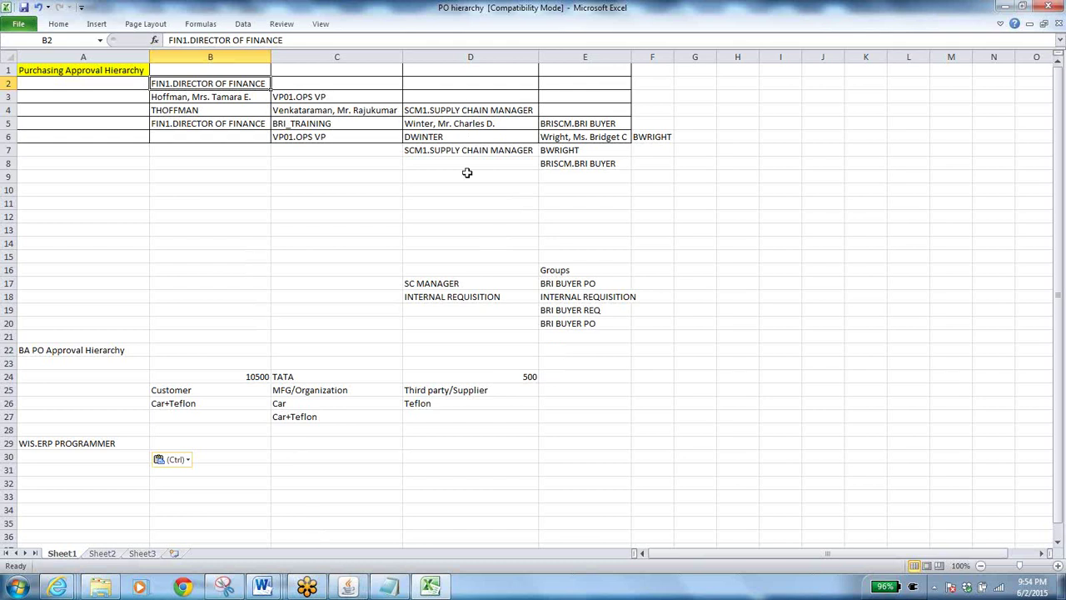
click(349, 586)
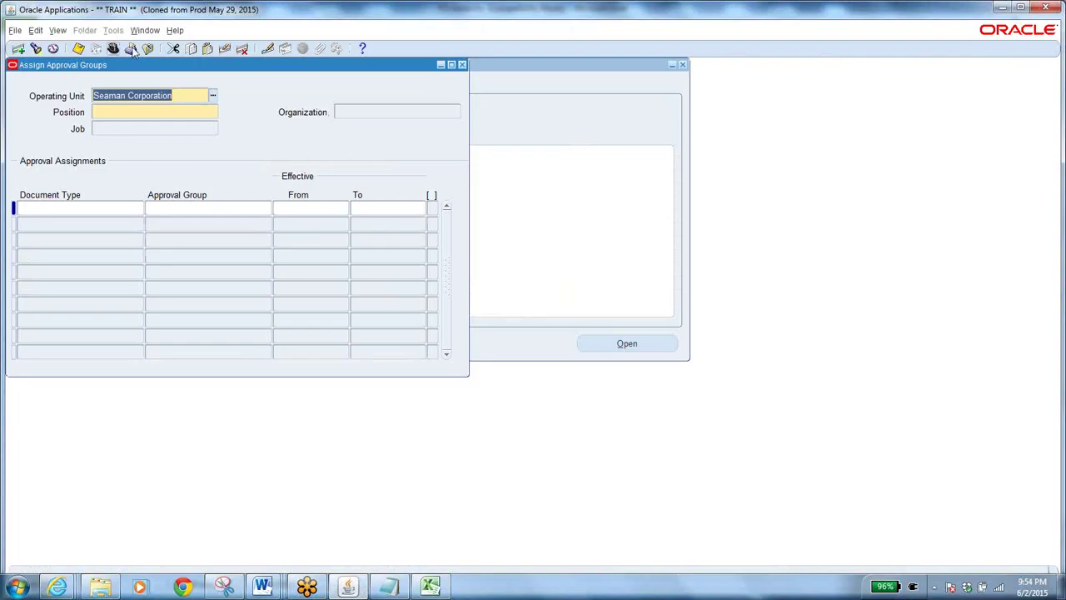
click(152, 110)
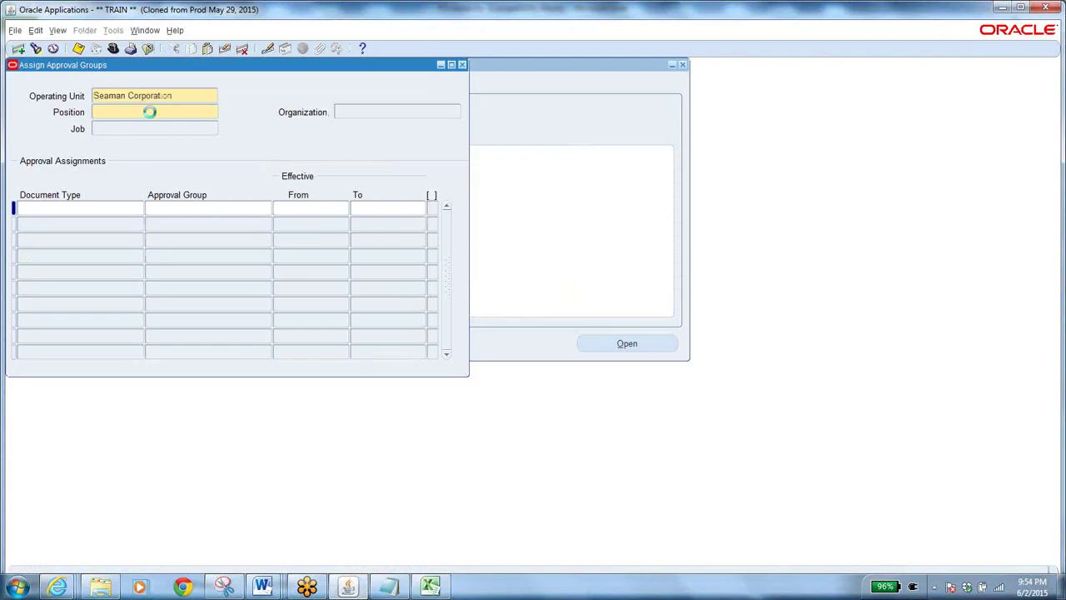
click(431, 587)
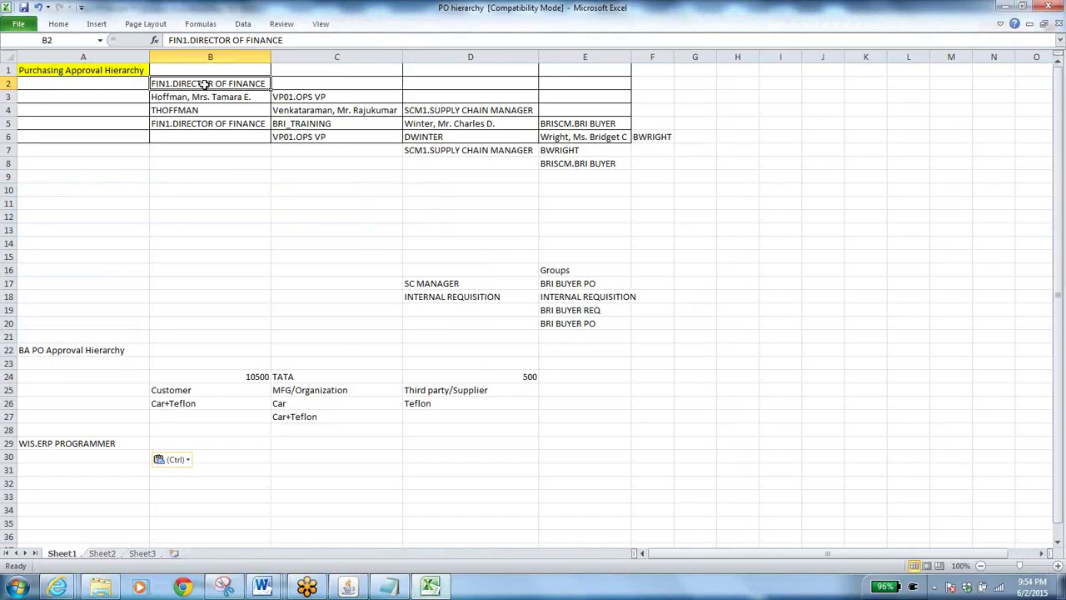
key(ctrl+c)
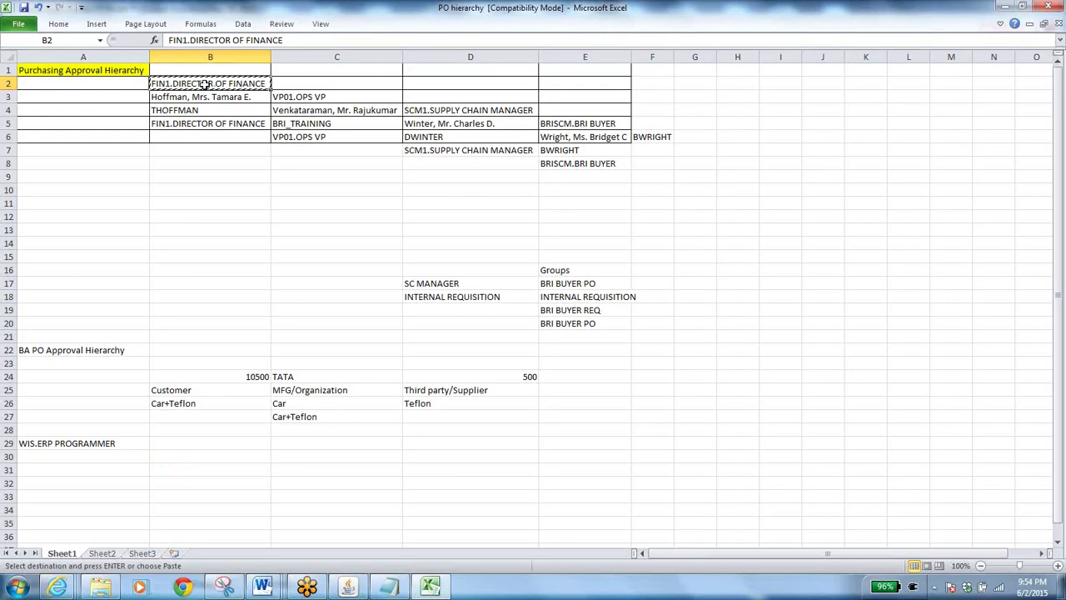
- Look up the approval assignments of position FIN1.DIRECTOR OF FINANCE and select the approval group for blanket purchase agreements
click(350, 588)
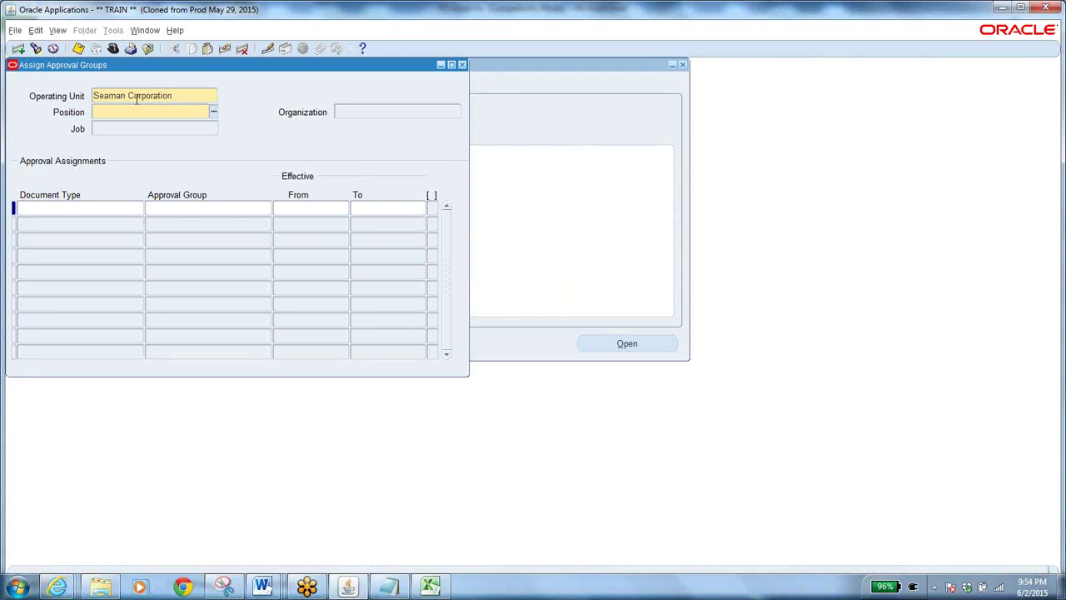
key(ctrl+v)
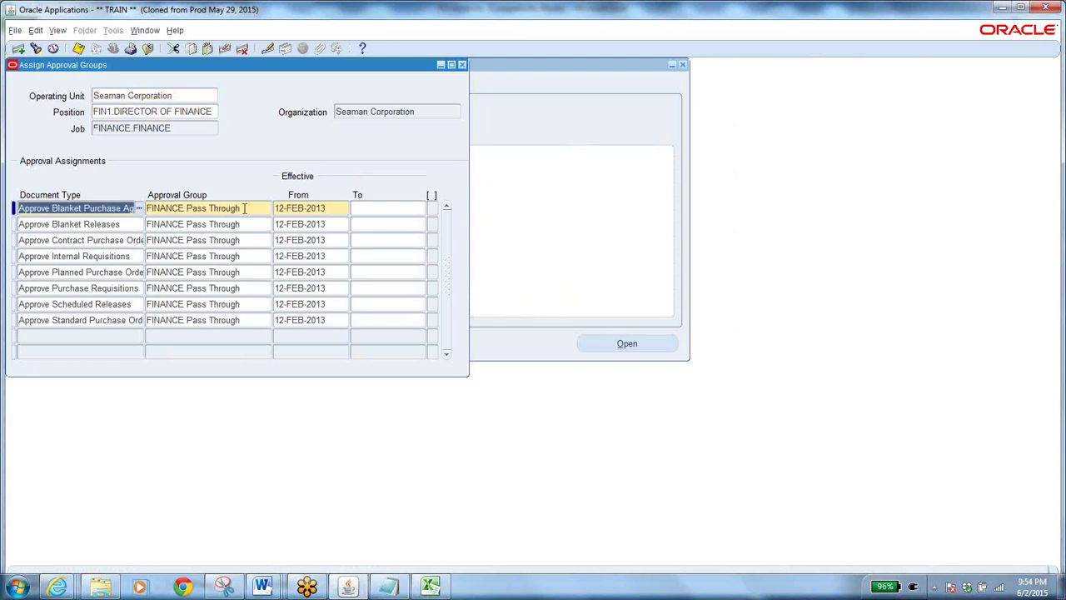
click(246, 208)
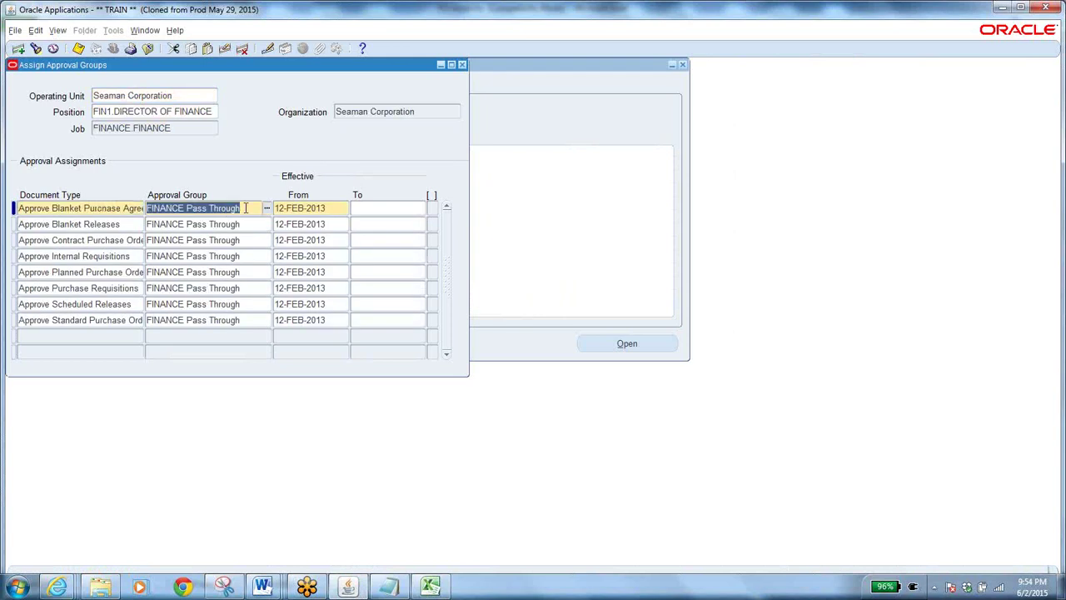
- Open the Approval Groups setup, search for FINANCE Pass Through, and inspect the rules of the 100K approval group
click(148, 48)
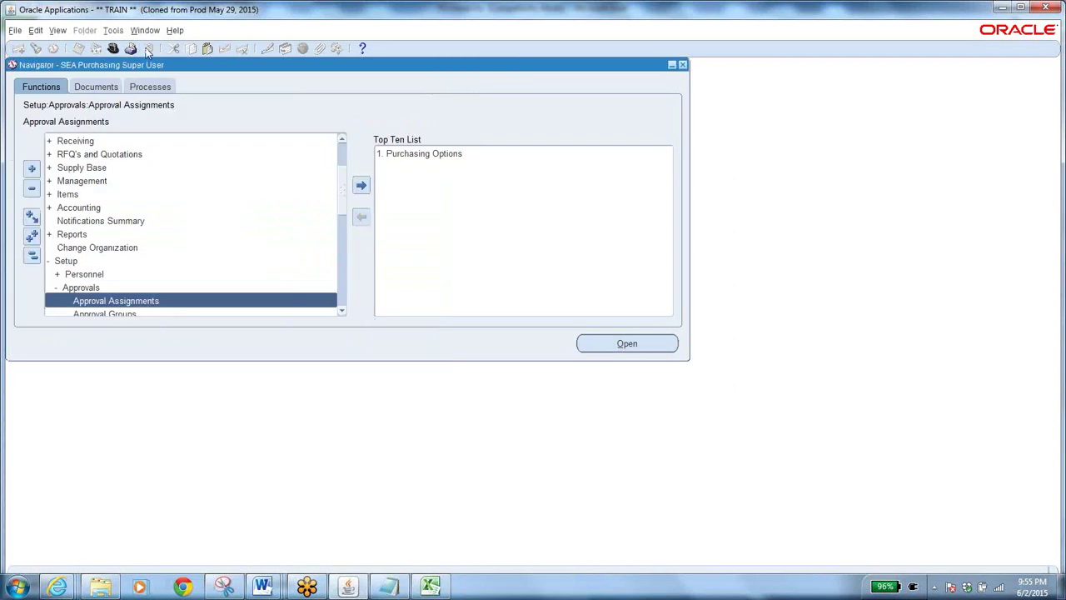
double_click(125, 314)
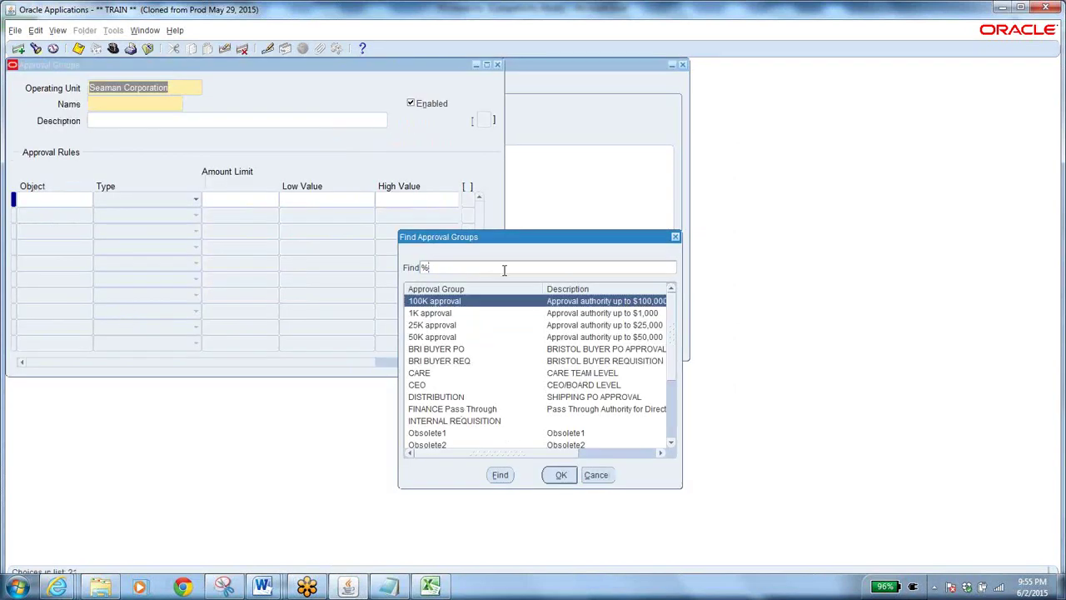
key(ctrl+v)
click(562, 475)
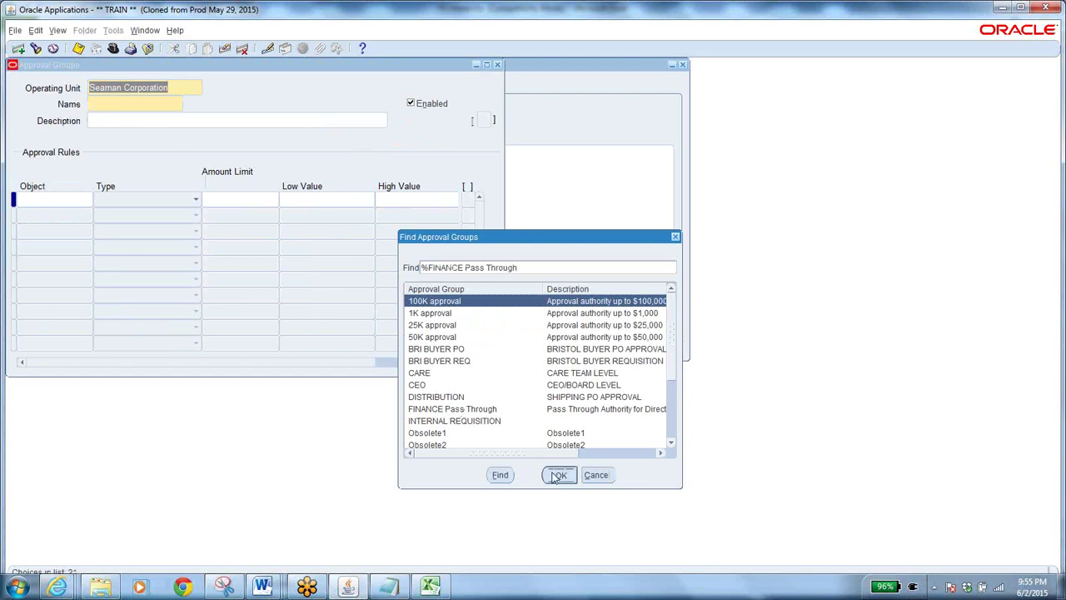
click(250, 197)
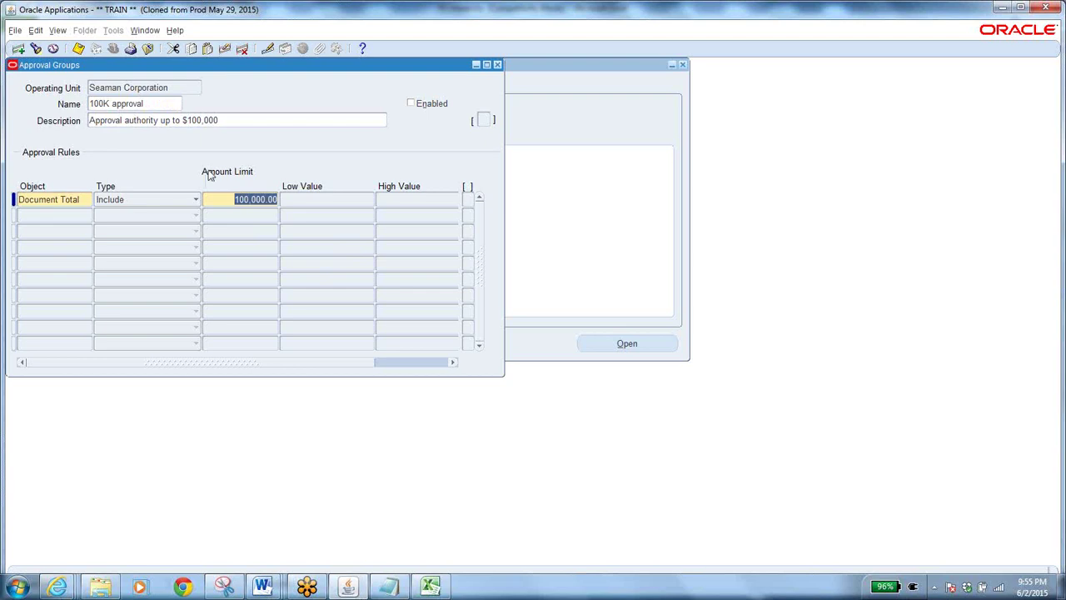
click(146, 103)
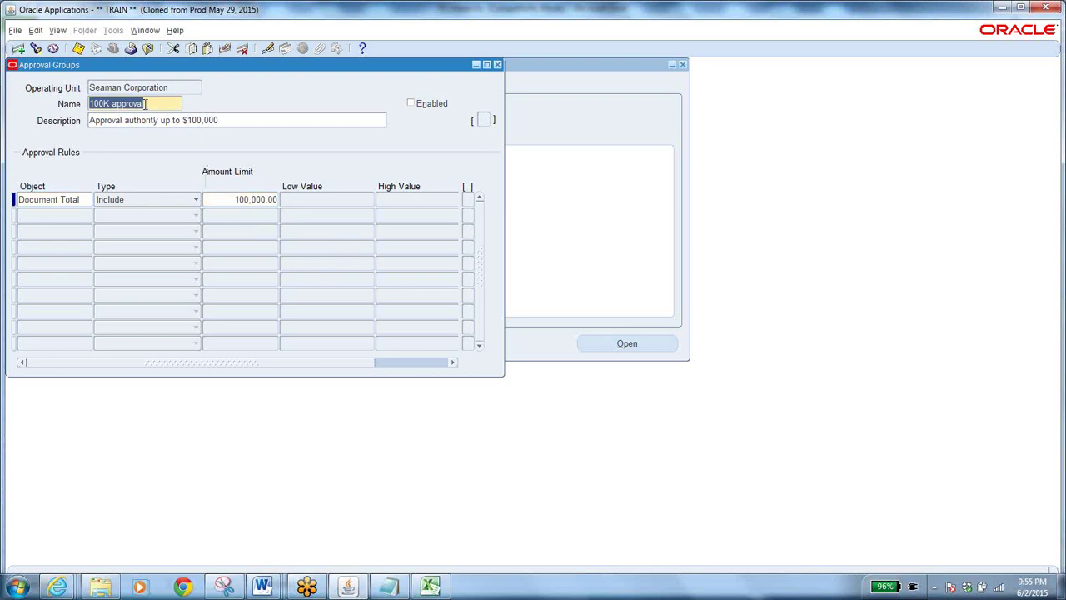
click(150, 49)
- Reopen the Approval Assignments function for a new position lookup
double_click(125, 300)
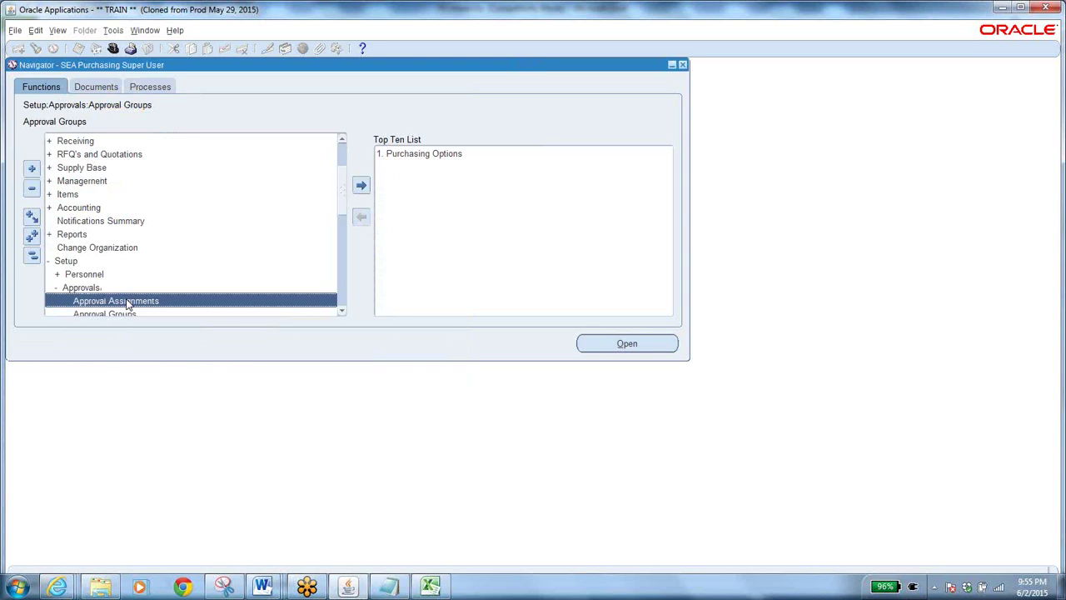
click(178, 110)
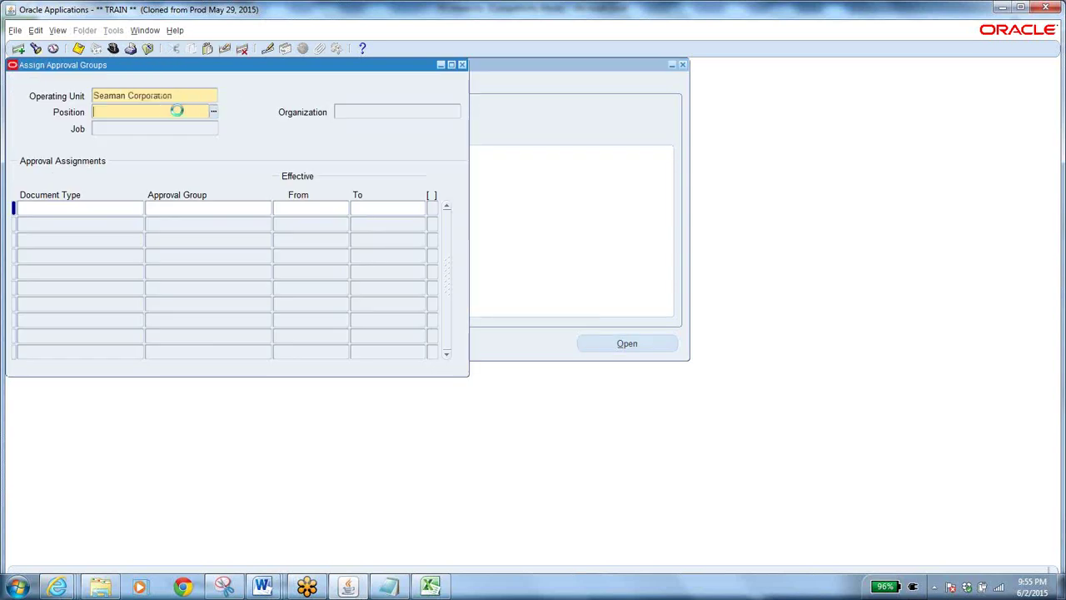
click(213, 206)
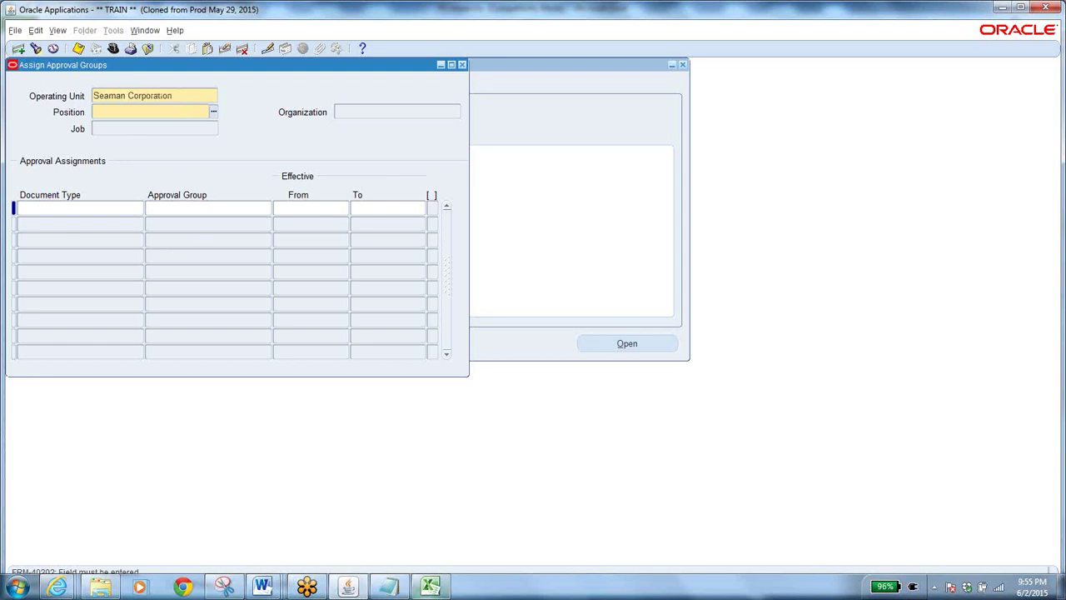
- Record the approval group FINANCE Pass Through in cell B29 of the PO hierarchy workbook
click(429, 586)
click(189, 443)
key(ctrl+v)
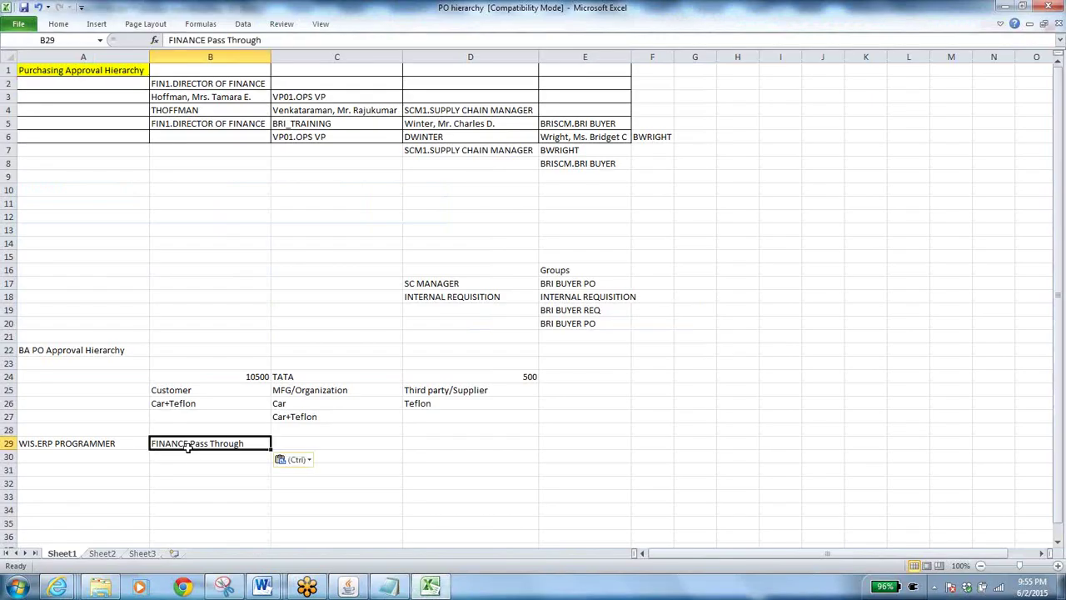
- Copy the position WIS.ERP PROGRAMMER from cell A29 and enter it as the position in the approval assignments form
click(114, 444)
key(ctrl+c)
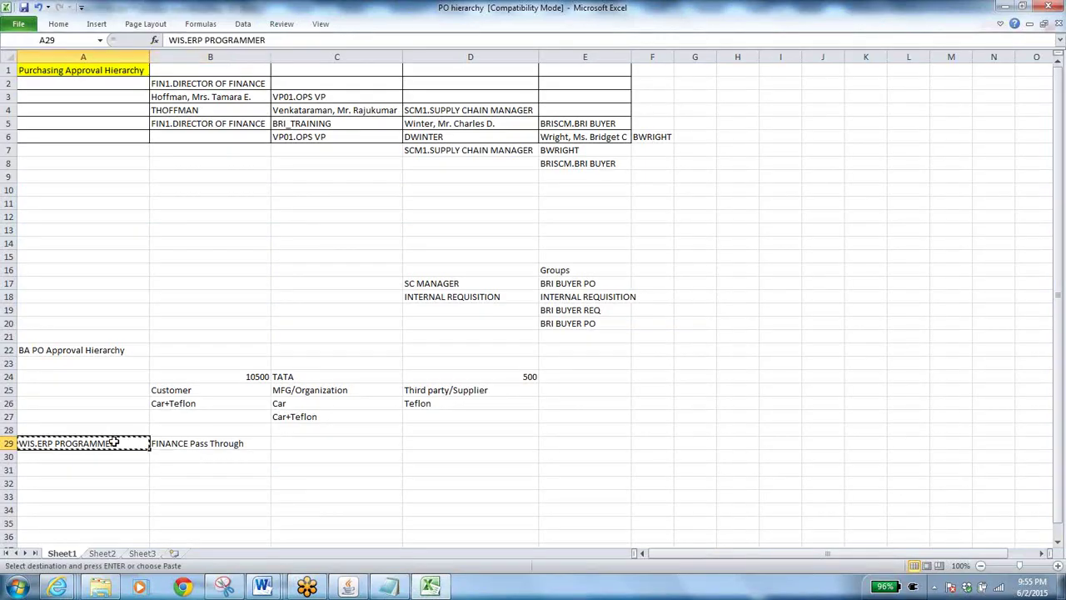
key(alt+Tab)
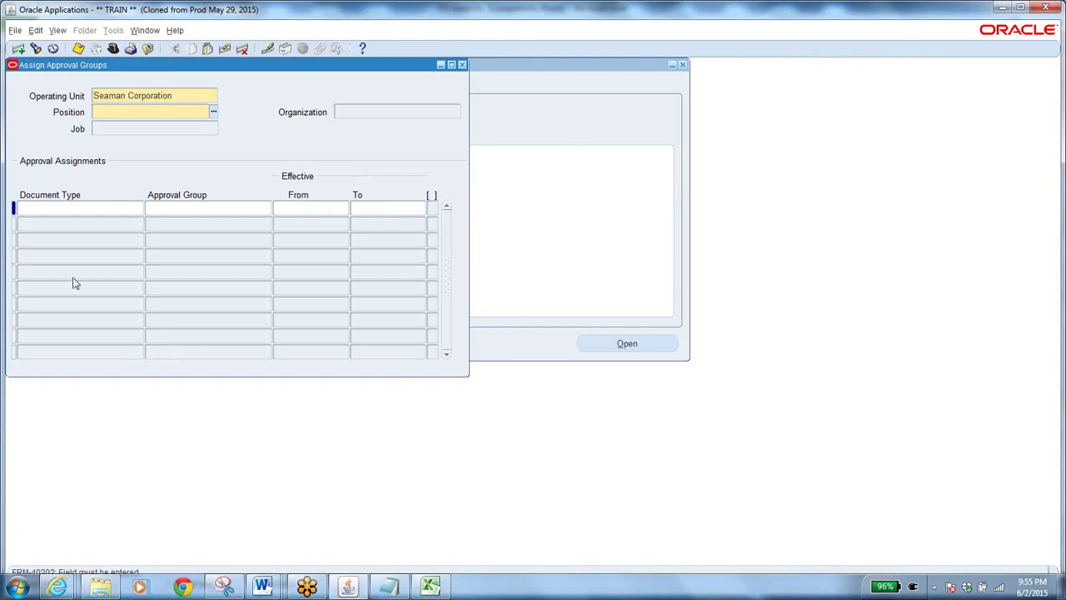
key(ctrl+v)
key(Tab)
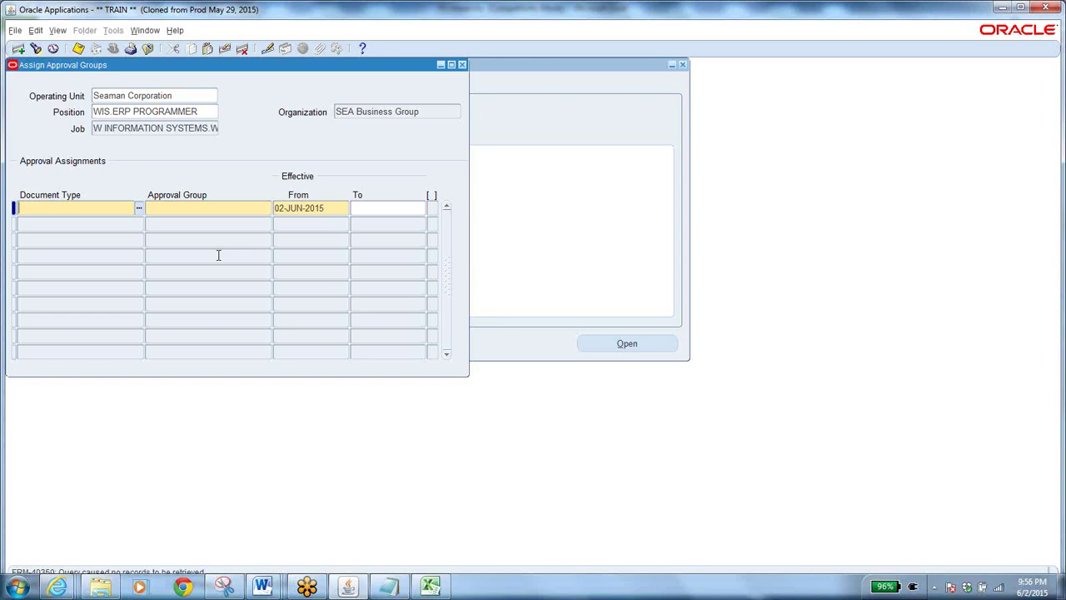
- Add an assignment row for document type Approve Blanket Purchase Agreements and open its list of approval groups
click(216, 209)
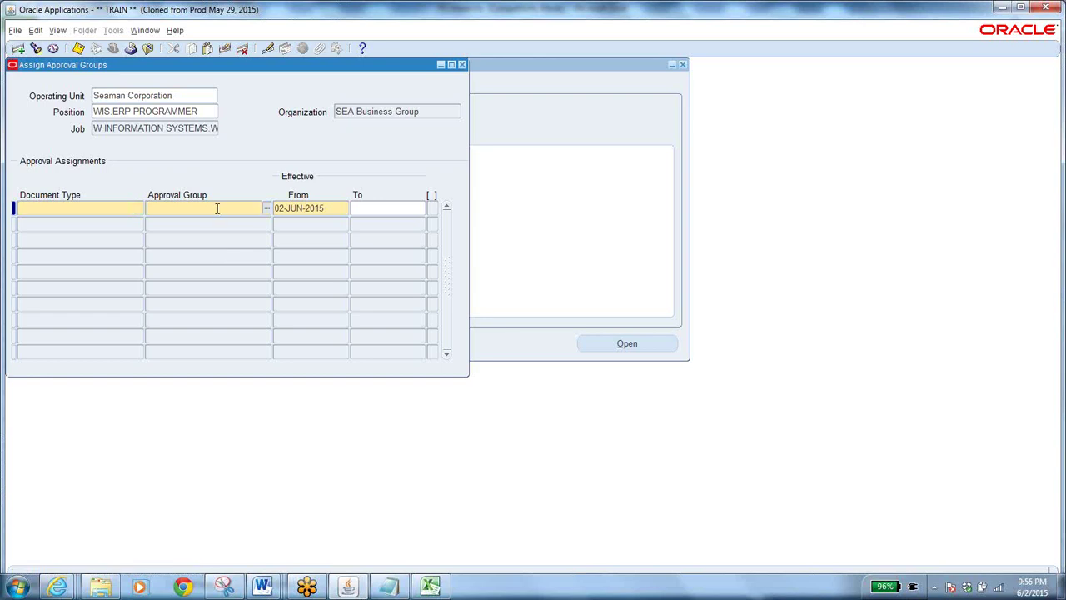
click(129, 209)
click(139, 208)
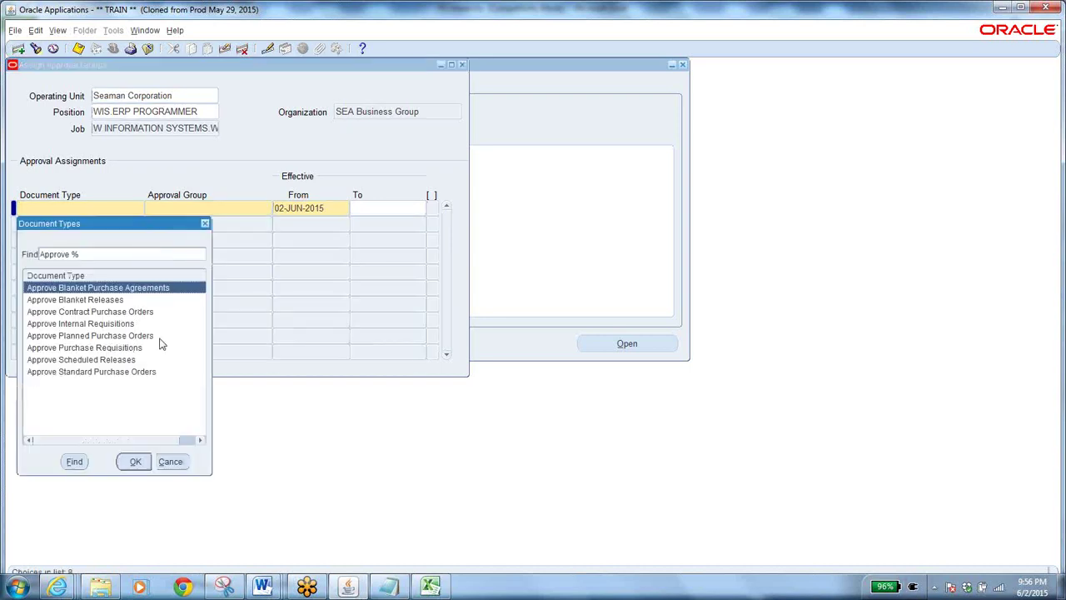
click(135, 460)
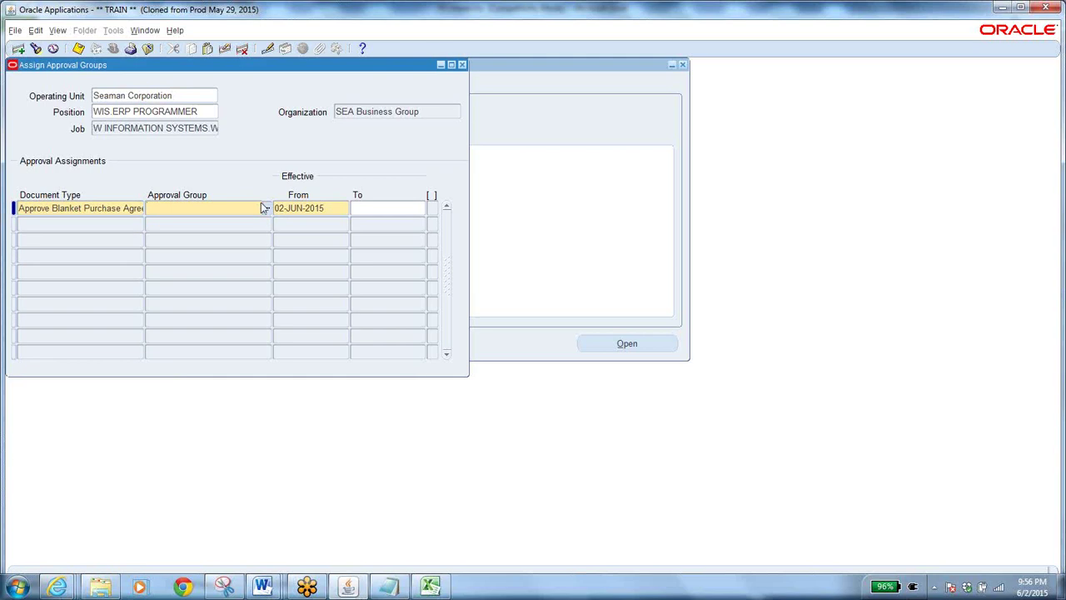
click(263, 208)
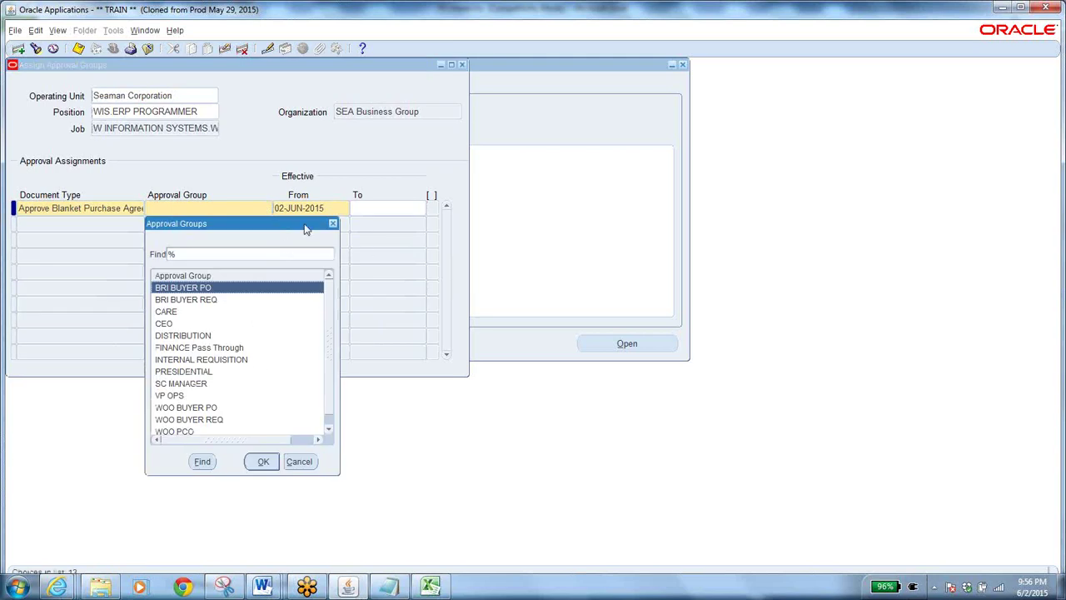
key(ctrl+v)
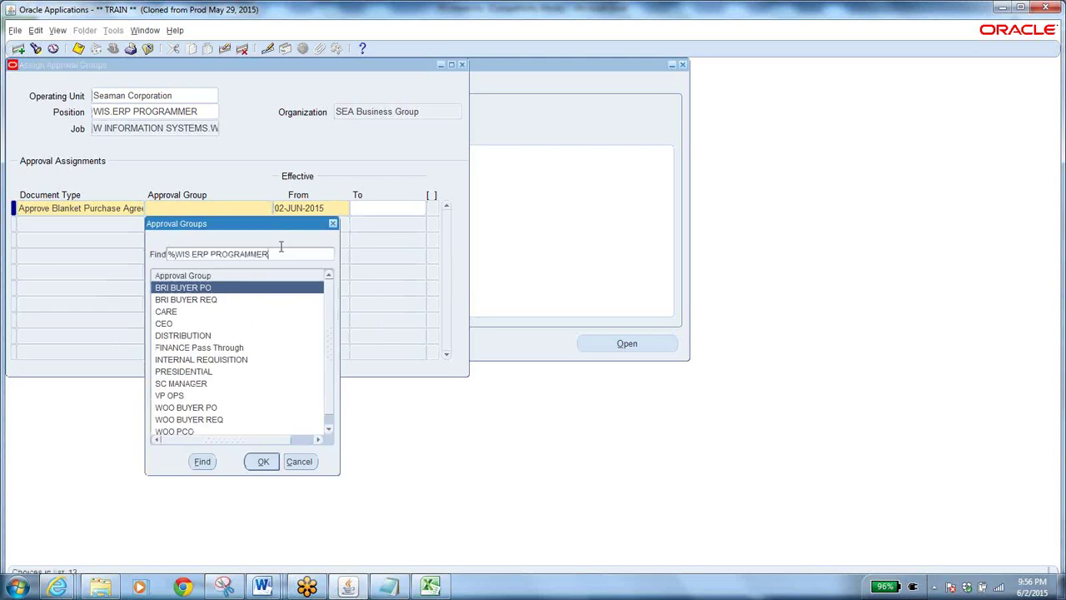
key(BackSpace)
key(BackSpace)
key(BackSpace)
key(BackSpace)
key(BackSpace)
key(BackSpace)
key(BackSpace)
key(BackSpace)
key(BackSpace)
key(BackSpace)
key(BackSpace)
key(BackSpace)
key(BackSpace)
key(BackSpace)
key(BackSpace)
key(BackSpace)
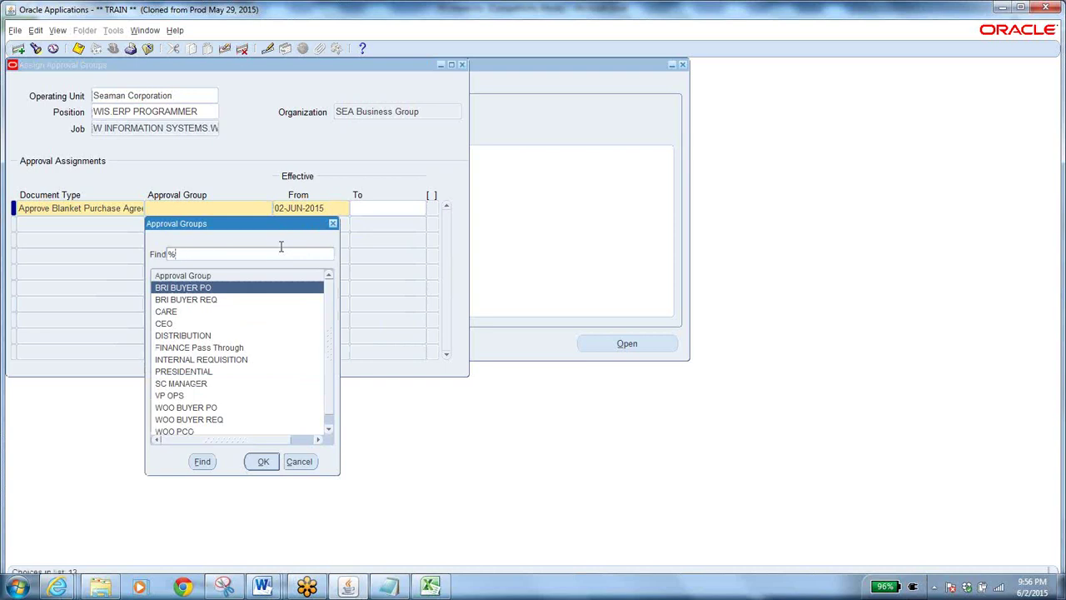
- Copy FINANCE Pass Through from cell B29 into the approval group search and assign BRI BUYER PO to the blanket purchase agreements row
click(429, 587)
click(182, 443)
key(ctrl+c)
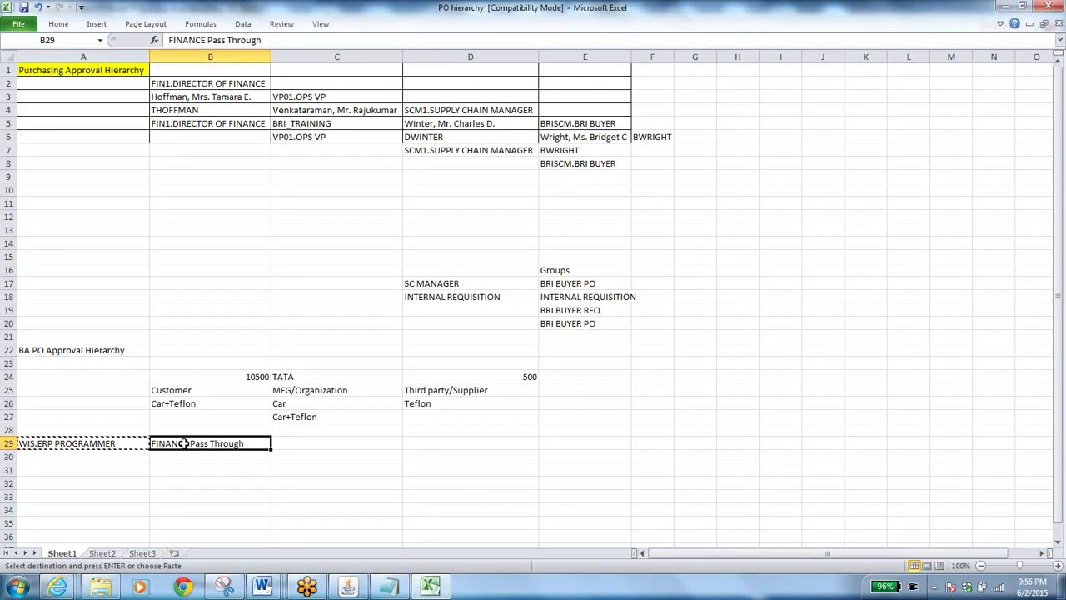
key(alt+Tab)
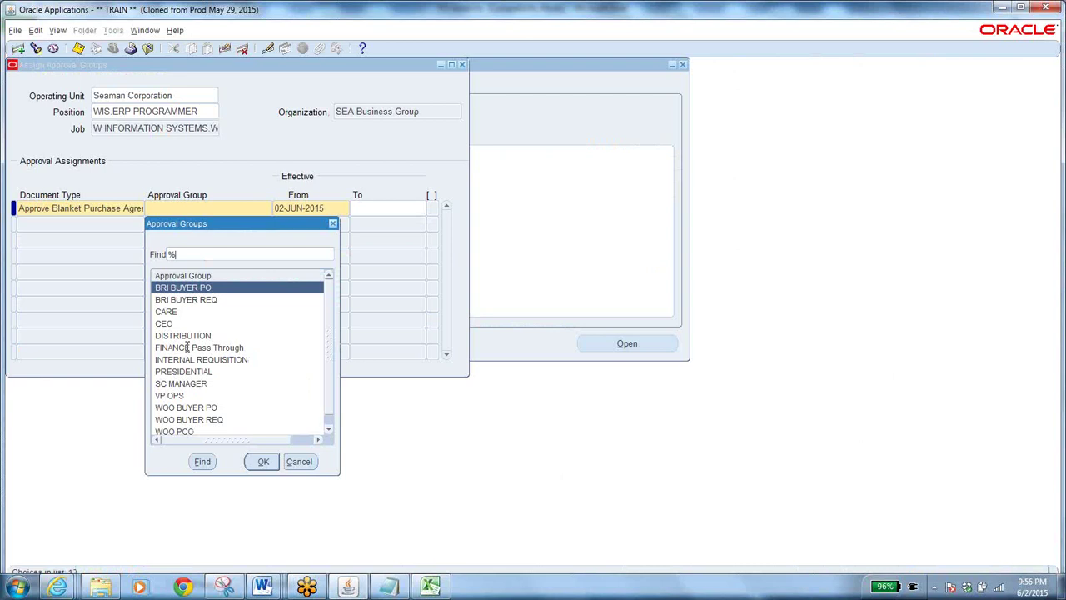
key(ctrl+v)
click(263, 461)
- Add an assignment for Approve Blanket Releases, duplicating the approval group BRI BUYER PO from the row above
click(139, 224)
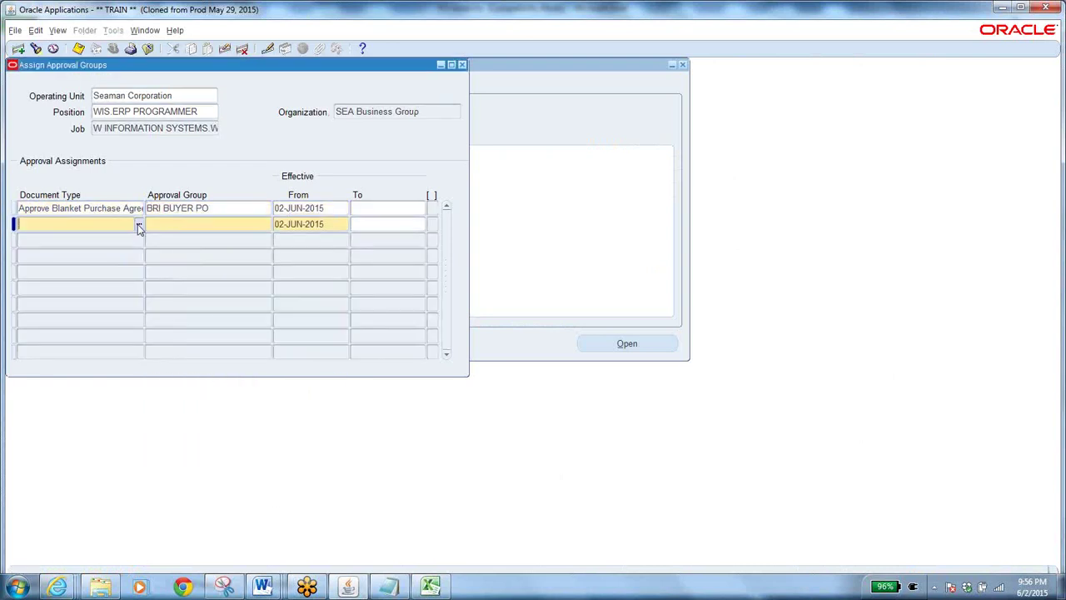
click(139, 224)
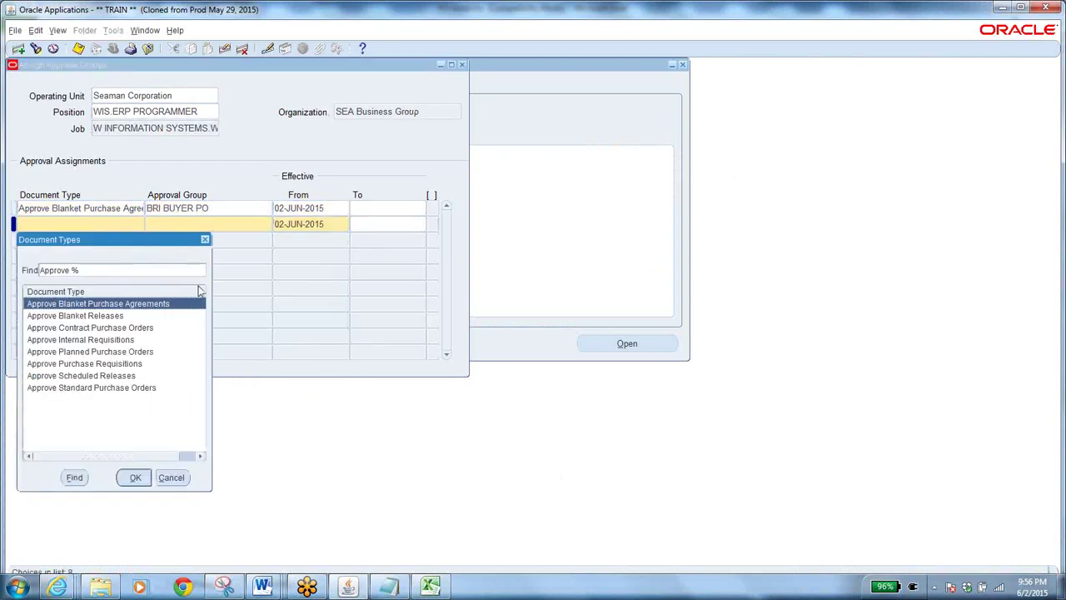
click(123, 316)
click(140, 478)
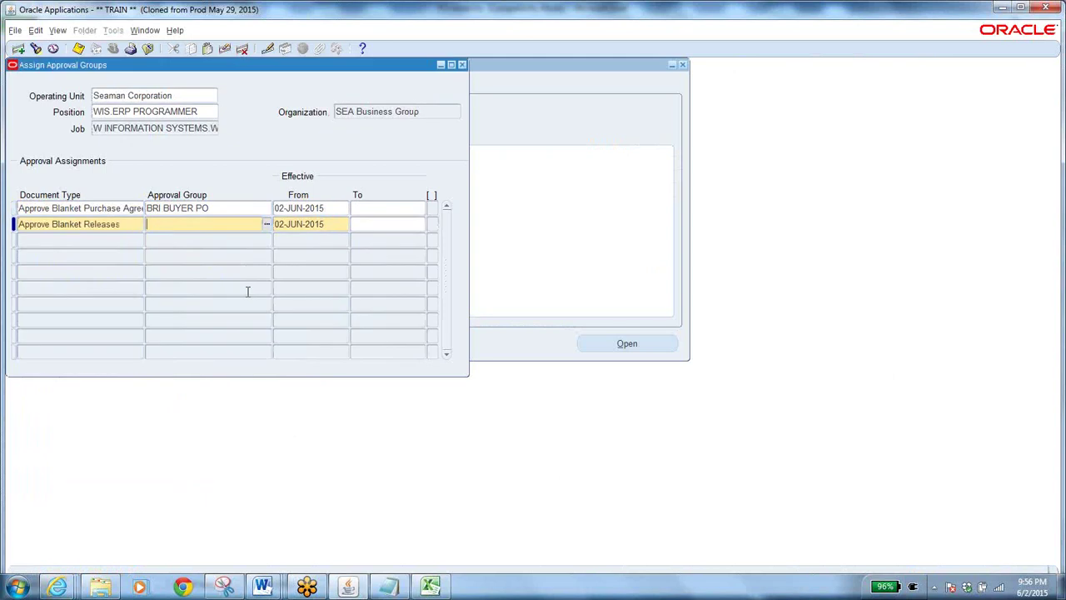
click(266, 224)
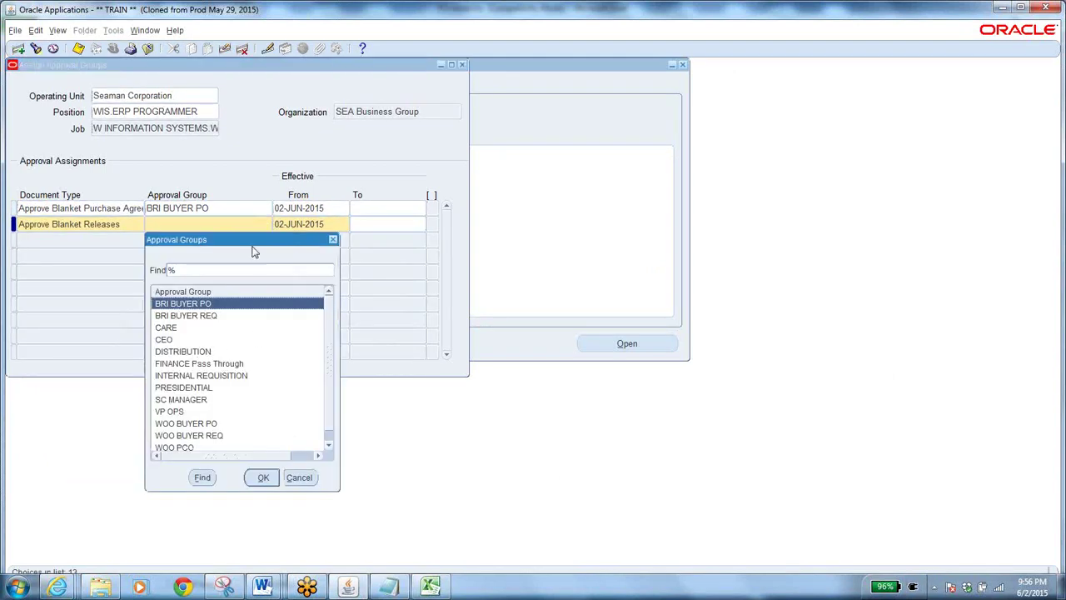
click(299, 482)
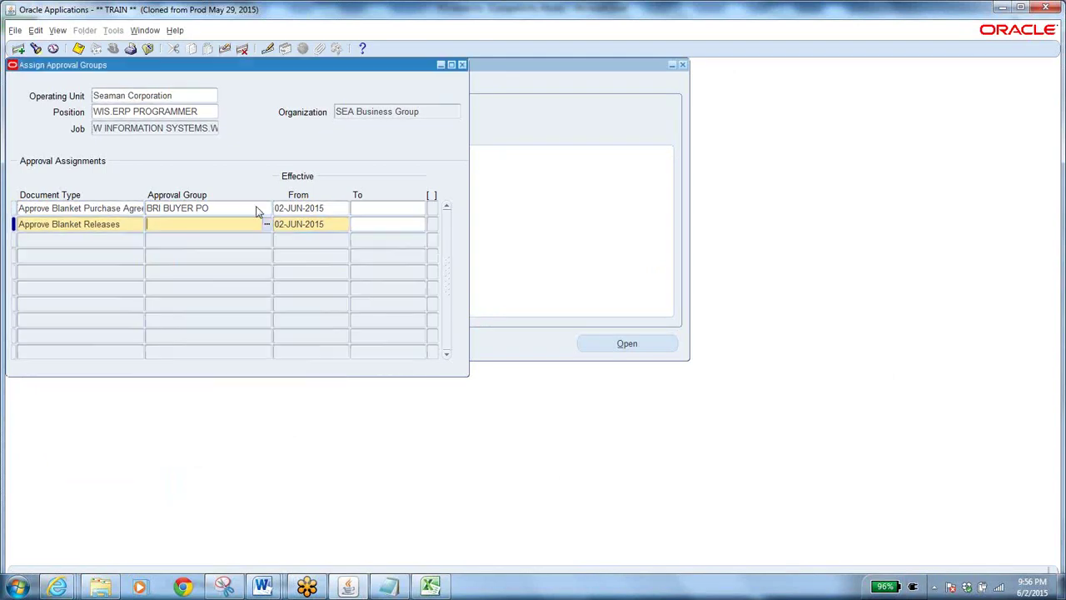
key(shift+F5)
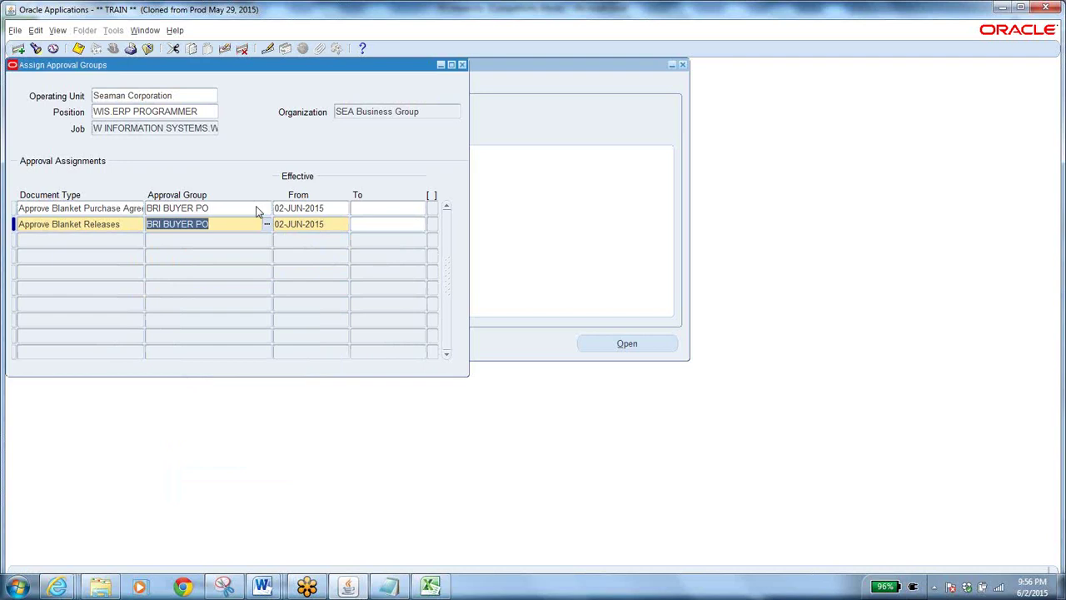
- Add an assignment for Approve Contract Purchase Orders, duplicating the approval group BRI BUYER PO from the row above
click(128, 243)
click(139, 239)
click(143, 344)
click(135, 494)
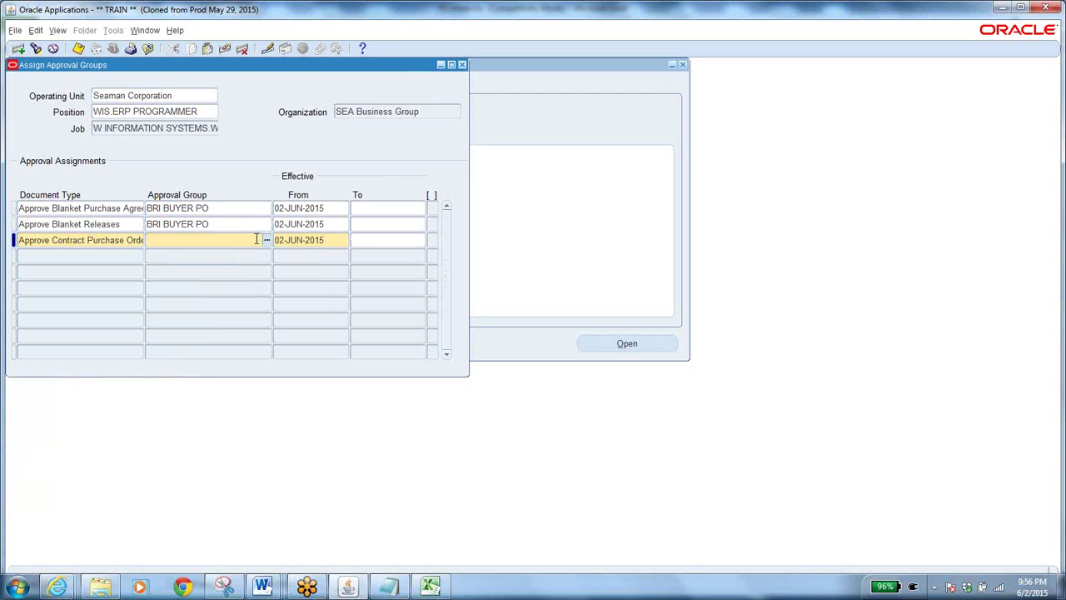
key(shift+F5)
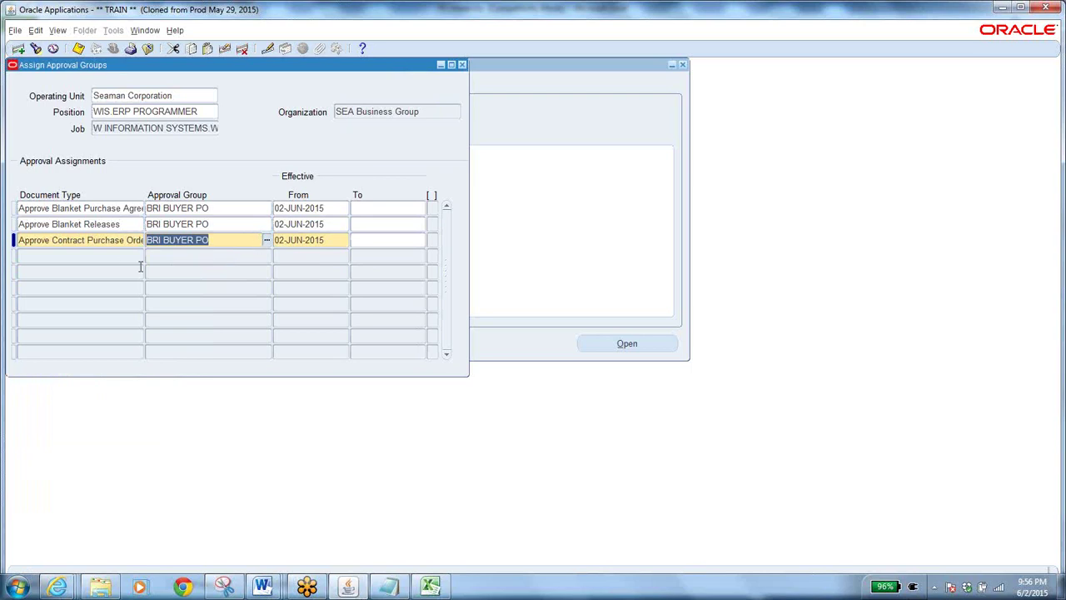
- Add an assignment row with the document type Approve Internal Requisitions
click(122, 254)
key(ctrl+l)
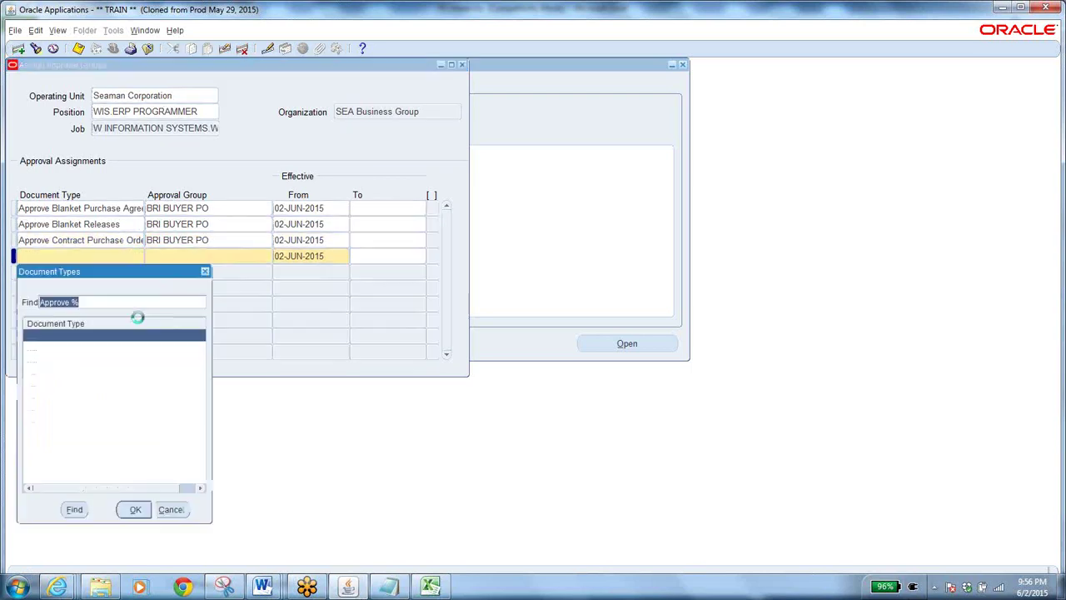
click(112, 374)
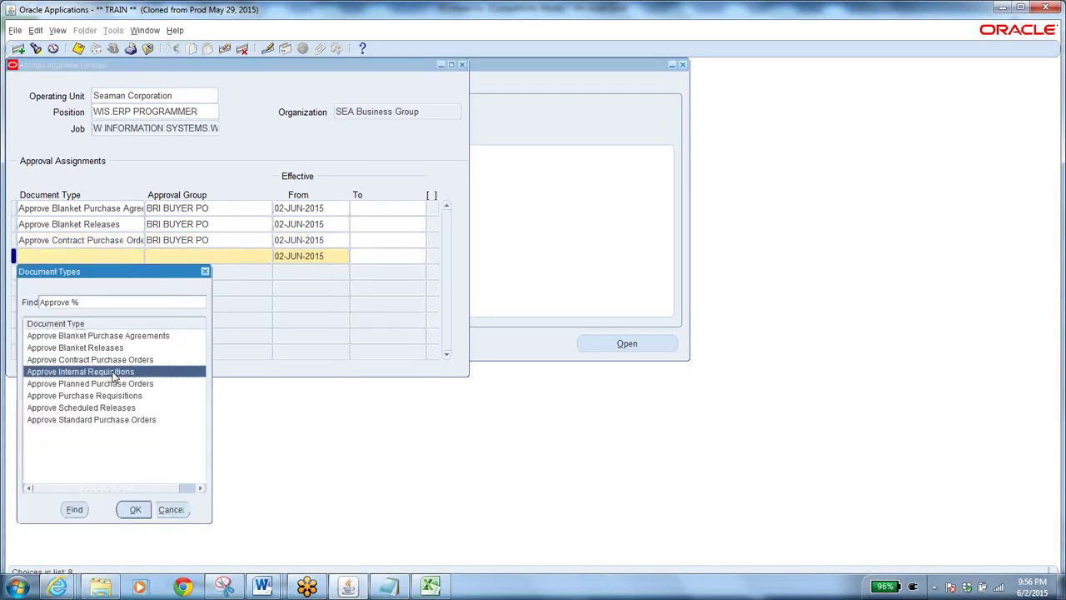
click(133, 509)
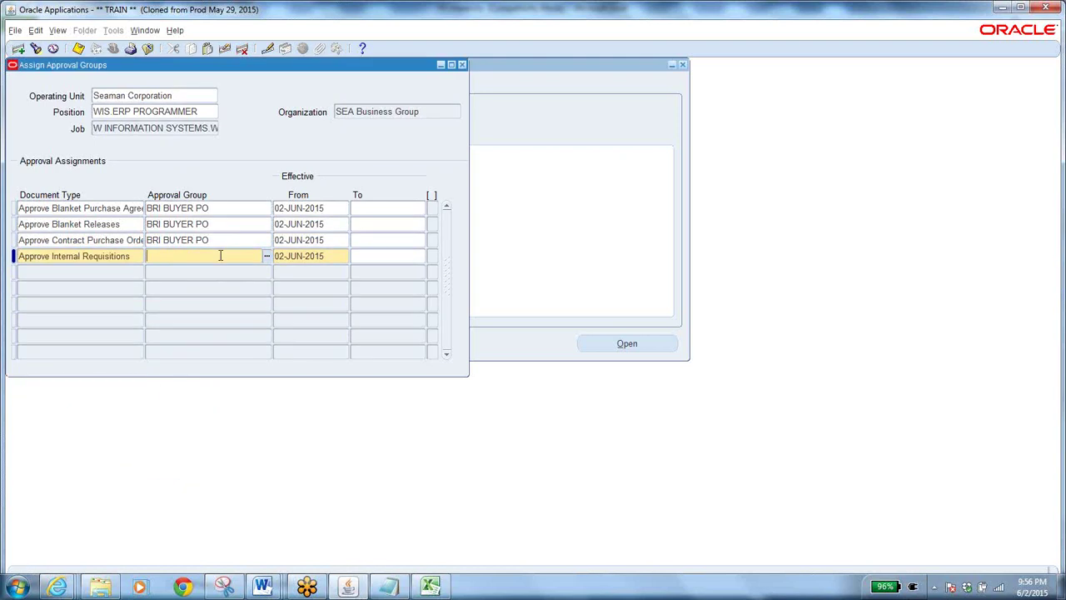
key(ctrl+v)
key(BackSpace)
key(BackSpace)
key(BackSpace)
key(BackSpace)
key(BackSpace)
key(BackSpace)
key(BackSpace)
key(BackSpace)
key(BackSpace)
key(BackSpace)
key(BackSpace)
key(BackSpace)
key(BackSpace)
key(BackSpace)
key(BackSpace)
key(BackSpace)
key(BackSpace)
key(BackSpace)
key(BackSpace)
key(BackSpace)
- Assign BRI BUYER PO to the internal requisitions row and add an Approve Planned Purchase Orders assignment with the same approval group
key(shift+F5)
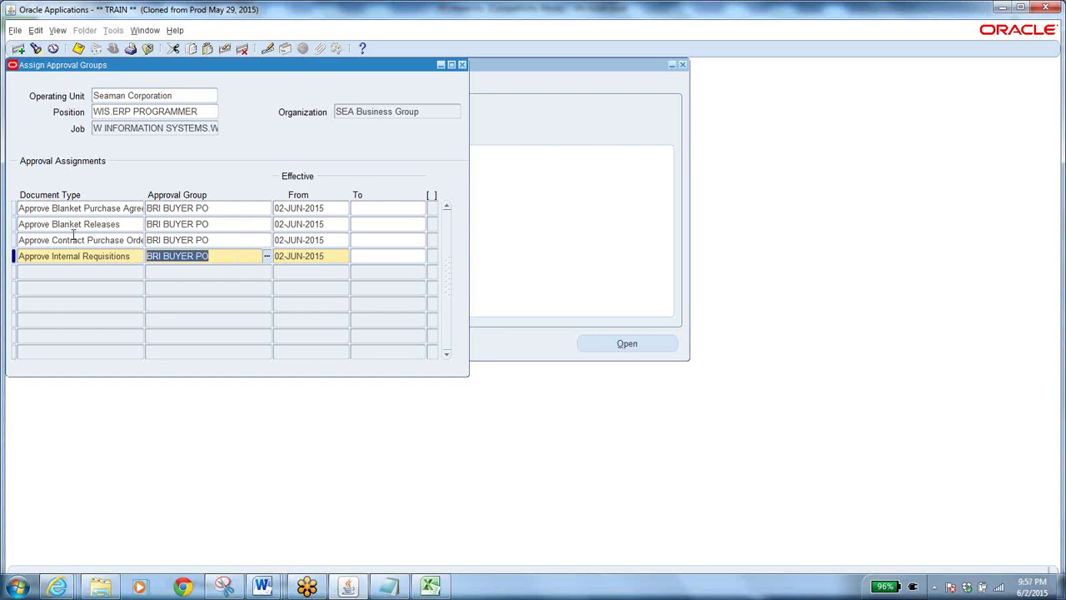
click(69, 269)
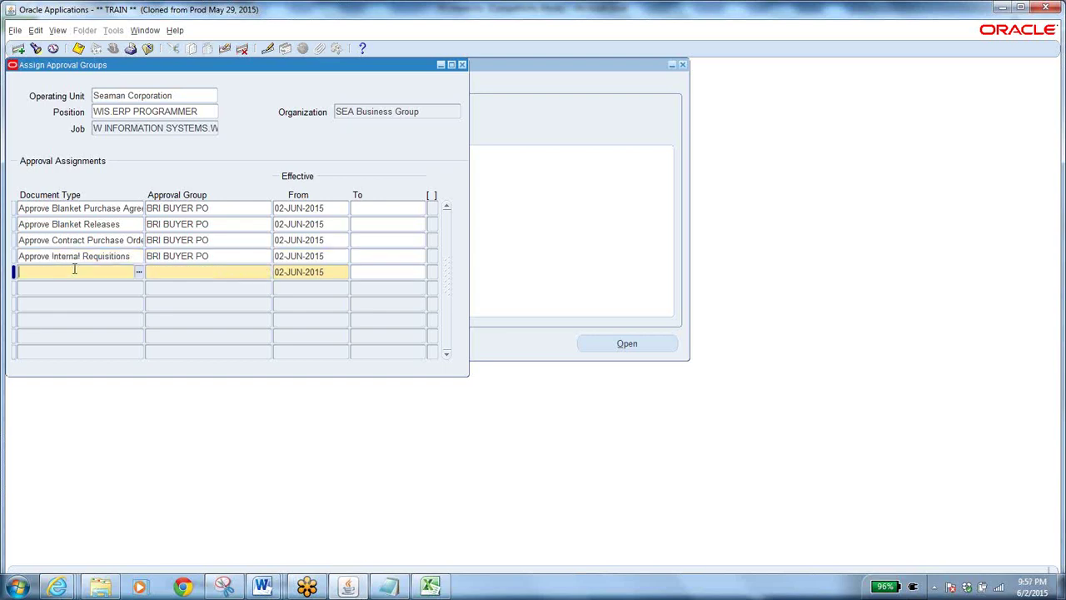
click(129, 272)
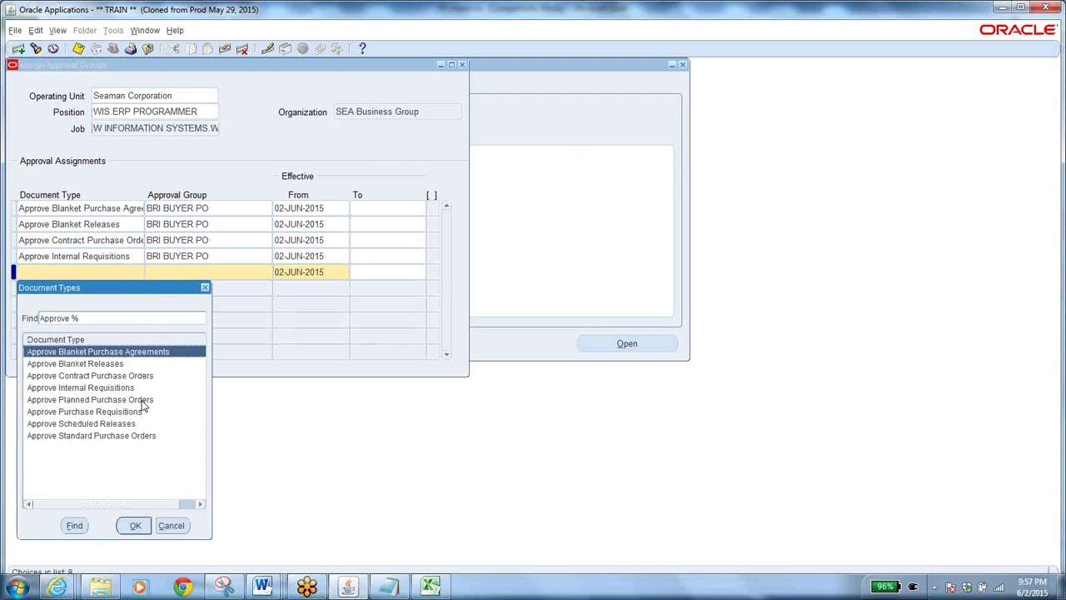
click(143, 401)
click(133, 525)
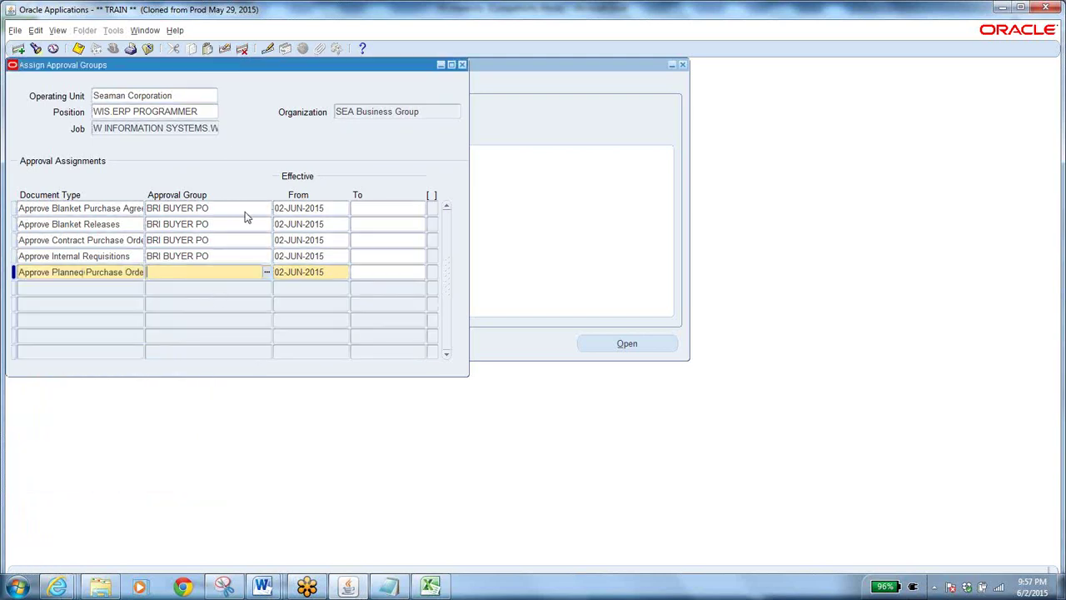
key(shift+F5)
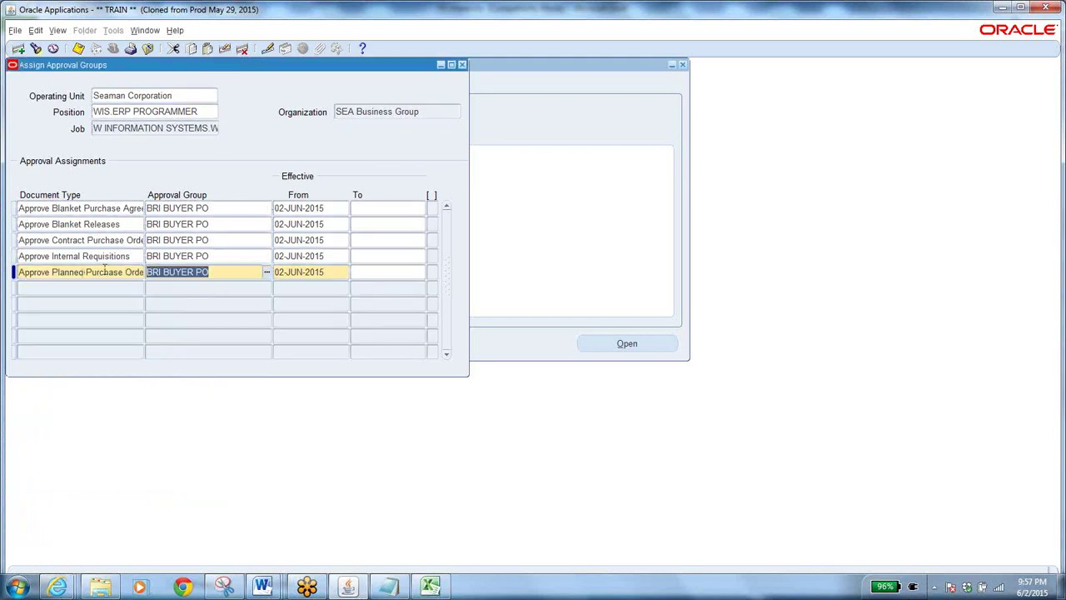
- Add an assignment for Approve Scheduled Releases, duplicating the approval group BRI BUYER PO from the row above
click(99, 282)
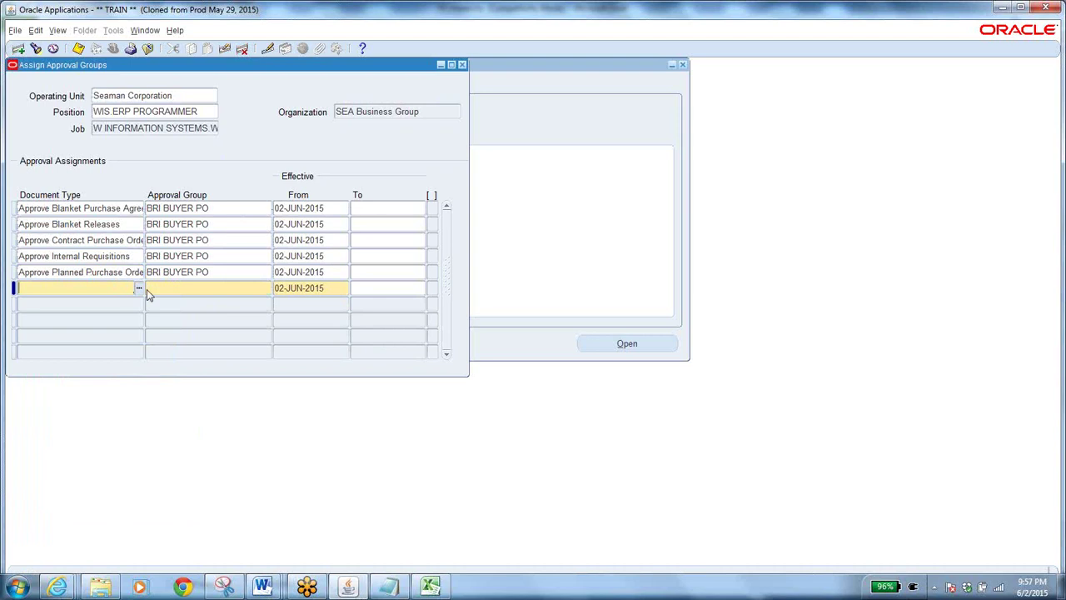
click(139, 289)
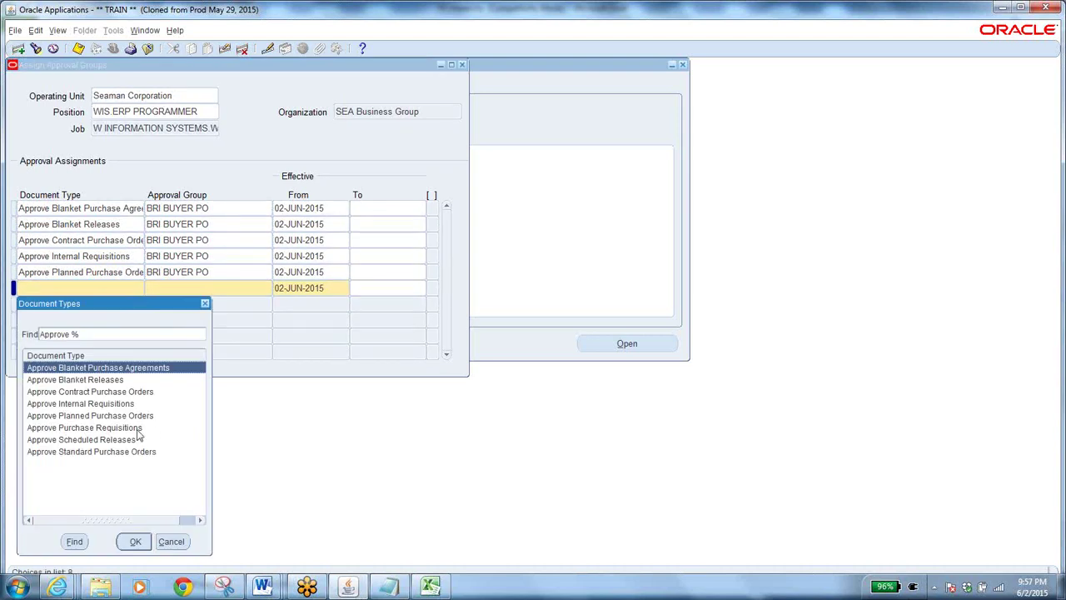
click(130, 440)
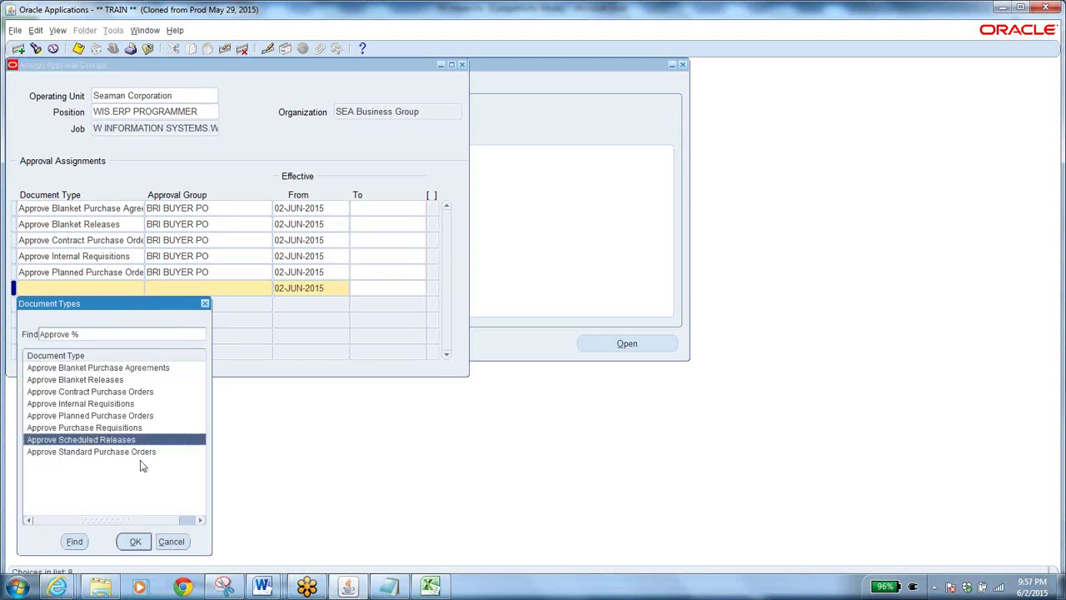
click(134, 541)
key(shift+F5)
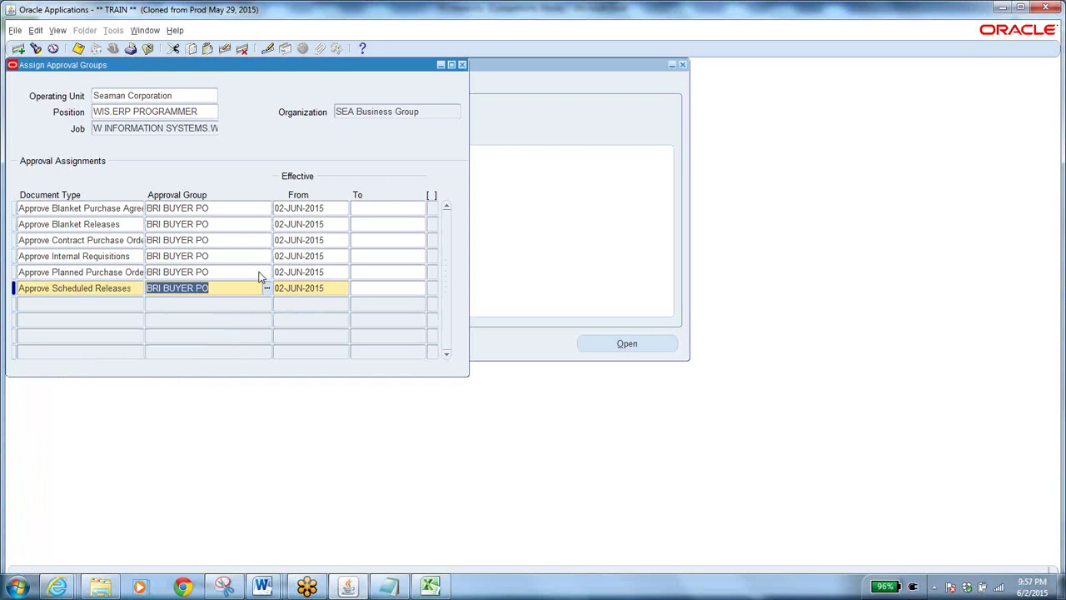
- Add an assignment for Approve Standard Purchase Orders with the duplicated approval group BRI BUYER PO and save the assignments
click(121, 303)
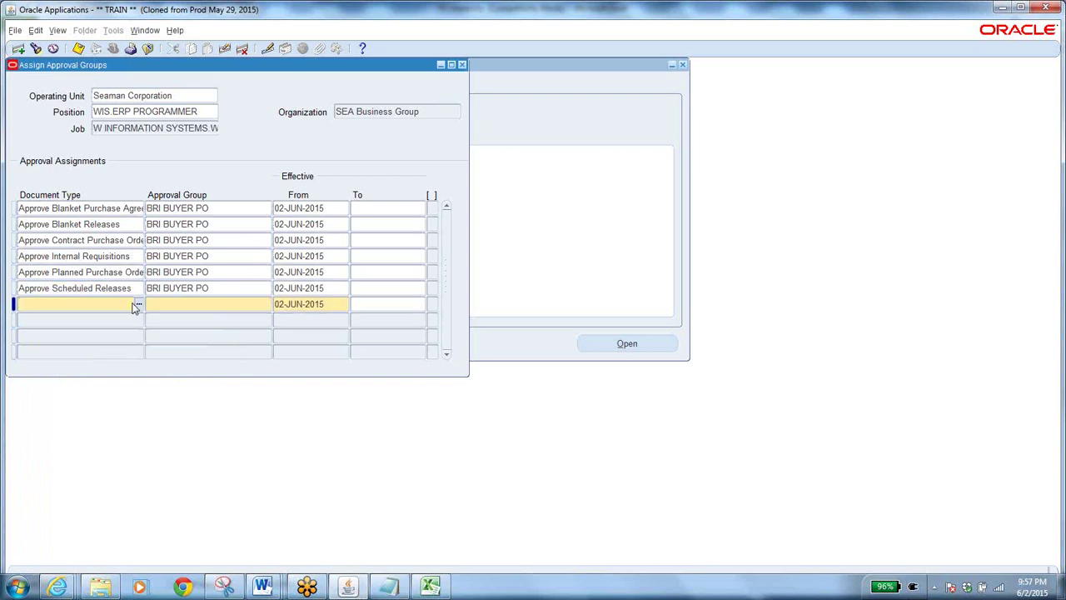
click(135, 303)
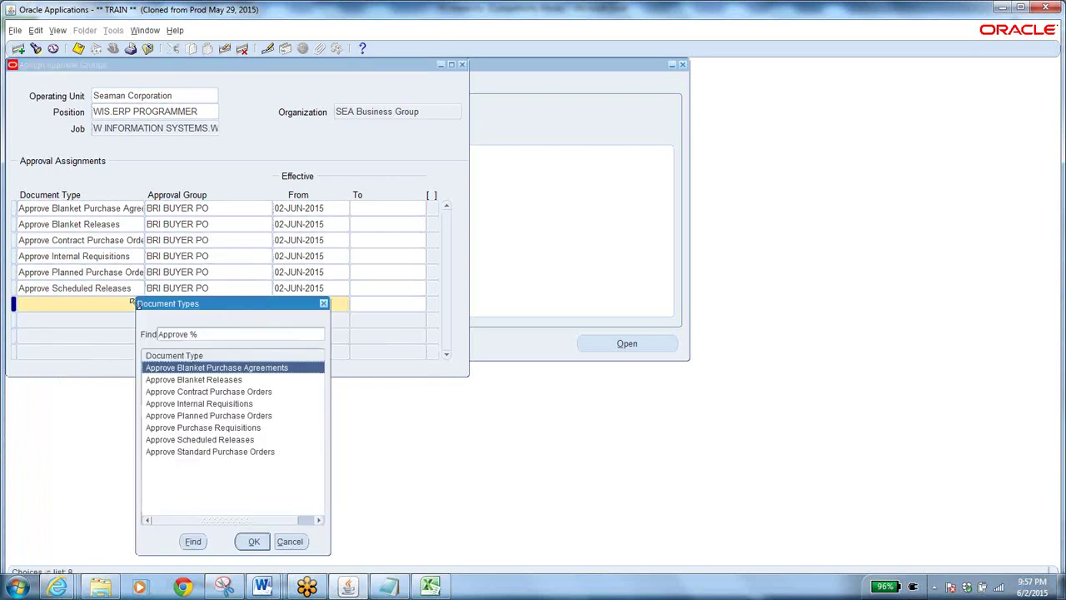
click(256, 454)
click(250, 543)
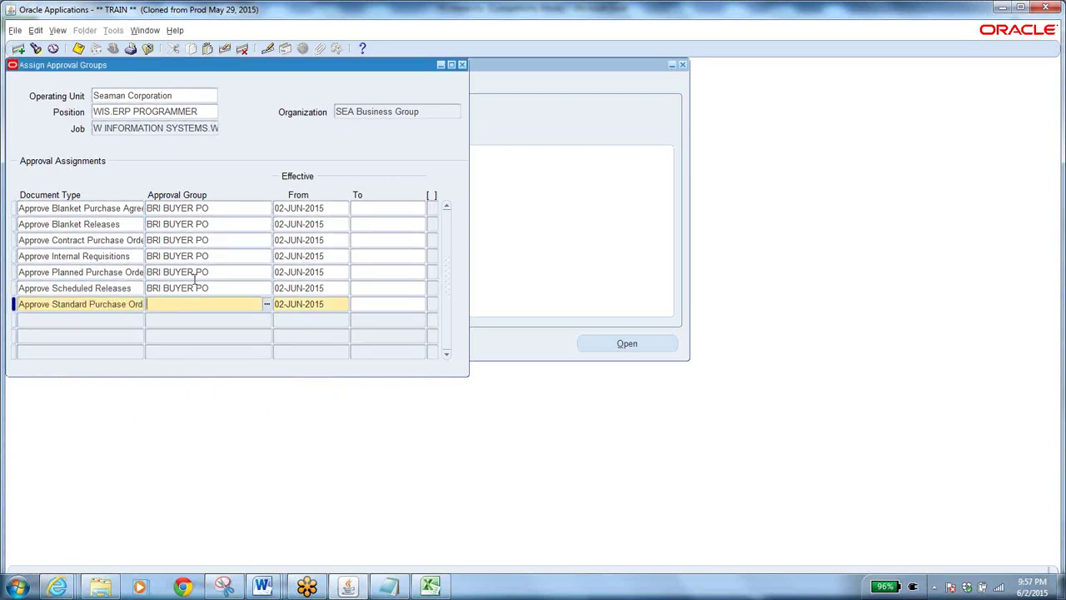
key(shift+F5)
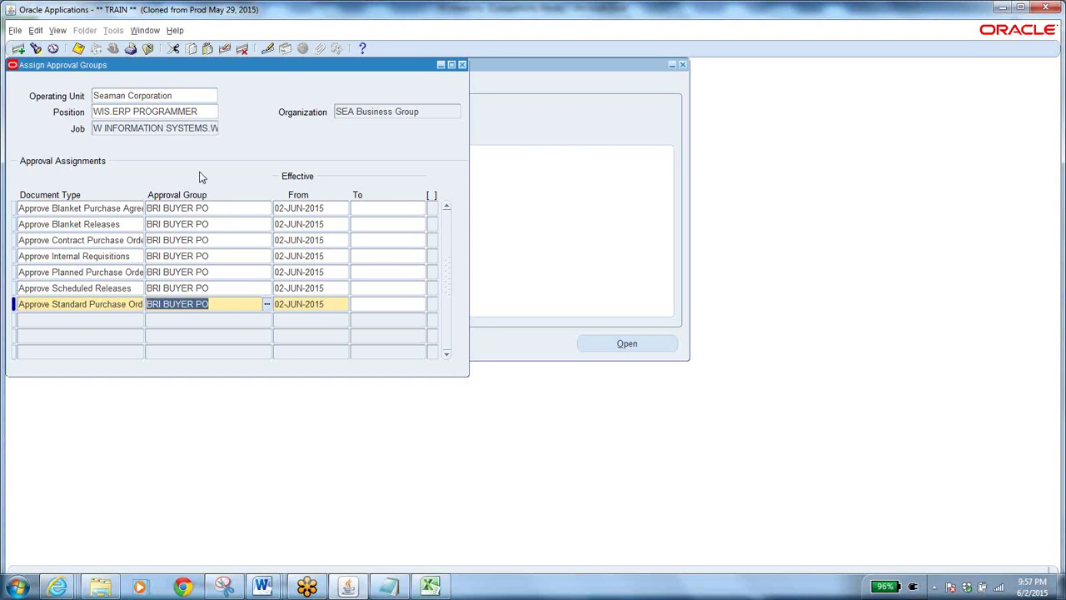
click(77, 49)
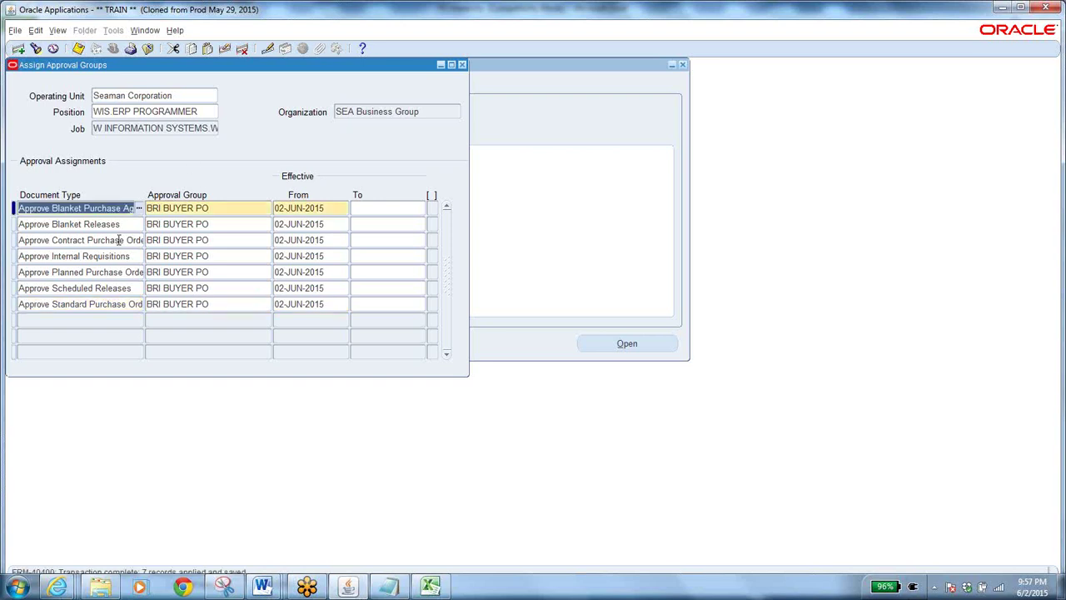
- Add an assignment for Approve Purchase Requisitions with the duplicated approval group BRI BUYER PO, save it and close the form
click(104, 325)
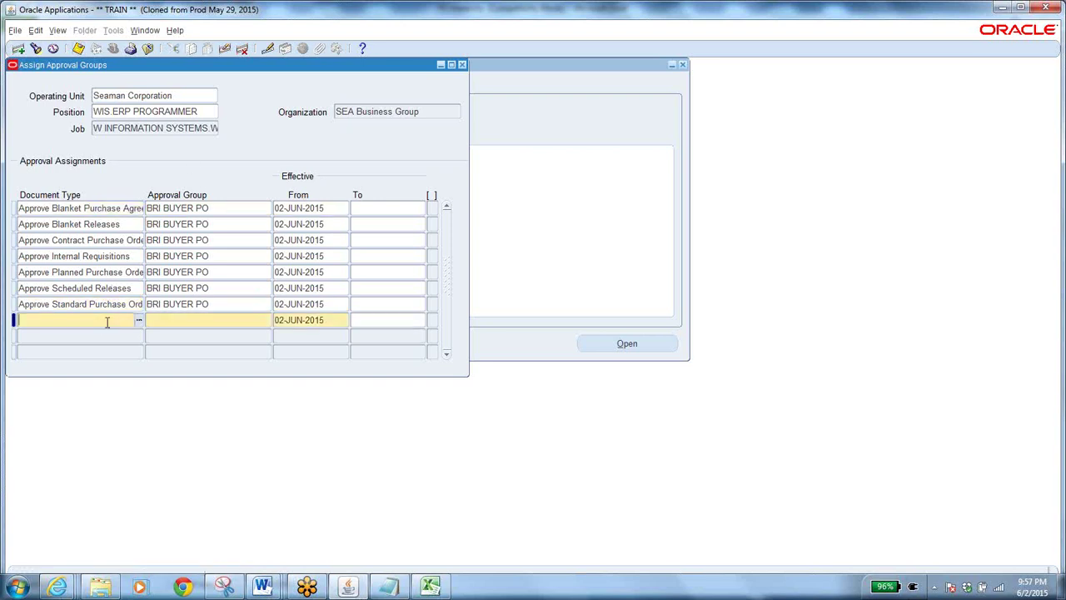
click(135, 319)
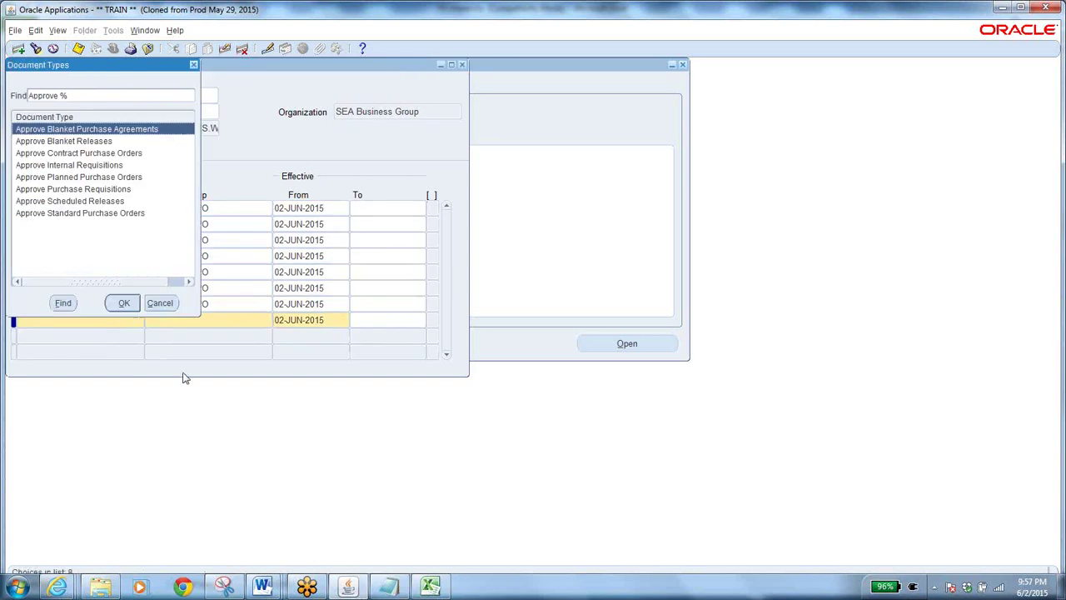
click(109, 190)
click(124, 303)
click(253, 320)
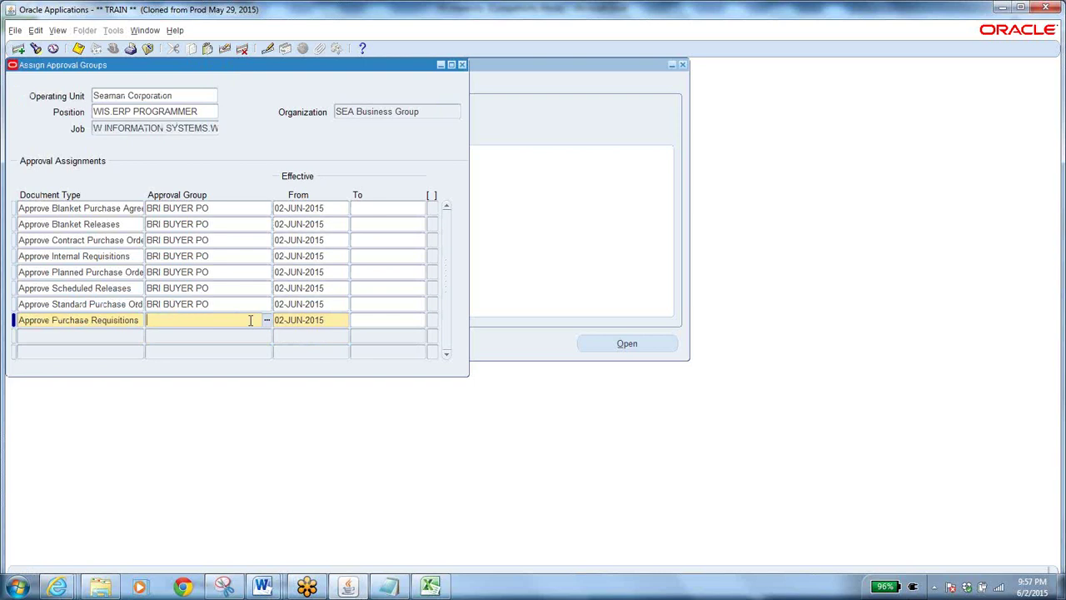
key(shift+F5)
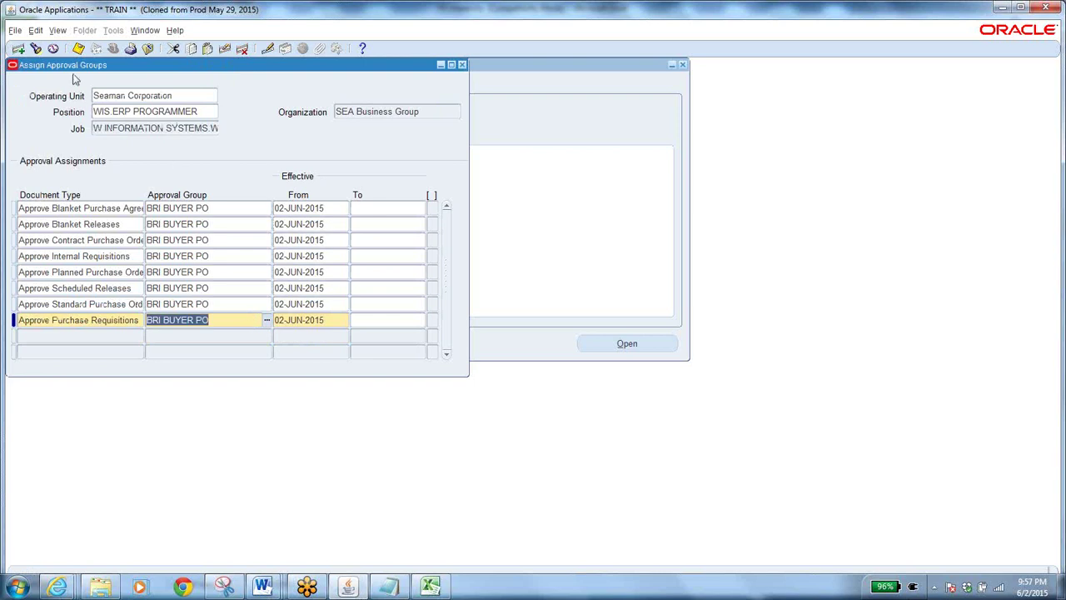
click(78, 48)
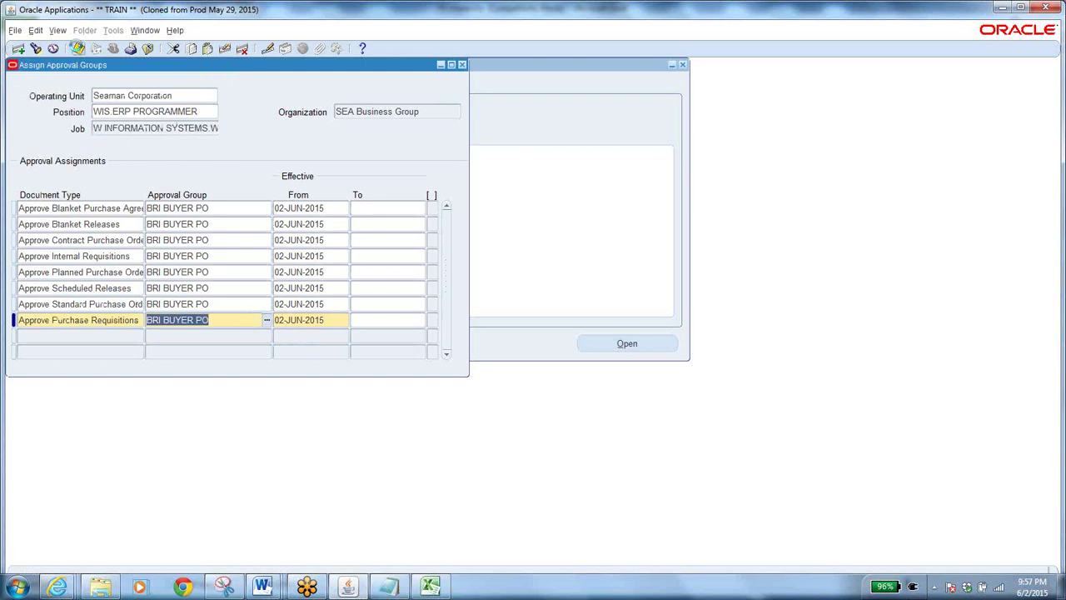
click(147, 48)
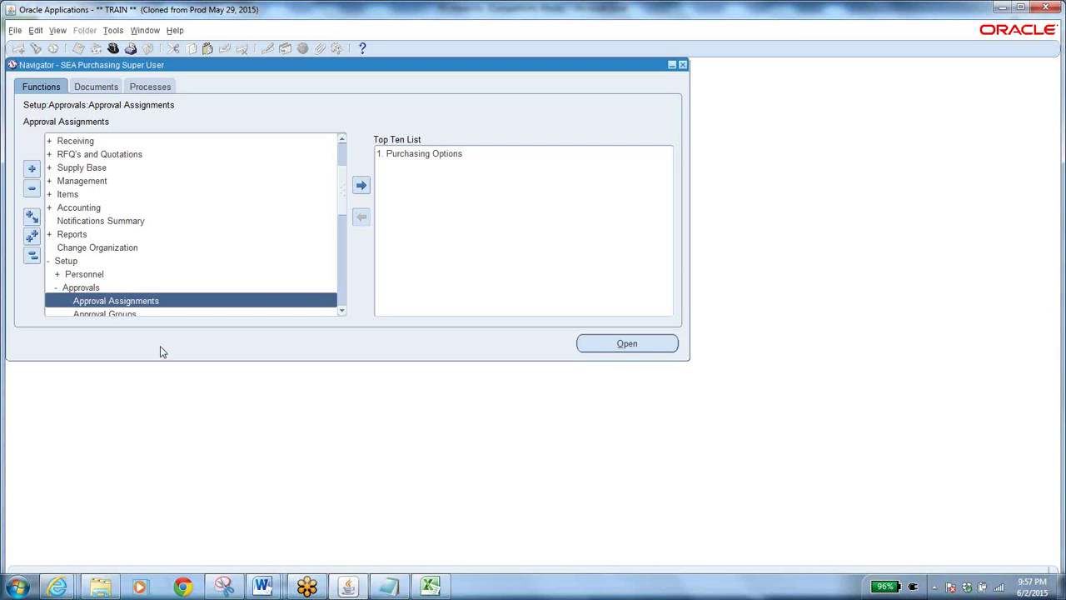
- Switch to the PO hierarchy workbook in Excel and copy the hierarchy name Purchasing Approval Hierarchy from cell A1
click(430, 587)
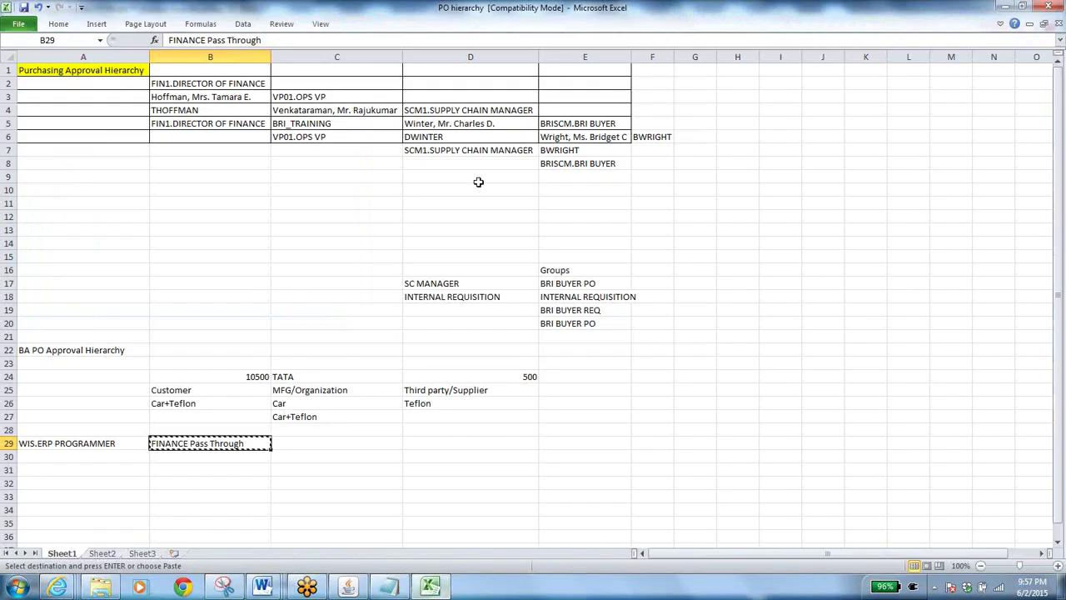
click(180, 87)
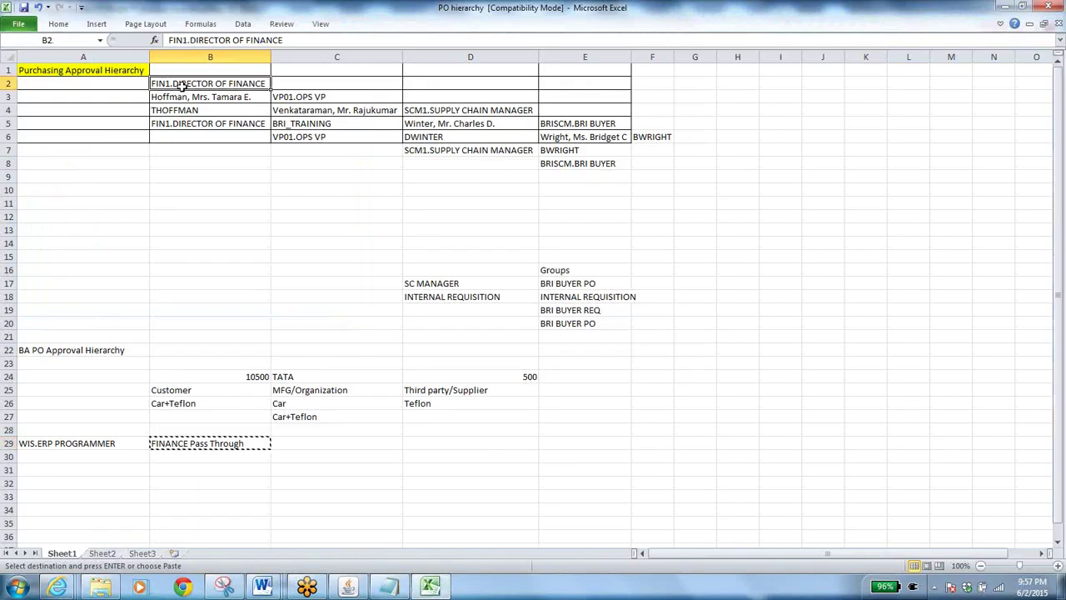
click(302, 94)
click(96, 70)
key(ctrl+c)
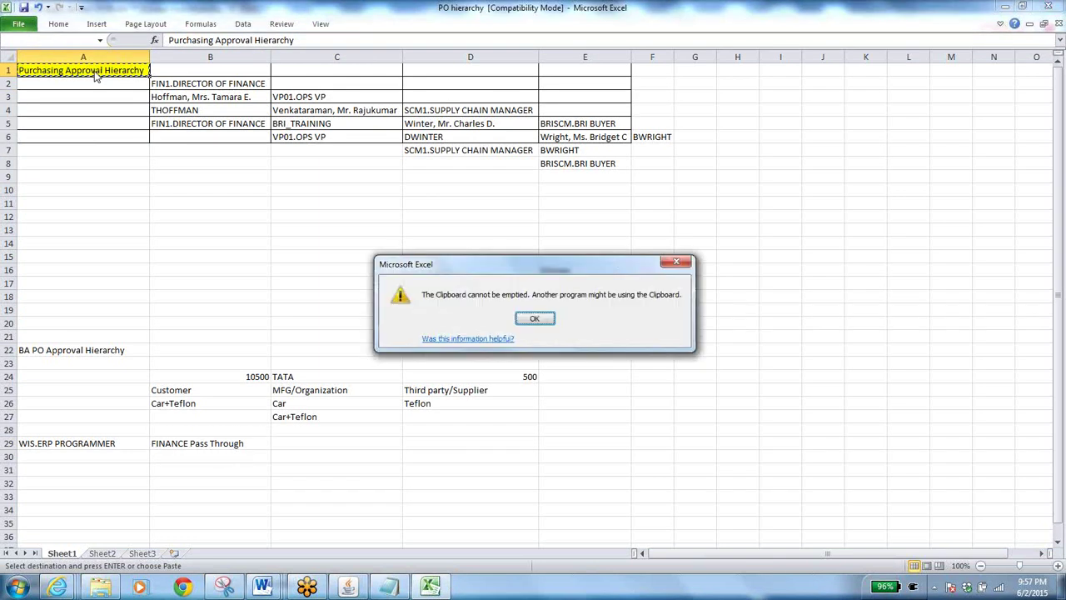
click(536, 317)
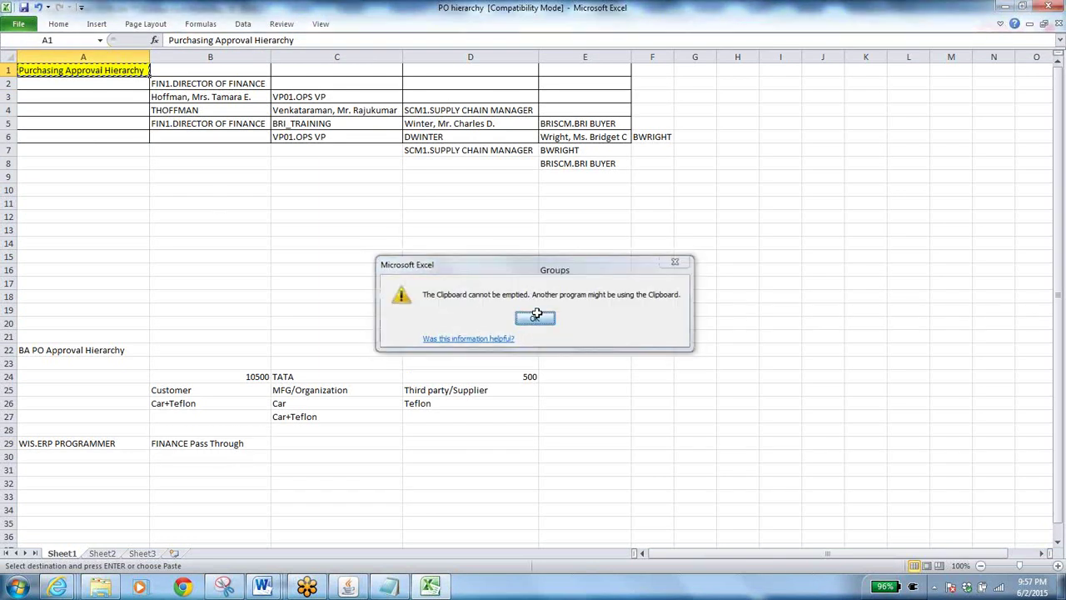
click(119, 454)
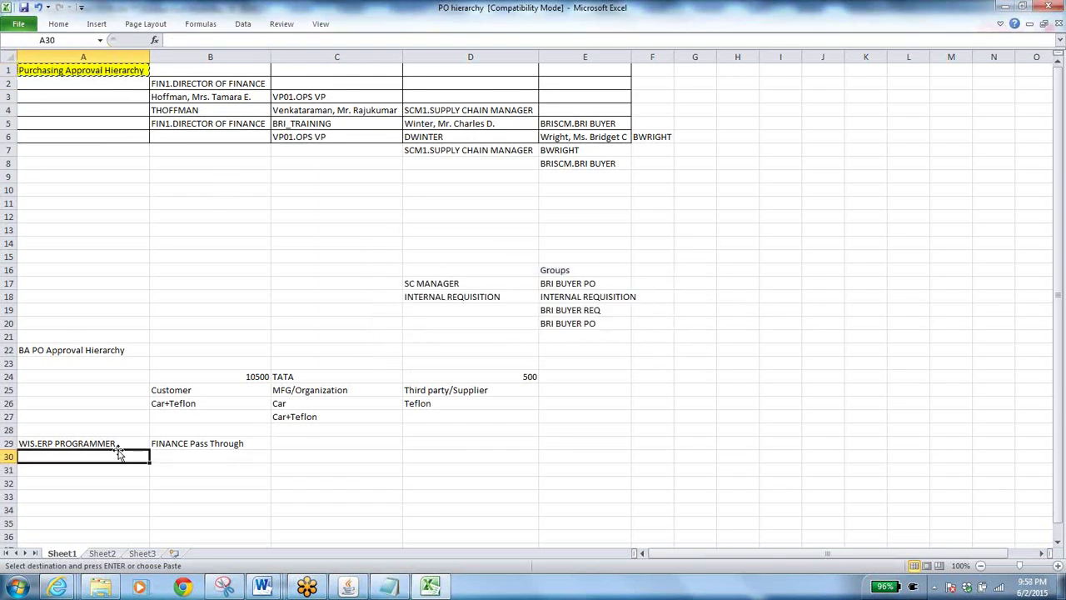
click(117, 443)
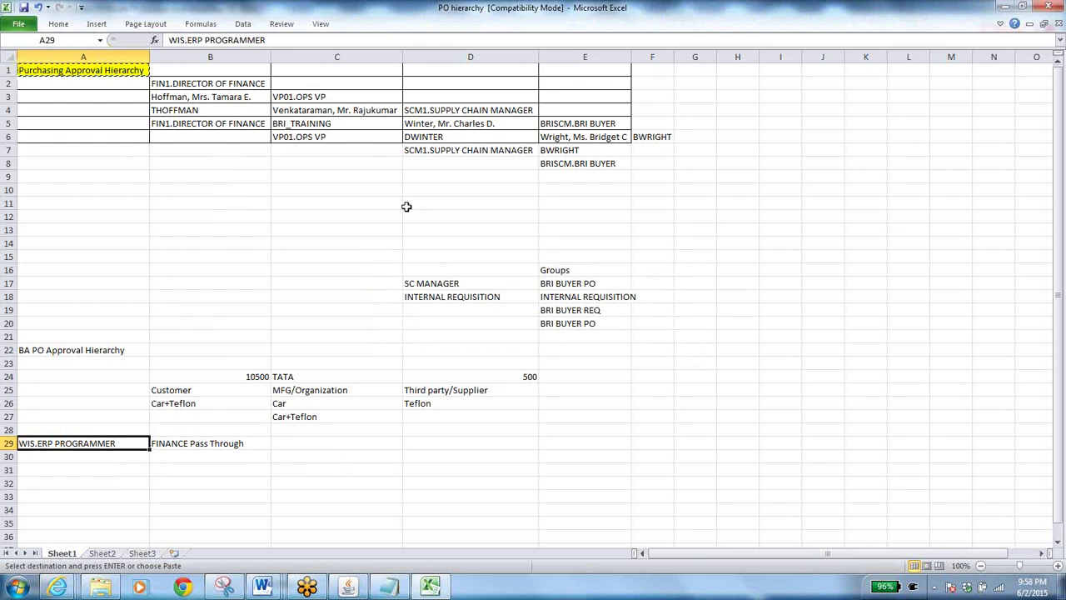
- Switch back to Oracle Applications, collapse the whole navigator tree and expand the Setup branch
click(348, 588)
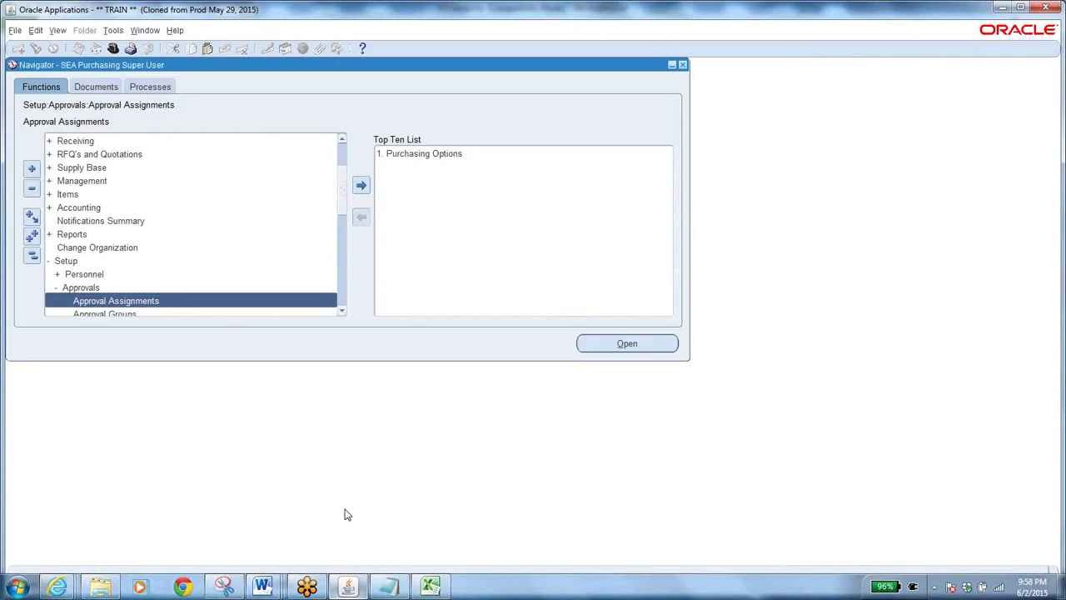
click(33, 256)
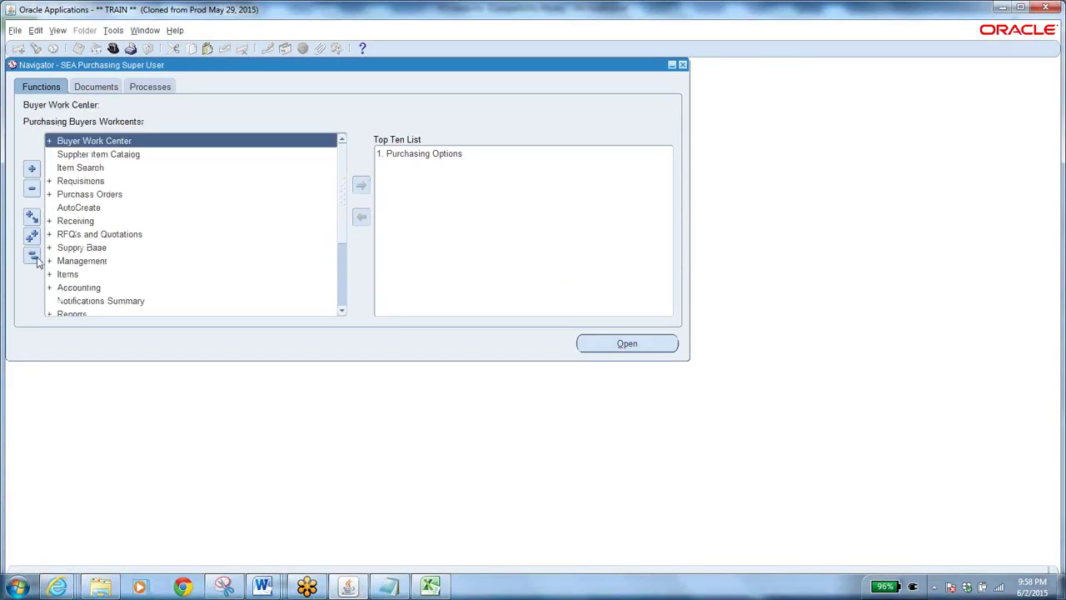
click(342, 311)
click(343, 311)
click(342, 311)
click(343, 310)
click(342, 311)
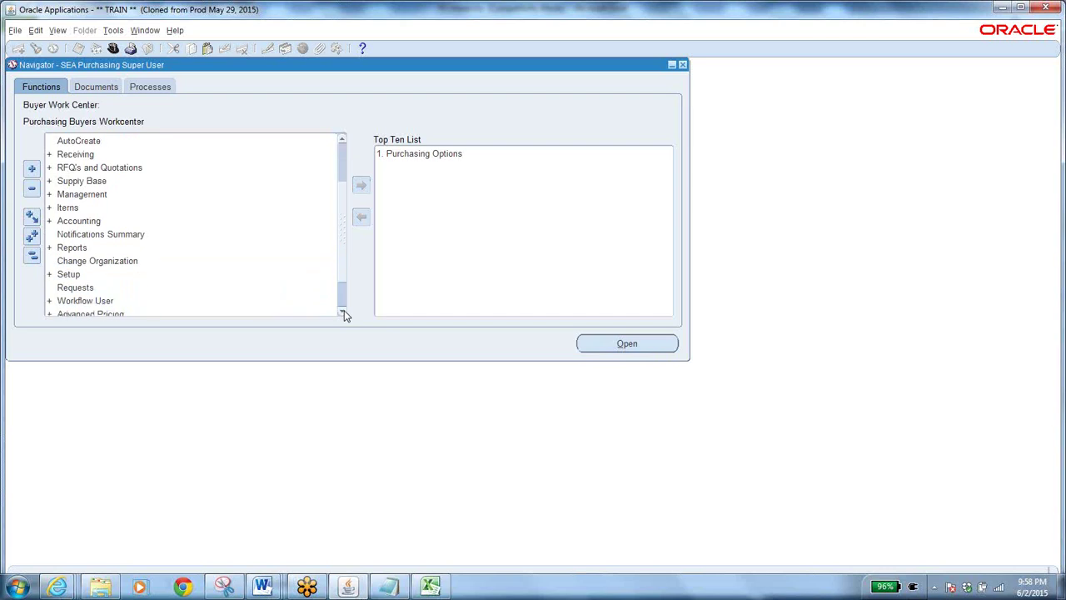
double_click(75, 276)
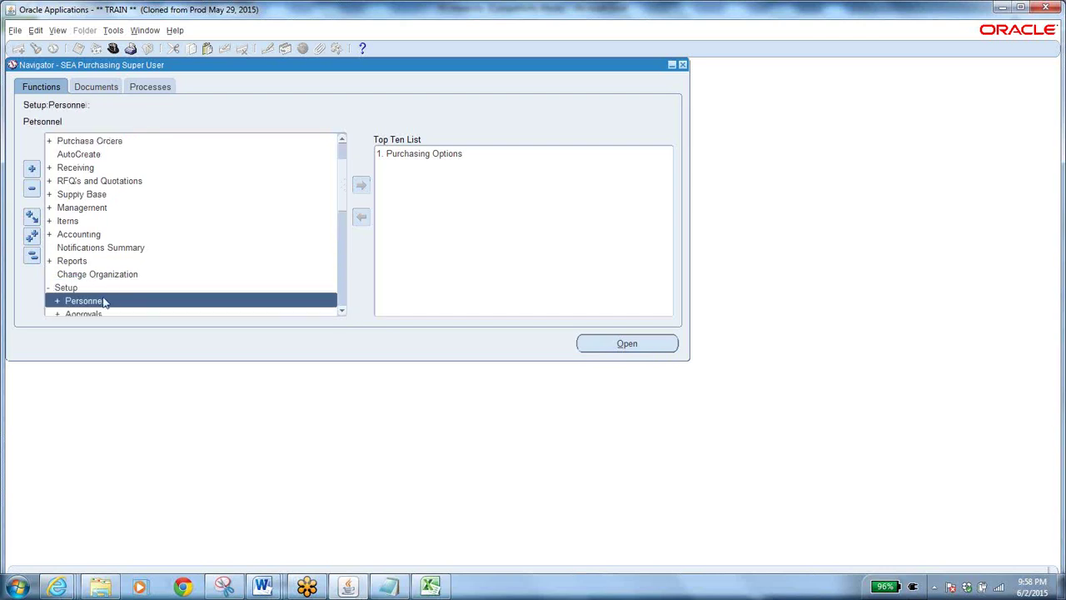
- Expand Personnel under Setup and open the Position Hierarchy form
double_click(83, 300)
click(343, 312)
click(342, 312)
click(343, 312)
click(342, 311)
click(343, 312)
click(342, 311)
double_click(122, 263)
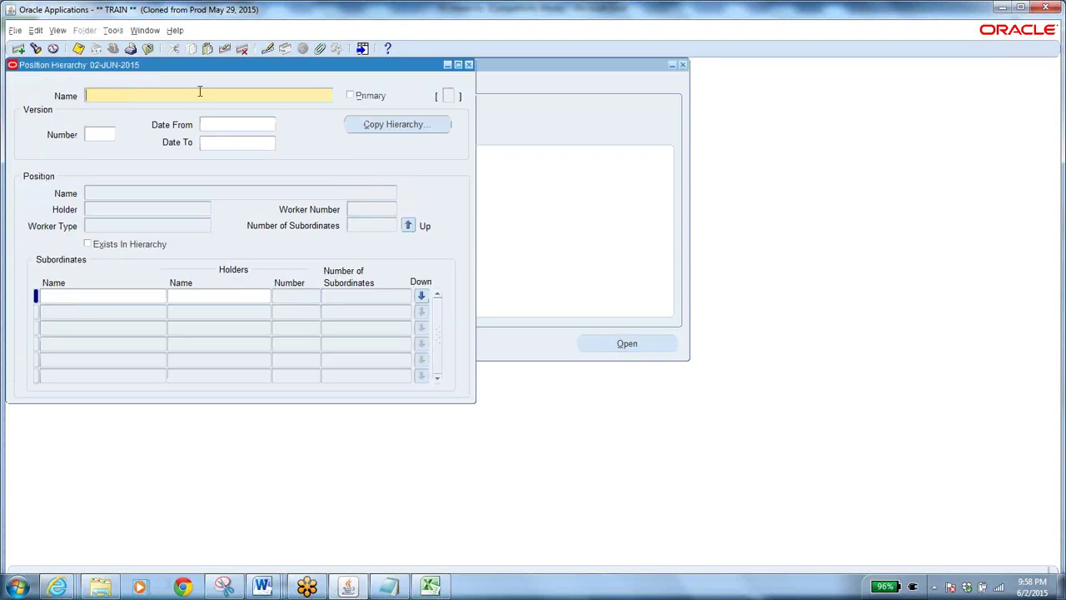
- Query the Position Hierarchy form for Purchasing Approval Hierarchy, using the name from cell A1 of the PO hierarchy workbook
key(F11)
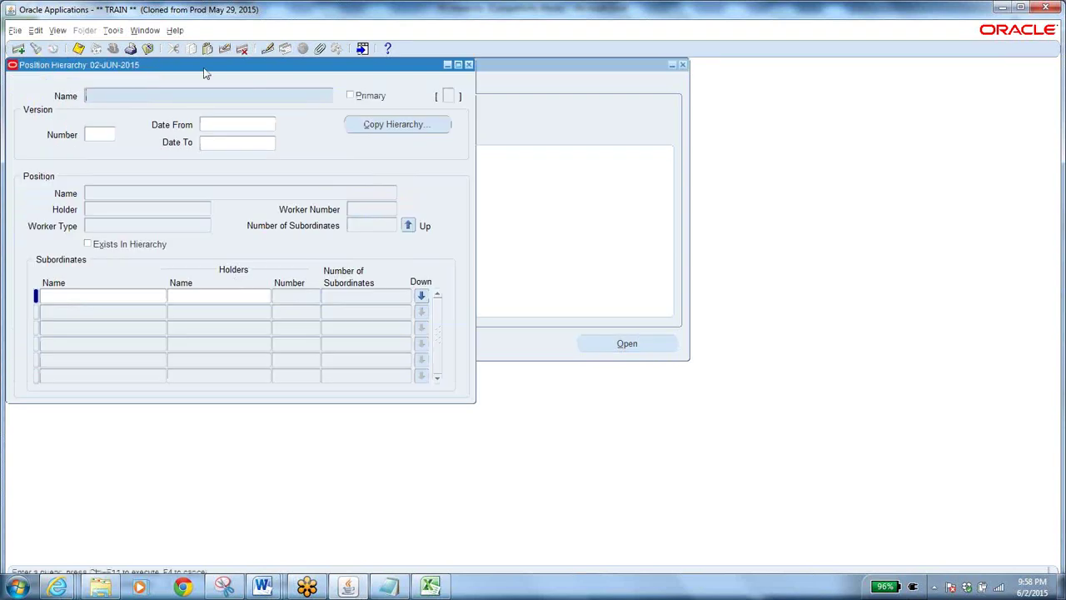
key(alt+Tab)
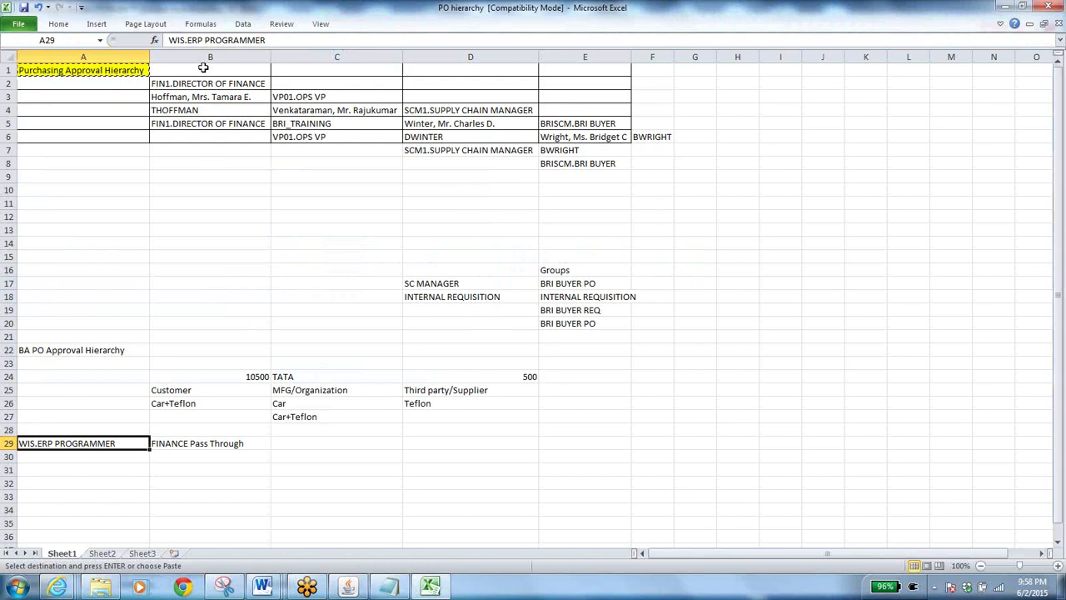
click(81, 71)
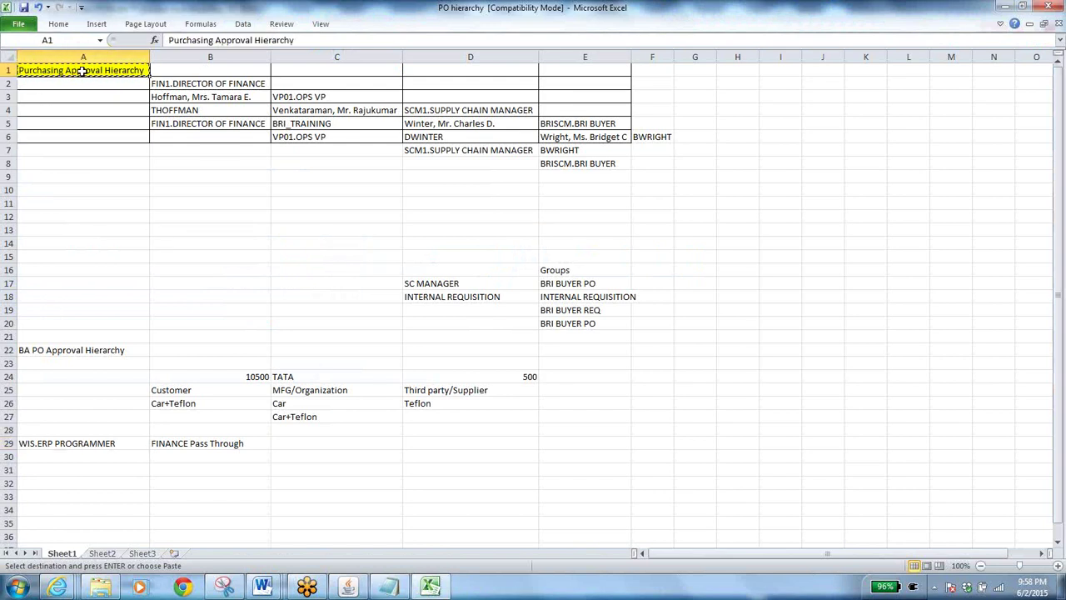
key(alt+Tab)
key(ctrl+v)
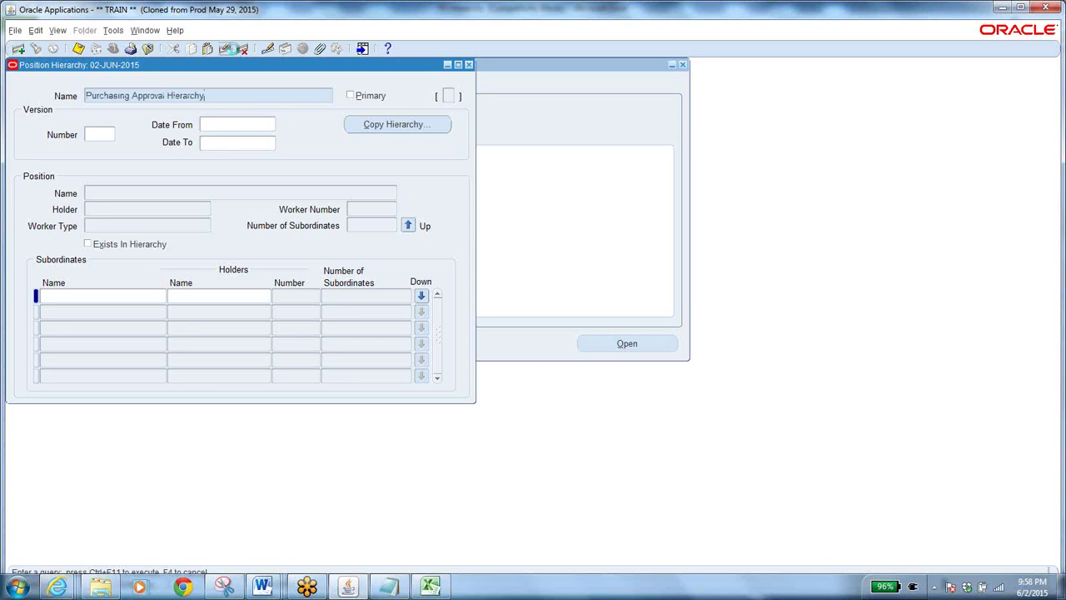
key(ctrl+F11)
- Copy FIN1.DIRECTOR OF FINANCE from cell B2 of the Excel workbook and query it as the position in the Oracle hierarchy form
click(246, 192)
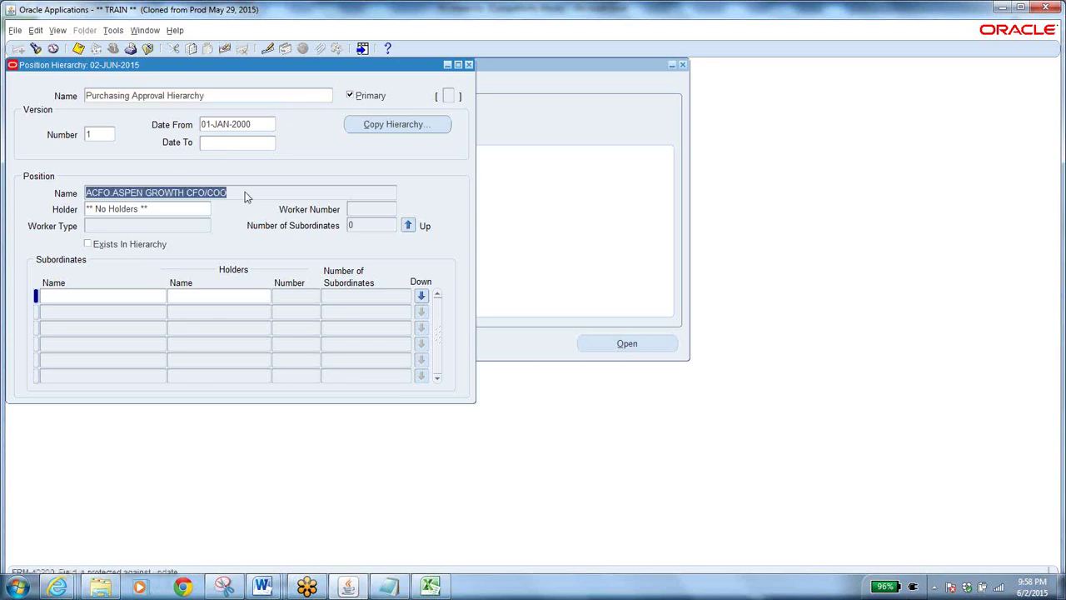
key(alt+Tab)
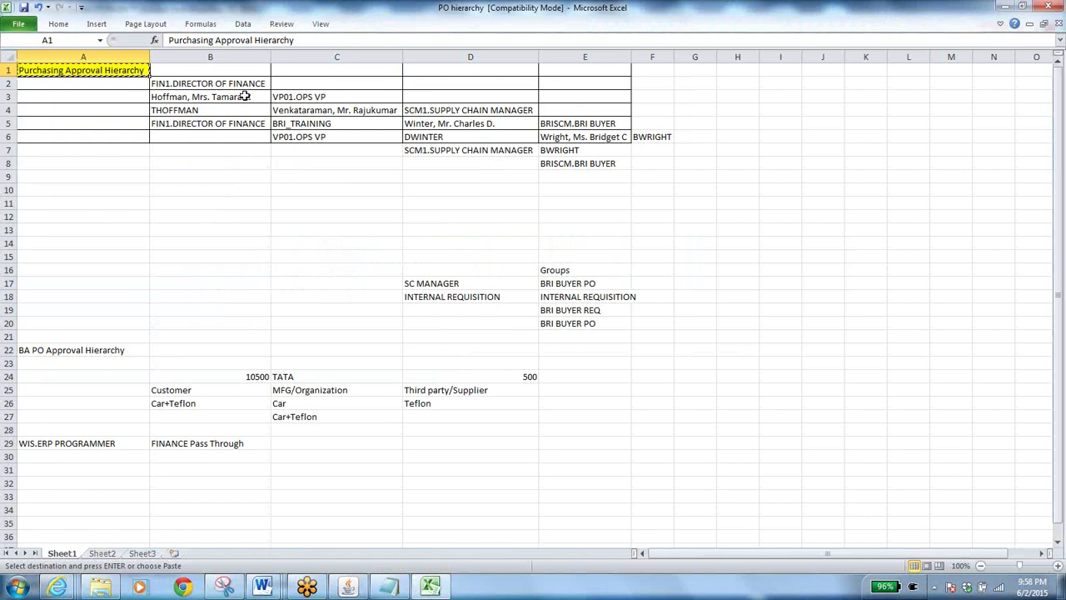
click(248, 84)
key(ctrl+c)
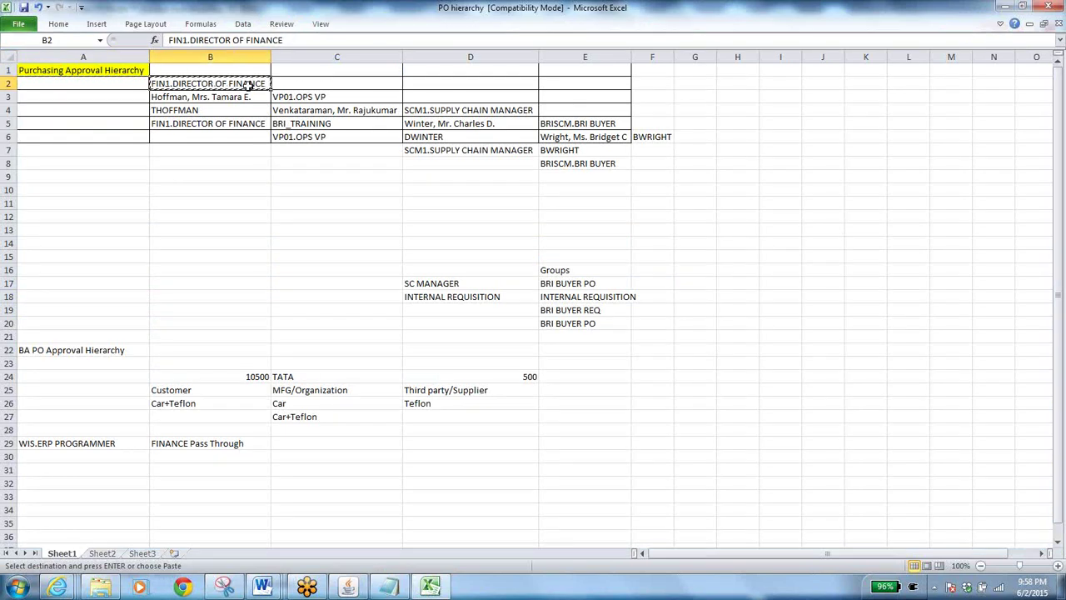
key(alt+Tab)
key(F11)
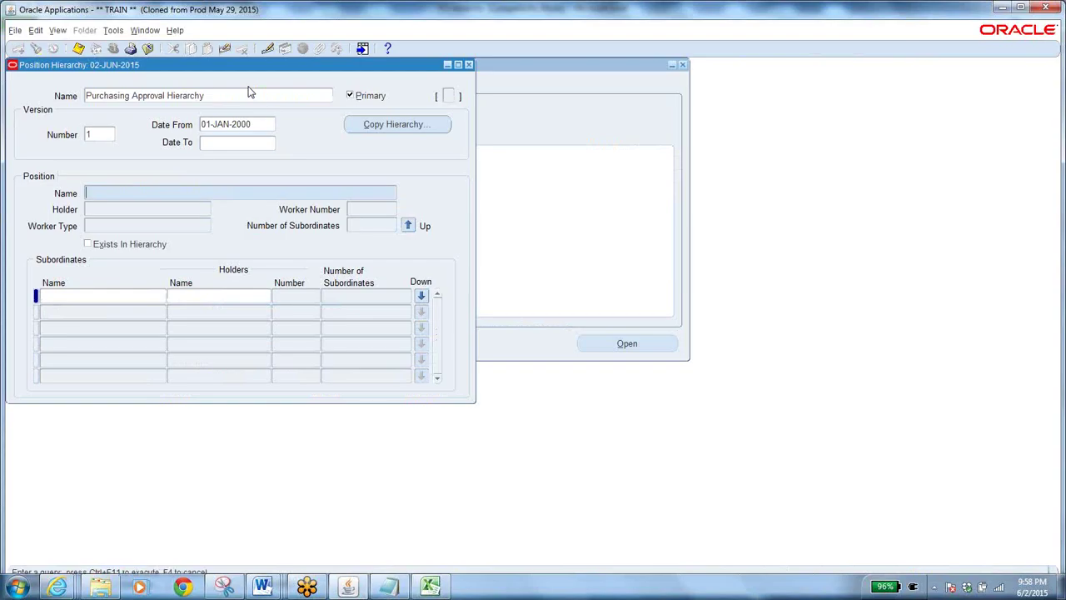
key(ctrl+v)
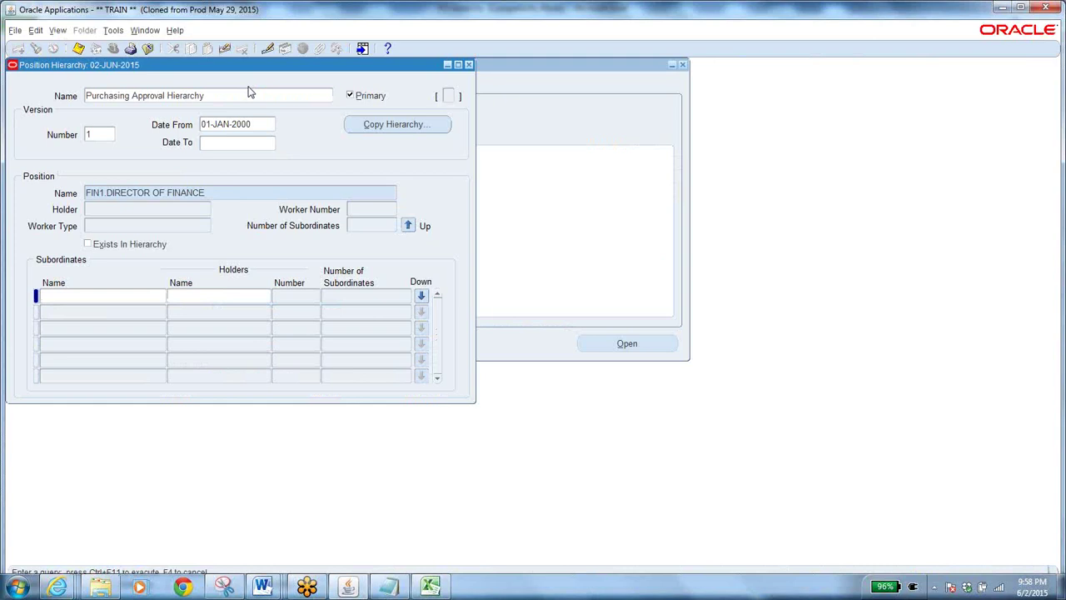
key(ctrl+F11)
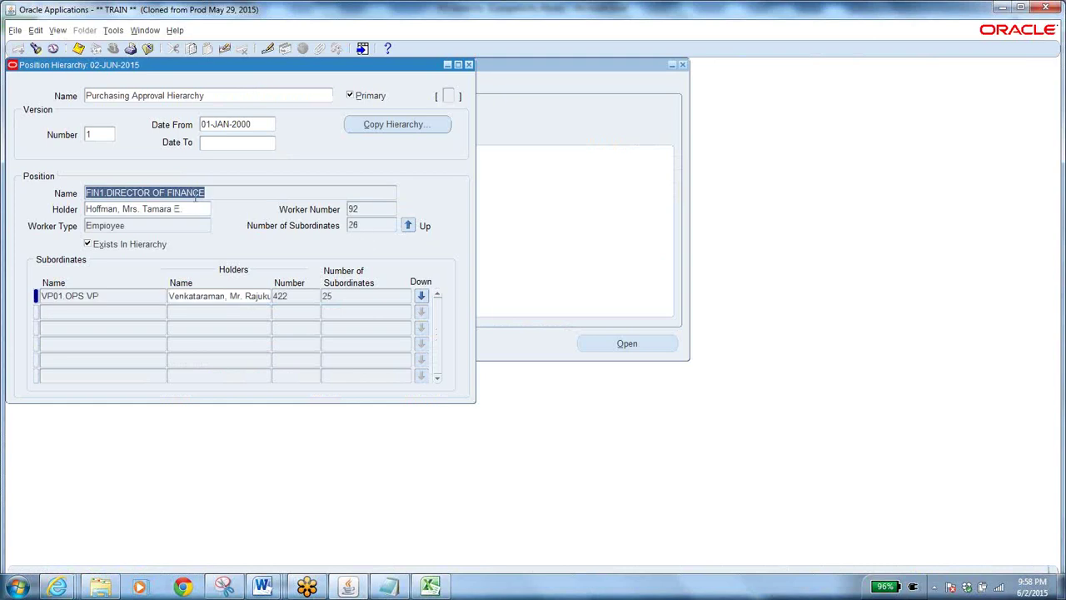
- Move down the hierarchy through VP01.OPS VP to the position SCM1.SUPPLY CHAIN MANAGER
click(112, 297)
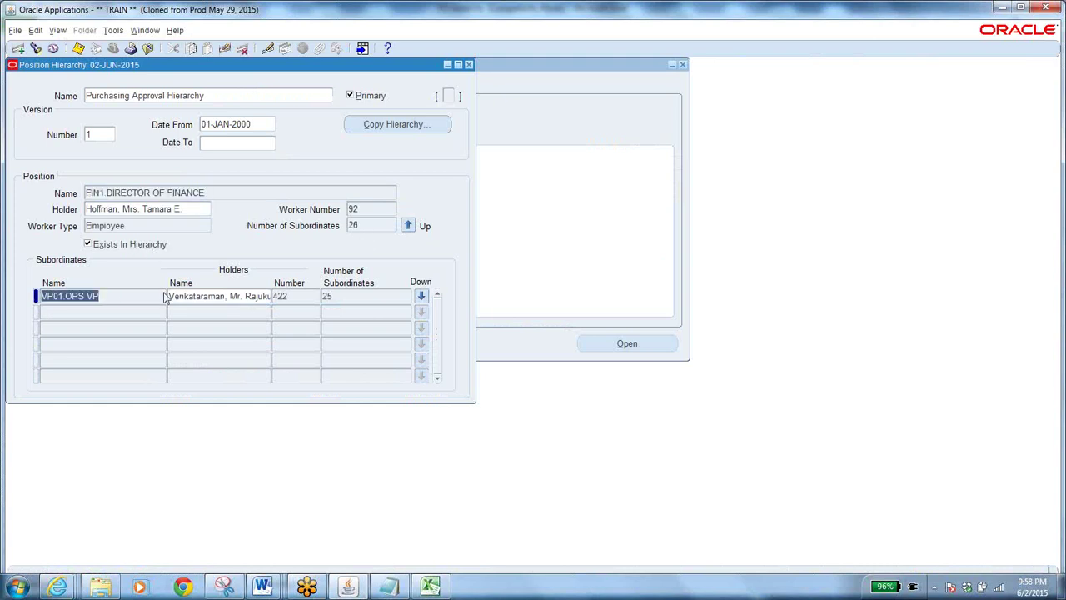
click(421, 297)
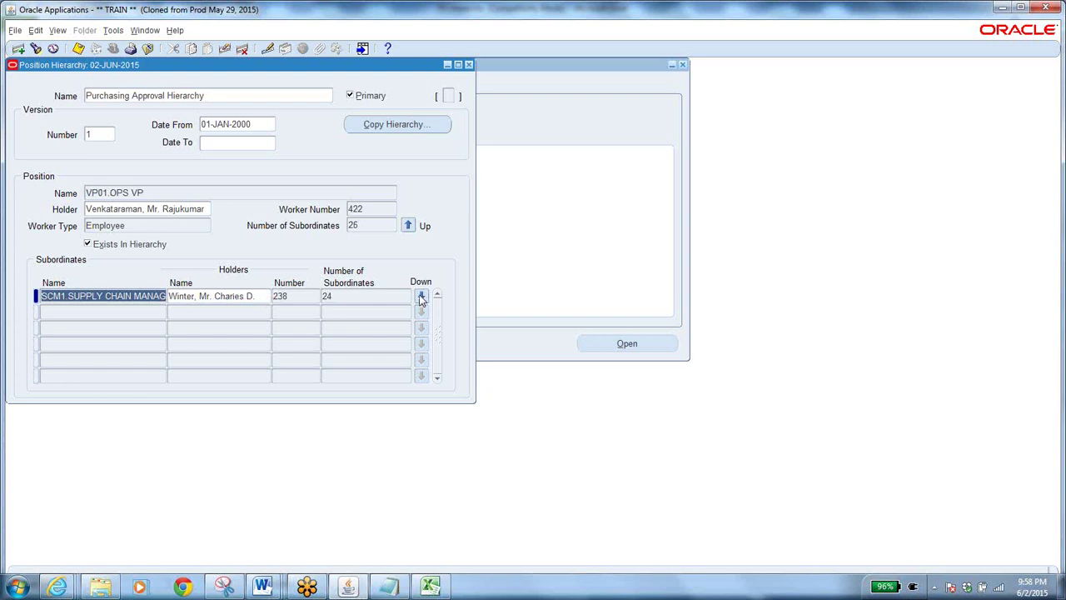
click(123, 296)
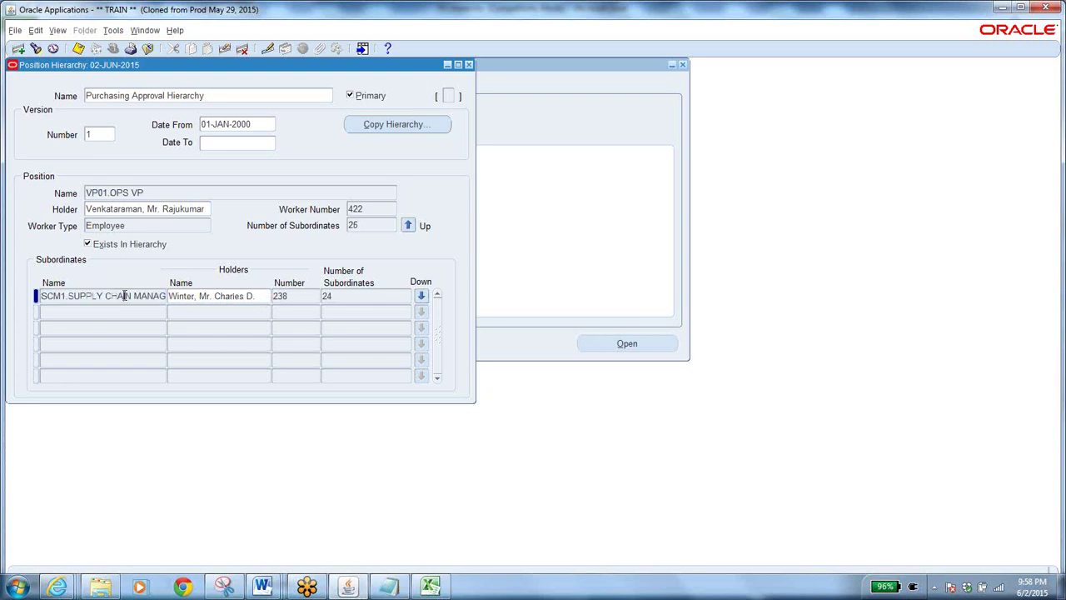
click(420, 296)
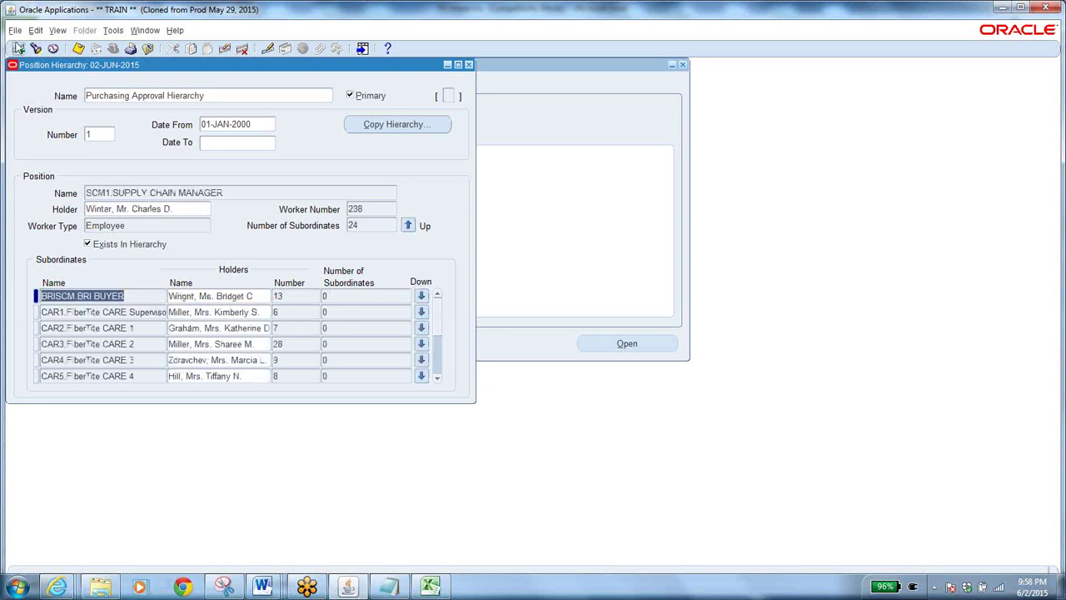
- Add WIS.ERP PROGRAMMER, copied from cell A29 of the Excel workbook, as a subordinate of SCM1.SUPPLY CHAIN MANAGER and save
click(19, 48)
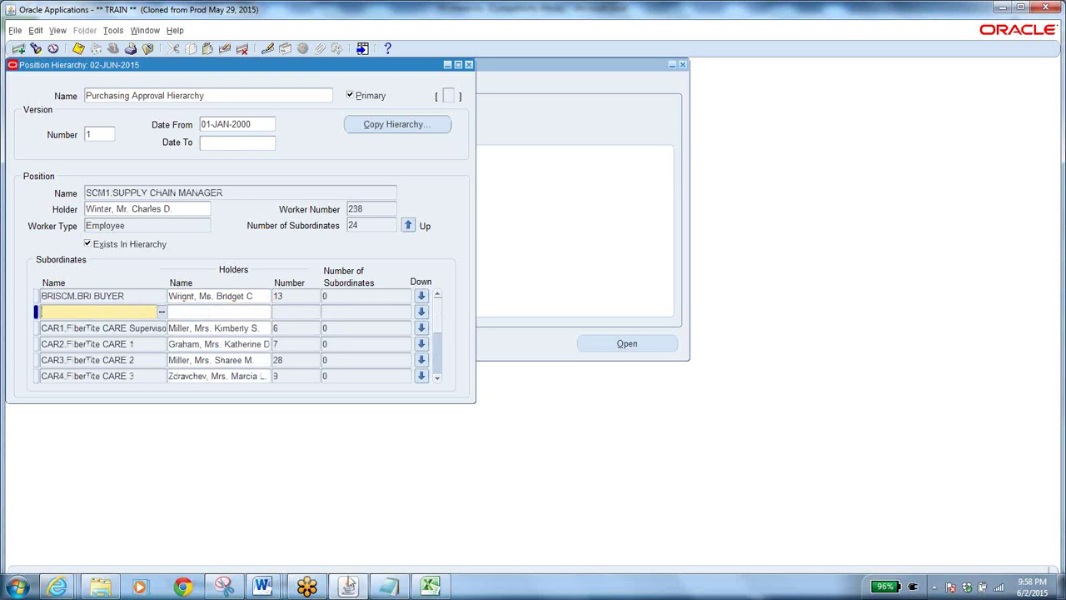
click(429, 587)
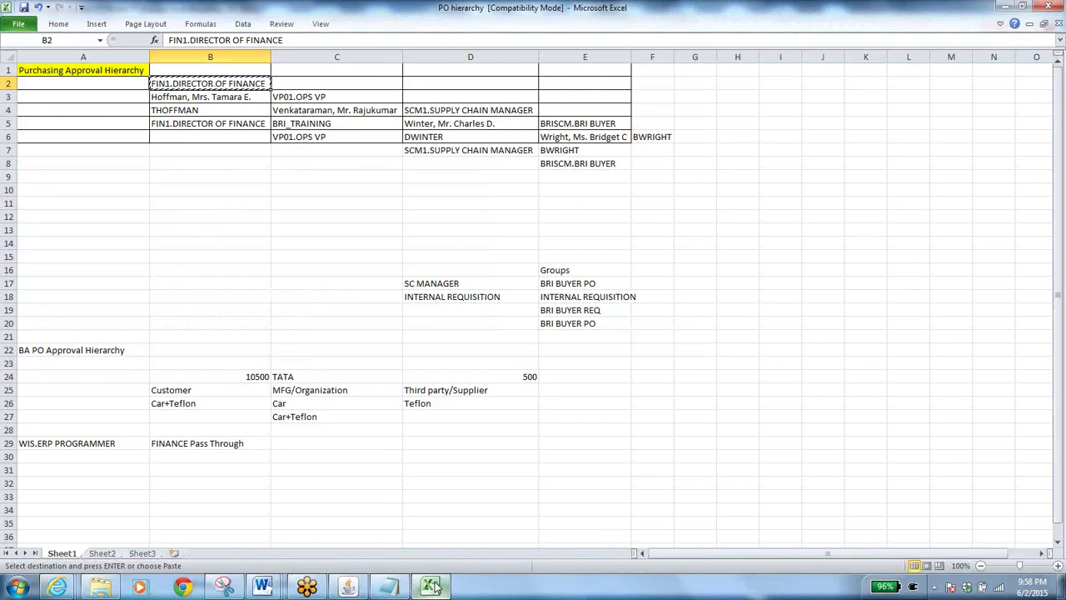
click(100, 444)
key(ctrl+c)
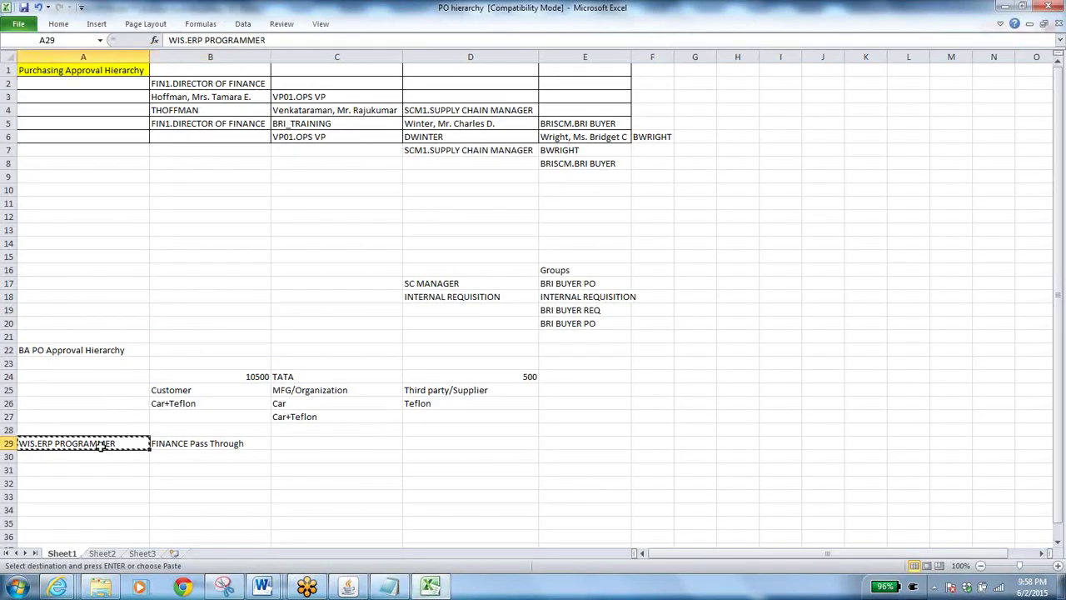
key(alt+Tab)
key(ctrl+v)
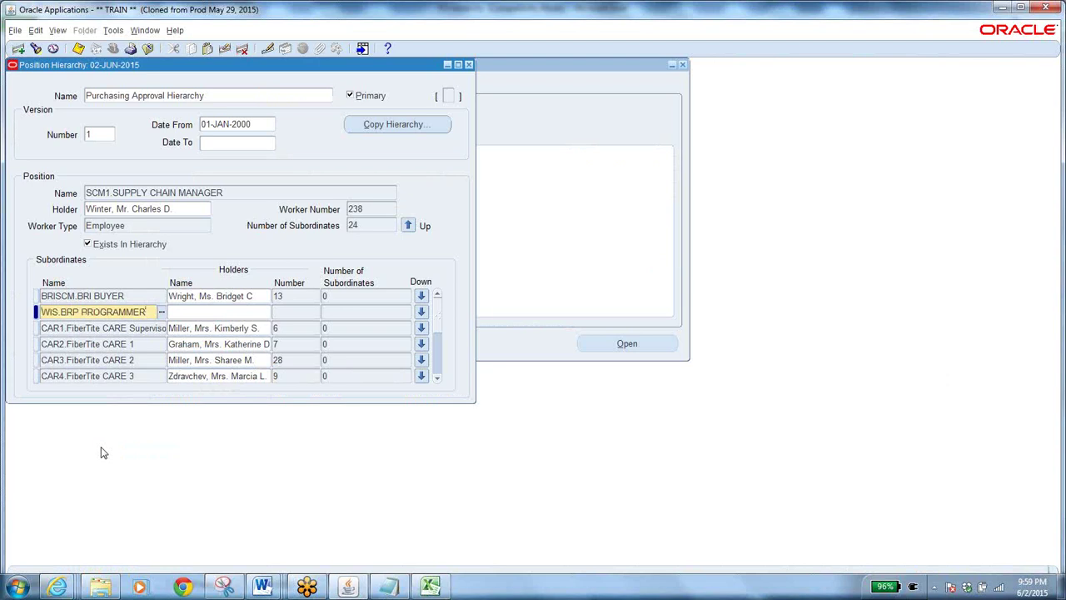
key(Tab)
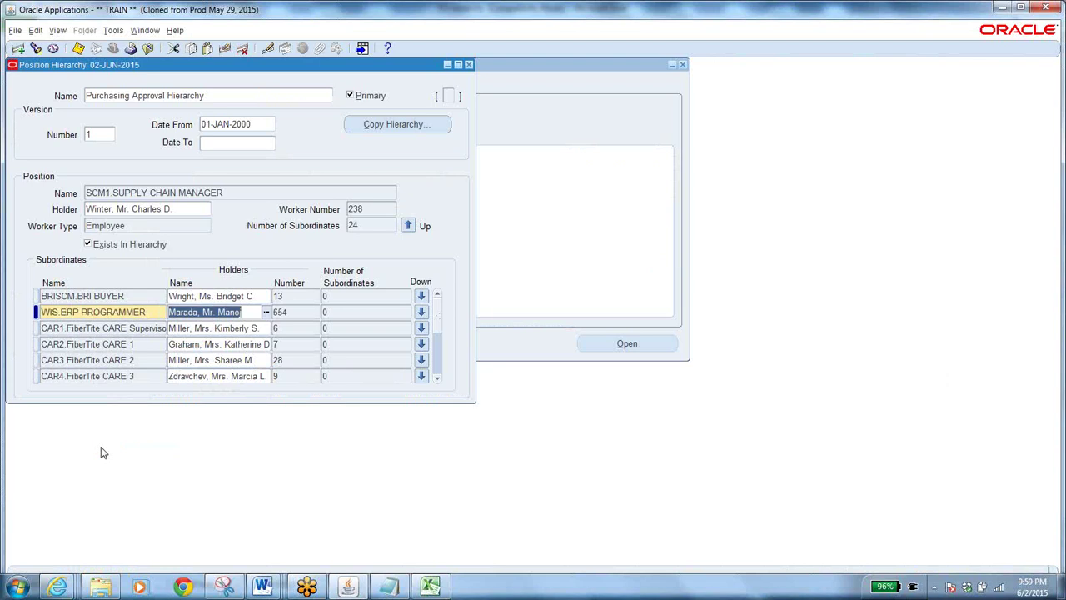
click(78, 49)
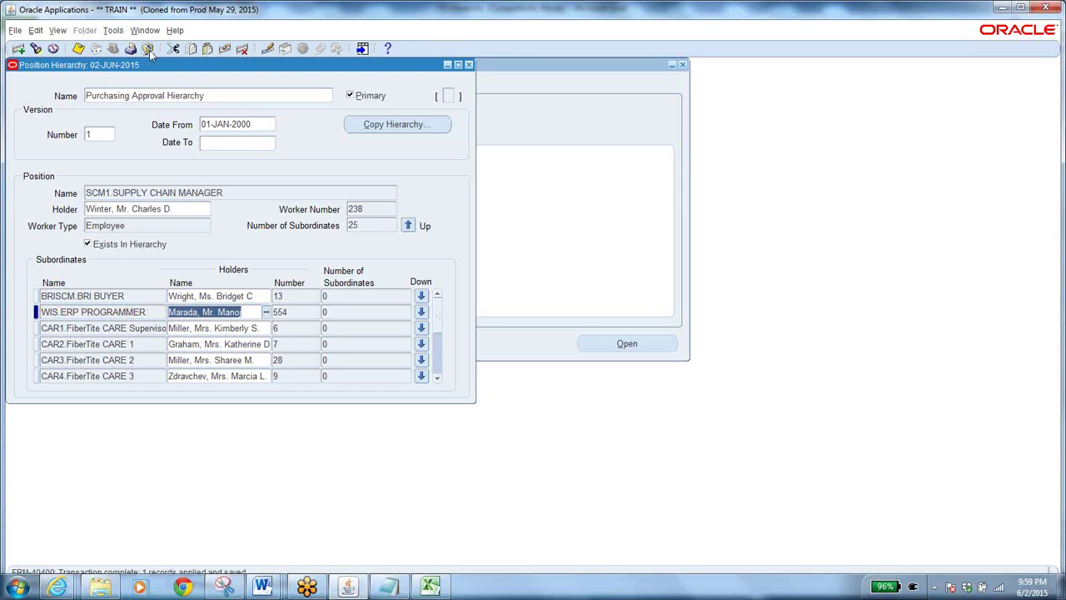
- Submit a single concurrent request for Fill Employee Hierarchy with the default settings
click(62, 32)
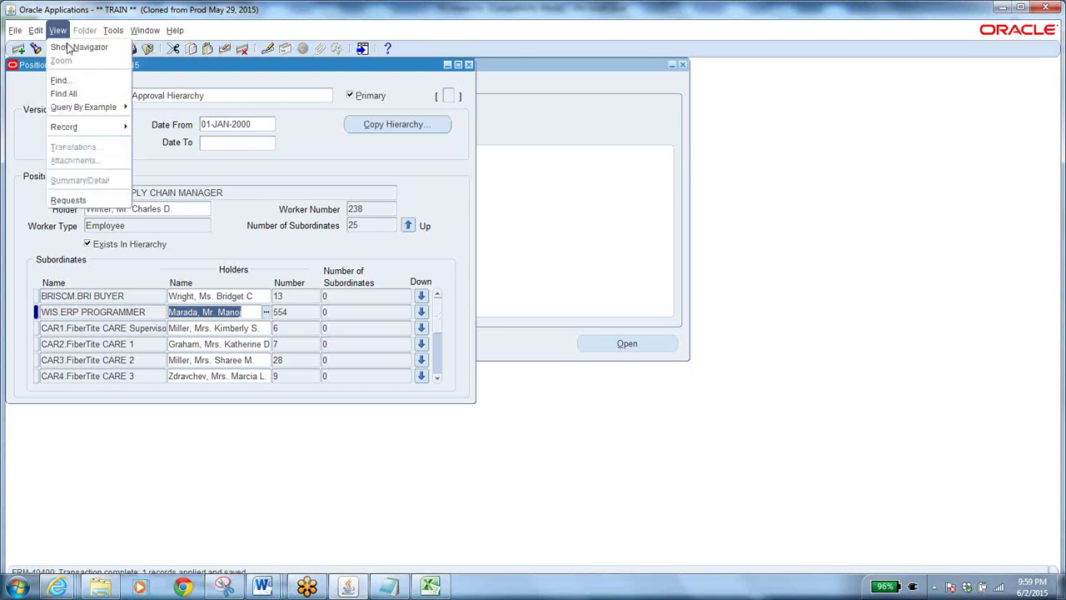
click(101, 202)
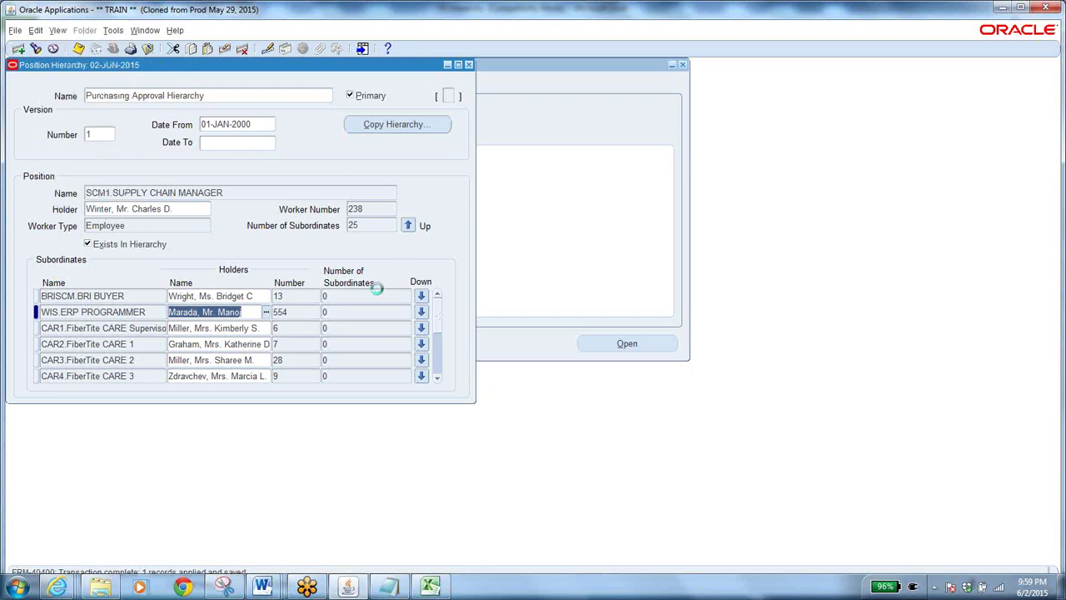
click(208, 351)
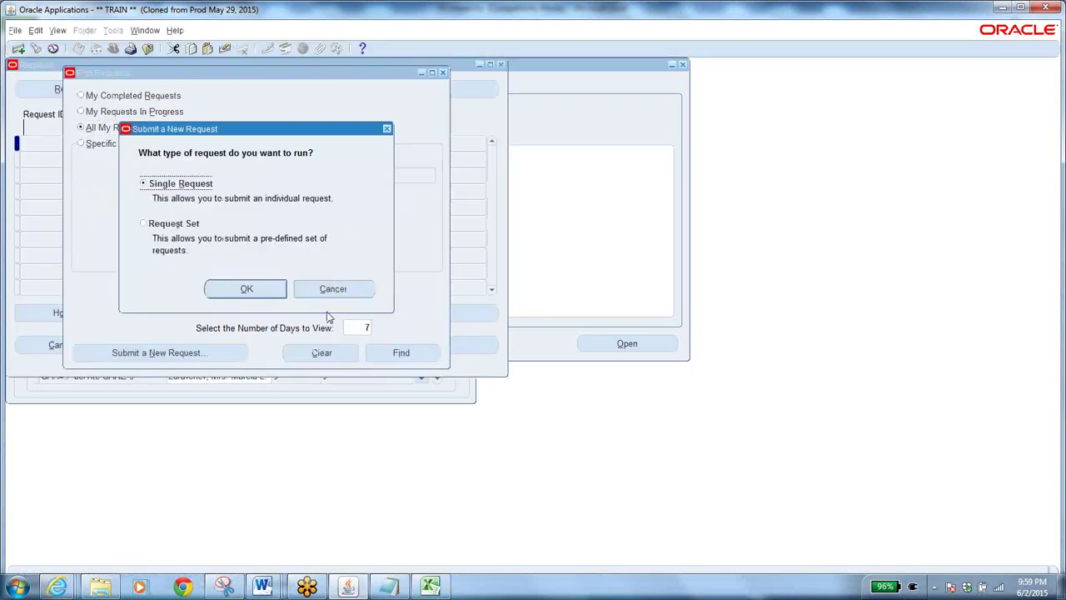
click(247, 290)
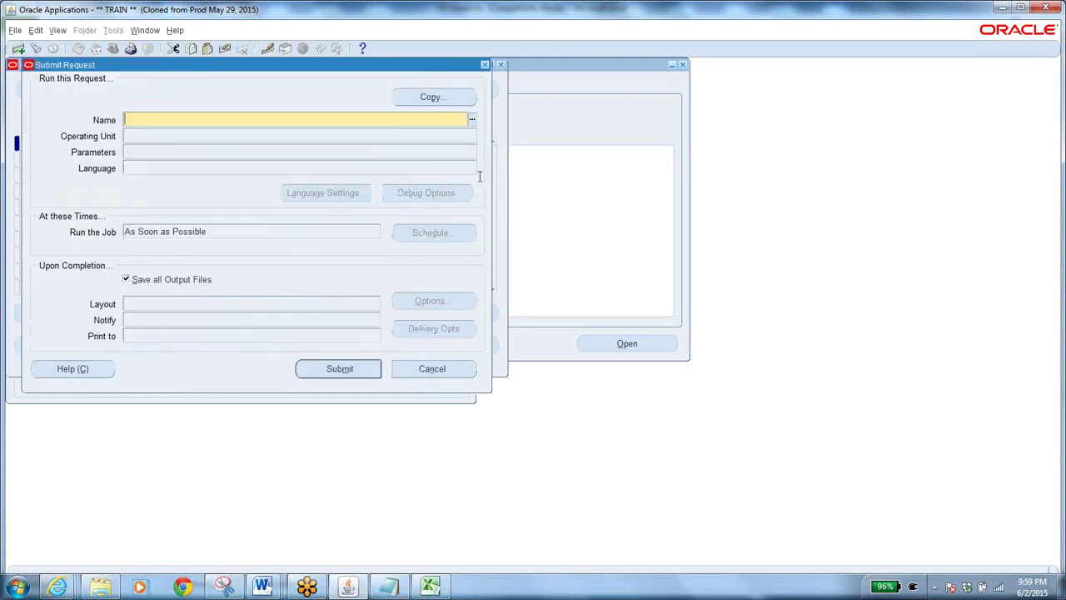
click(473, 121)
text(fi%)
click(337, 372)
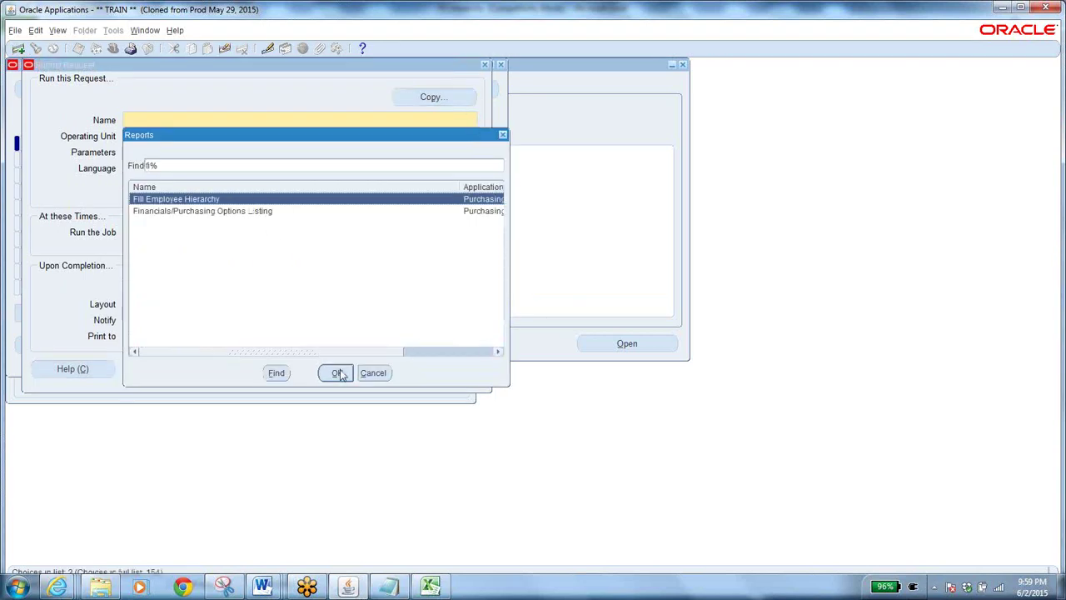
click(356, 370)
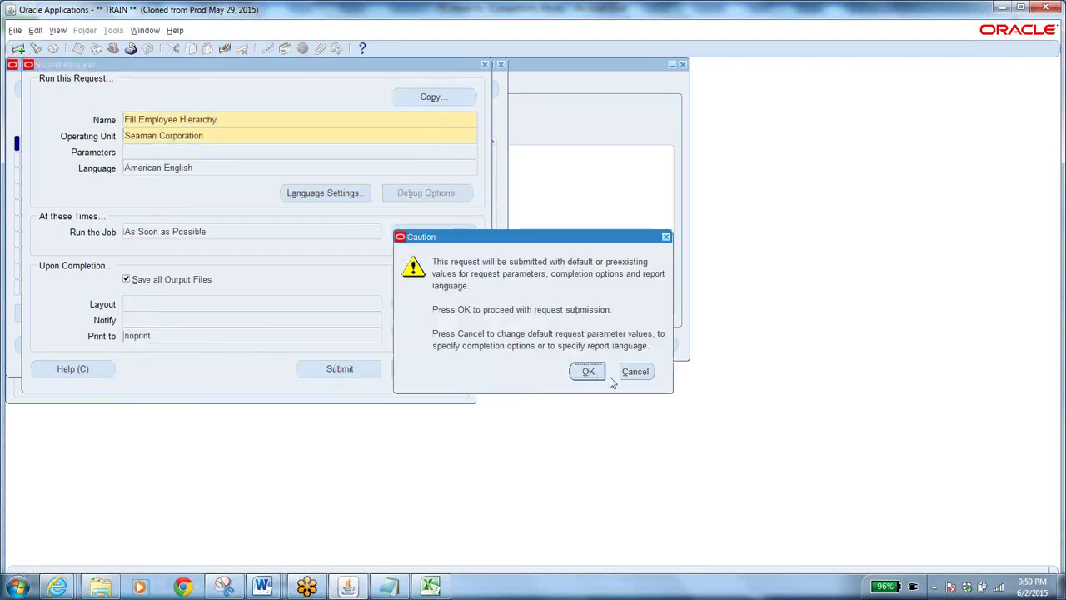
click(590, 371)
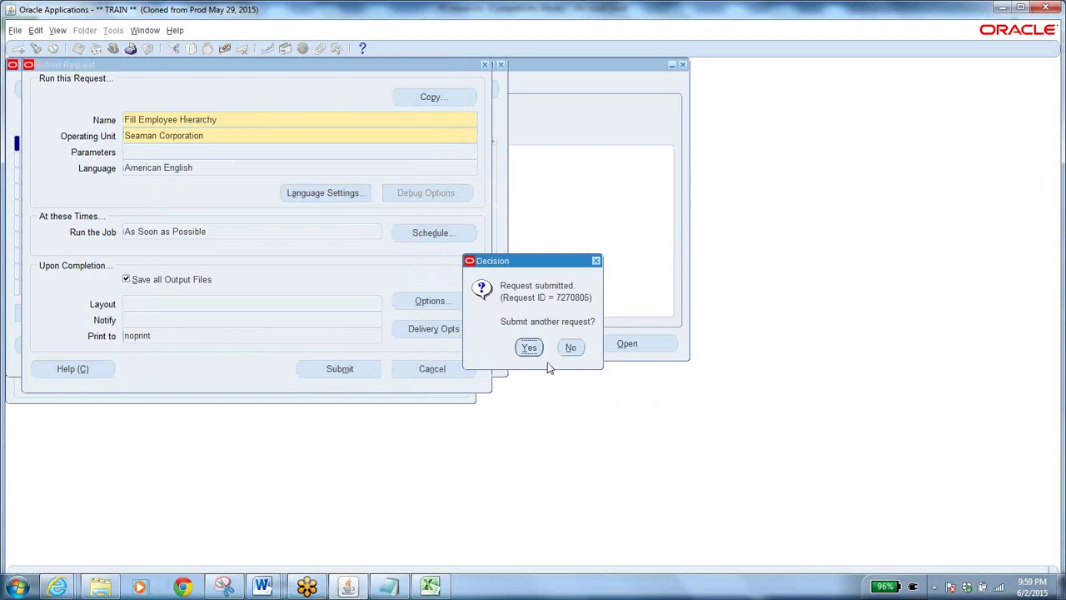
- Submit another request for Send Notifications for Purchasing Documents with the default settings and decline submitting any more
click(530, 348)
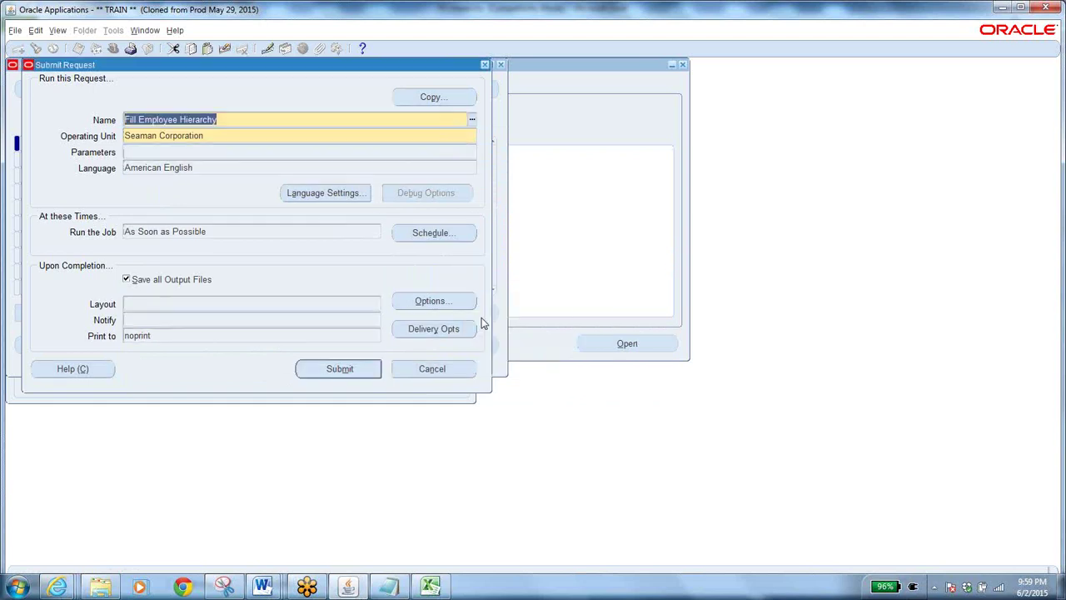
text(se)
key(Tab)
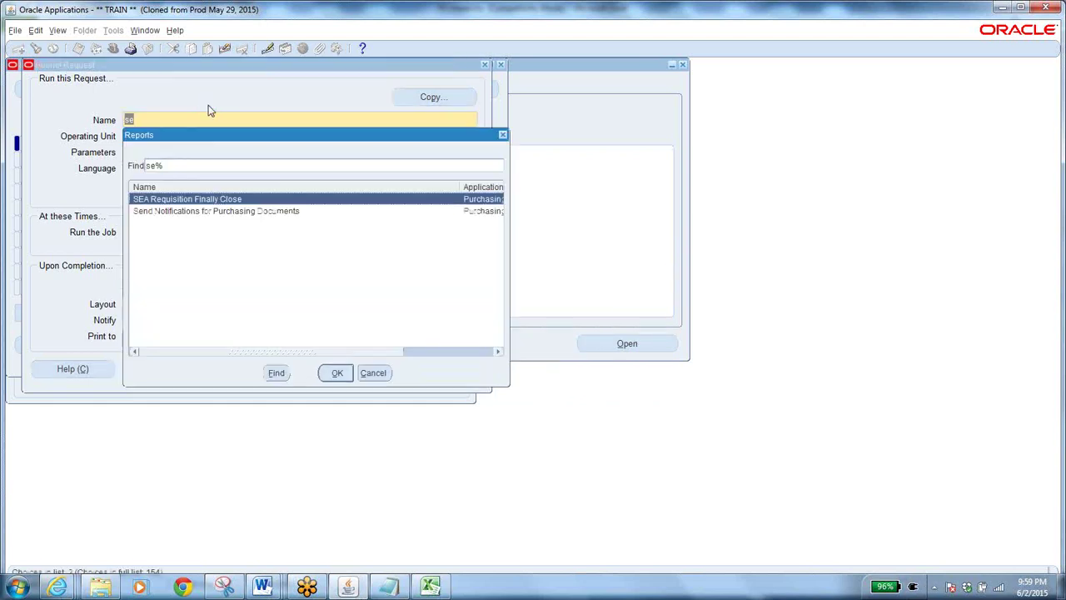
click(265, 212)
click(338, 372)
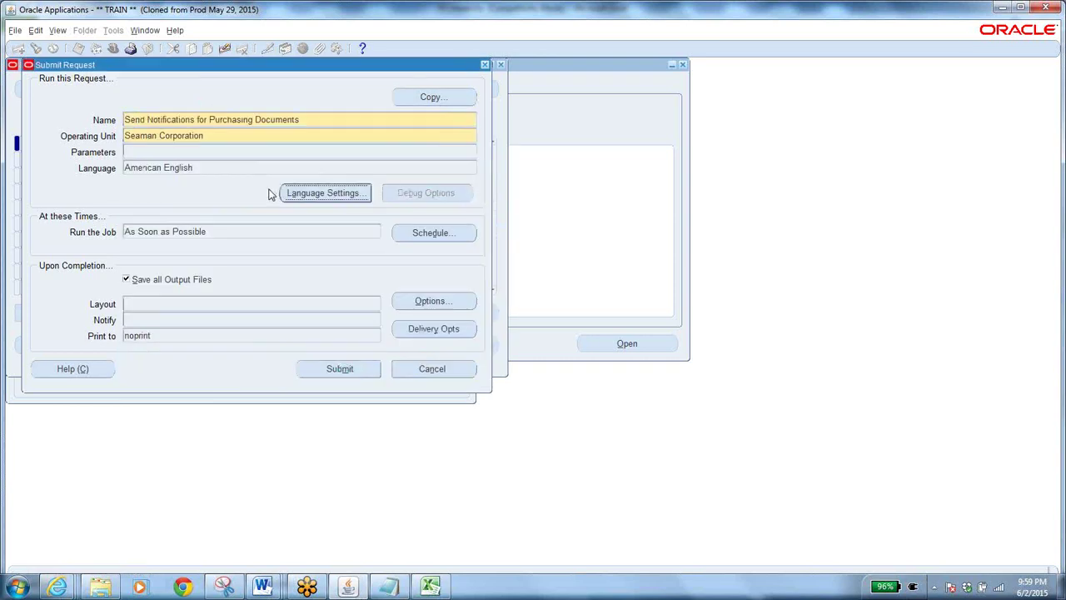
click(345, 368)
click(588, 372)
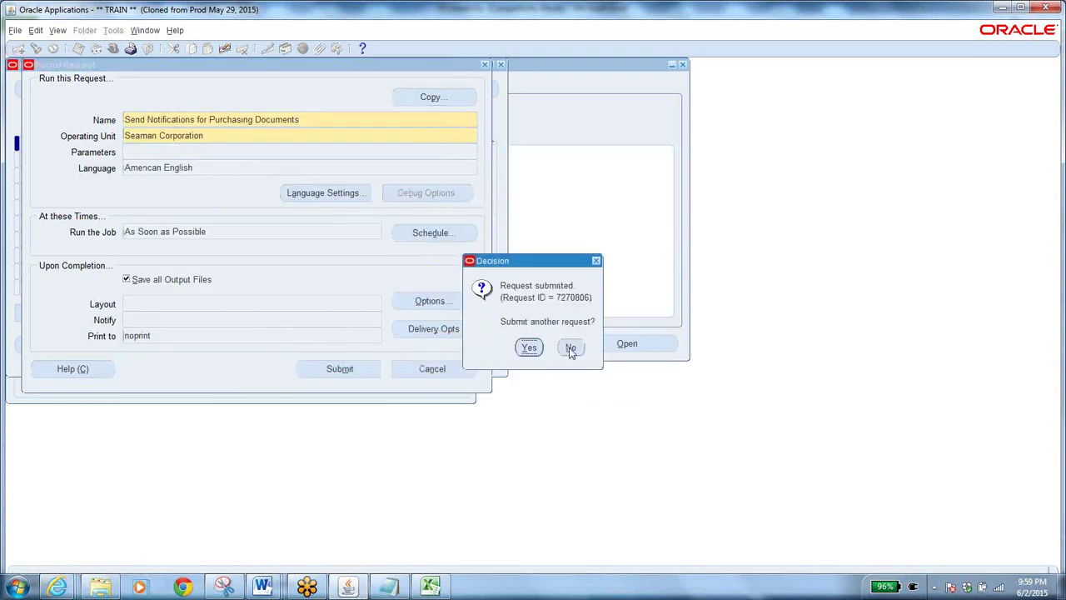
click(571, 349)
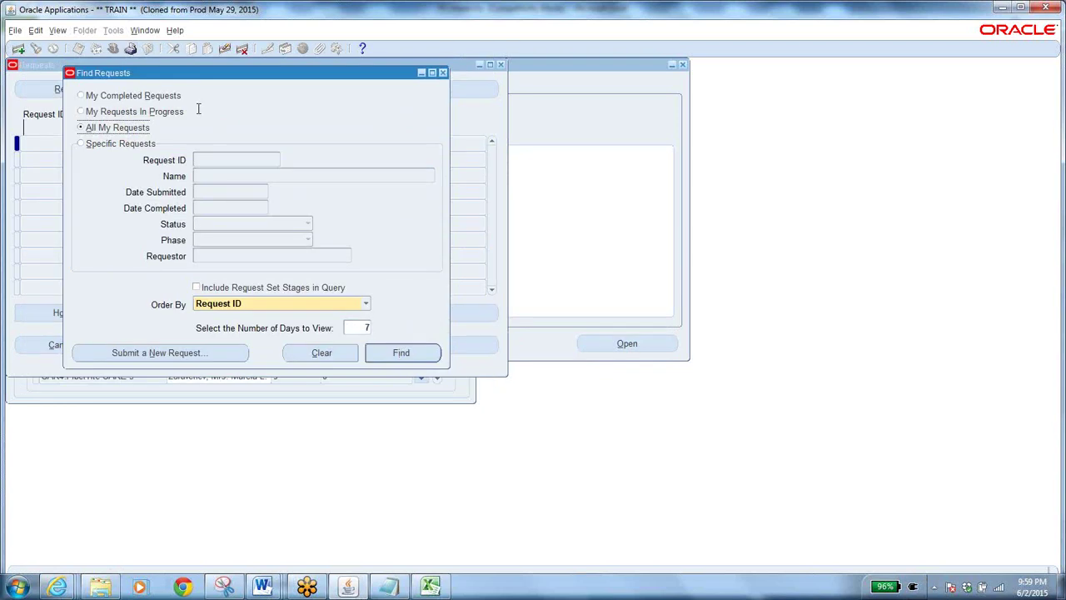
- Find all own requests, check the two submitted ones and refresh the status of Send Notifications for Purchasing Documents
click(399, 349)
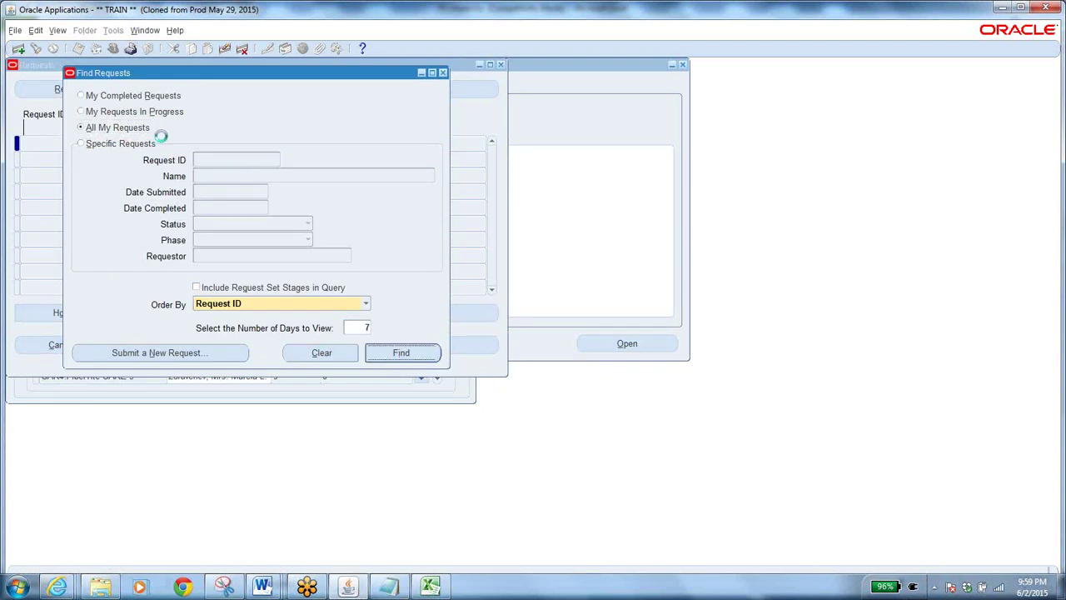
click(166, 165)
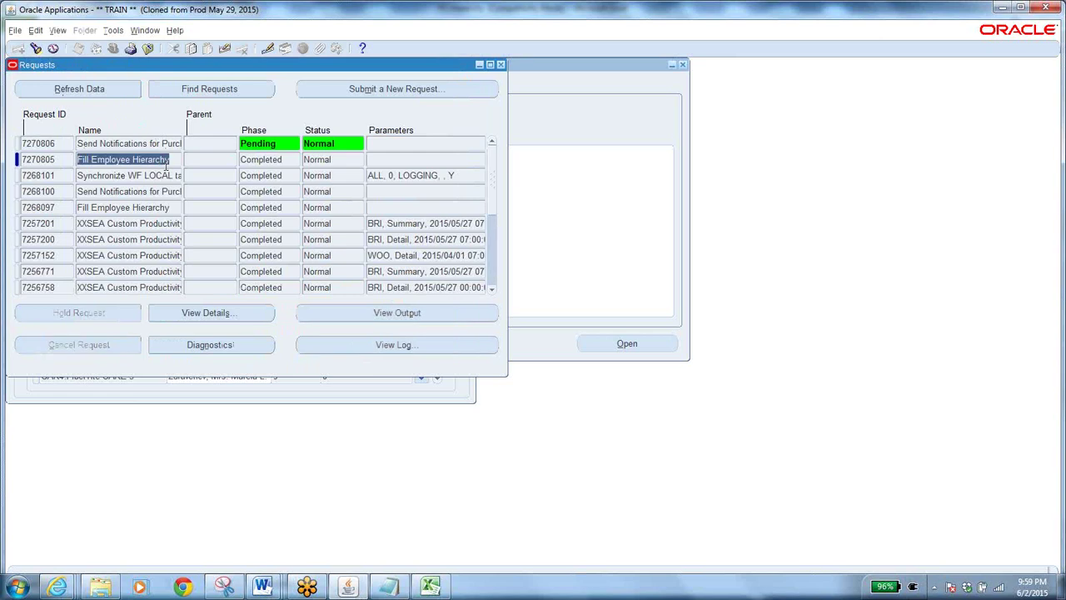
click(173, 143)
click(98, 89)
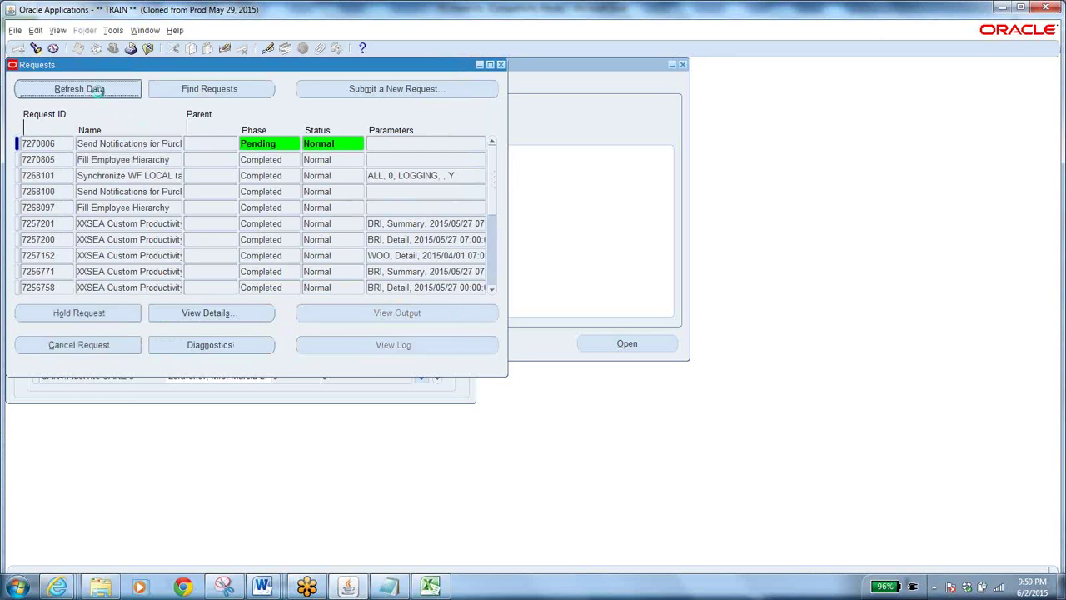
- Close the requests and position hierarchy forms and switch to the System Administrator responsibility
click(149, 49)
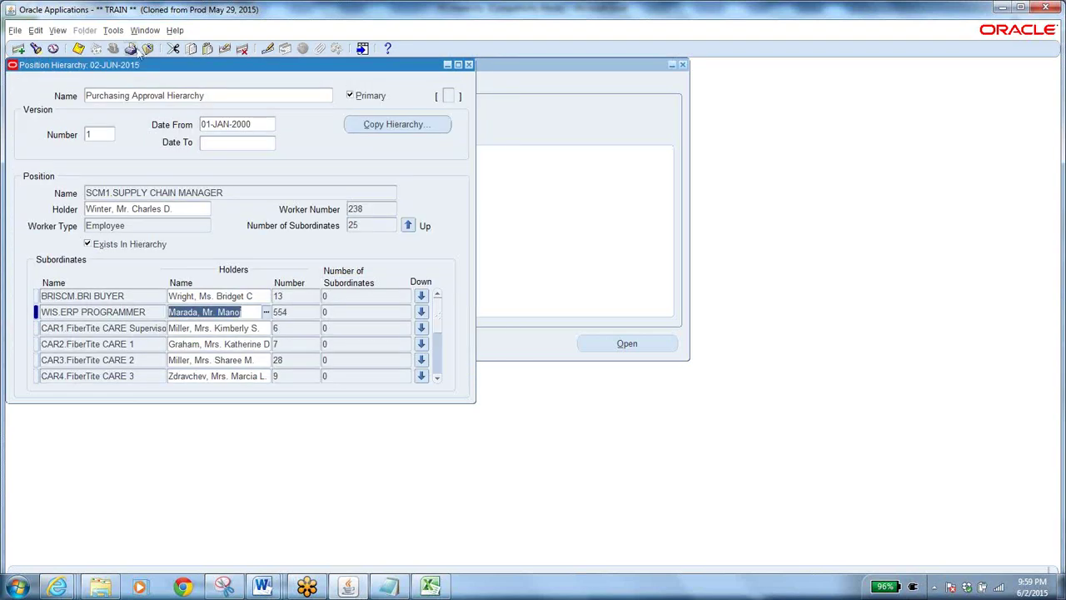
click(147, 49)
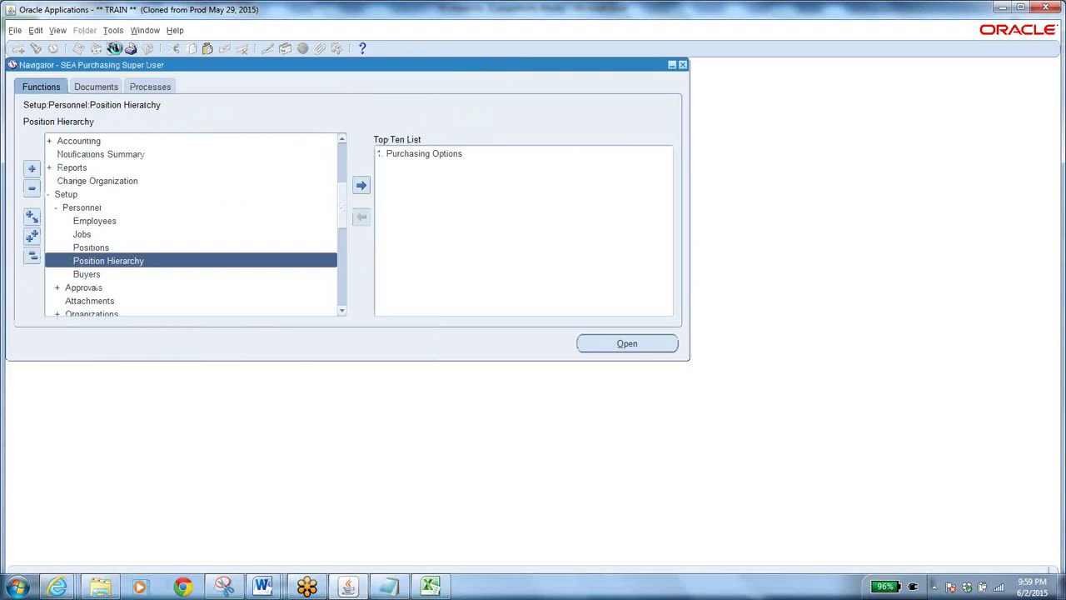
click(113, 49)
text(s%)
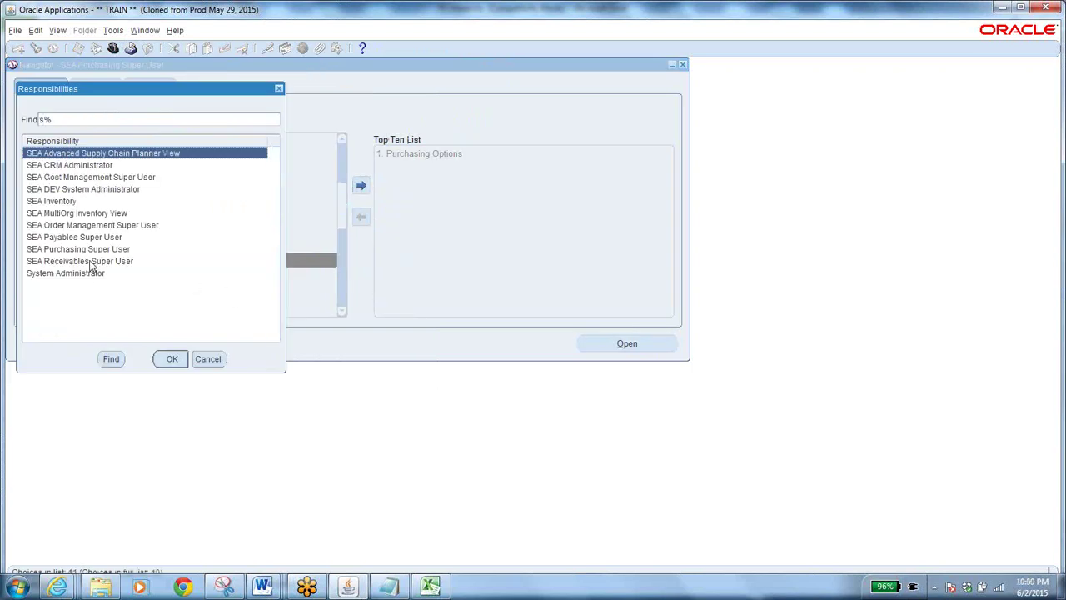
click(91, 273)
click(172, 359)
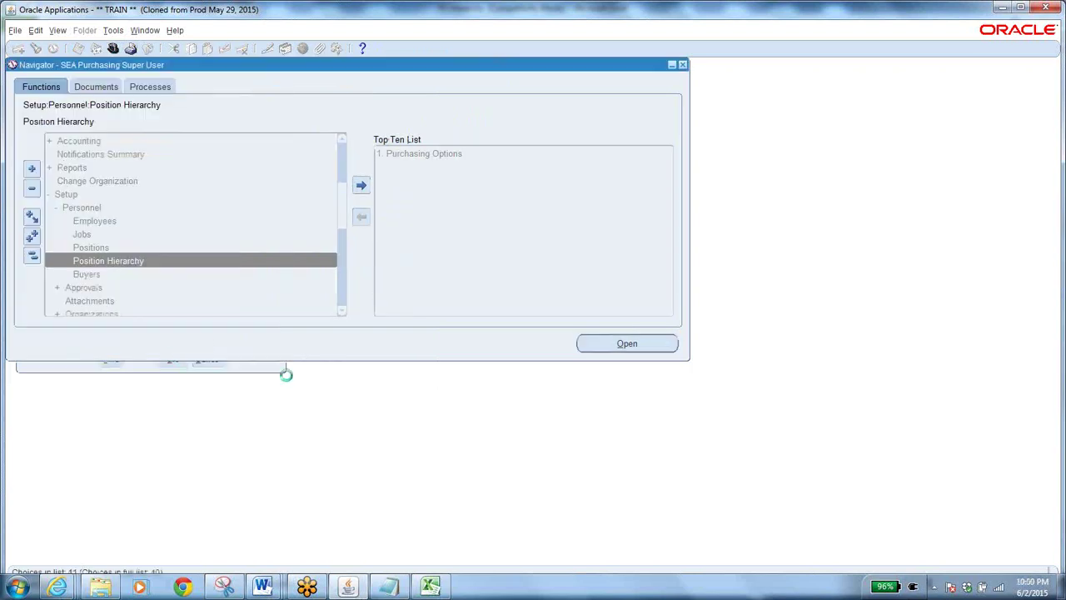
- Submit a single concurrent request for Synchronize WF LOCAL tables with the default parameters and decline submitting another
click(57, 30)
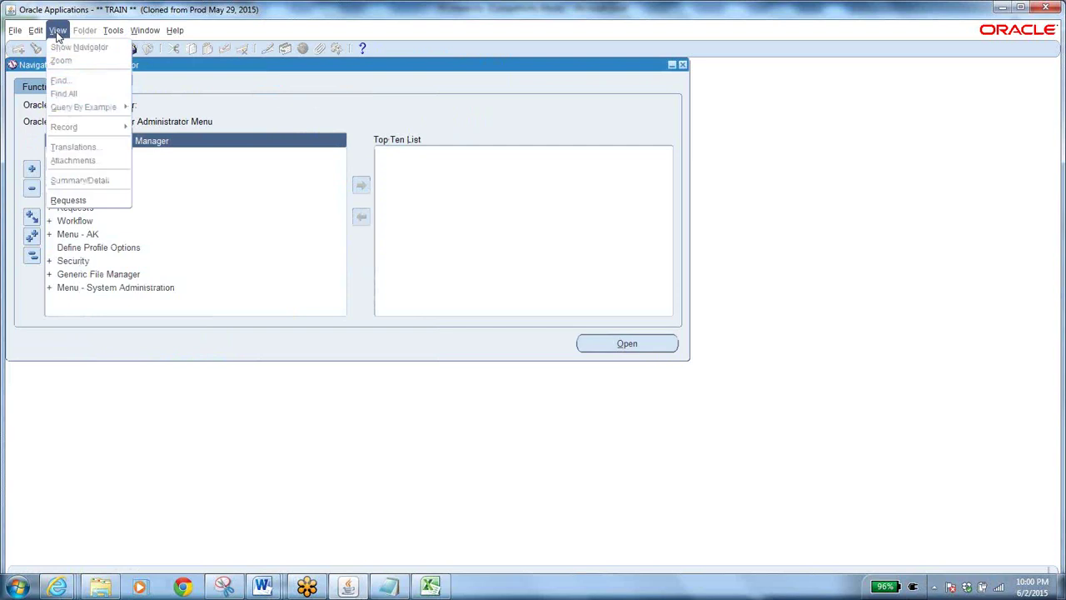
click(79, 200)
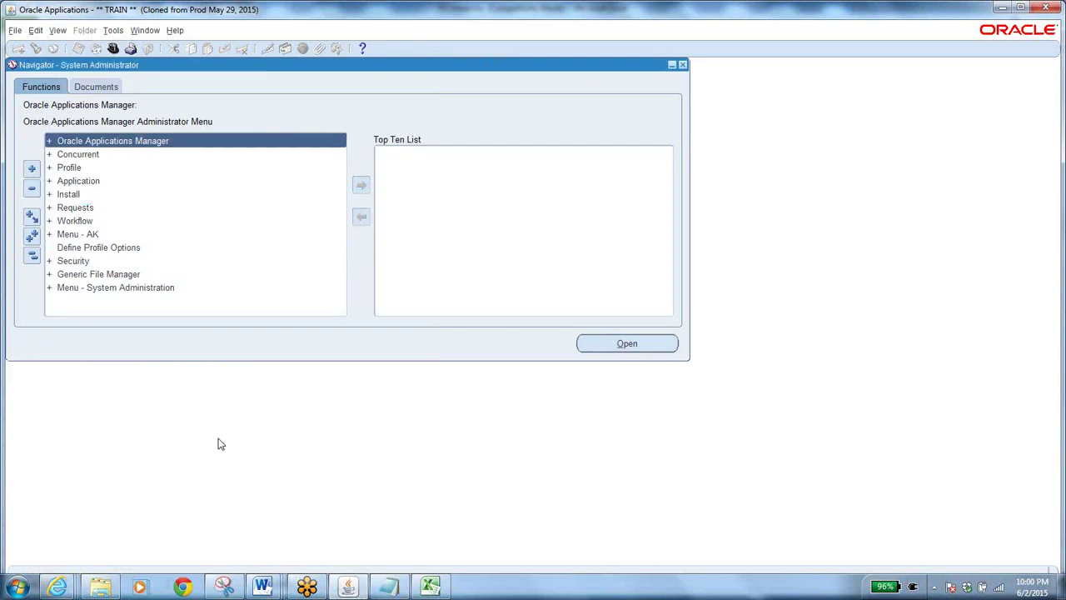
click(205, 359)
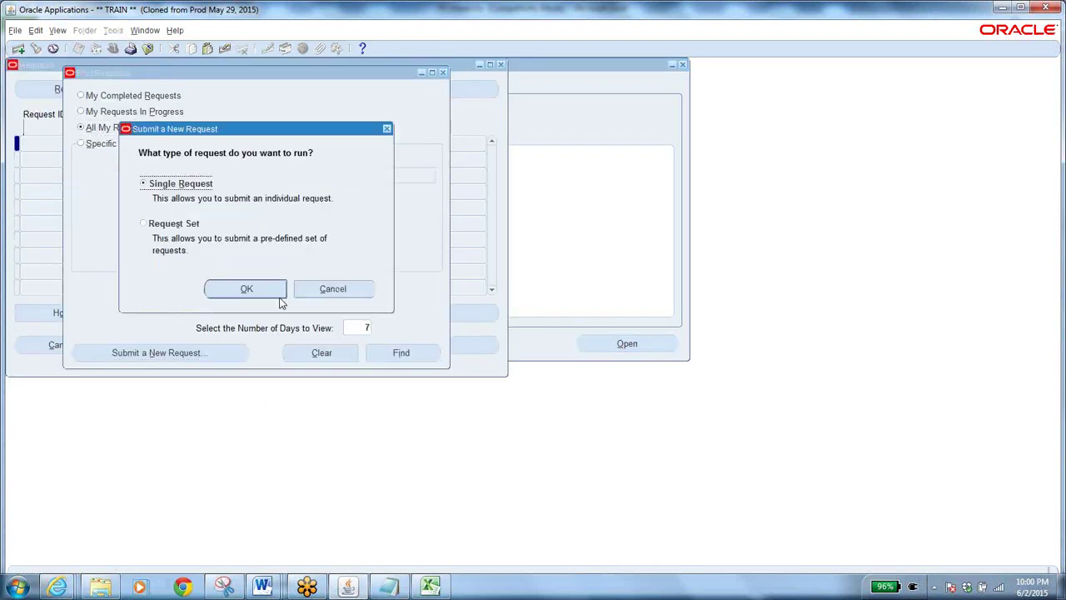
click(273, 295)
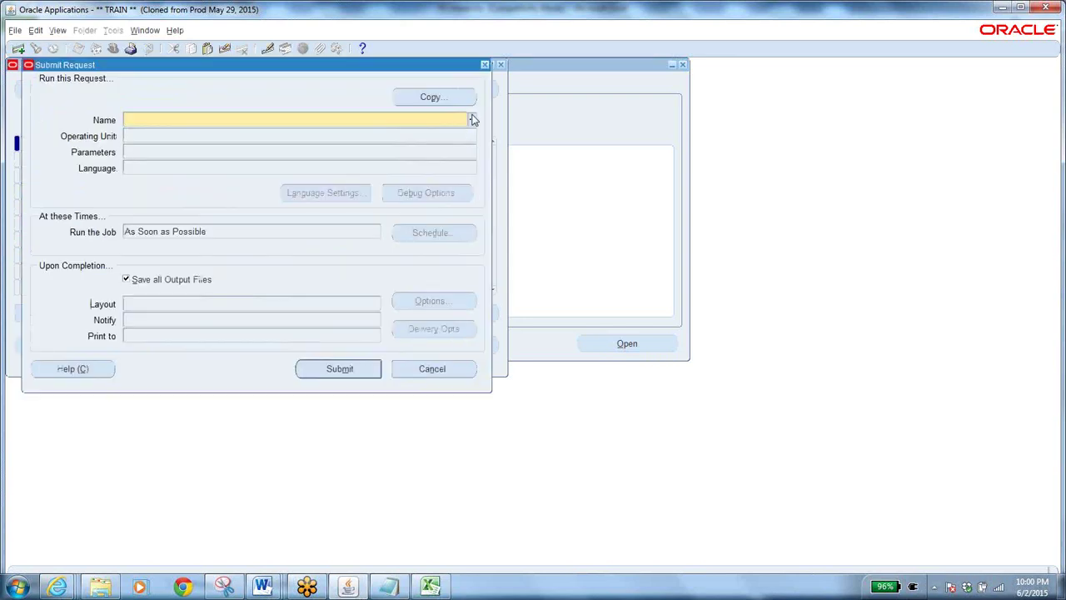
text(synchronize w%)
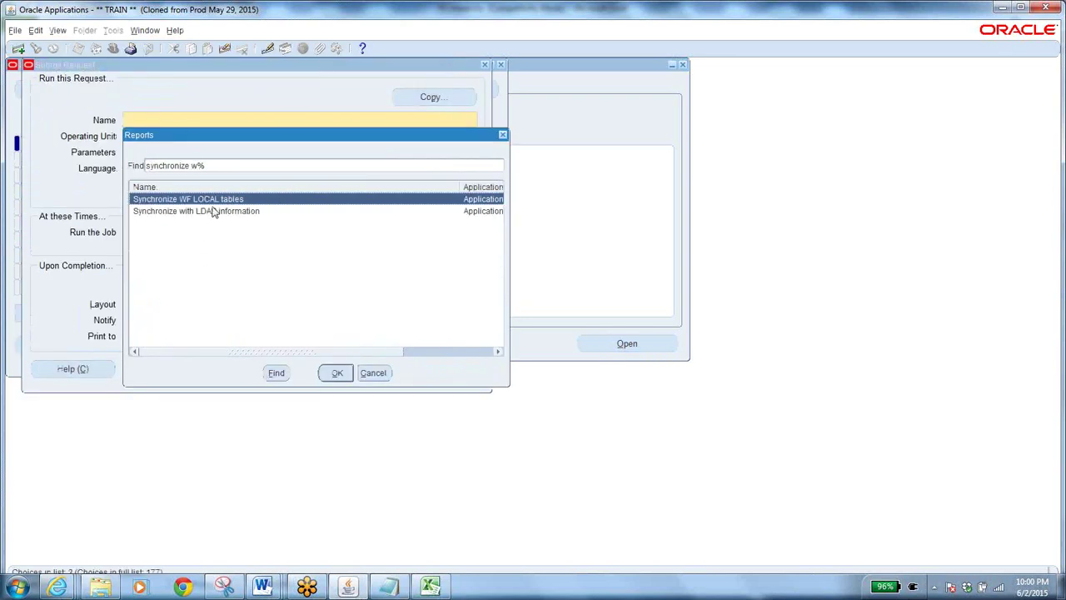
click(338, 373)
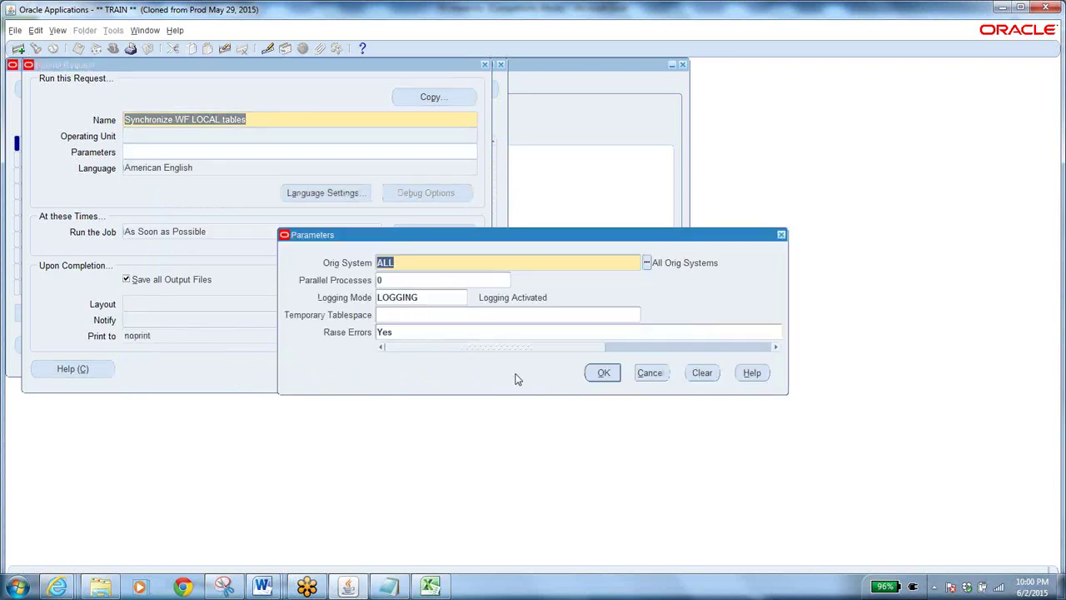
click(604, 373)
click(354, 368)
click(573, 349)
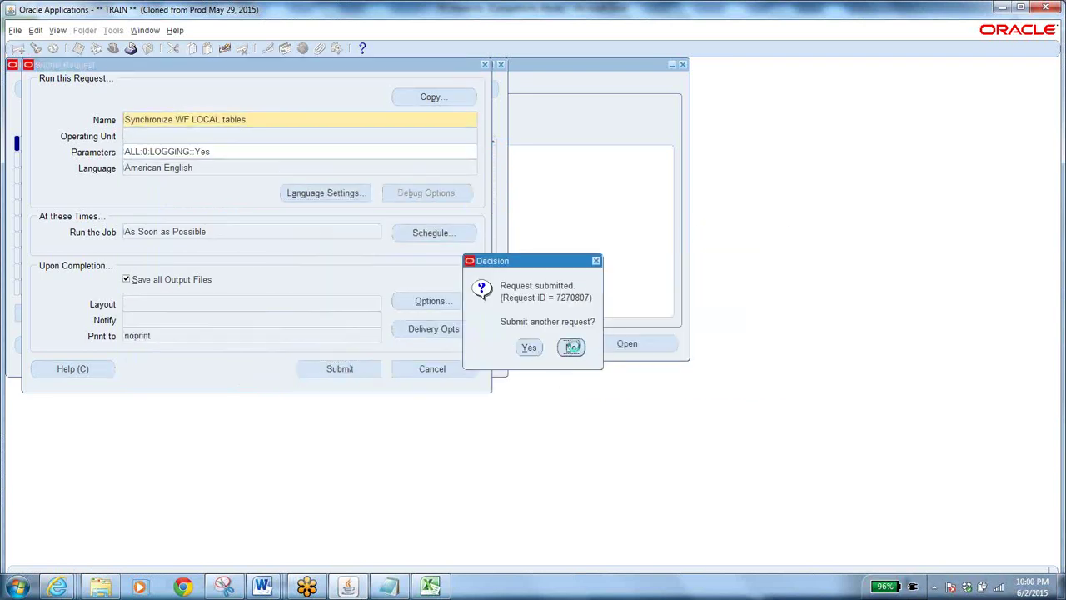
- Find all own requests, refresh the data, check the status of the three newly submitted requests and close the list
click(389, 350)
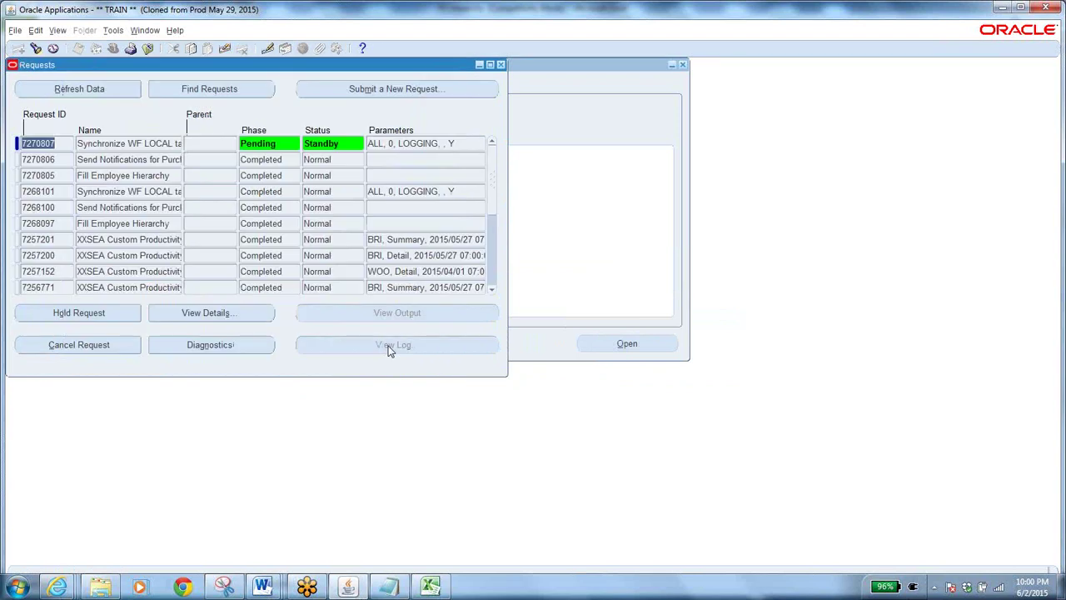
click(70, 90)
click(71, 90)
click(133, 160)
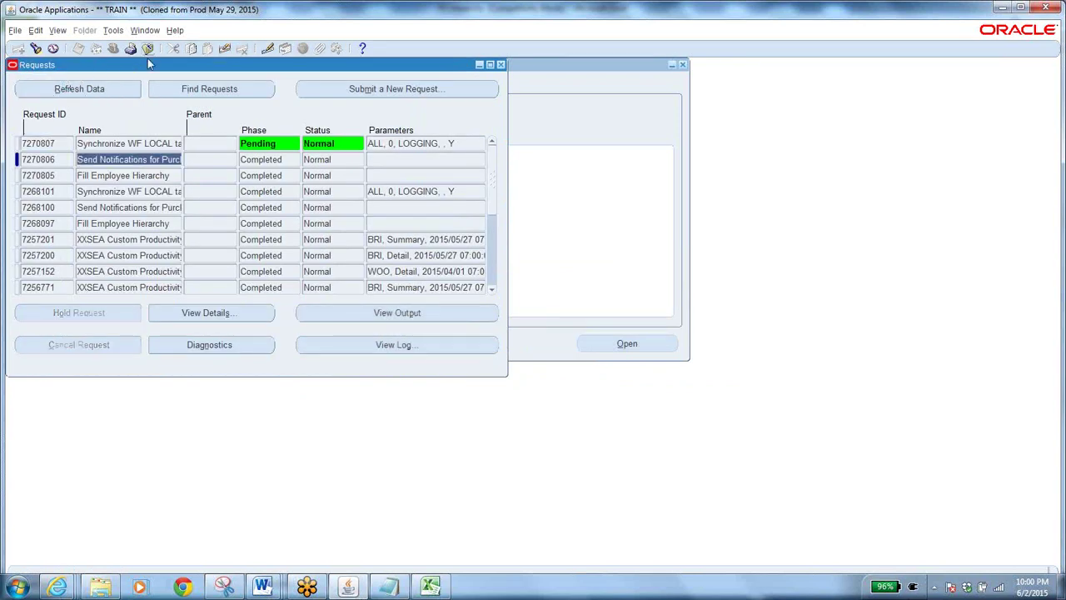
click(143, 176)
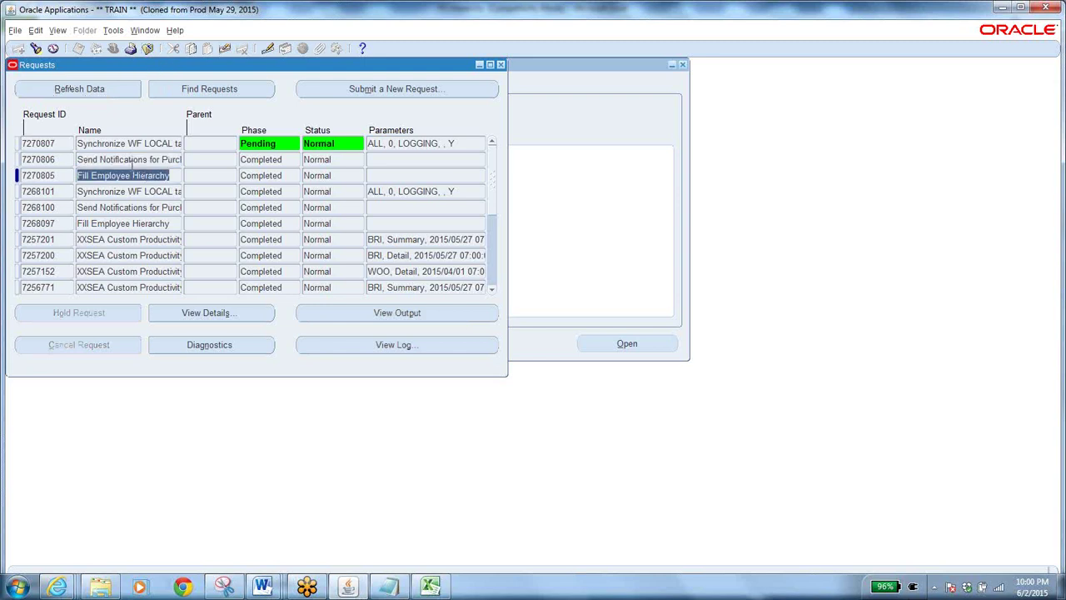
click(162, 160)
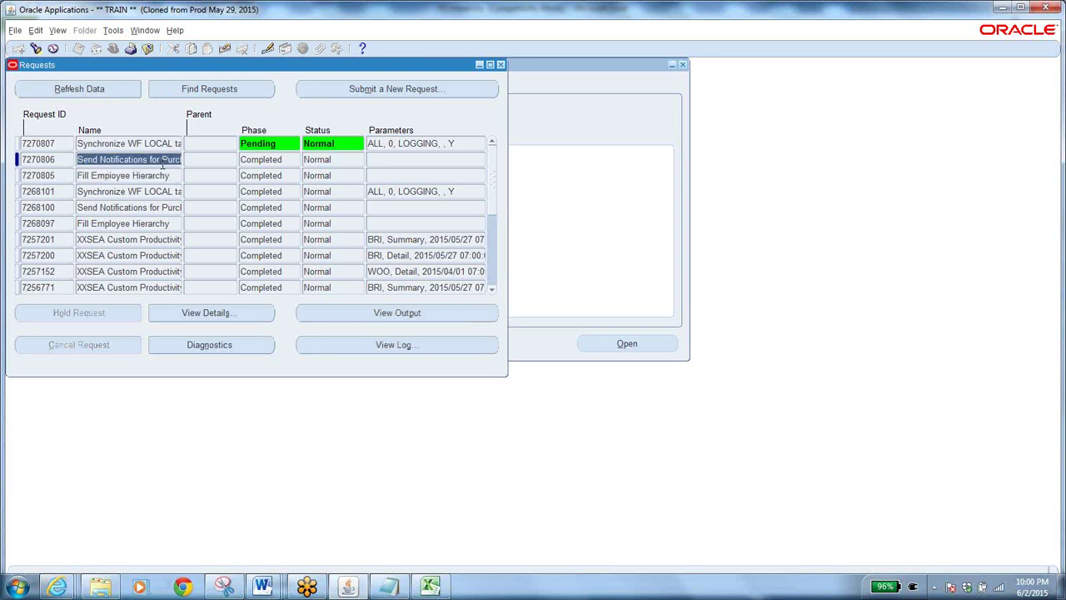
click(126, 144)
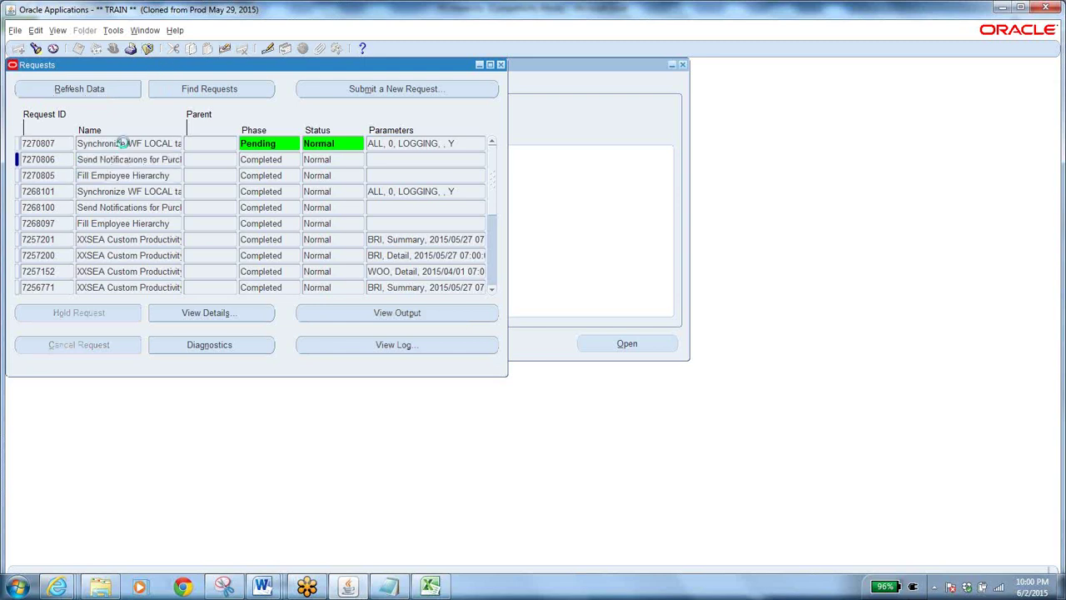
click(149, 49)
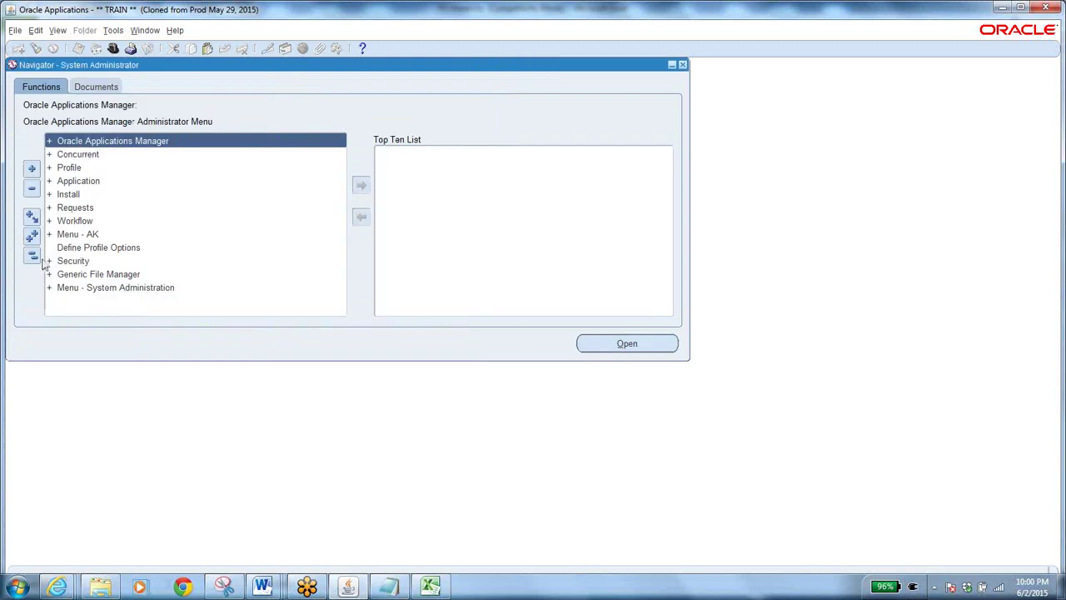
- Look up the PO number on the line above WIS.ERP PROGRAMMER in the Notepad notes and return to Oracle Applications
click(397, 587)
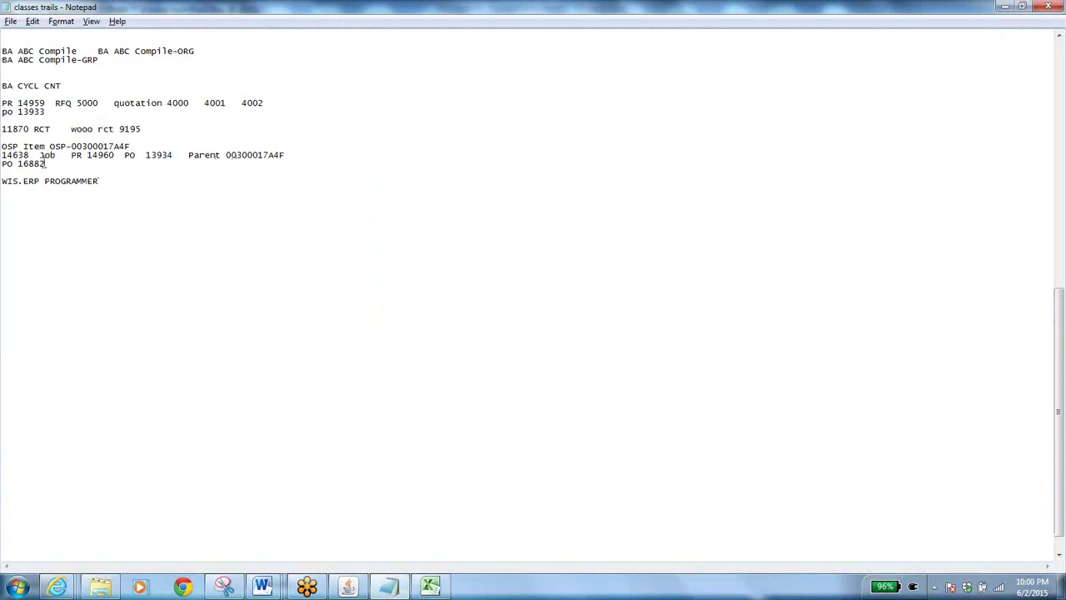
drag(46, 163, 19, 163)
click(349, 588)
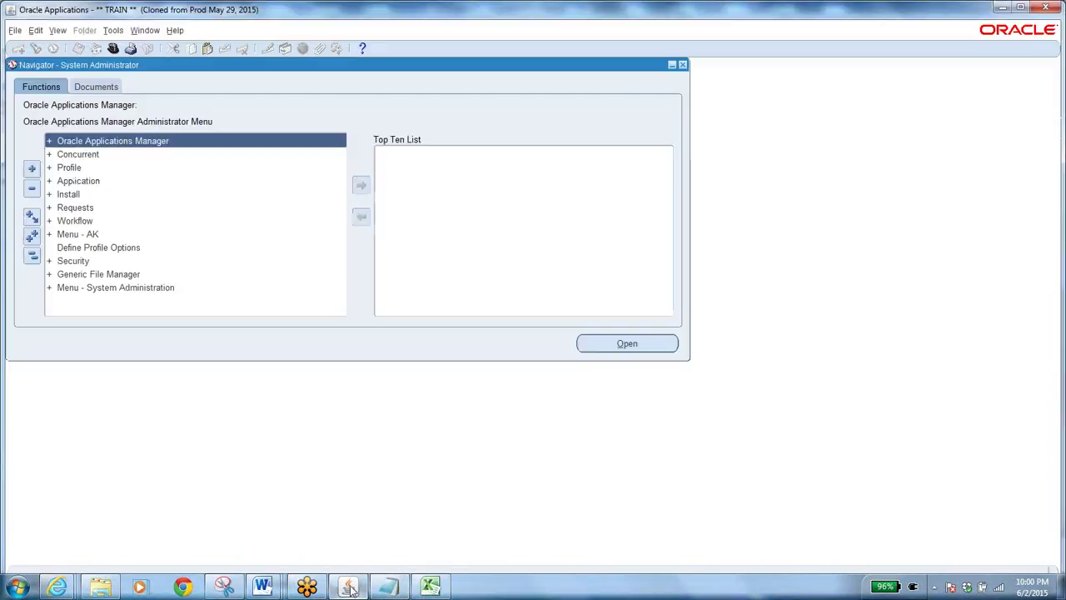
- Switch to the SEA Purchasing Super User responsibility and open the Purchase Order Summary search form
click(113, 48)
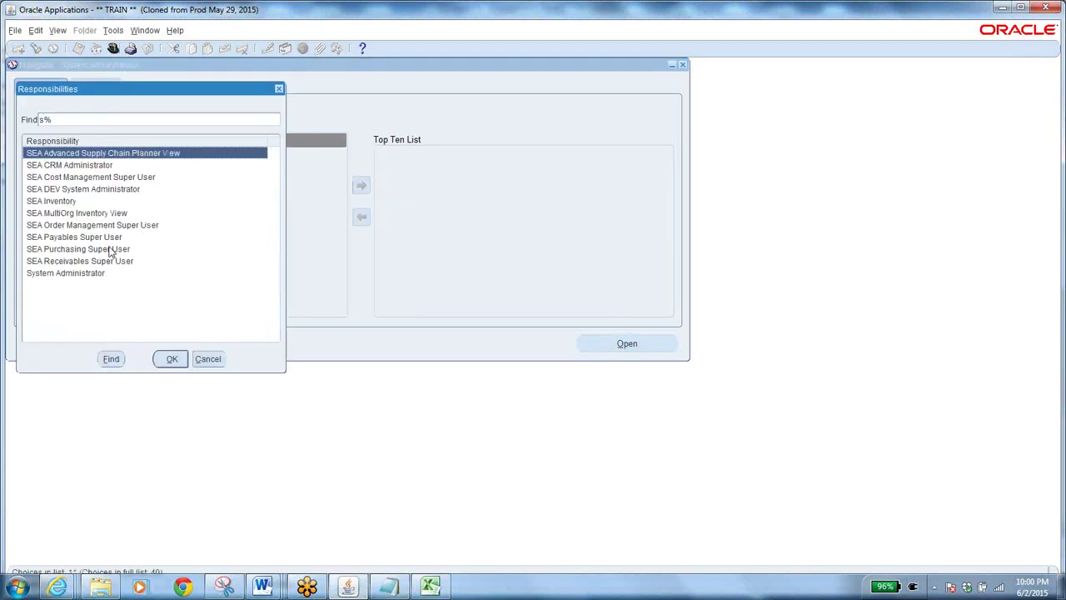
click(113, 249)
click(170, 359)
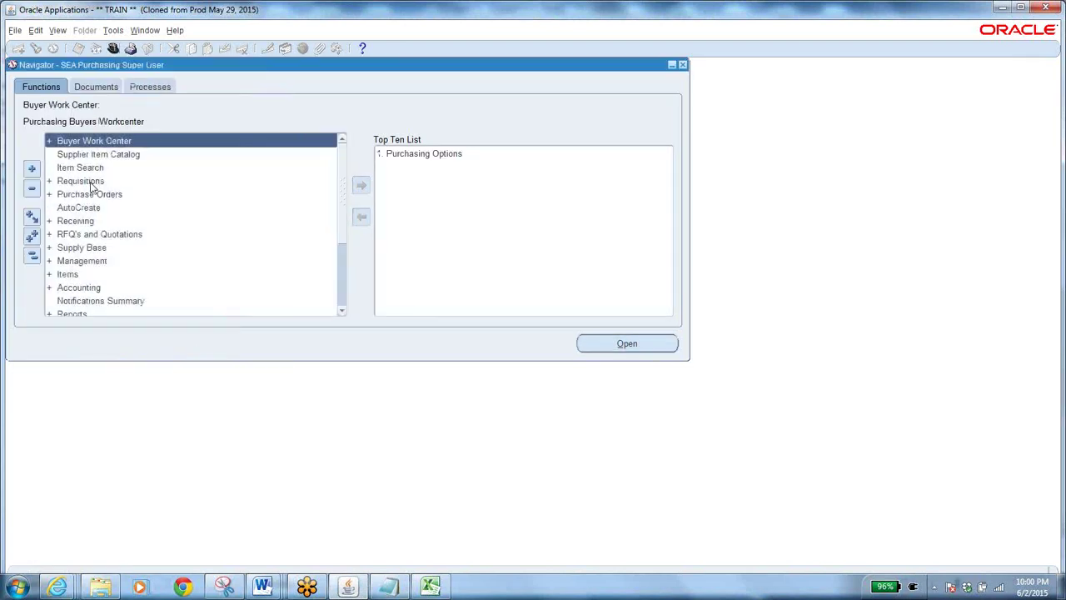
click(81, 193)
double_click(81, 193)
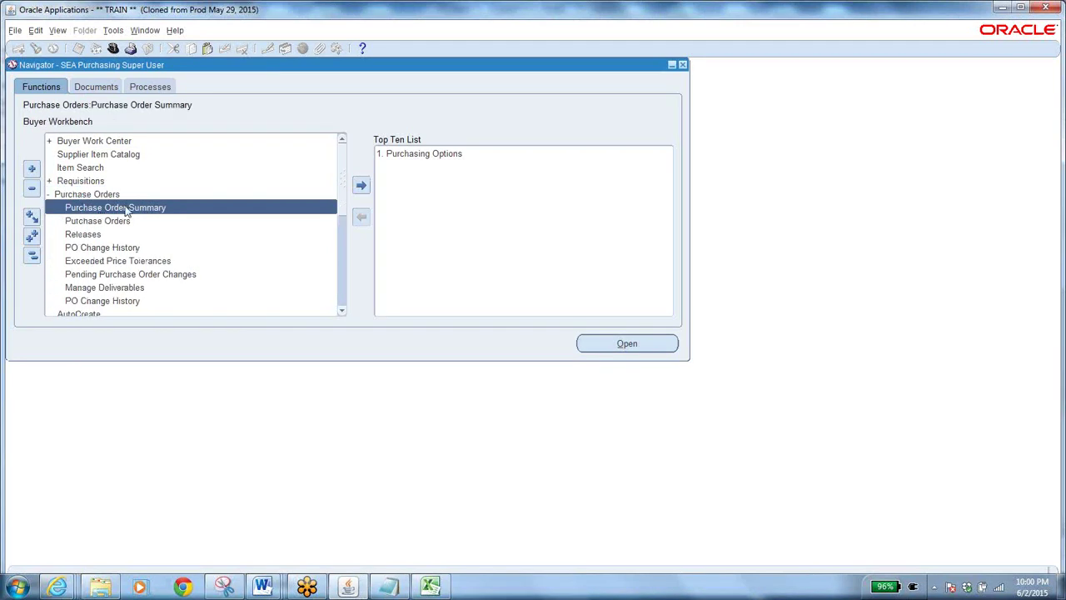
double_click(143, 210)
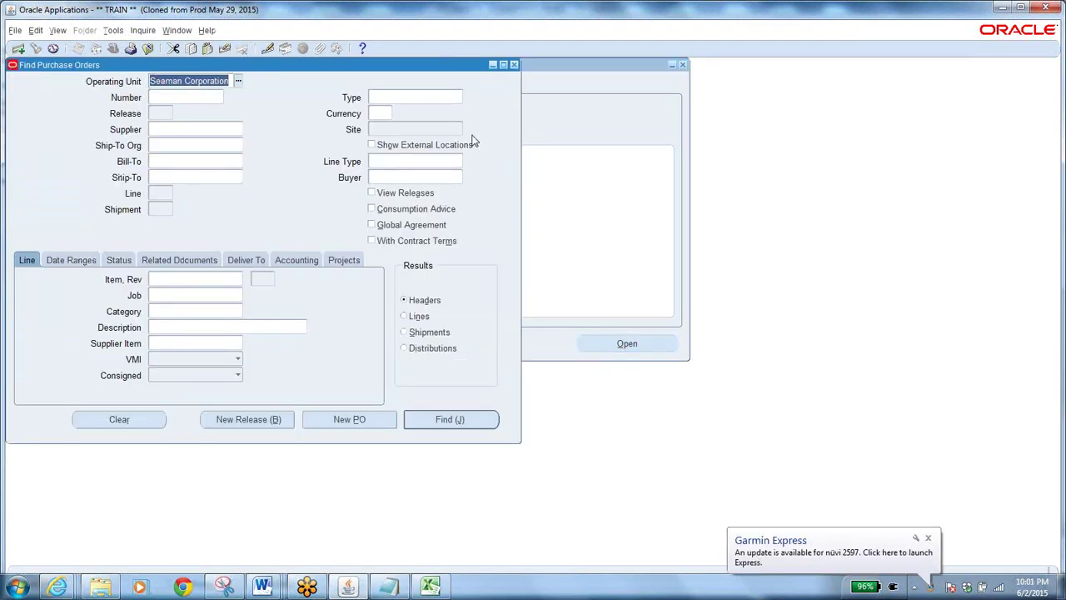
- Clear the search criteria, find the noted PO number in the Seaman Corporation operating unit, and open that purchase order
click(131, 424)
text(16882)
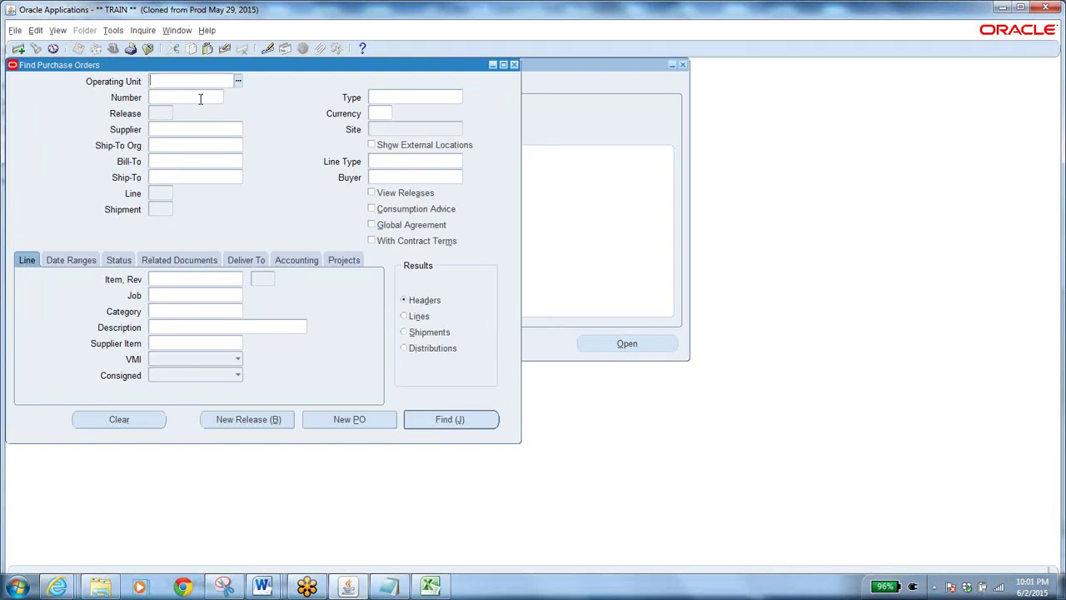
text(s)
key(Tab)
text(16882)
key(Tab)
click(437, 420)
click(463, 325)
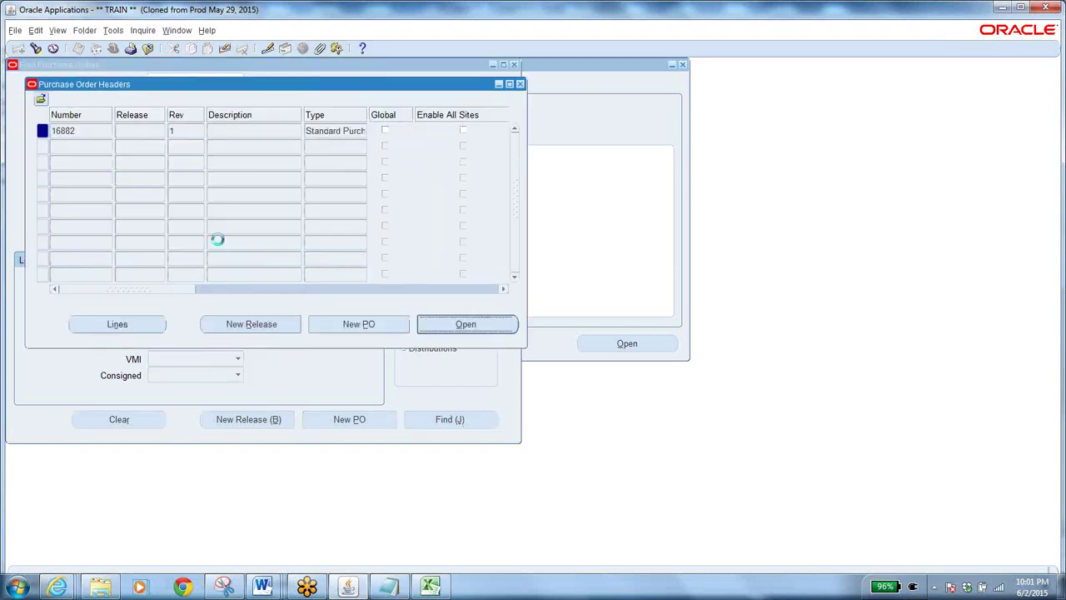
- Check the purchase order's status and submit it for approval with the default approval options
click(384, 143)
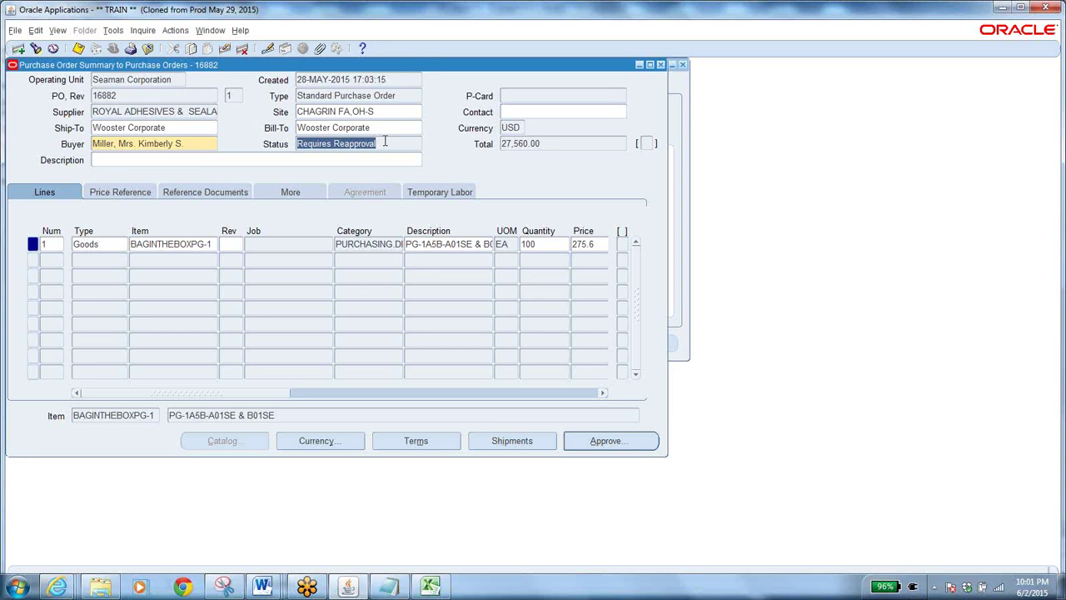
click(609, 441)
click(330, 405)
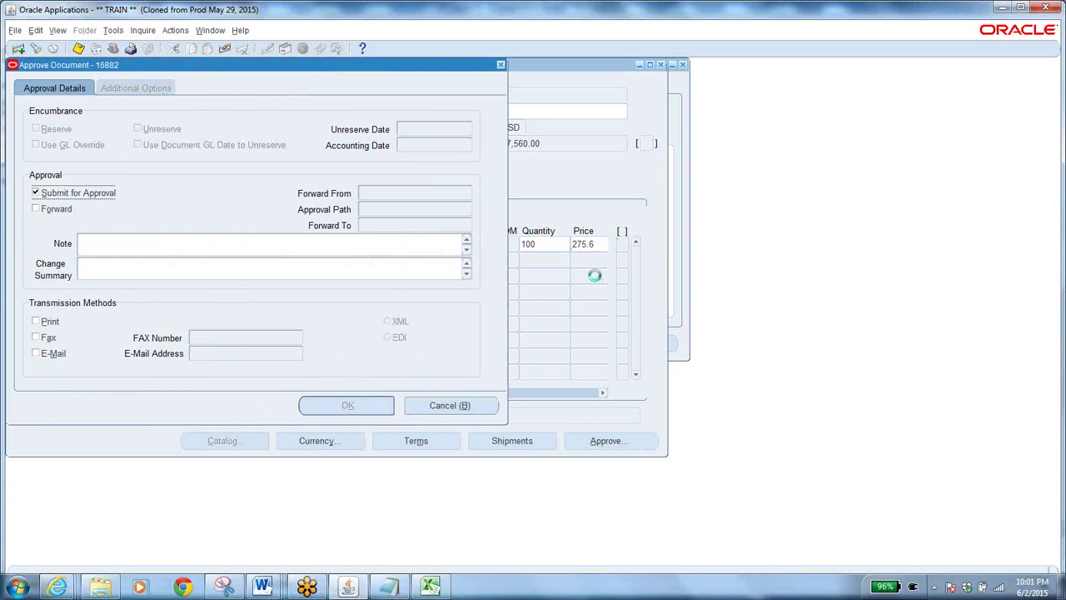
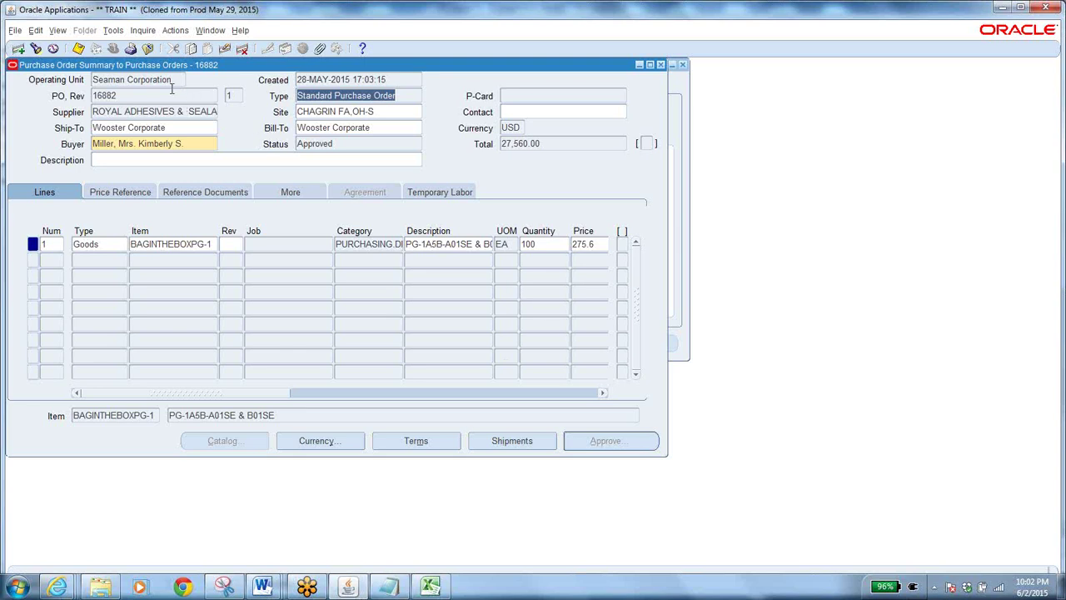
double_click(125, 94)
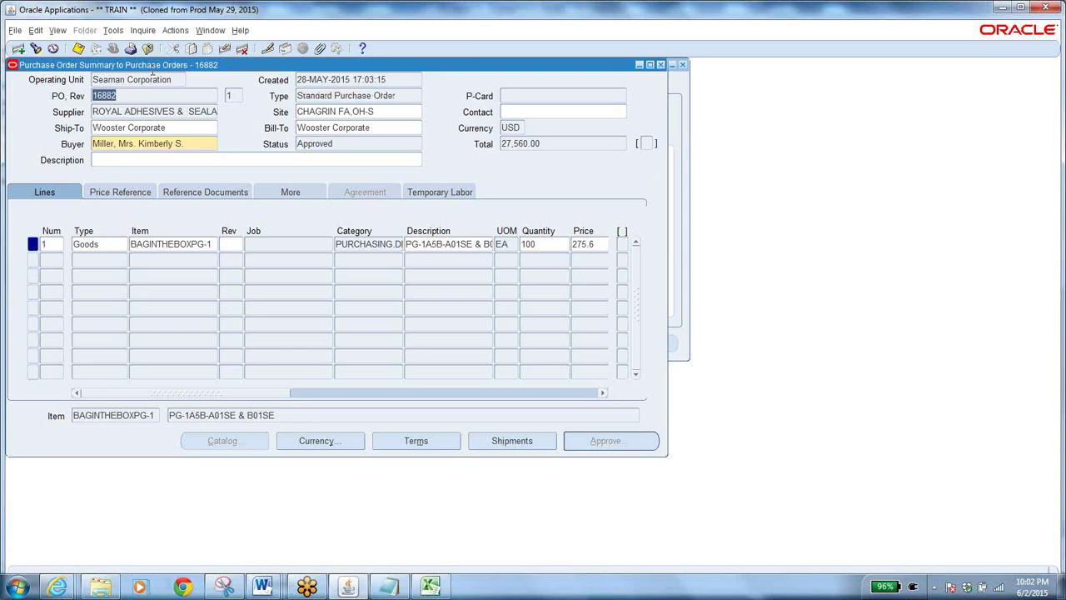
- Return to the purchase order search, find the same order with Shipments as the result type, and examine its shipments and amounts
click(662, 64)
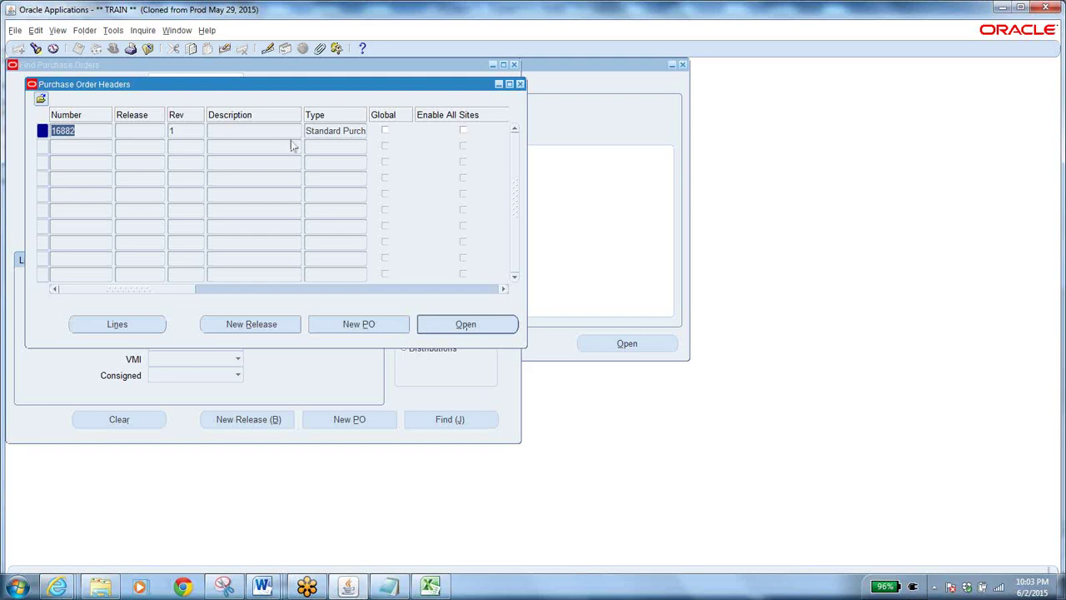
drag(408, 93, 599, 184)
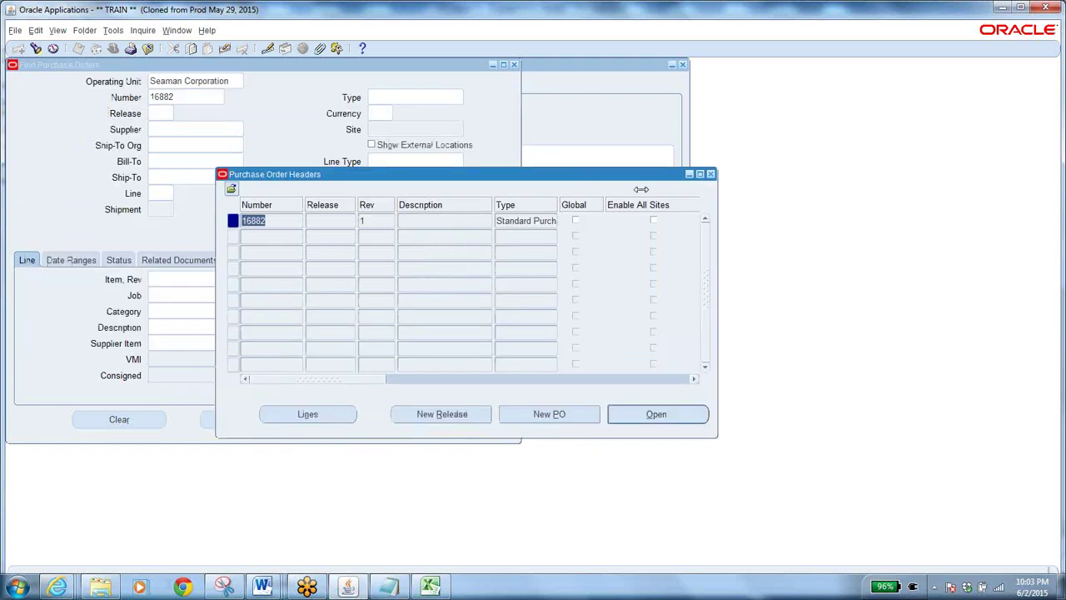
click(711, 175)
click(194, 99)
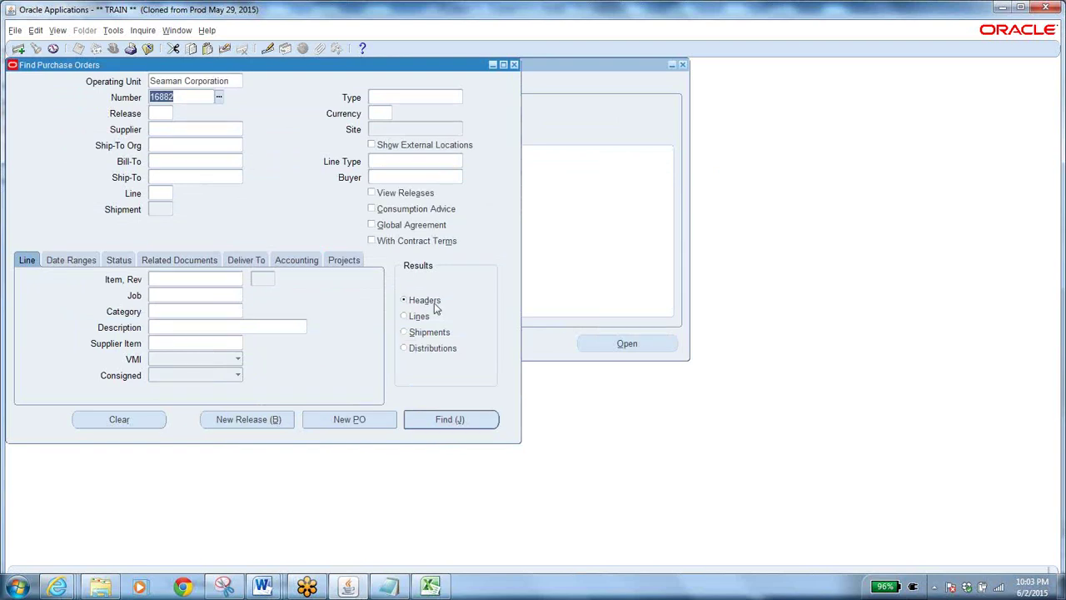
click(405, 332)
click(455, 421)
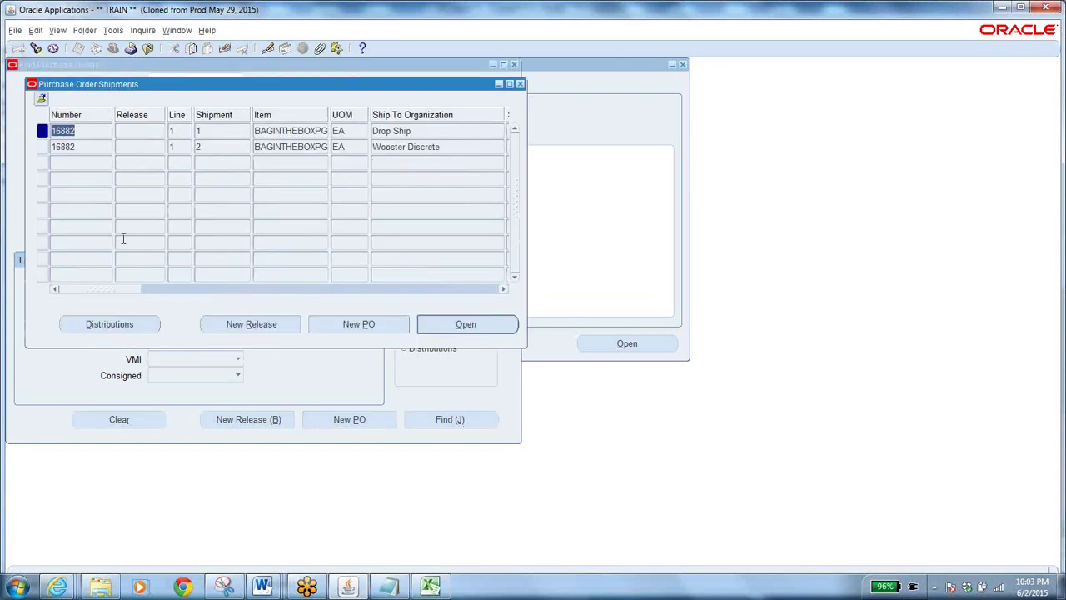
click(306, 131)
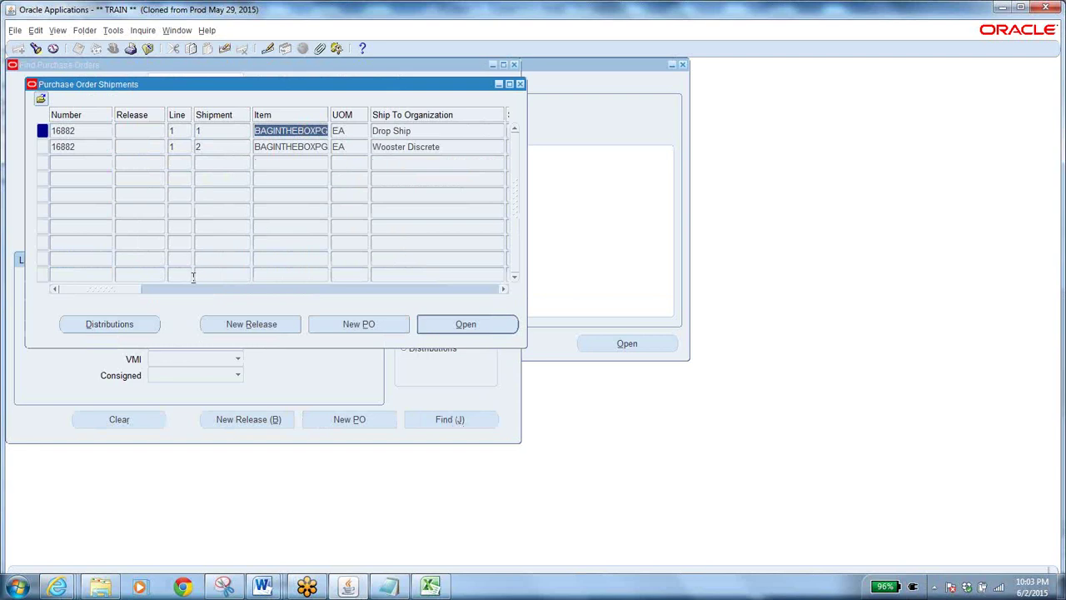
drag(130, 288, 147, 291)
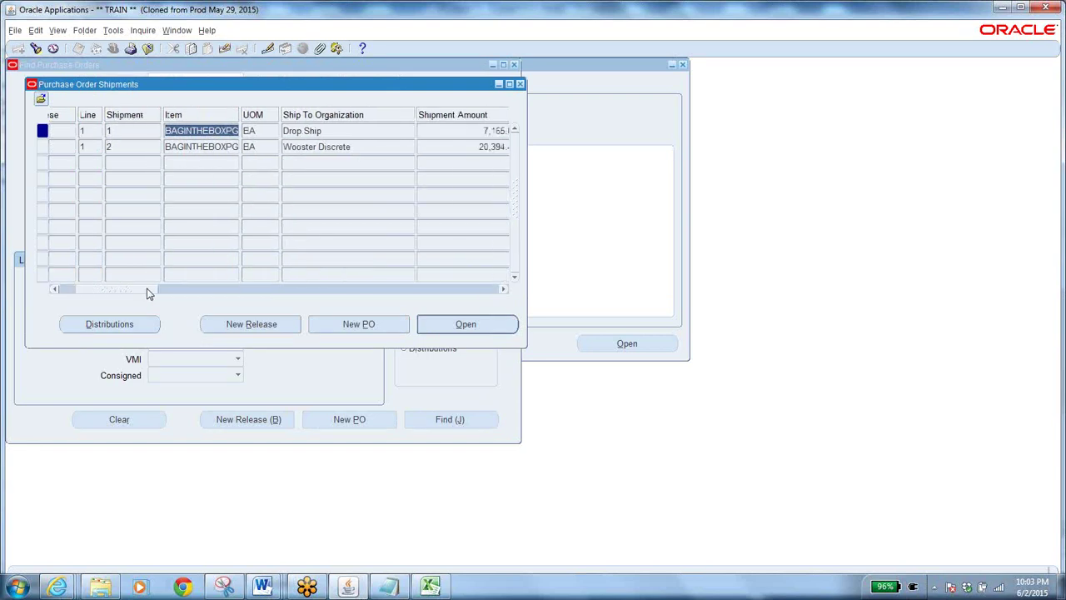
- Examine both shipment lines' ship-to organizations, quantities, supplier, authorization status and invoice match, and close the shipments window
click(339, 131)
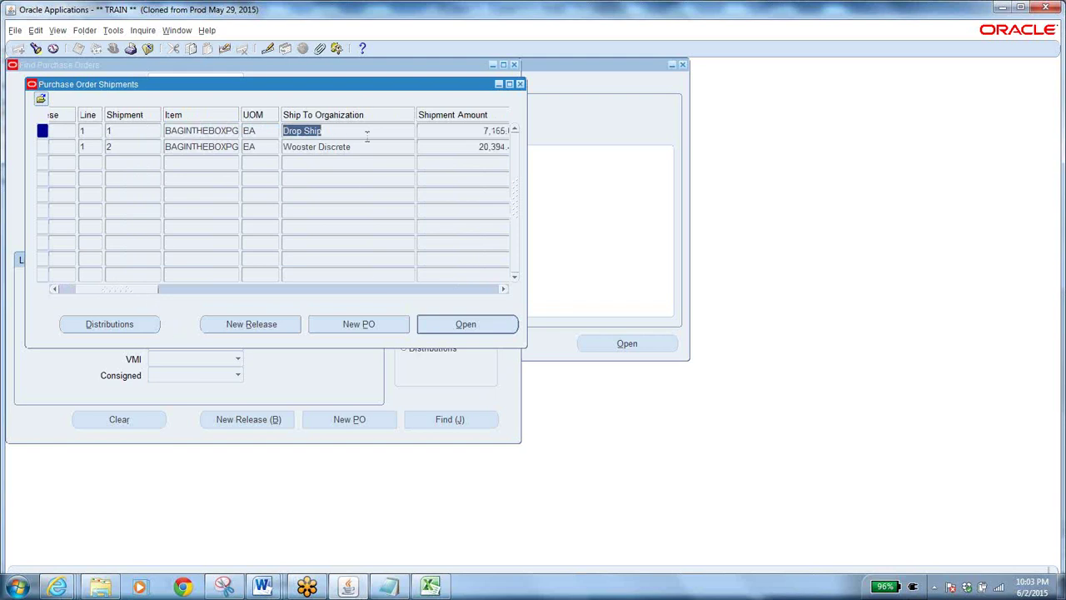
click(369, 146)
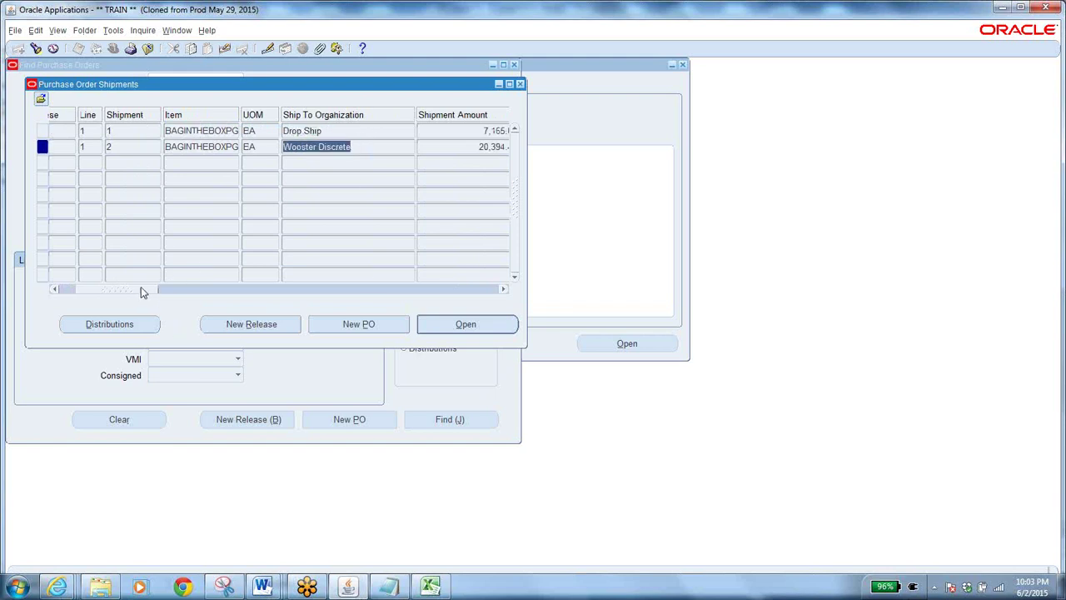
drag(139, 292, 235, 307)
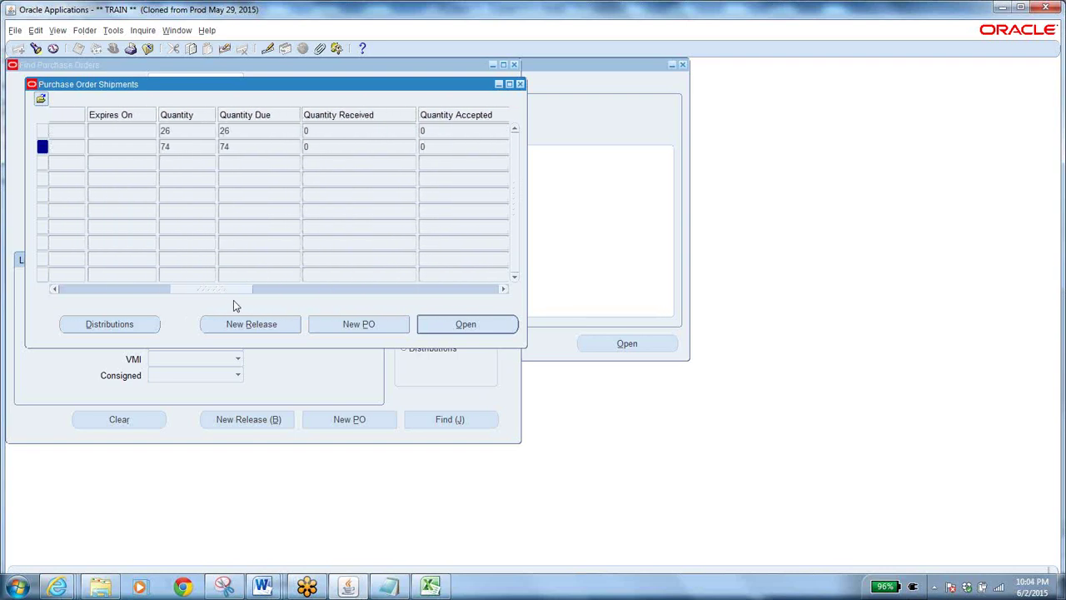
drag(234, 305, 245, 303)
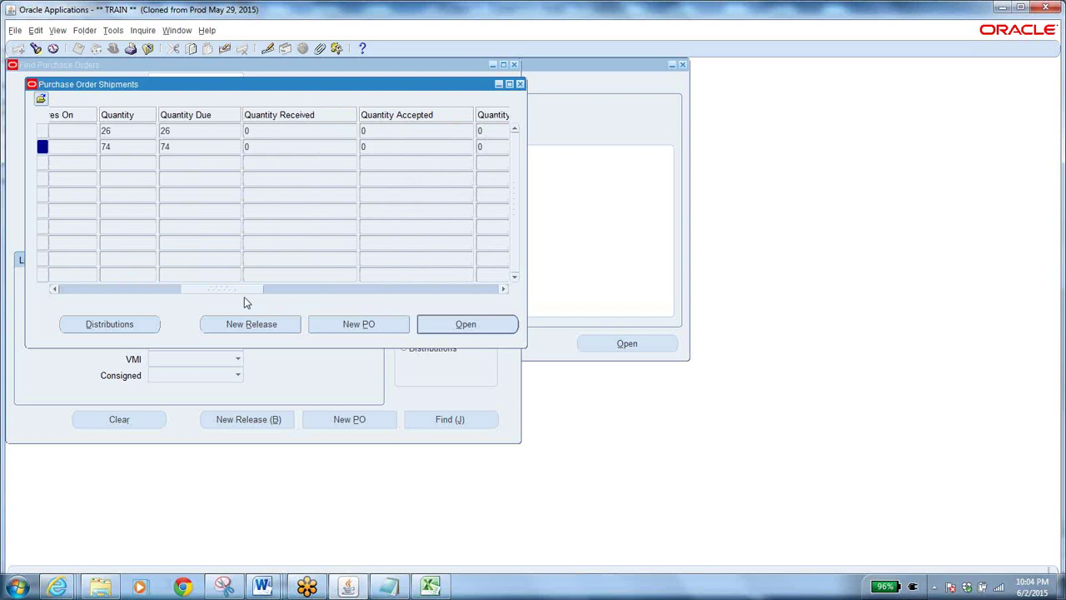
drag(244, 296, 340, 289)
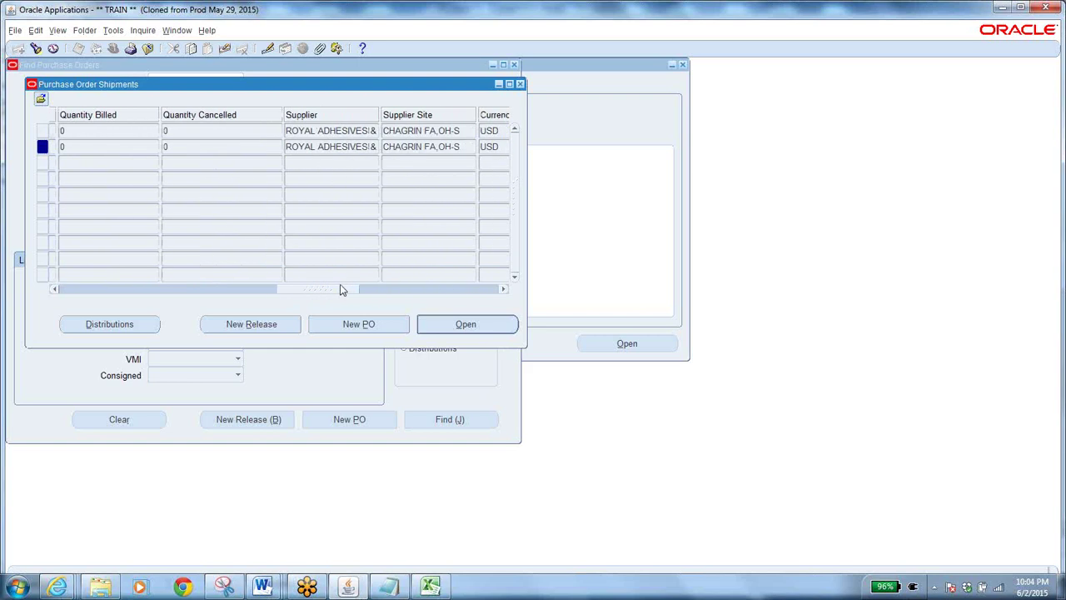
drag(340, 289, 410, 284)
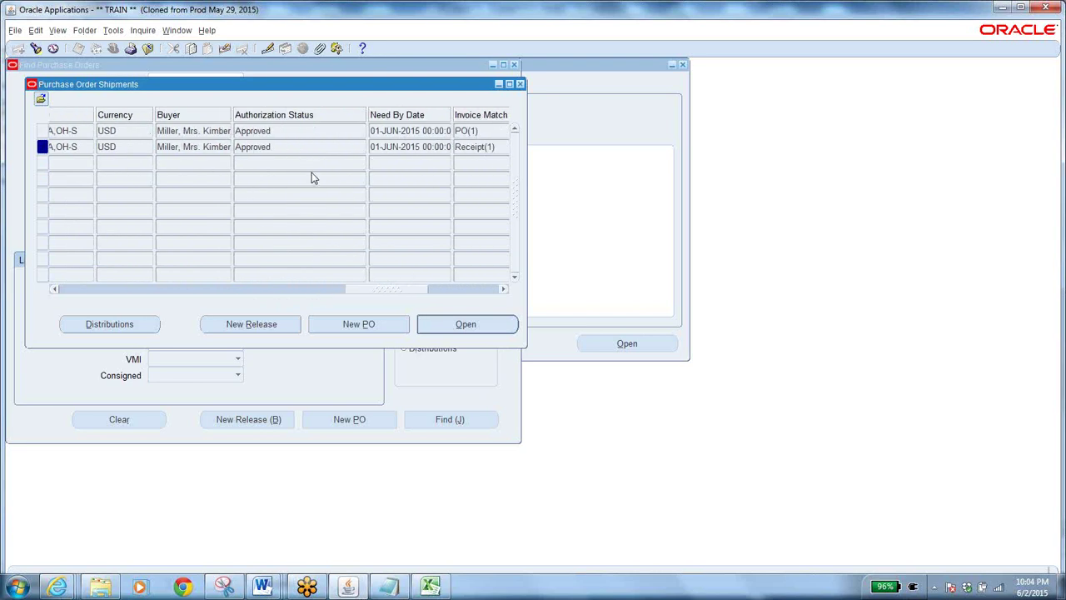
click(149, 49)
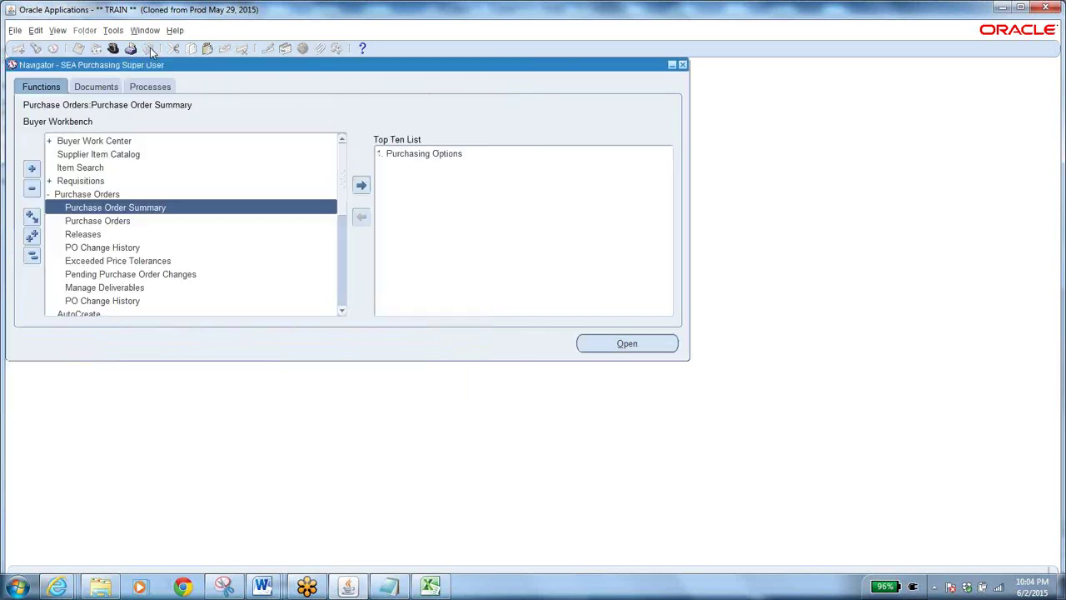
click(32, 255)
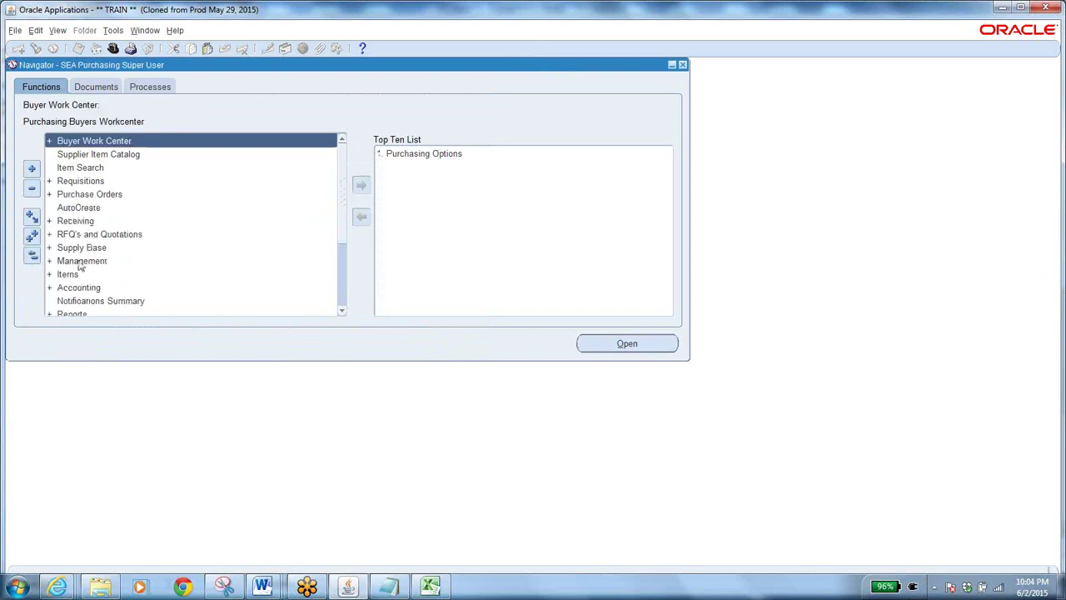
- Copy the noted PO number from the classes trails notes in Notepad and return to Oracle Applications
click(388, 587)
right_click(32, 155)
click(64, 207)
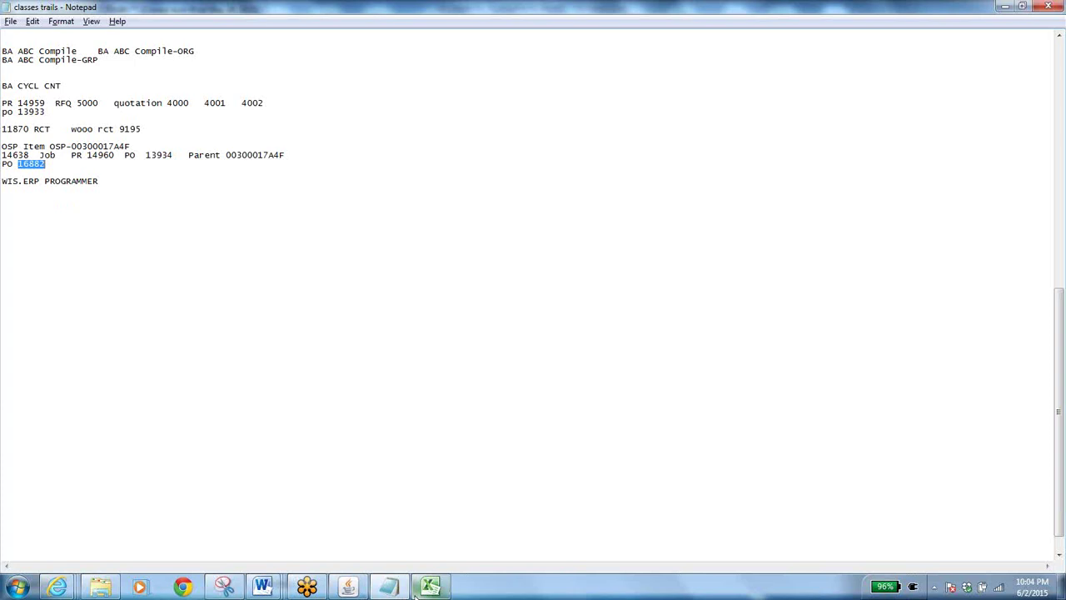
click(348, 587)
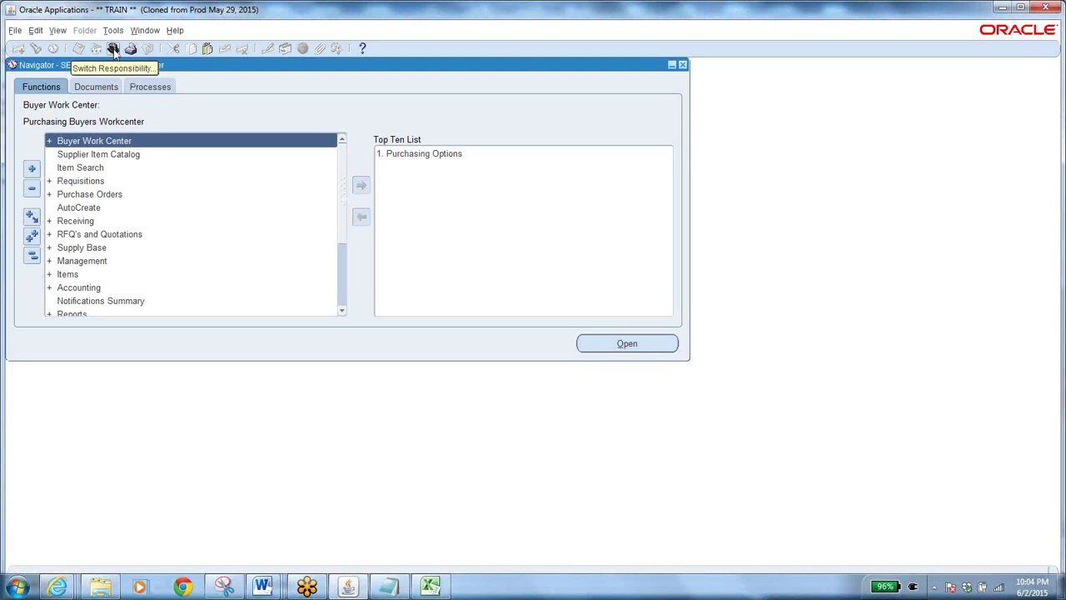
- Switch to the SEA Inventory responsibility
click(114, 50)
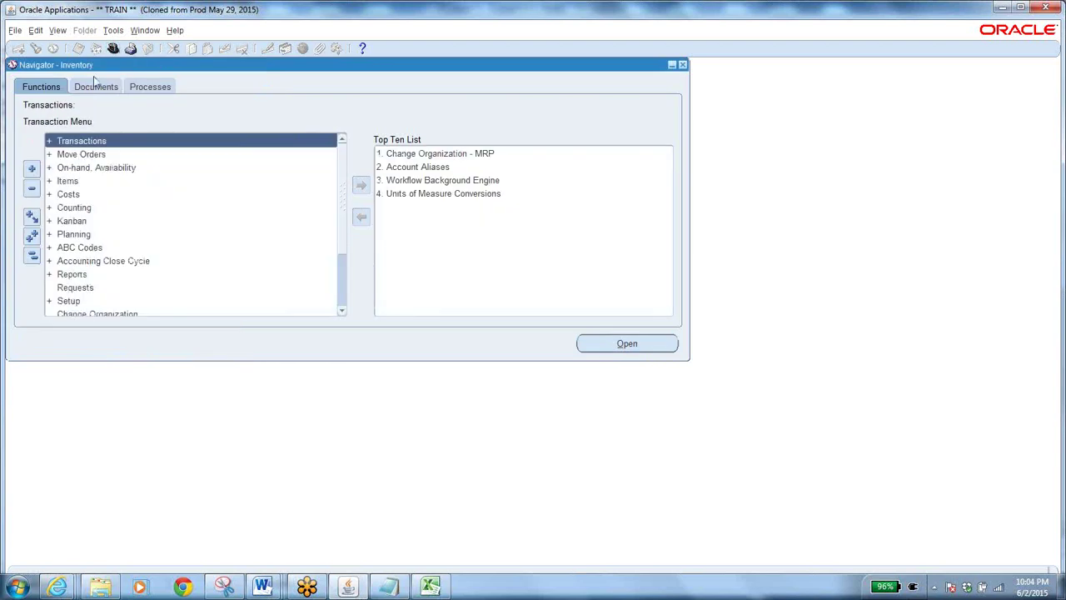
click(113, 48)
text(s%)
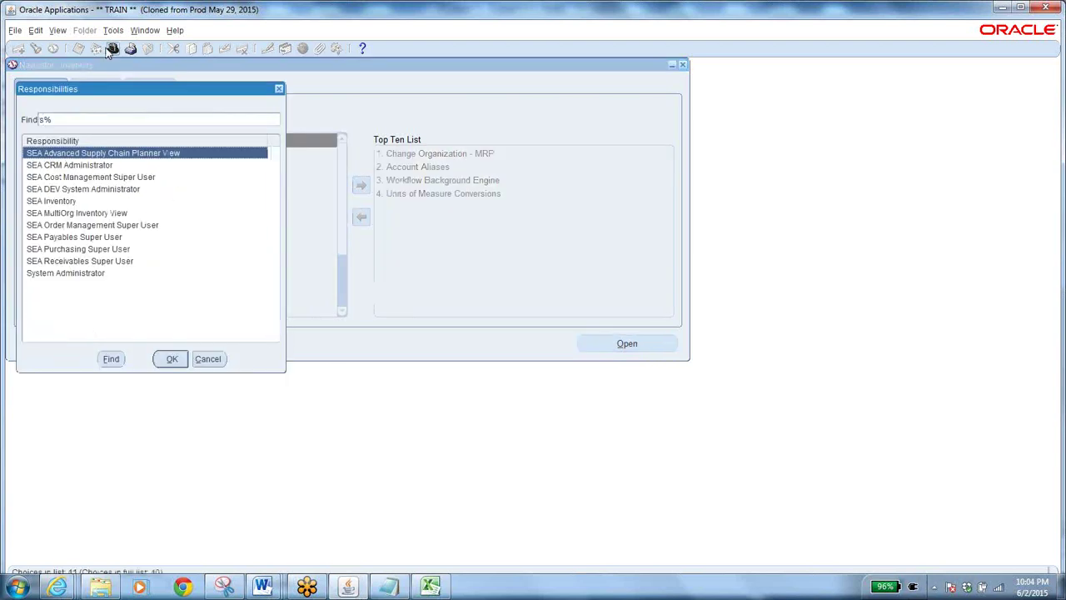
click(87, 201)
click(172, 359)
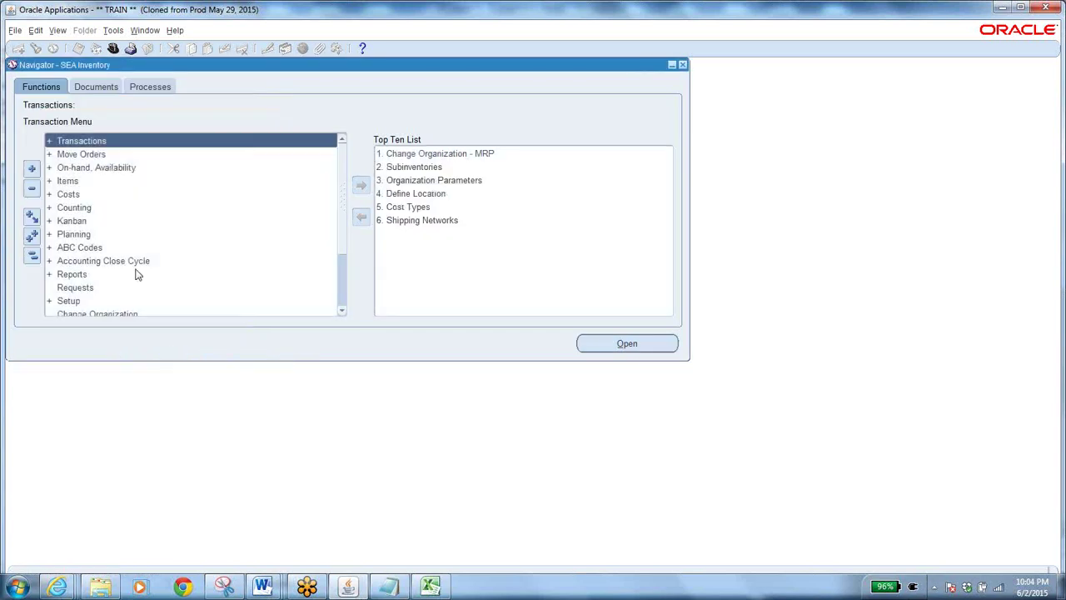
- Open the Receipts form under Transactions, Receiving for the WOO Wooster Discrete organization
double_click(101, 143)
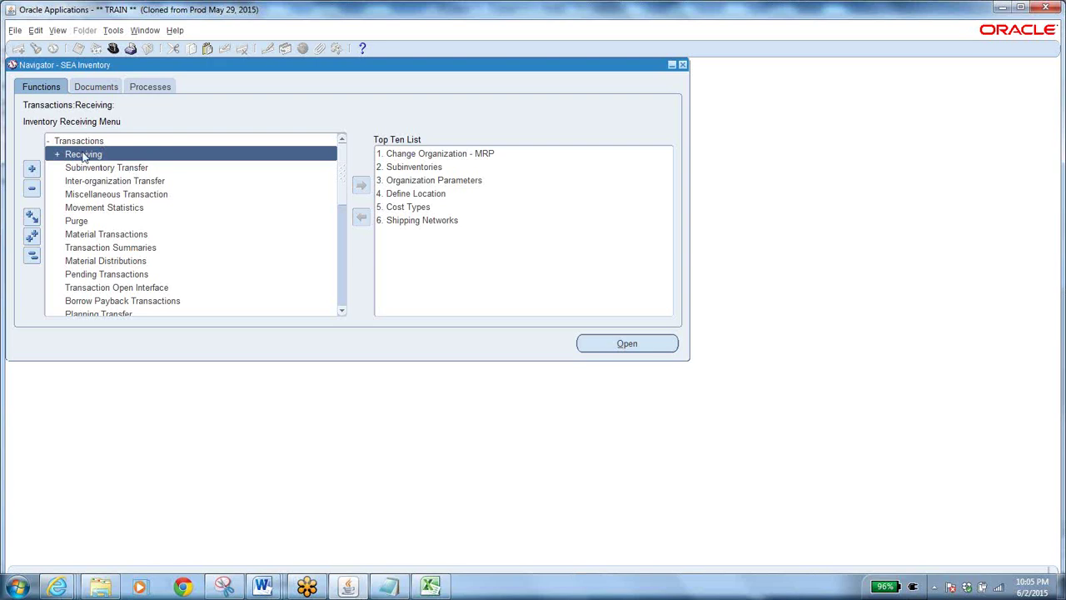
double_click(85, 155)
double_click(104, 167)
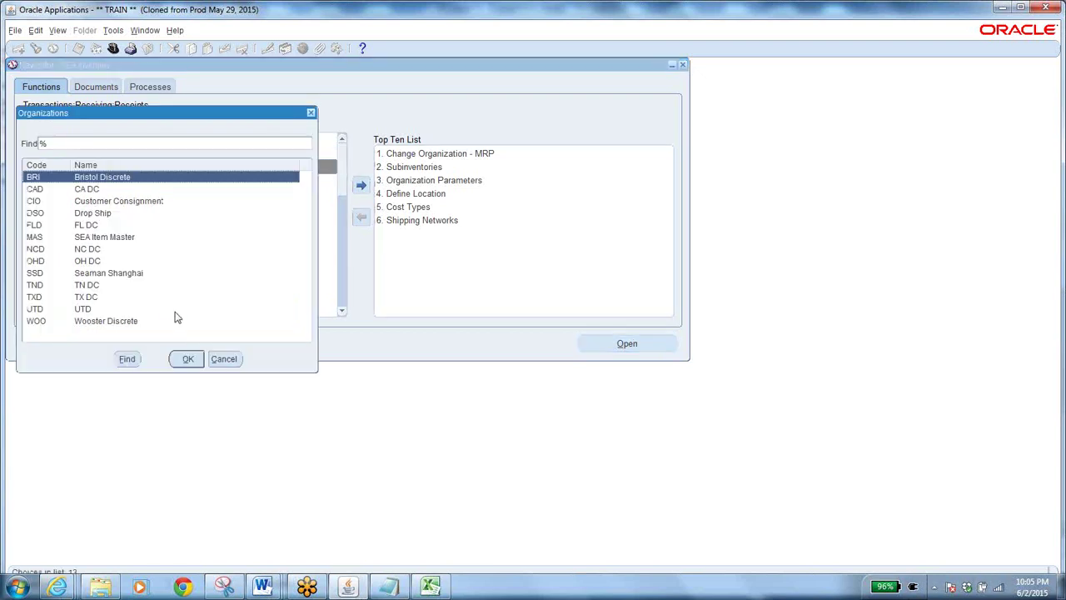
click(116, 321)
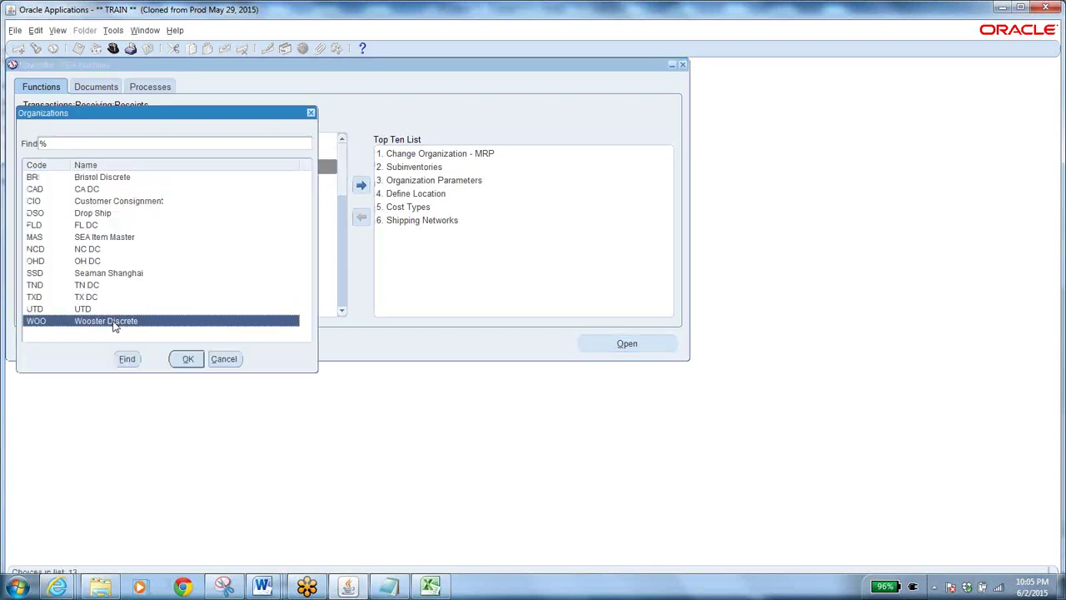
click(186, 358)
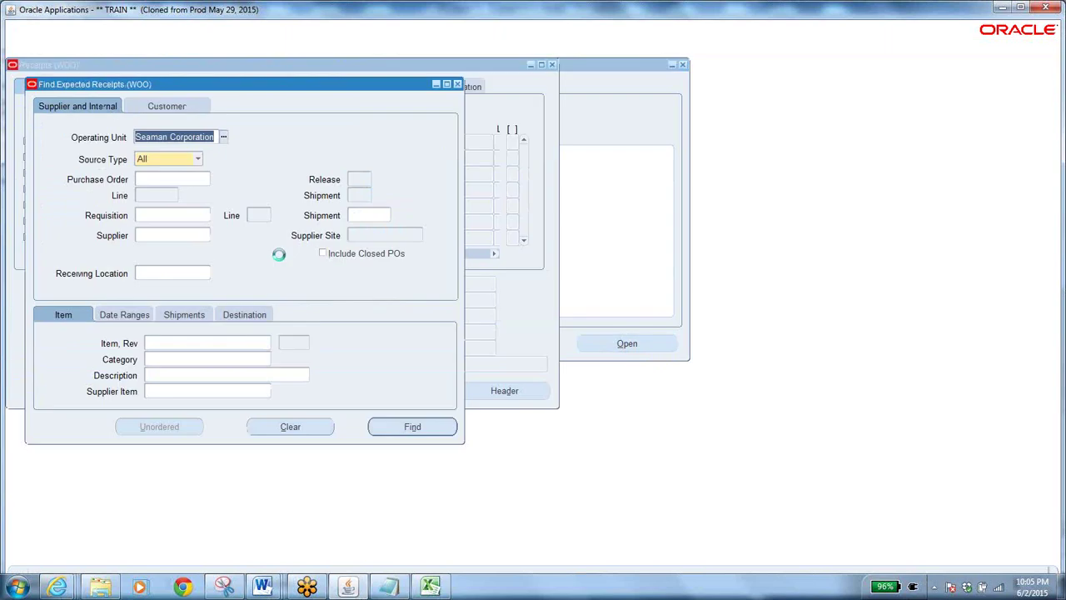
- Clear the expected receipts criteria and find the noted purchase order in the Seaman Corporation operating unit
click(285, 428)
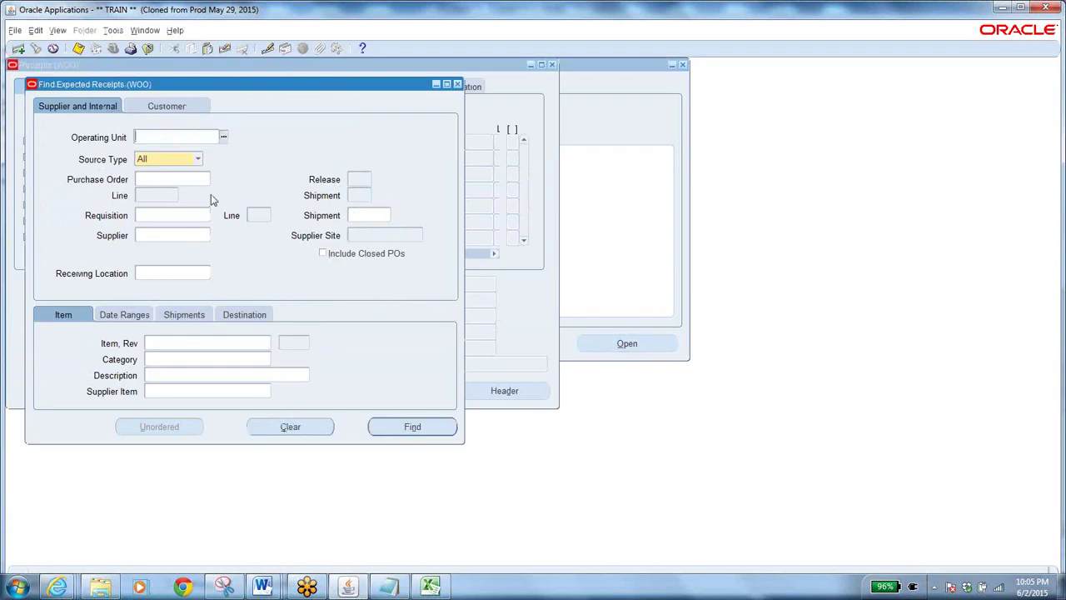
click(177, 177)
click(167, 136)
text(S)
key(Tab)
click(159, 179)
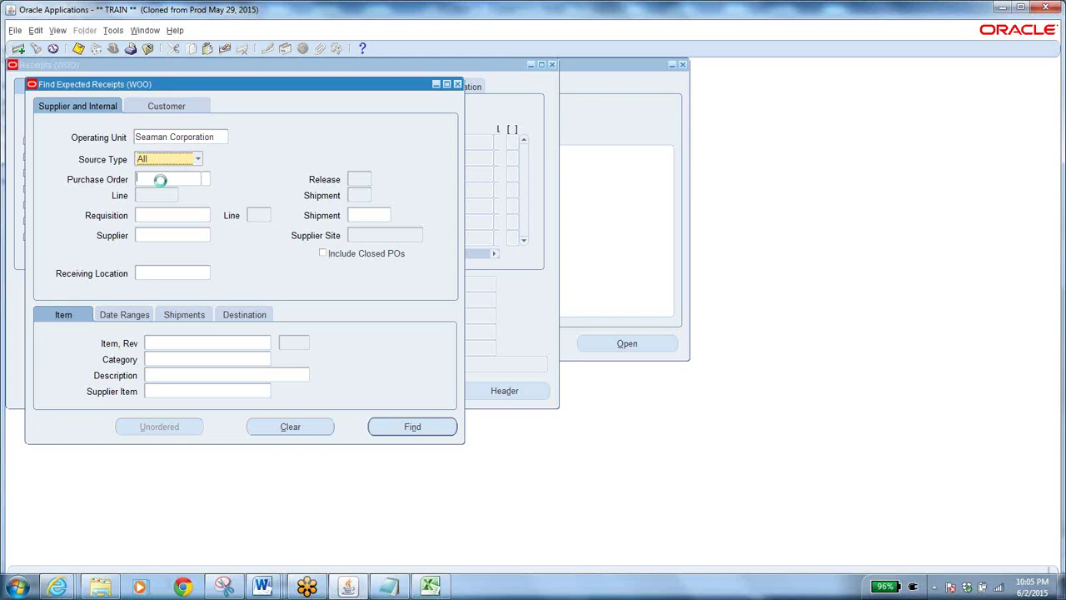
text(16882)
key(Tab)
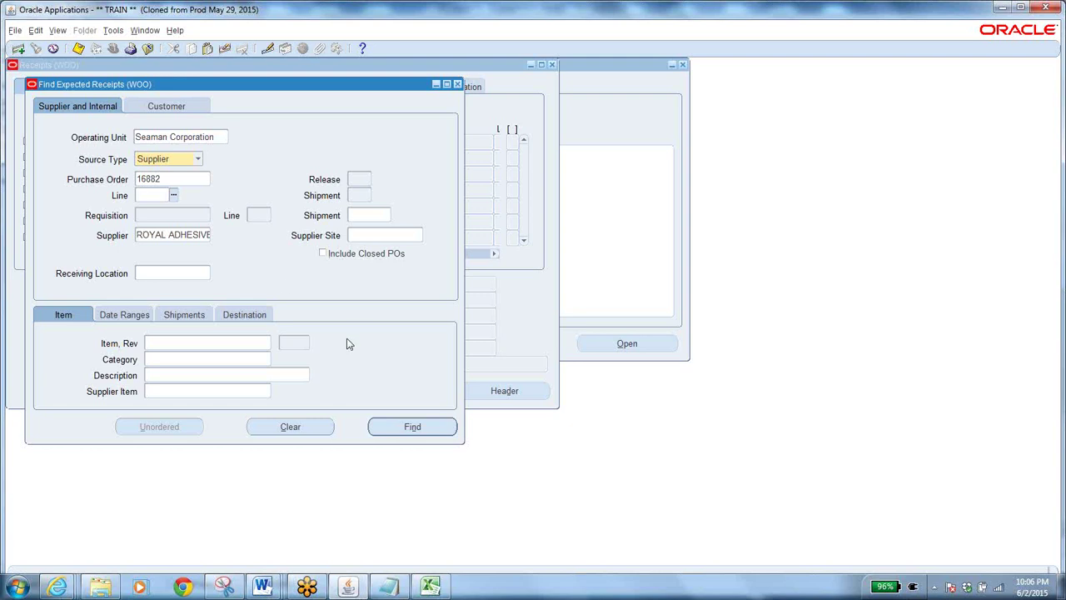
click(396, 428)
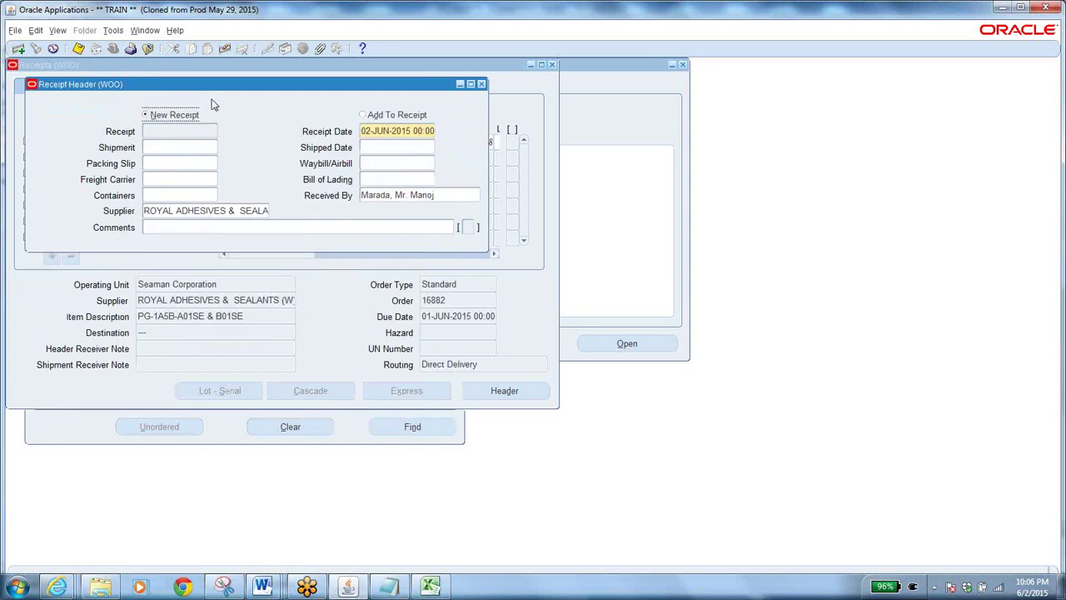
- Check the expected receipt line, try to open its receipt header with the default receipt date, and close the receipt windows
click(336, 318)
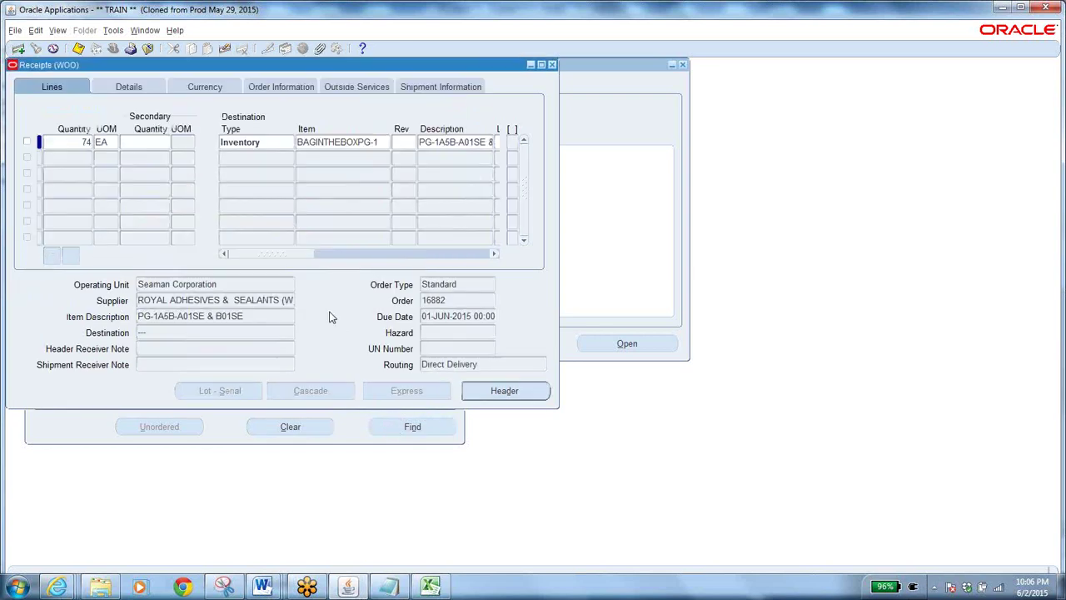
click(504, 391)
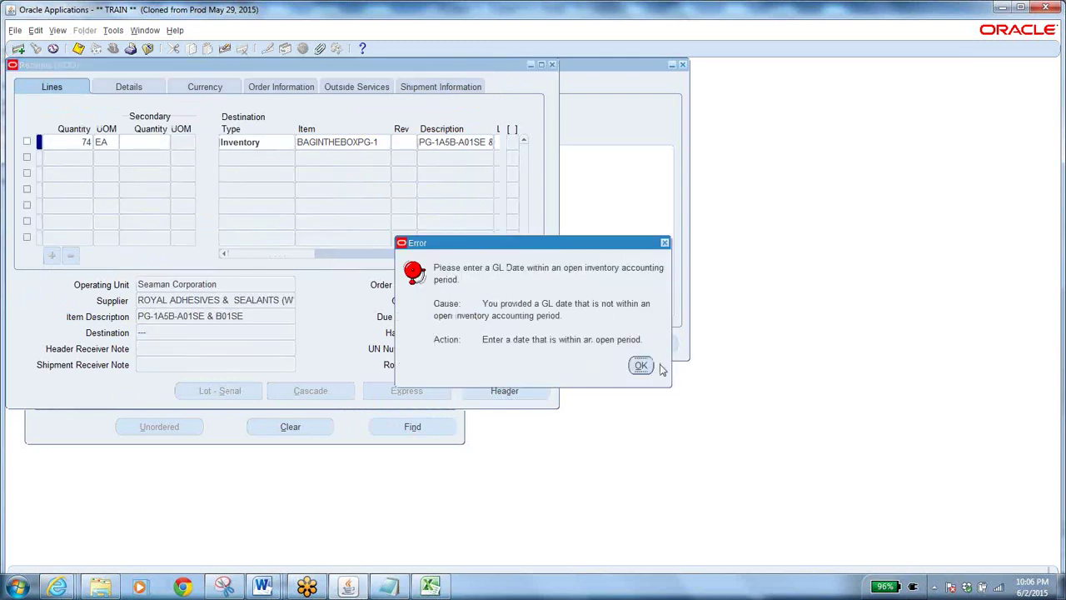
click(643, 367)
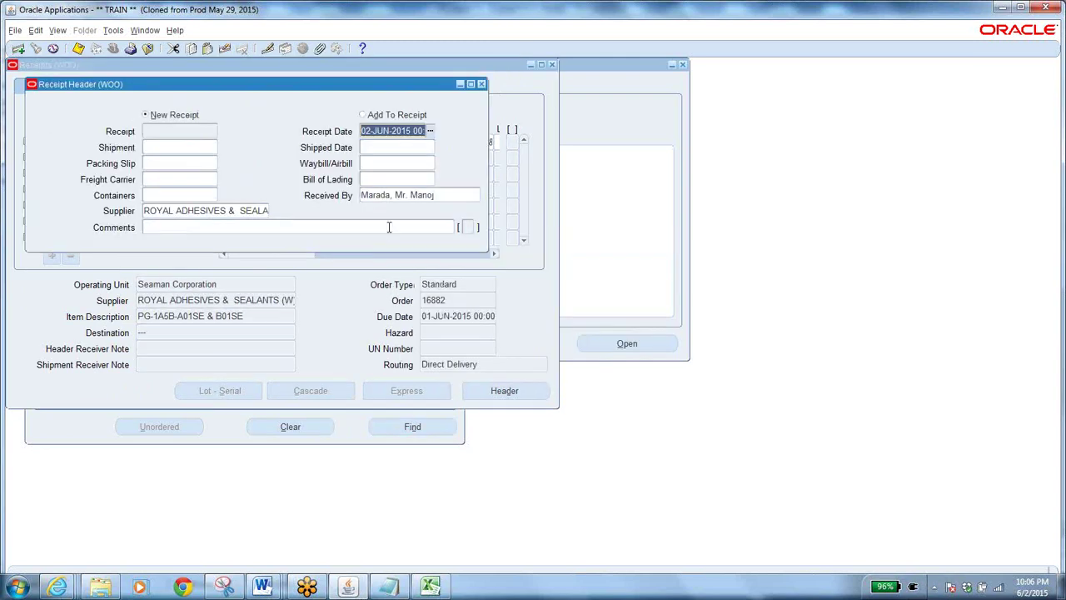
click(147, 49)
click(538, 337)
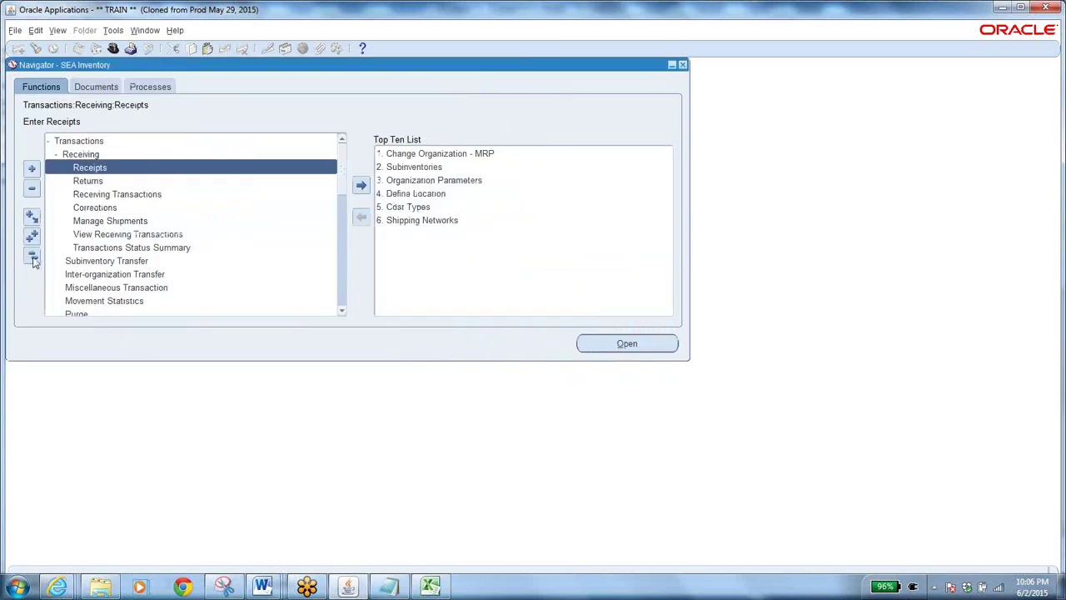
- Open the JUN-15 inventory accounting period for the WOO organization and close the periods window
click(33, 257)
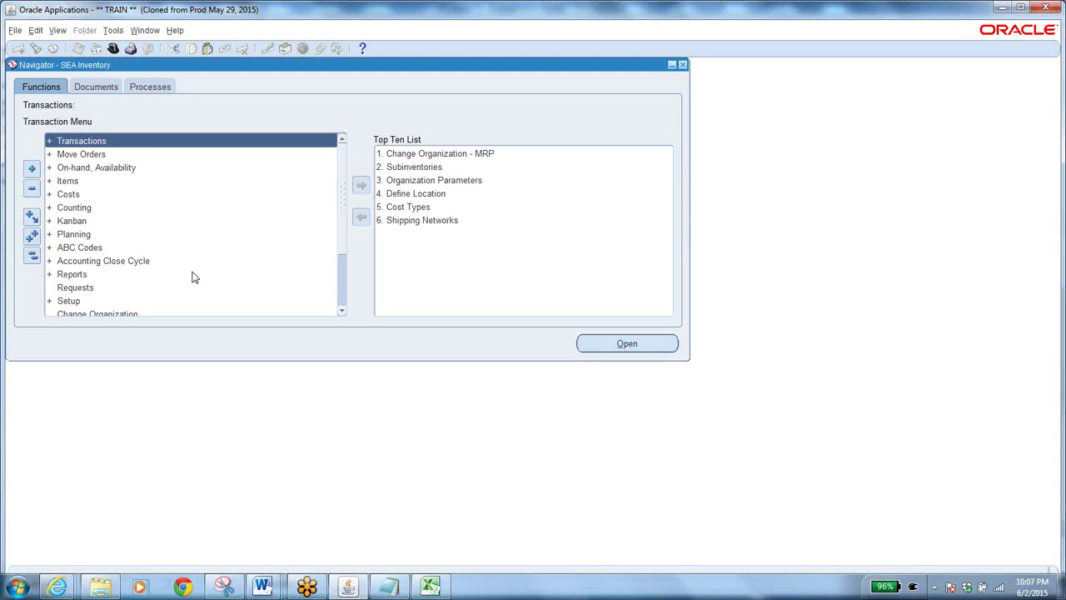
double_click(114, 260)
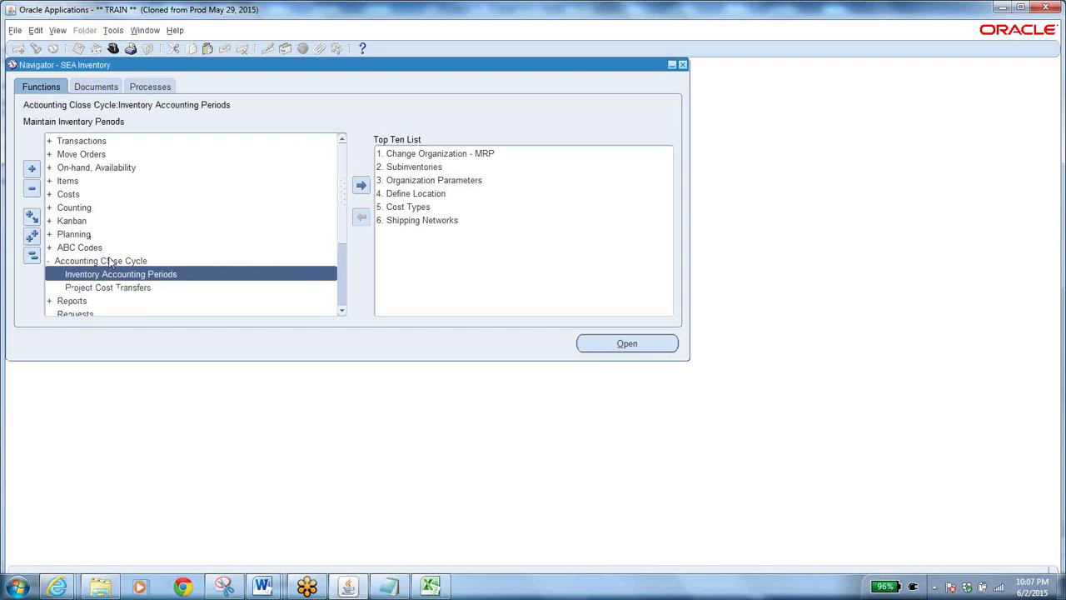
double_click(136, 275)
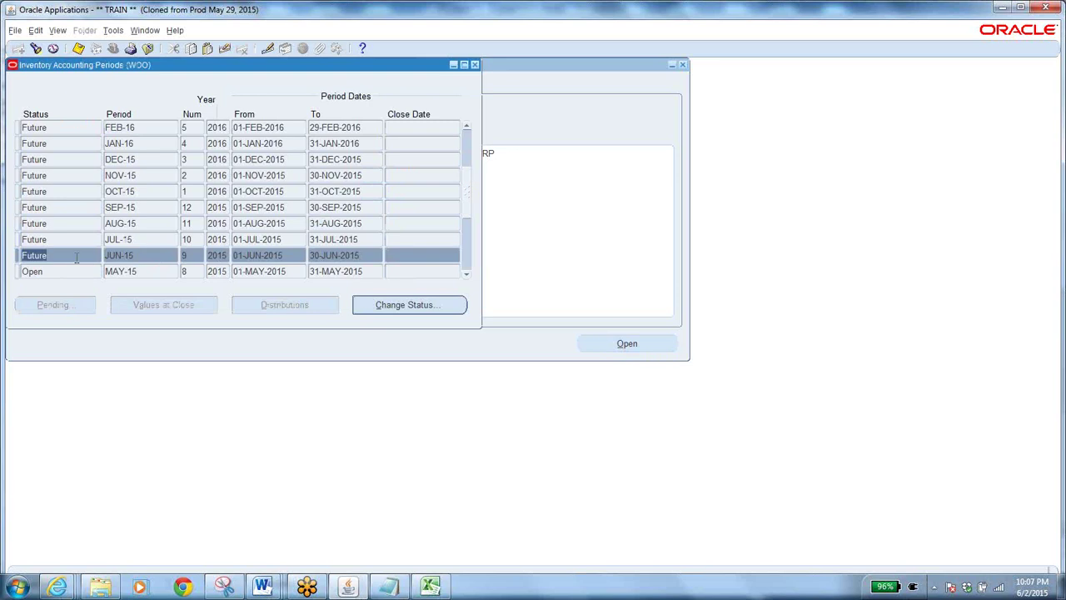
click(382, 306)
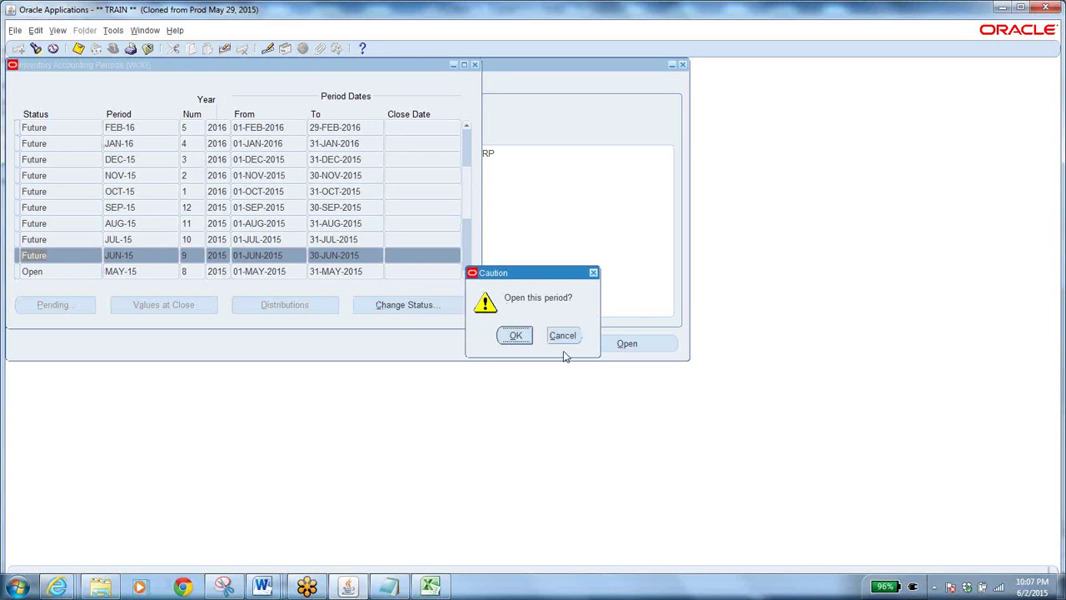
click(516, 337)
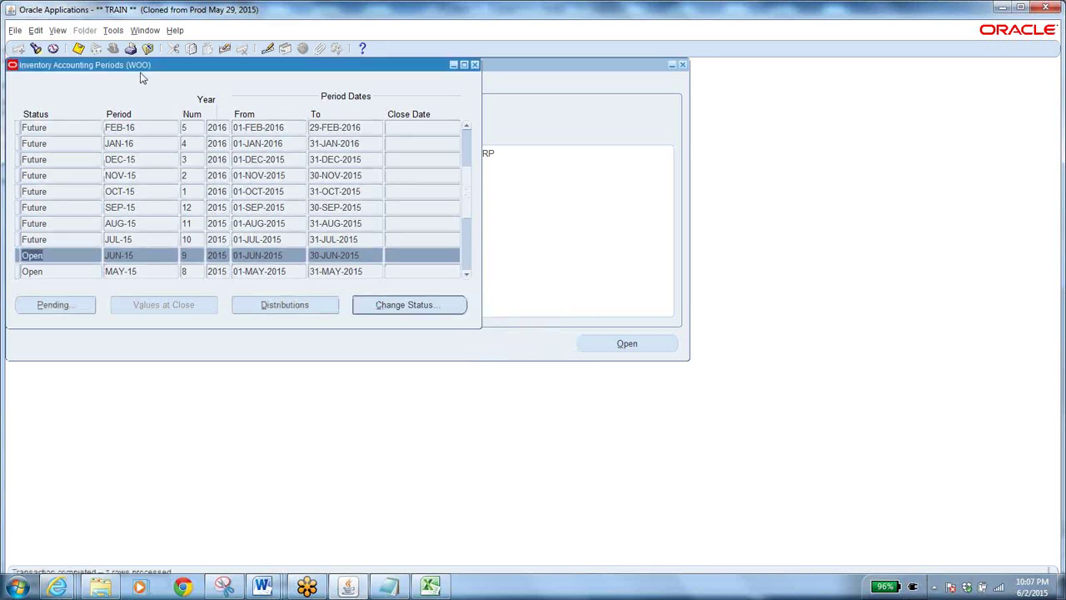
click(95, 49)
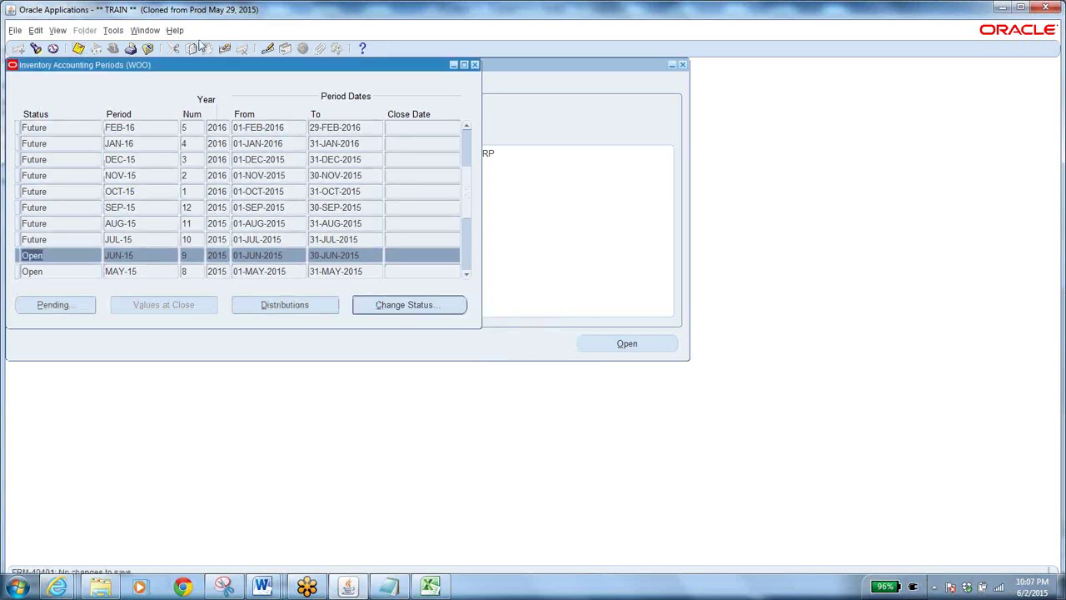
click(148, 48)
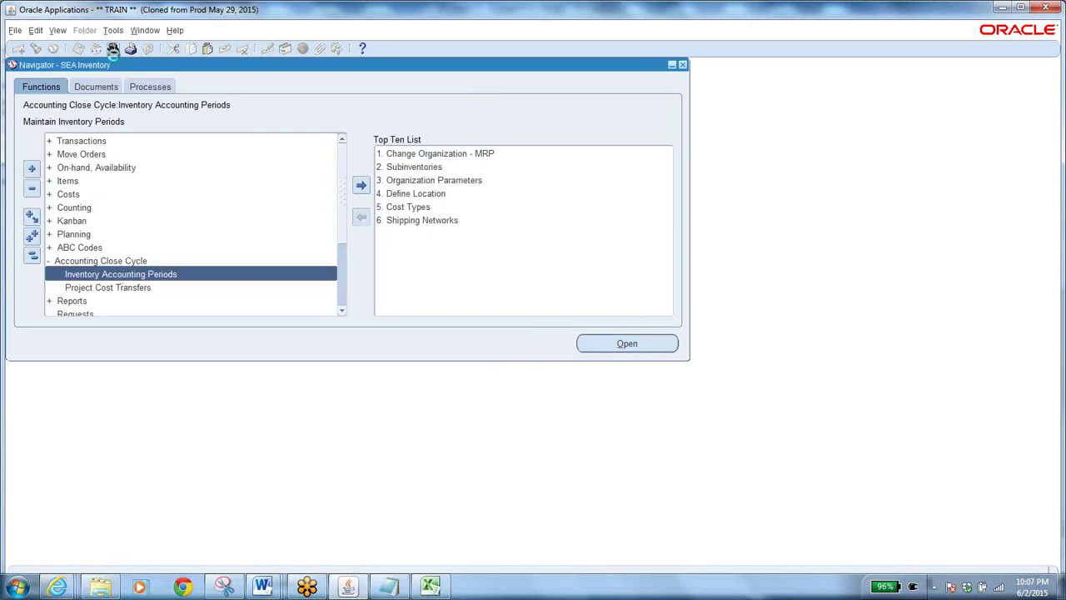
- Switch back to the SEA Purchasing Super User responsibility and bring its setup functions into view
click(114, 50)
click(117, 250)
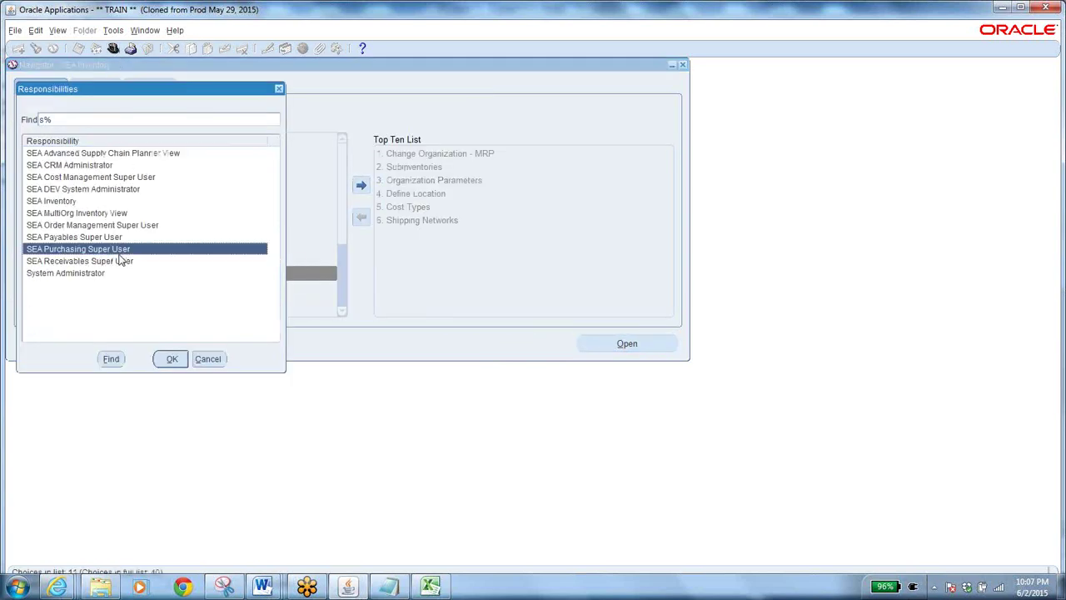
click(172, 359)
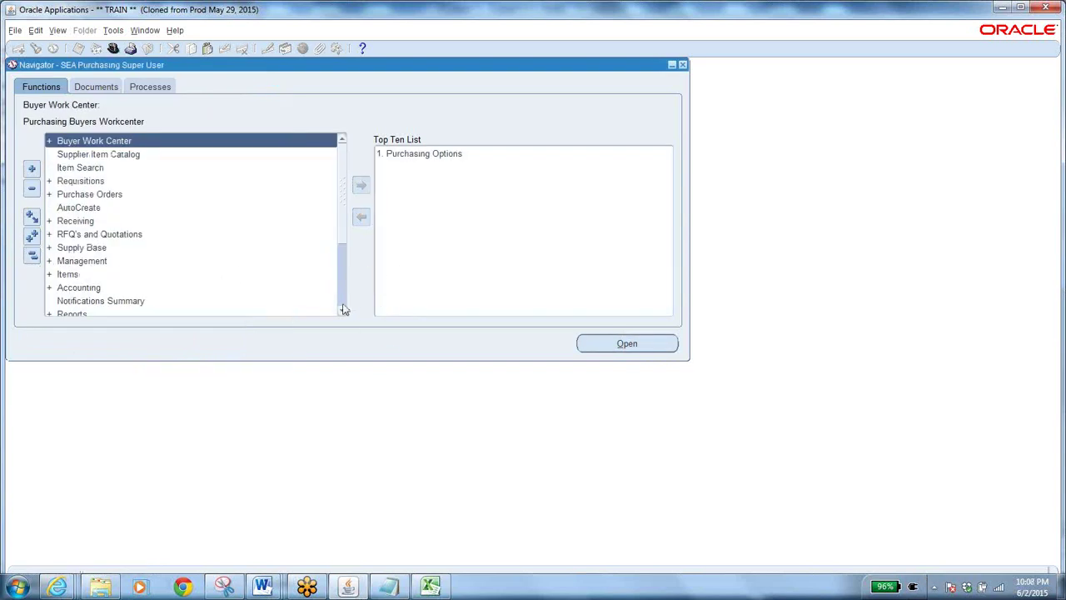
scroll(345, 306, down, 3)
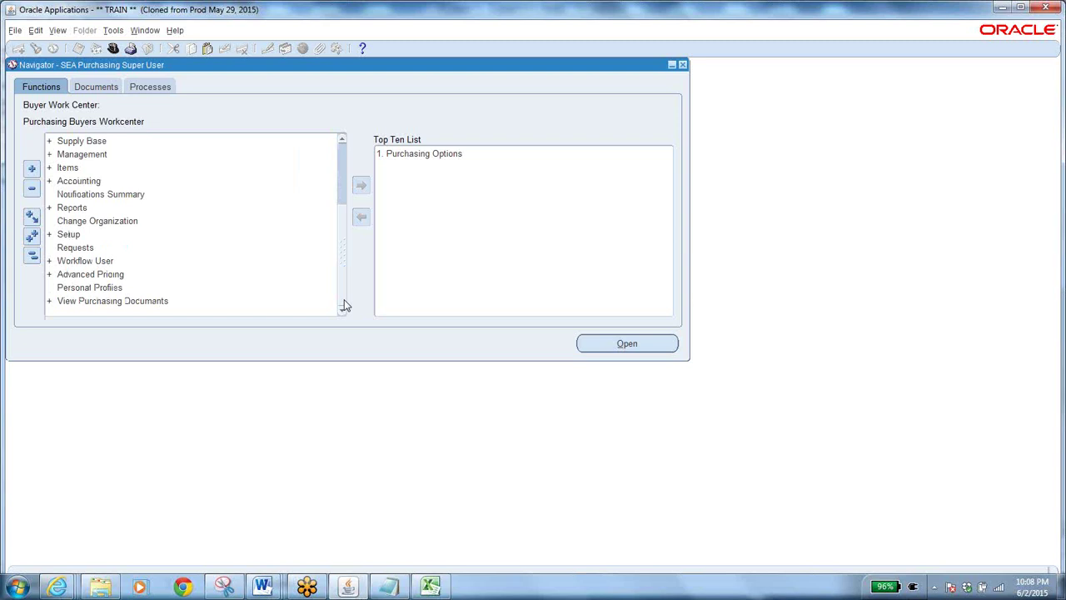
- Find the functions matching %period%, open Control Purchasing Periods, and switch to its page in Internet Explorer
key(ctrl+l)
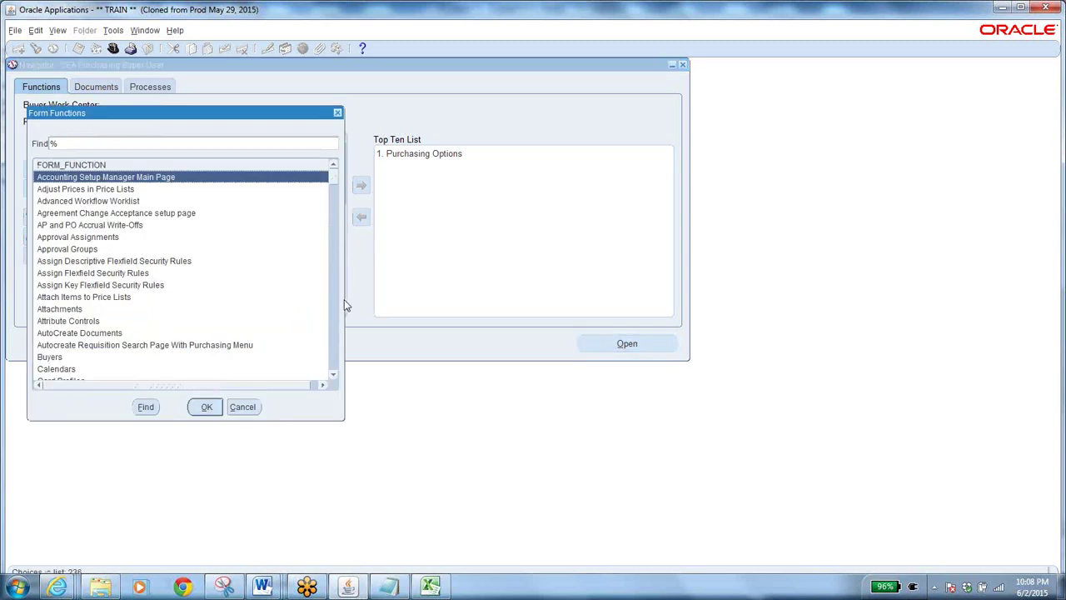
text(p)
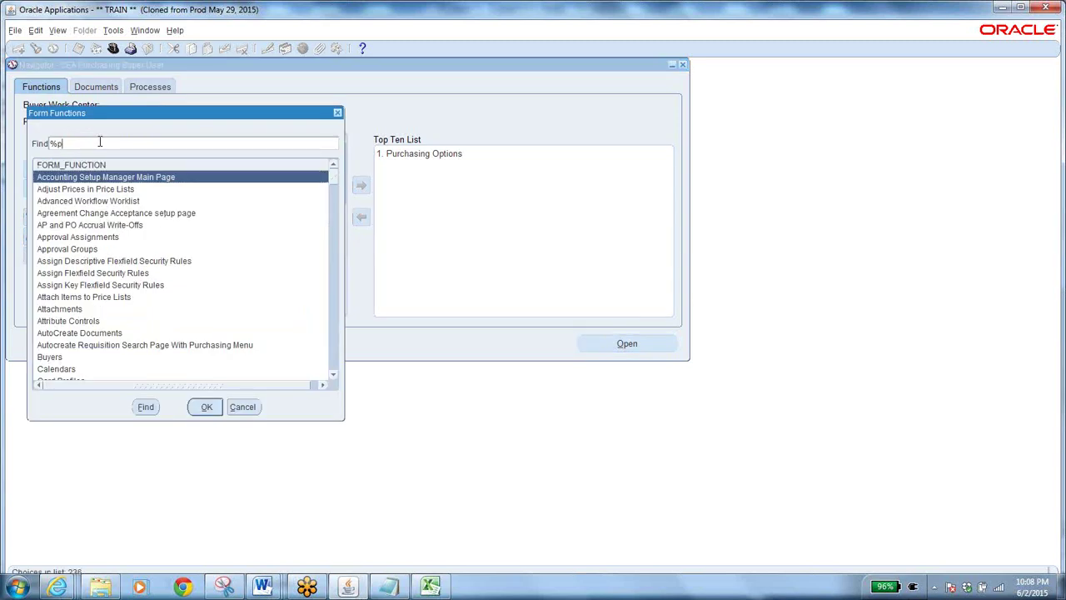
text(eriod%)
key(Return)
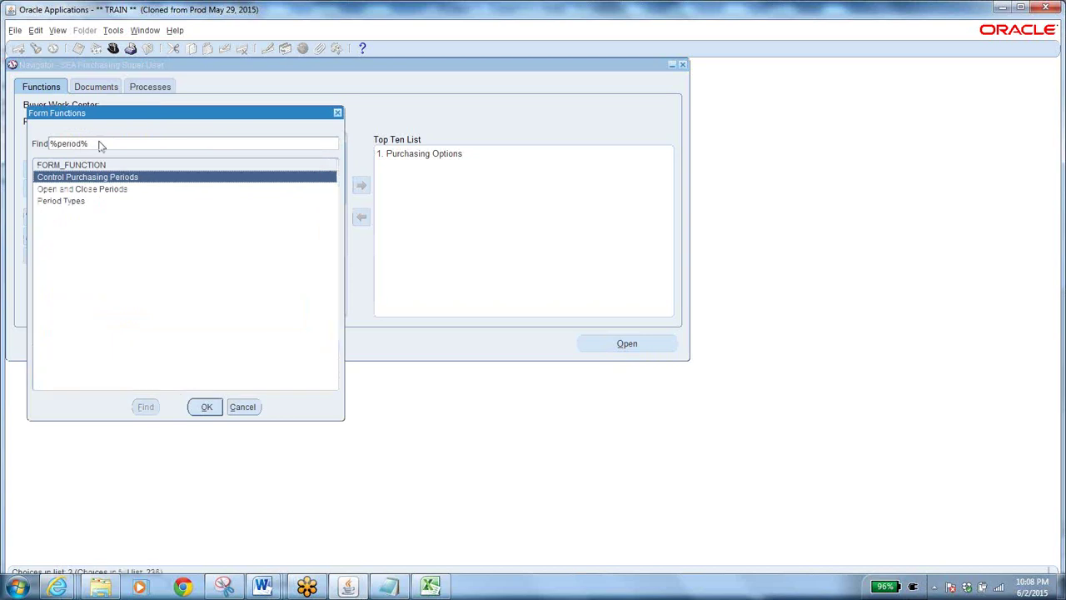
click(92, 191)
click(120, 182)
click(204, 406)
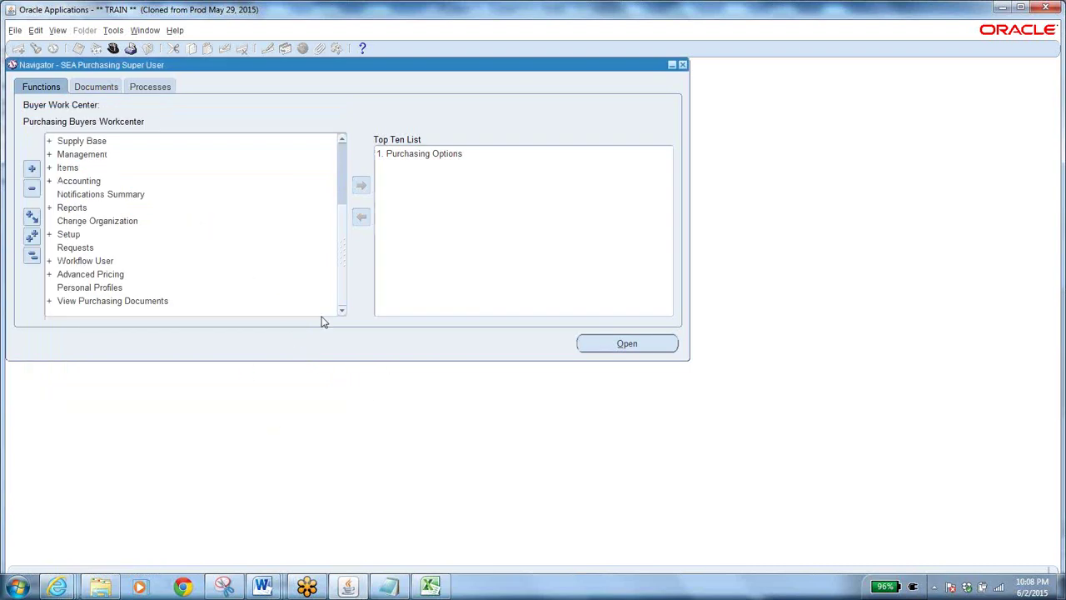
mouse_move(69, 589)
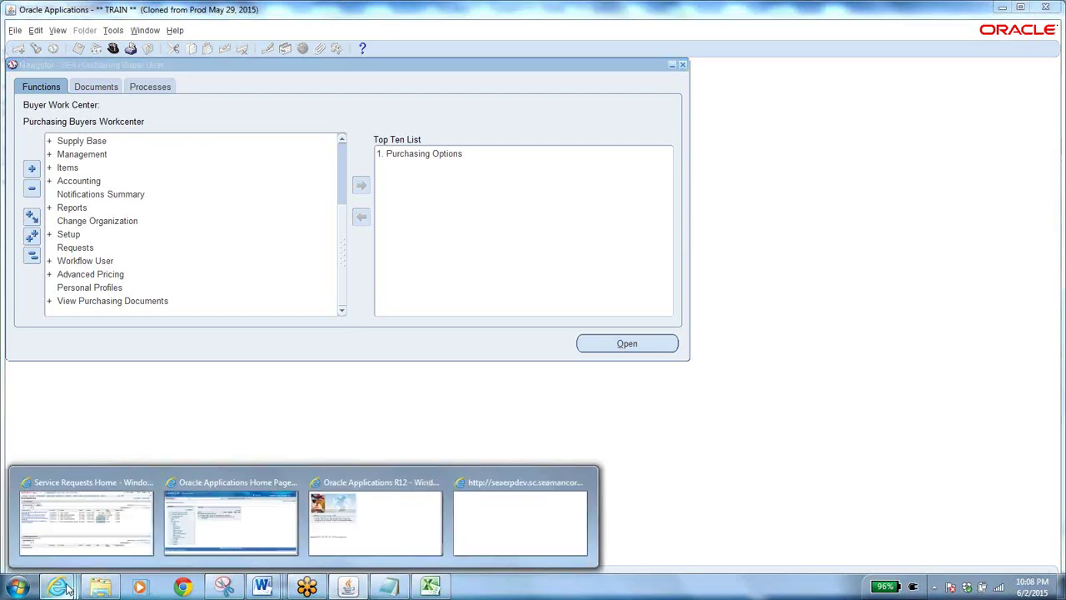
click(430, 517)
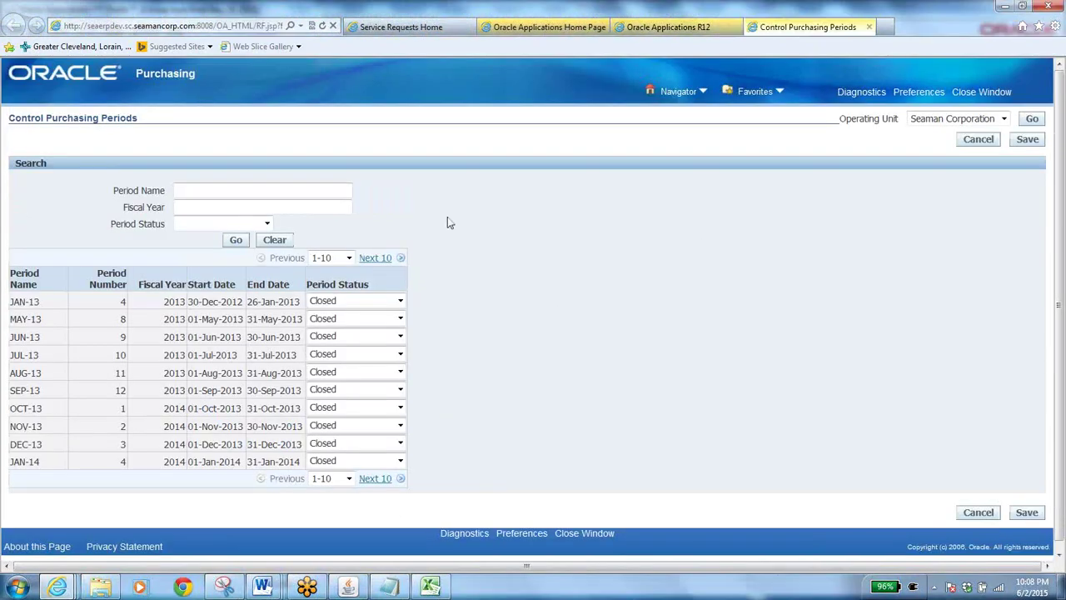
- Search the purchasing periods for fiscal year %15%
click(209, 207)
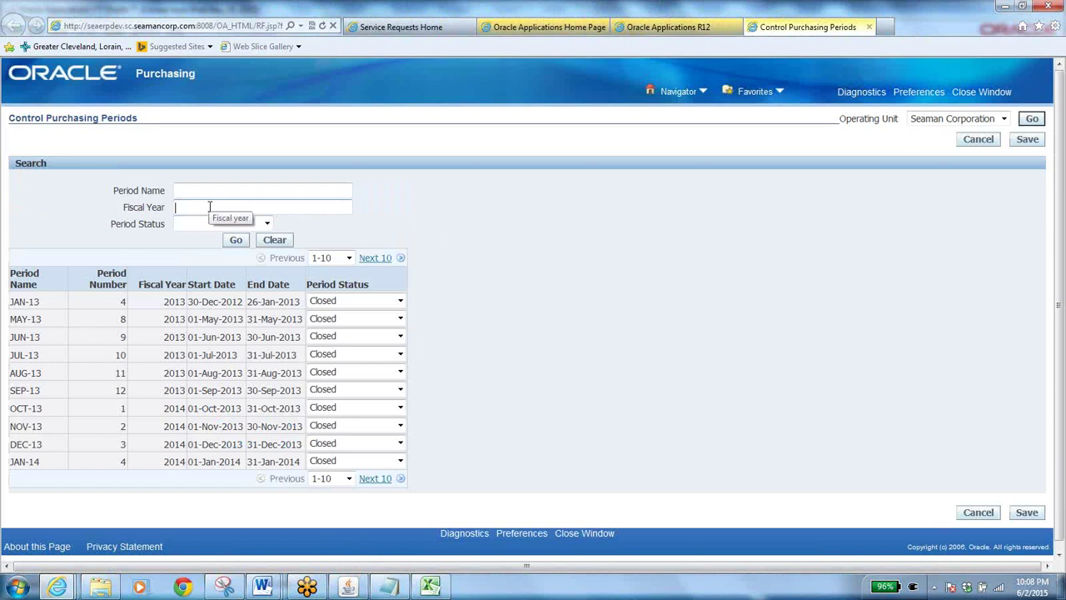
text(%15%)
click(236, 240)
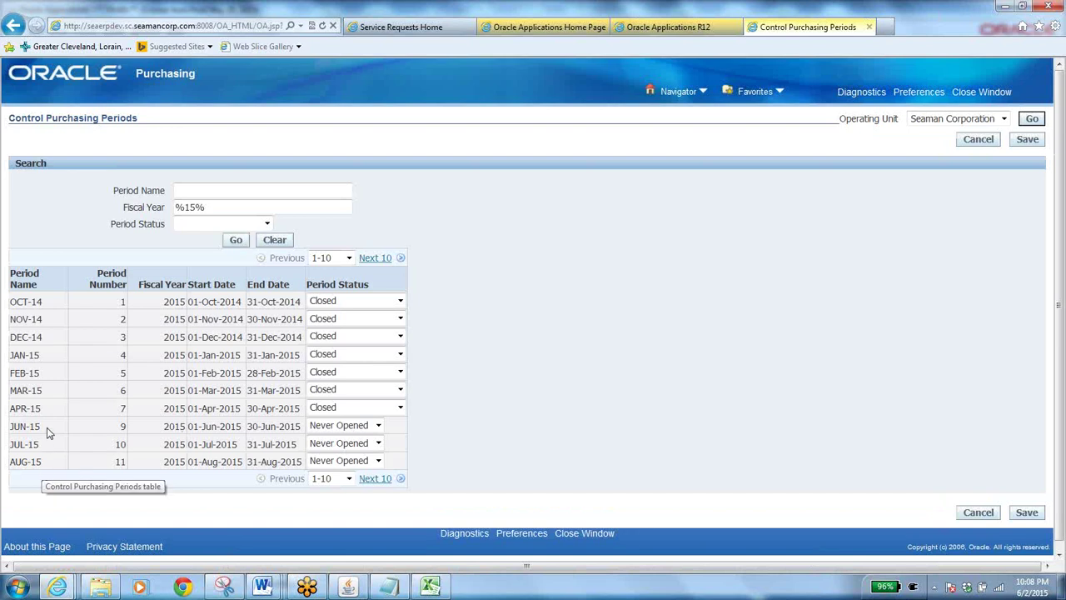
- Narrow the fiscal year period search to the Future period status
click(267, 223)
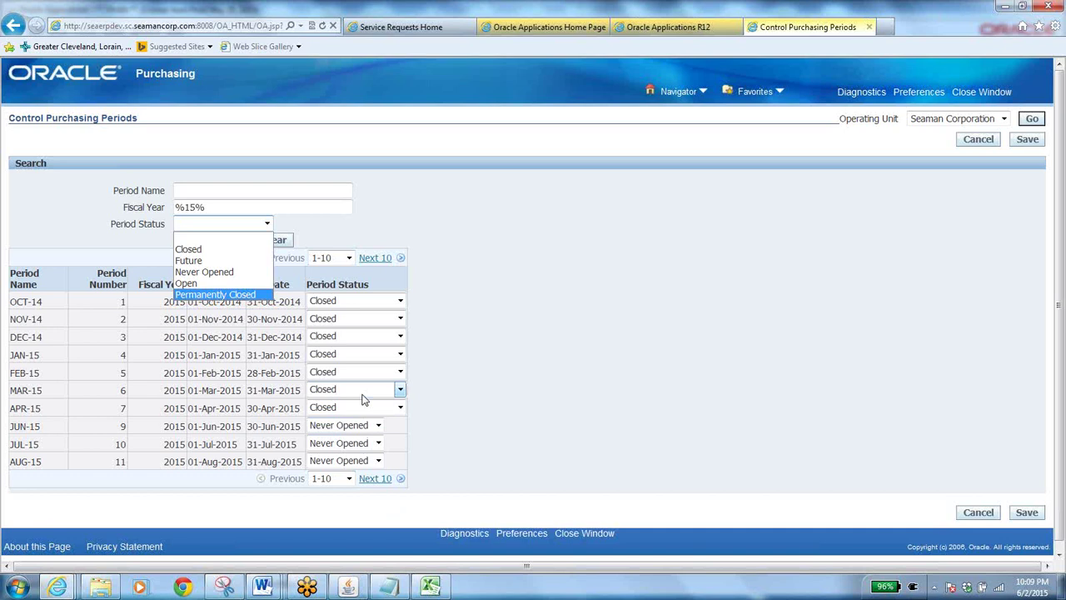
click(469, 298)
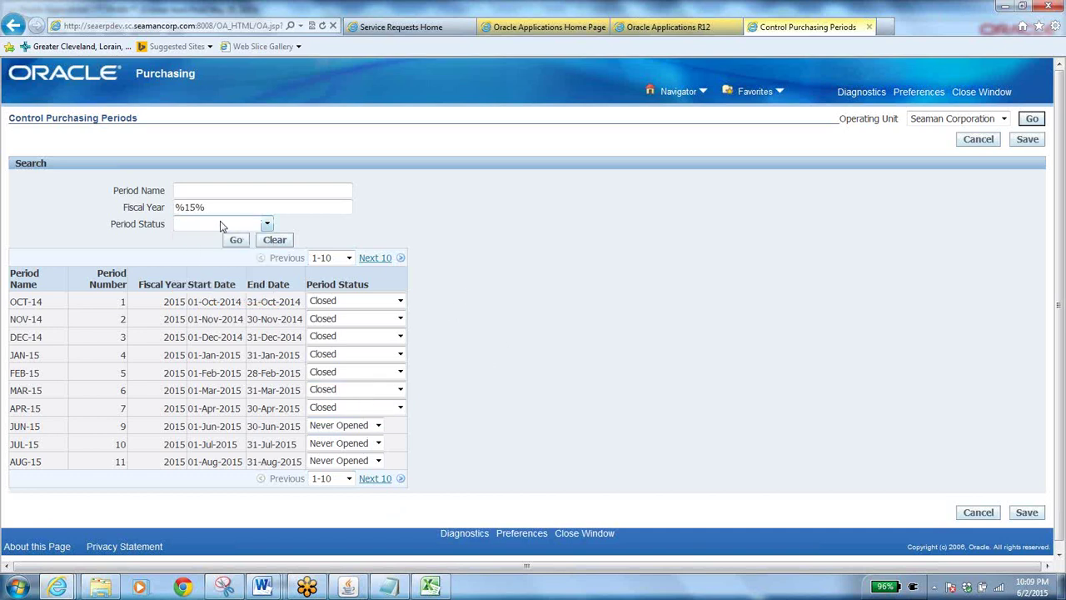
click(268, 225)
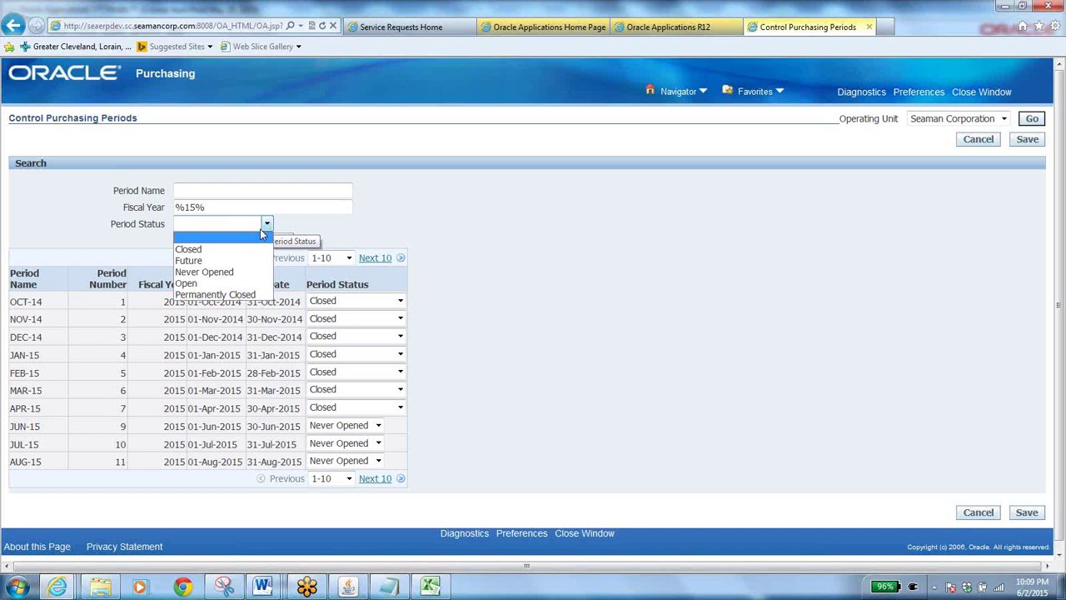
click(204, 260)
click(237, 240)
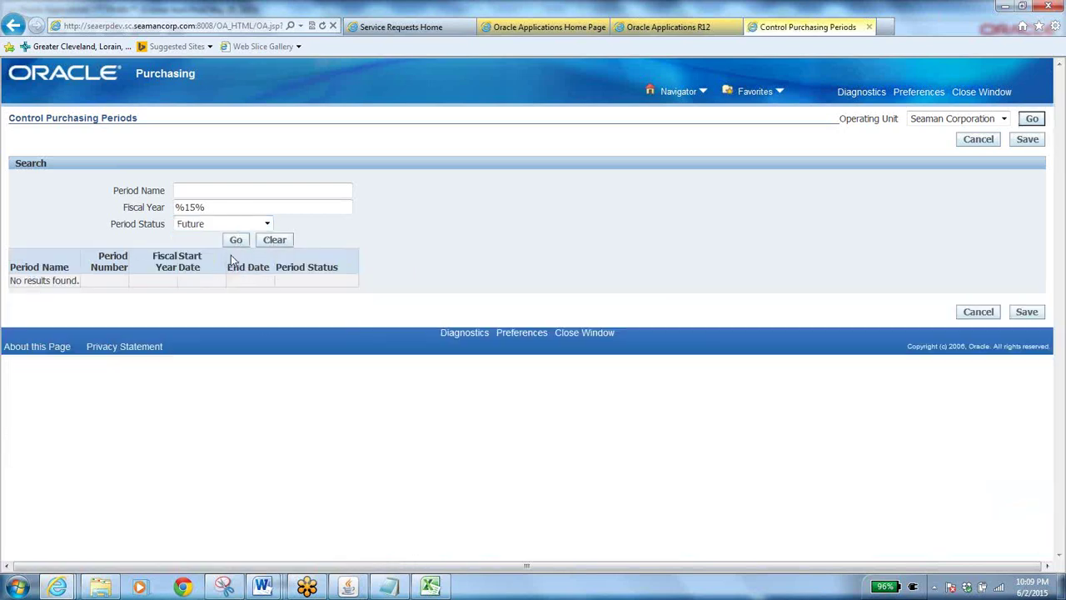
- Change the period status filter to Never Opened and rerun the purchasing period search
click(268, 223)
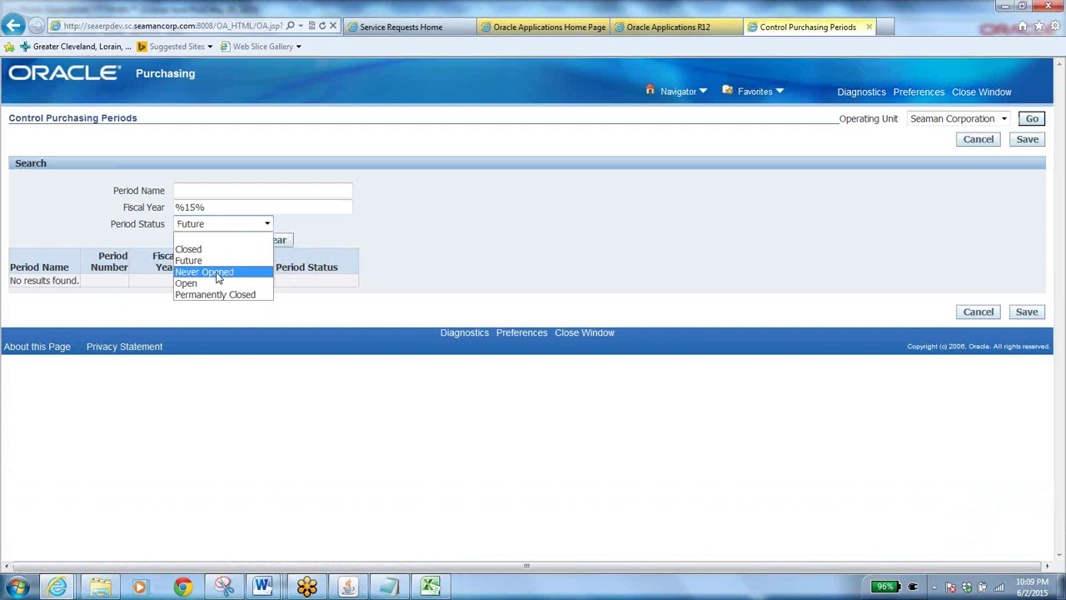
click(215, 272)
click(243, 245)
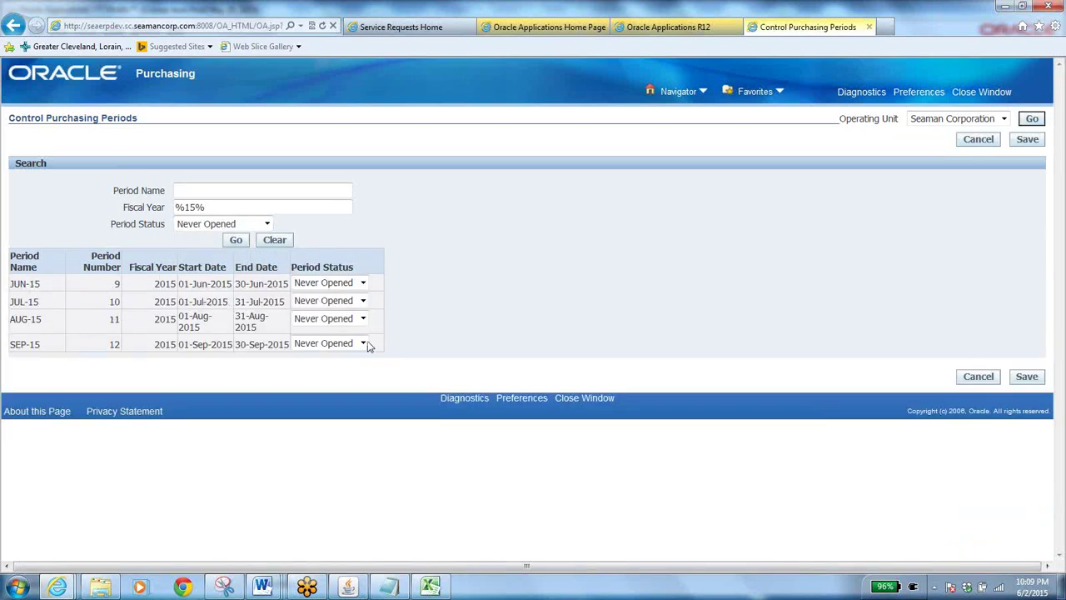
- Set the JUN-15 purchasing period's status to Open, save the change, and close the Control Purchasing Periods page
click(363, 283)
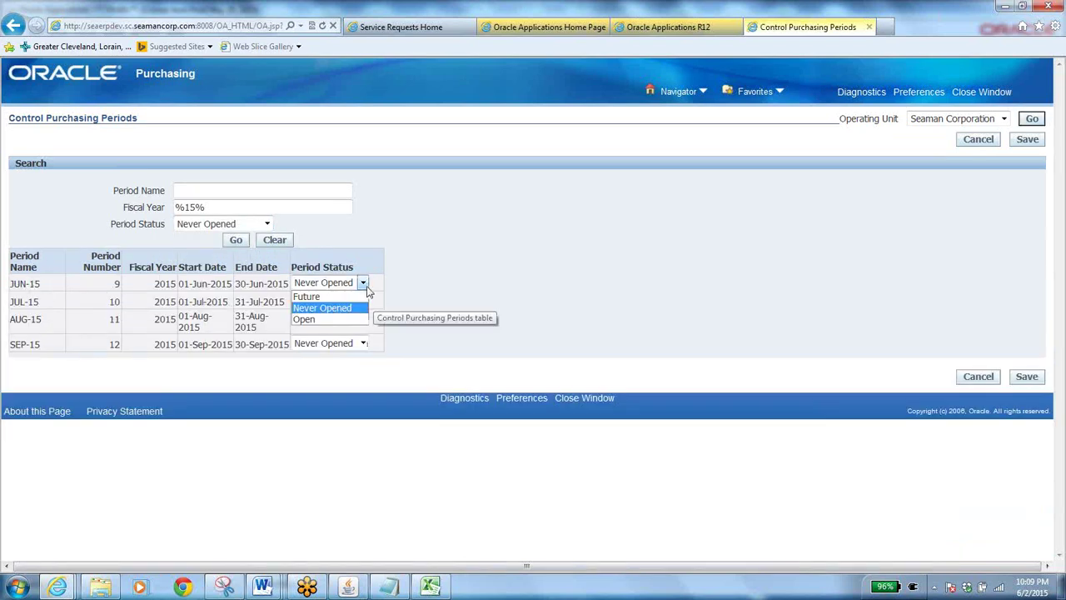
click(315, 320)
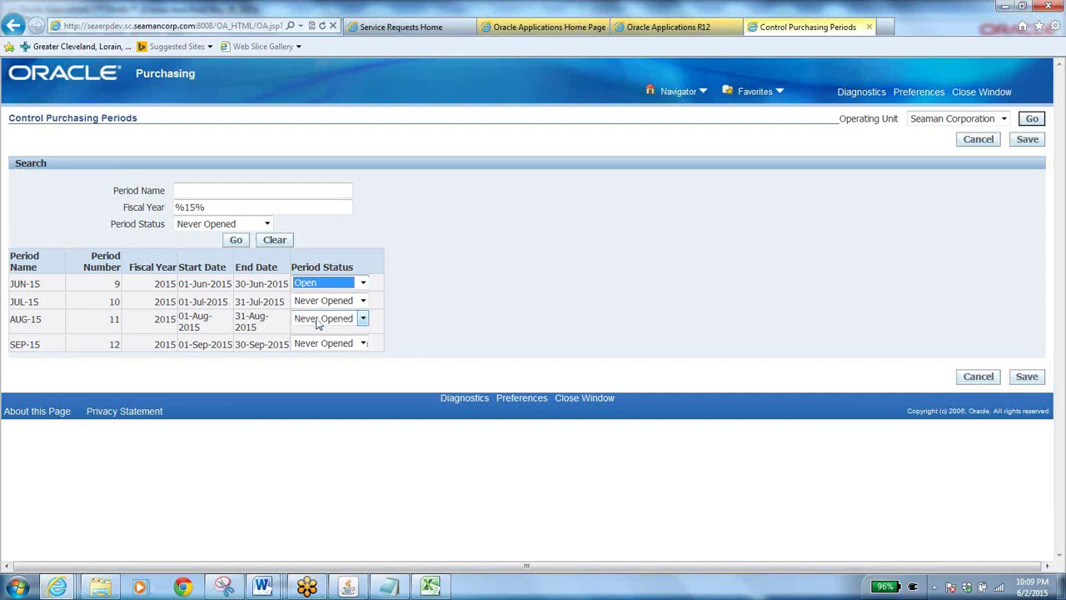
click(1025, 377)
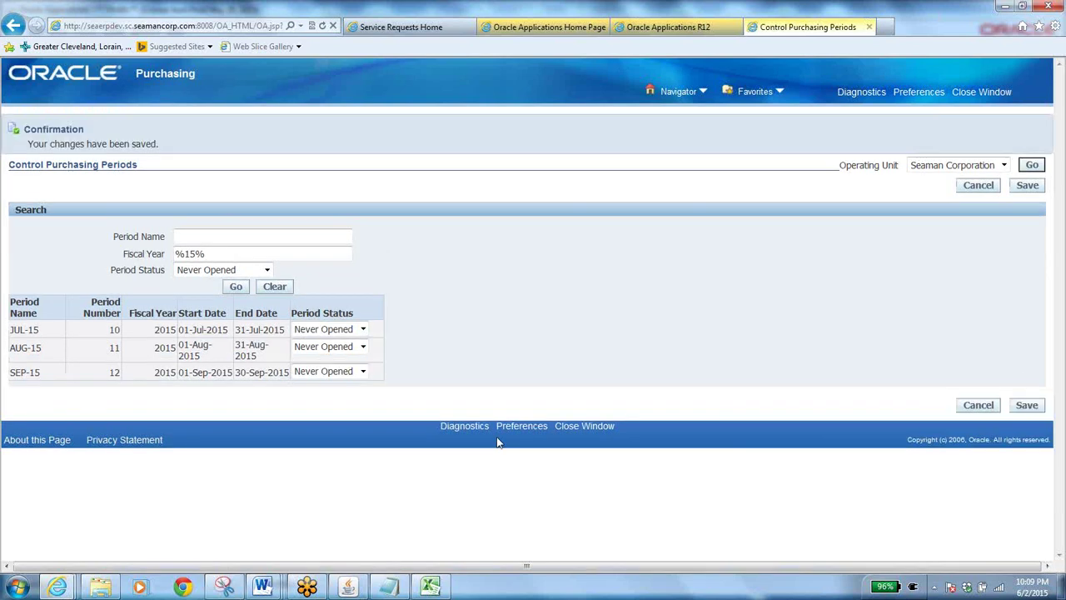
click(363, 330)
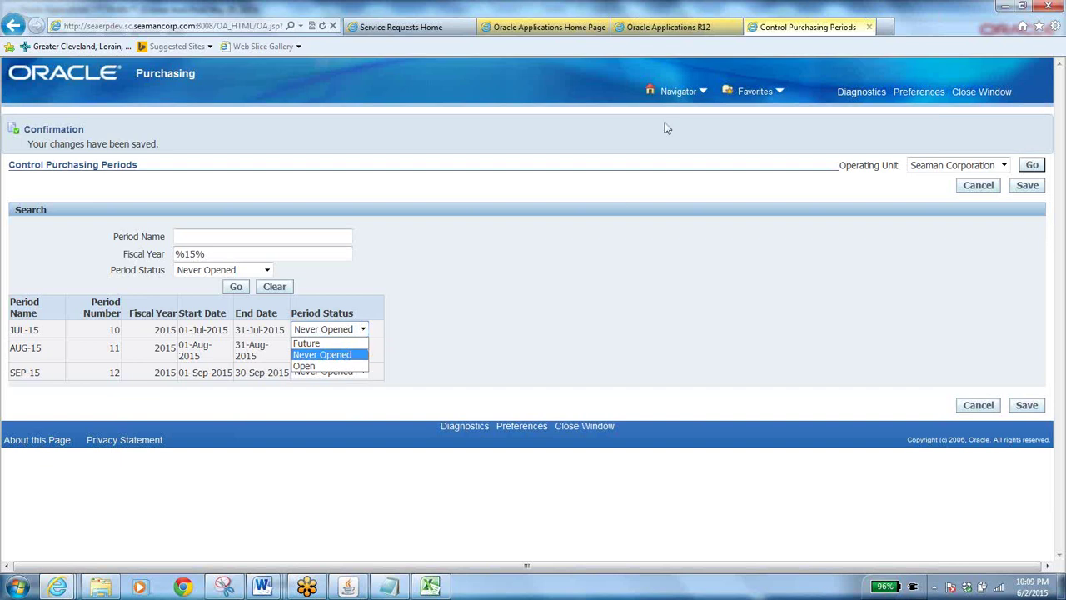
click(871, 28)
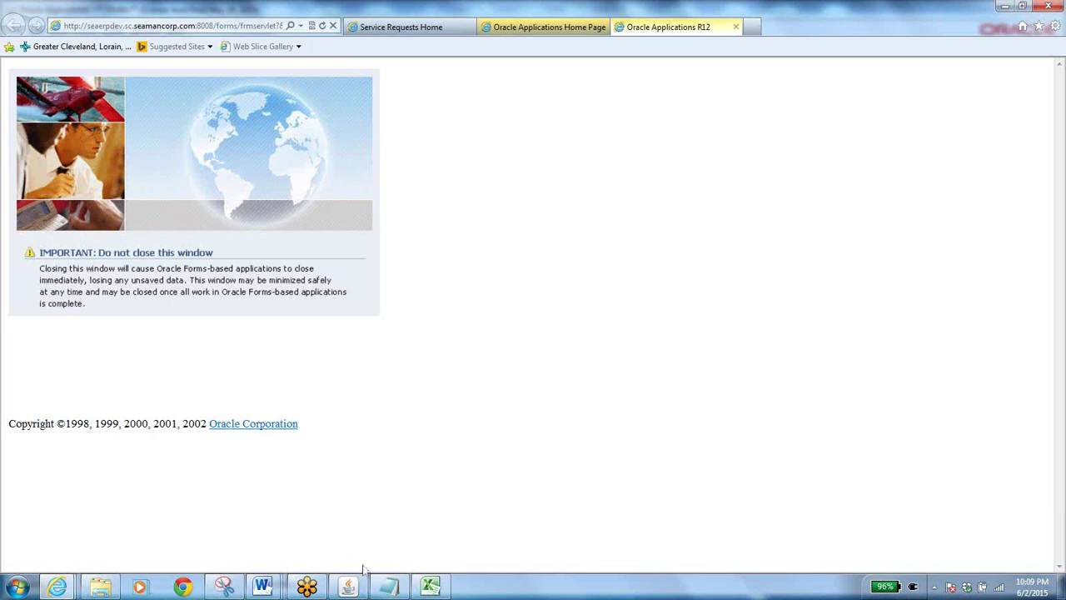
- Switch to the Oracle Applications forms window, search the functions for %period%, and open Open and Close Periods
click(348, 587)
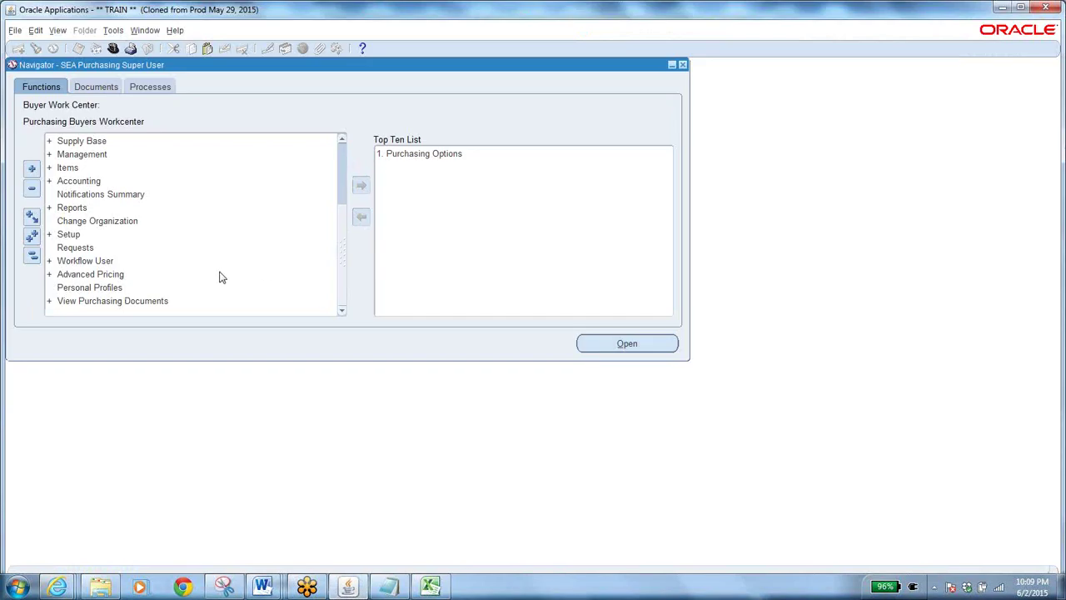
key(ctrl+l)
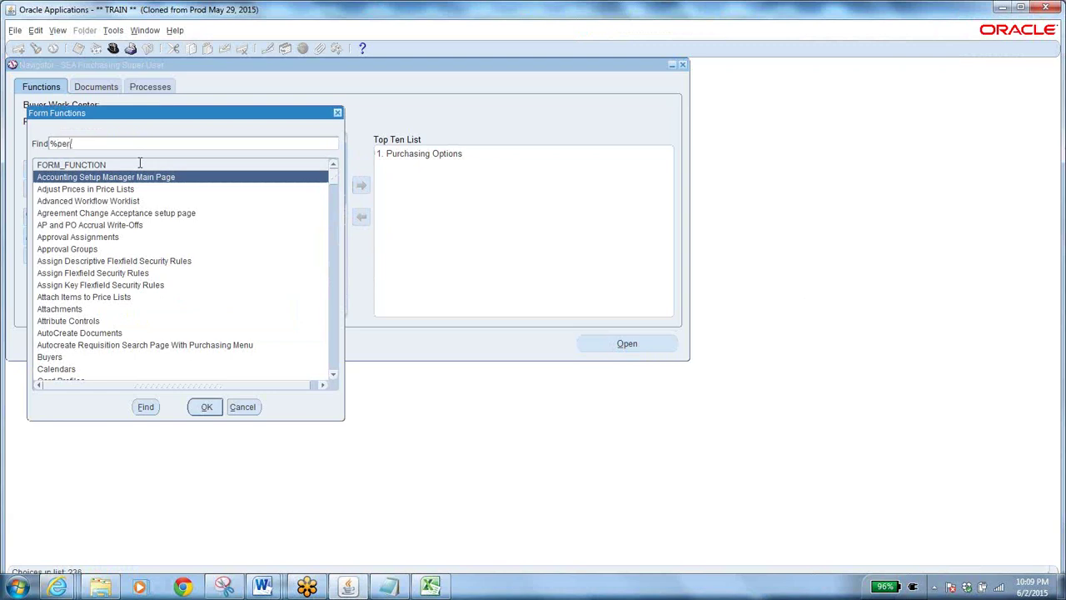
key(Return)
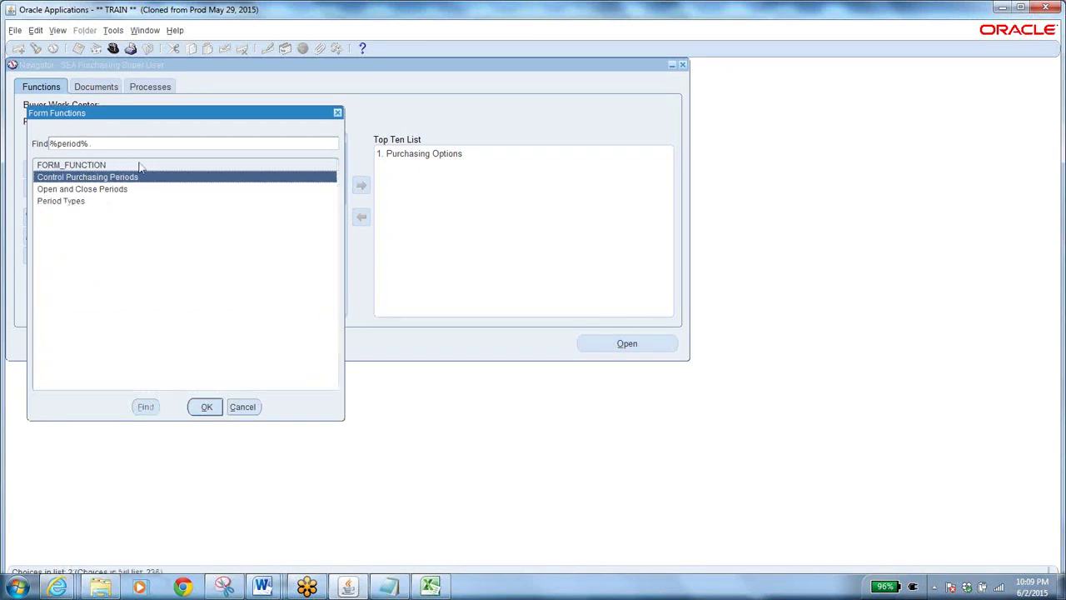
click(106, 189)
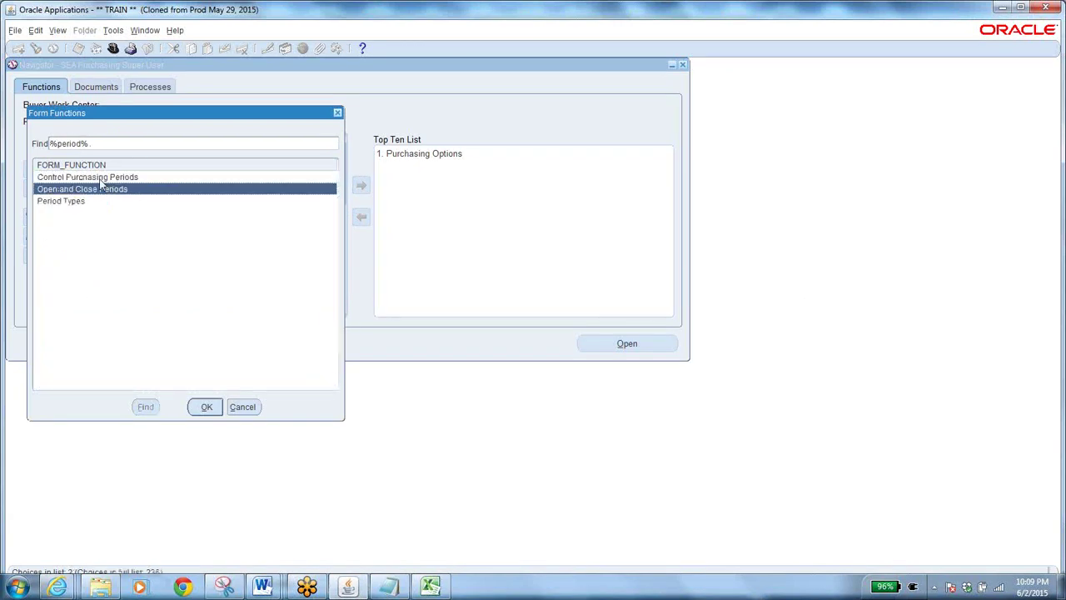
click(203, 408)
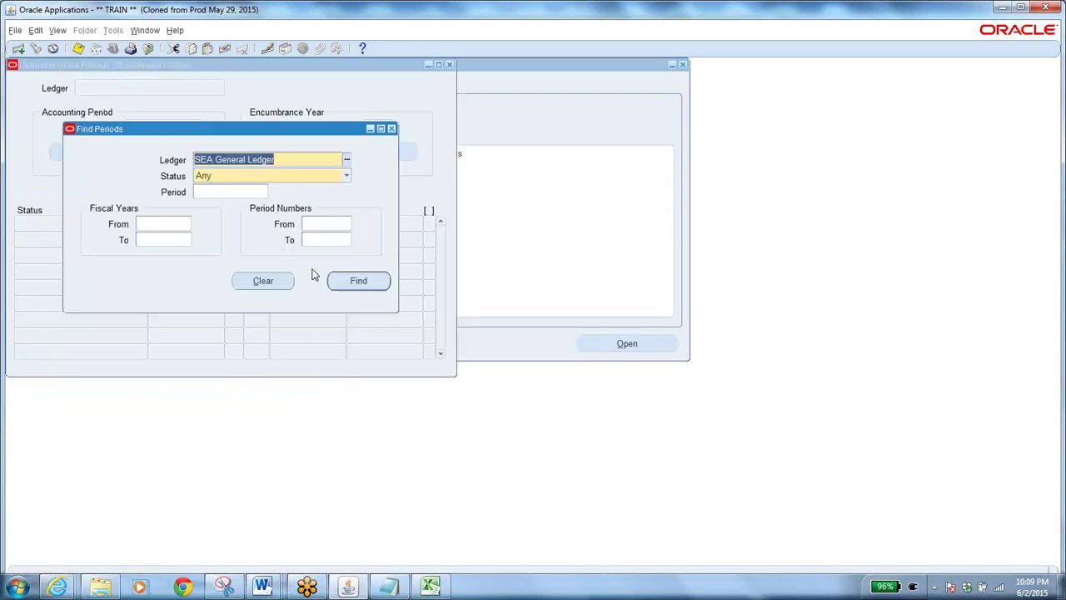
- Find the period matching %jun%15% in the SEA General Ledger with status Any
click(226, 194)
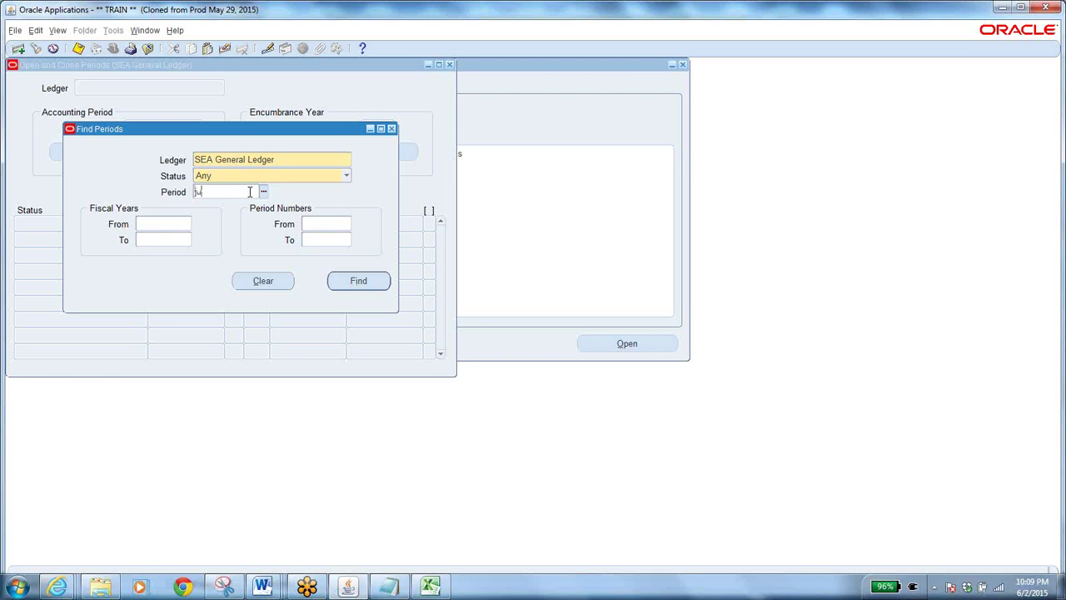
text(jun)
key(BackSpace)
key(BackSpace)
click(342, 281)
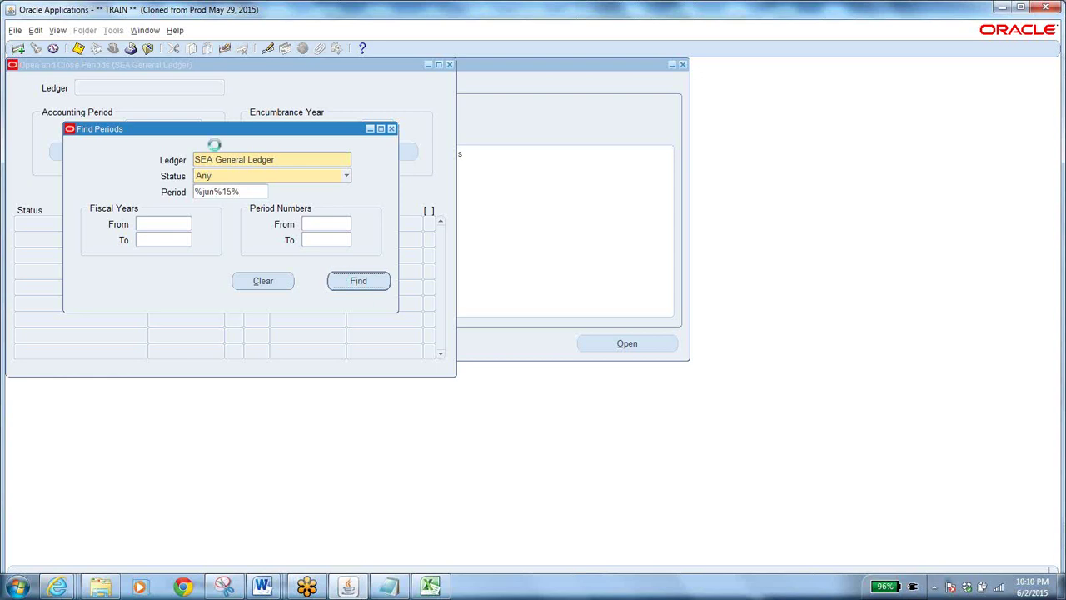
click(81, 224)
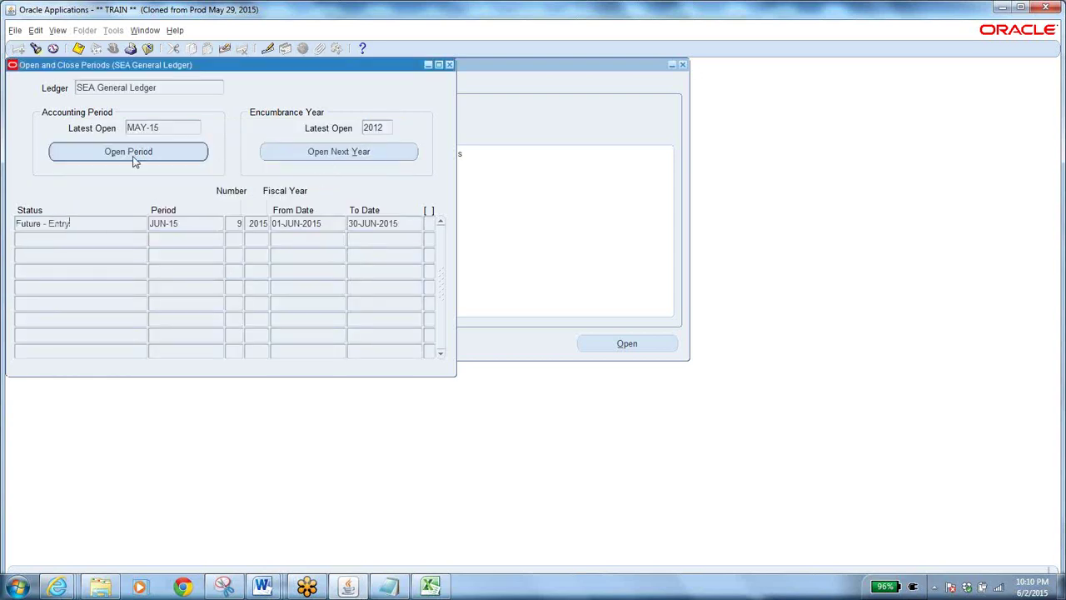
- Open JUN-15 as the target accounting period for the SEA General Ledger, accept the confirmation, and close the periods form
click(159, 156)
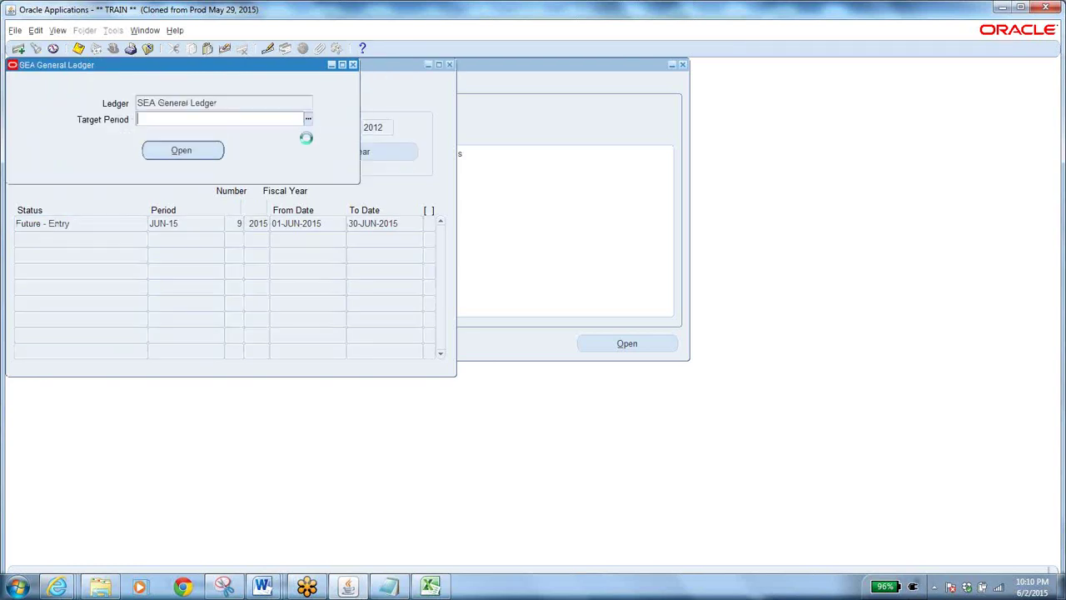
click(308, 119)
text(j)
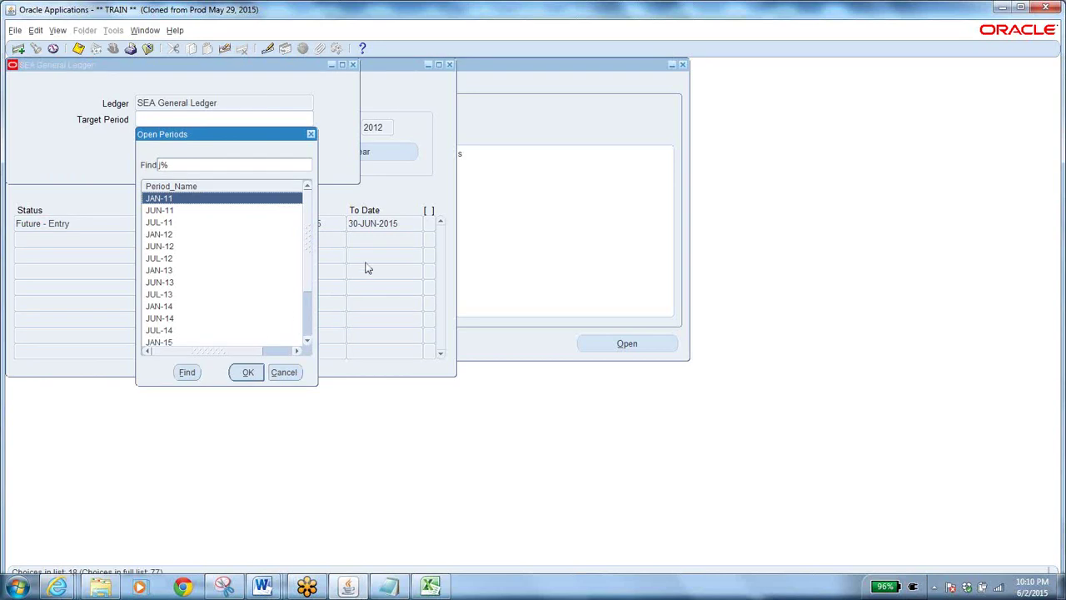
text(u)
click(161, 295)
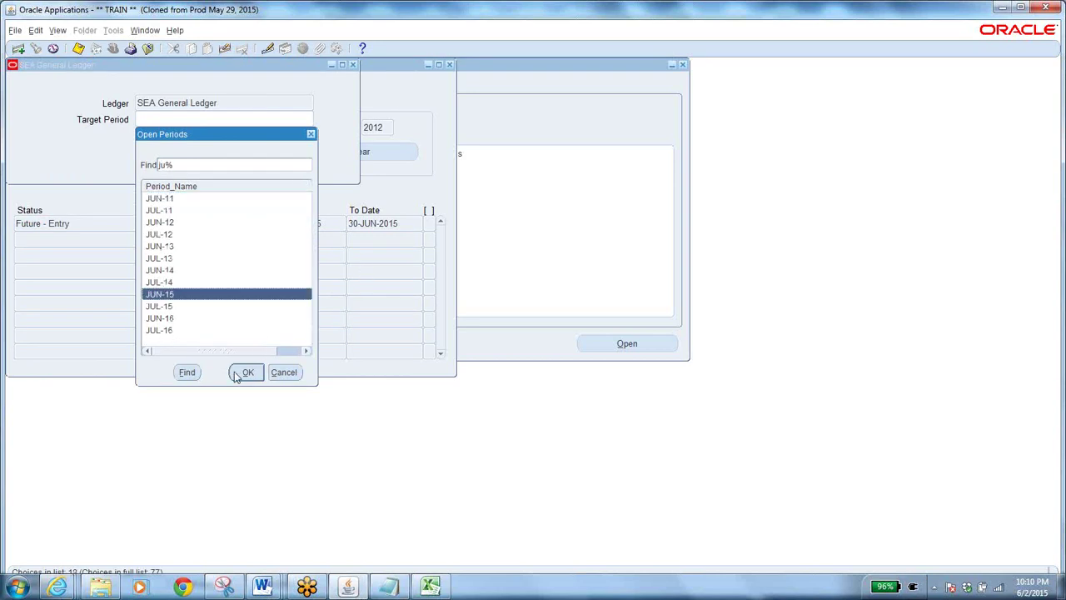
click(248, 373)
click(183, 150)
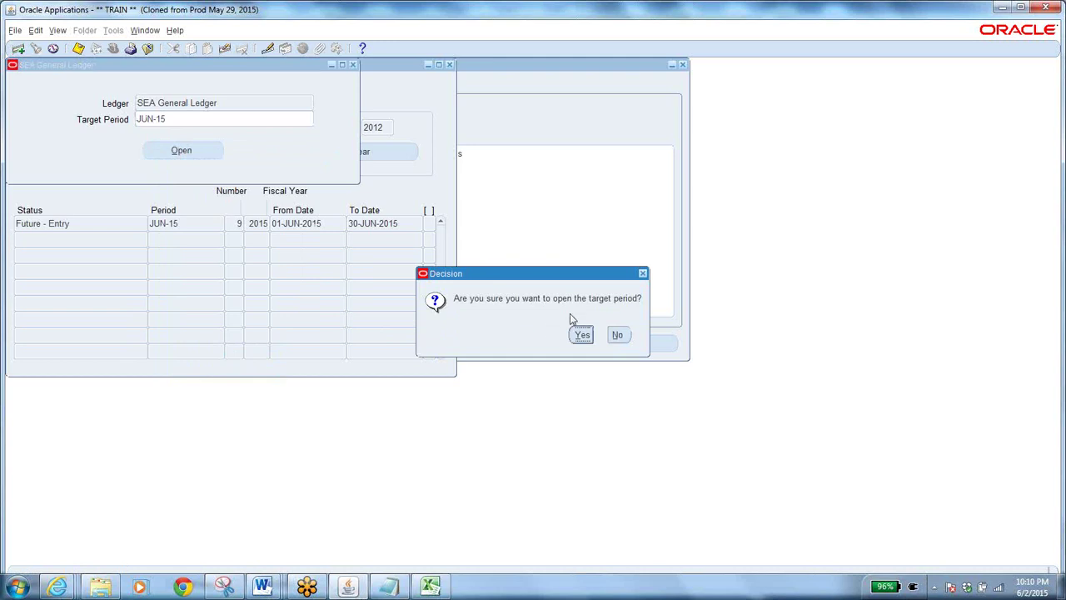
click(581, 335)
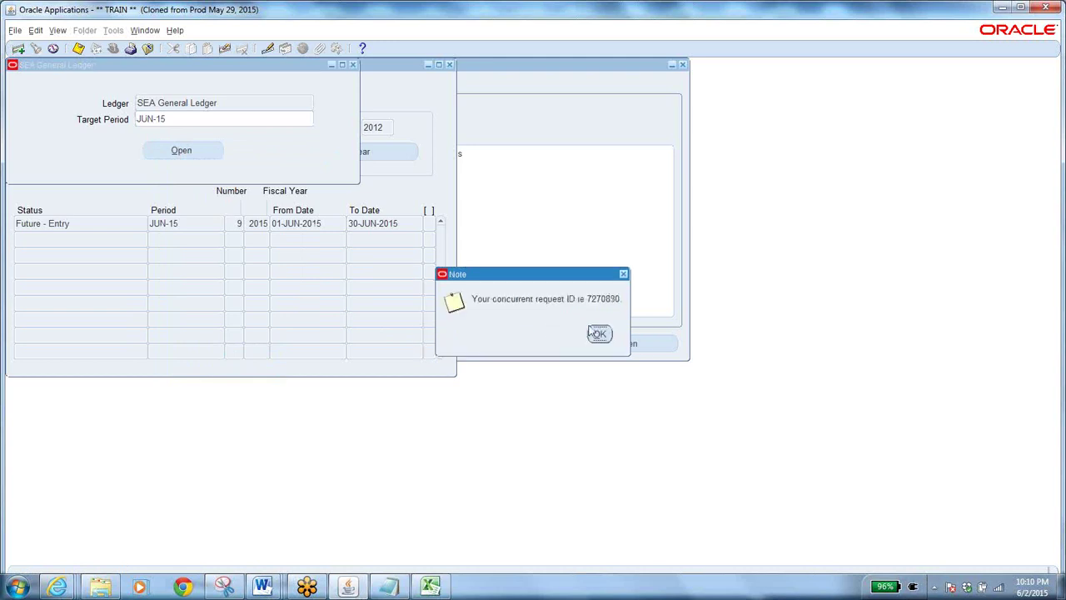
click(600, 334)
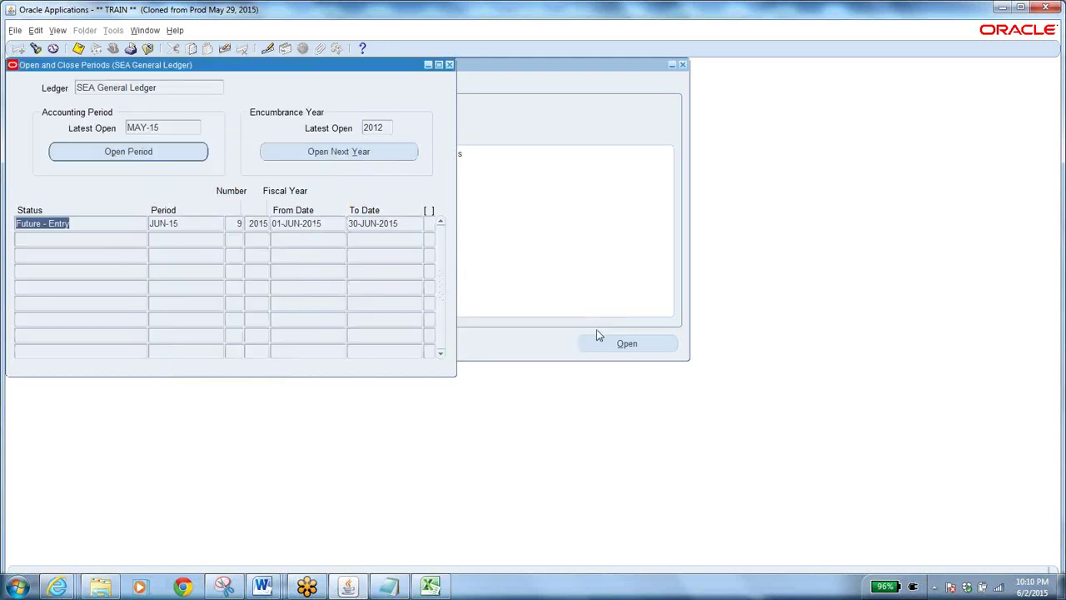
click(149, 50)
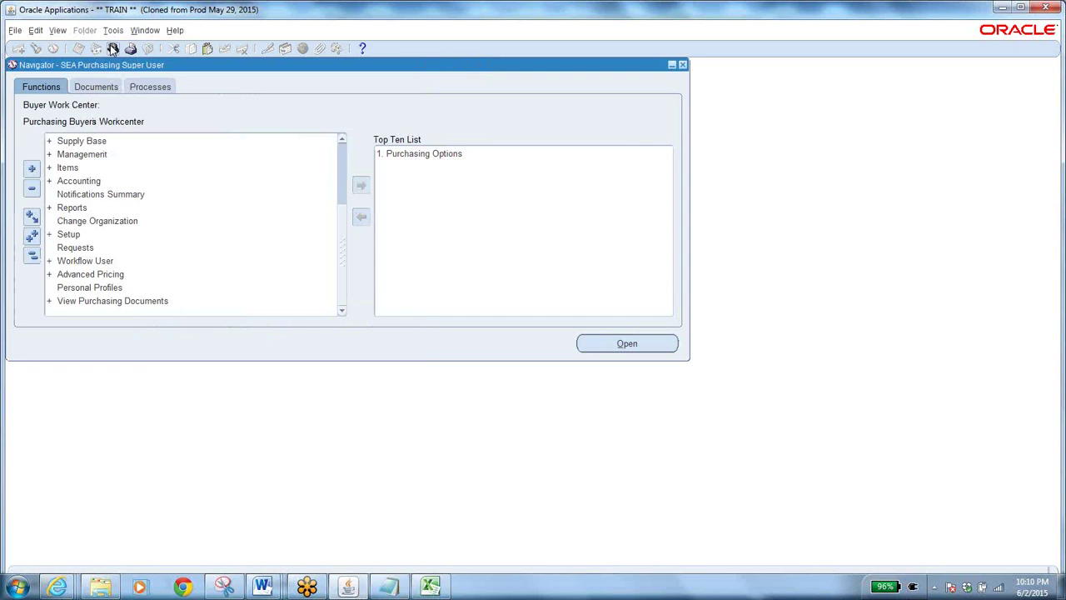
- Switch to the General Ledger Super User responsibility and open the Open/Close periods function under Setup
click(113, 49)
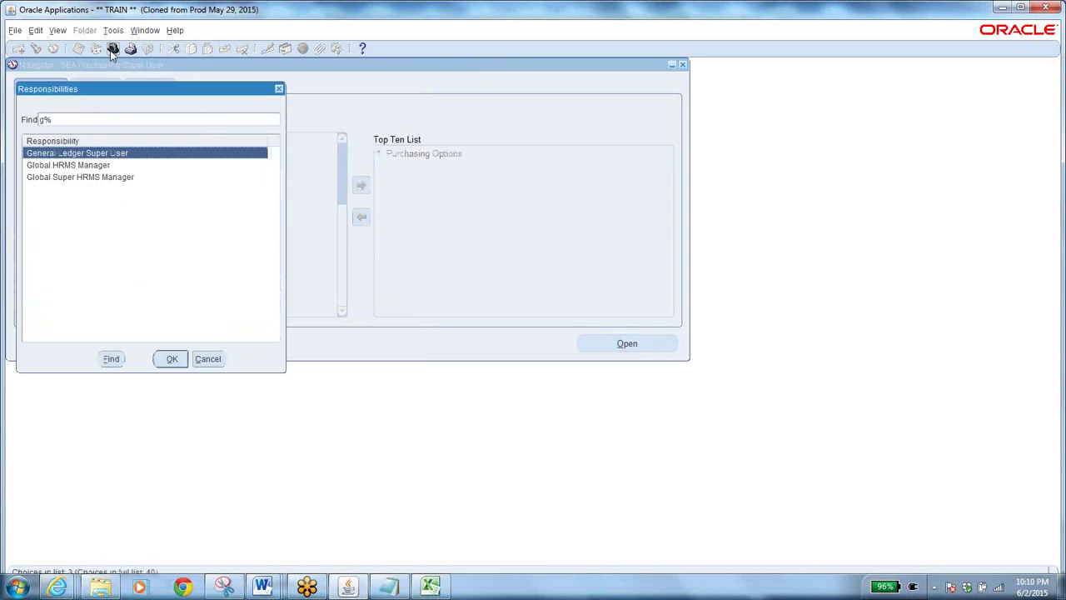
click(171, 360)
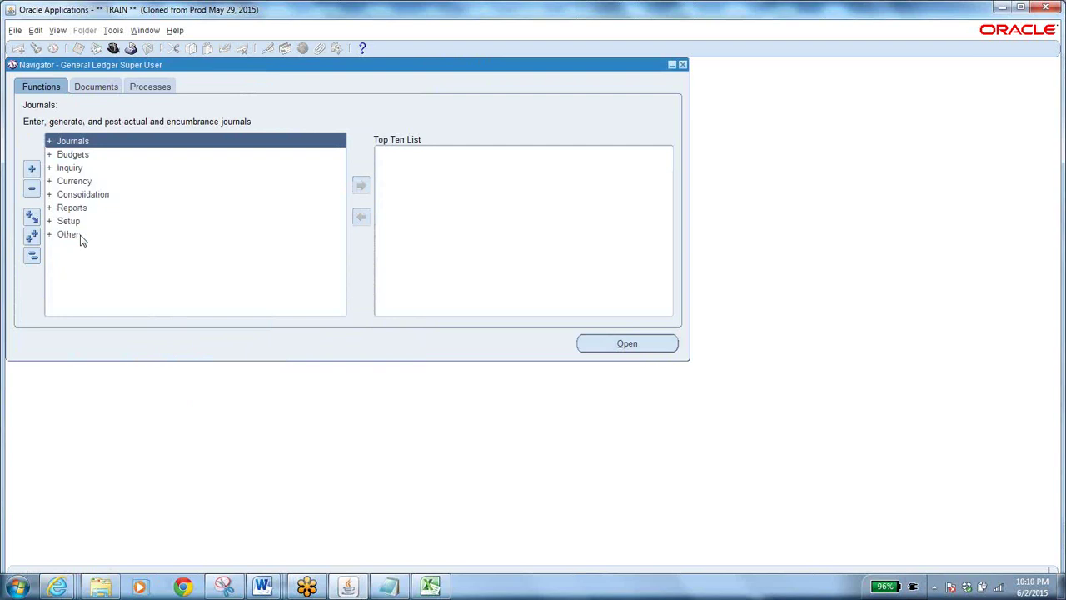
double_click(70, 223)
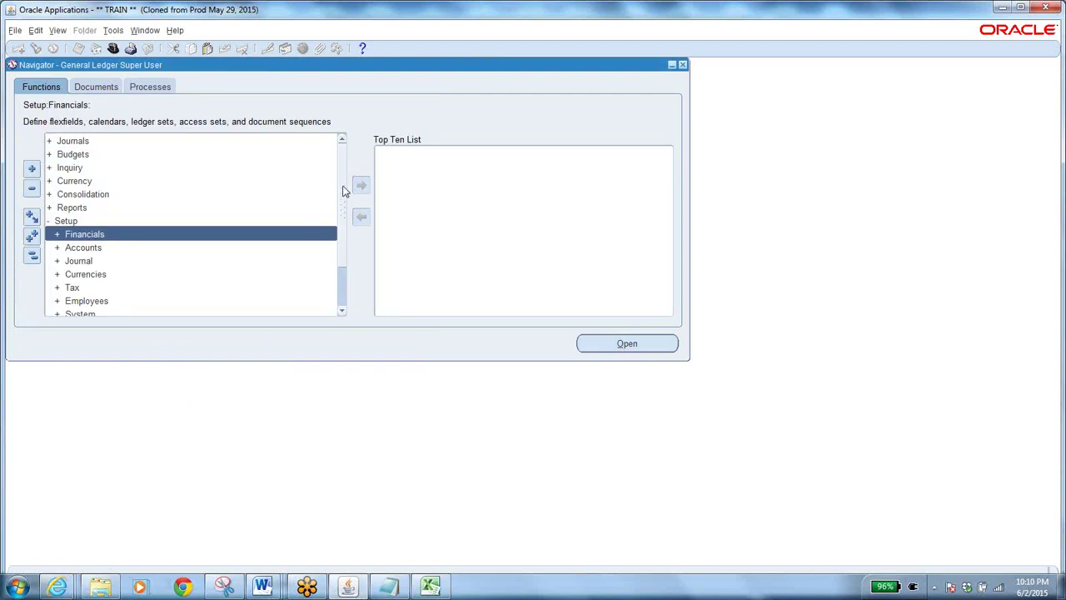
scroll(346, 200, down, 2)
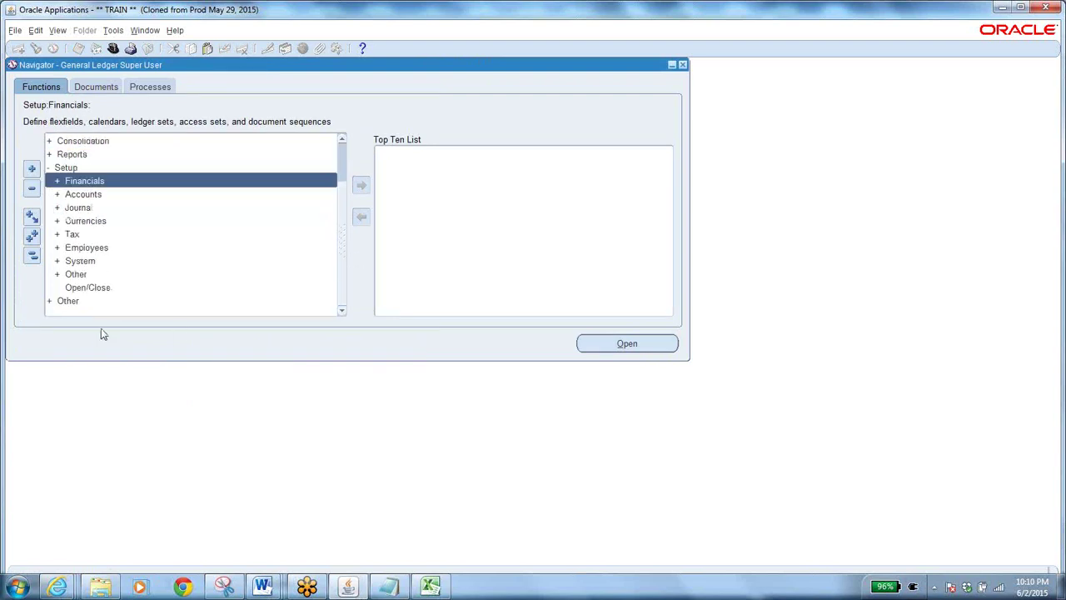
click(100, 289)
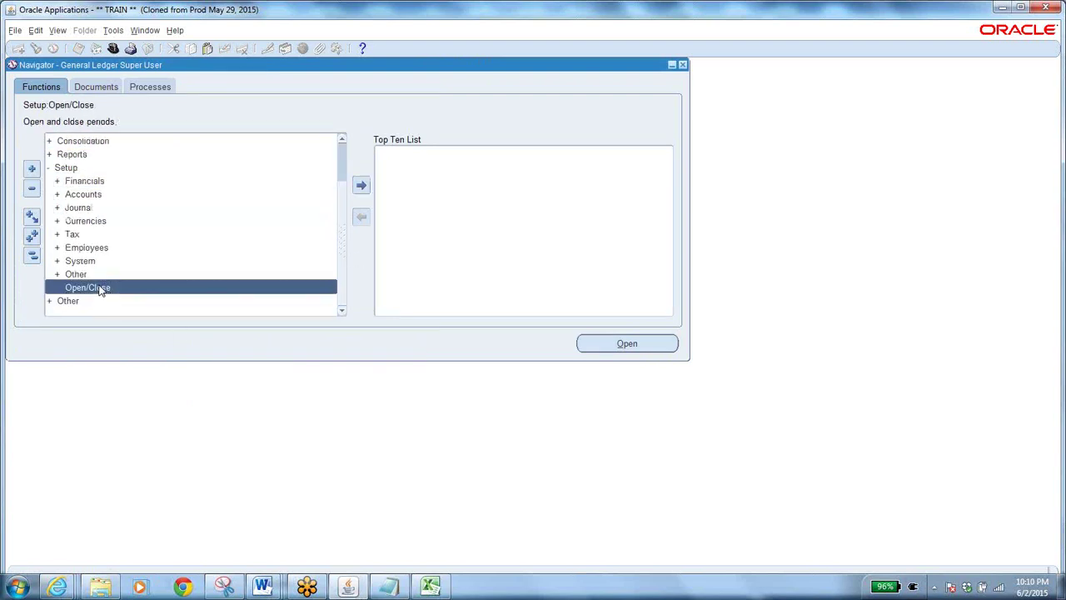
double_click(99, 288)
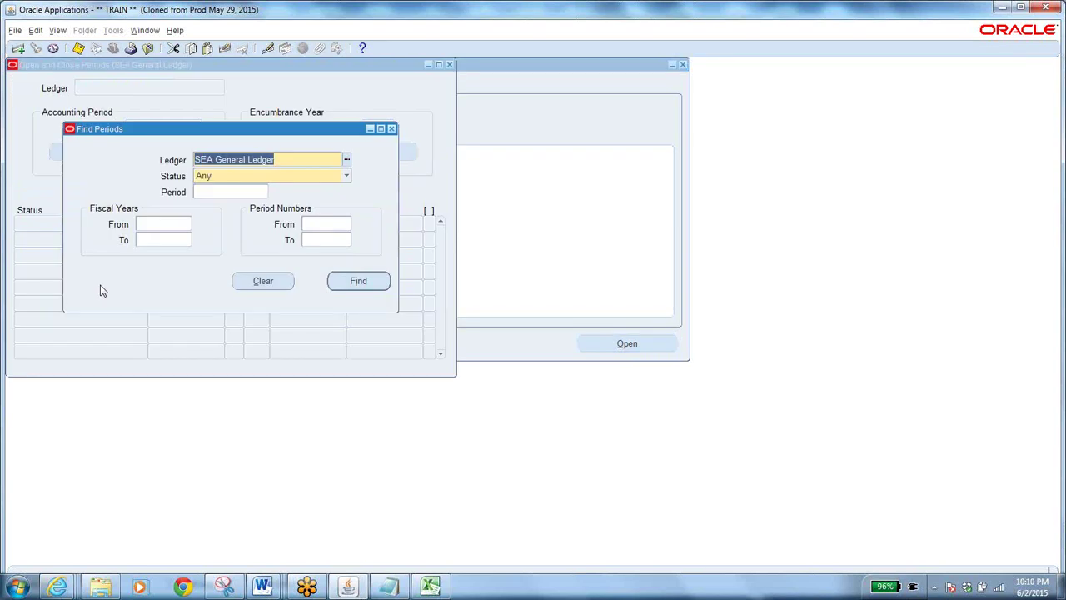
- Look up the JUN-15 period in the SEA General Ledger to check its status, and close the form
click(222, 191)
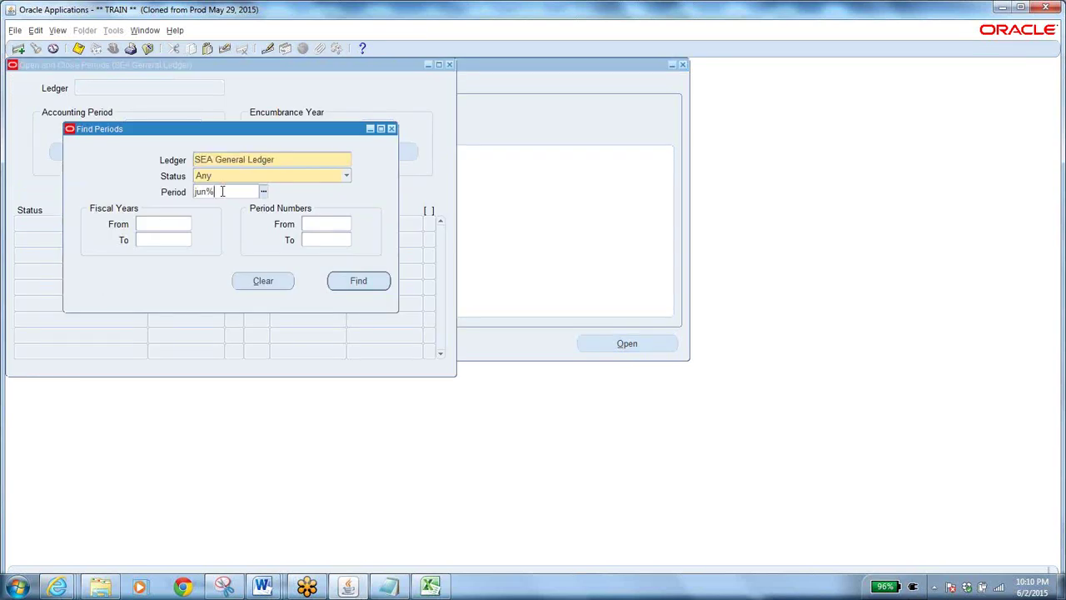
click(356, 282)
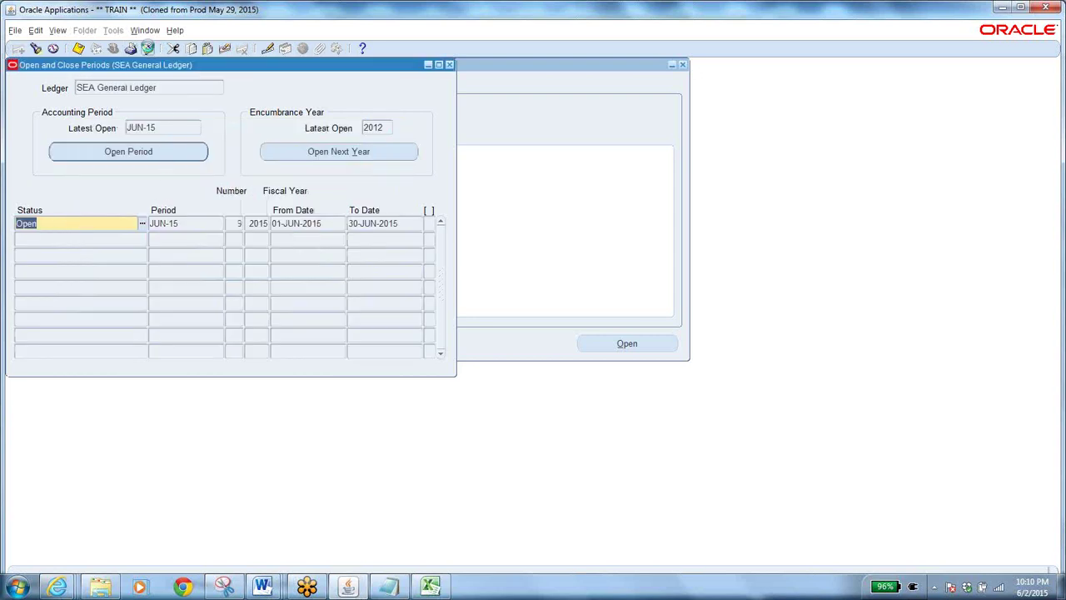
click(149, 49)
click(27, 257)
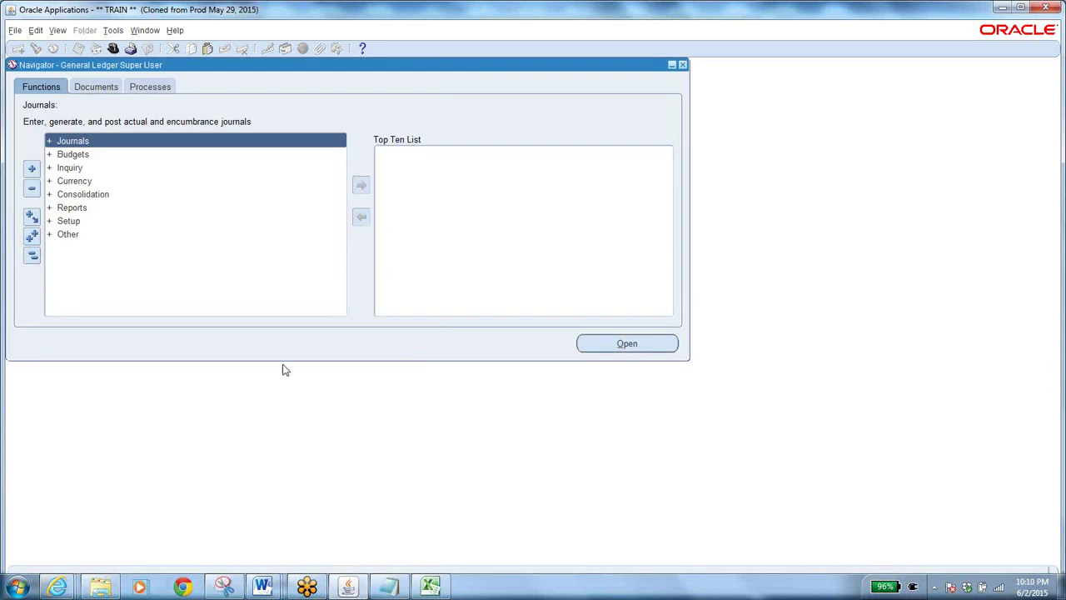
- Switch to Notepad, copy the highlighted PO number from the classes trails notes, and return to Oracle Applications
click(349, 587)
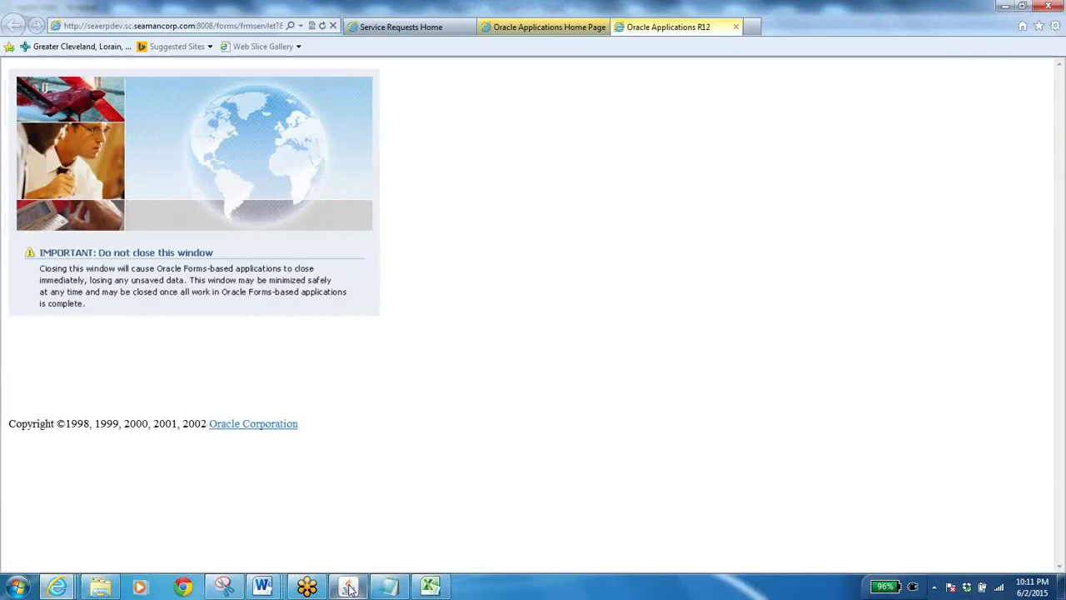
click(389, 588)
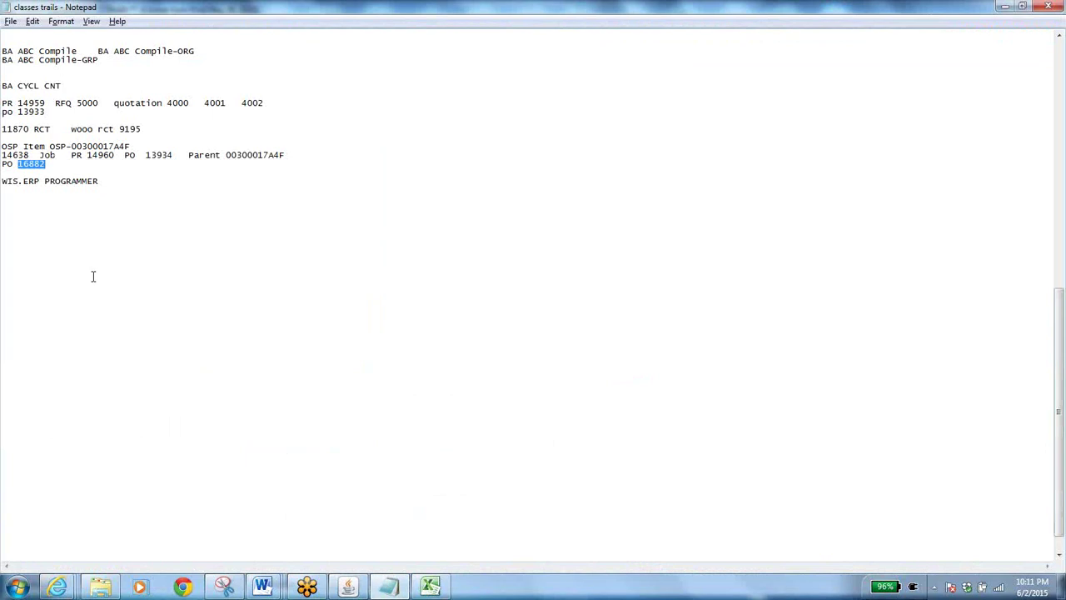
right_click(34, 159)
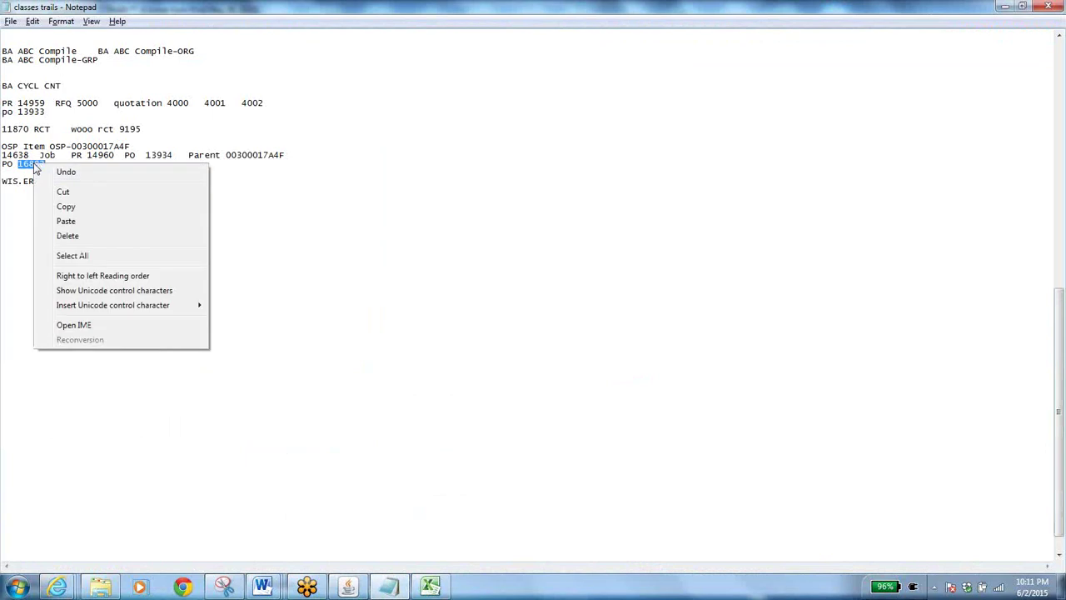
click(72, 205)
click(348, 588)
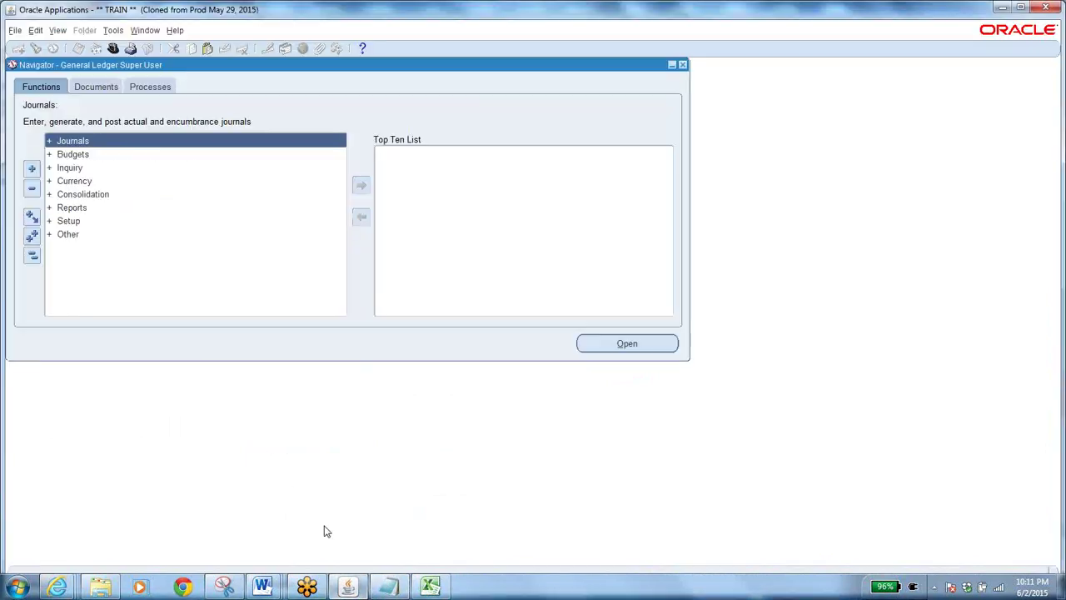
- Switch to the SEA Inventory responsibility
click(113, 48)
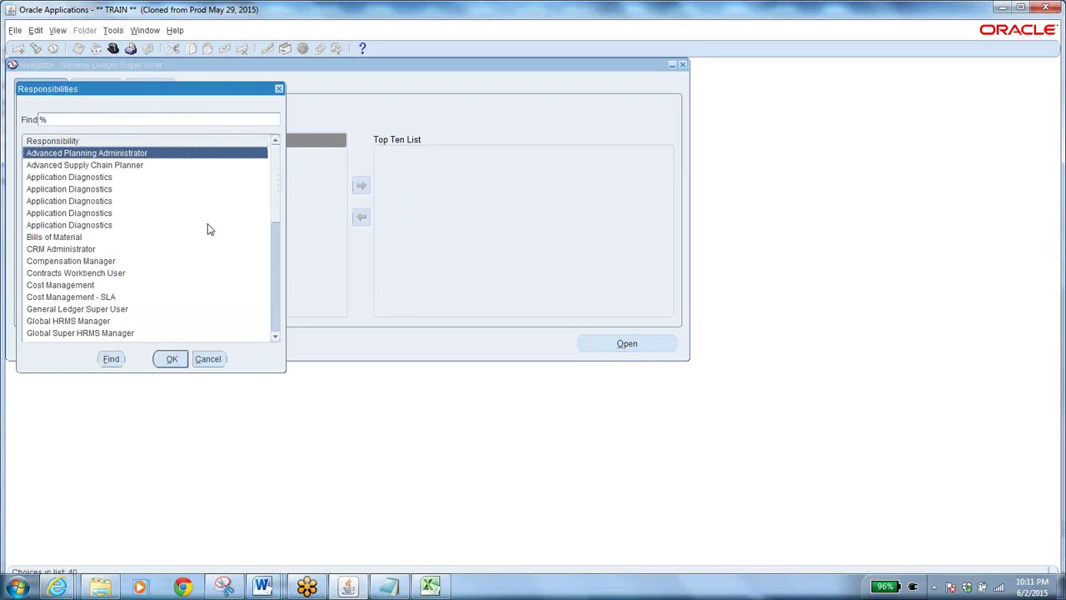
text(s)
click(118, 201)
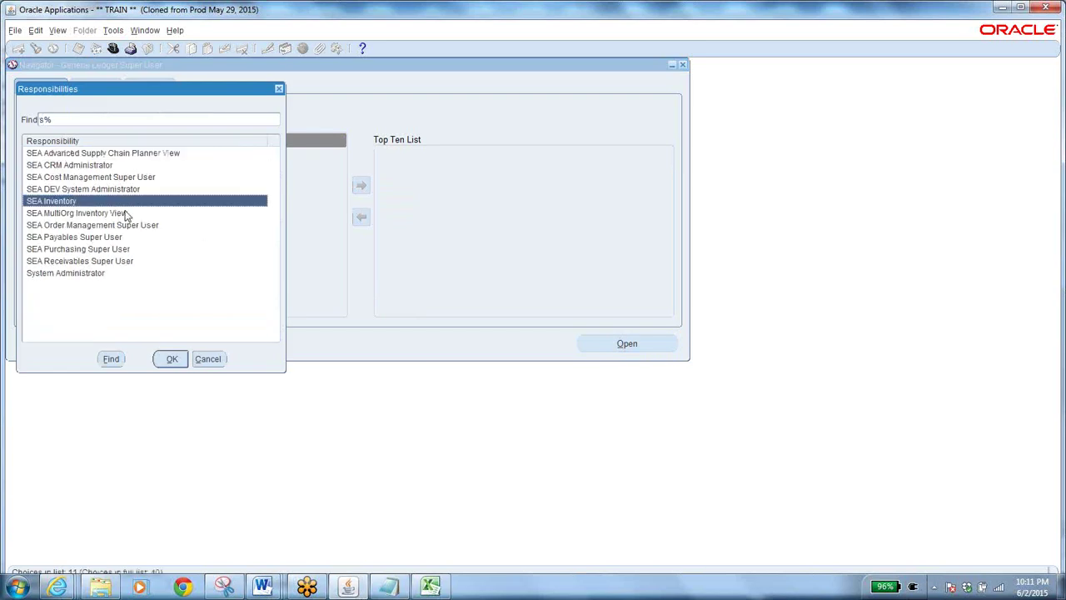
click(181, 360)
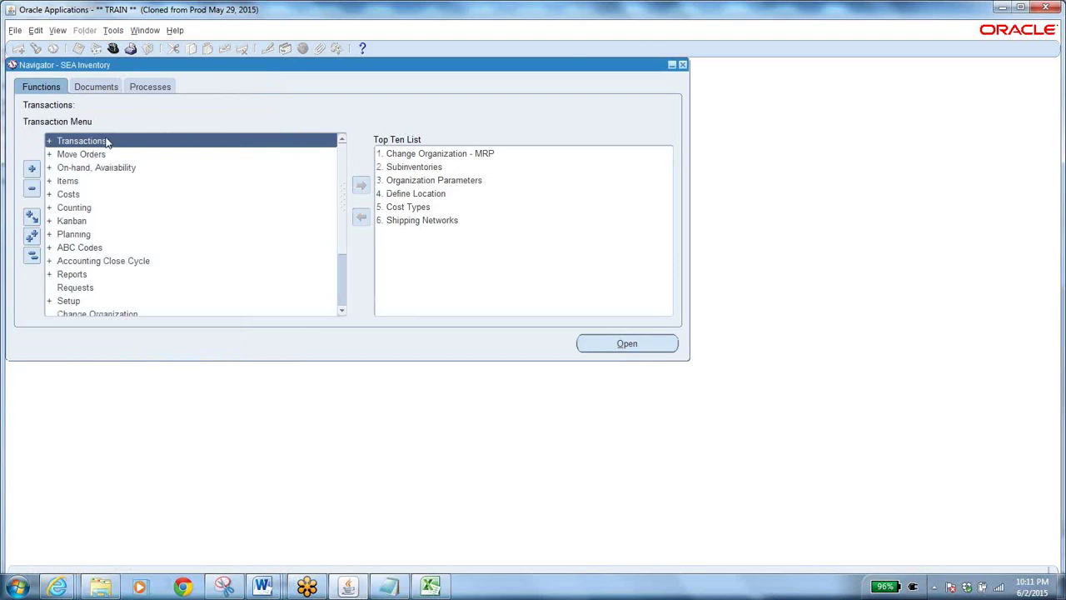
- Open the Receipts function under Transactions, Receiving, choosing Wooster Discrete (WOO) as the organization
double_click(110, 142)
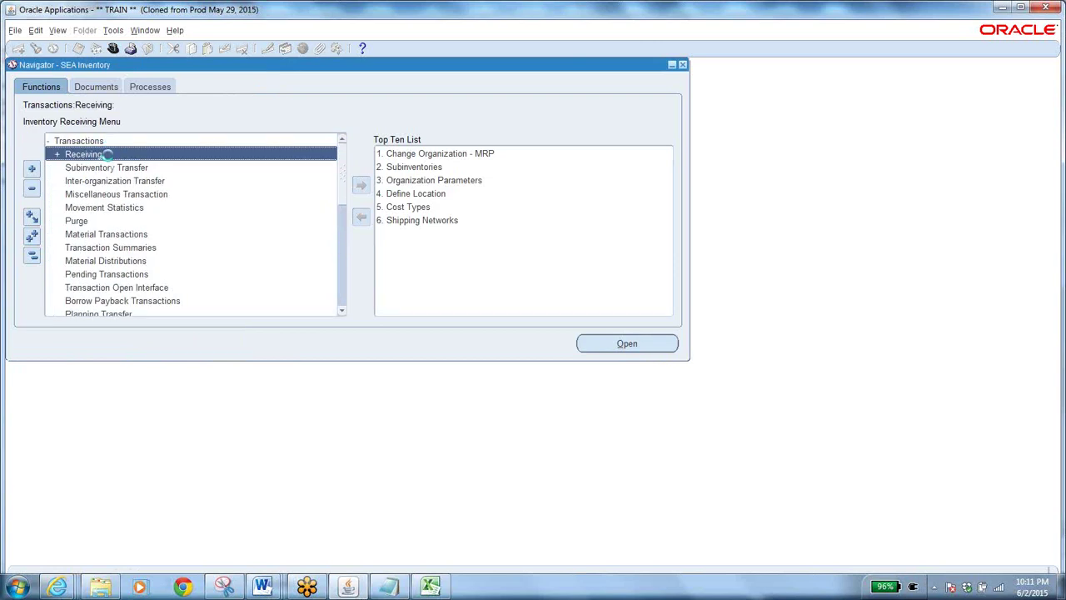
double_click(107, 157)
click(134, 170)
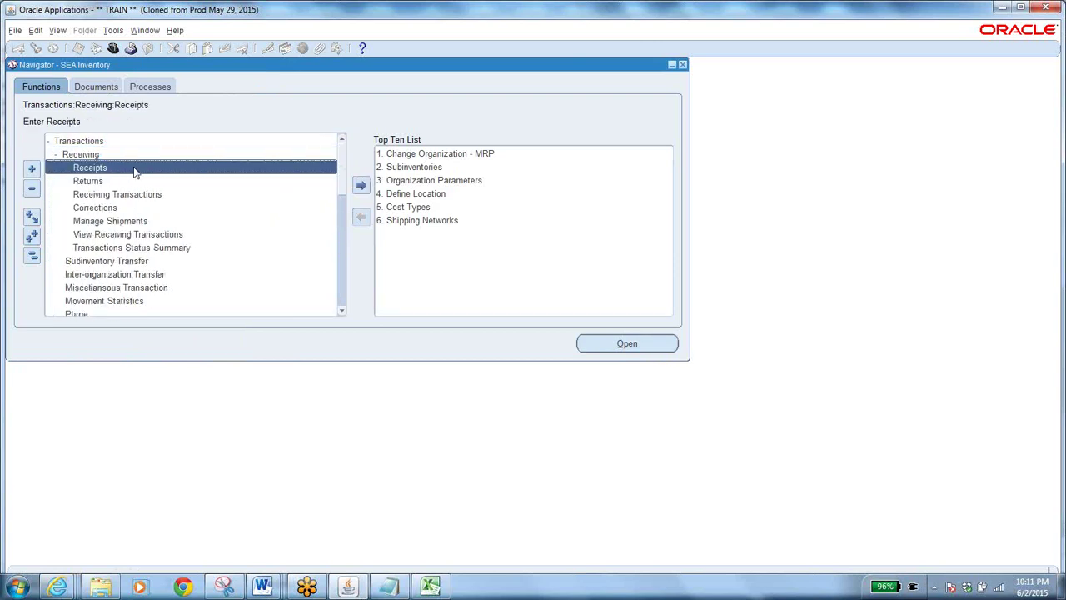
click(100, 196)
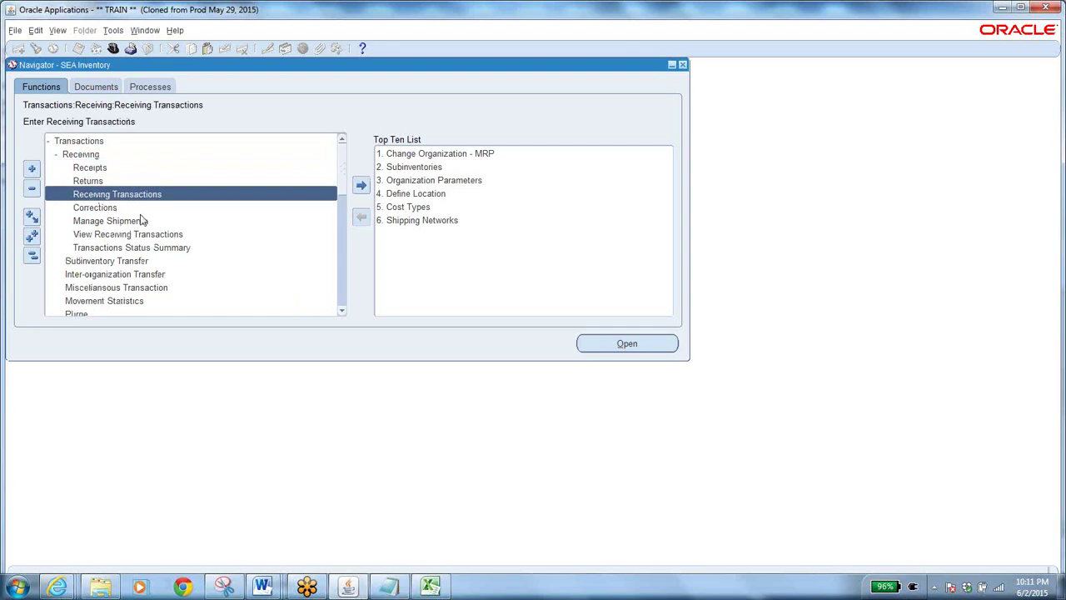
click(87, 169)
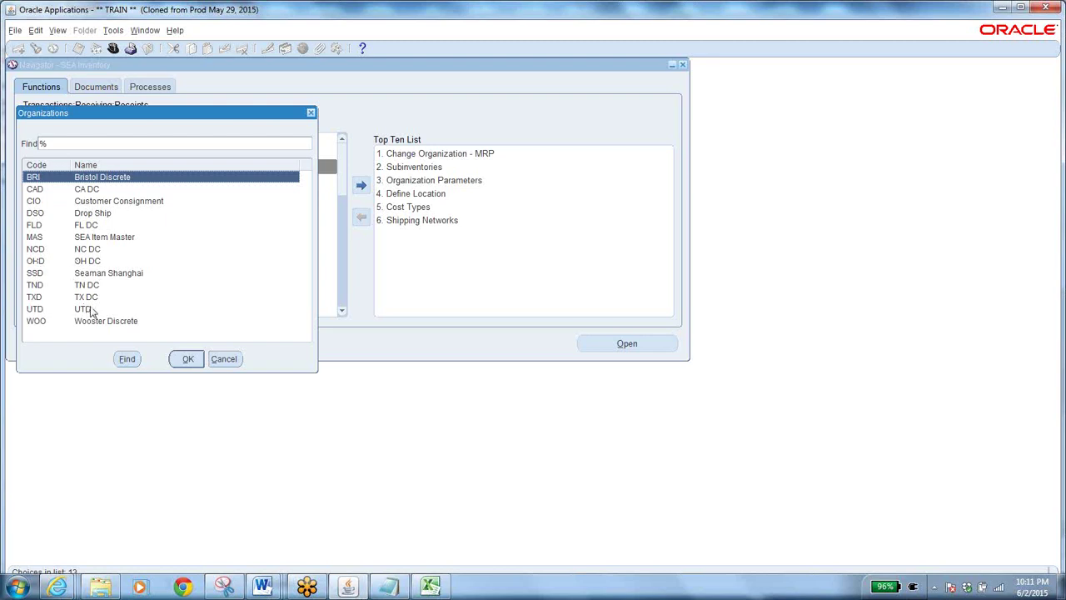
click(114, 325)
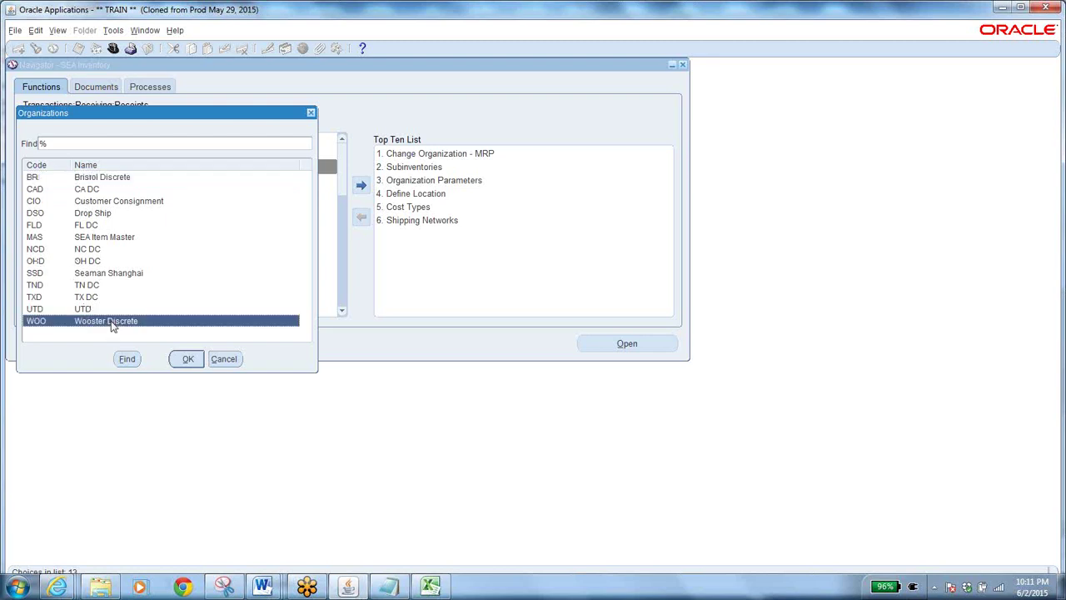
click(48, 219)
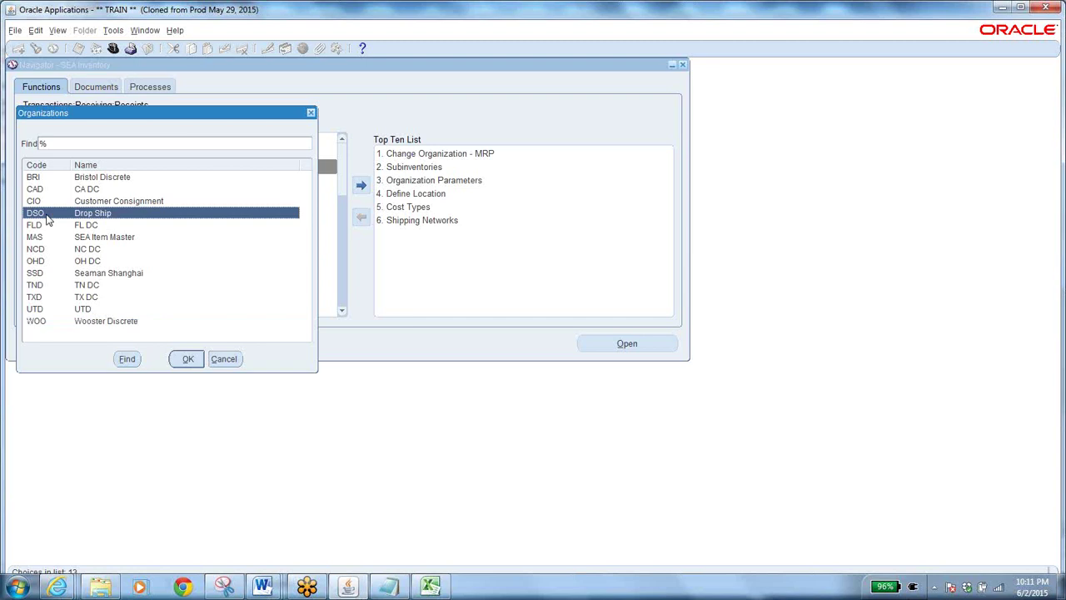
click(133, 325)
click(189, 359)
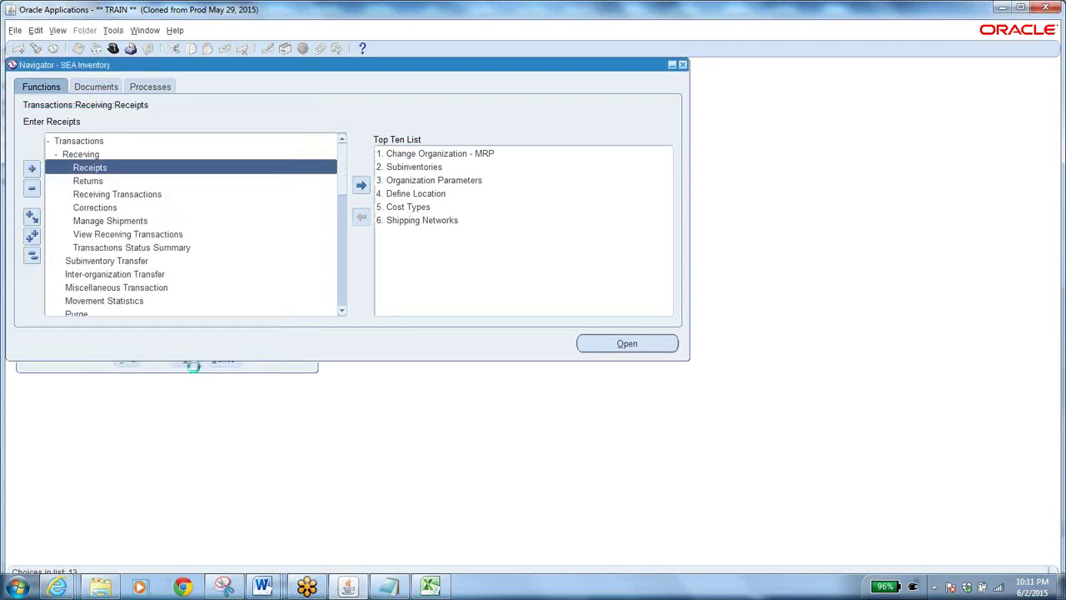
- Find the expected receipts for the noted purchase order number in the Seaman Corporation operating unit
click(288, 426)
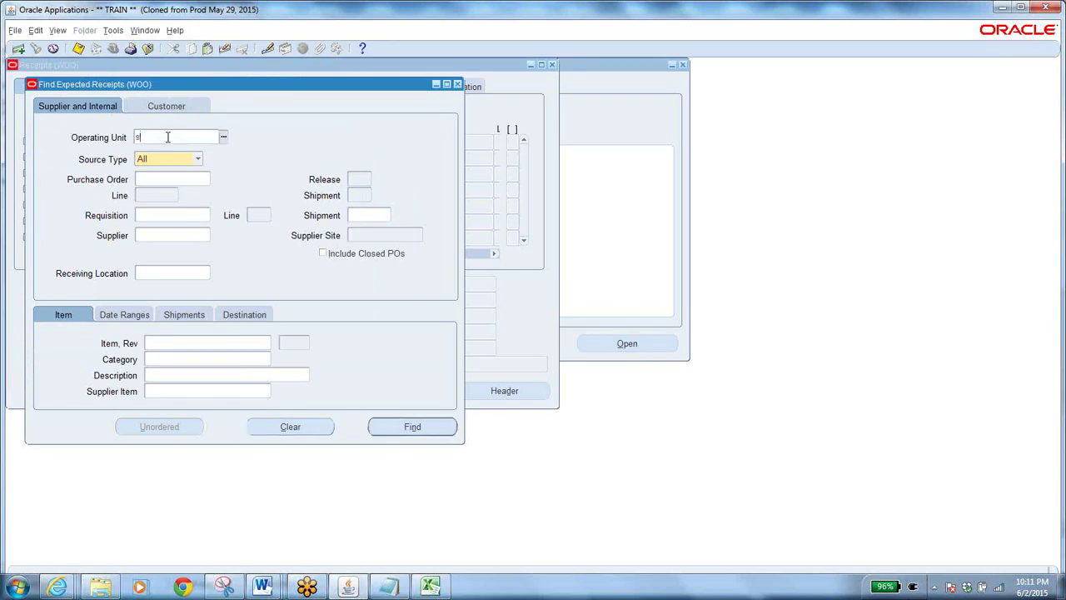
text(s)
key(Tab)
click(163, 178)
text(16882)
key(Return)
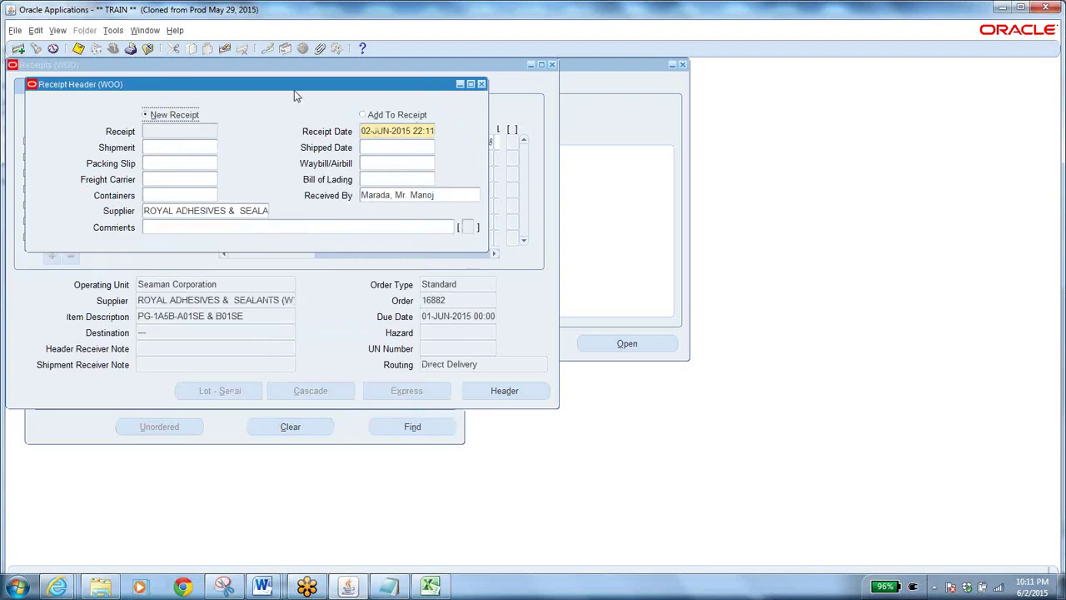
- Move the receipt header clear of the lines and mark the BAGINTHEBOXPG-1 inventory line for receipt
drag(293, 90, 479, 144)
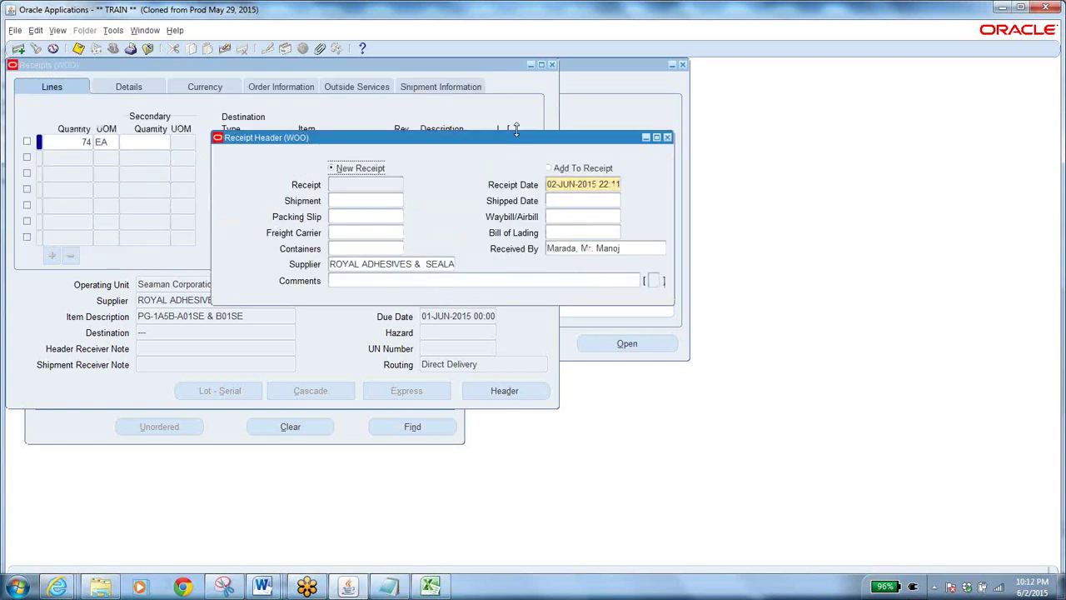
drag(508, 140, 626, 161)
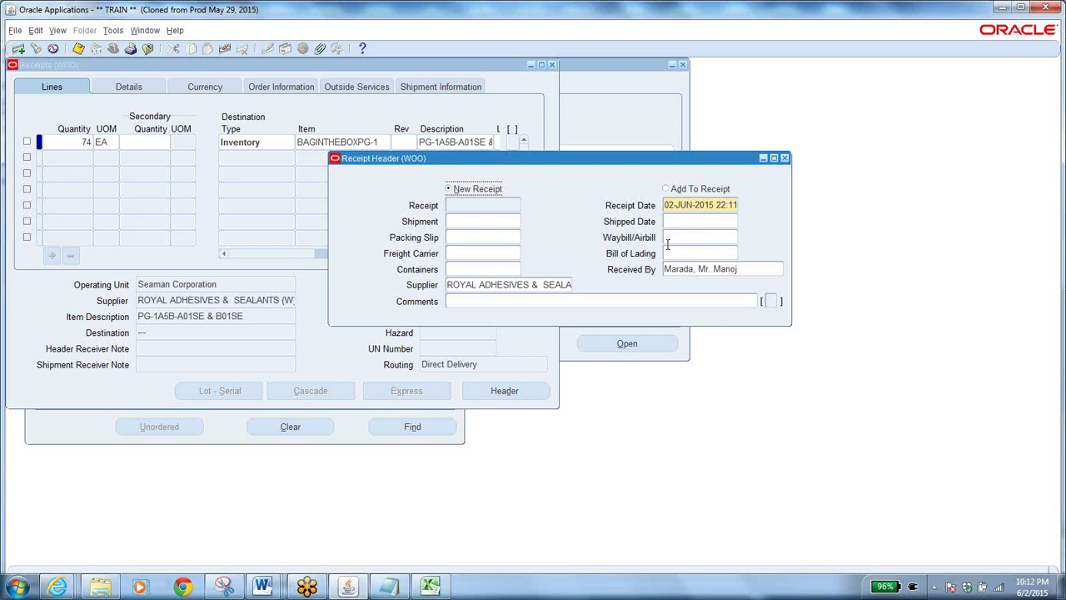
click(91, 143)
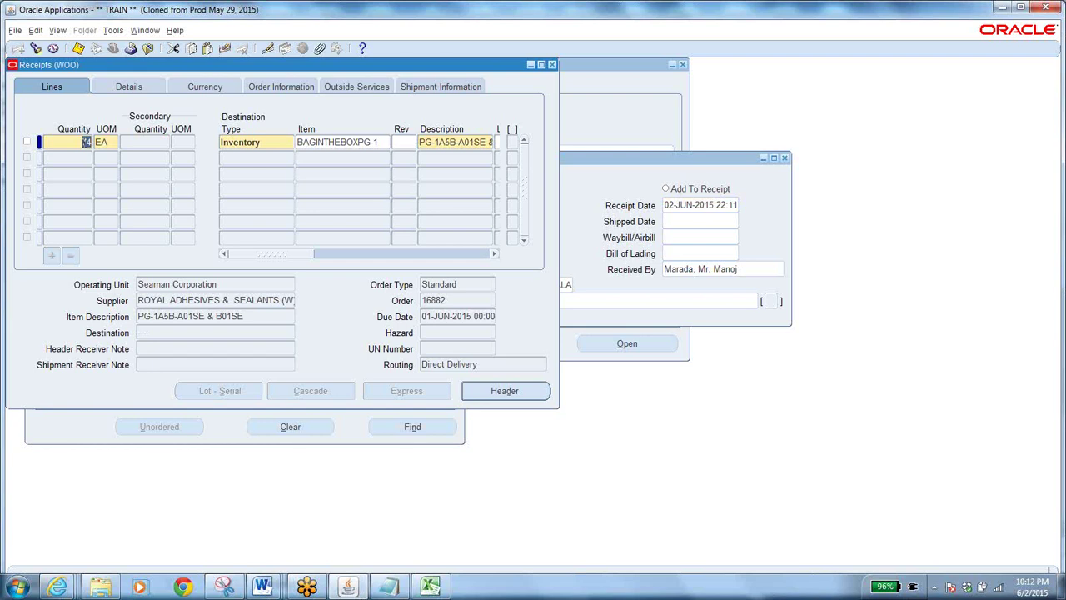
click(85, 142)
click(27, 143)
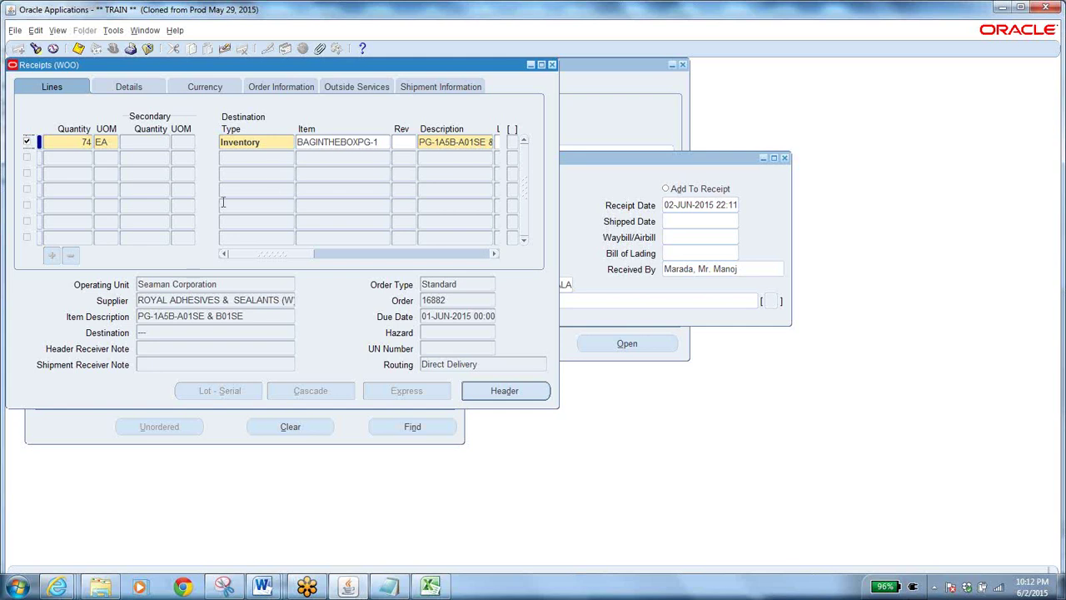
double_click(266, 143)
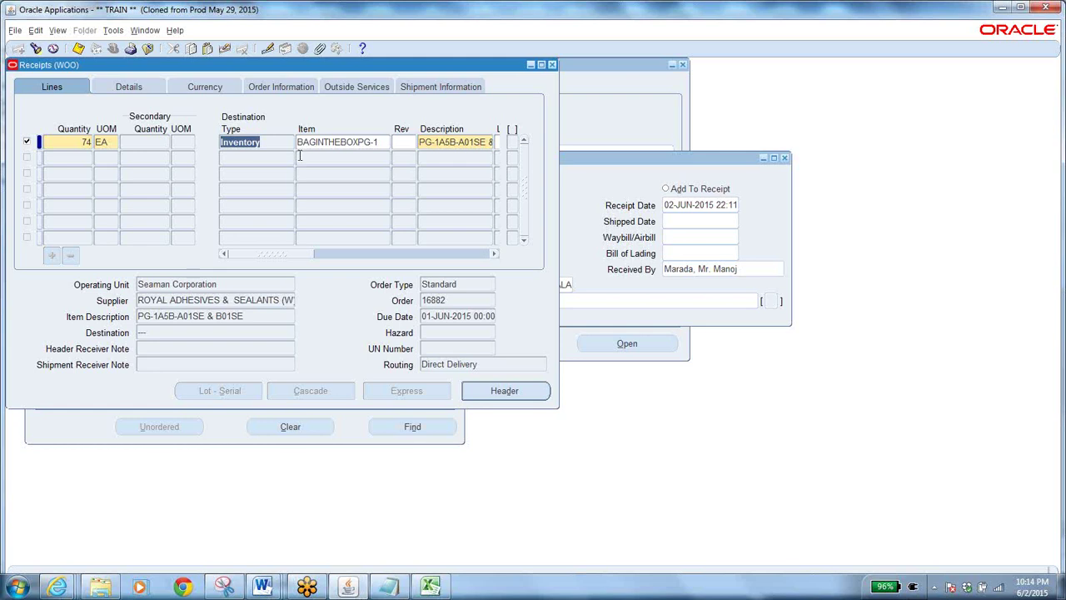
click(272, 142)
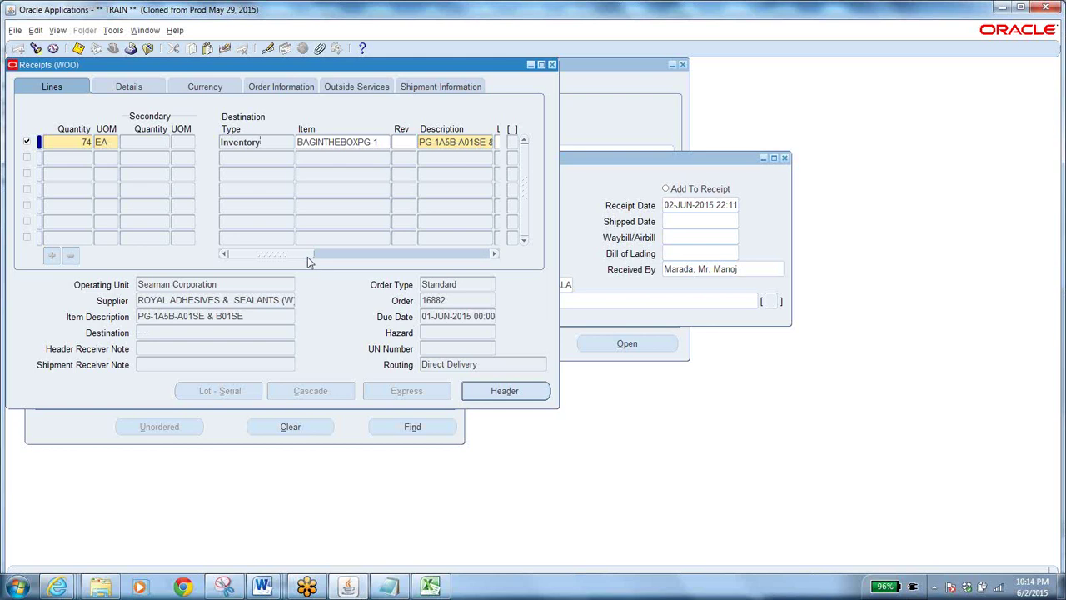
- Set the receipt line's subinventory to RCV
drag(308, 263, 389, 262)
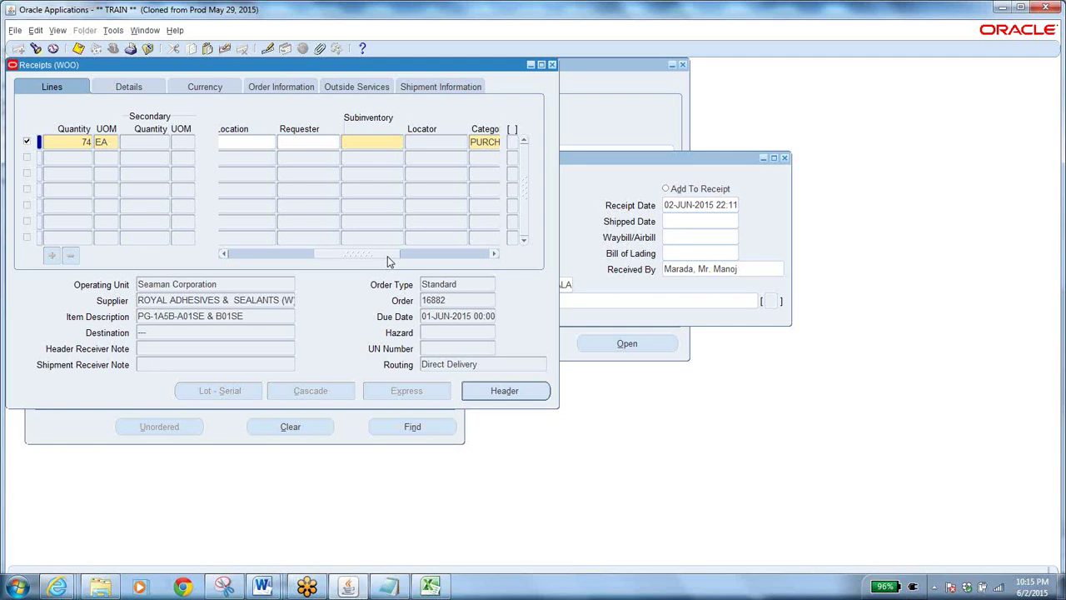
click(373, 142)
click(398, 143)
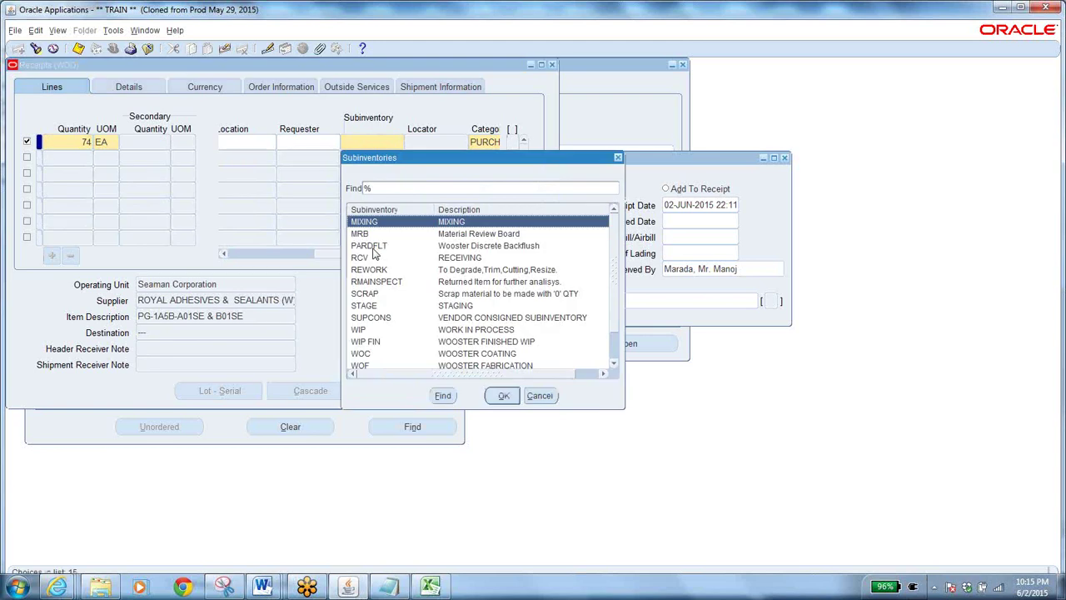
text(r)
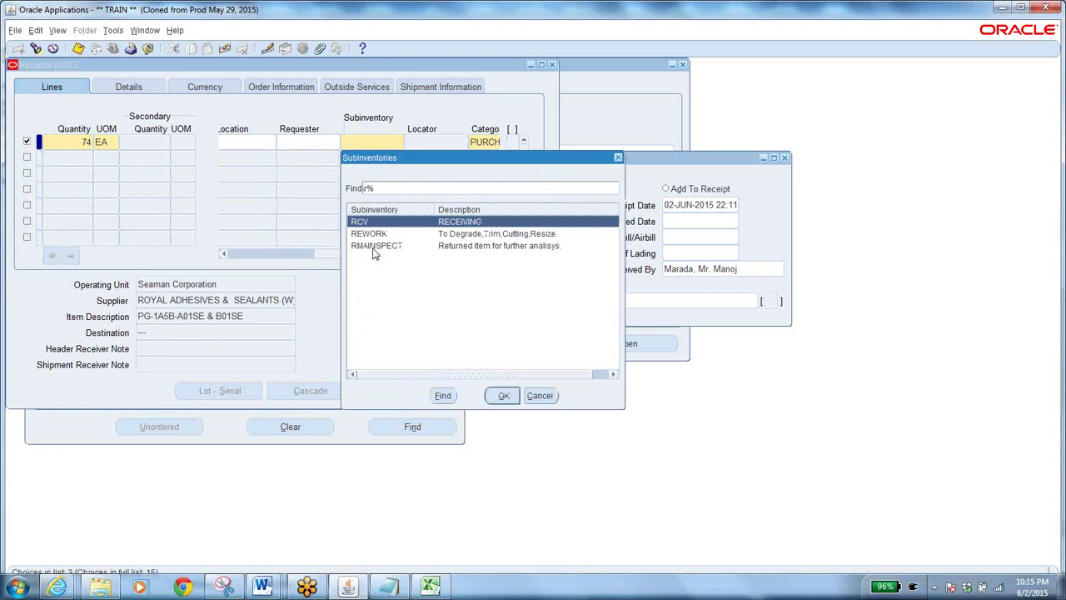
click(504, 397)
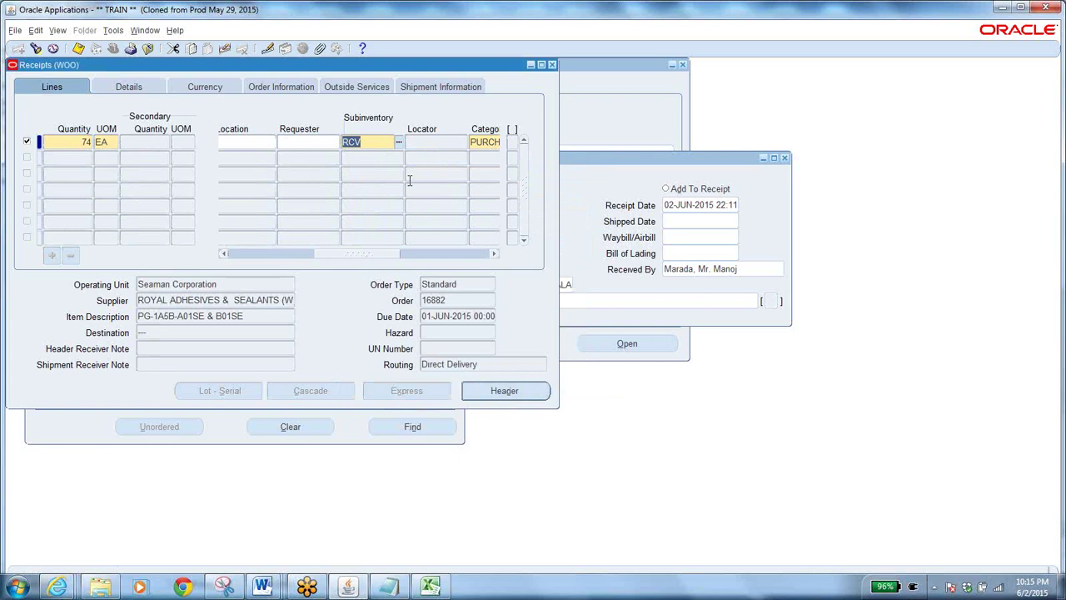
- Look up all stock locators for the receipt line and set its locator to R.C.V
click(437, 141)
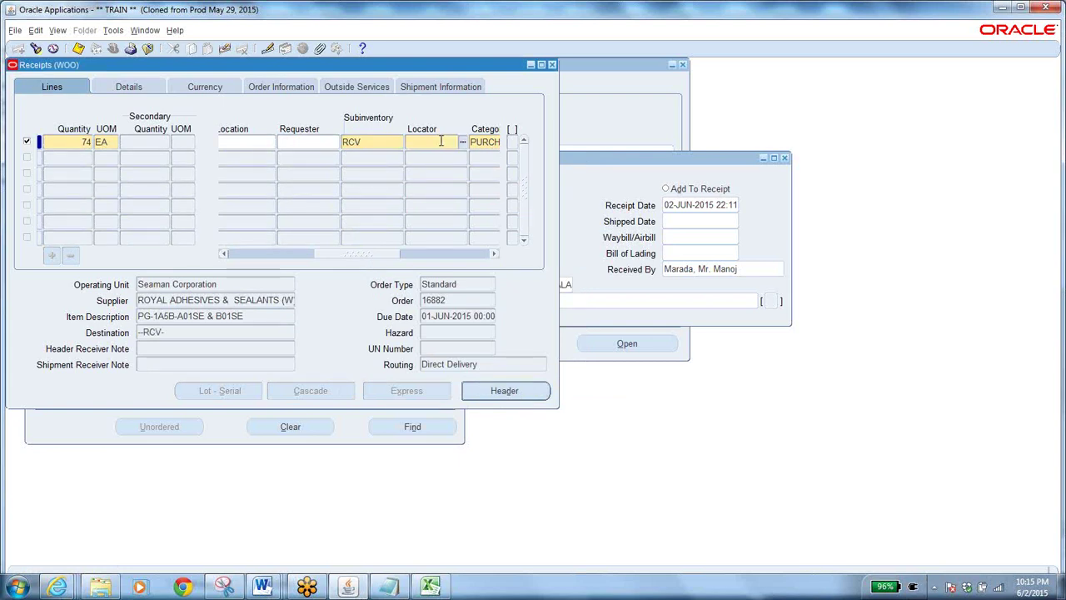
click(464, 142)
click(546, 355)
text(%)
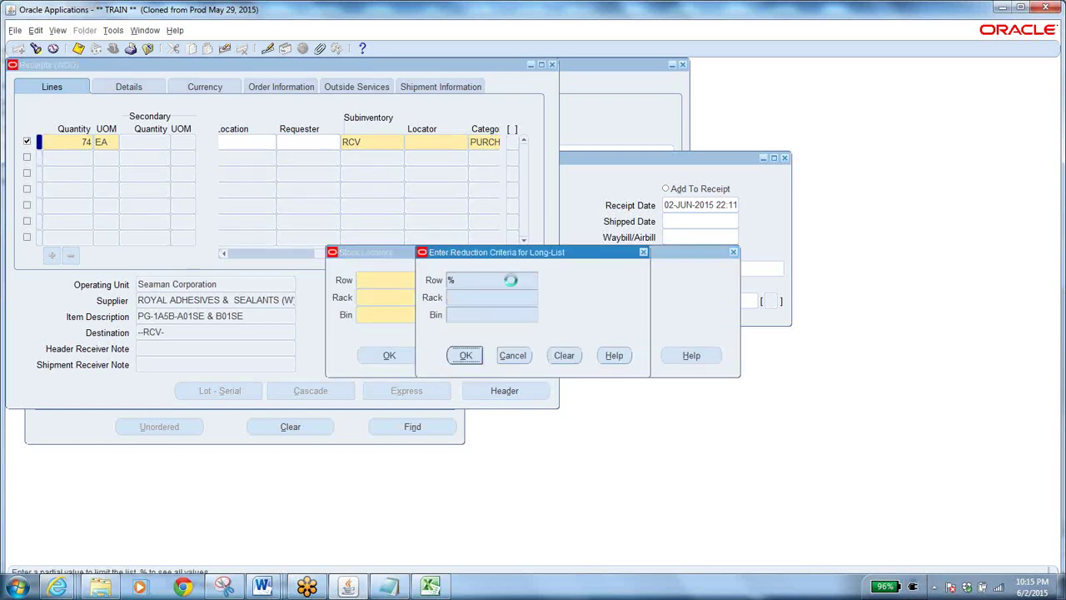
key(Return)
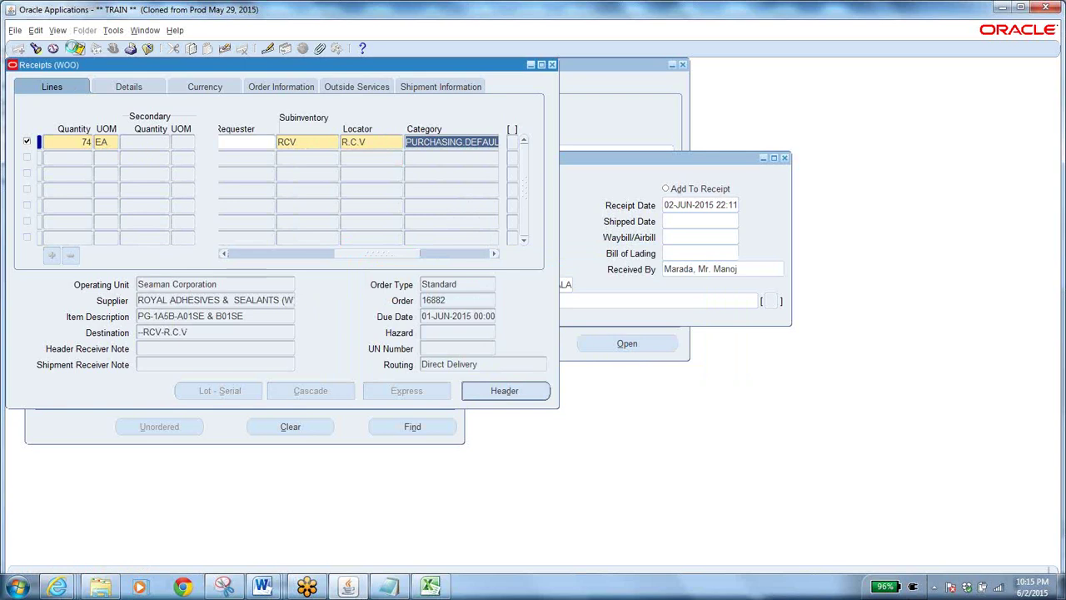
- Save the receipt, open its header, and select the receipt number for copying
click(503, 389)
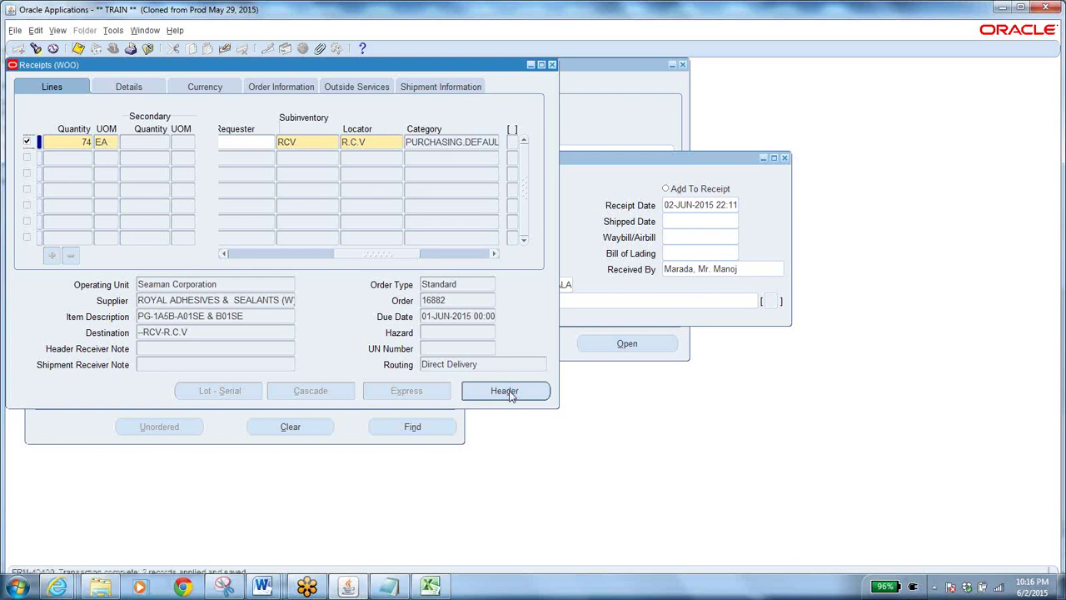
click(505, 390)
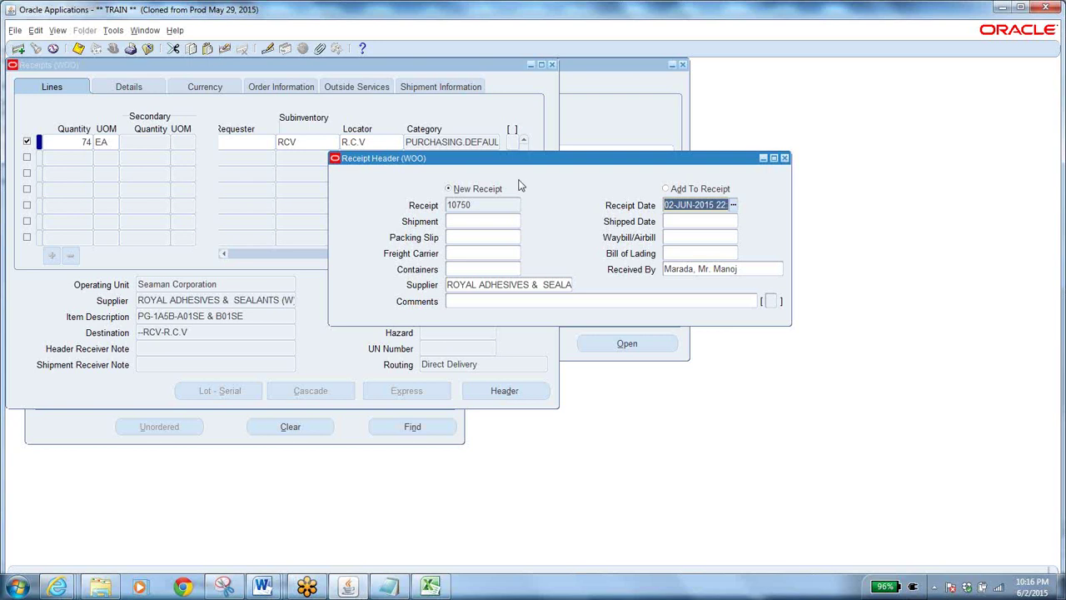
click(479, 206)
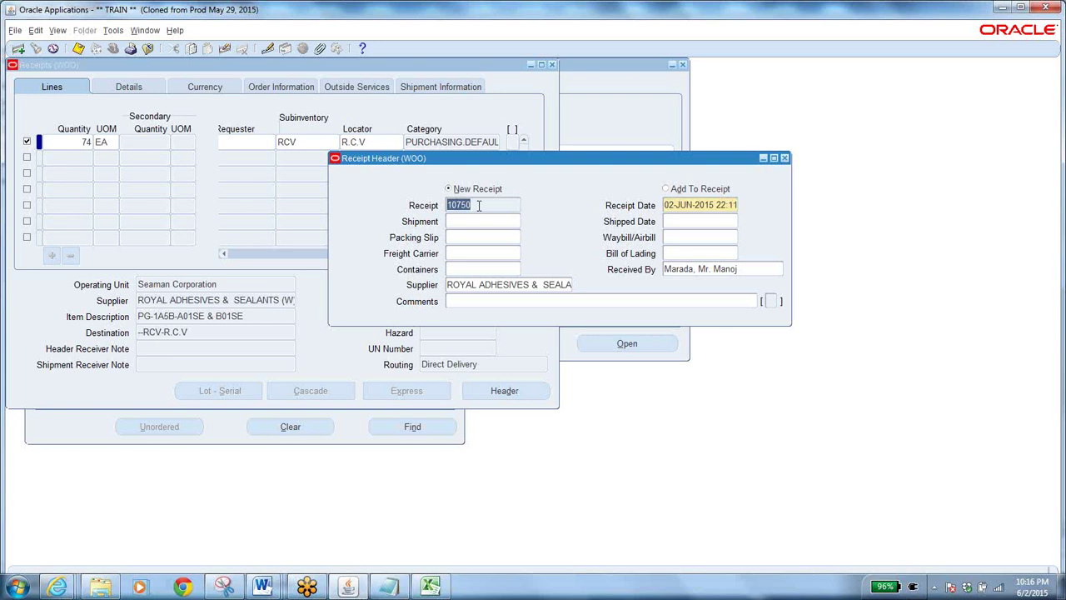
- Add a "po rect" note with the receipt number beside the PO in Notepad, then return to Oracle Applications and close the receipt forms
click(388, 587)
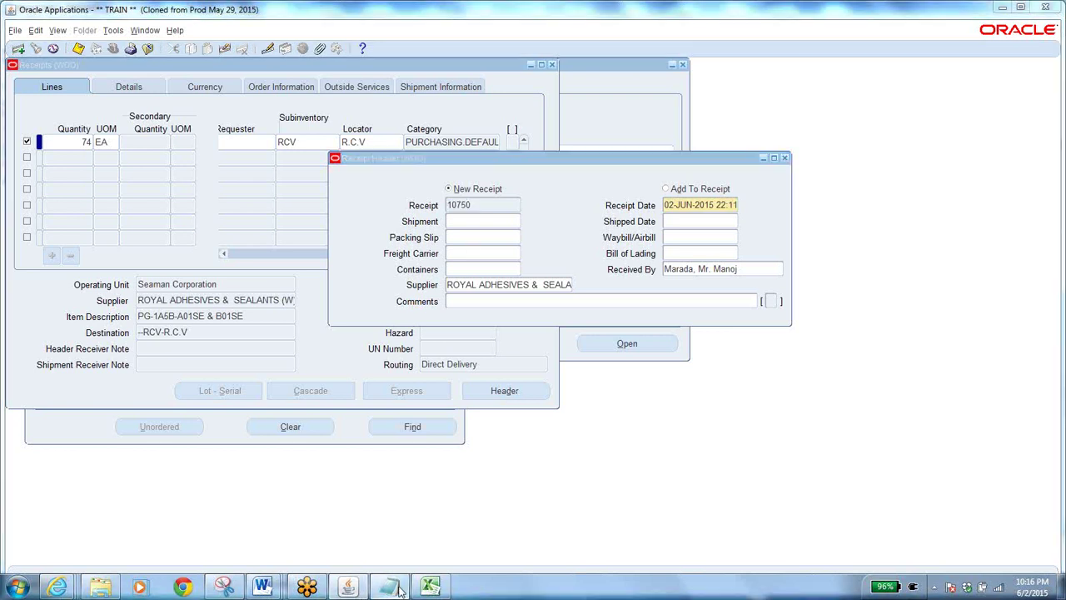
click(60, 165)
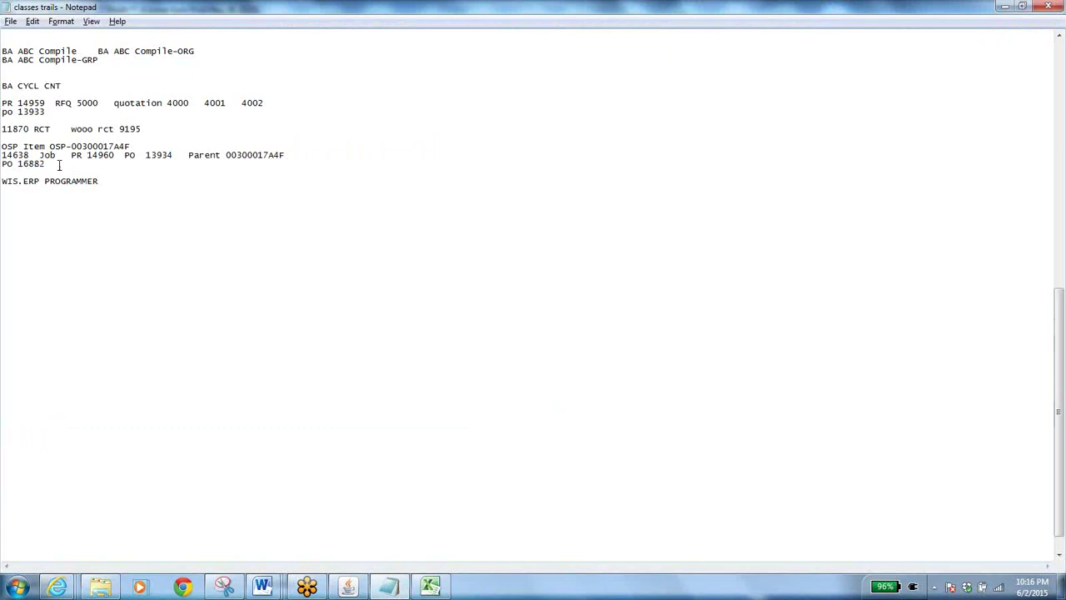
text(po rect 10750)
click(347, 586)
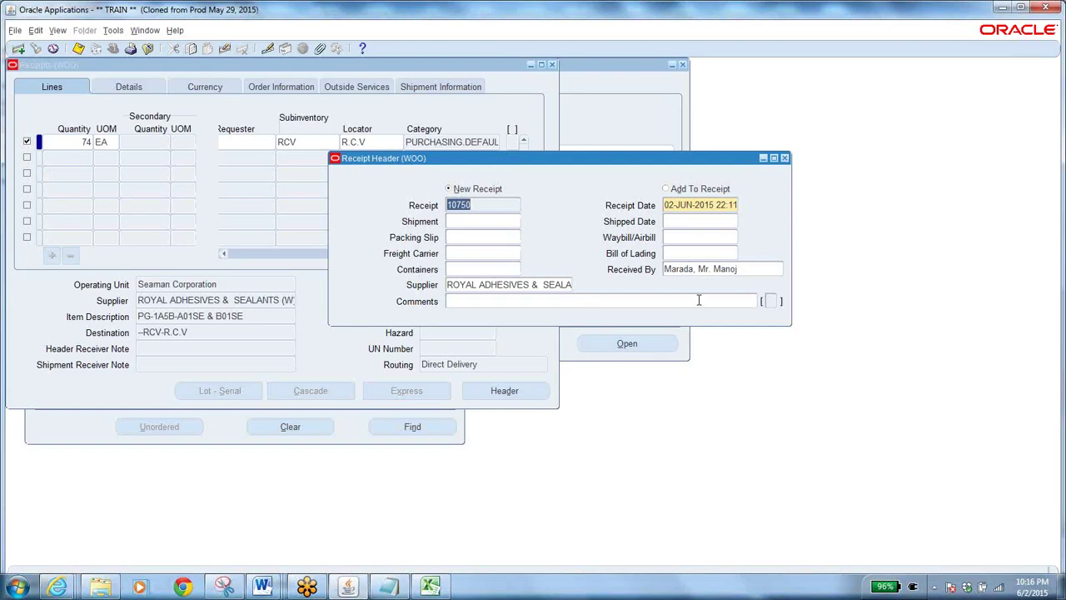
click(148, 50)
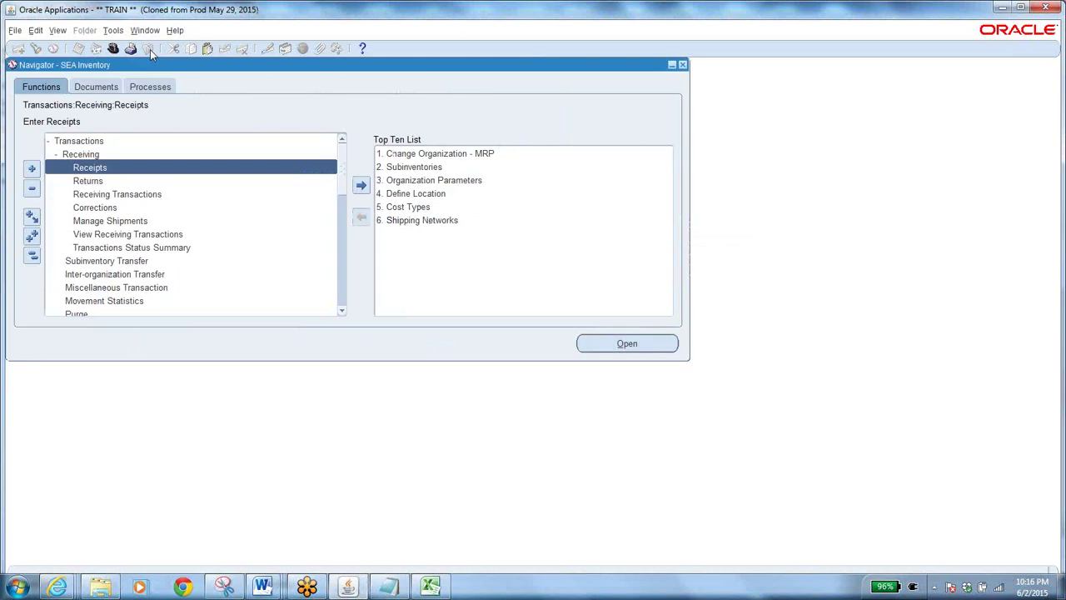
click(89, 168)
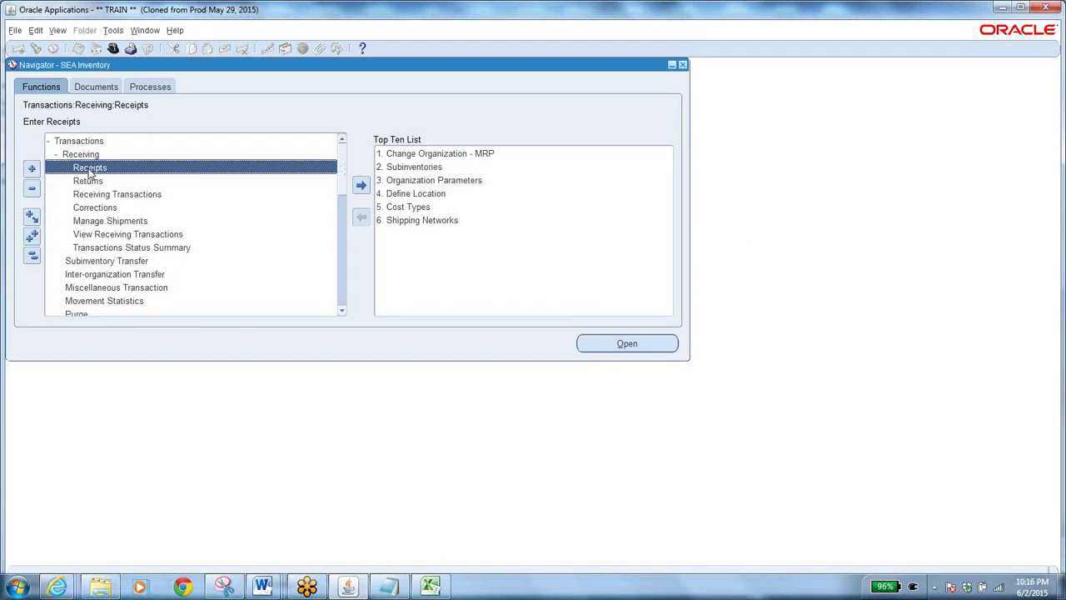
click(134, 197)
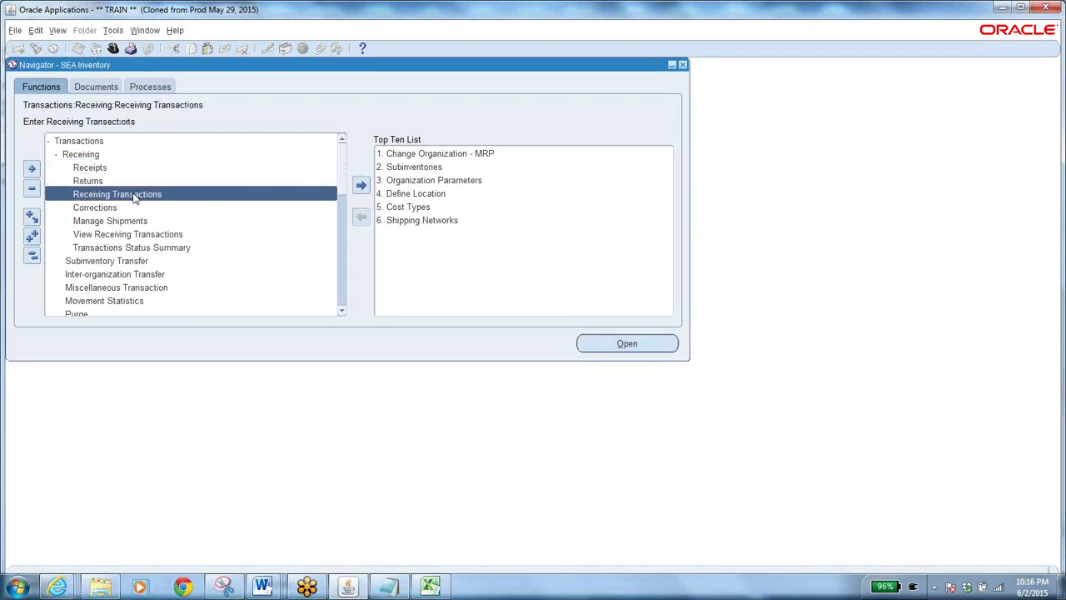
click(99, 169)
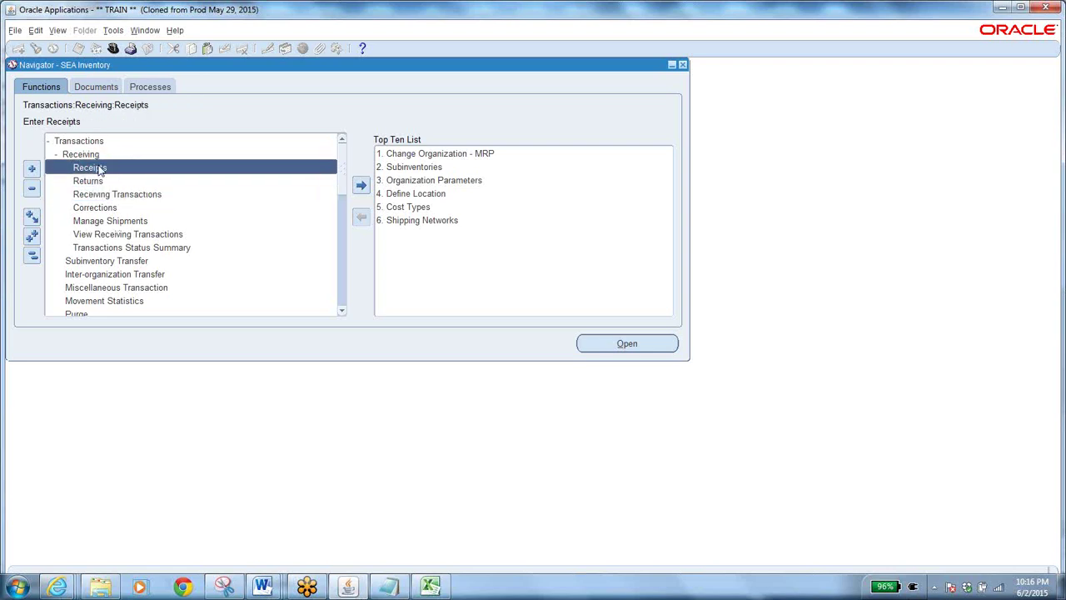
- Open the Receiving Transactions search for operating unit Seaman Corporation, checking the receipt number noted in Notepad
click(134, 198)
double_click(142, 197)
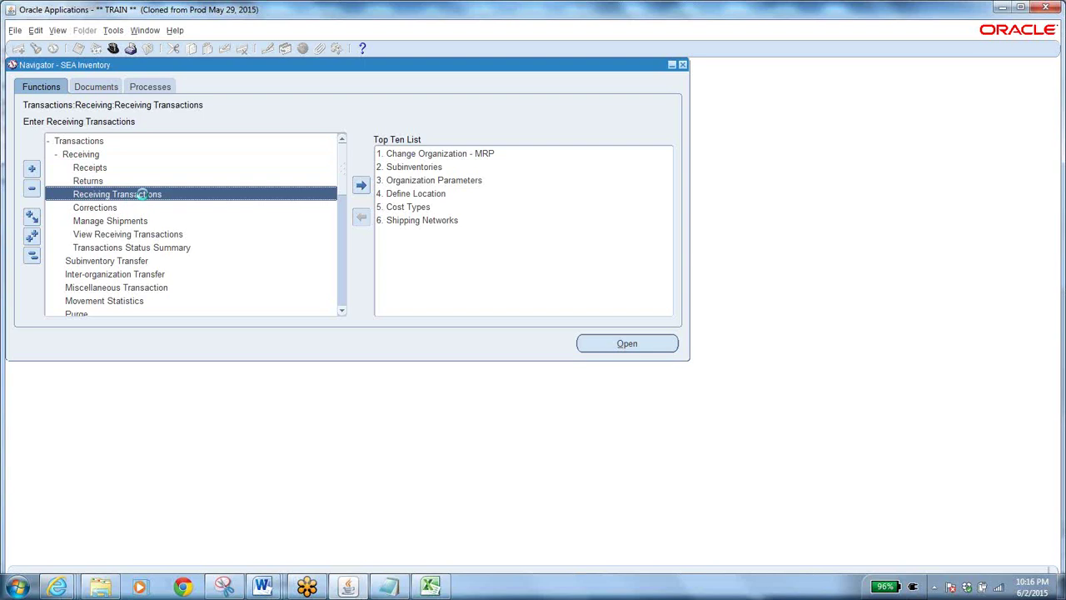
click(388, 587)
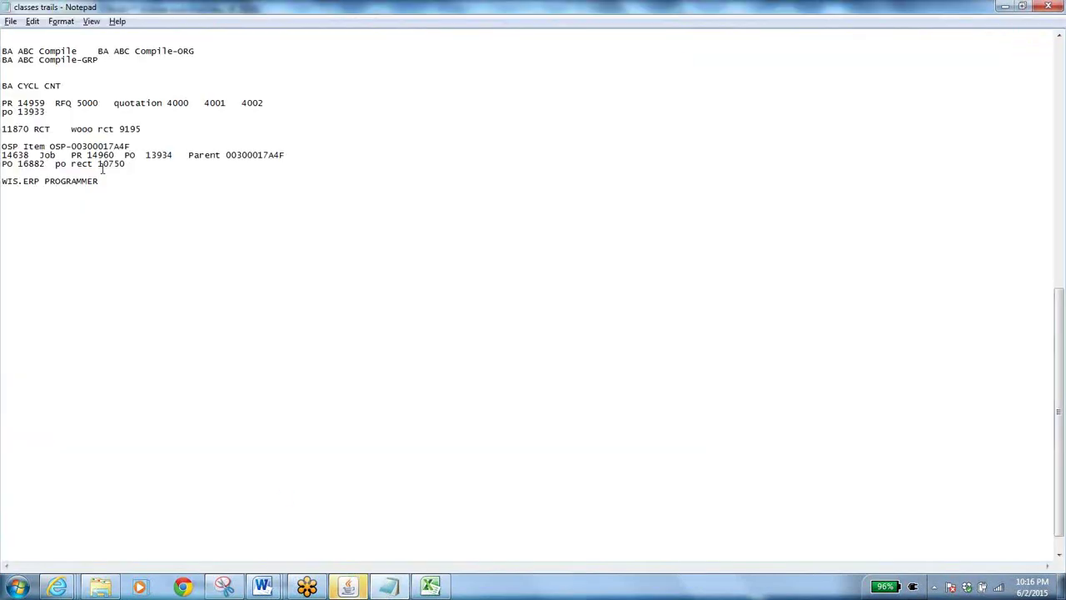
click(388, 586)
click(292, 428)
text(S)
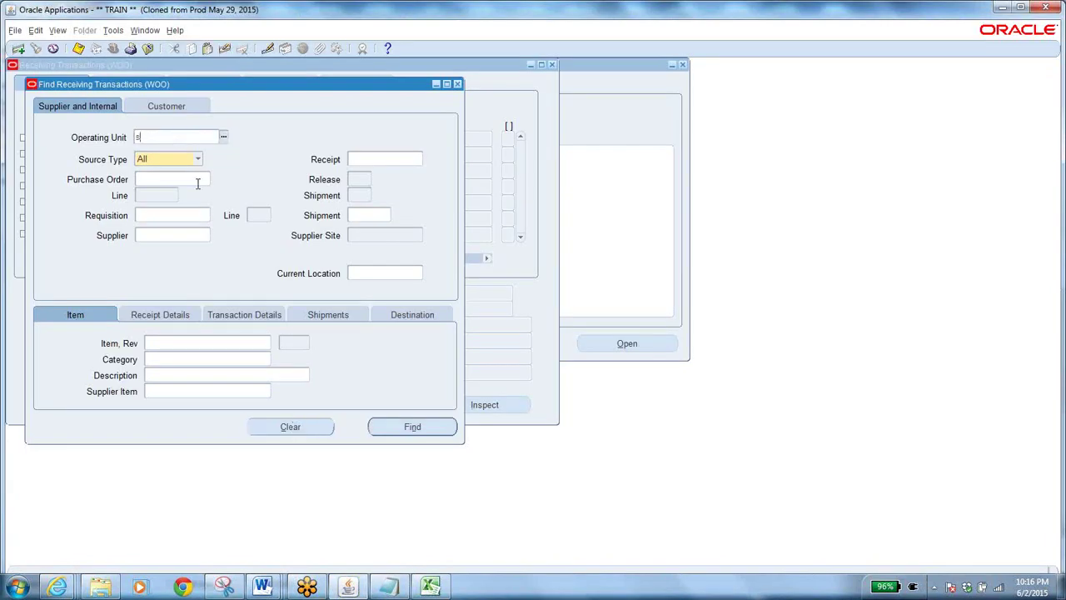
key(Tab)
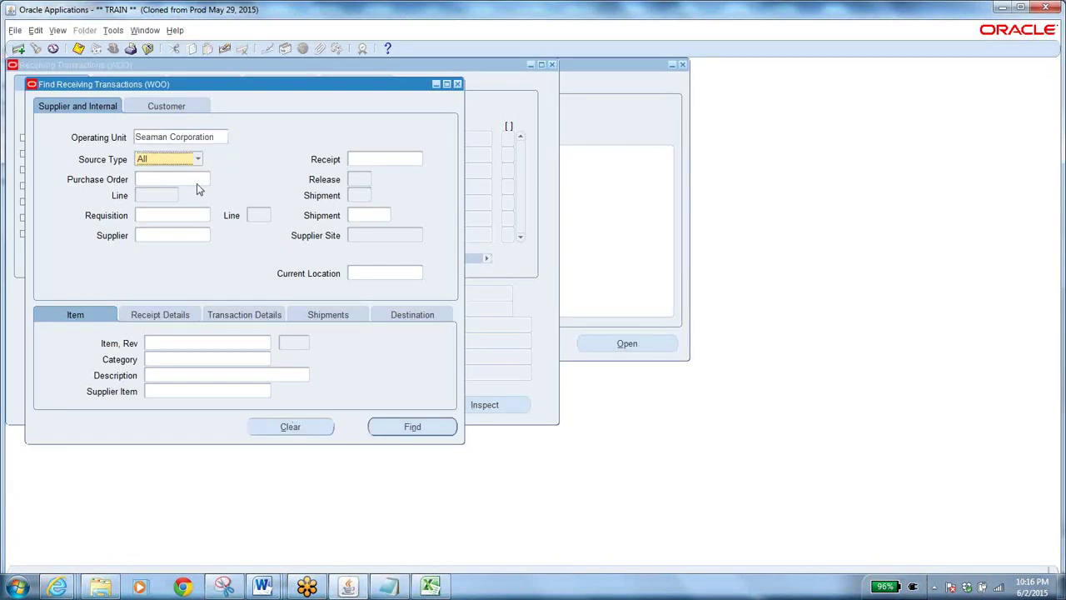
- Search the receiving transactions for the receipt number noted beside "po rect", and close the form
click(378, 158)
text(10750)
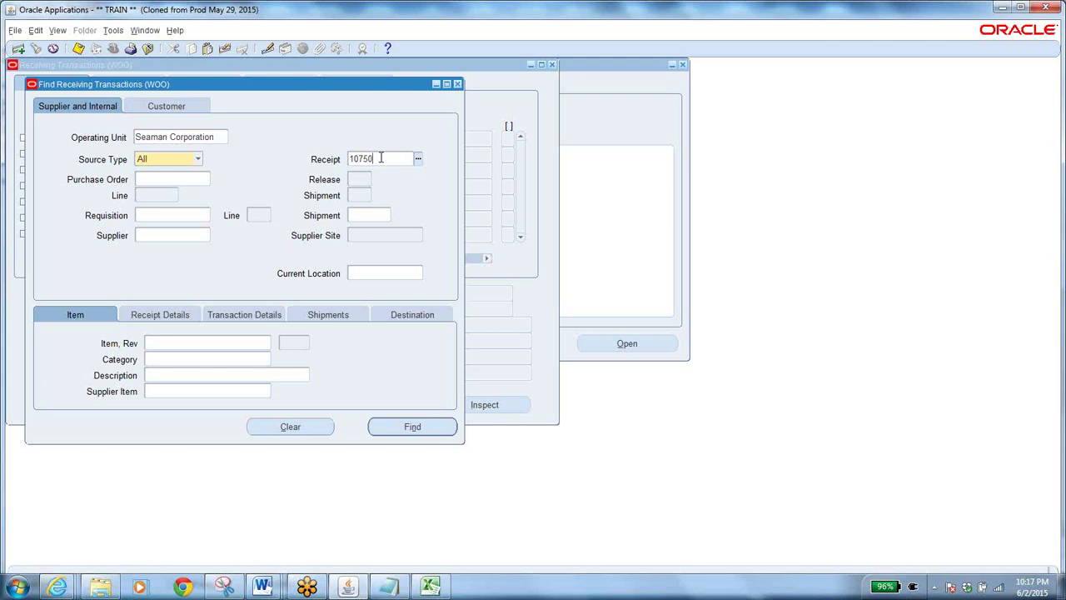
click(400, 424)
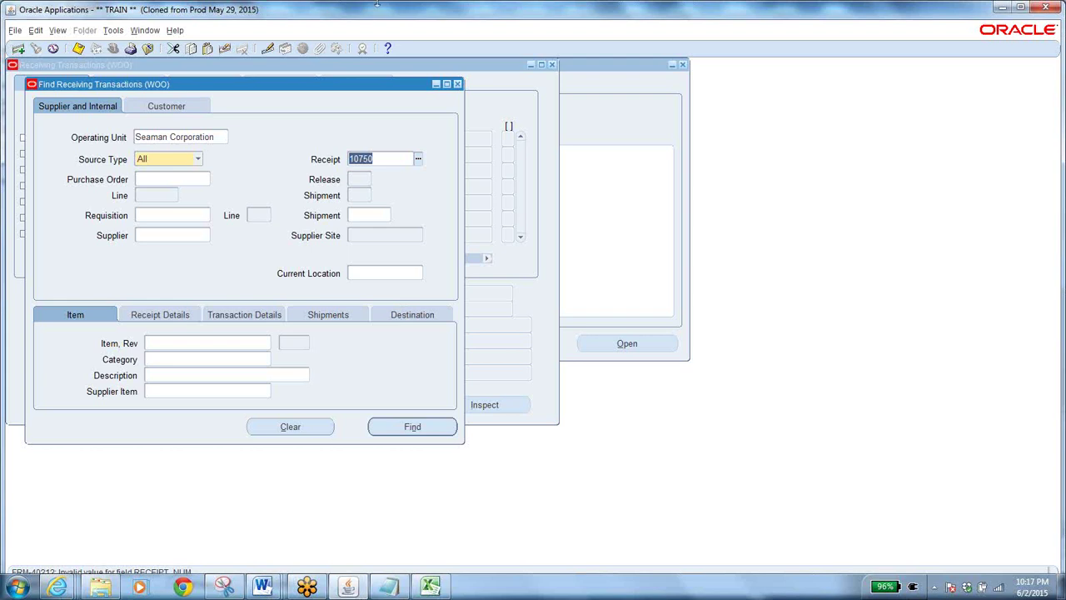
click(148, 48)
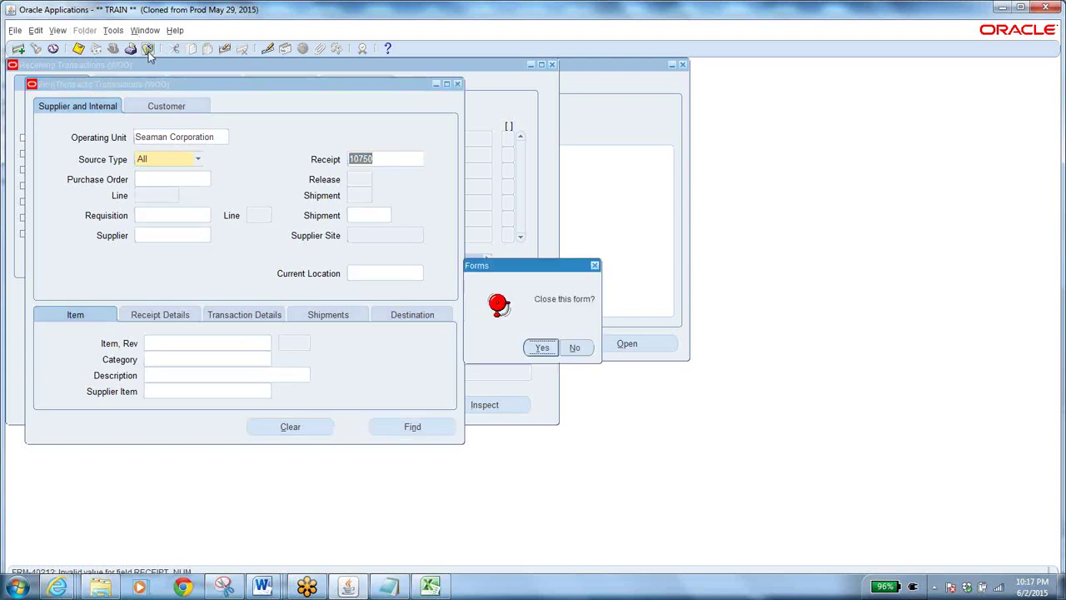
click(536, 348)
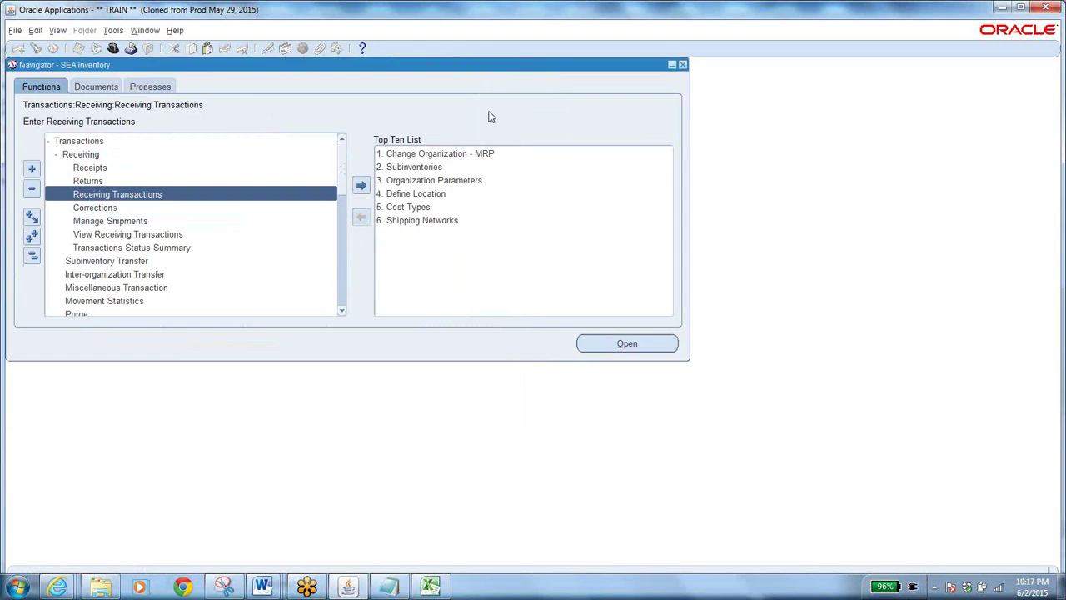
- Change the working organization to Drop Ship (DSO)
click(439, 153)
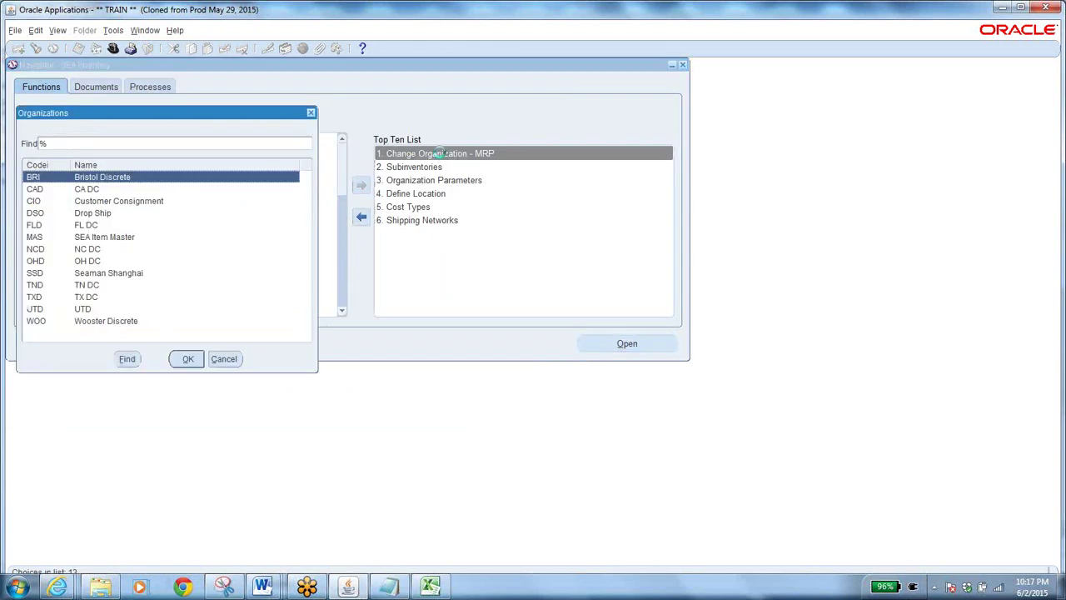
key(Return)
click(450, 155)
click(85, 213)
click(187, 360)
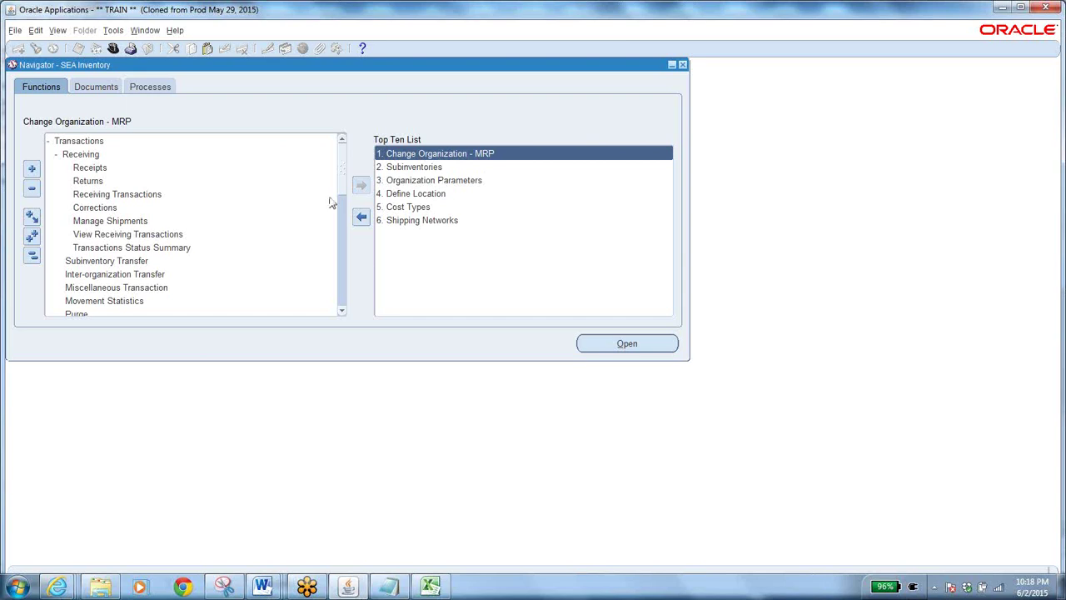
double_click(448, 150)
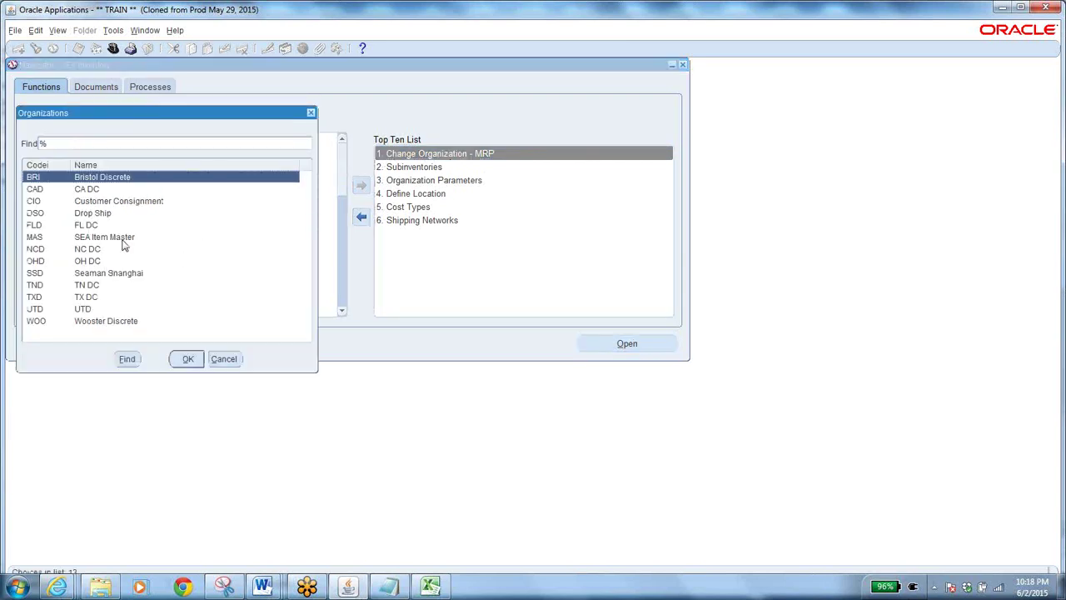
click(103, 215)
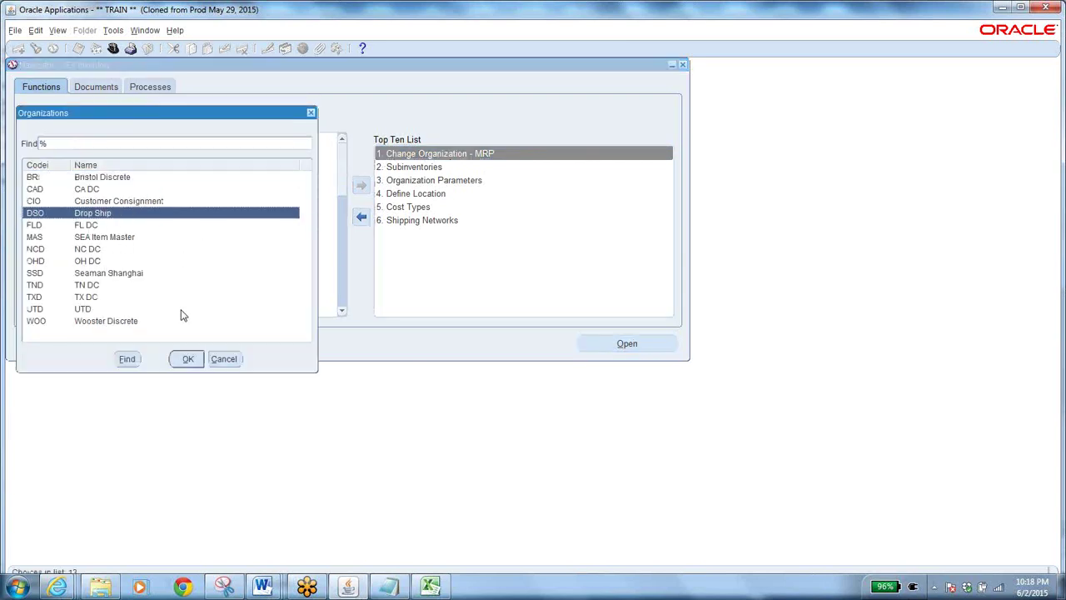
click(187, 359)
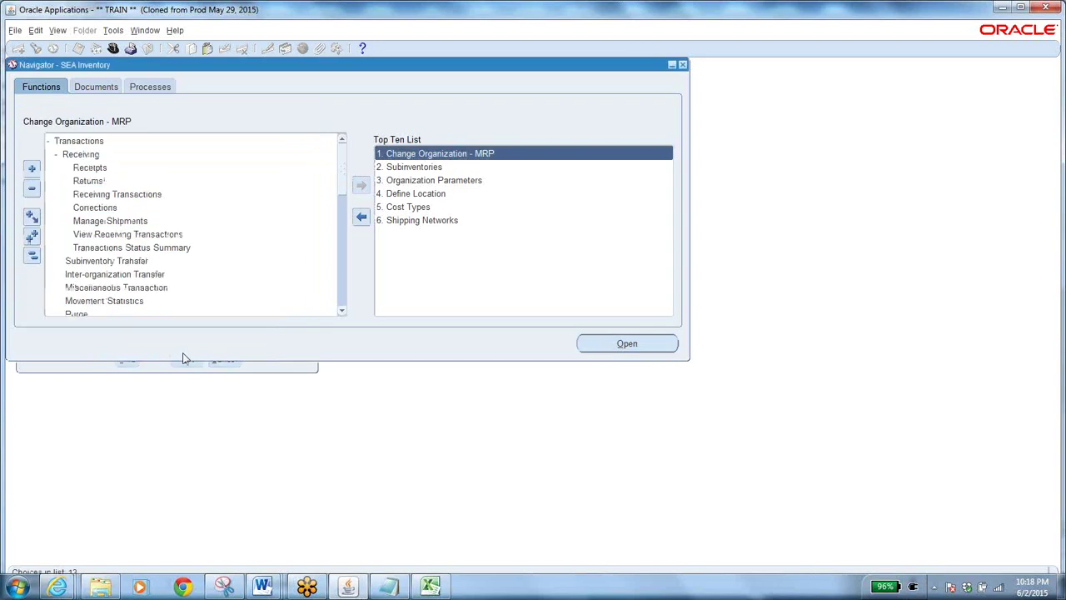
- Open Receipts for DSO, clear the search criteria, and set the operating unit to Seaman Corporation
double_click(101, 167)
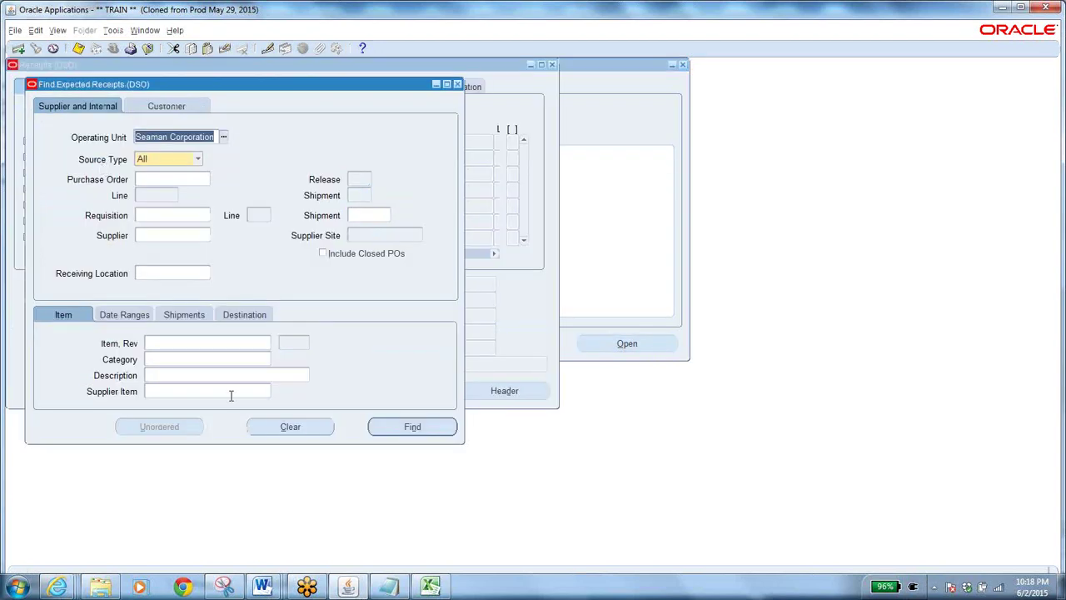
click(290, 426)
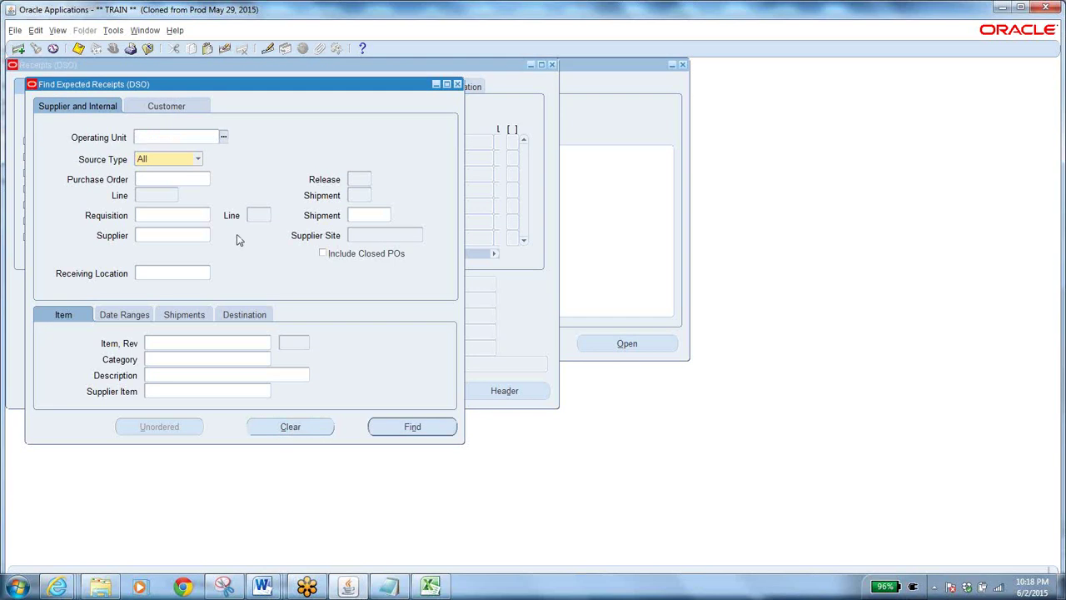
text(s)
key(Tab)
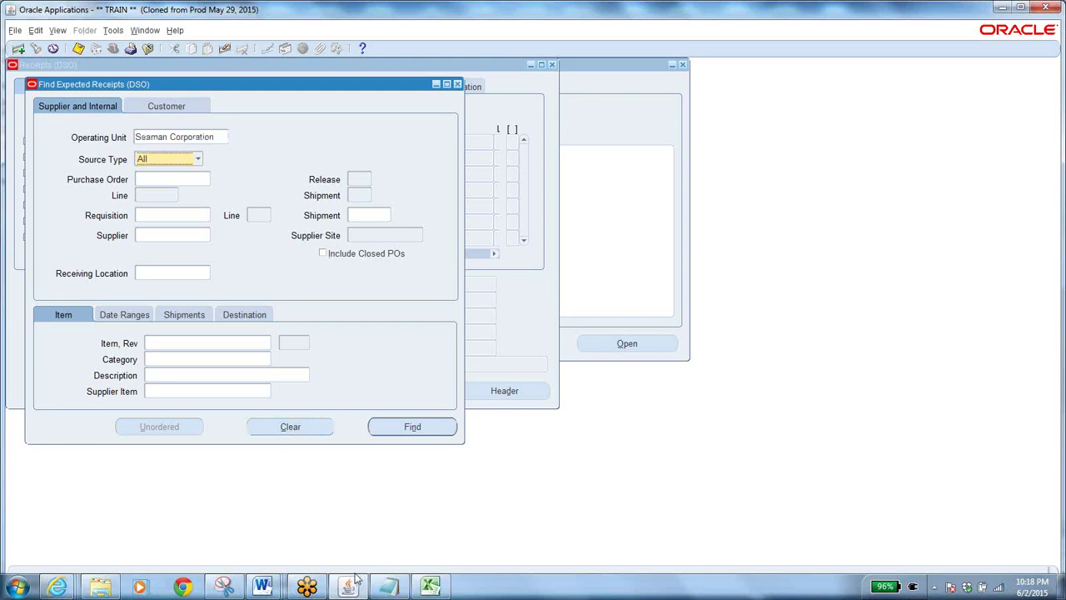
- Copy the last noted purchase order number from Notepad into the expected receipts search and find its lines
click(387, 587)
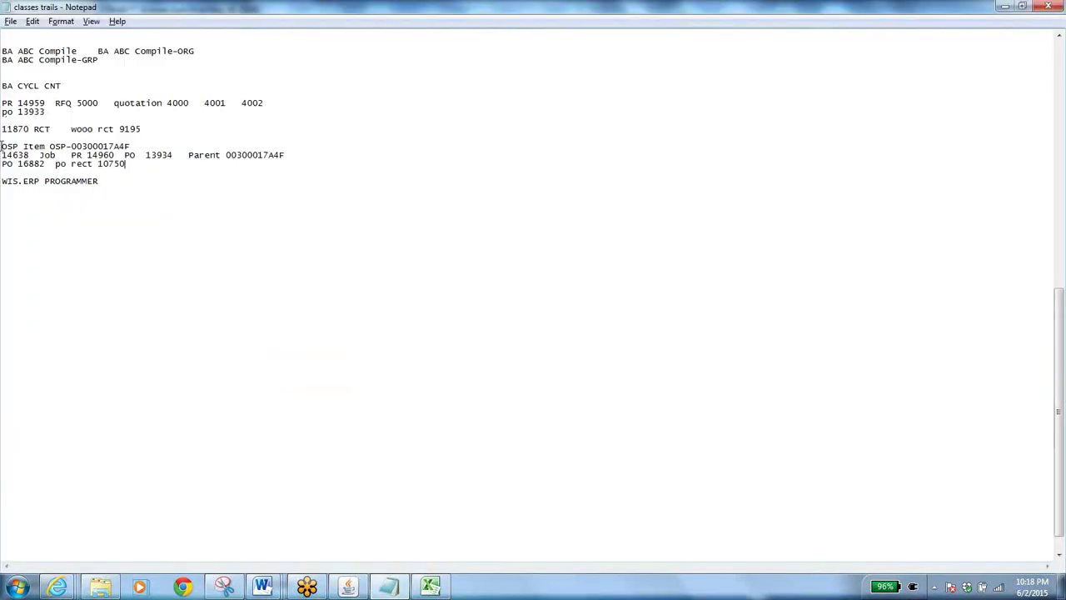
drag(18, 164, 45, 164)
key(ctrl+c)
key(alt+Tab)
click(176, 178)
key(ctrl+v)
key(Tab)
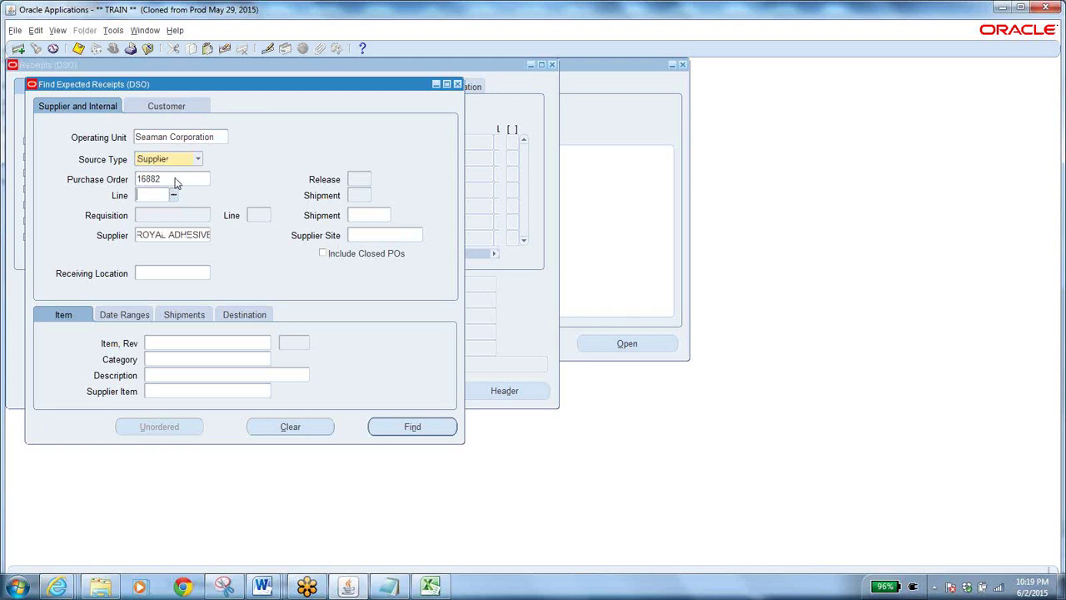
click(408, 428)
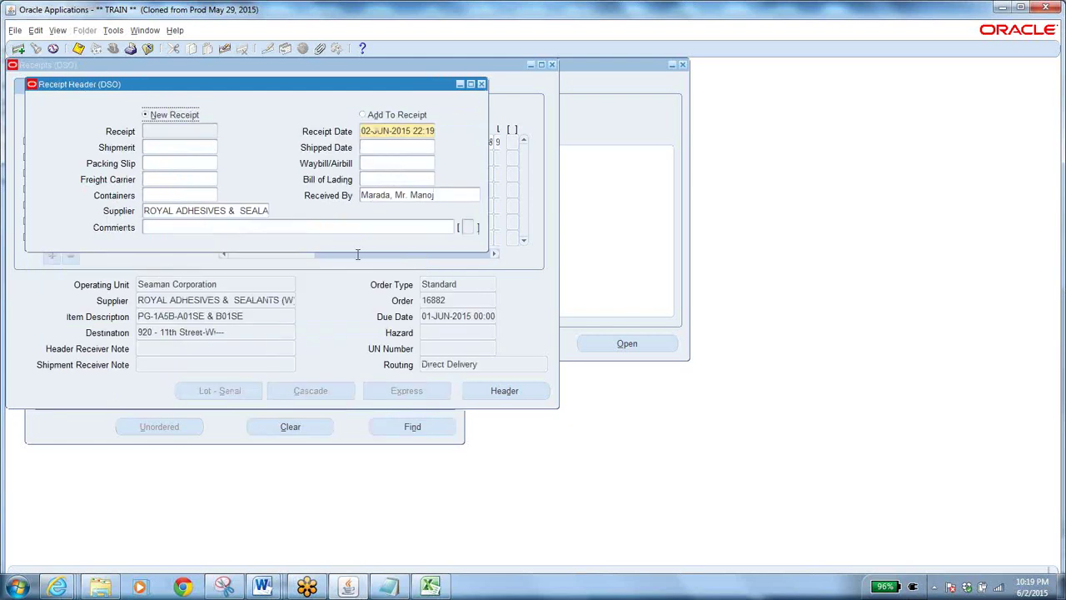
- Move the receipt header aside and select the BAGINTHEBOXPG-1 line for receiving with destination type Inventory
drag(243, 90, 428, 118)
click(324, 302)
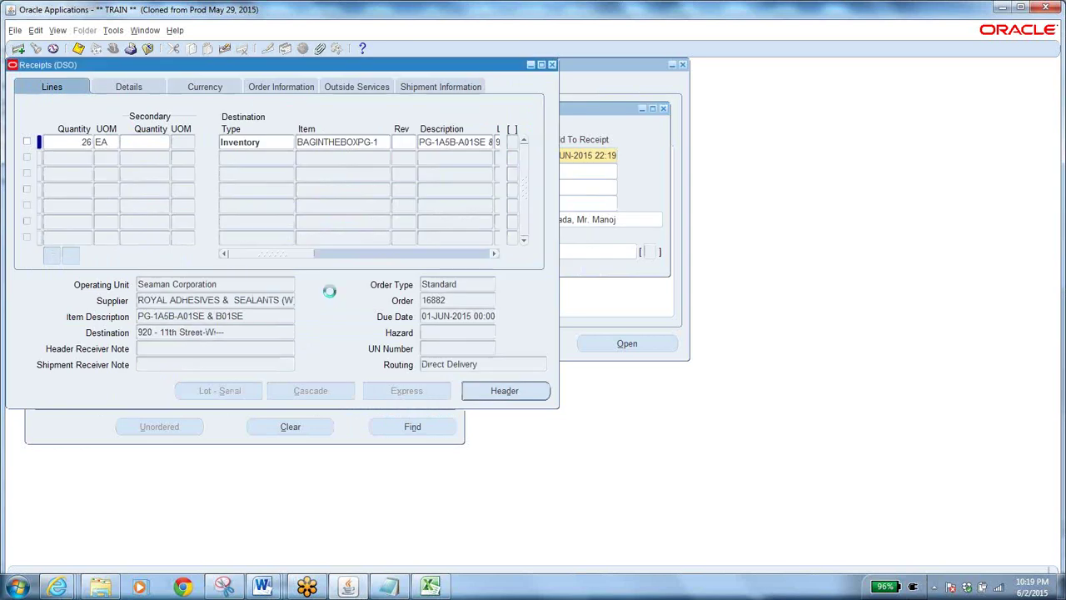
click(27, 141)
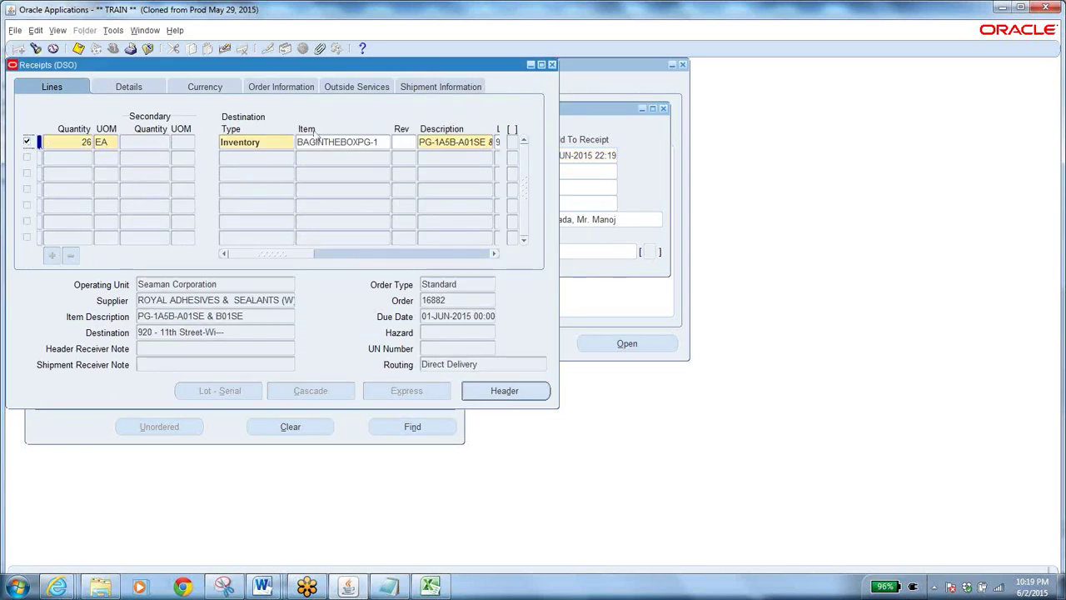
double_click(84, 142)
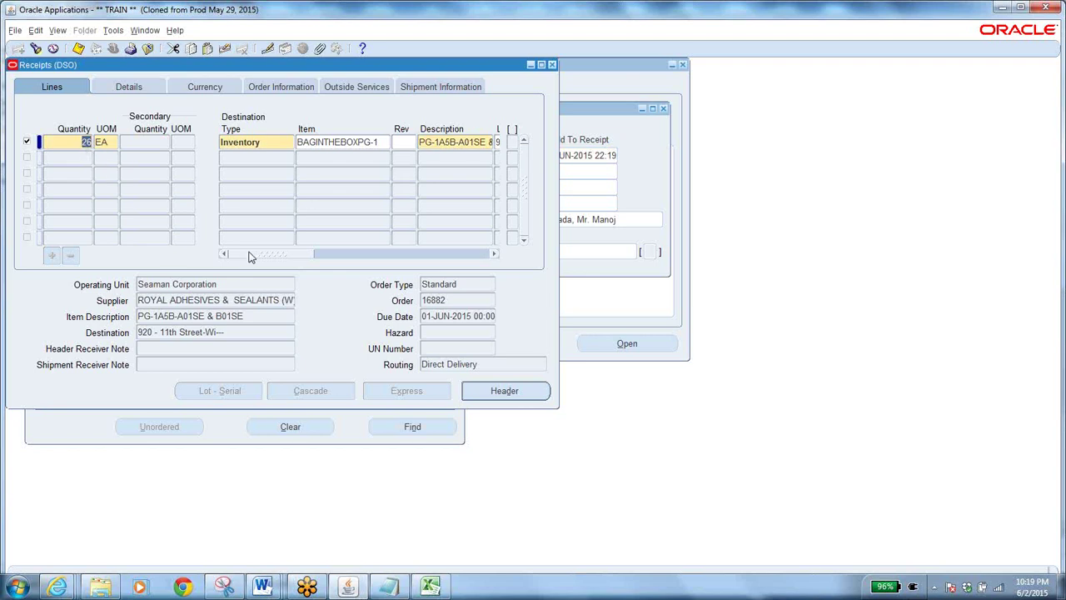
drag(250, 257, 223, 254)
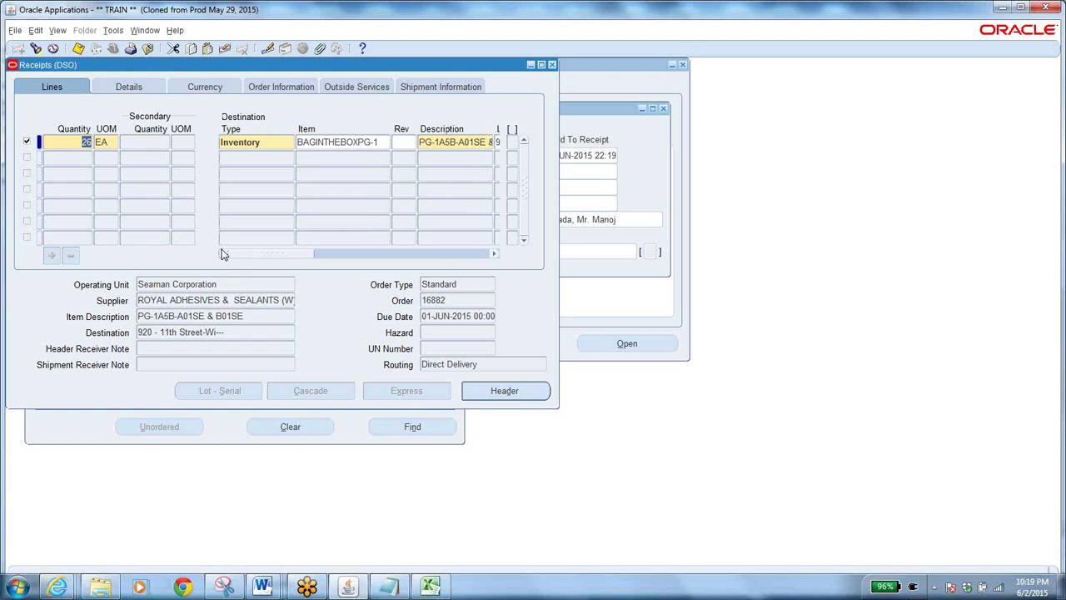
double_click(267, 144)
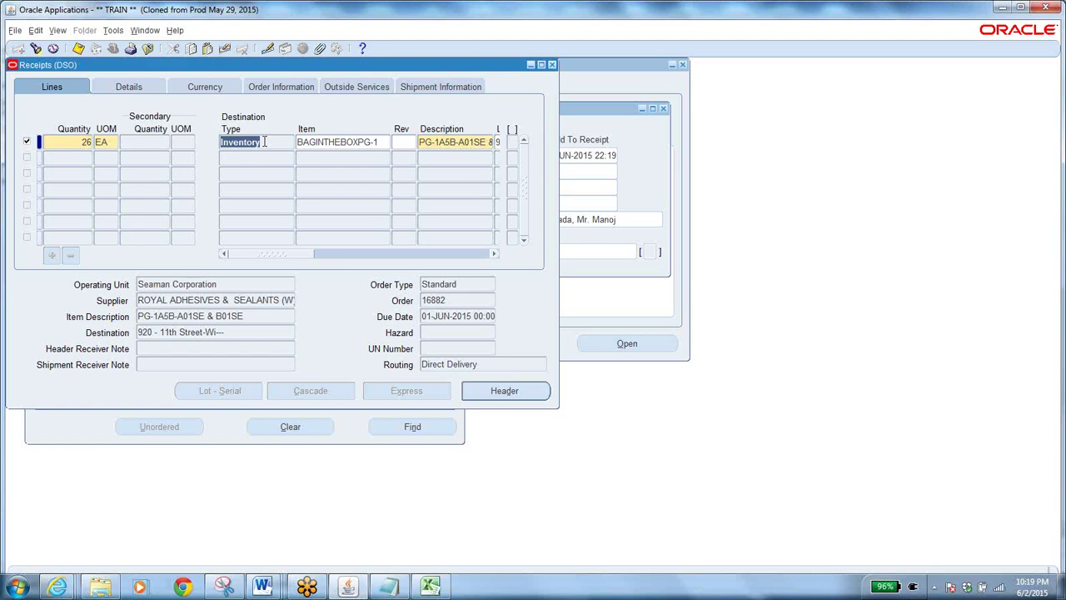
- Set the receipt line's subinventory to DROP SHIP and check its locator
drag(280, 257, 339, 258)
click(441, 142)
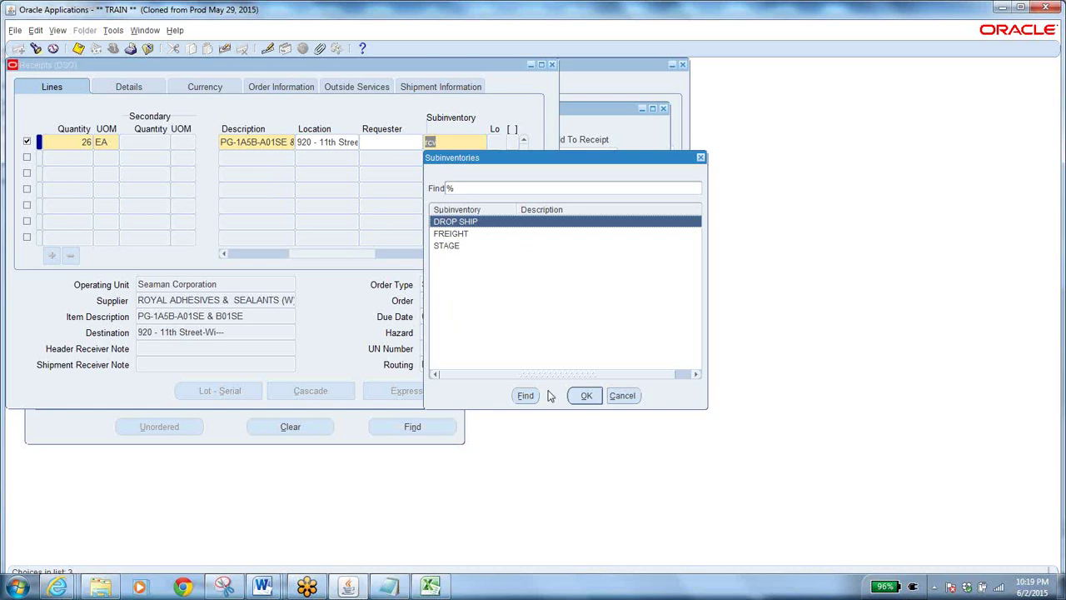
click(586, 396)
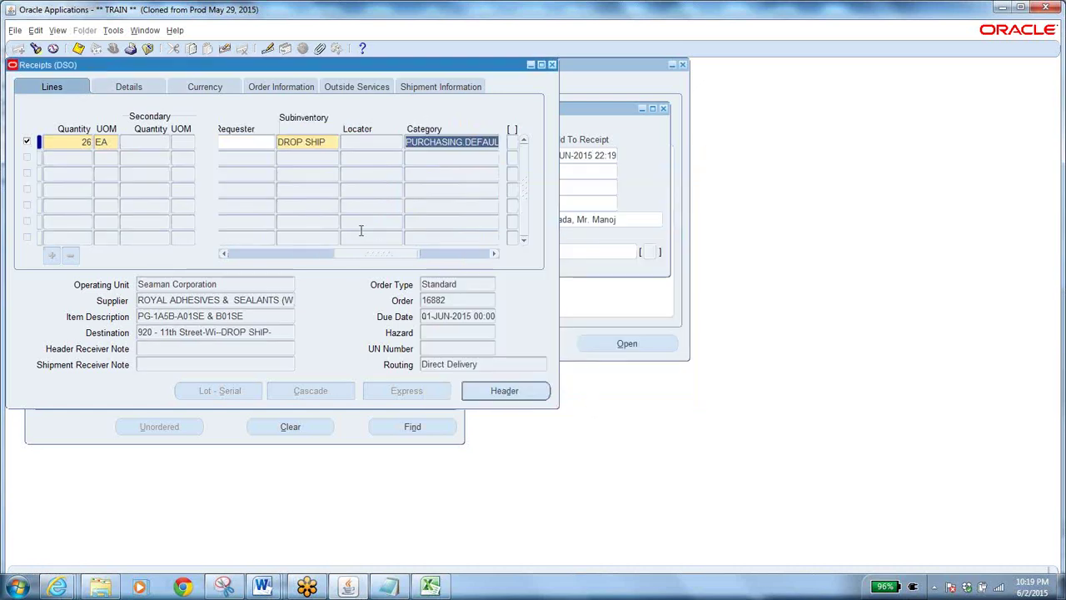
click(364, 142)
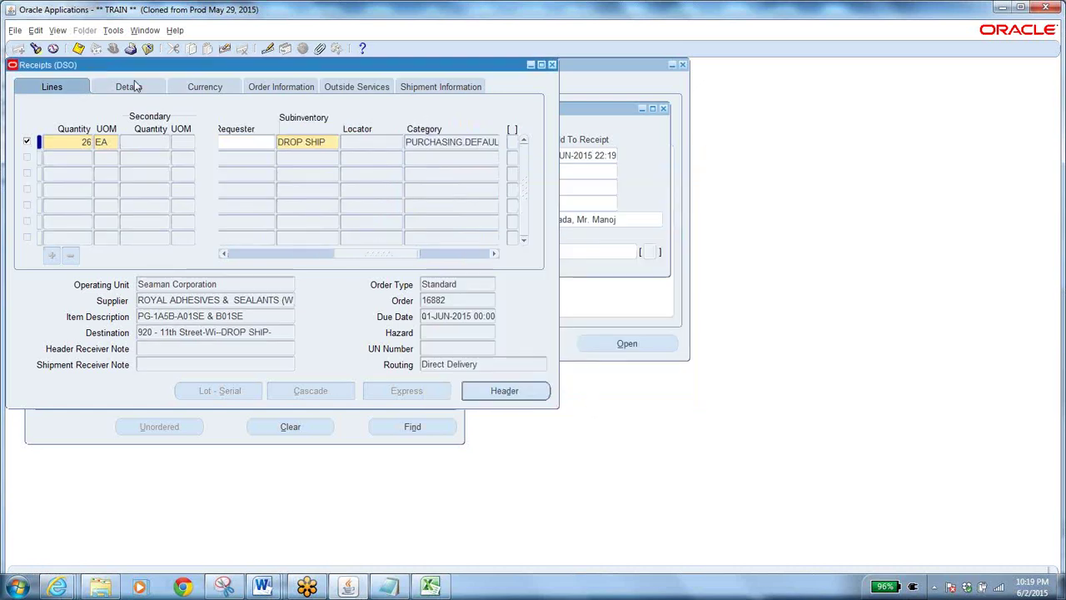
- Try to save the DSO receipt, then close the receipt forms without saving
click(76, 50)
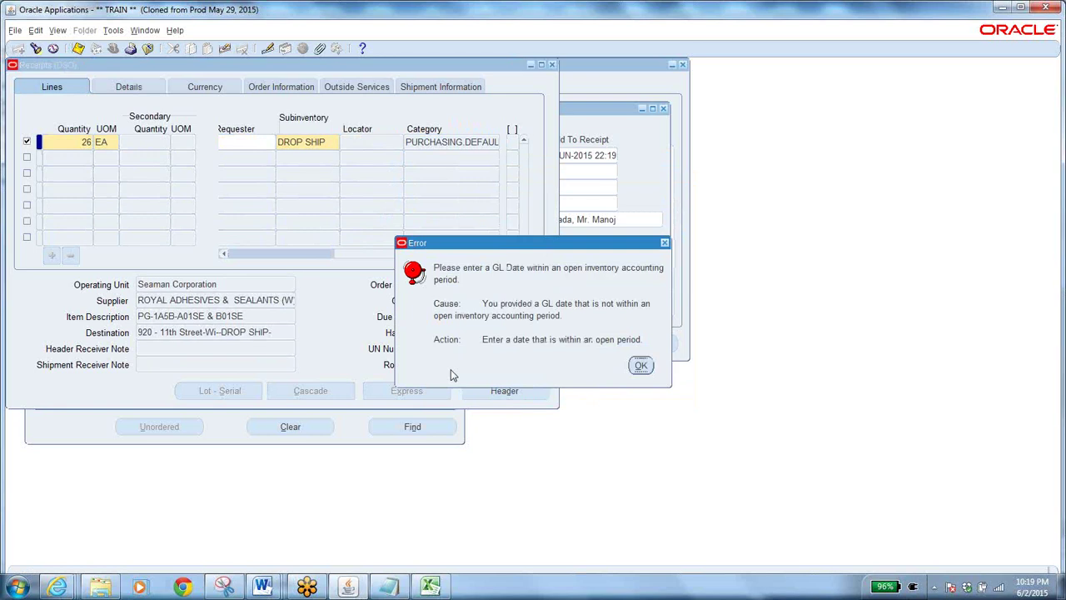
click(641, 365)
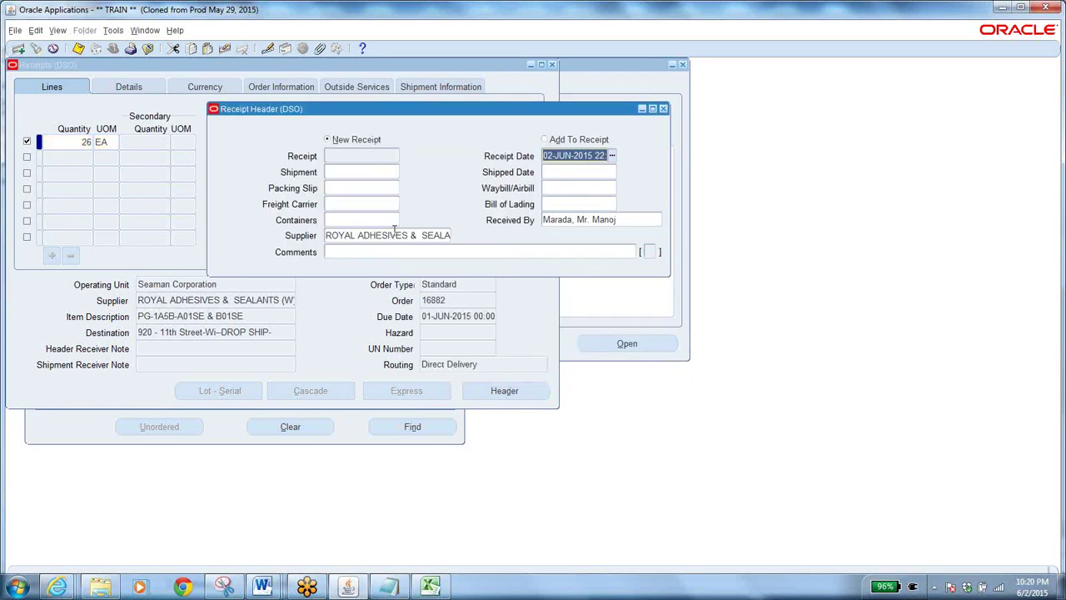
click(148, 49)
key(Tab)
key(Return)
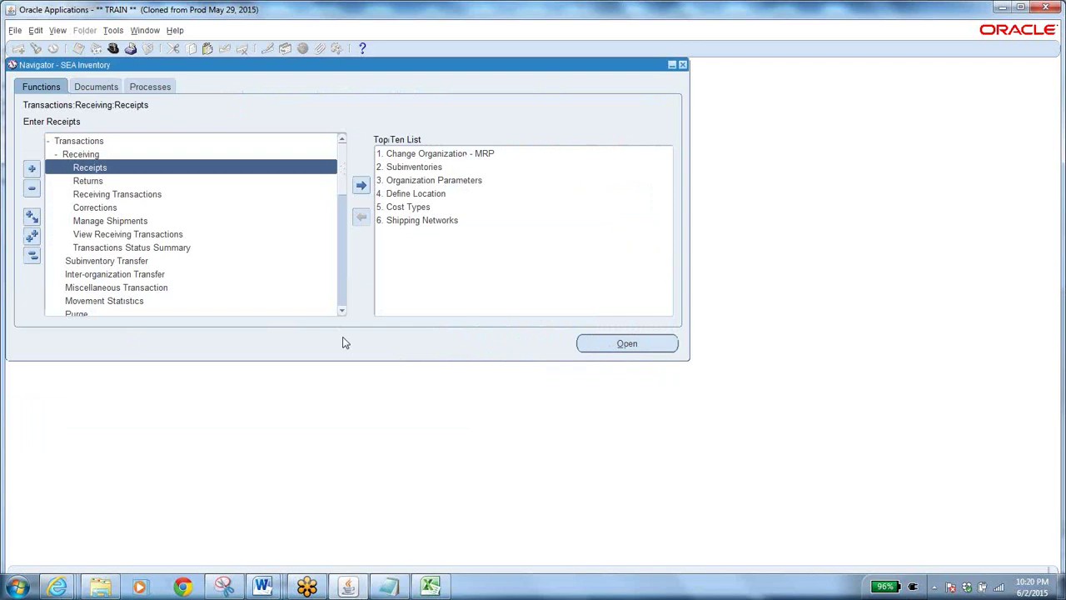
- Open the JUN-15 inventory accounting period for DSO, save the change, and close the periods form
click(32, 255)
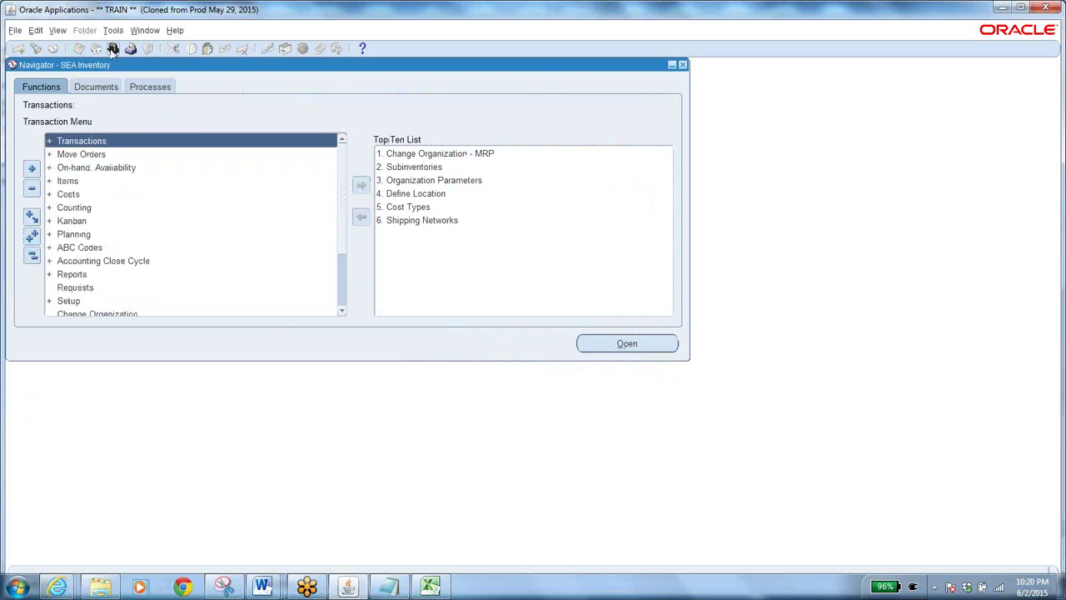
double_click(116, 264)
double_click(152, 275)
click(74, 260)
click(403, 308)
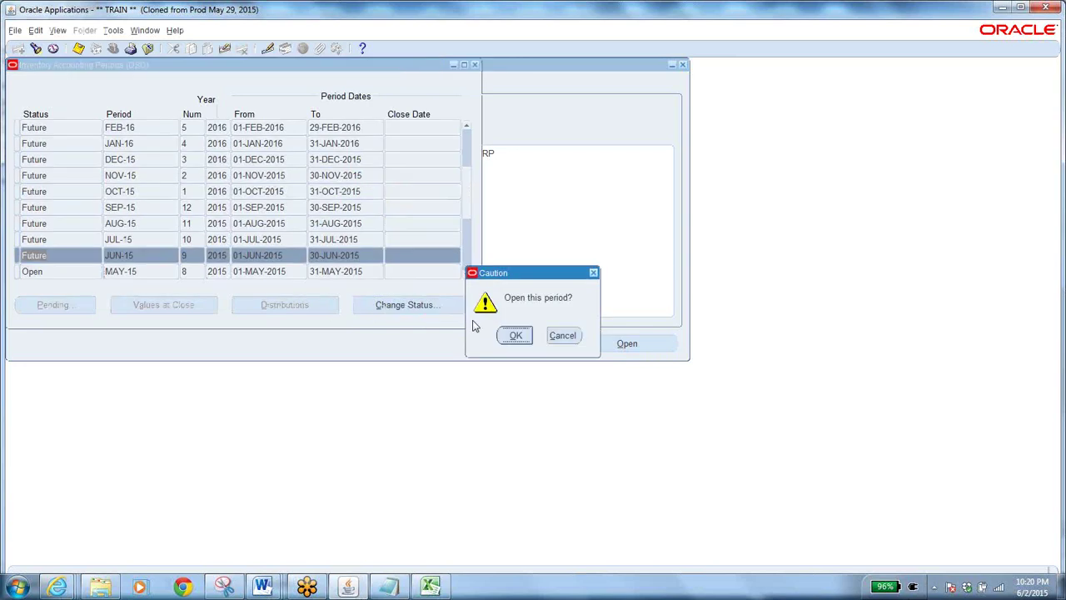
click(510, 335)
click(78, 48)
click(147, 49)
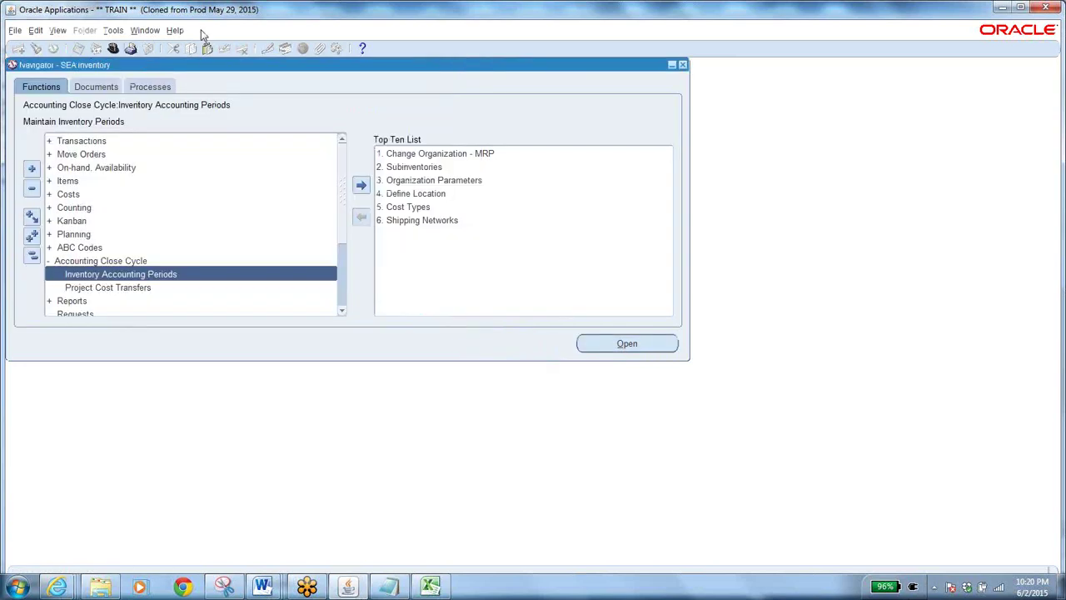
- Switch to the SEA Purchasing Super User responsibility and open the Control Purchasing Periods function, searching the functions for %period%
click(114, 48)
text(s%)
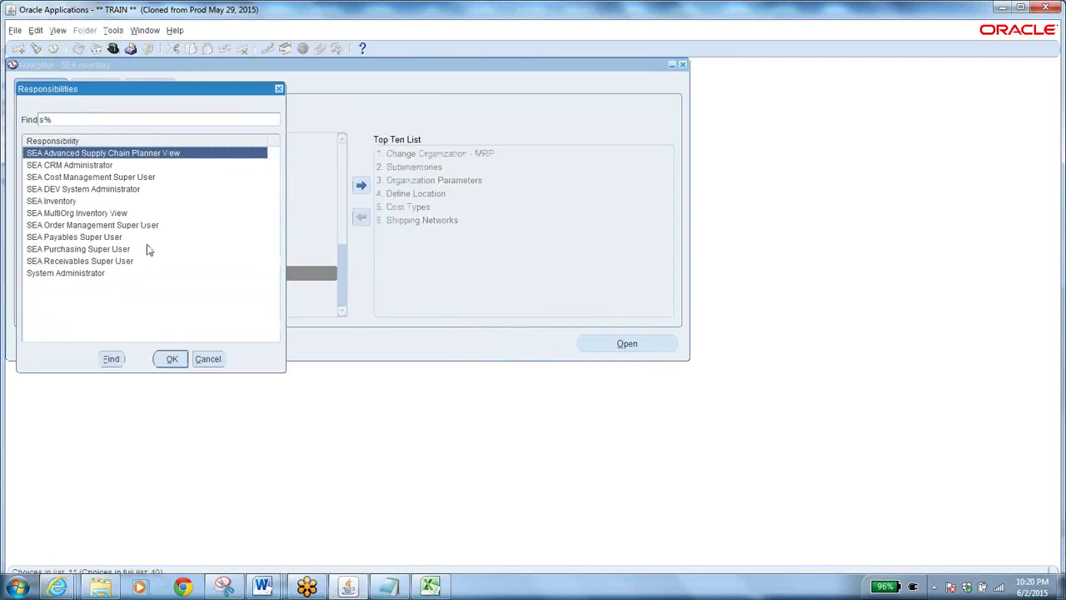
click(116, 251)
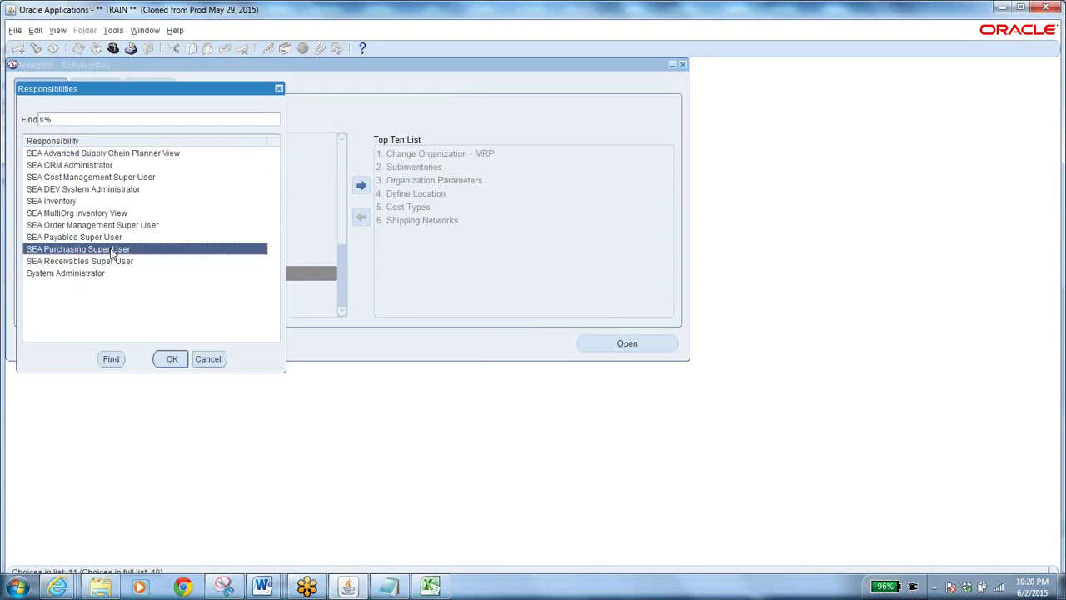
click(172, 359)
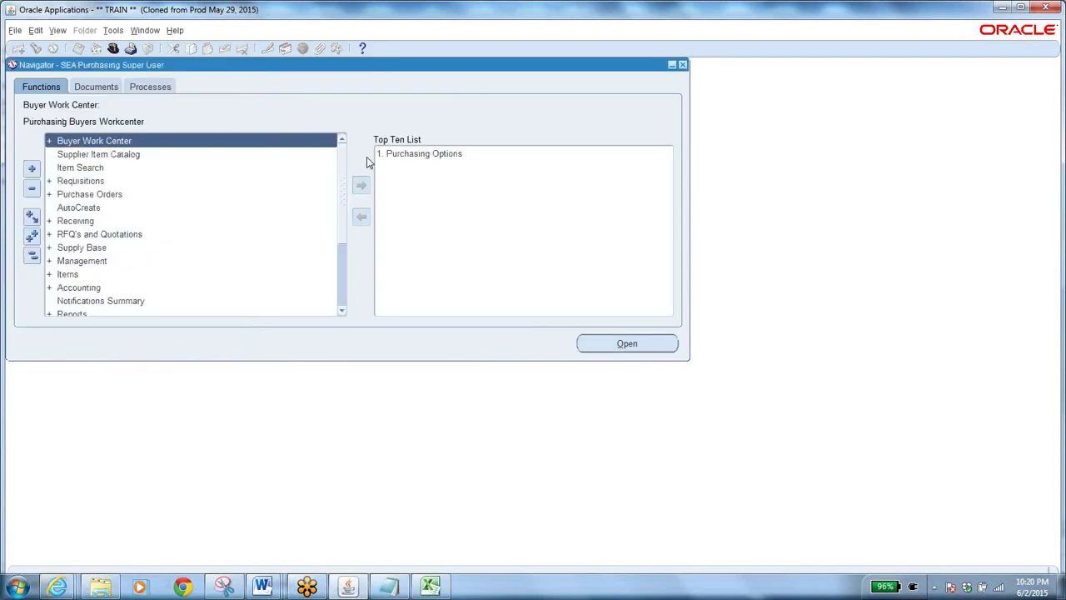
key(ctrl+l)
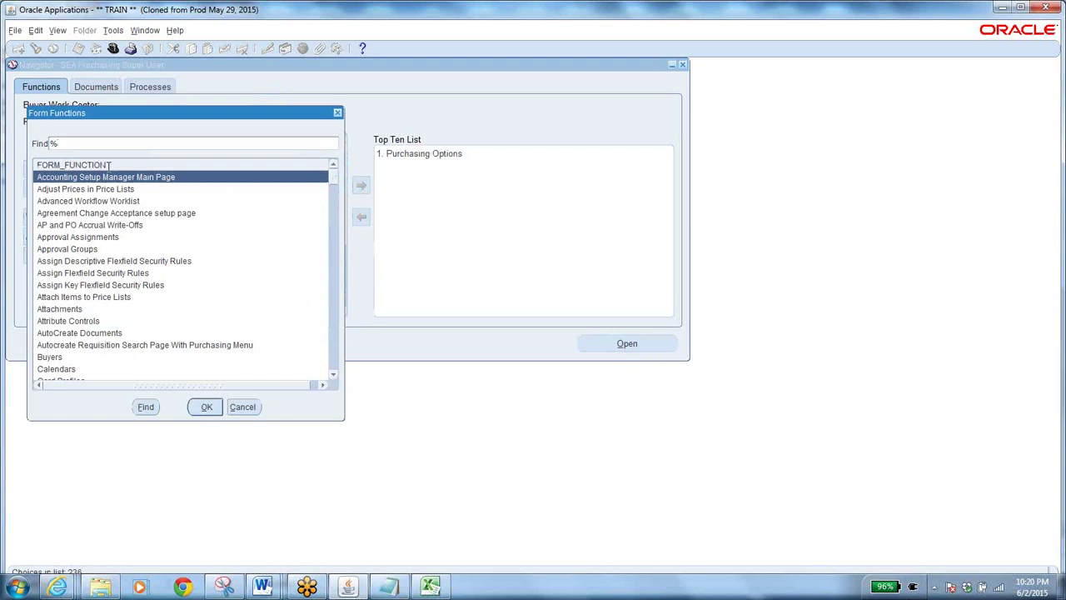
text(%period%)
key(Return)
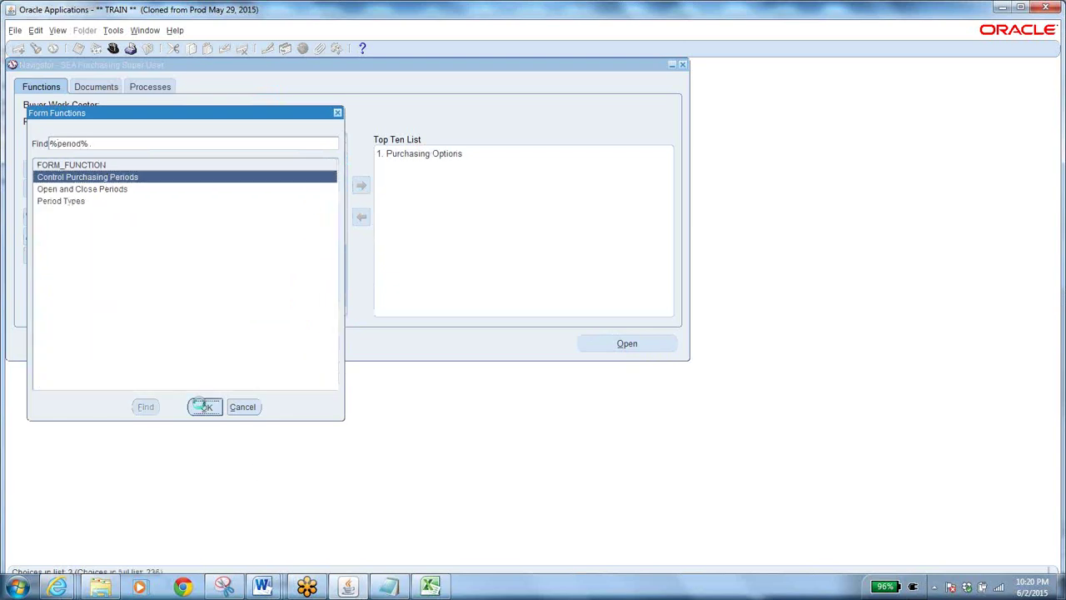
click(205, 407)
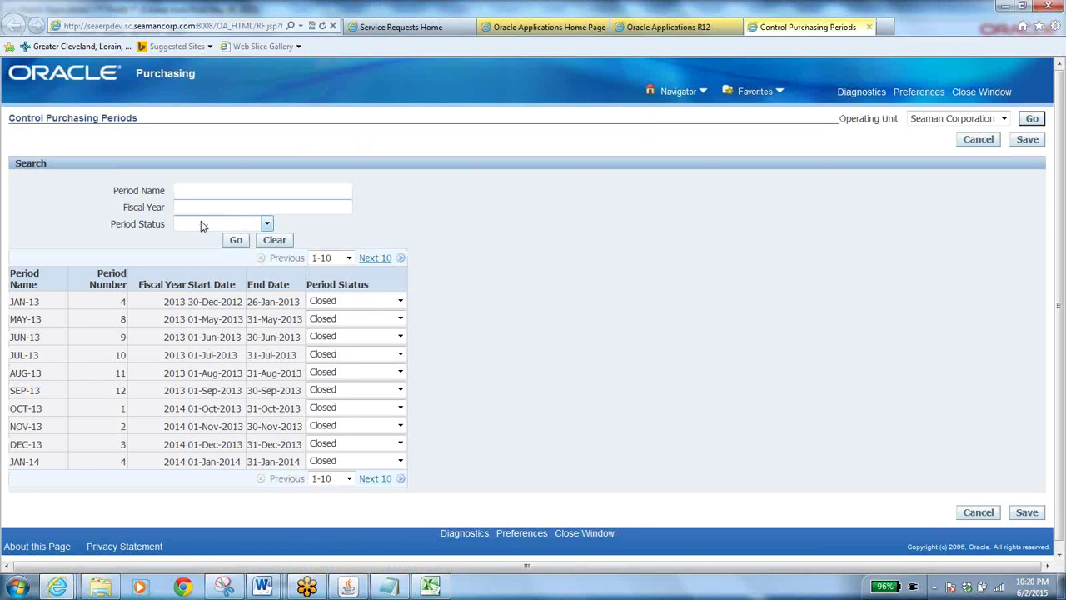
- Search the purchasing periods by status Never Opened, and narrow the search with jun%15% as the fiscal year
click(200, 221)
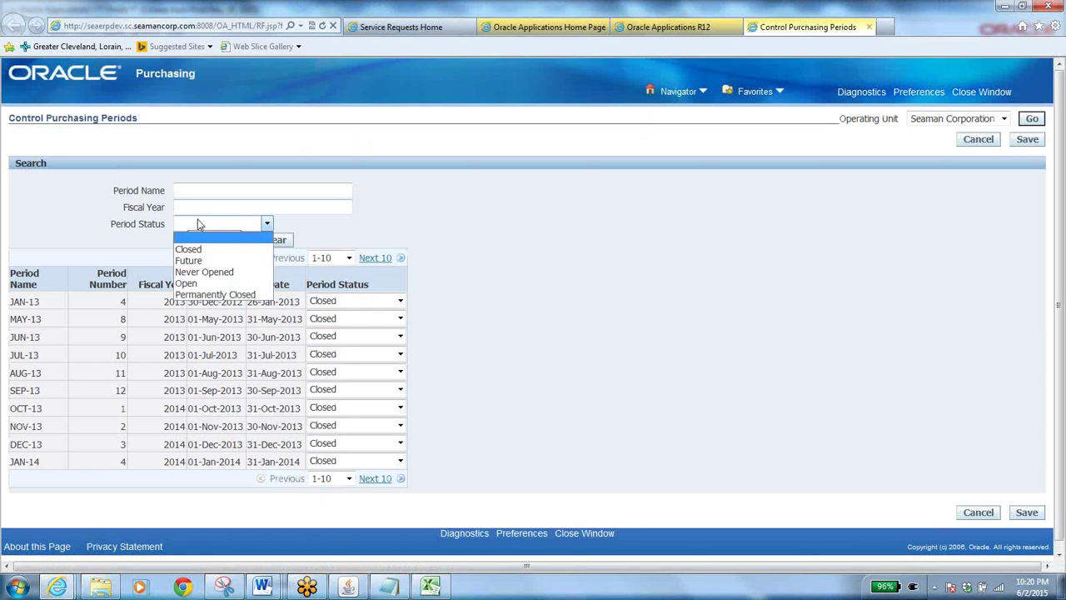
click(204, 272)
click(236, 240)
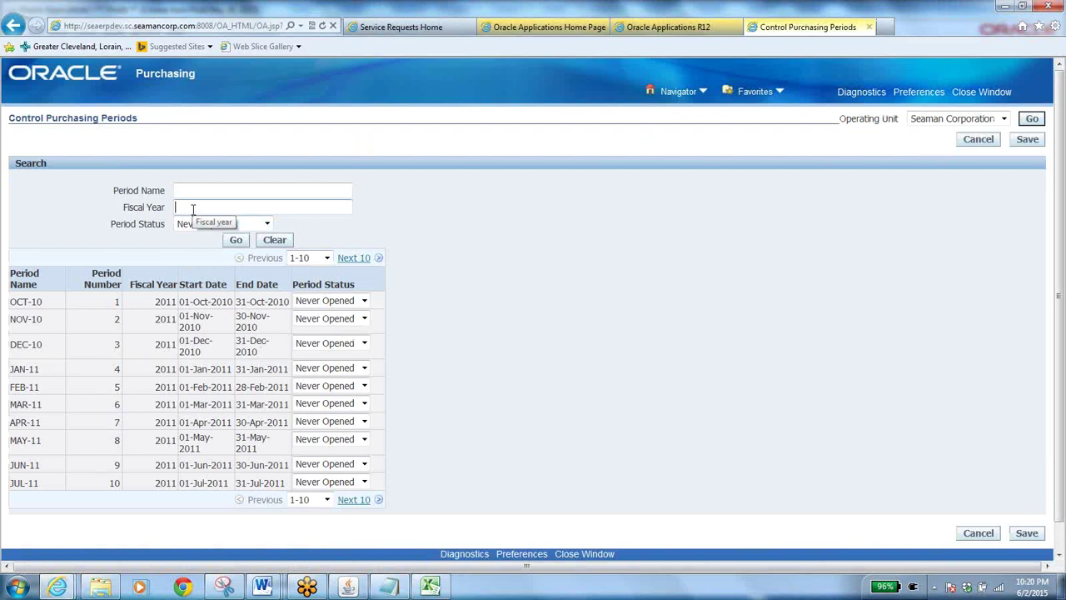
text(Jun%15%)
click(236, 240)
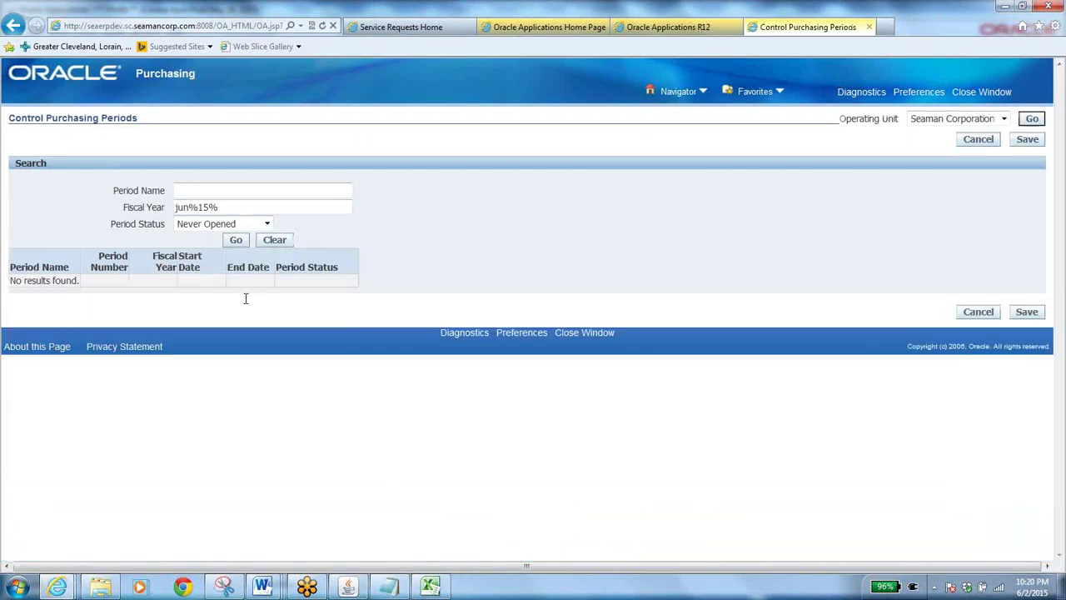
- Search the Never Opened purchasing periods for fiscal year %15%, close the periods page, and return to Oracle Applications
click(177, 207)
drag(188, 207, 131, 207)
key(Delete)
click(236, 242)
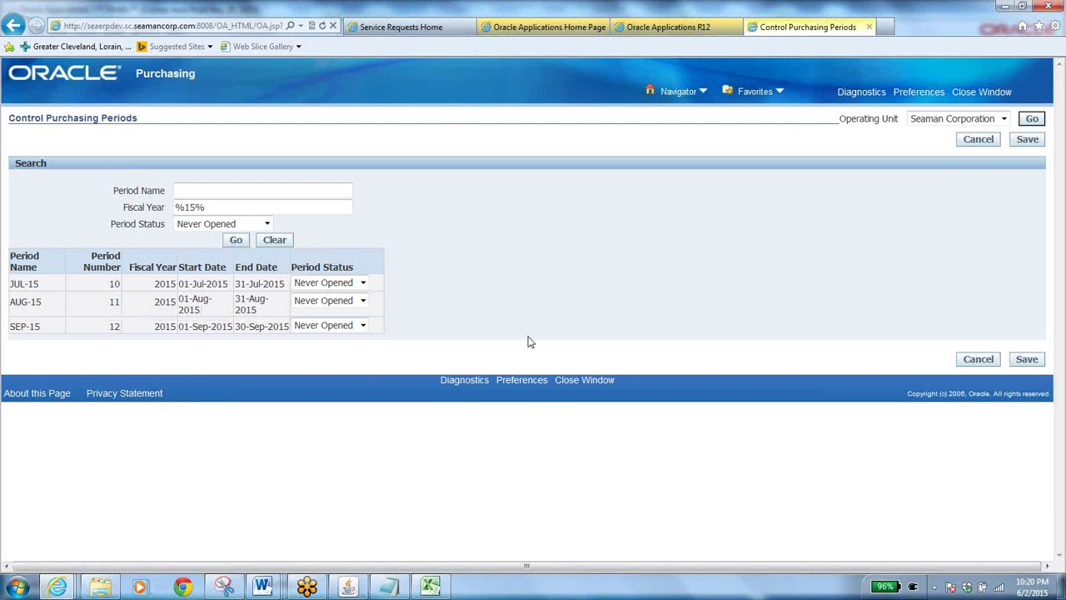
click(868, 27)
click(348, 587)
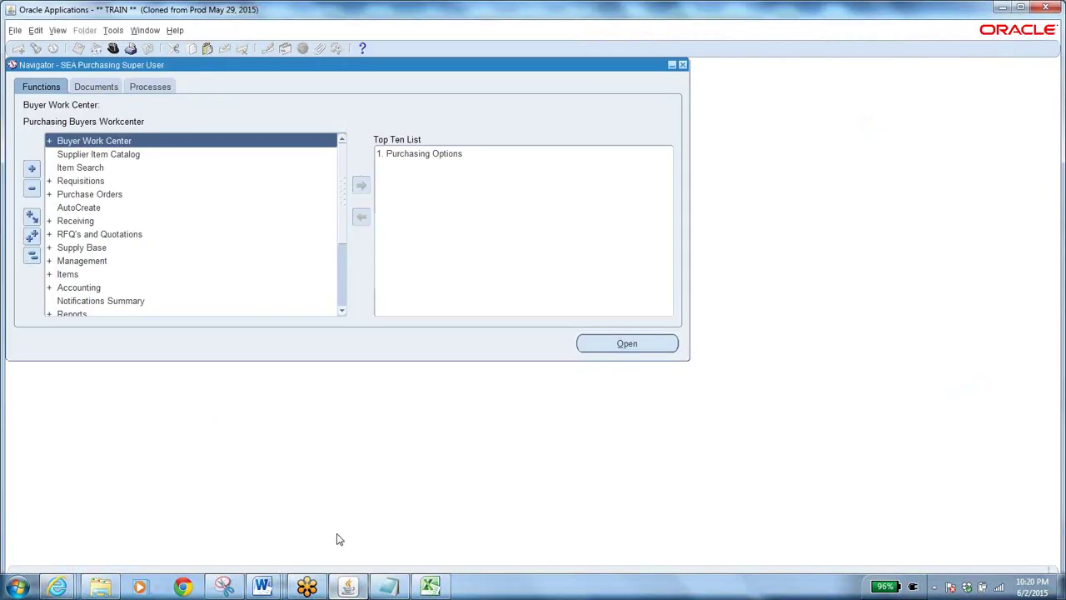
- Search the form functions for %period% and open the Open and Close Periods form
key(ctrl+l)
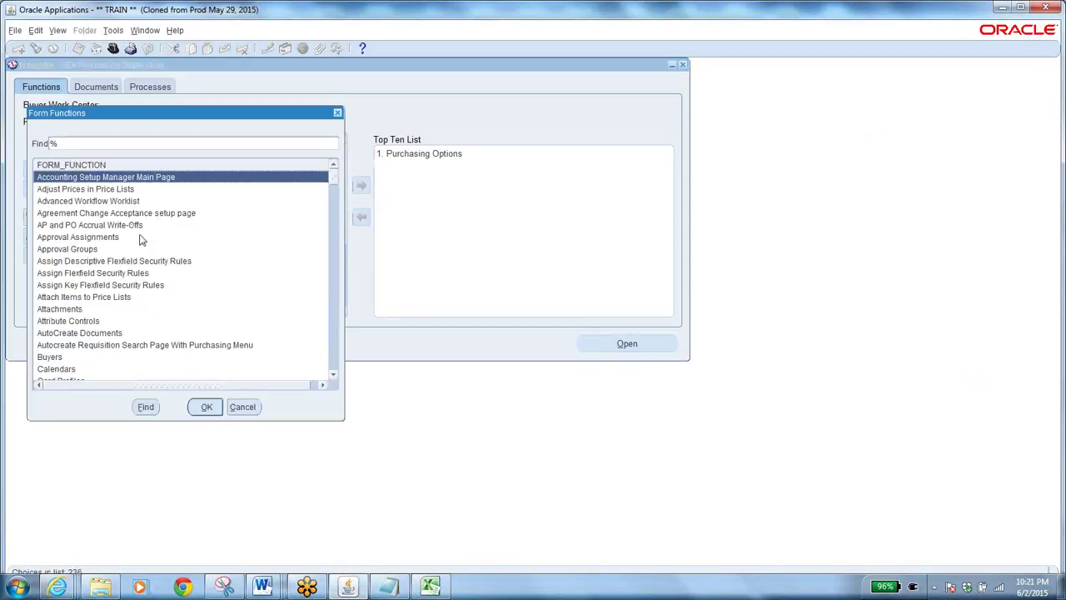
text(period%)
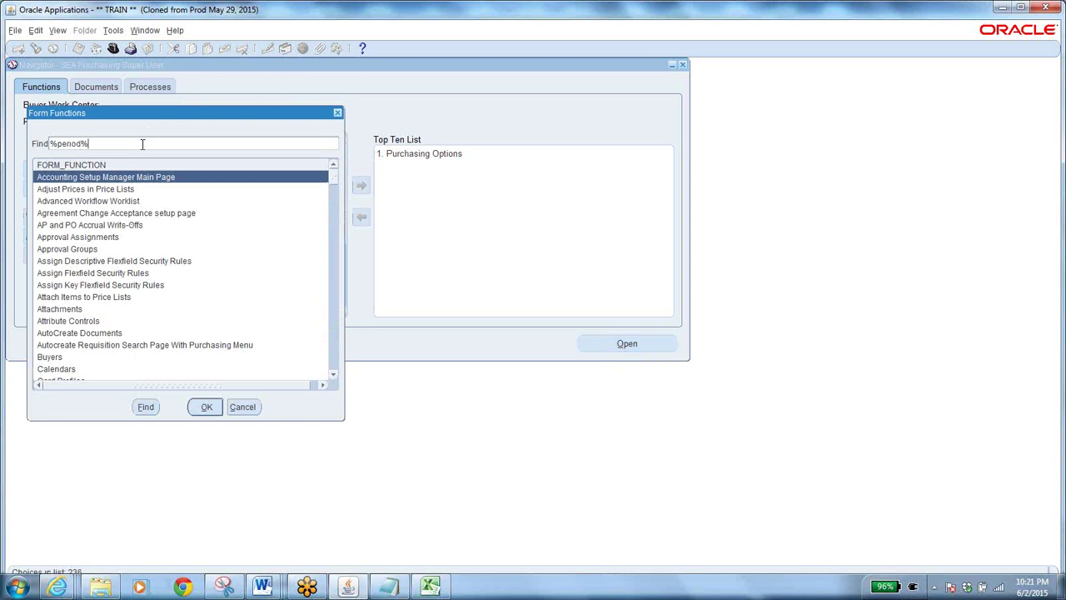
key(Return)
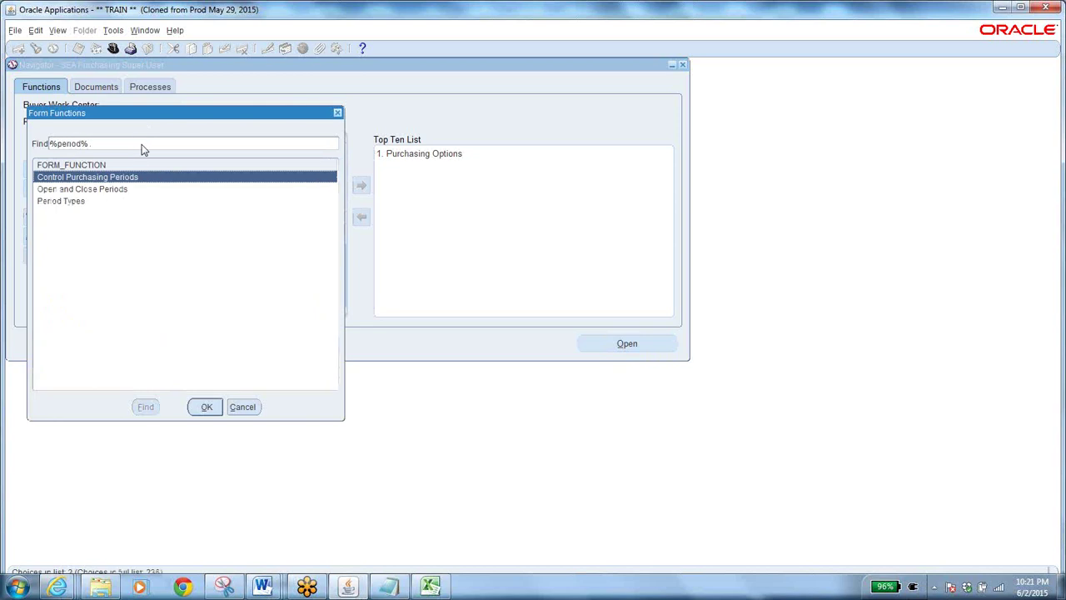
click(121, 189)
click(205, 407)
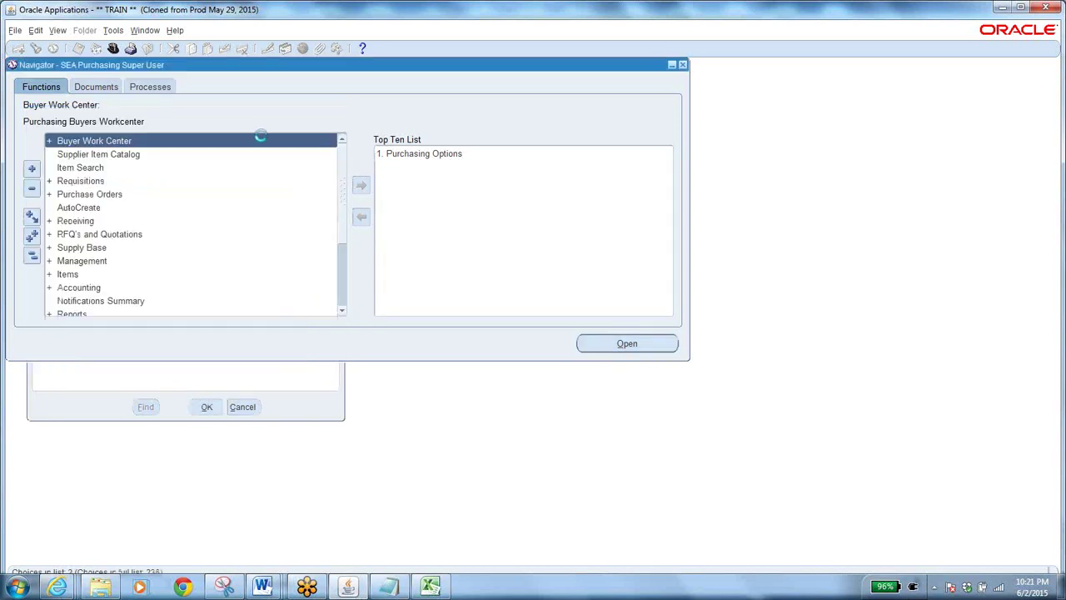
- Find period JUN-15 in the SEA General Ledger, check its status, and close the periods form
click(225, 192)
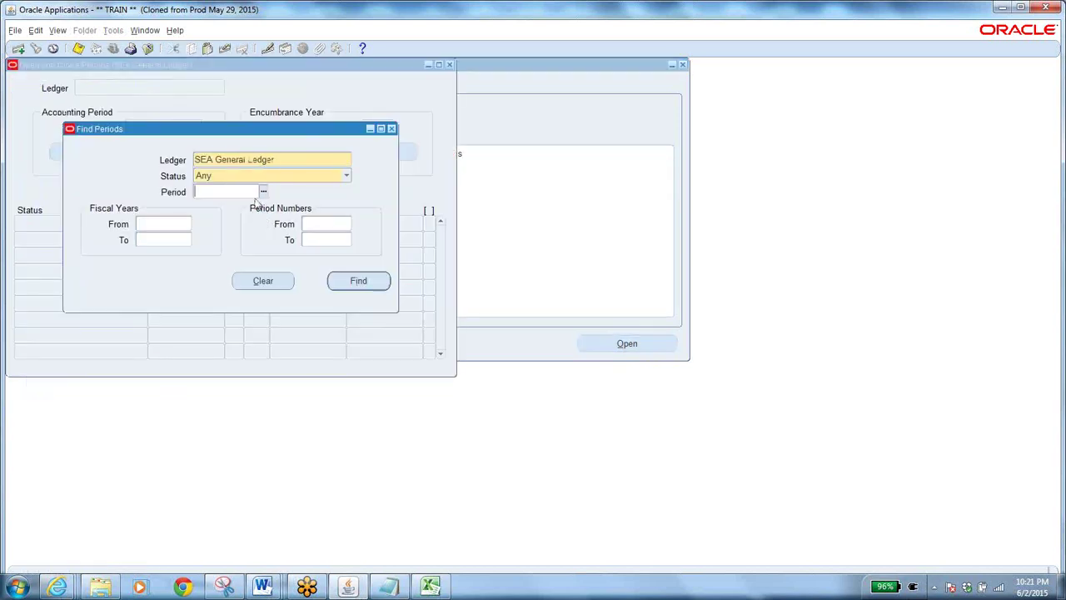
click(263, 192)
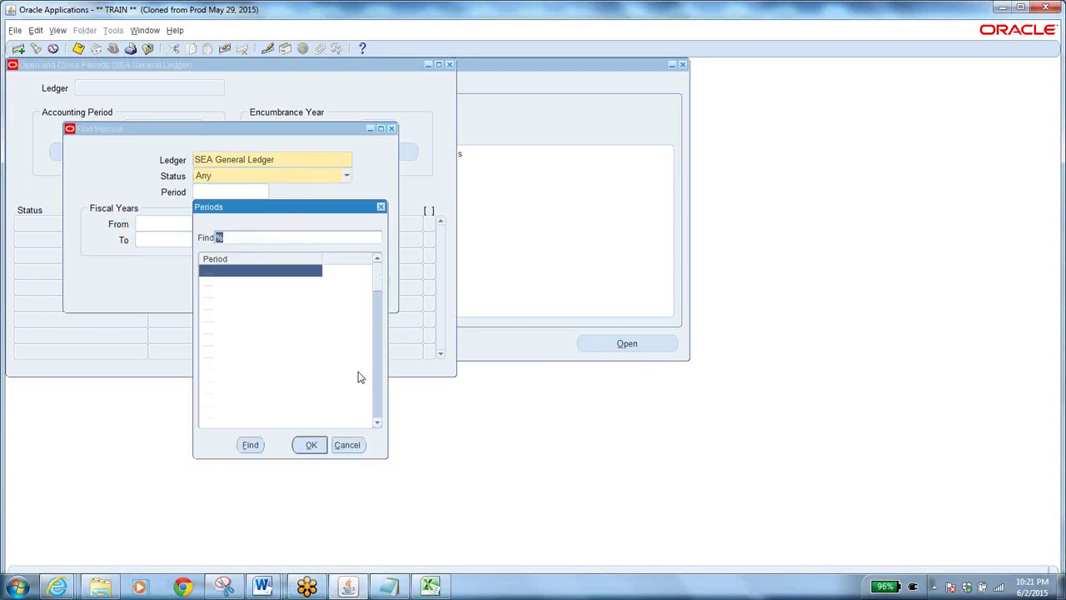
text(ju)
click(225, 306)
click(301, 448)
click(357, 279)
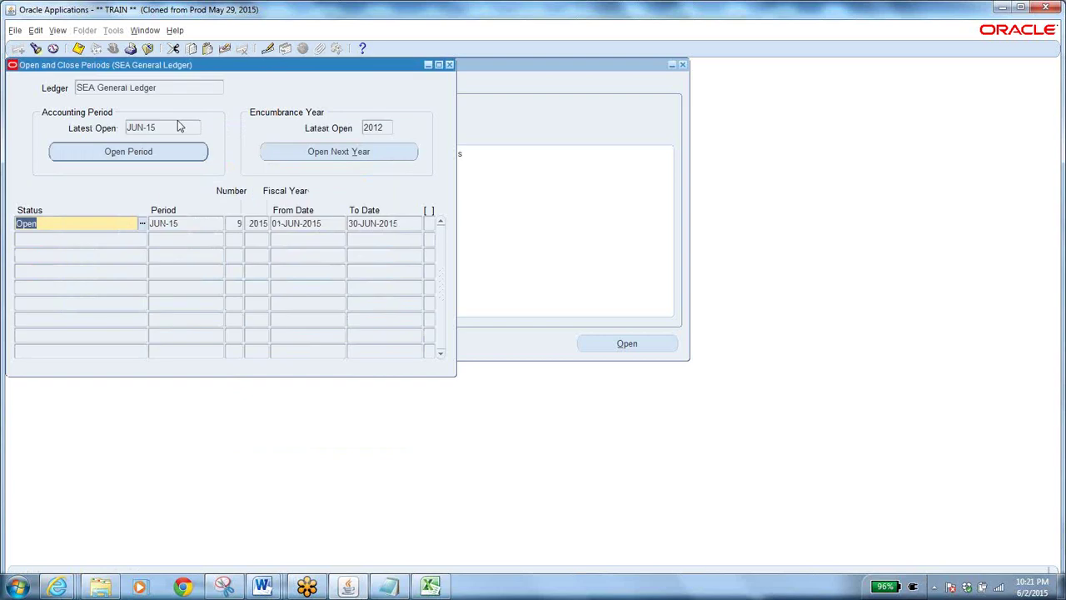
click(102, 223)
click(147, 50)
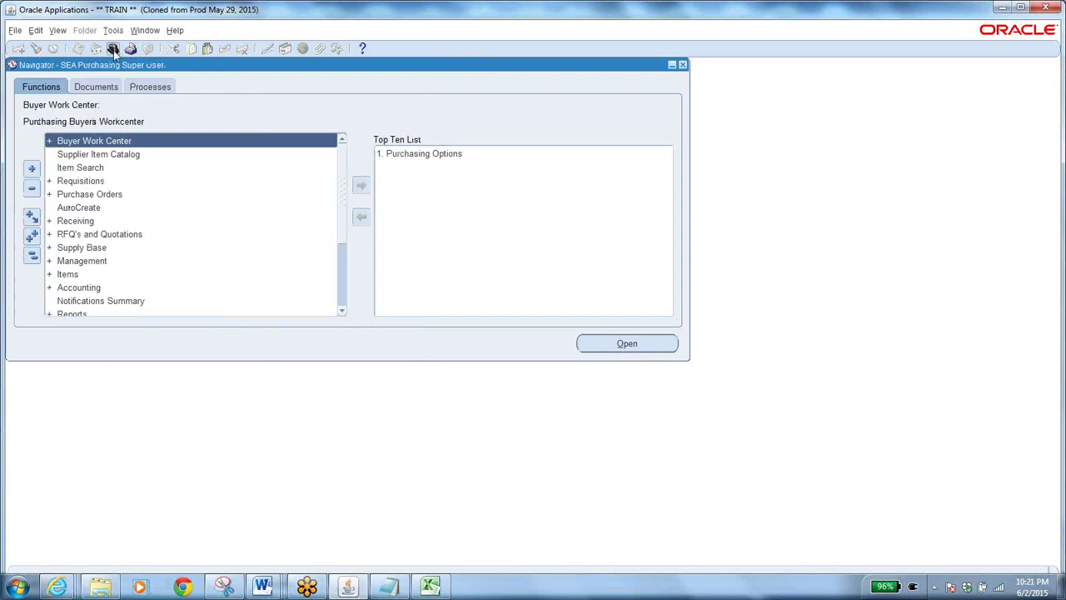
- Switch to the General Ledger Super User responsibility and open the Open and Close Periods form from its Setup functions
click(114, 49)
text(g%)
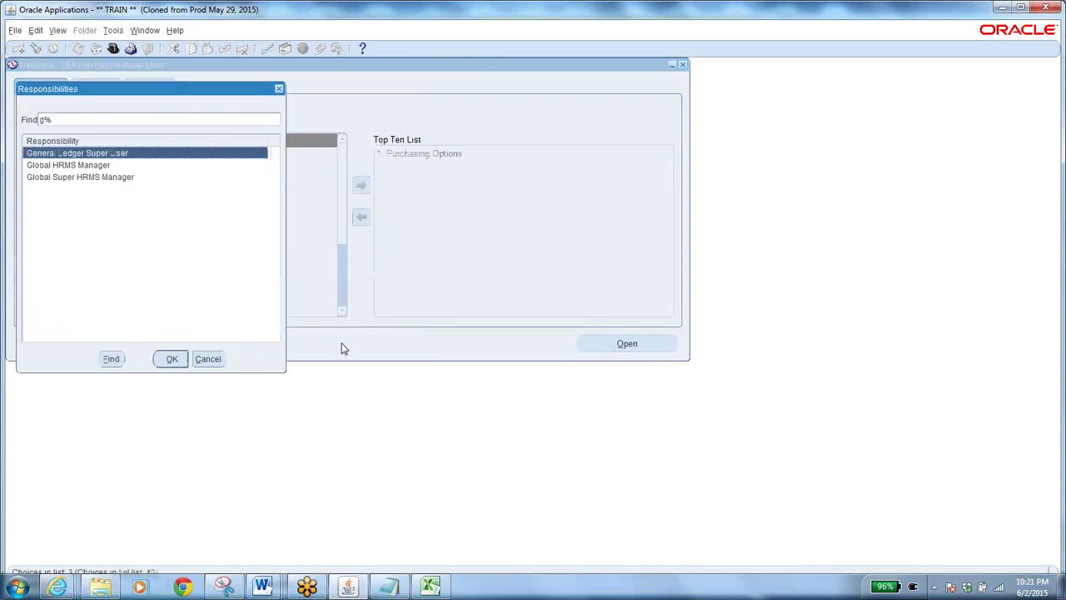
click(171, 359)
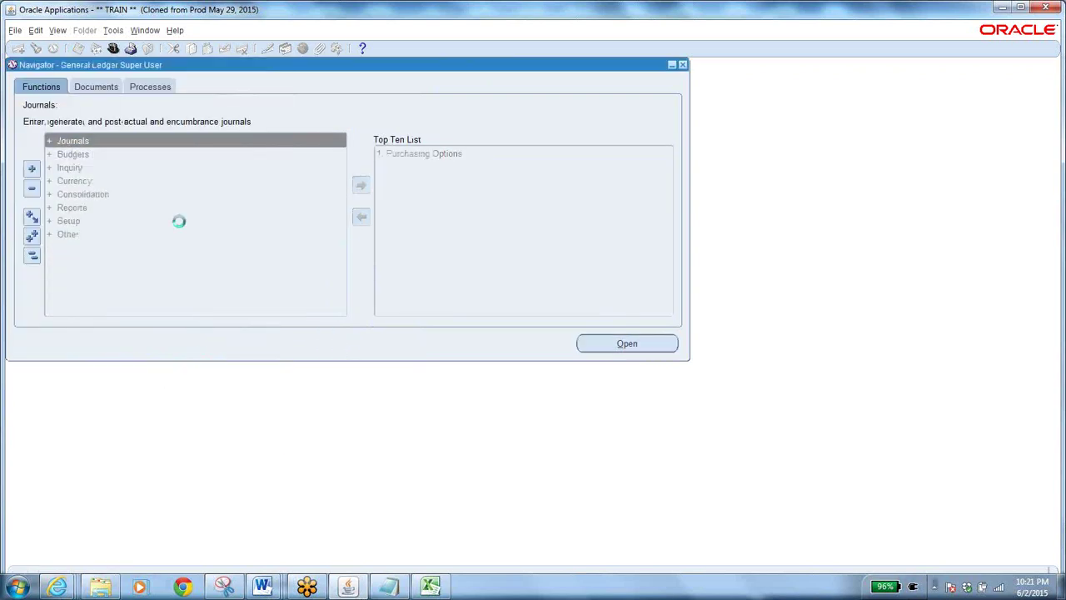
double_click(69, 221)
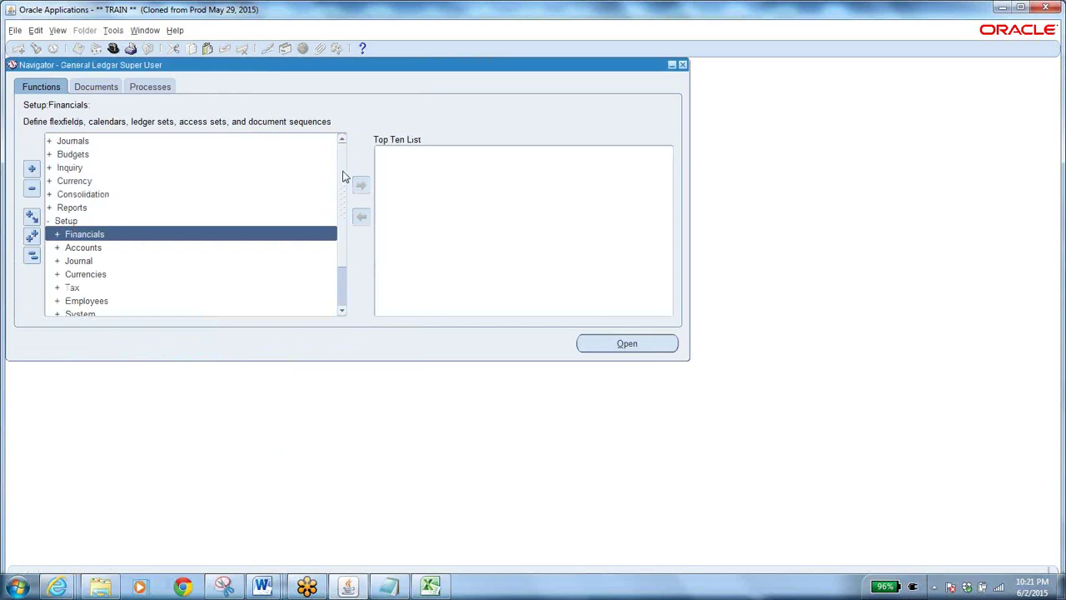
scroll(347, 250, down, 2)
double_click(88, 287)
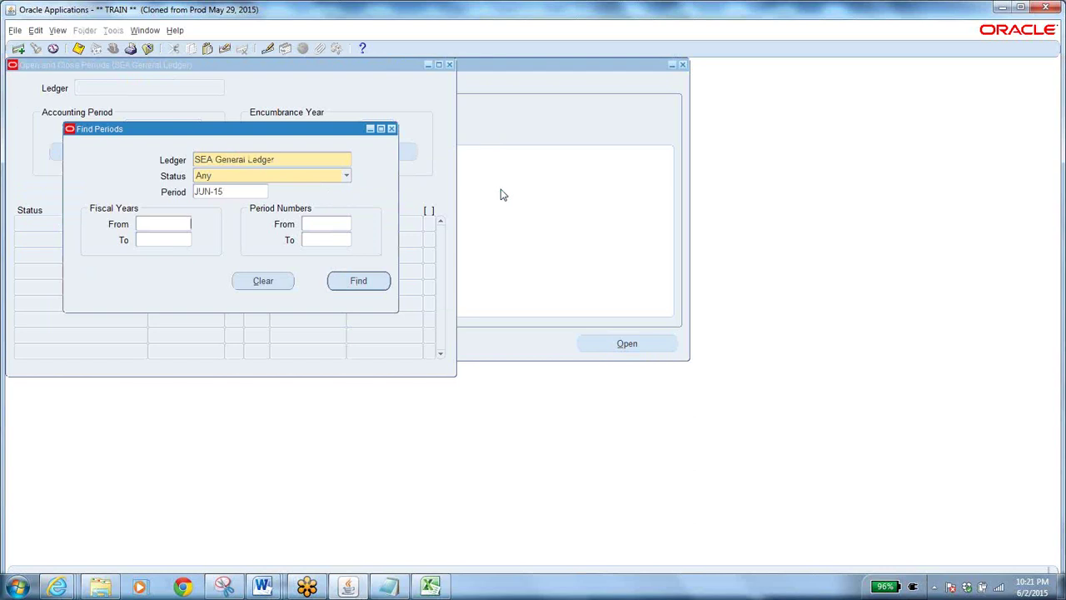
- Check the JUN-15 ledger period's status as General Ledger Super User, close the periods form, and collapse the navigator tree
click(372, 287)
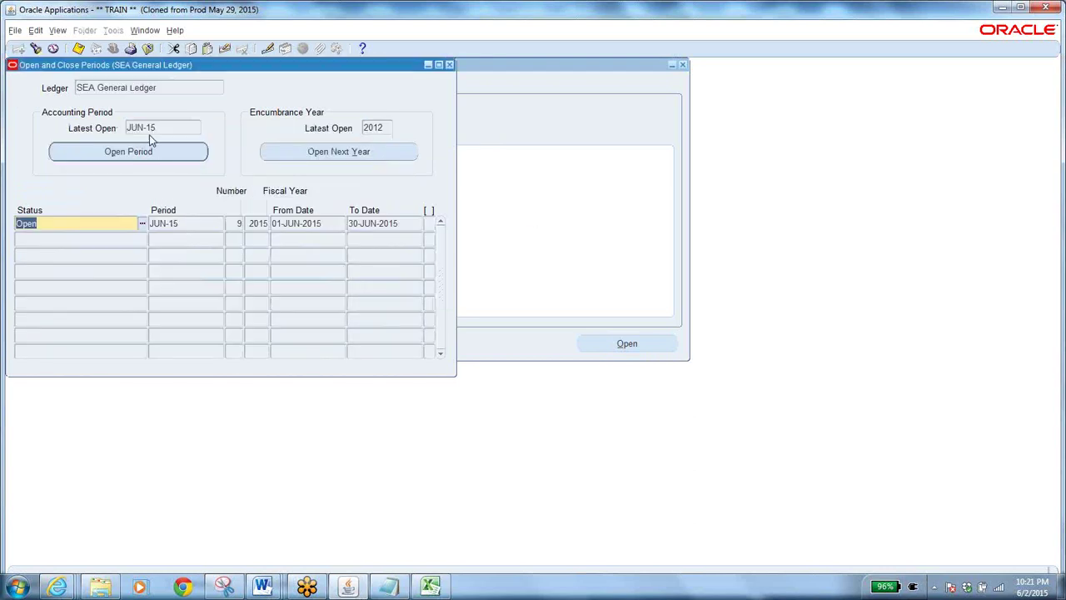
click(130, 222)
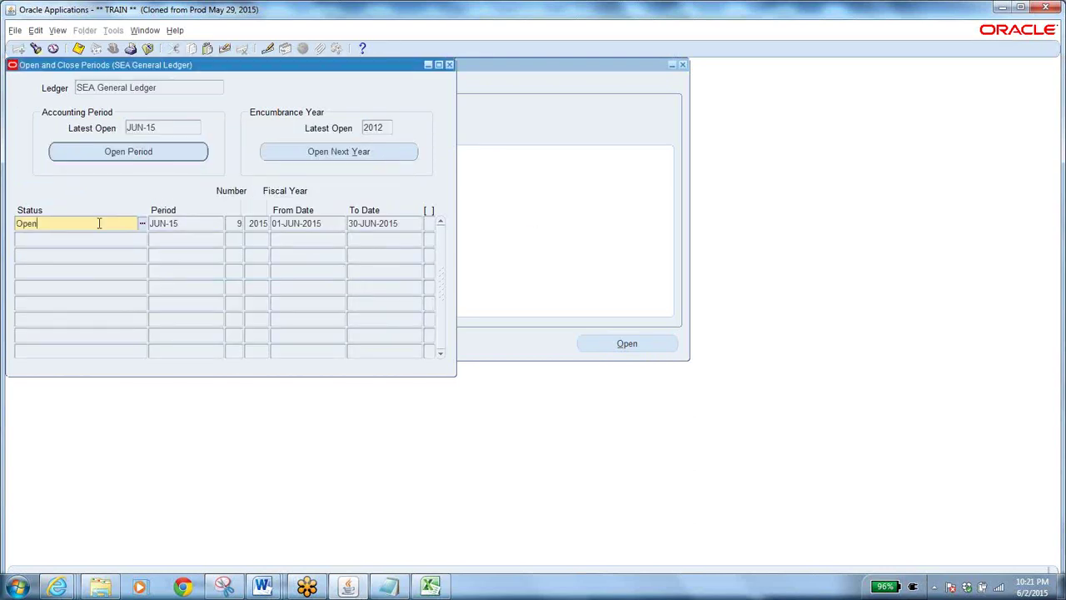
click(147, 48)
click(31, 258)
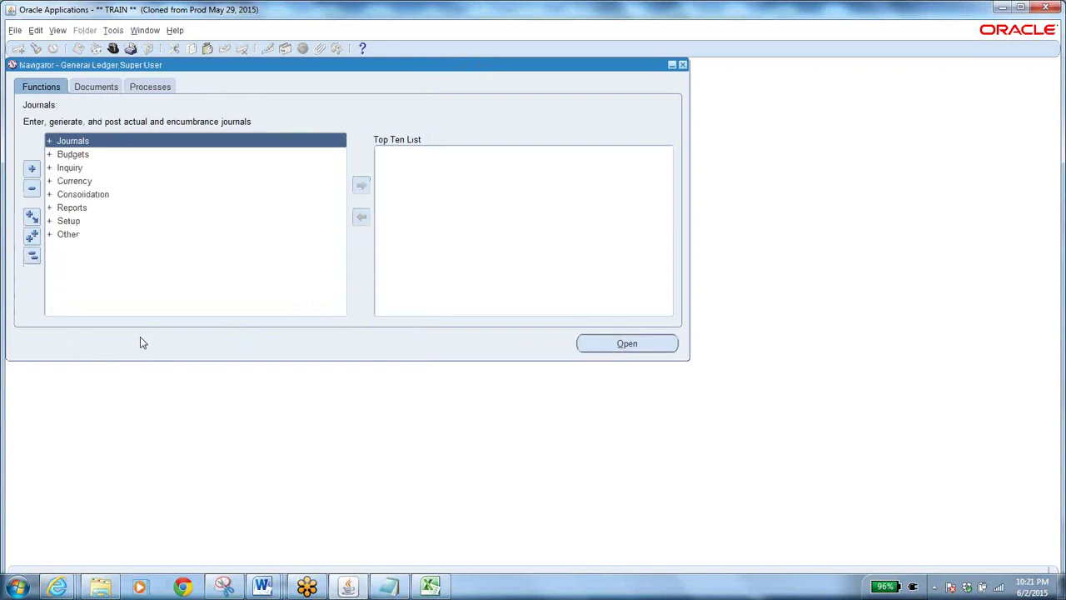
- Switch the responsibility back to SEA Inventory
click(350, 588)
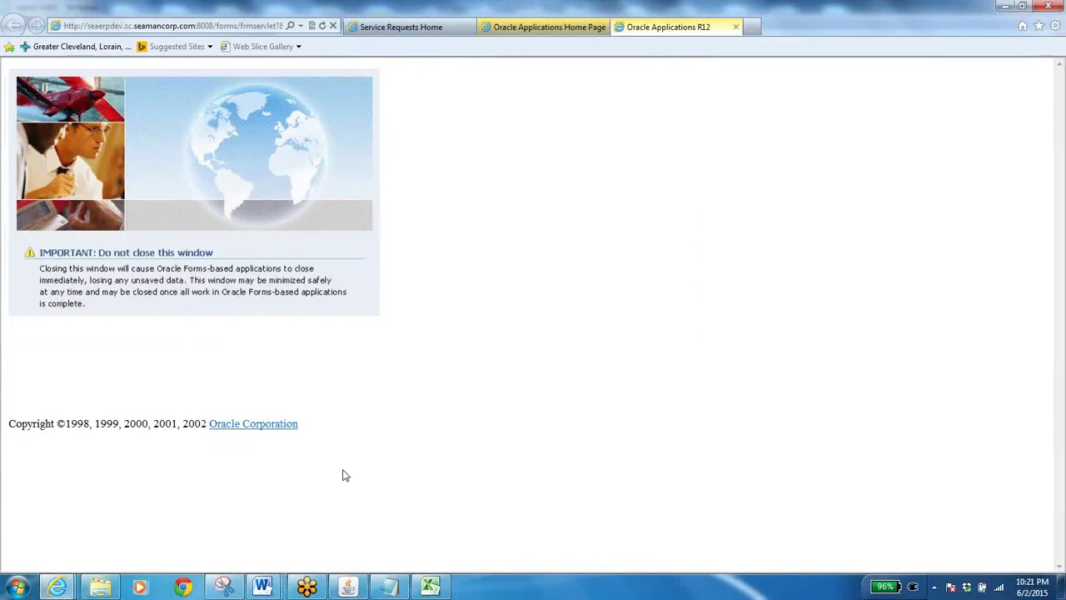
click(349, 588)
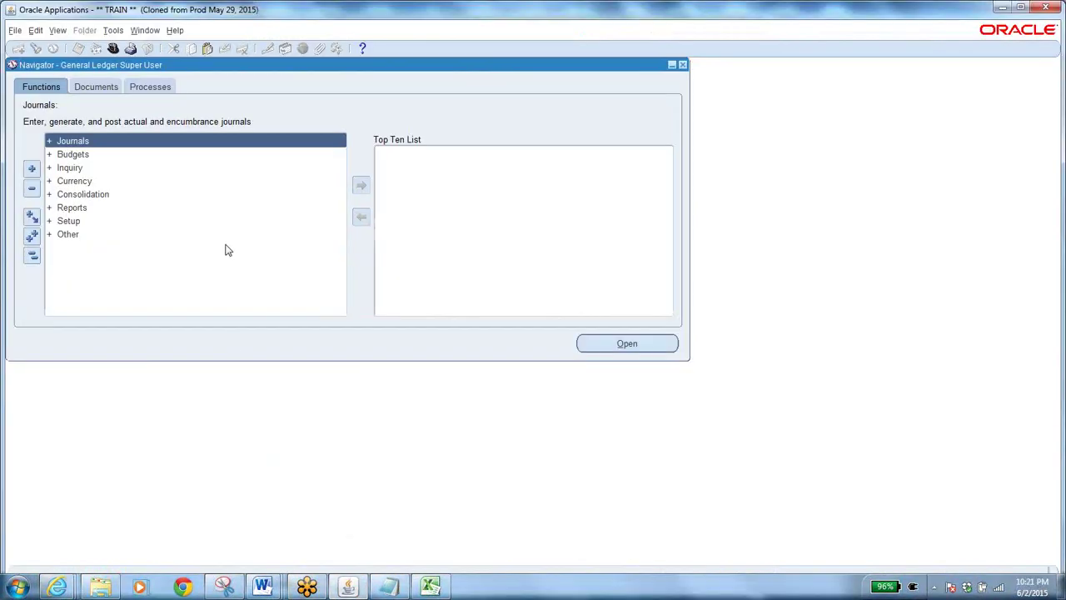
click(114, 48)
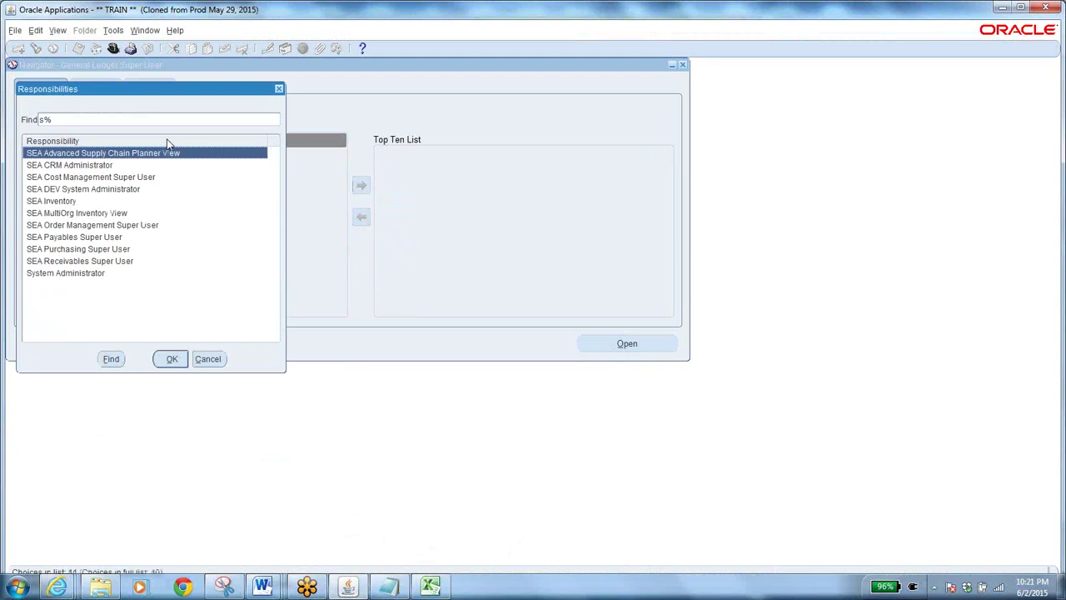
click(80, 204)
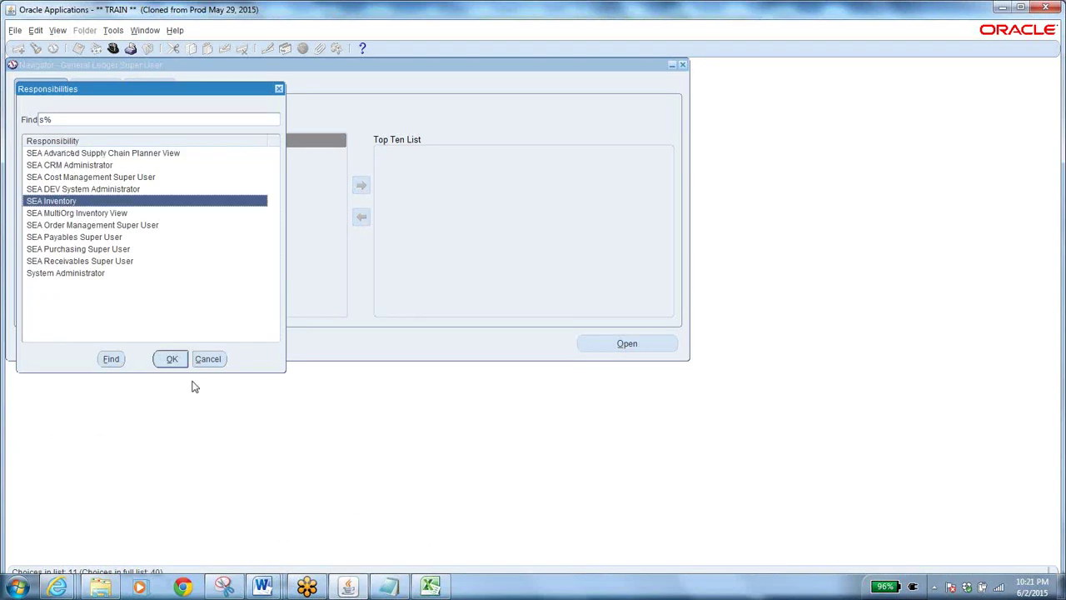
click(171, 359)
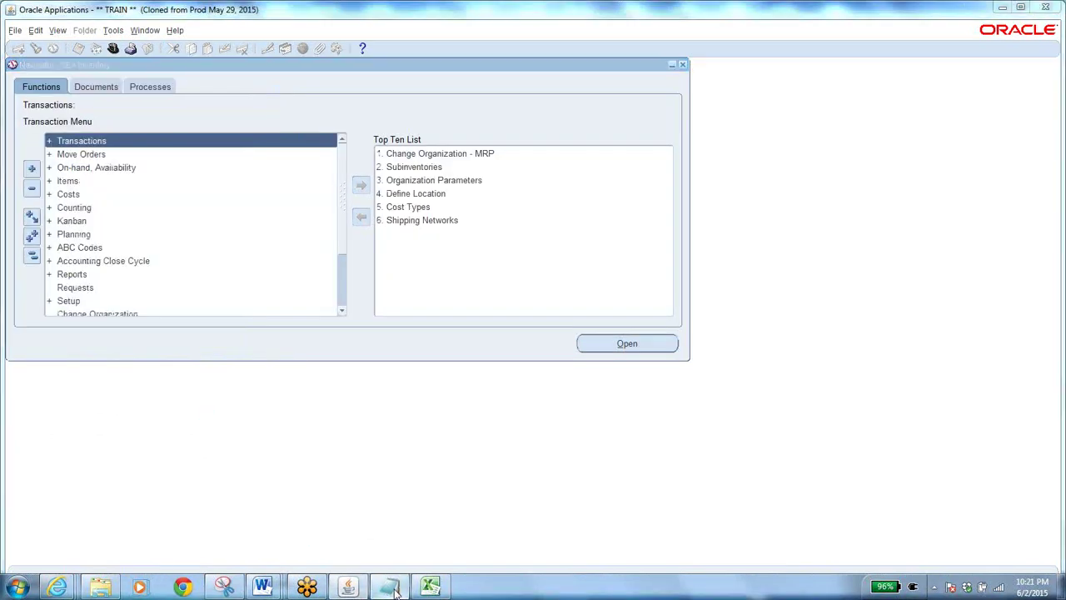
- Copy the purchase order number from the classes trails notes in Notepad and return to Oracle Applications
click(388, 588)
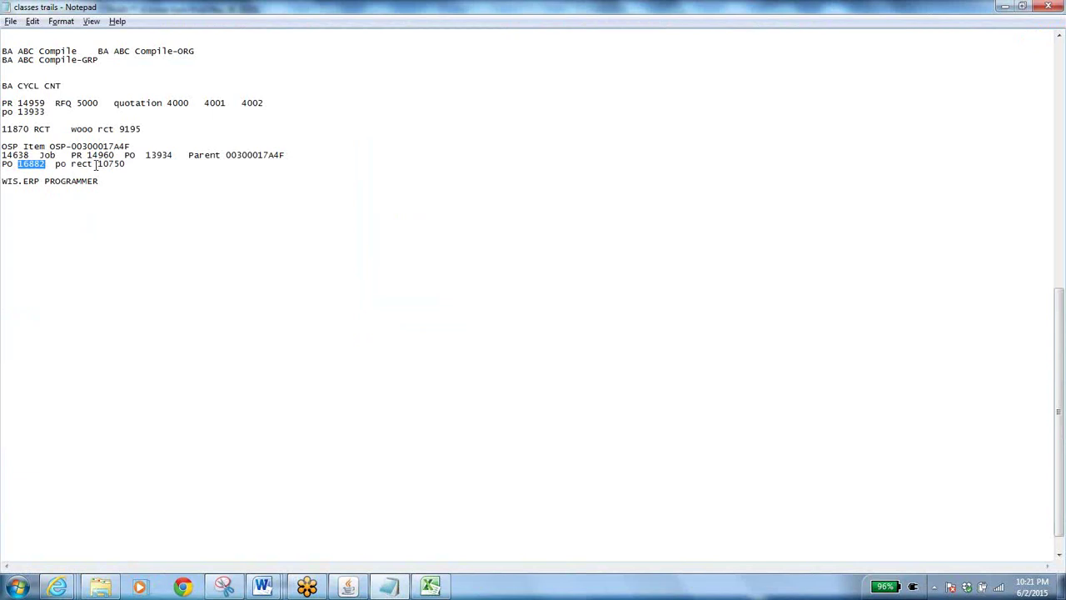
right_click(37, 165)
click(70, 206)
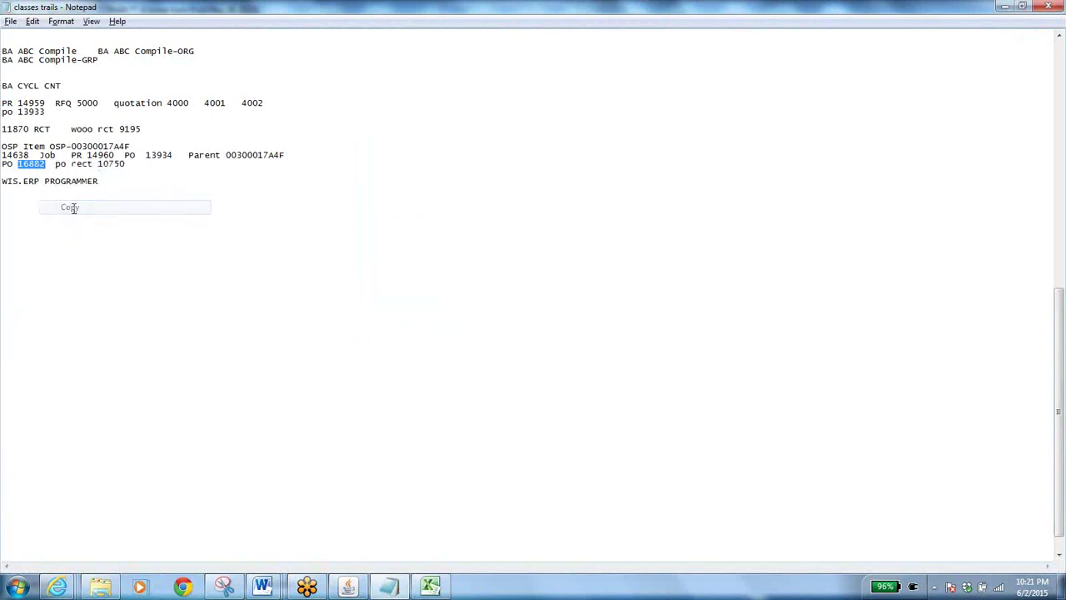
key(alt+Tab)
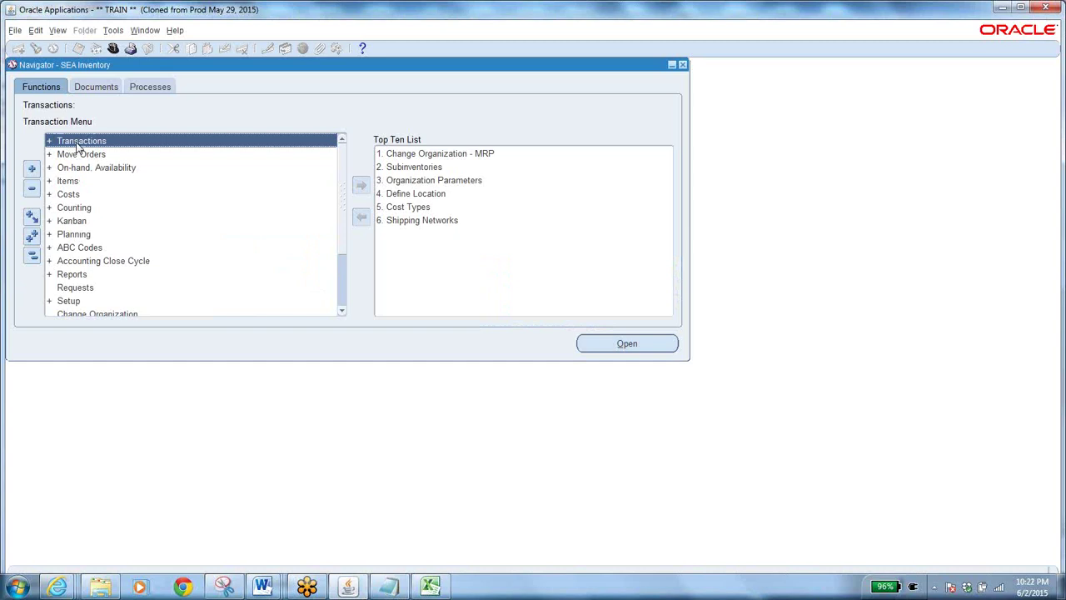
- Open the Receipts form from the Transactions Receiving functions for the Drop Ship (DSO) organization
double_click(80, 143)
double_click(106, 155)
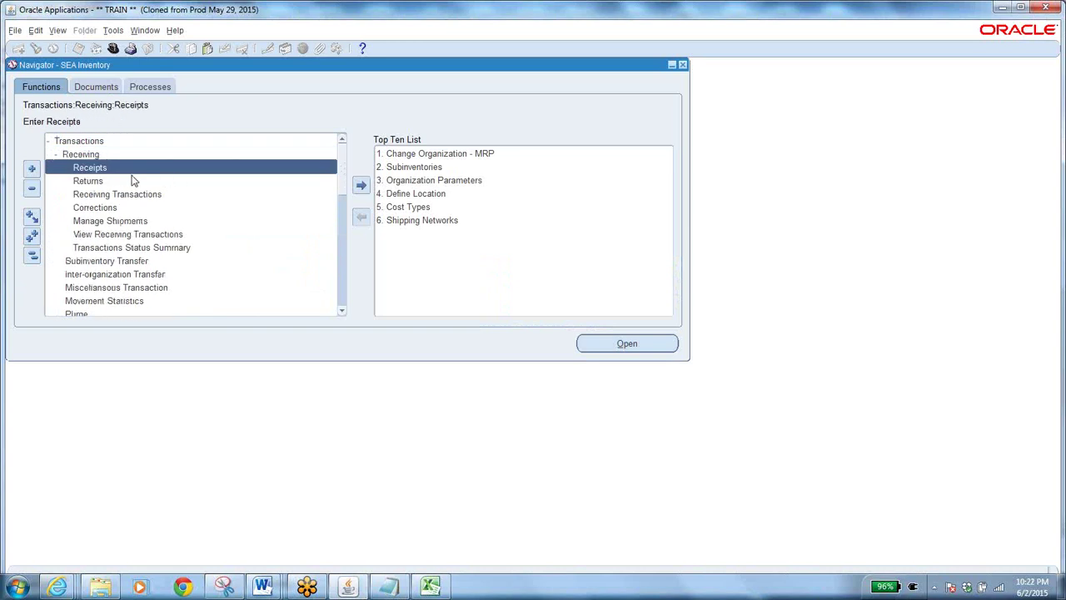
double_click(133, 168)
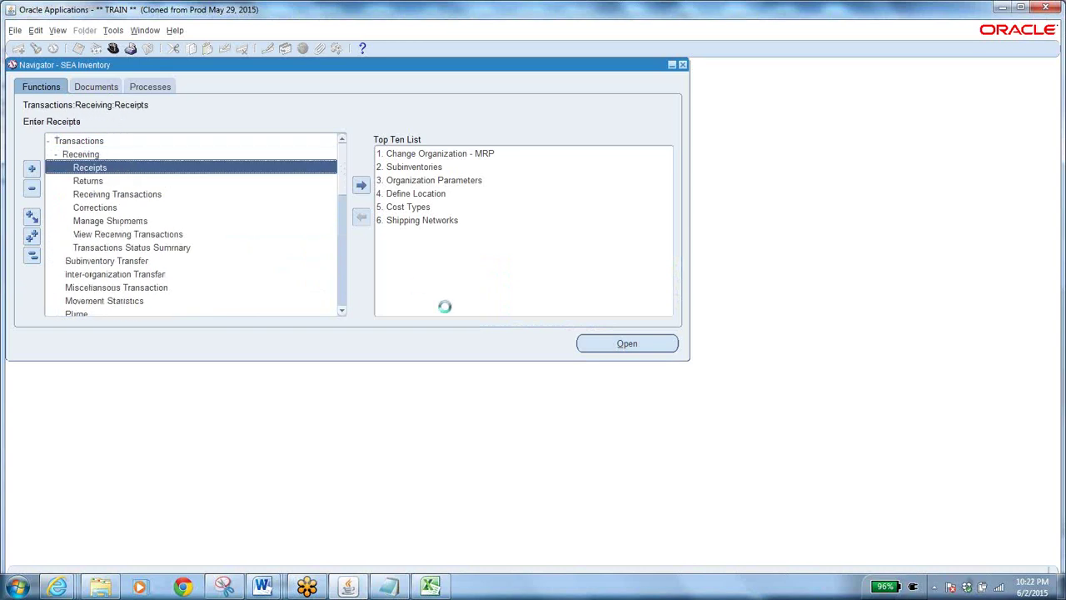
click(92, 212)
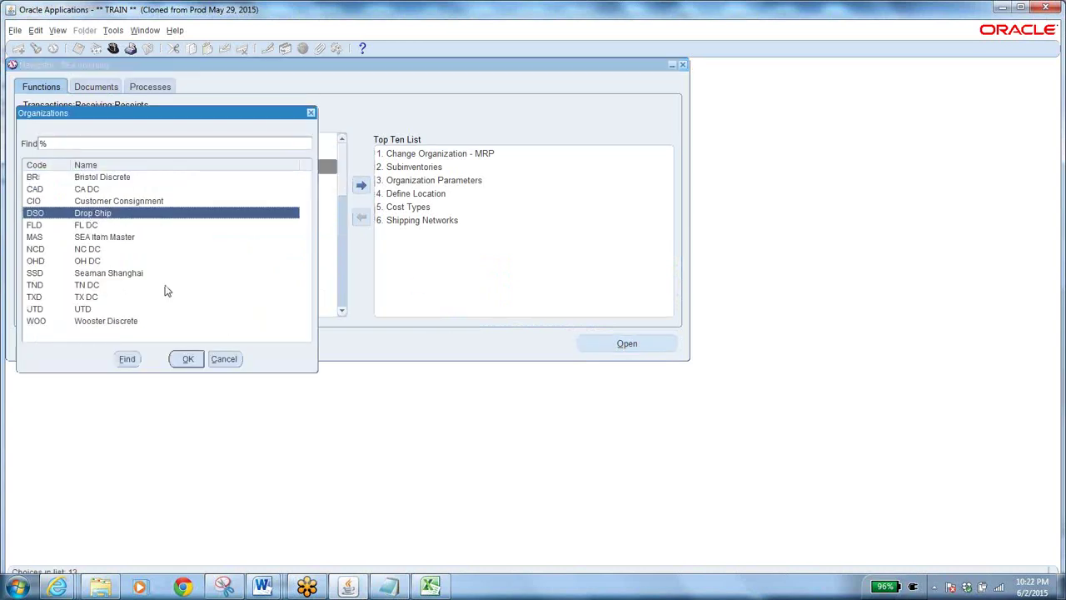
click(188, 359)
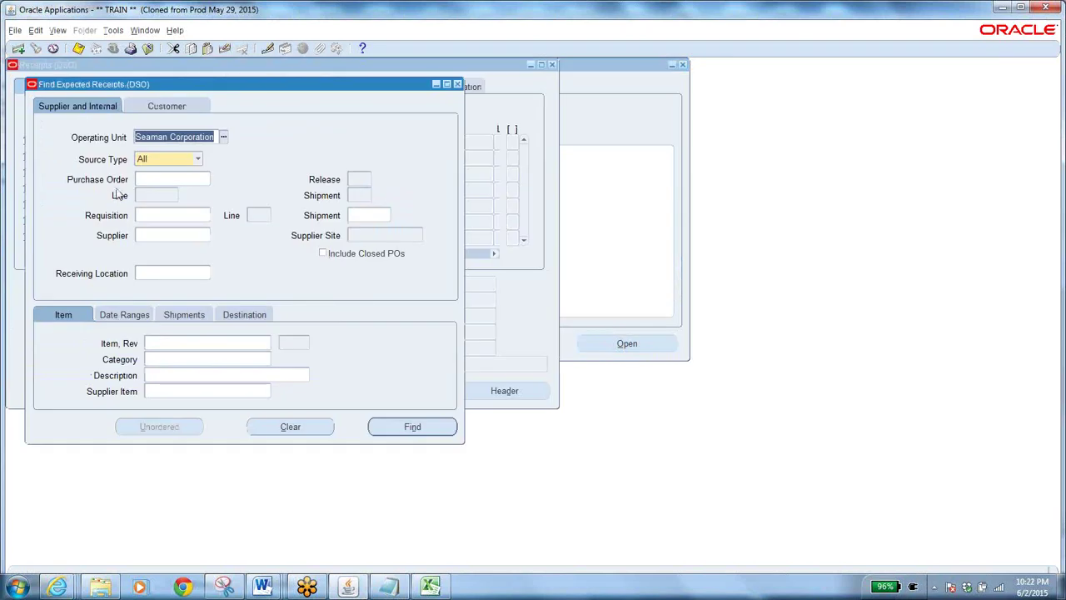
- Find the expected receipts for the copied purchase order number and select its BAGINTHEBOXPG-1 line for receiving
click(180, 182)
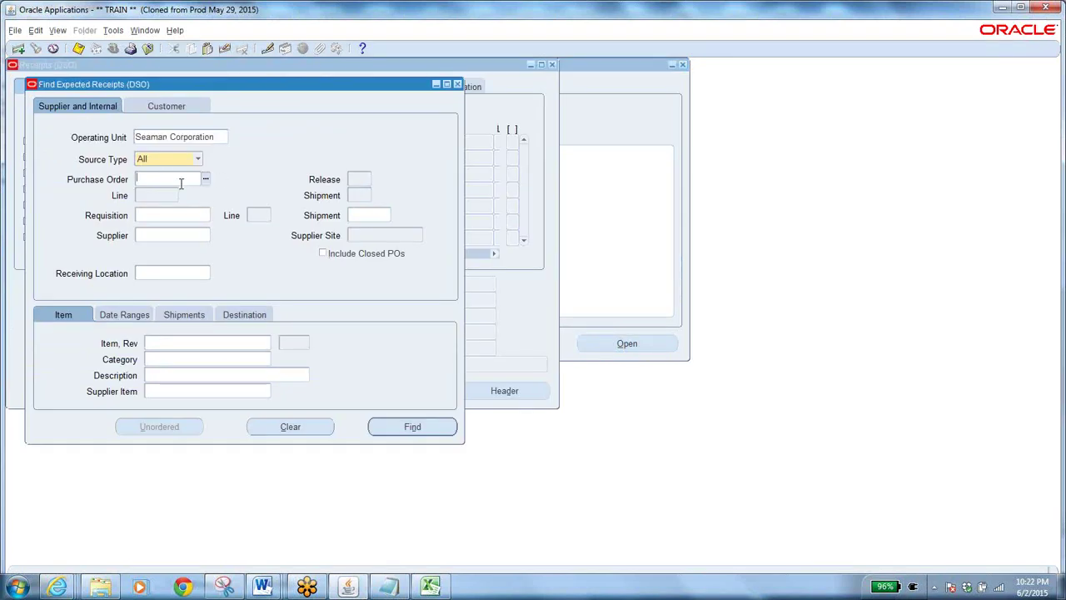
text(16882)
key(Tab)
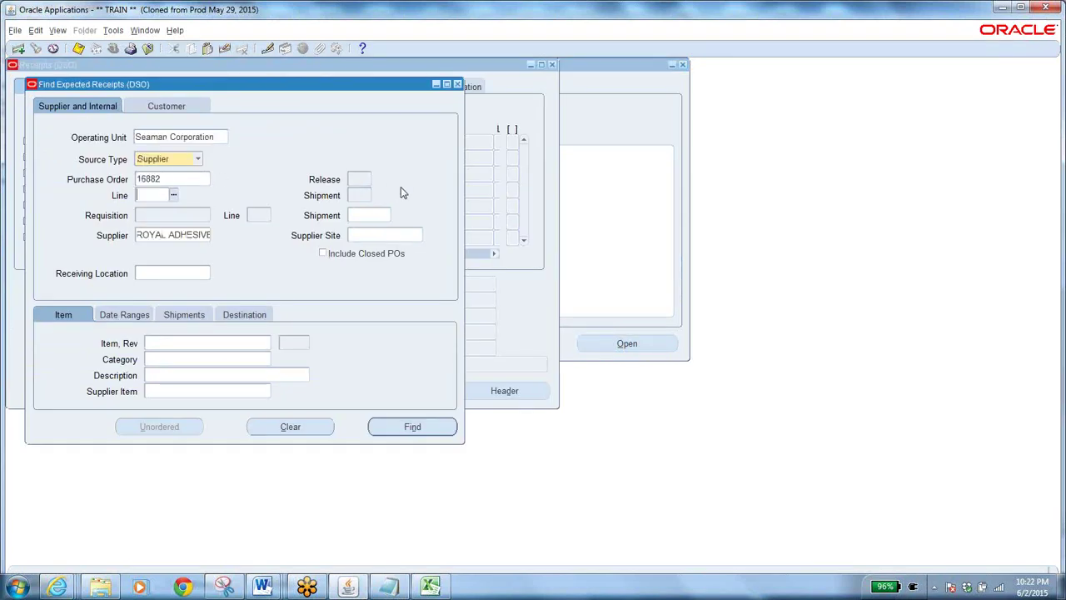
click(412, 427)
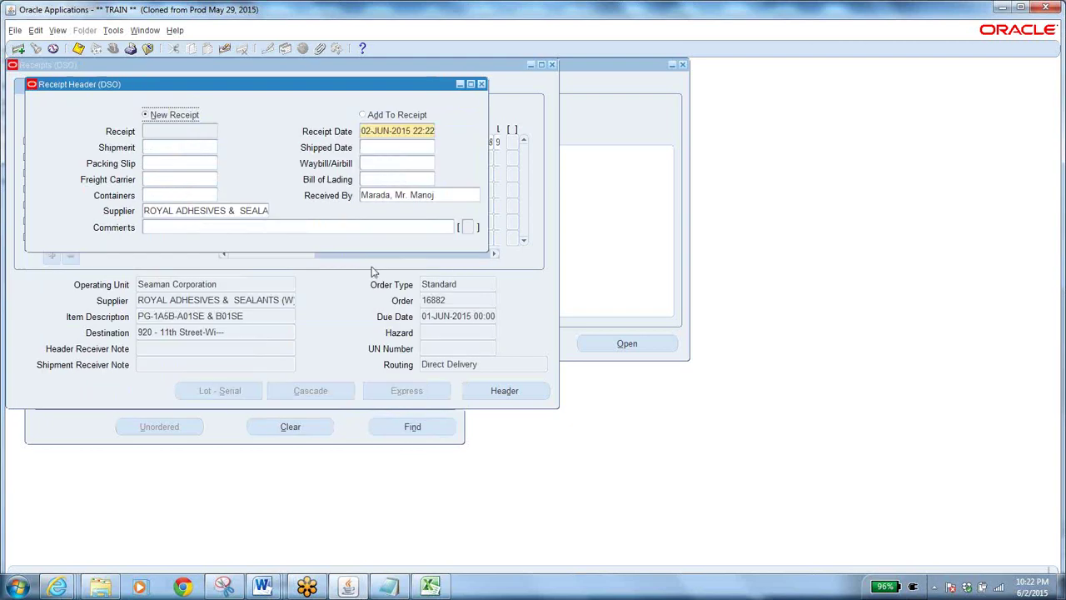
click(317, 276)
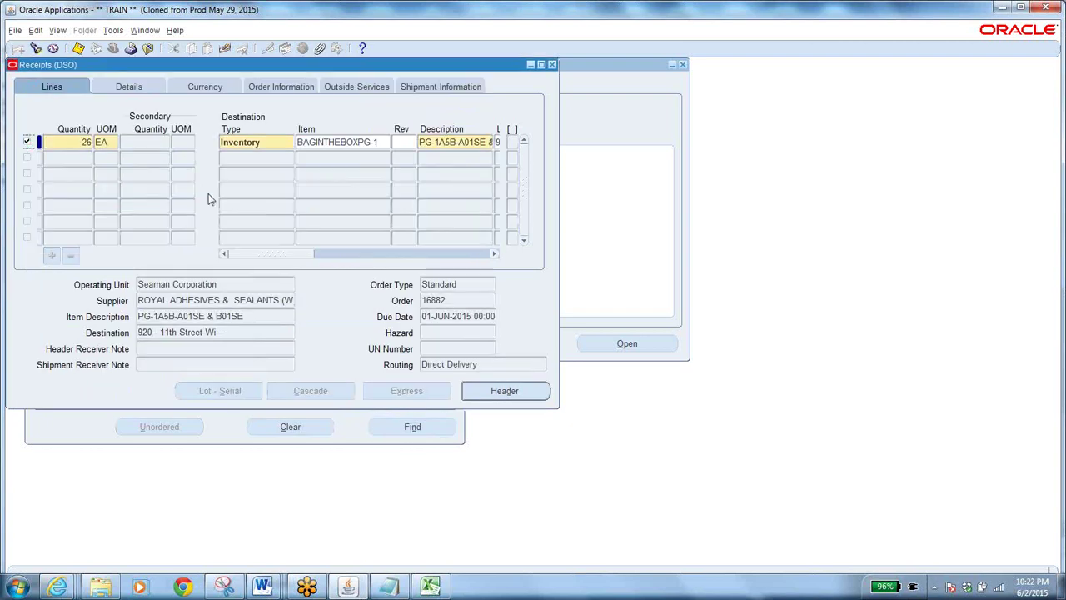
- Set the receipt line's subinventory to DROP SHIP and save the receipt
click(78, 48)
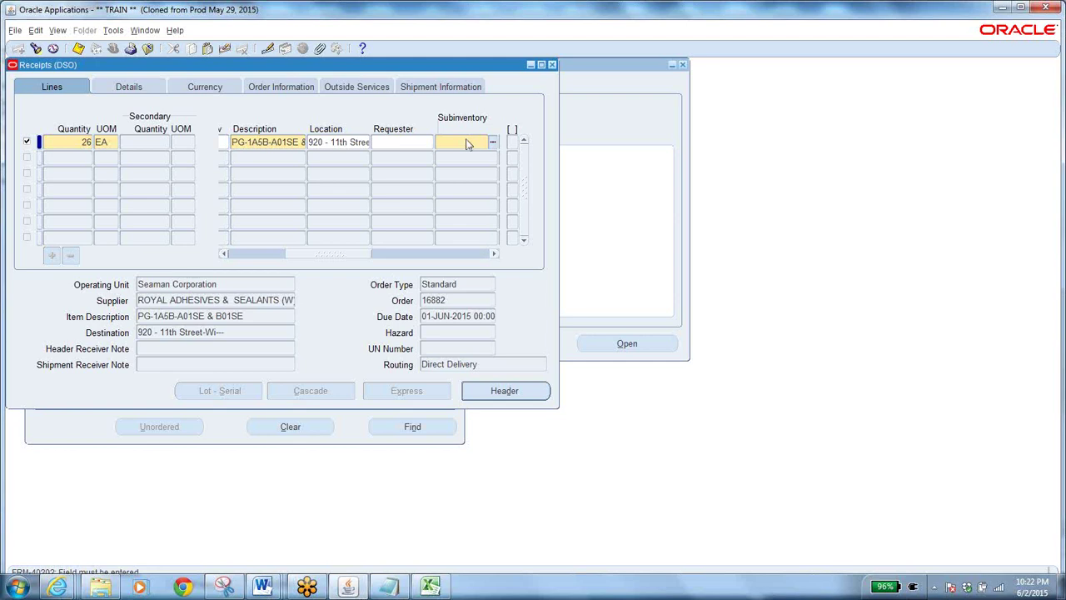
text(d)
key(Tab)
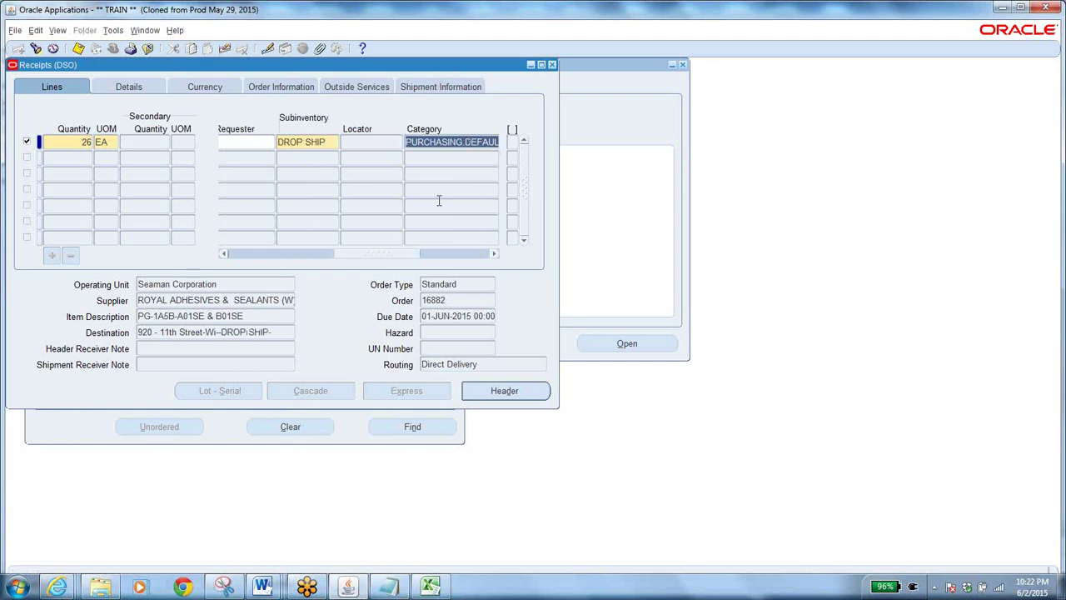
drag(371, 253, 408, 255)
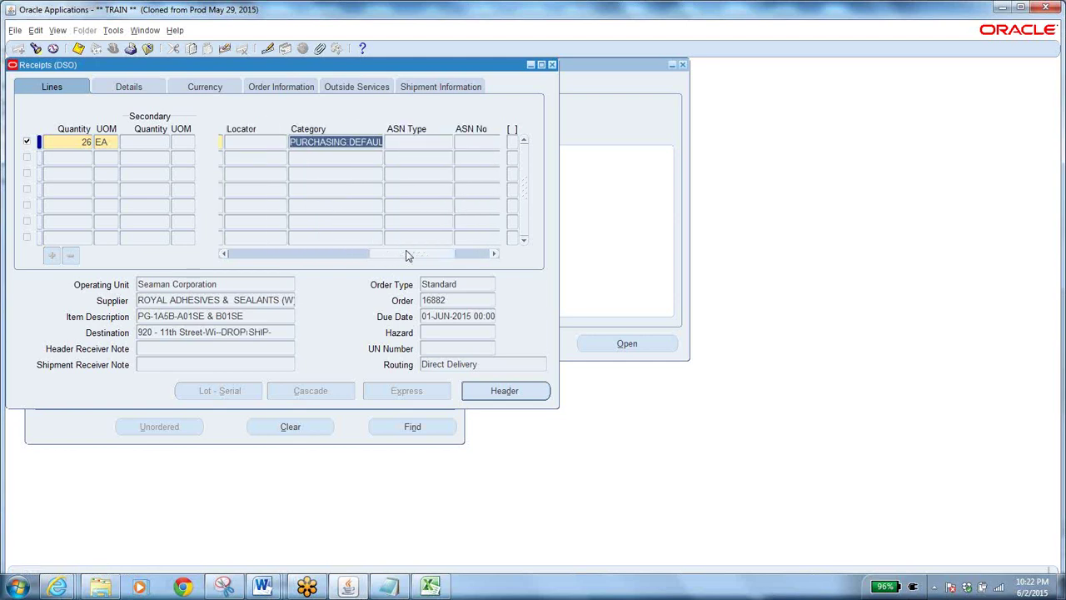
click(78, 48)
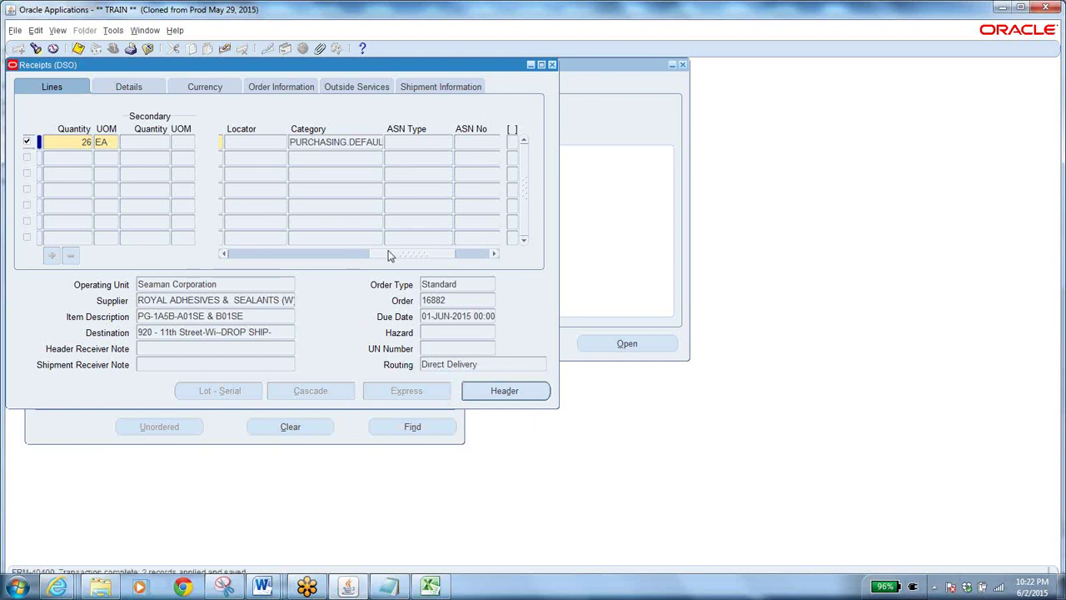
drag(390, 255, 240, 255)
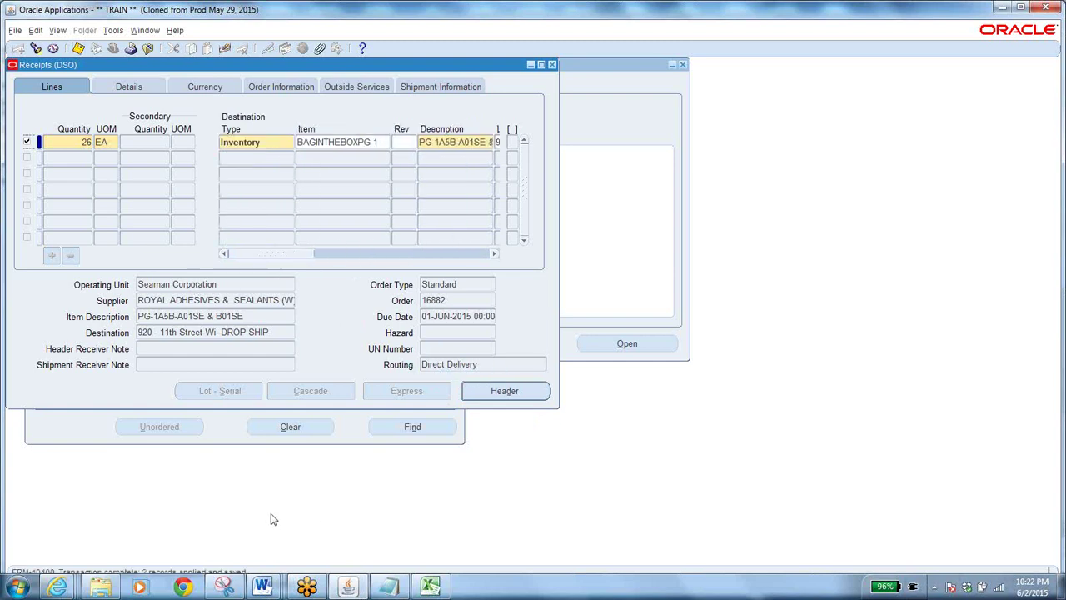
- Record receipt number 3618 from the receipt header after the purchase order entry in the Notepad notes, and close the receipt forms in Oracle Applications
click(505, 391)
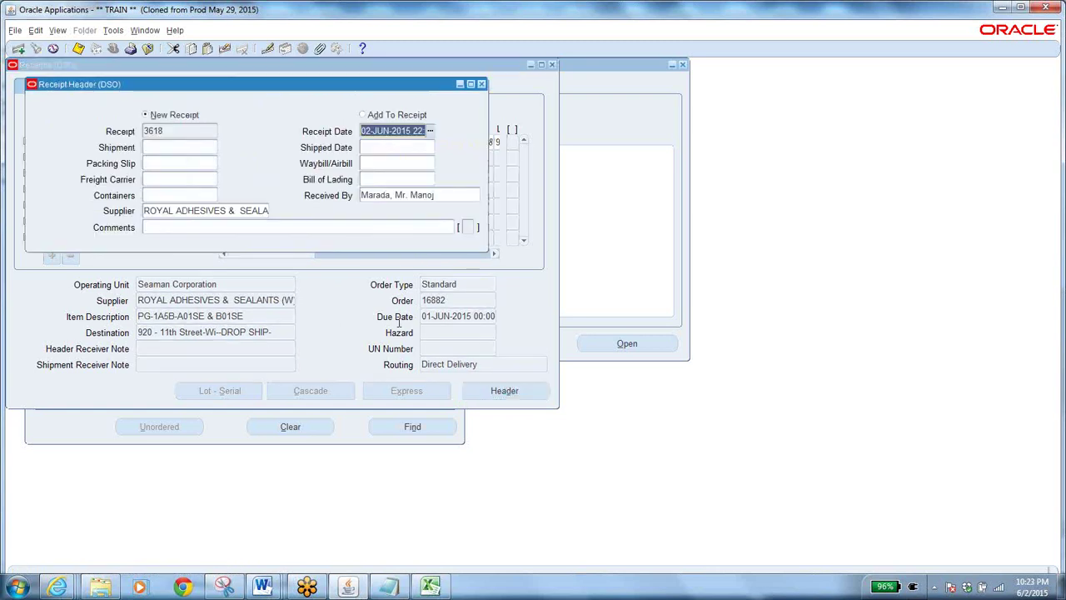
click(171, 130)
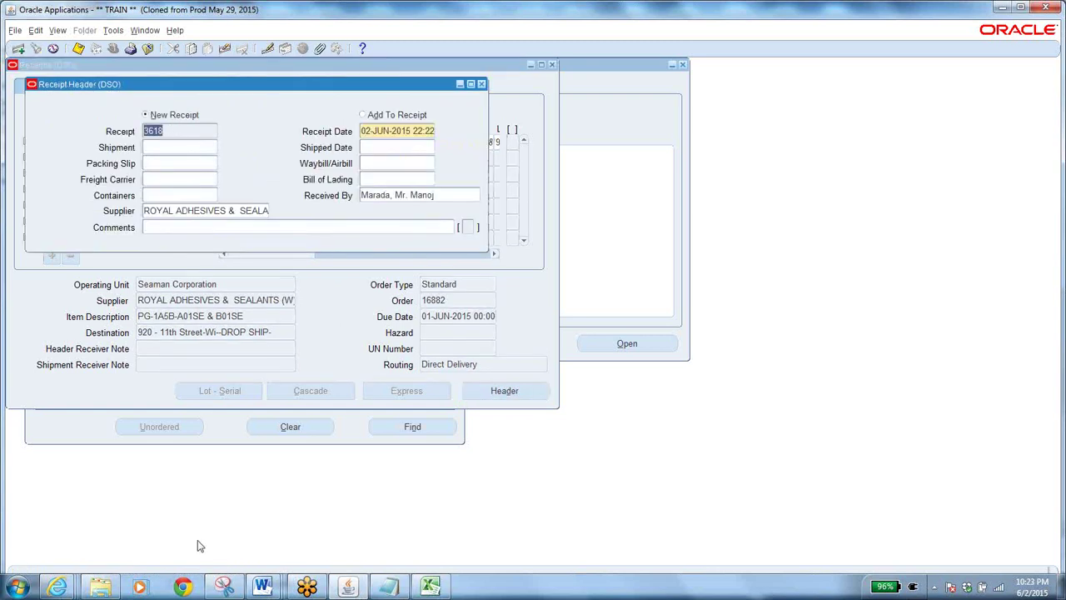
click(403, 585)
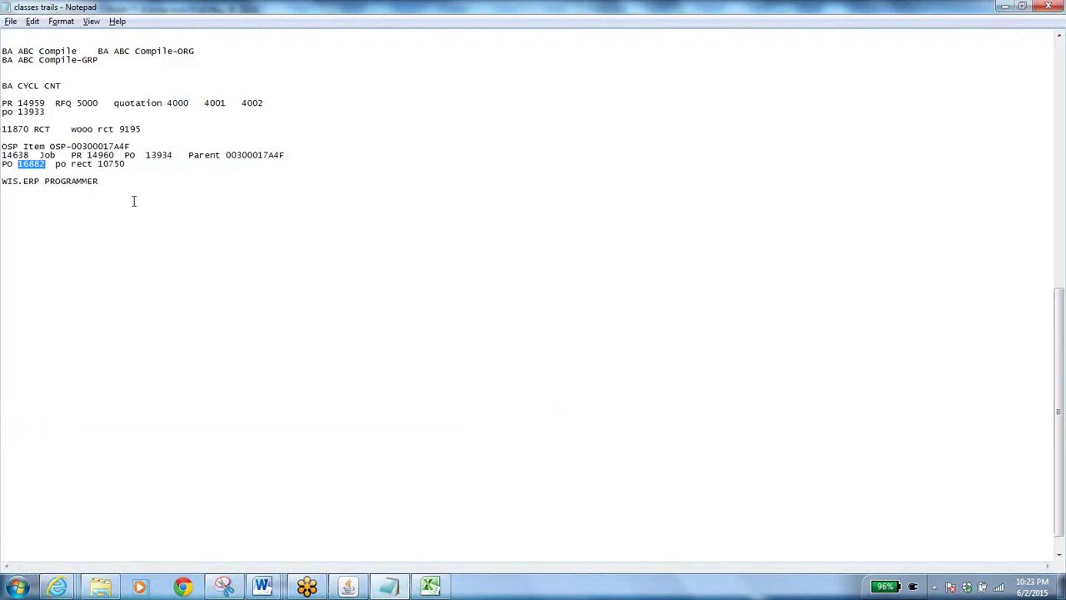
click(148, 162)
text(3618)
key(alt+Tab)
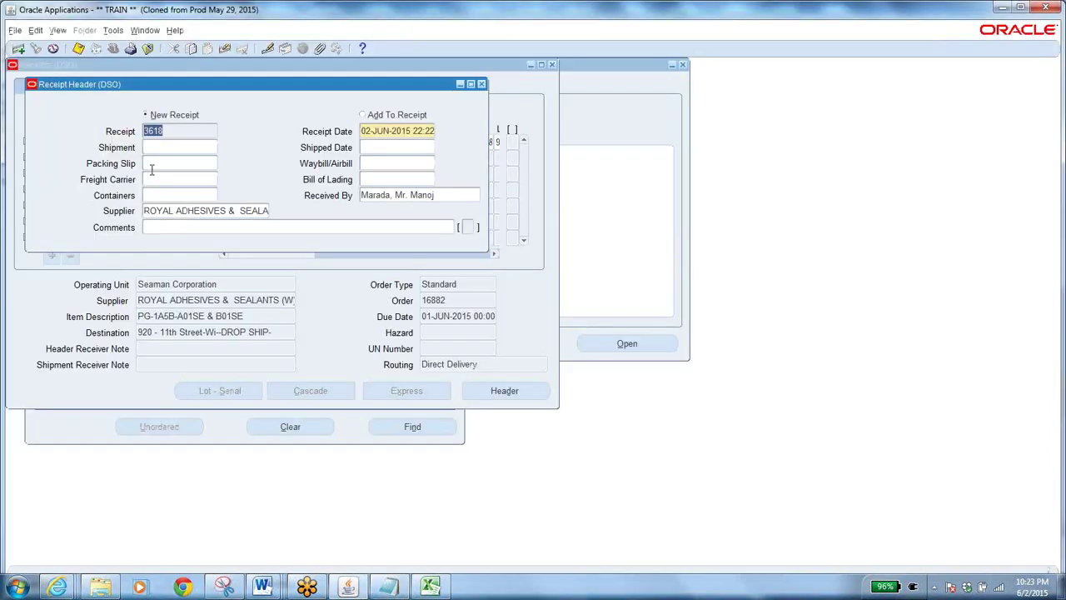
click(148, 48)
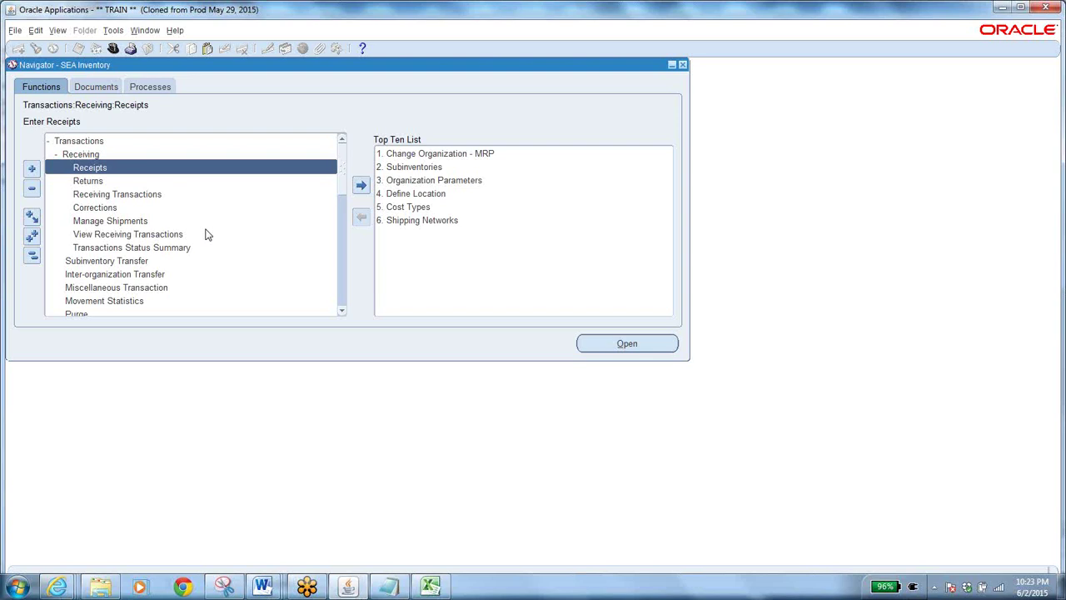
- Search for receipt 3618 under operating unit Seaman Corporation in Receiving Transactions, and close the form
double_click(144, 194)
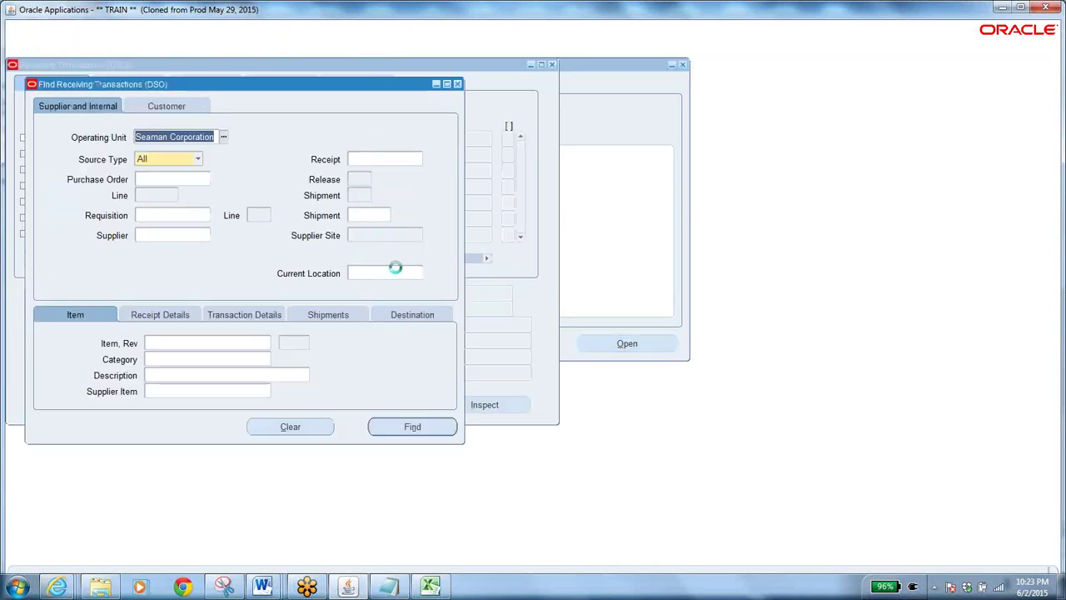
click(311, 424)
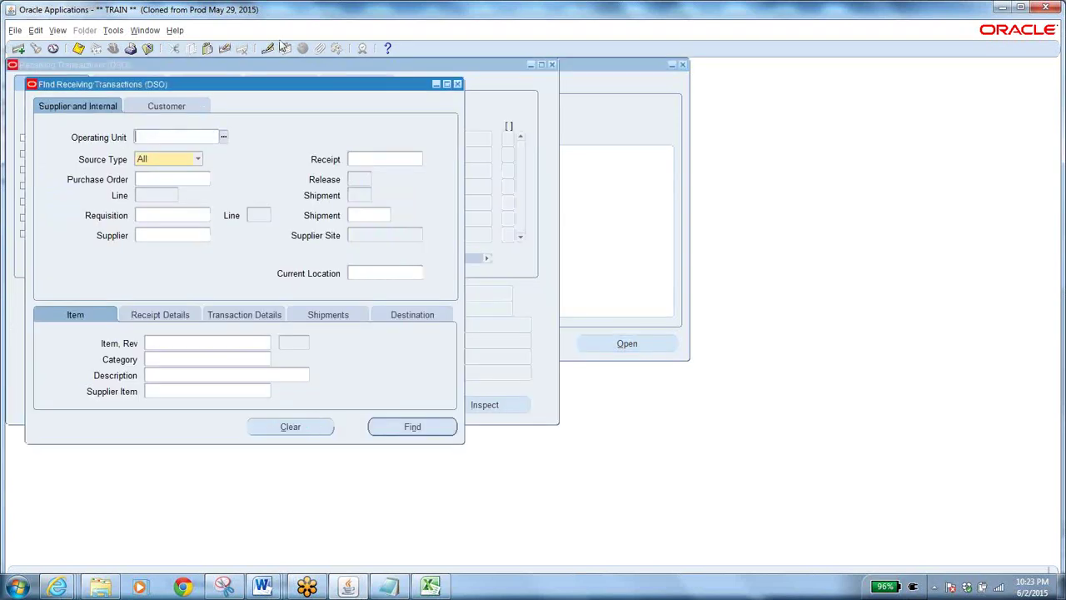
text(s)
key(Tab)
click(384, 157)
text(3618)
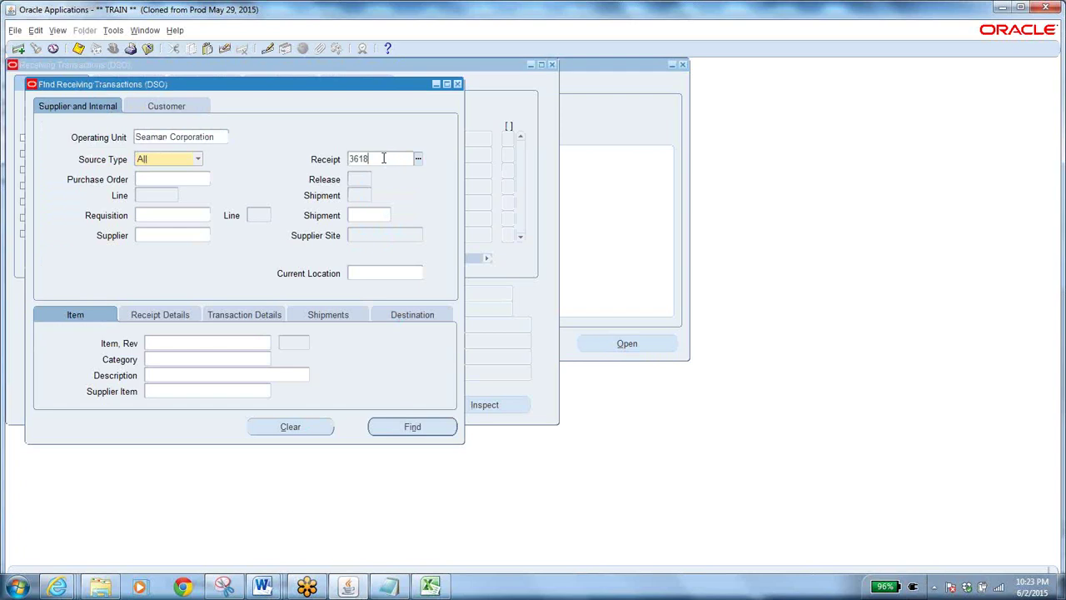
key(Tab)
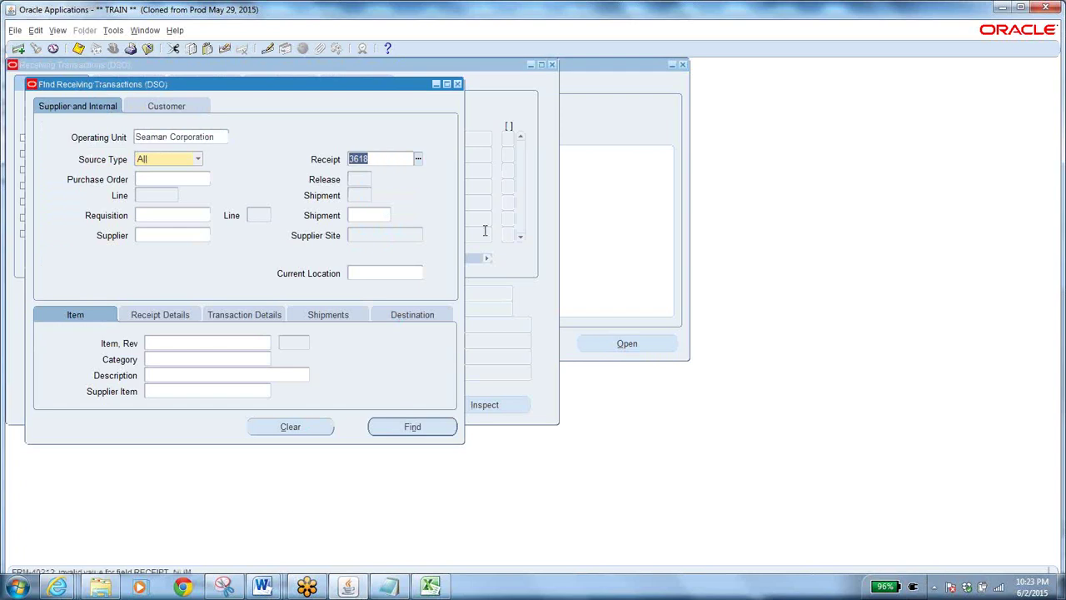
click(147, 50)
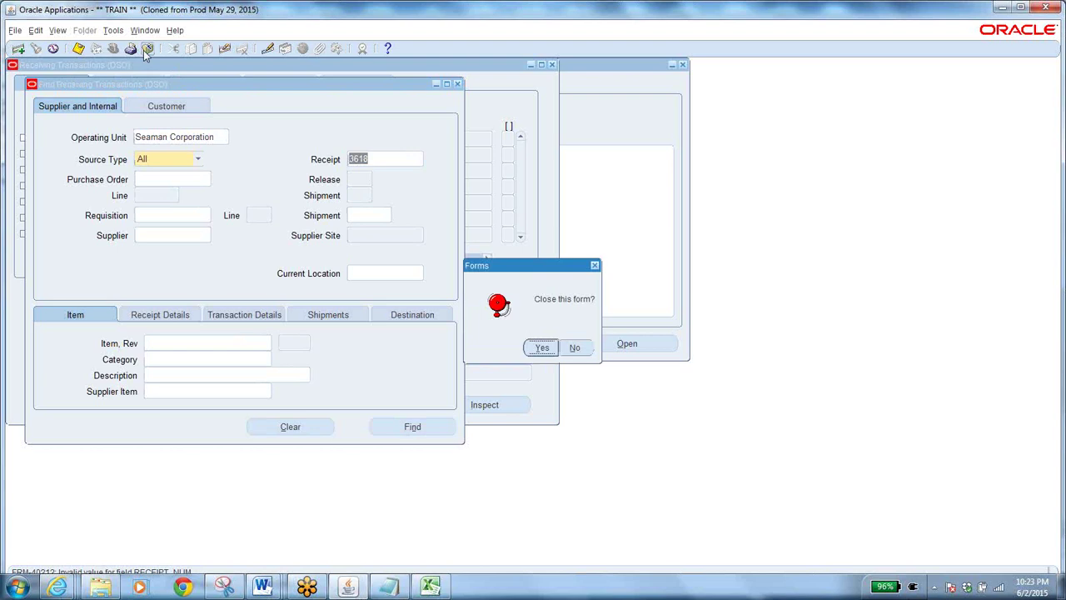
click(540, 348)
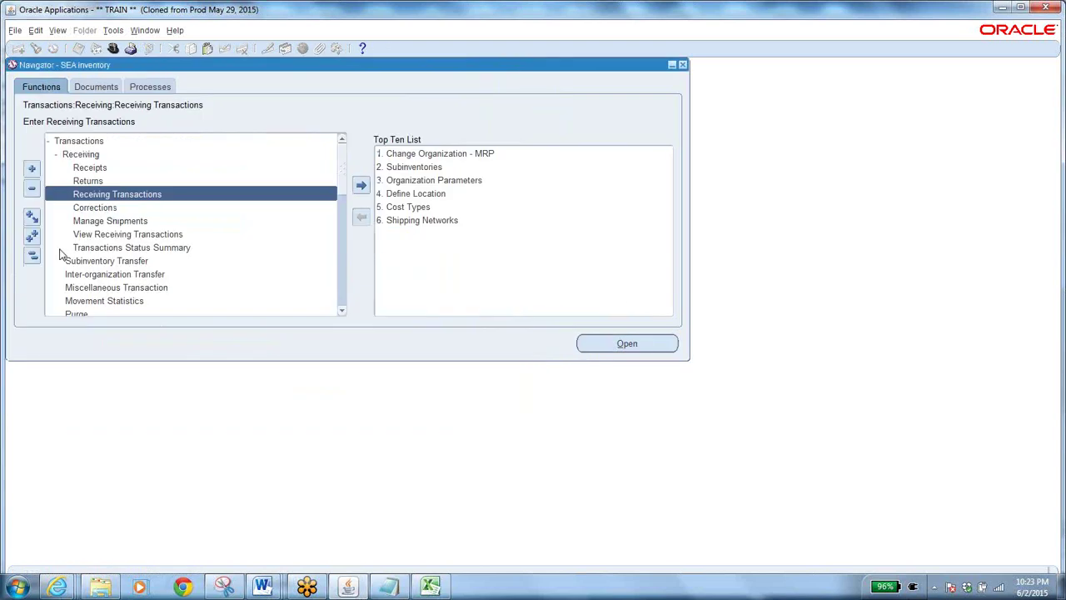
- Collapse the navigator tree and switch the responsibility to SEA Purchasing Super User
click(31, 255)
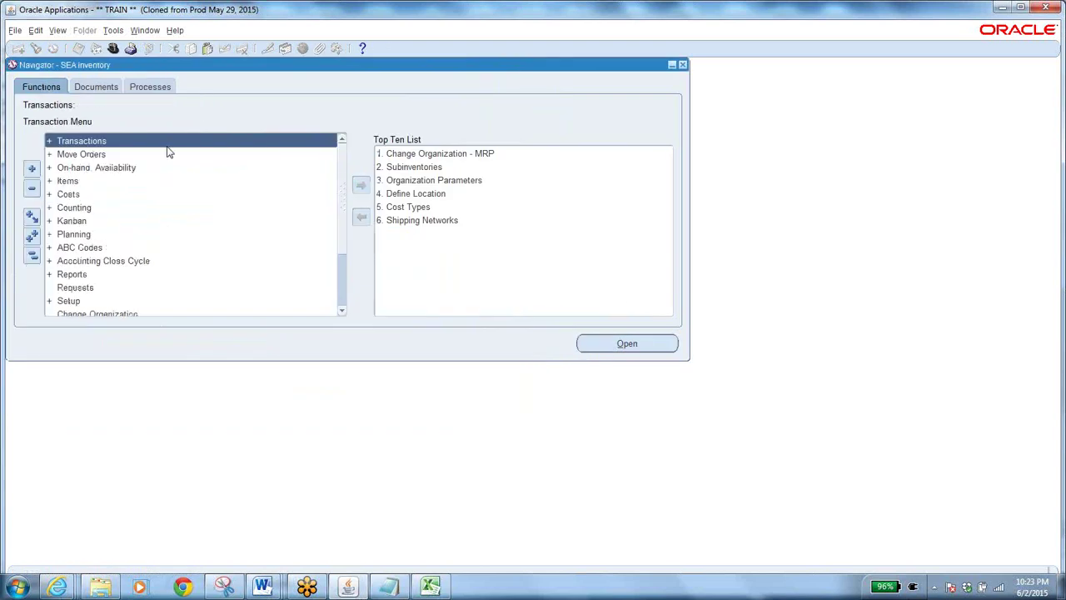
click(113, 49)
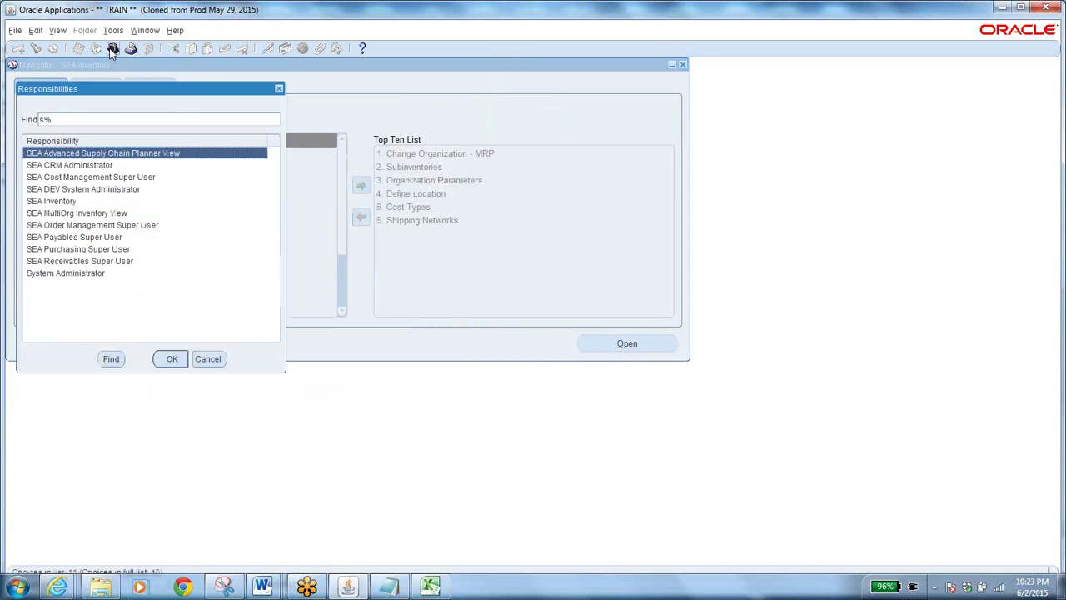
click(107, 250)
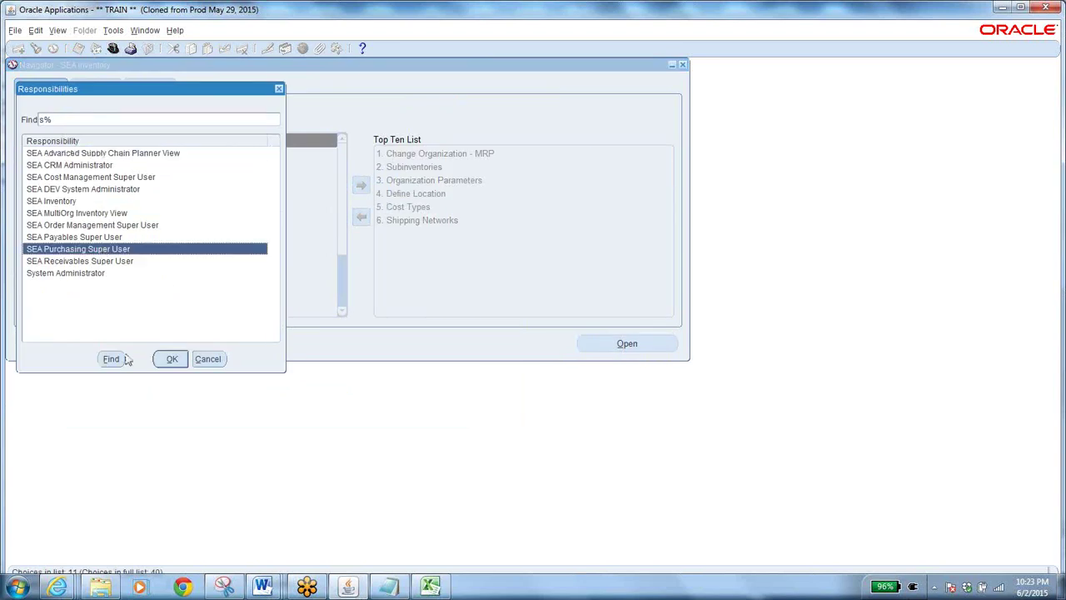
click(168, 359)
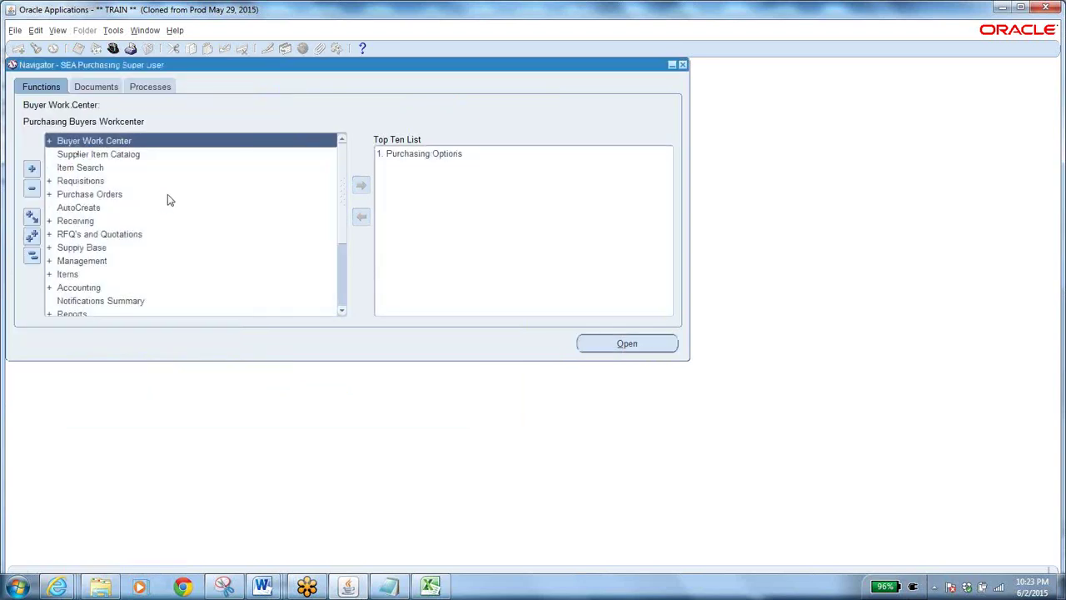
- Expand Supply Base and Buyer Work Center in the navigator and review the purchasing functions they contain
click(93, 250)
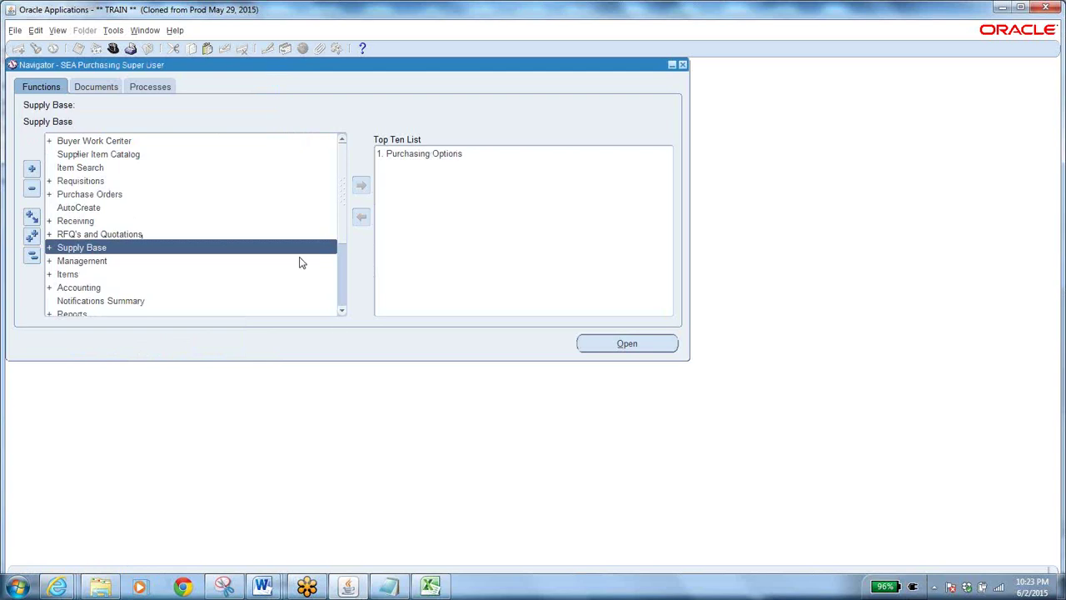
click(341, 311)
click(342, 311)
click(342, 313)
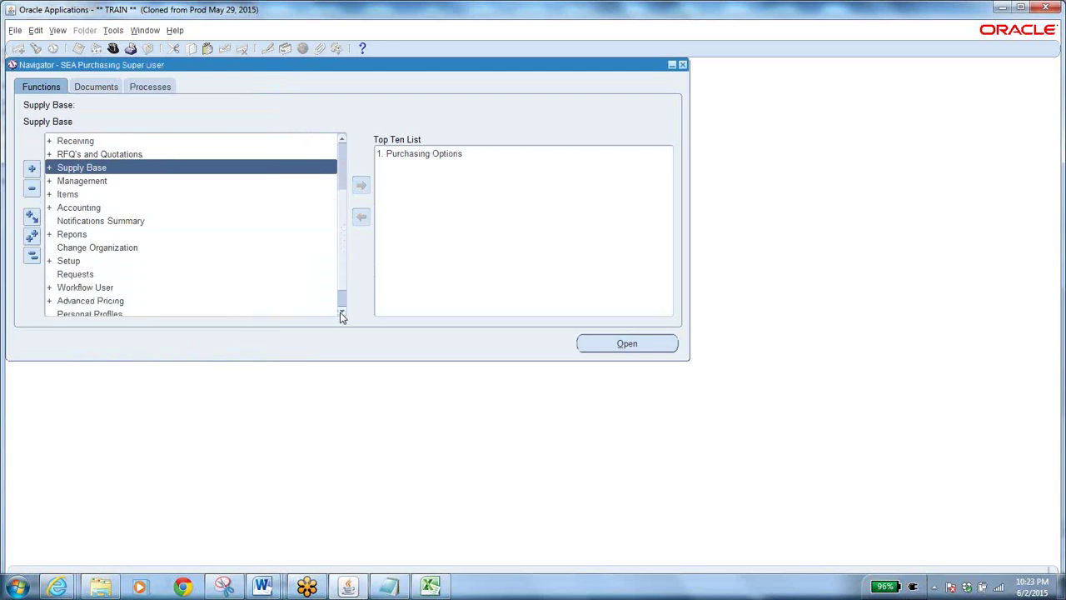
double_click(100, 169)
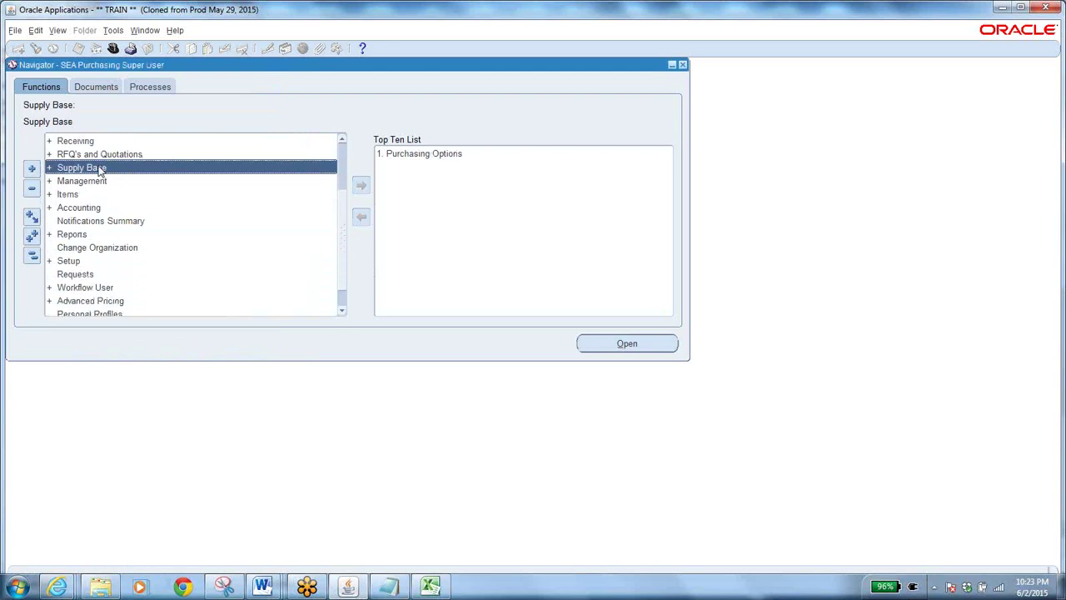
click(341, 312)
click(342, 312)
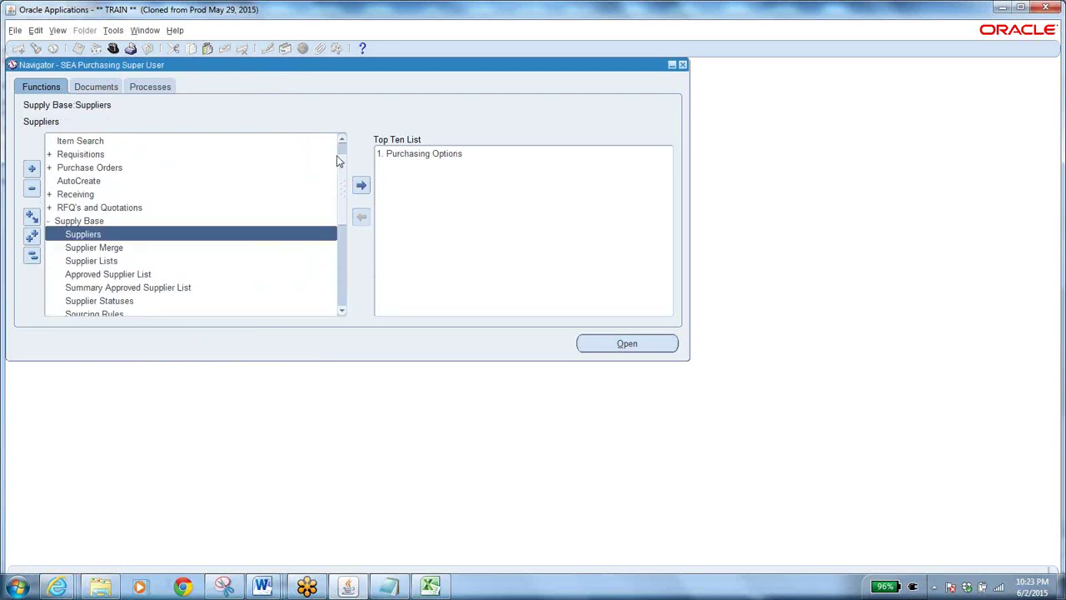
click(342, 140)
click(341, 140)
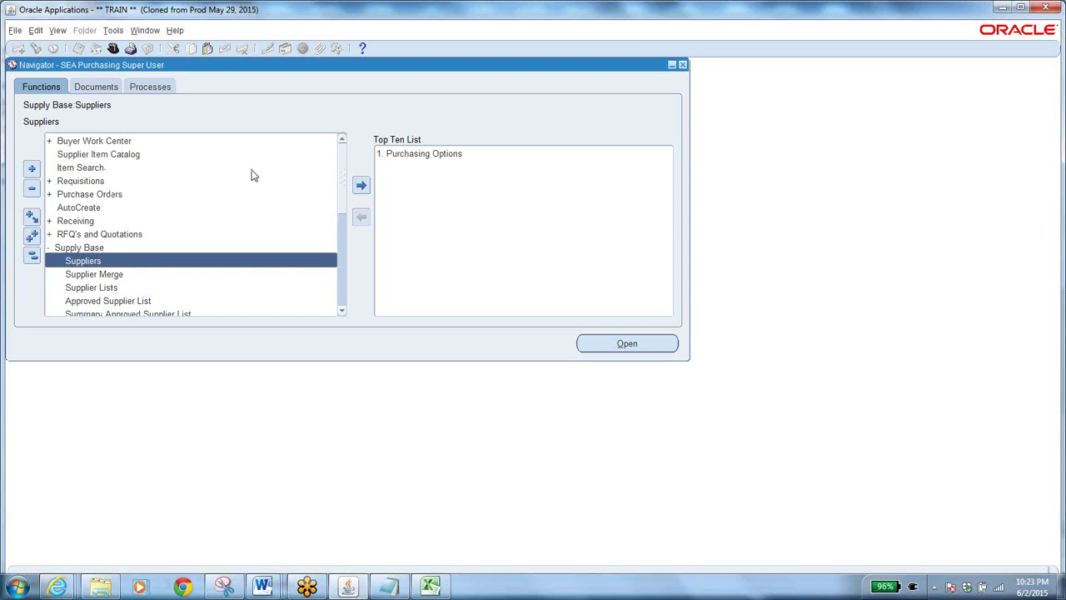
click(105, 142)
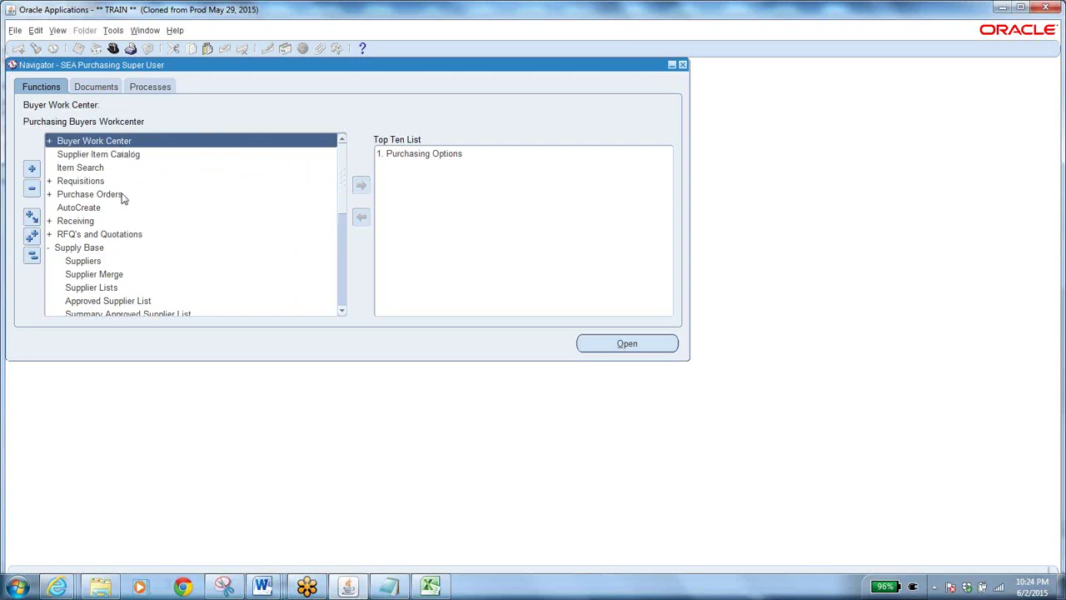
double_click(58, 145)
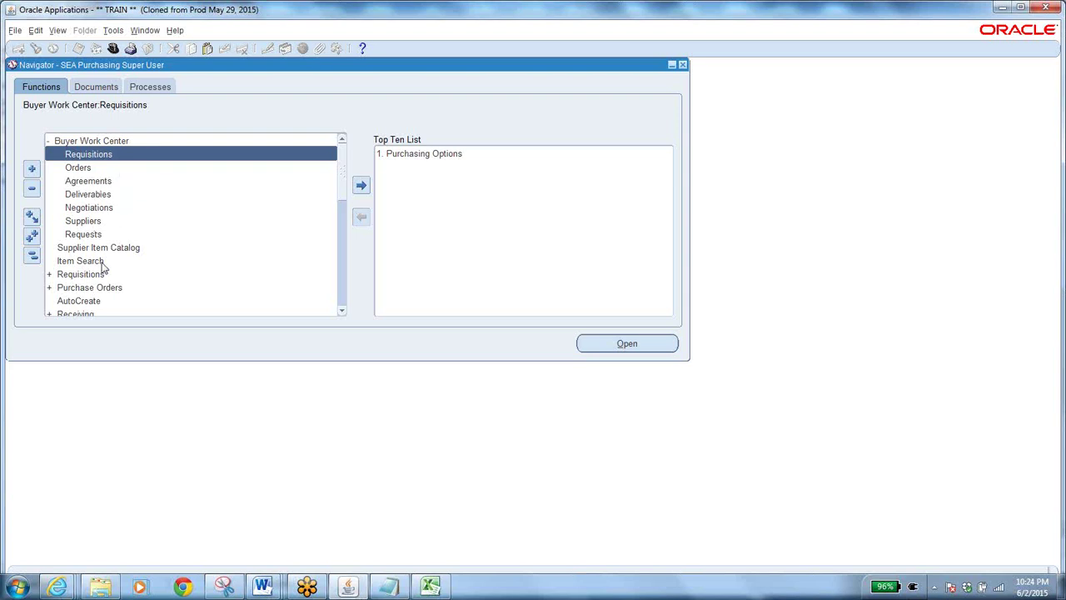
- Open the Supplier Item Catalog search and copy the parent item number 00300017A4F from the Notepad notes
click(129, 249)
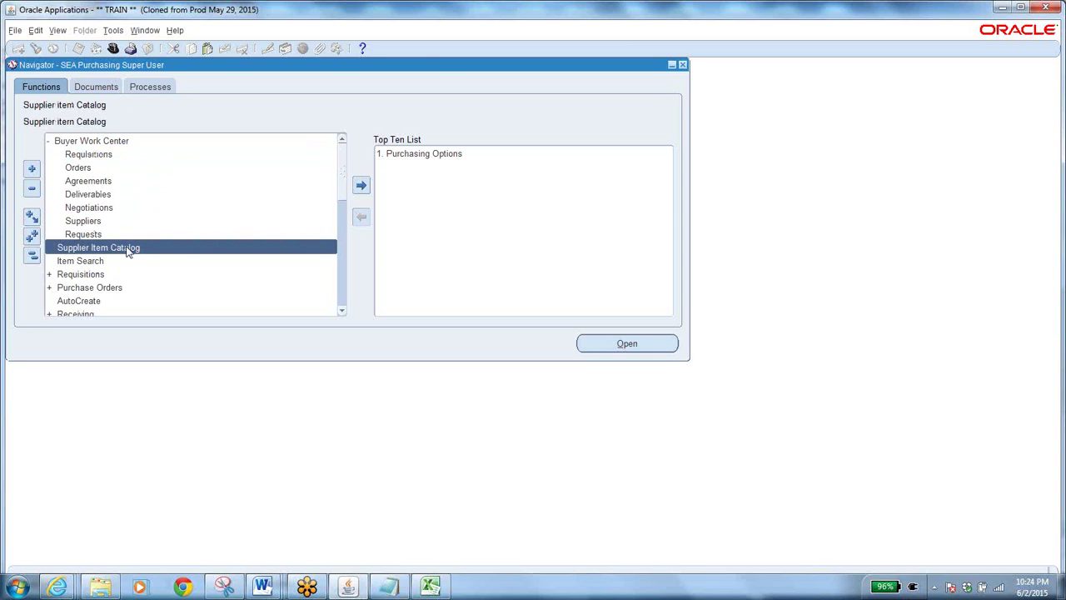
double_click(130, 249)
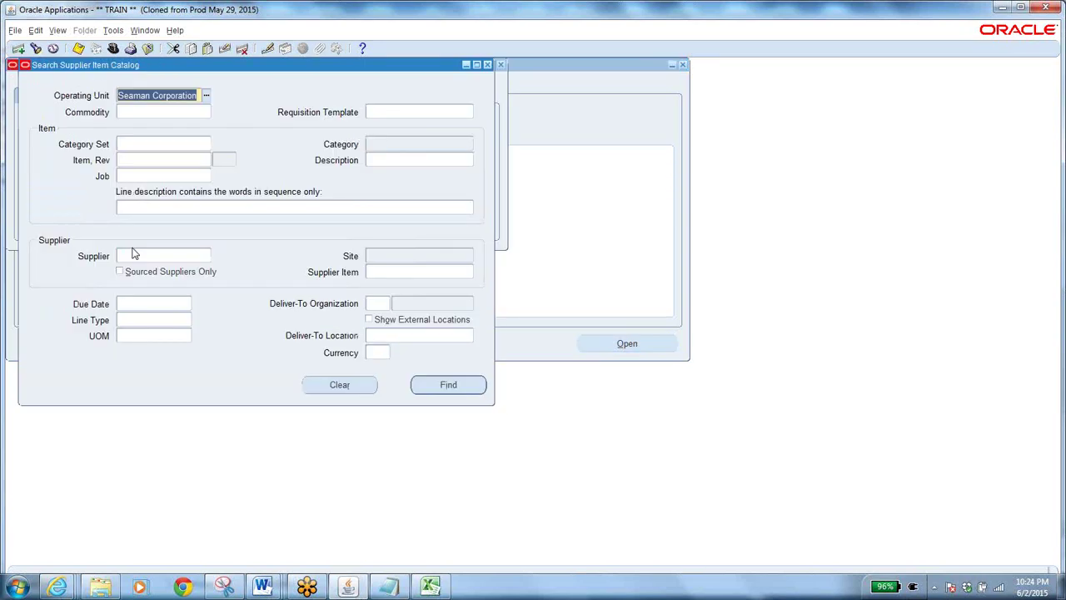
click(389, 587)
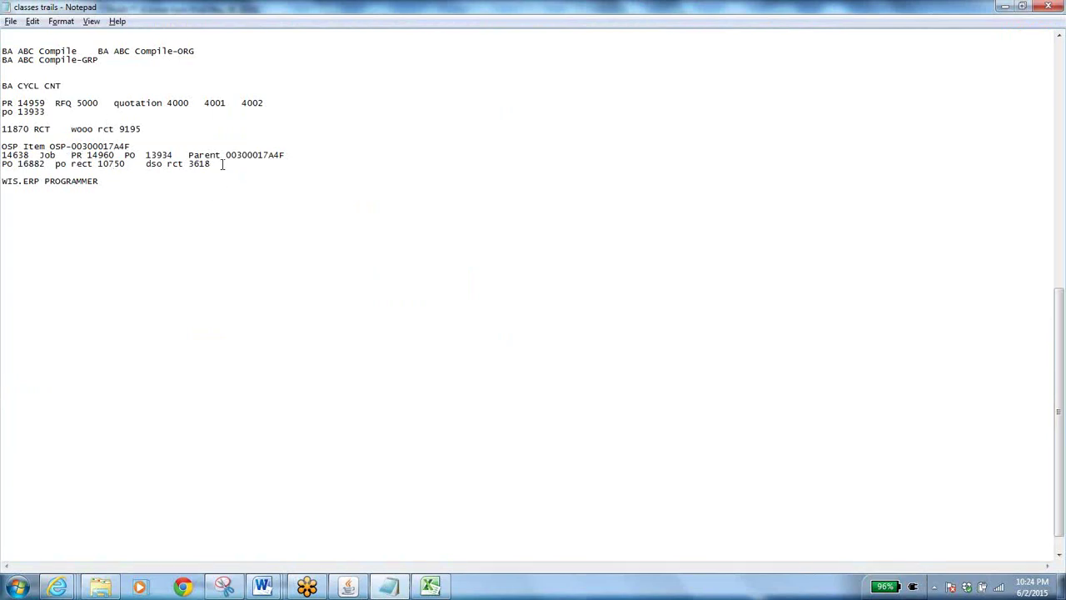
drag(226, 158, 284, 155)
key(ctrl+c)
- Return to Oracle Applications and search the supplier item catalog for item 00300017A4F under Seaman Corporation
click(350, 586)
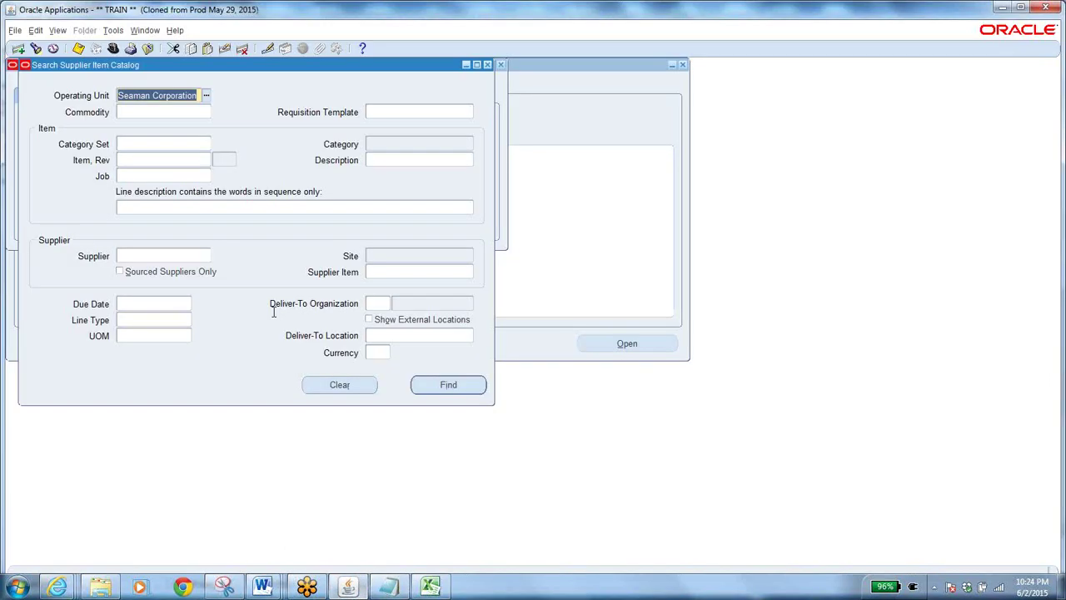
click(342, 384)
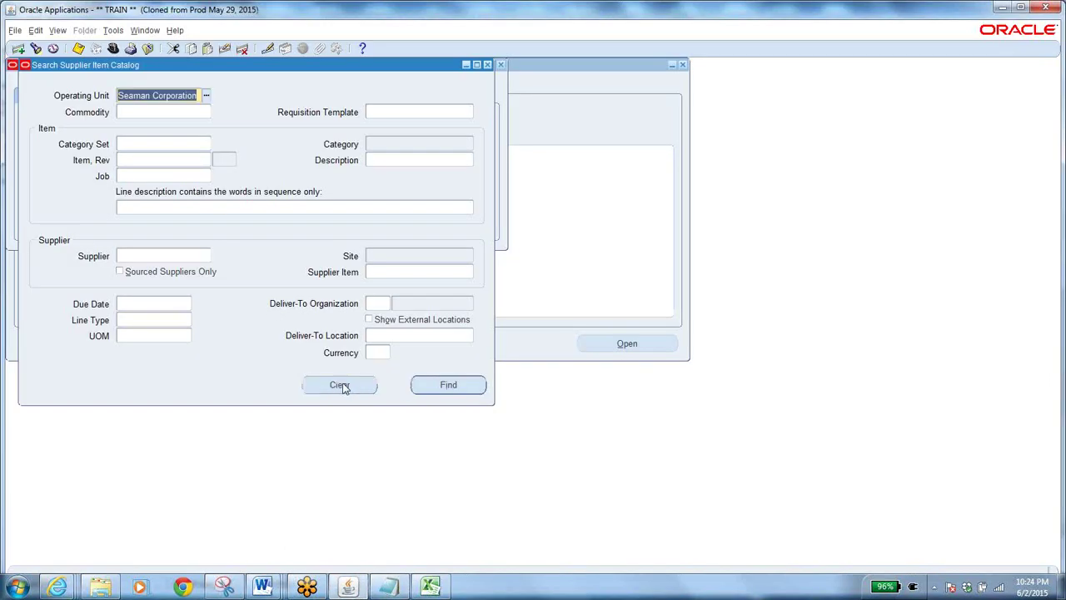
click(164, 160)
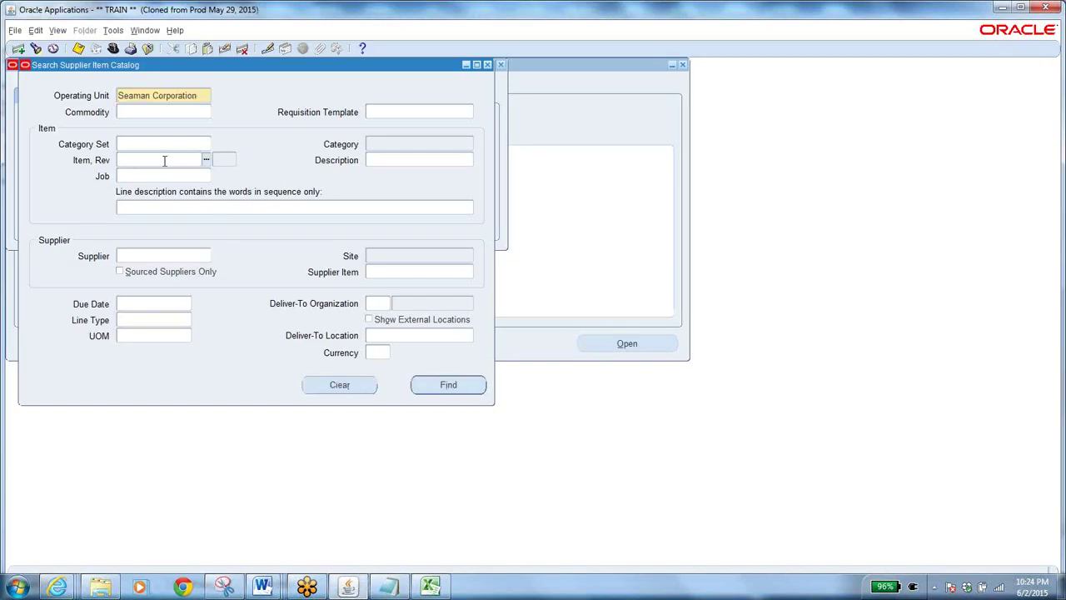
key(ctrl+v)
click(453, 390)
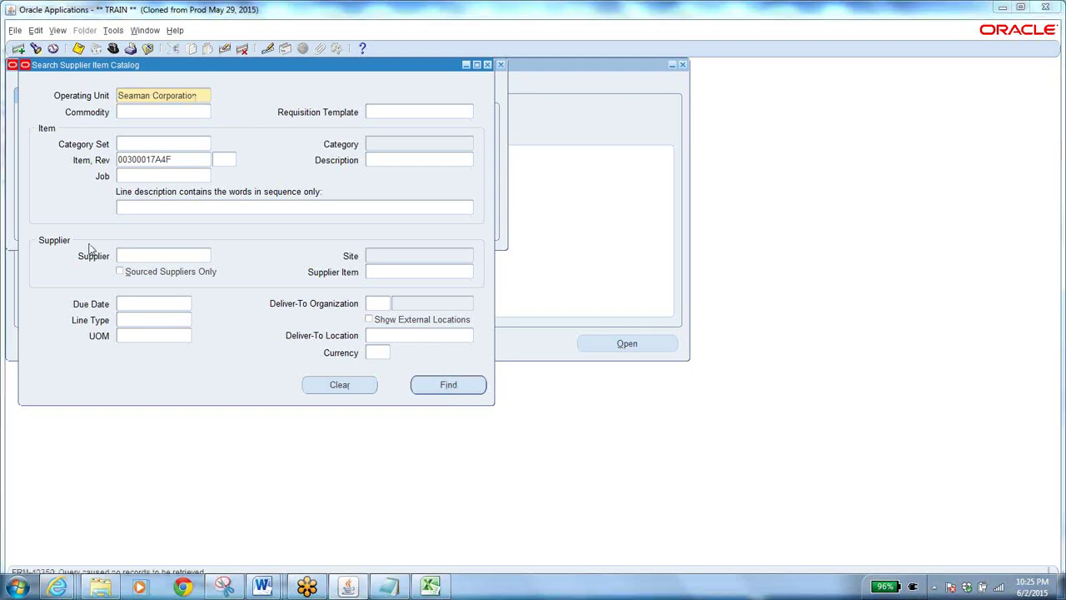
- Check the OSP item number in the Notepad notes and return to the catalog search in Oracle Applications
key(alt+Tab)
click(72, 146)
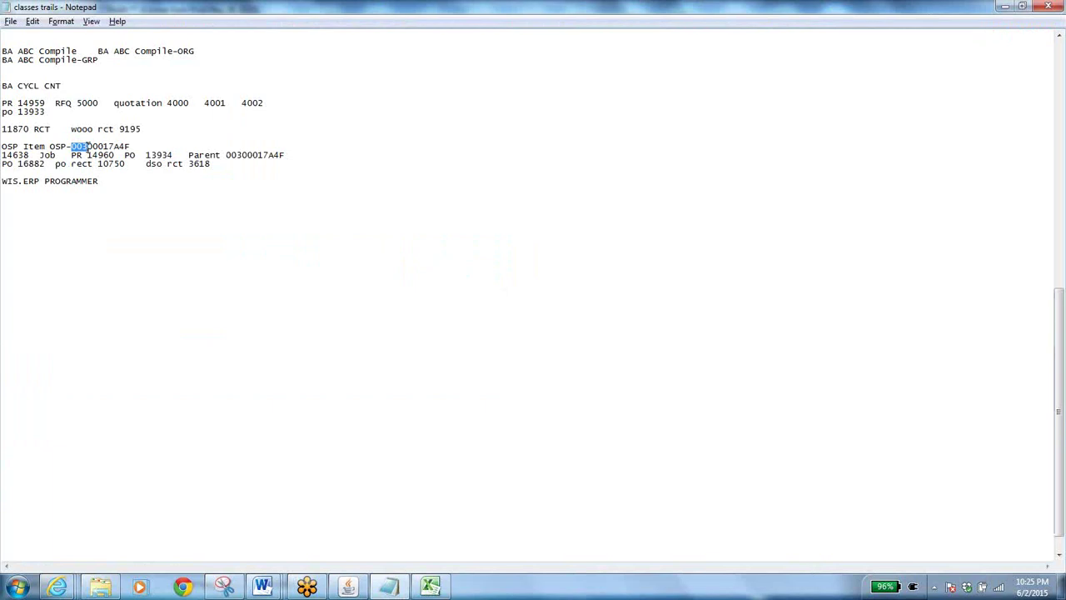
drag(88, 146, 106, 156)
key(alt+Tab)
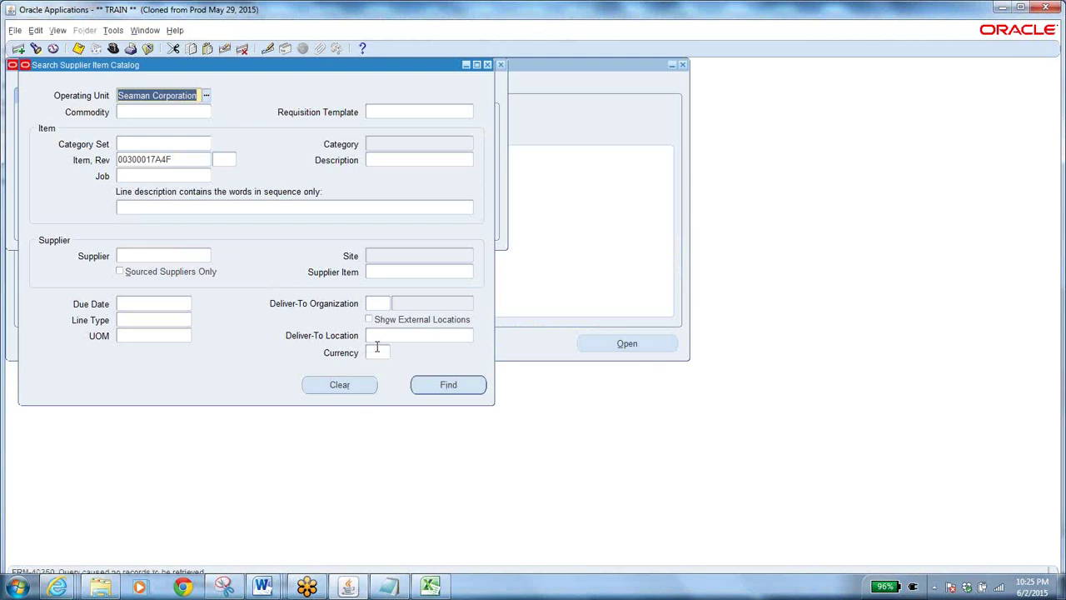
- Clear the catalog search criteria and search for item 101
click(360, 384)
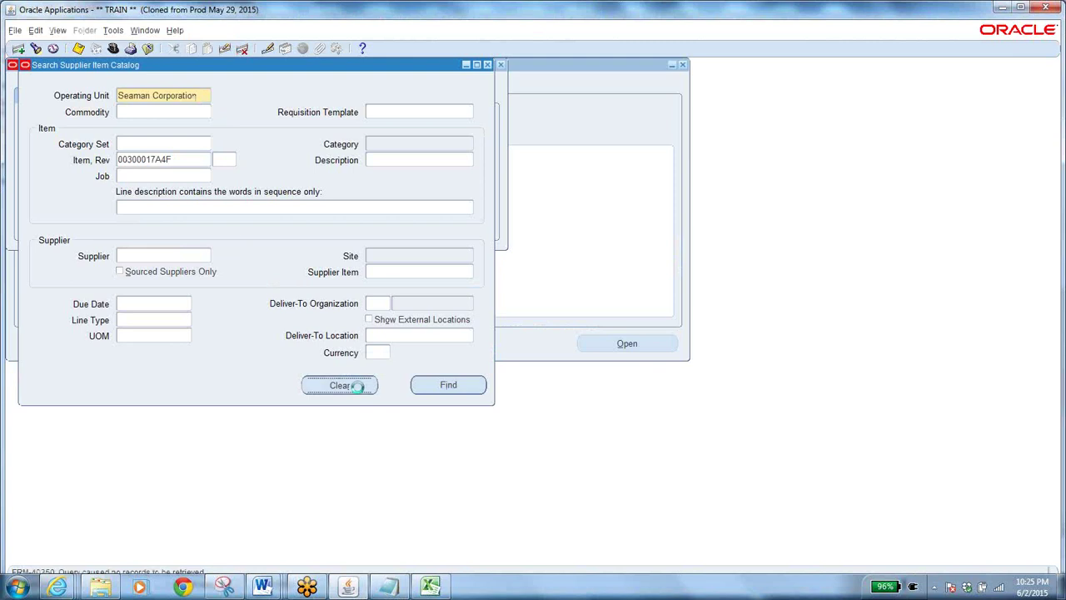
click(162, 160)
text(101)
key(Tab)
click(449, 385)
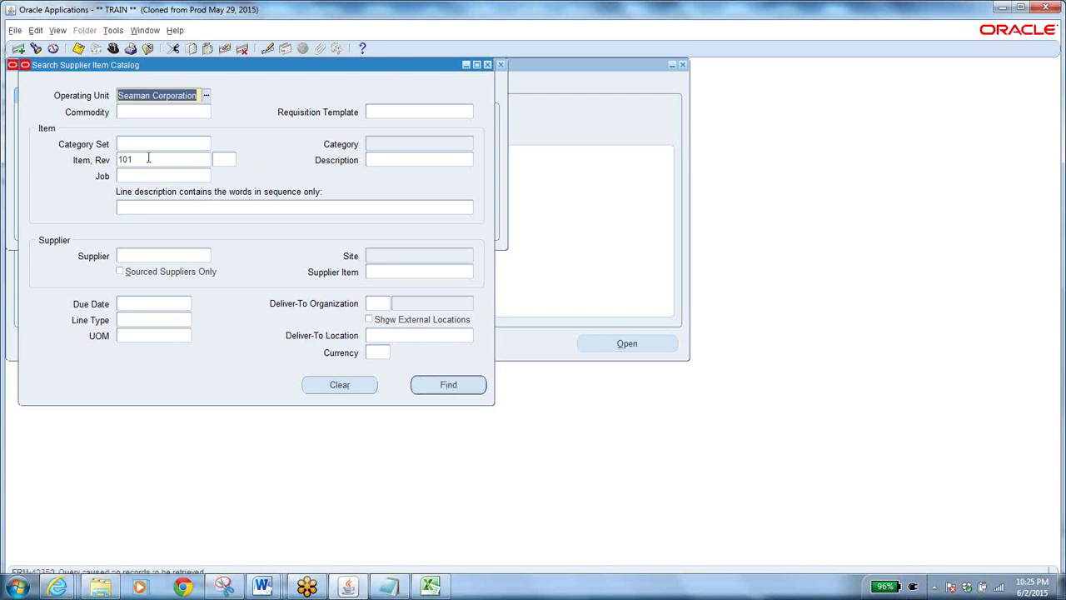
- List the system items matching PD%, pick PD1011, and search the supplier item catalog for it
click(149, 158)
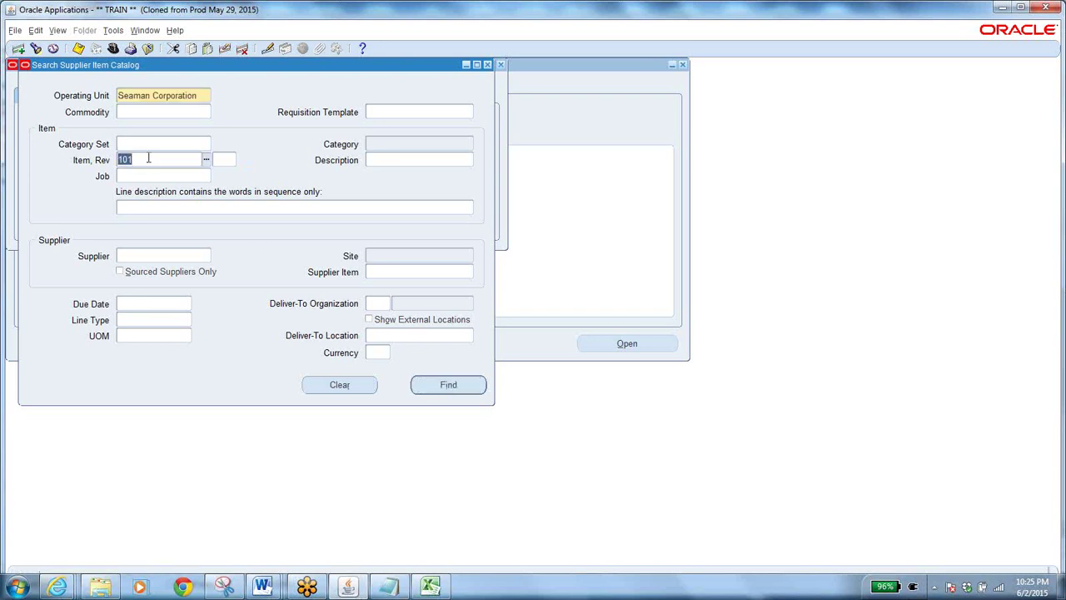
text(P)
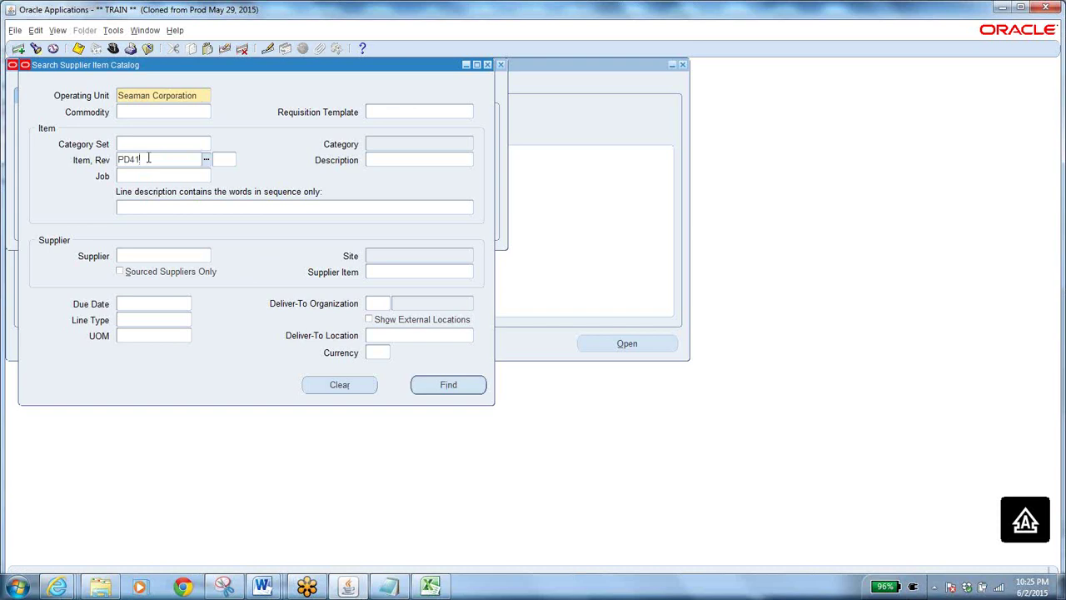
text(D%)
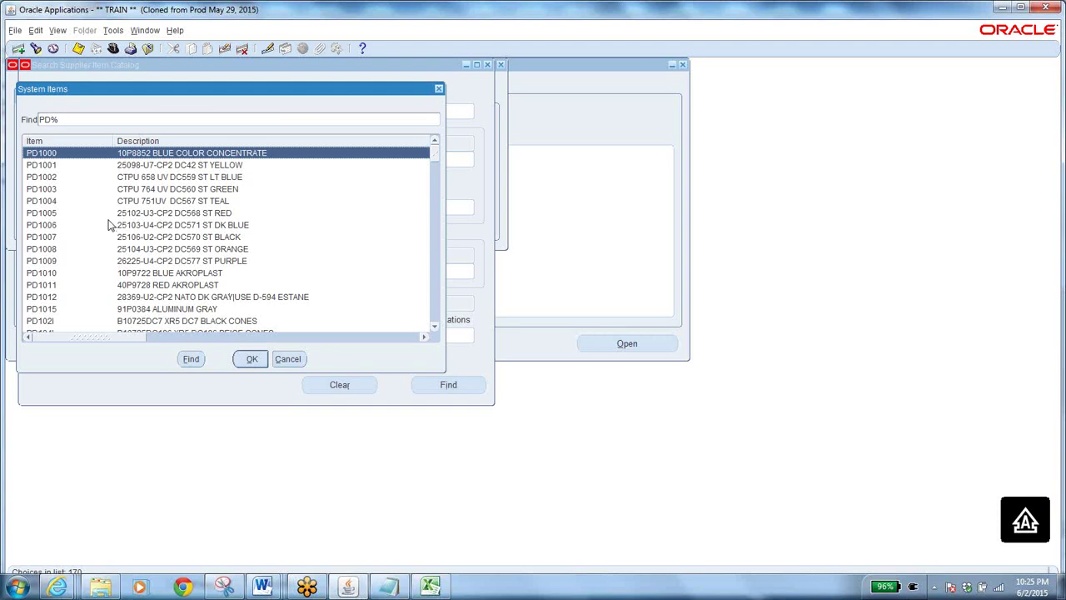
click(166, 285)
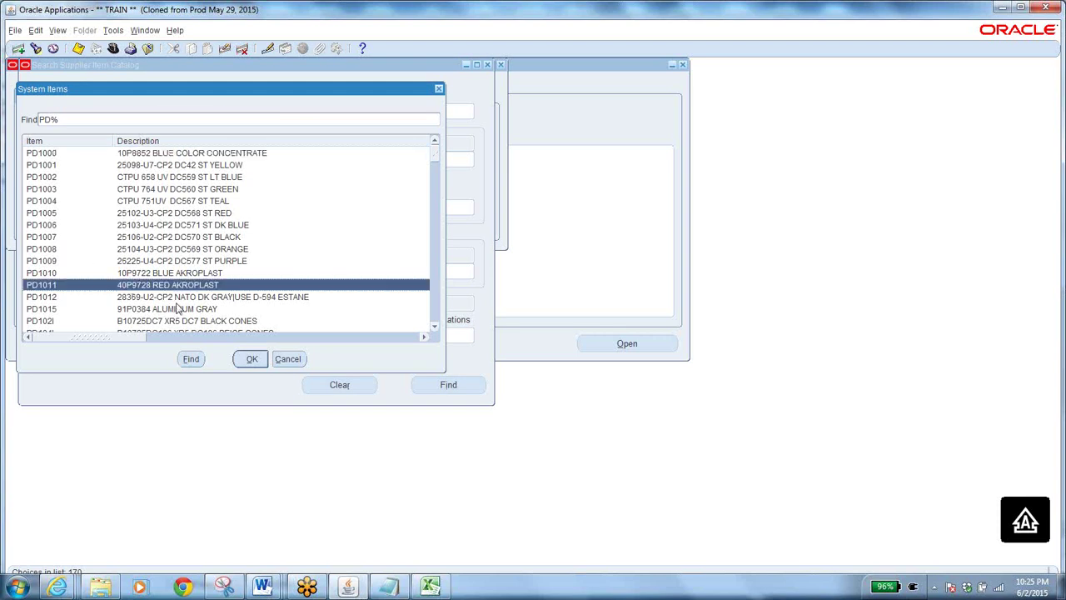
click(251, 359)
click(448, 388)
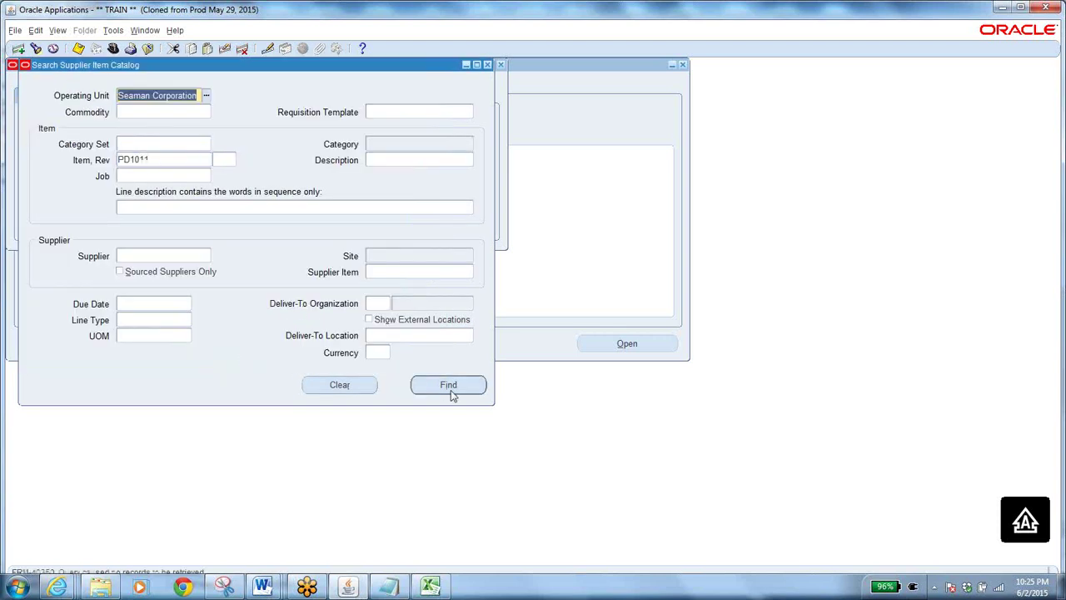
click(450, 390)
- Replace the item criterion with PD41 and search the supplier item catalog again
click(152, 159)
click(153, 159)
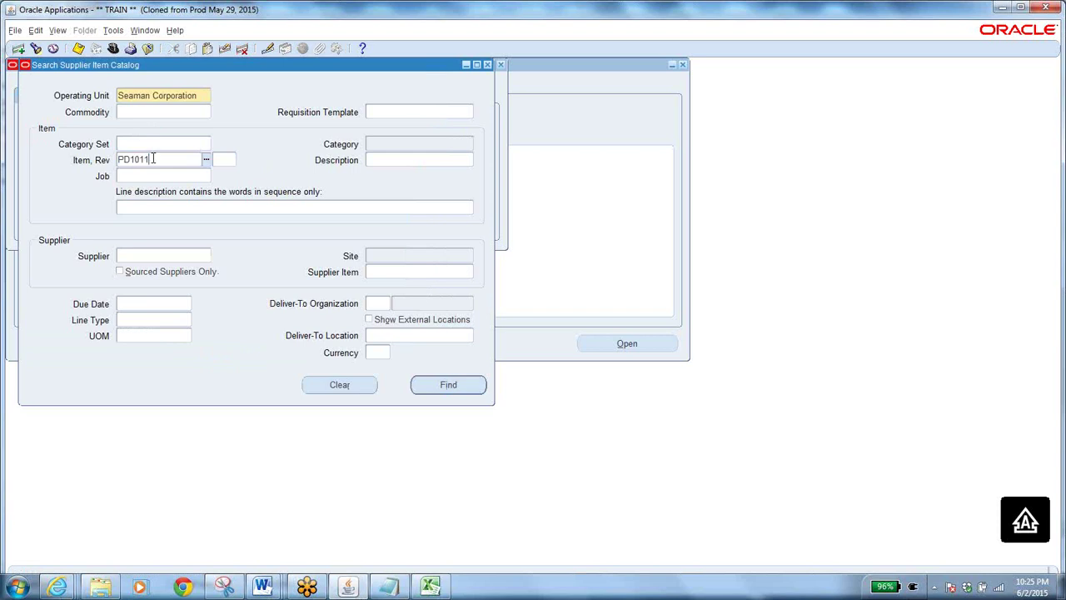
key(BackSpace)
key(BackSpace)
key(BackSpace)
key(BackSpace)
text(%41%)
key(Tab)
click(419, 384)
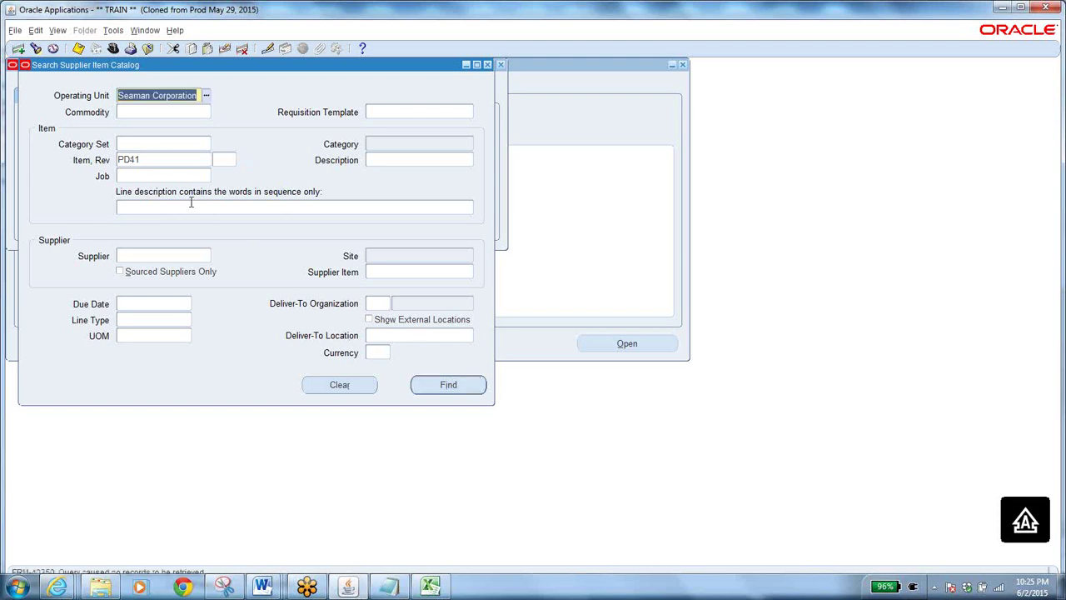
- Move the search form off the catalog window, remove the item criterion, and search for all Seaman Corporation catalog items
double_click(146, 159)
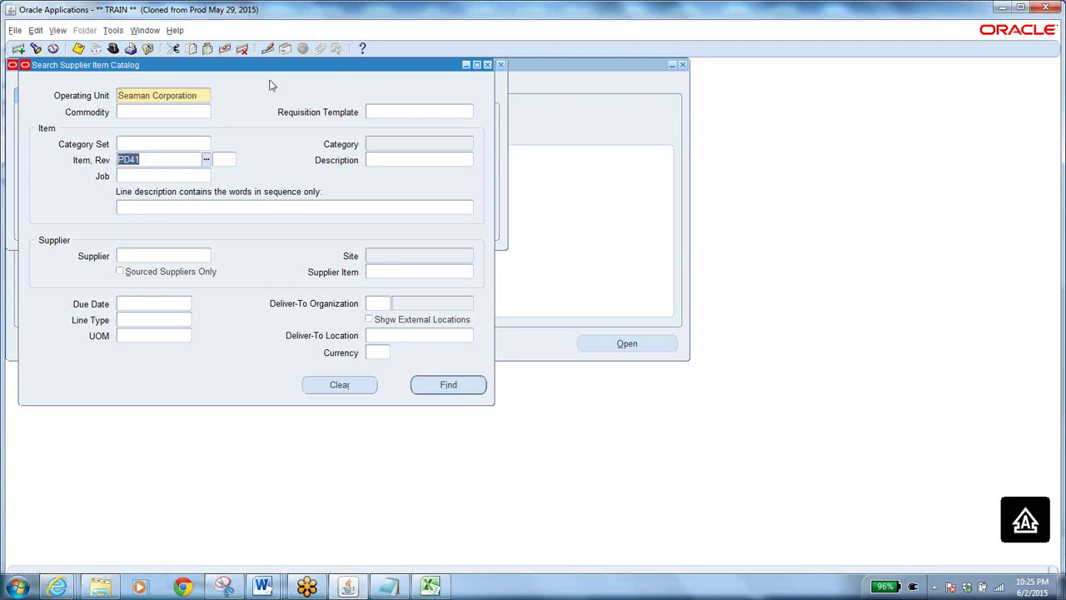
drag(269, 66, 367, 105)
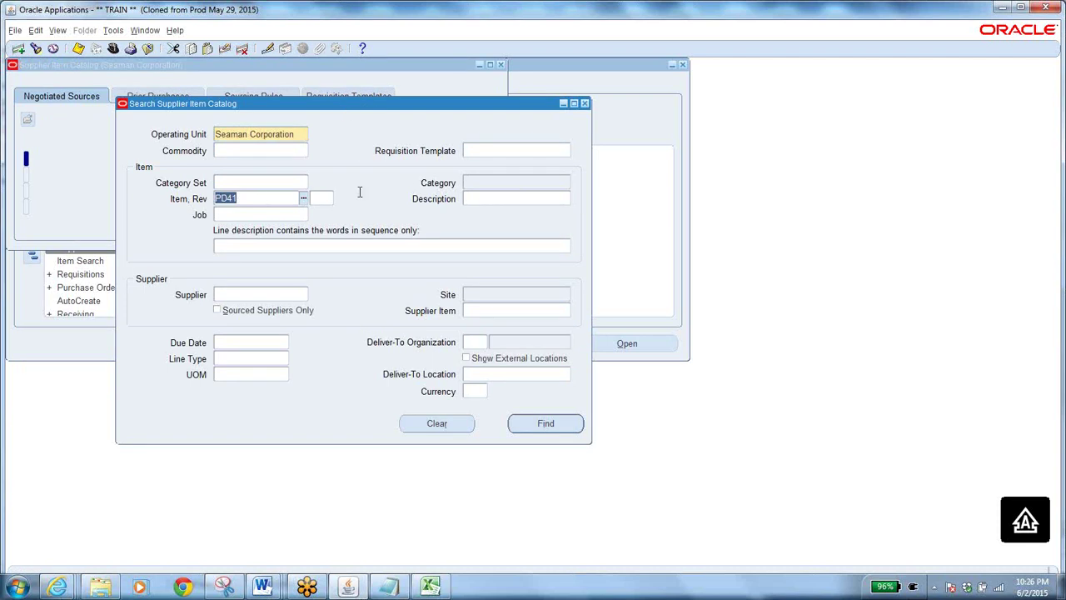
key(Delete)
click(543, 425)
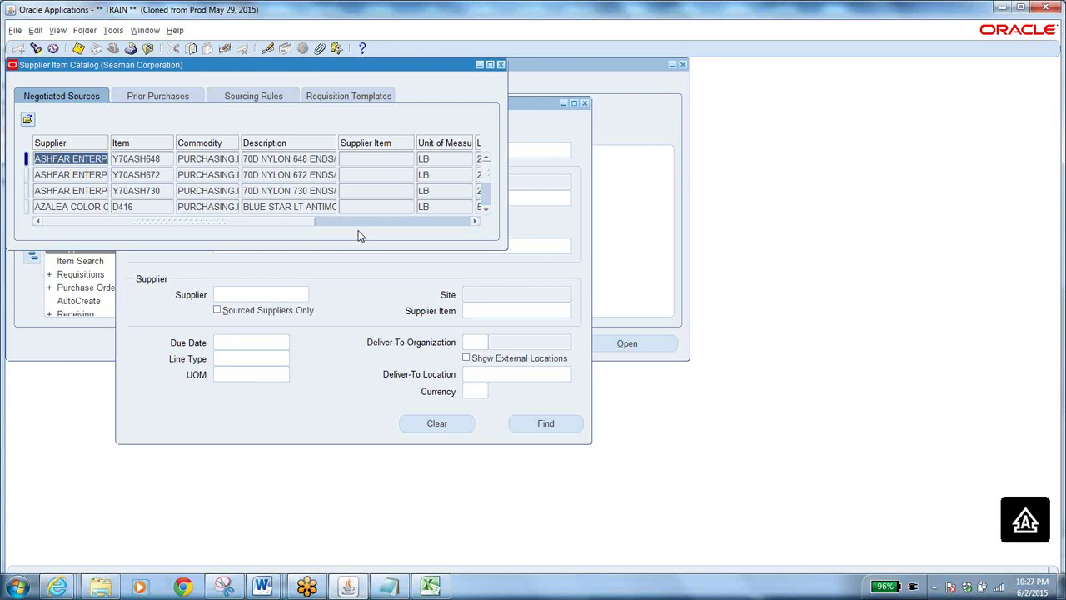
- Examine the suppliers and items listed under Negotiated Sources in the Supplier Item Catalog
drag(284, 223, 185, 238)
drag(241, 224, 175, 213)
click(79, 174)
click(77, 205)
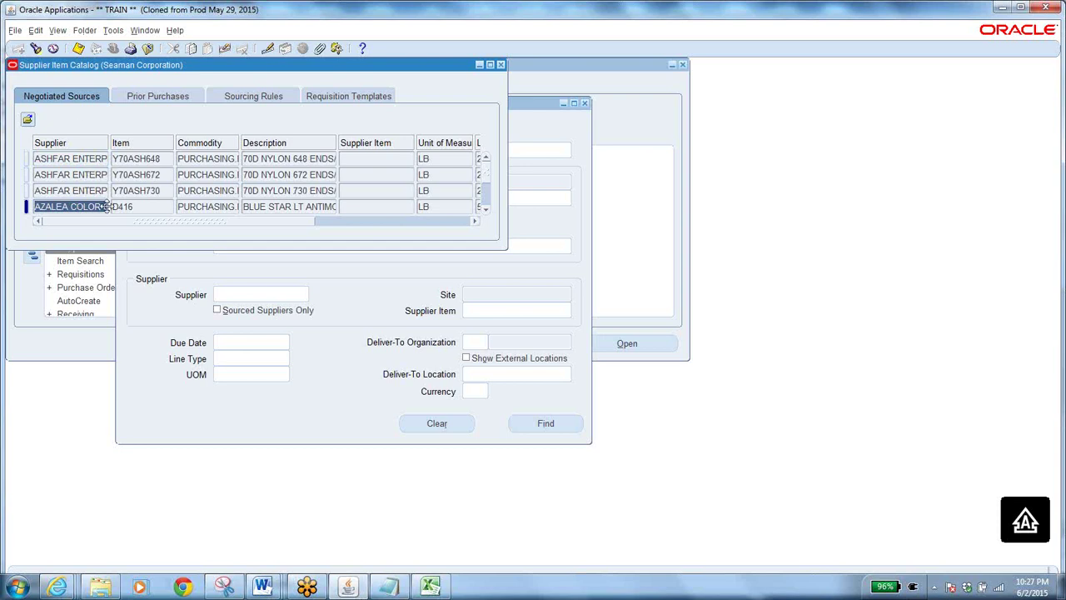
drag(483, 204, 487, 166)
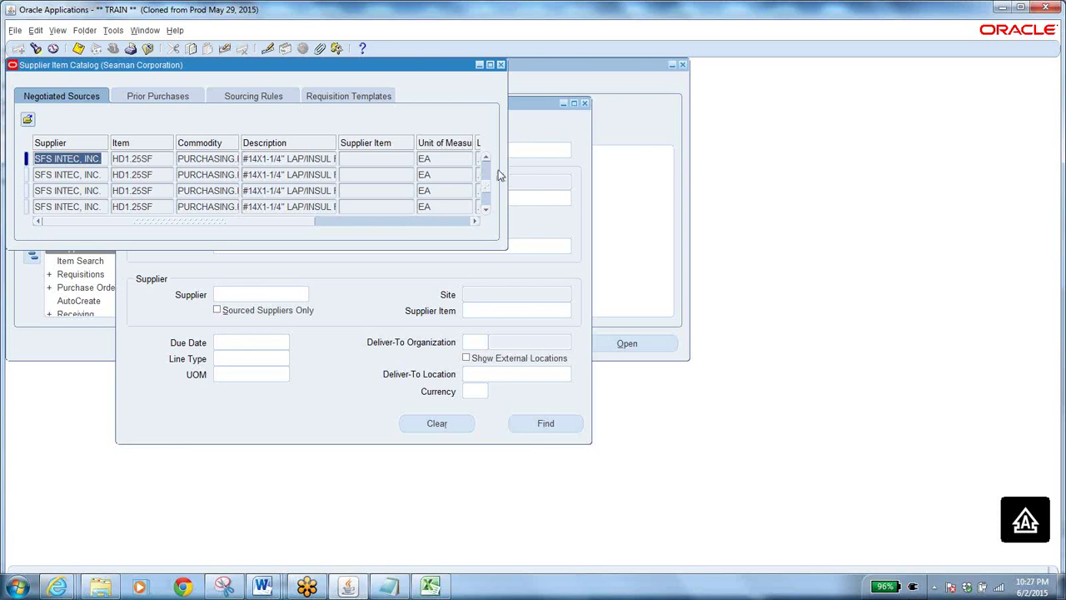
drag(487, 164, 486, 194)
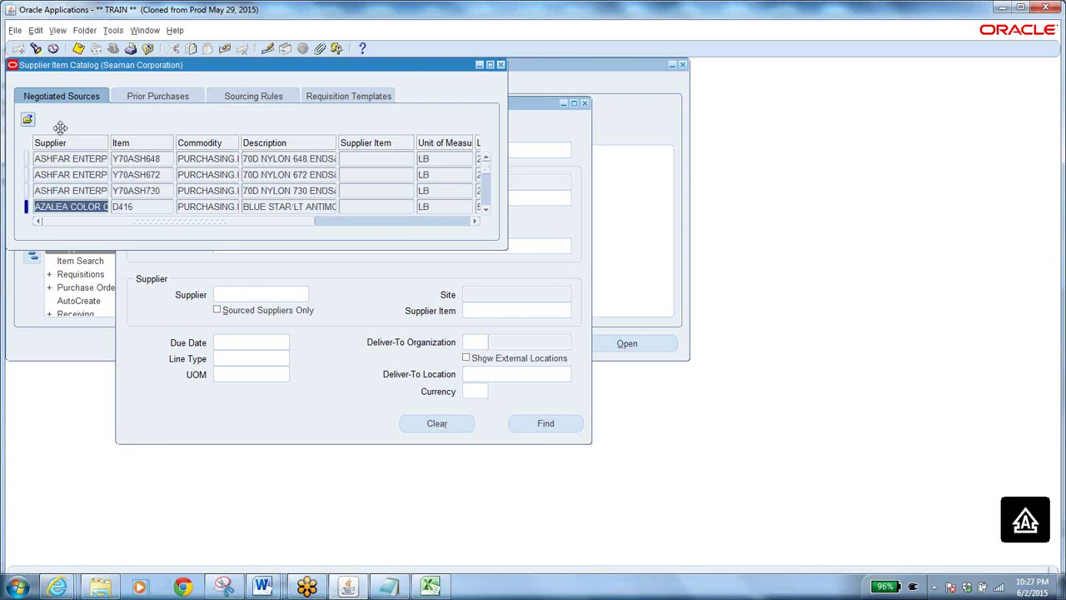
click(57, 159)
- Export the negotiated sources, stopping further record retrieval and accepting the 110 records already fetched
click(16, 30)
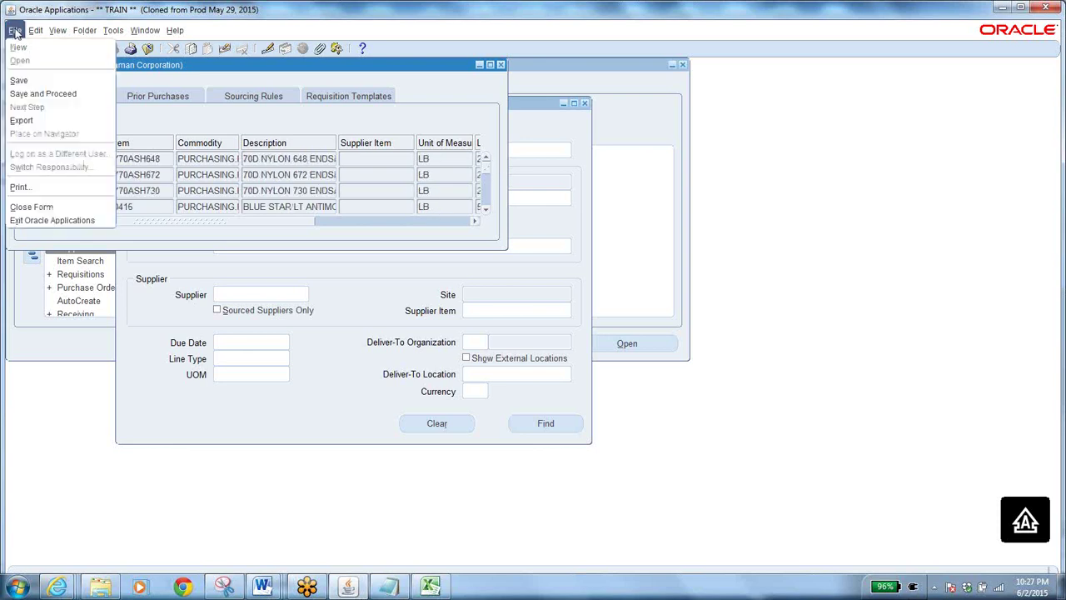
click(23, 120)
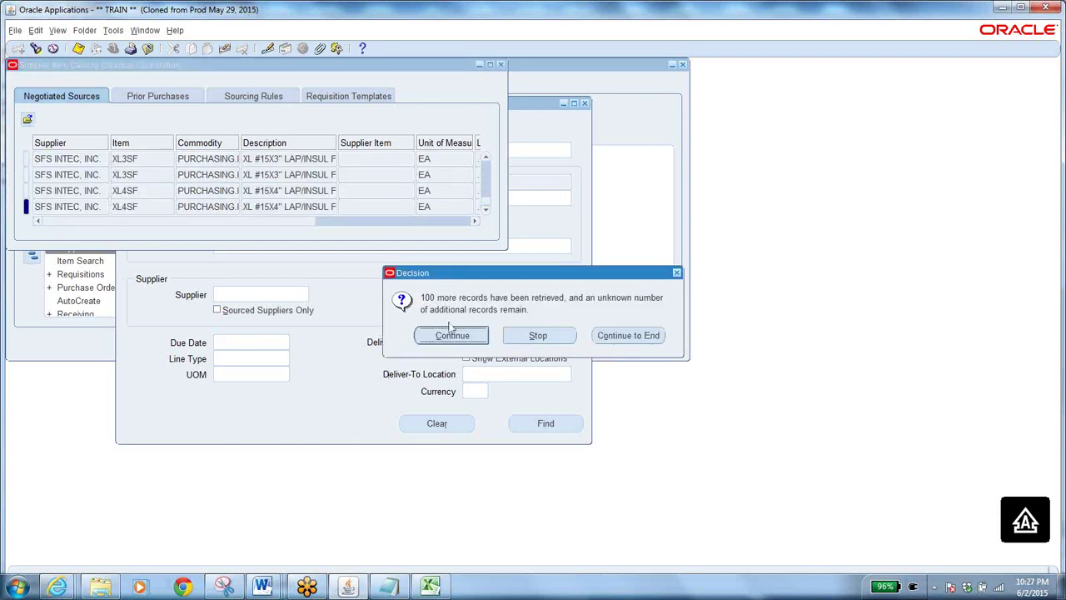
click(538, 337)
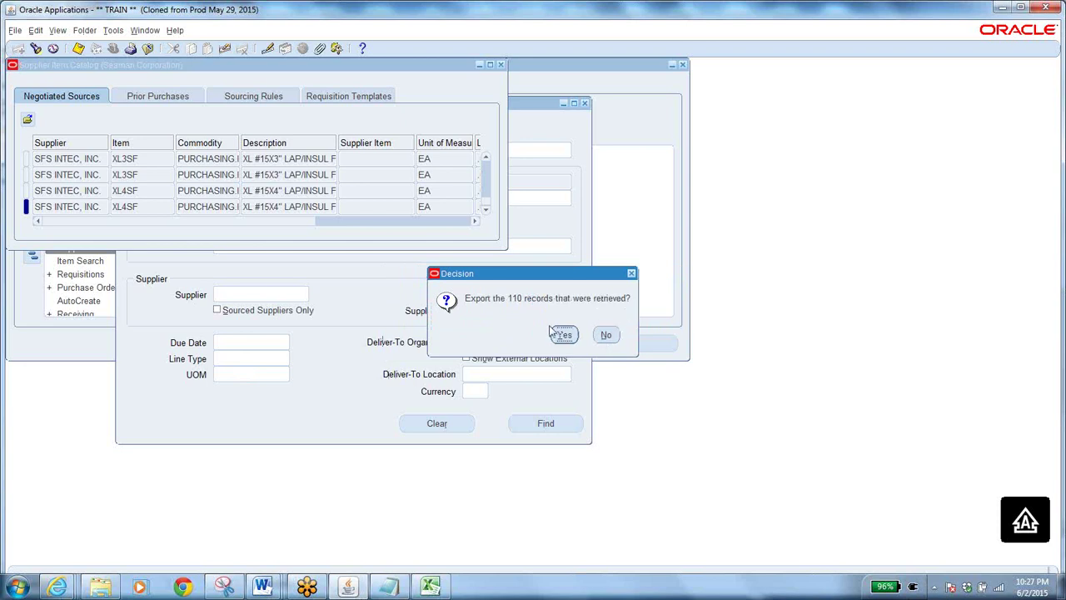
click(564, 335)
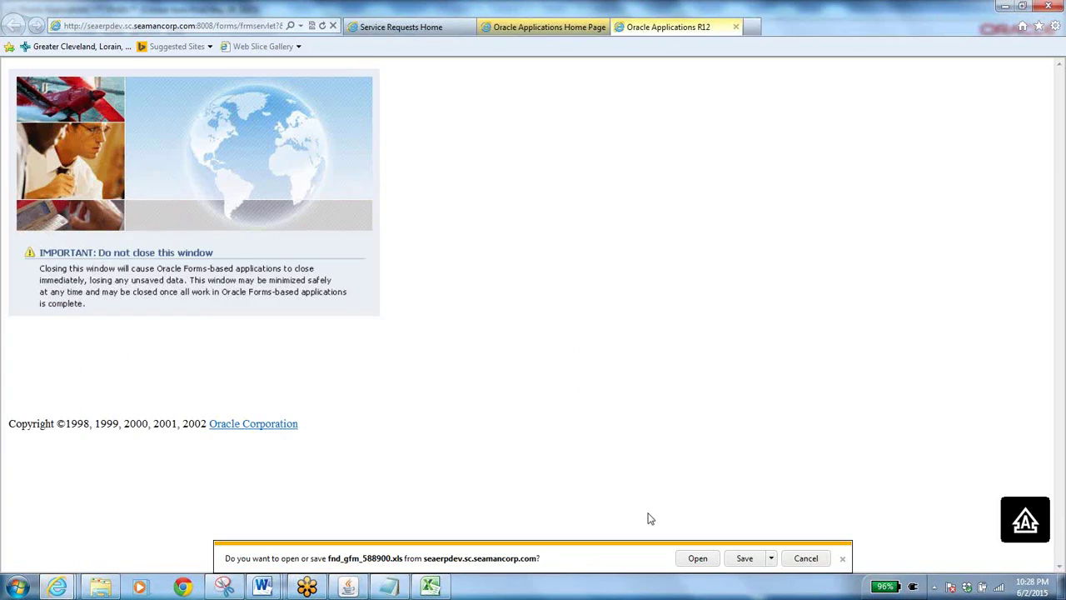
- Save the exported file fnd_gfm_588900.xls and open it in Excel, accepting the file format mismatch
click(759, 560)
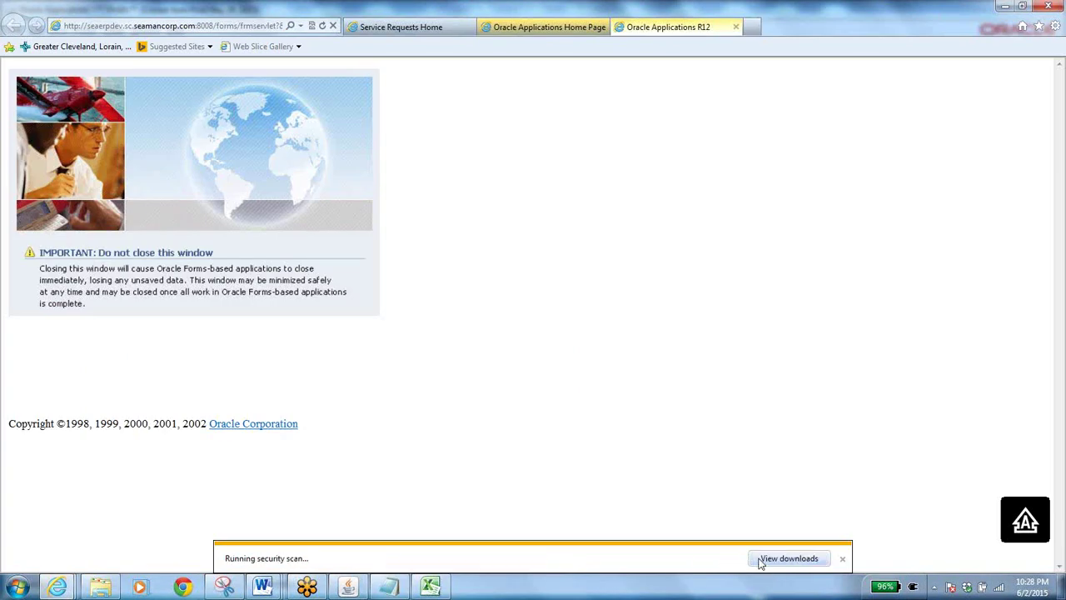
click(642, 559)
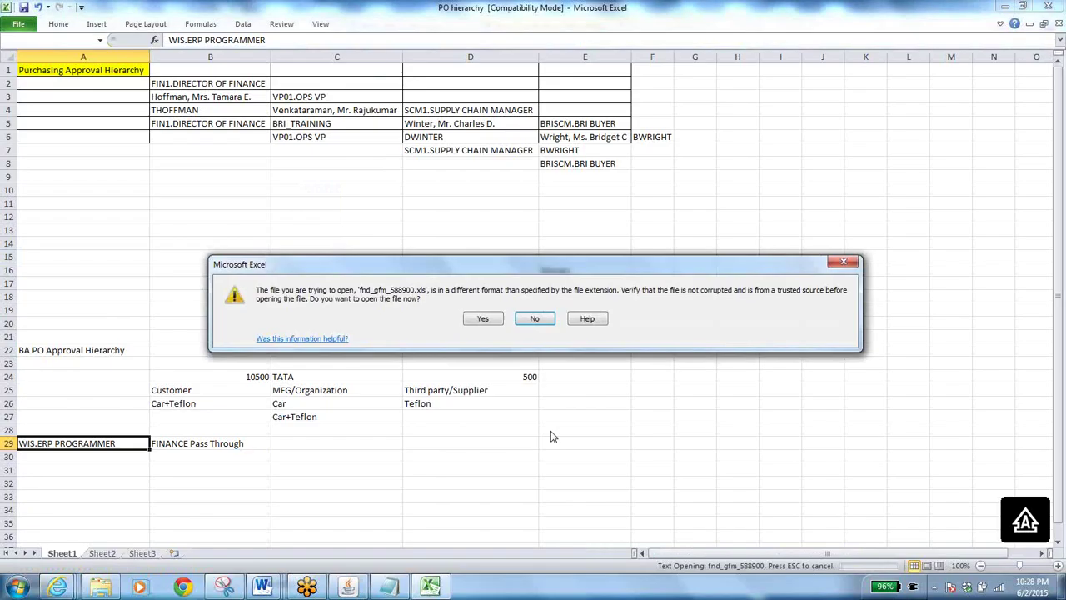
click(483, 320)
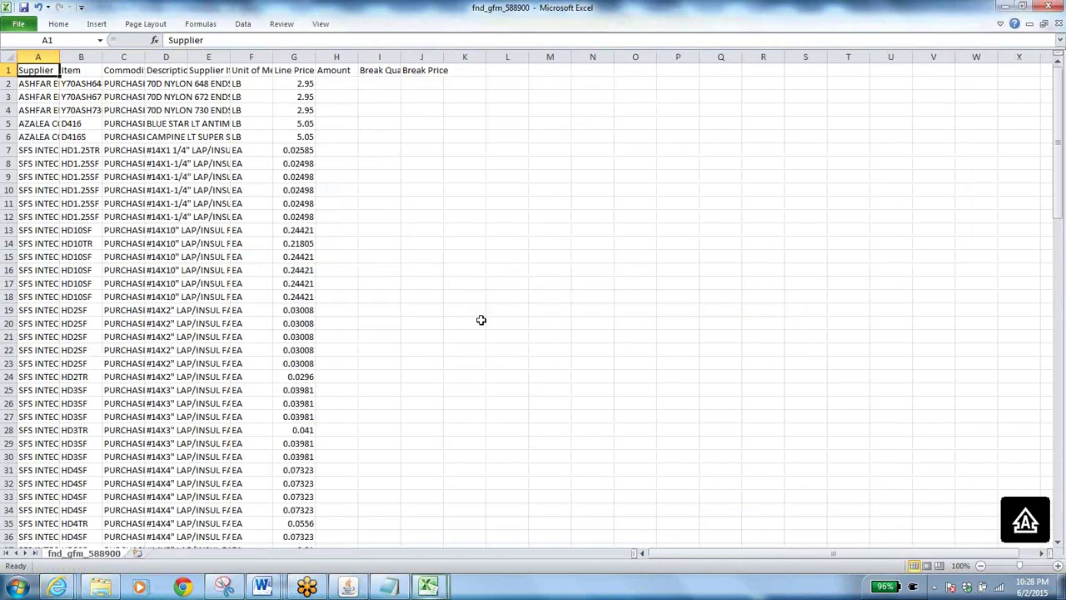
- Auto-fit the widths of all columns in the exported worksheet
click(391, 277)
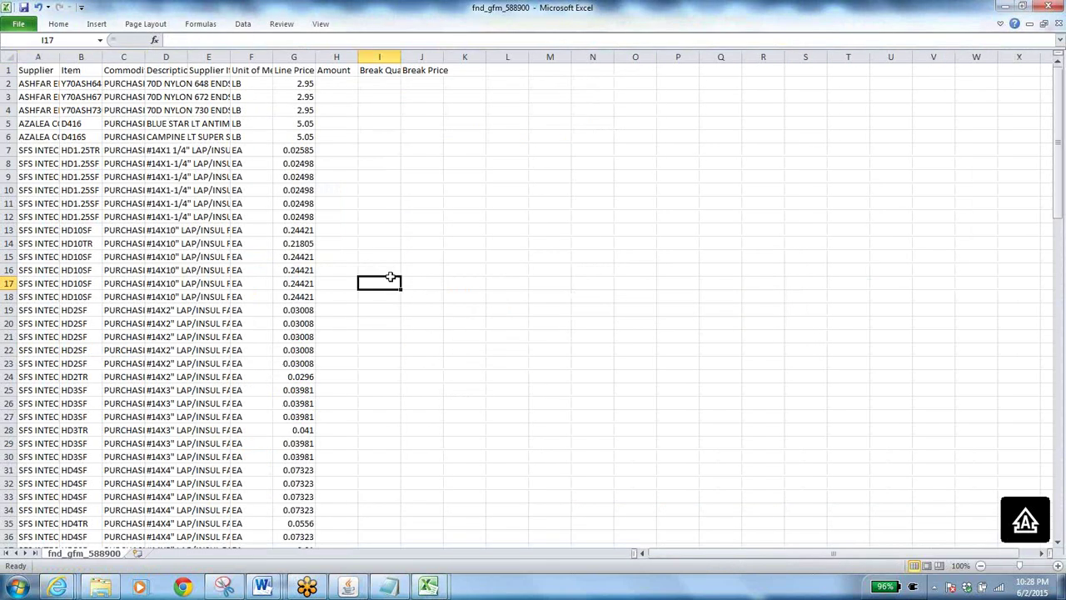
click(9, 57)
double_click(60, 55)
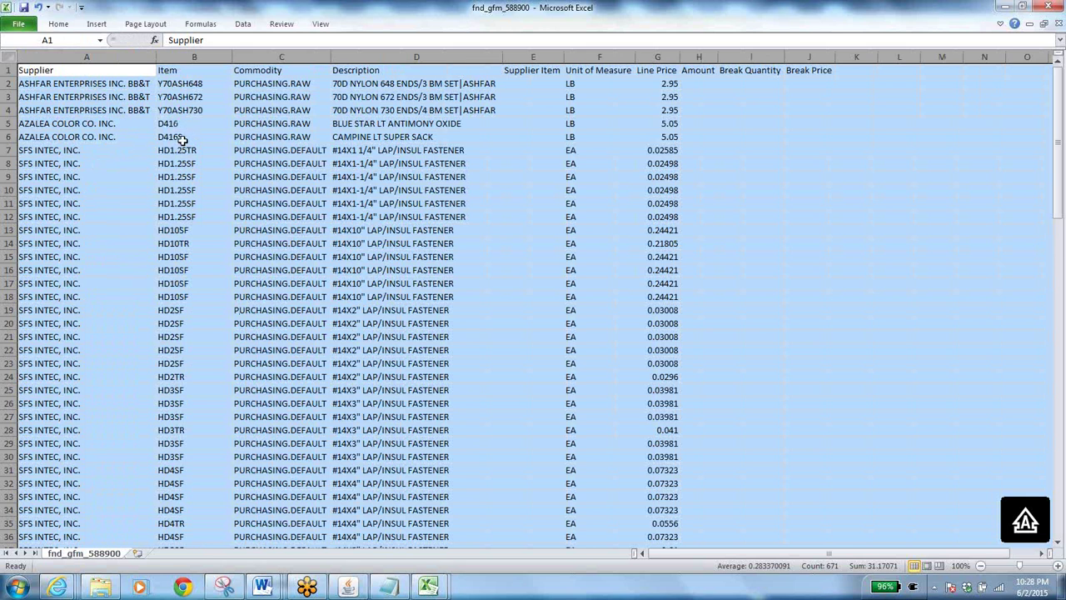
- Review the line prices and the remaining supplier item rows in the exported worksheet
click(671, 85)
click(659, 270)
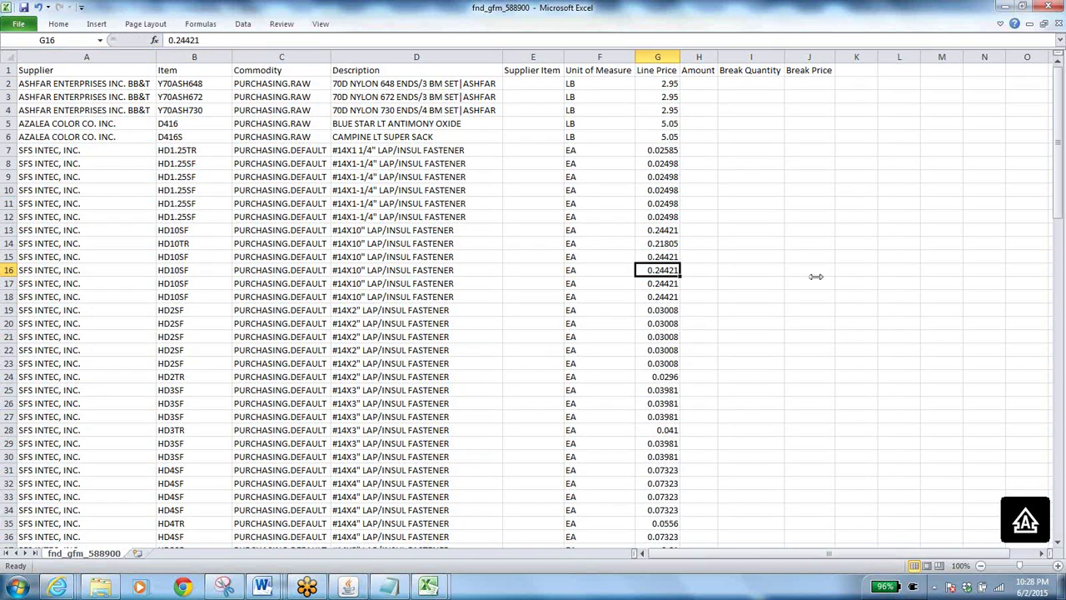
click(1063, 416)
click(1063, 417)
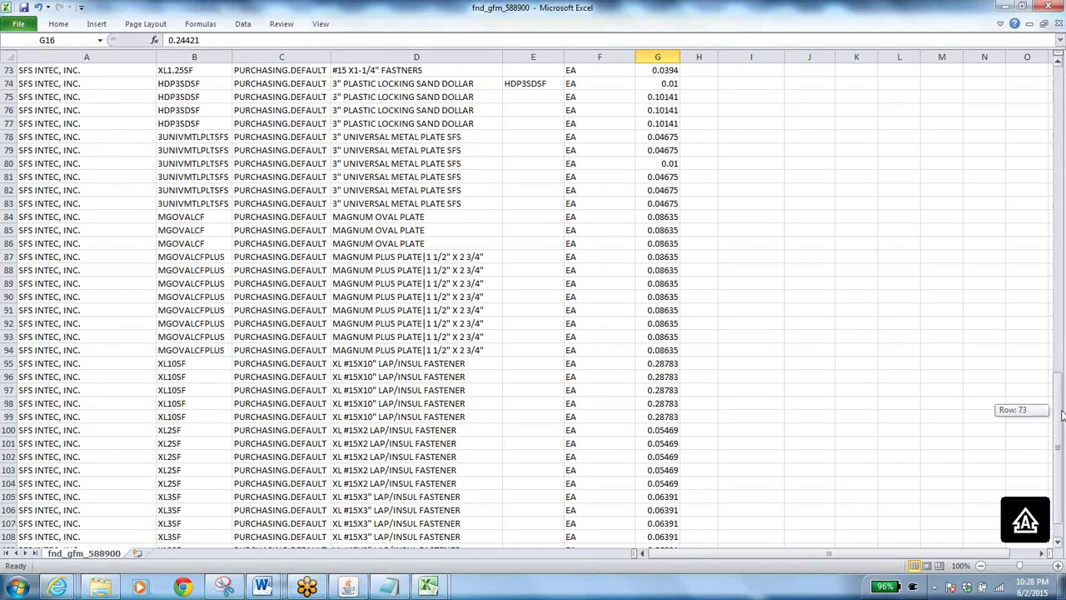
- Switch back to Oracle Applications and review the prior purchases in the Supplier Item Catalog, including order date, supplier, item, price and quantity
click(348, 586)
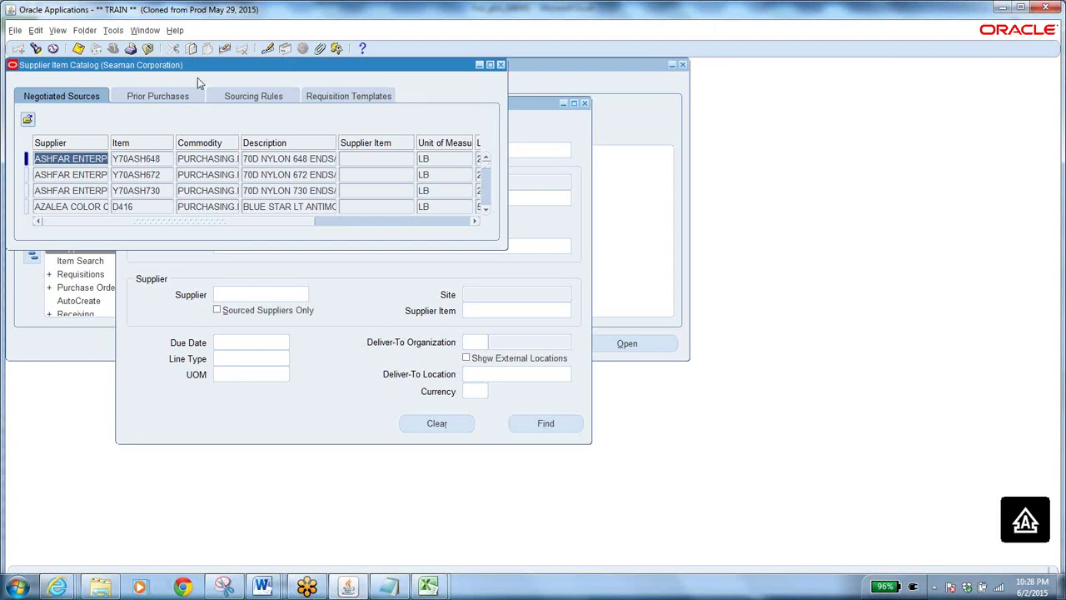
click(157, 94)
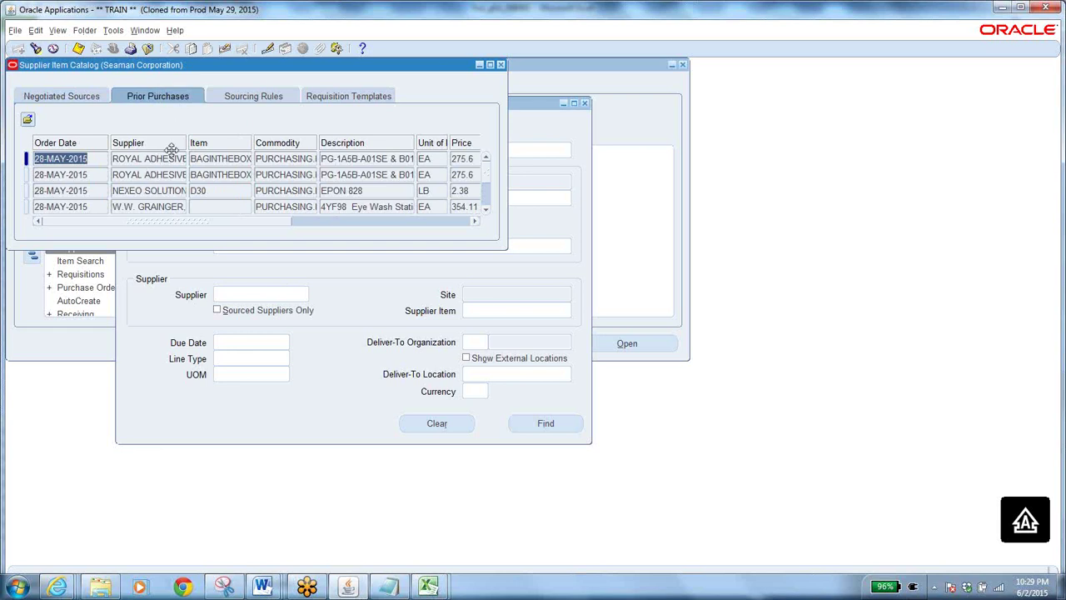
click(92, 159)
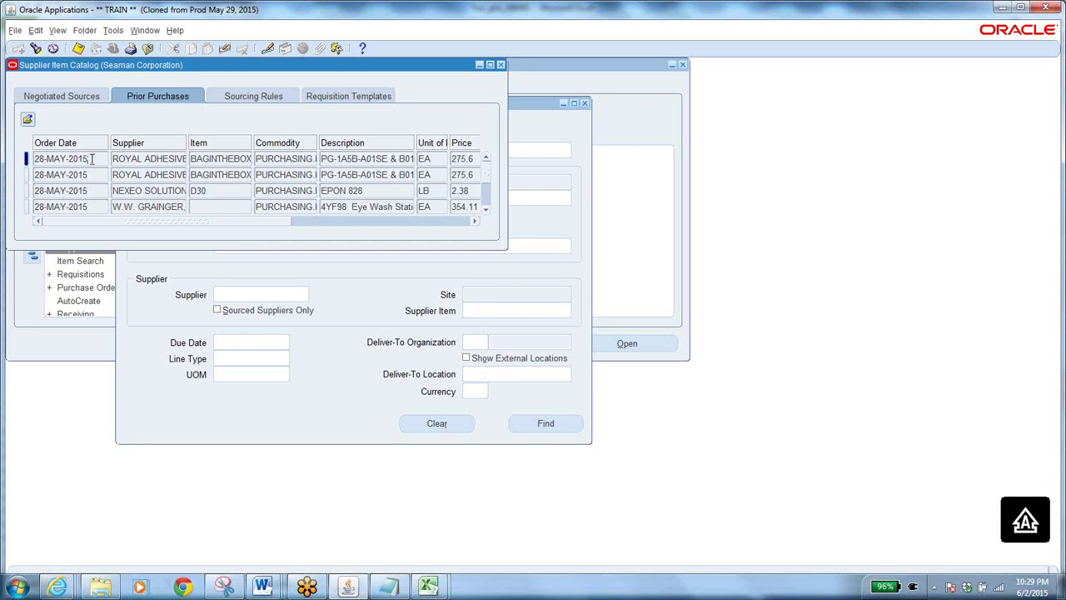
click(157, 159)
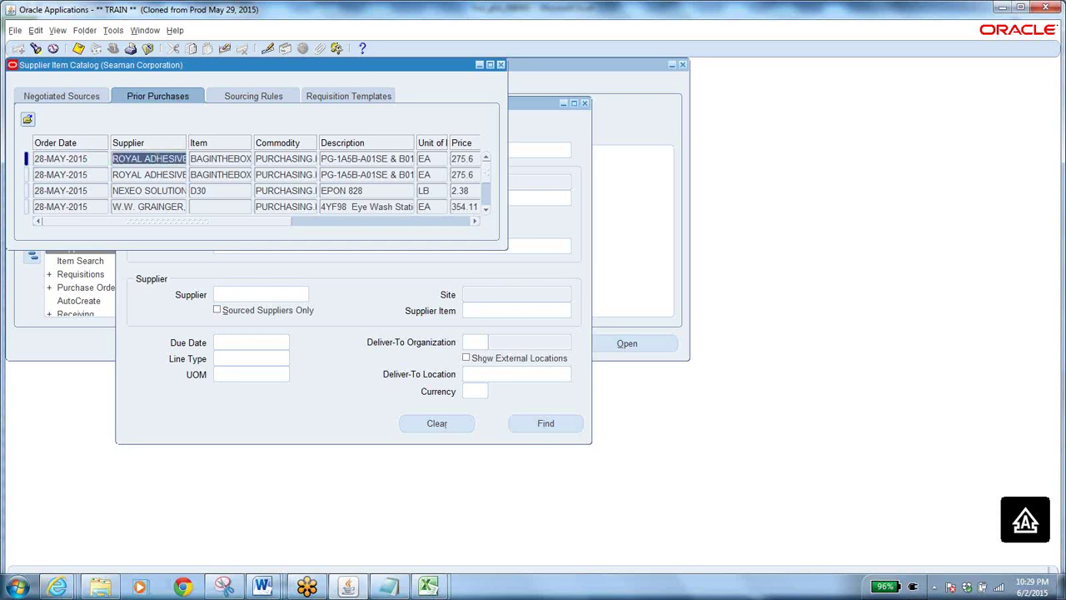
click(230, 160)
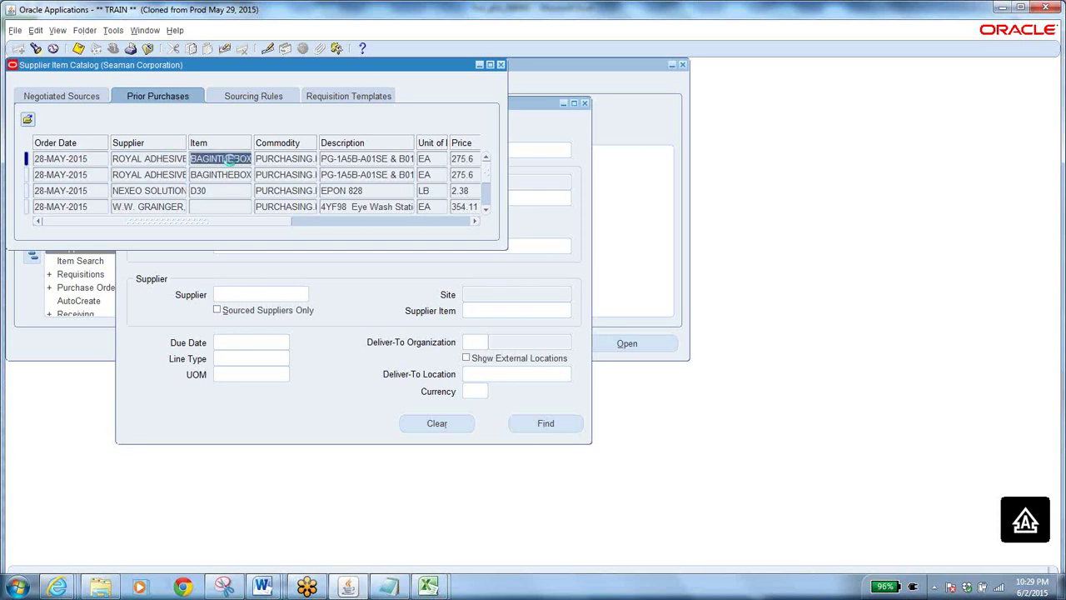
click(460, 158)
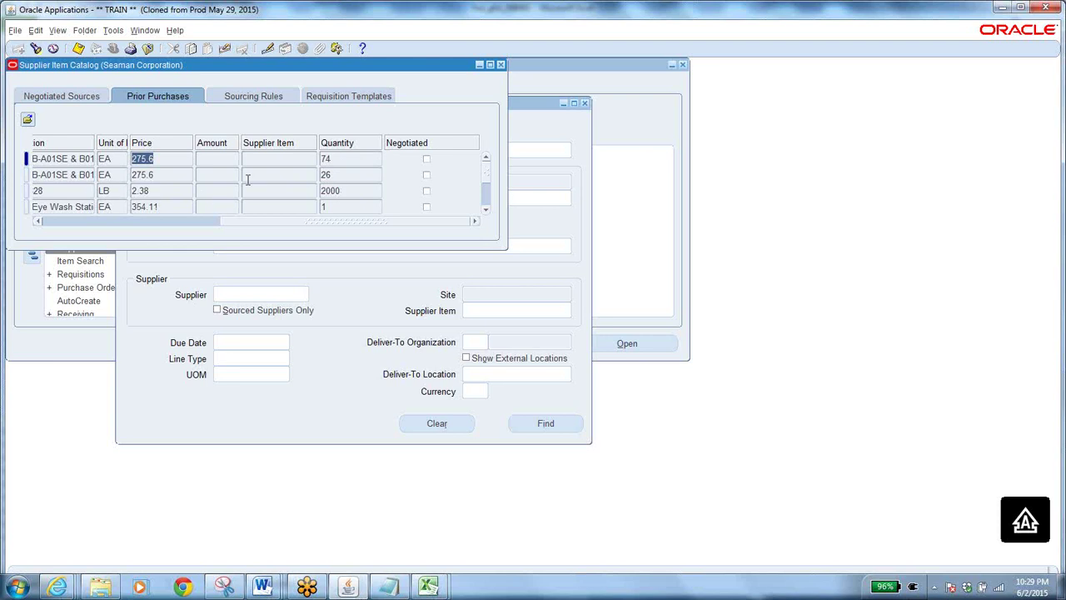
click(269, 221)
click(231, 222)
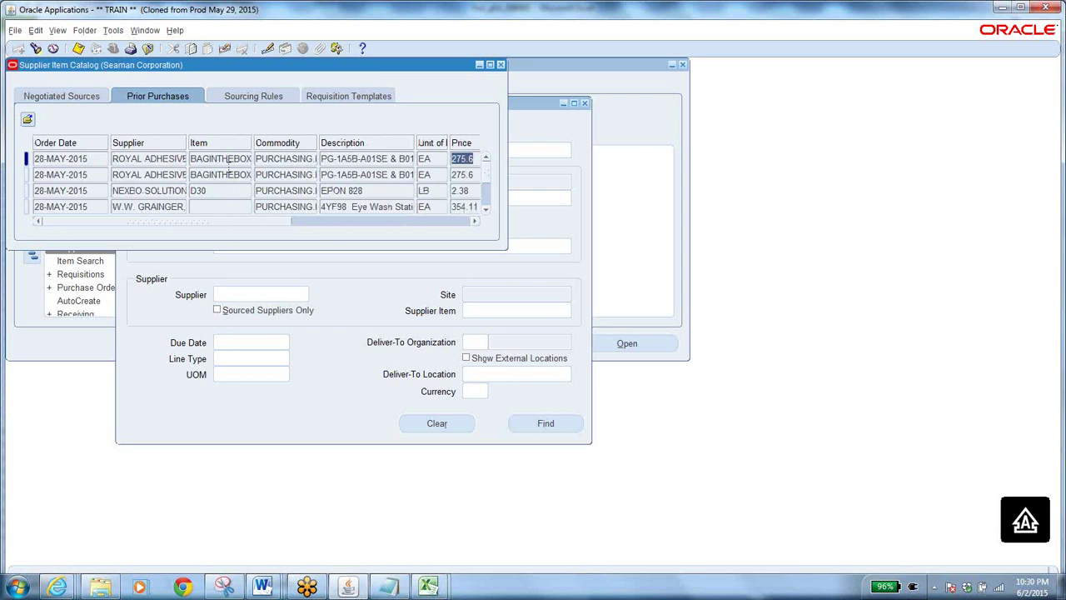
- Review the catalog's sourcing rules, checking the supplier, site and rule for item 101W
click(253, 96)
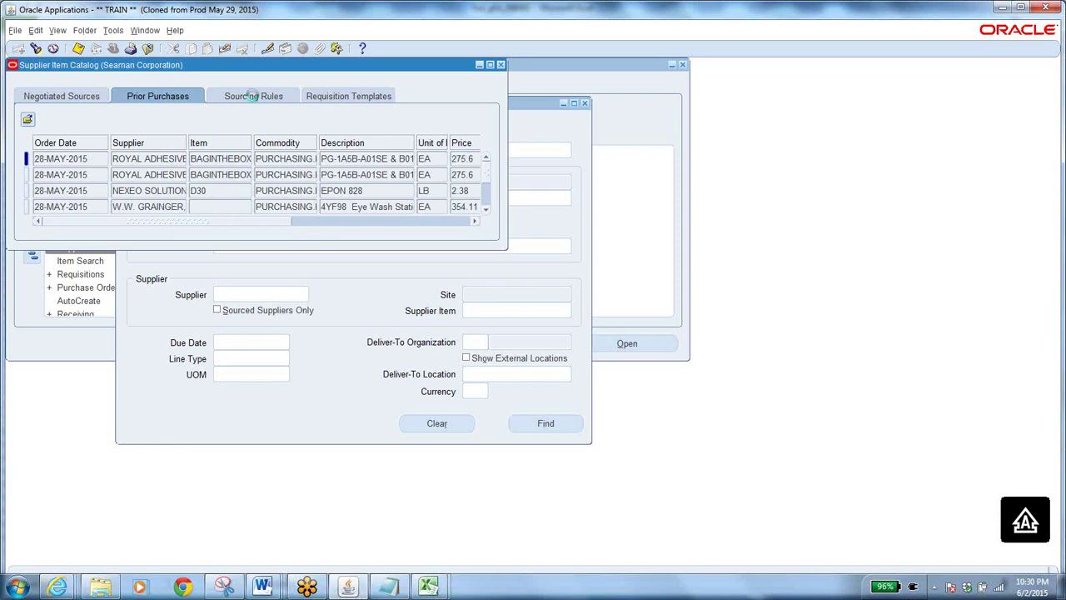
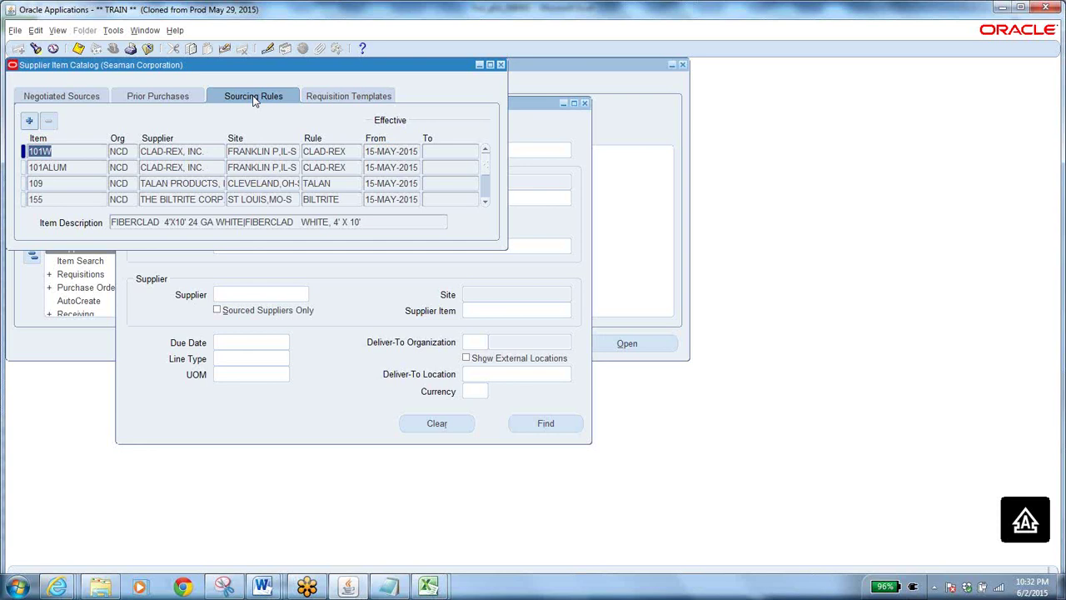
click(80, 152)
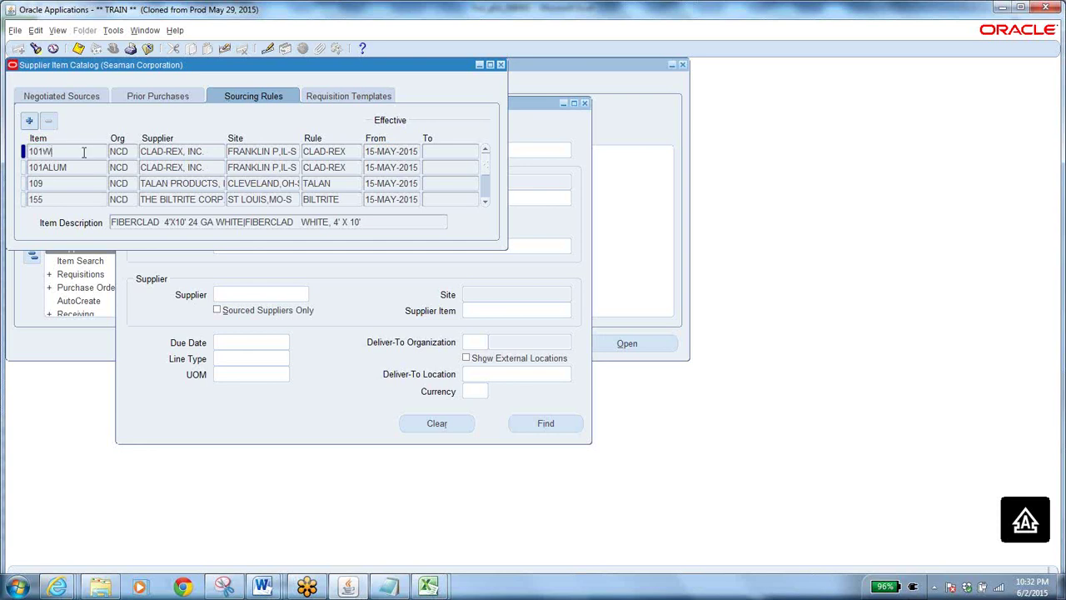
click(199, 150)
click(271, 150)
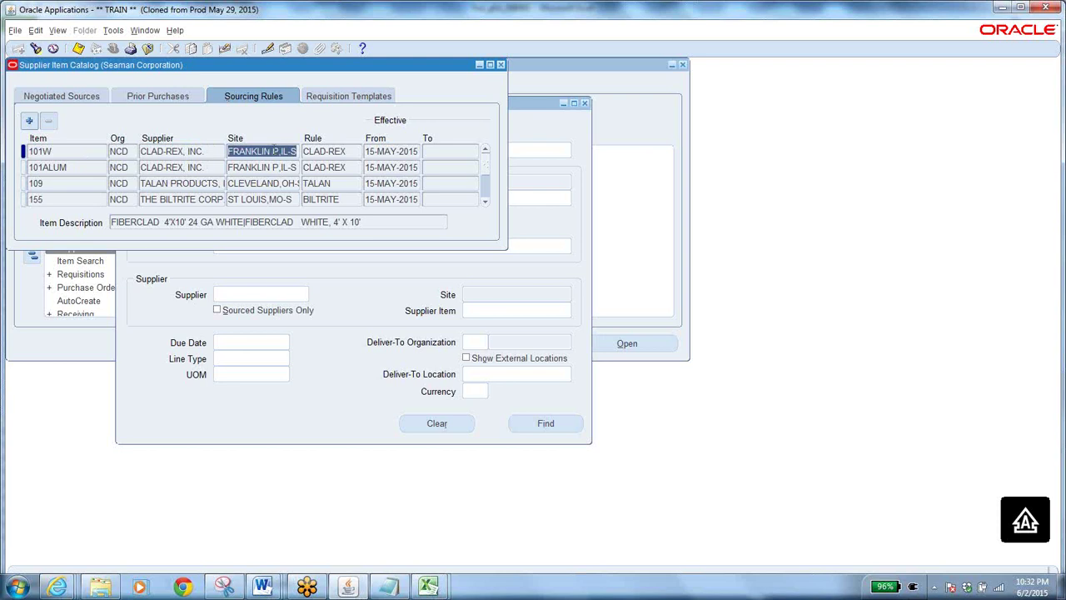
click(348, 152)
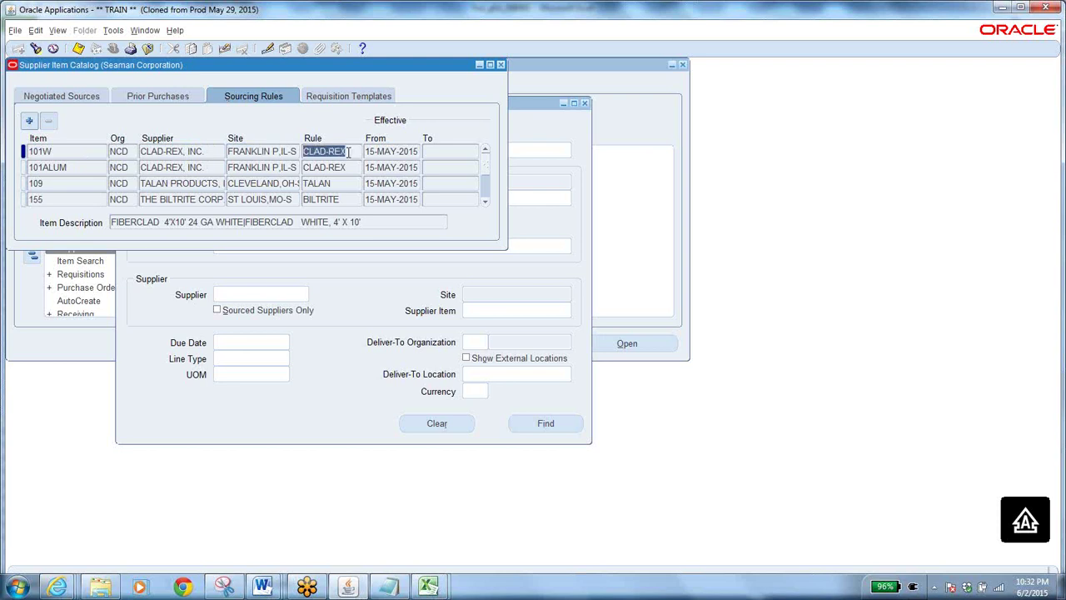
click(56, 151)
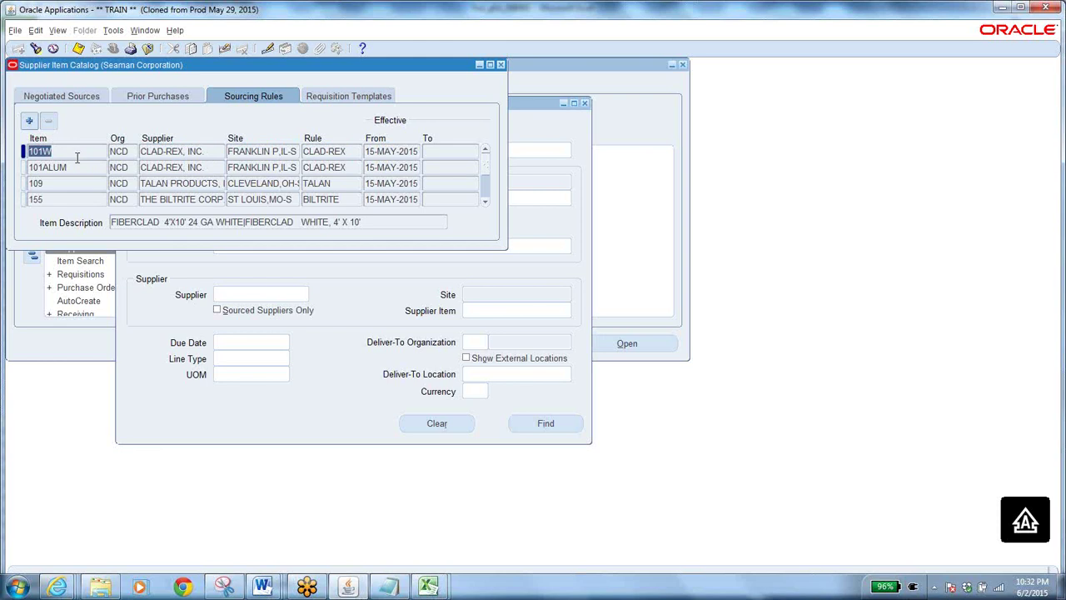
- Export the sourcing rules, stopping further record retrieval and accepting the 104 records already fetched
click(13, 32)
click(21, 120)
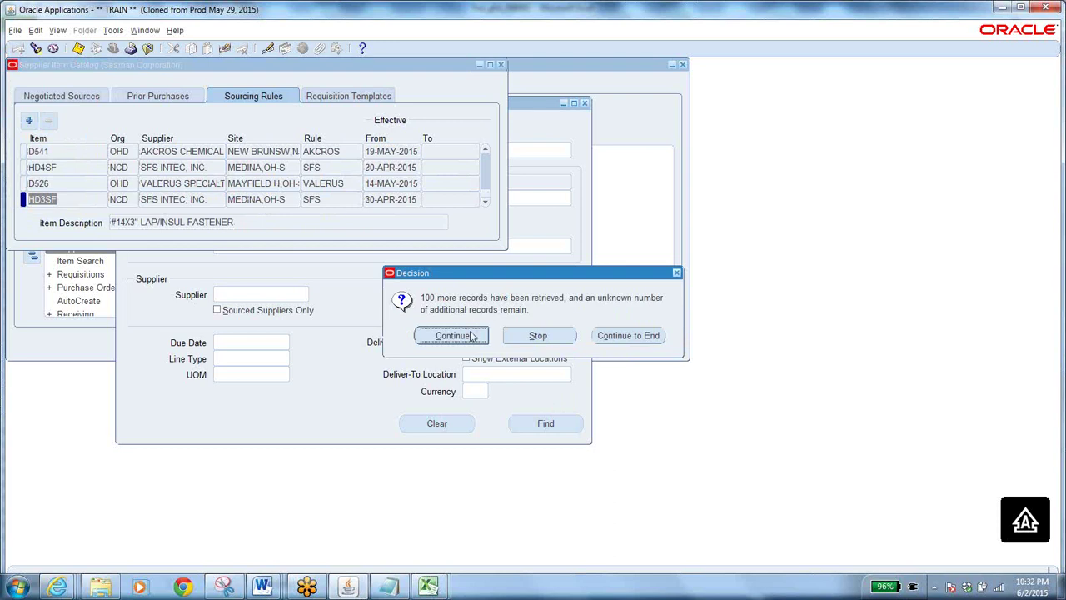
click(527, 333)
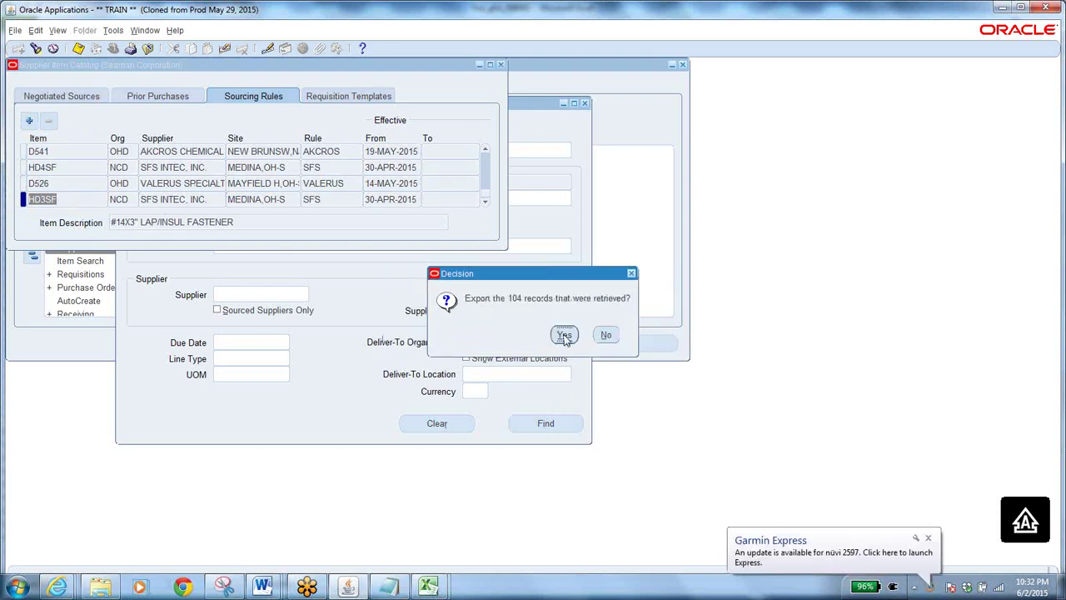
click(564, 334)
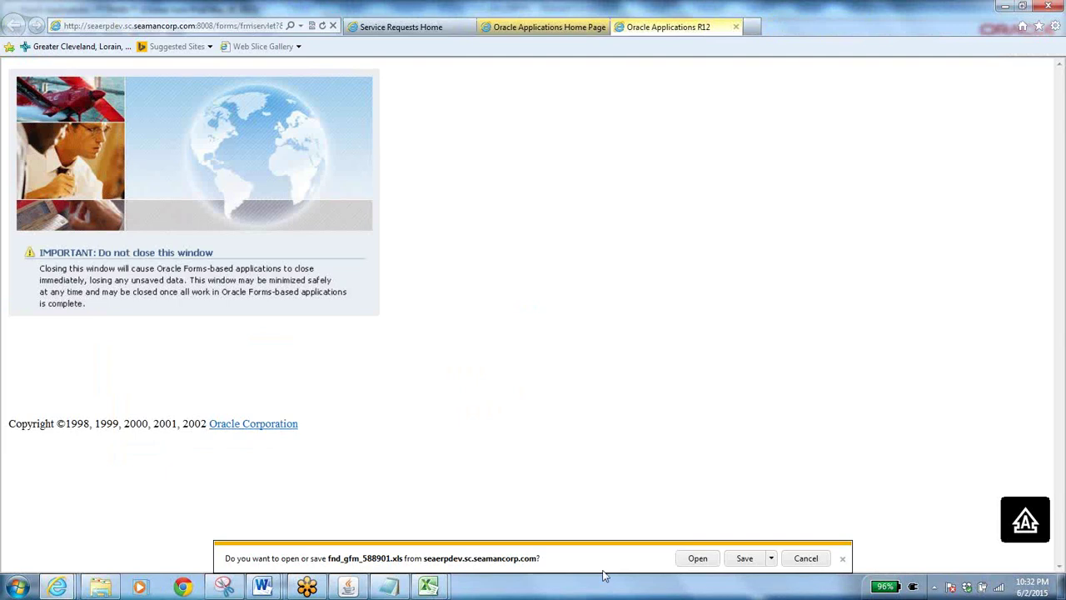
- Save the exported file fnd_gfm_588901.xls and open it in Excel, accepting the file format mismatch
click(743, 558)
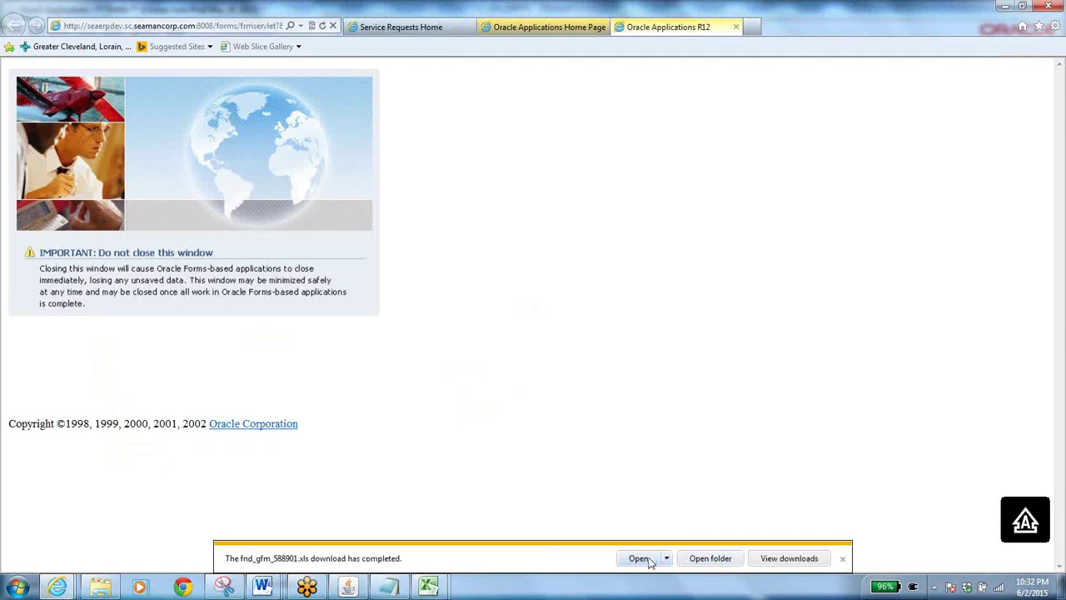
click(648, 562)
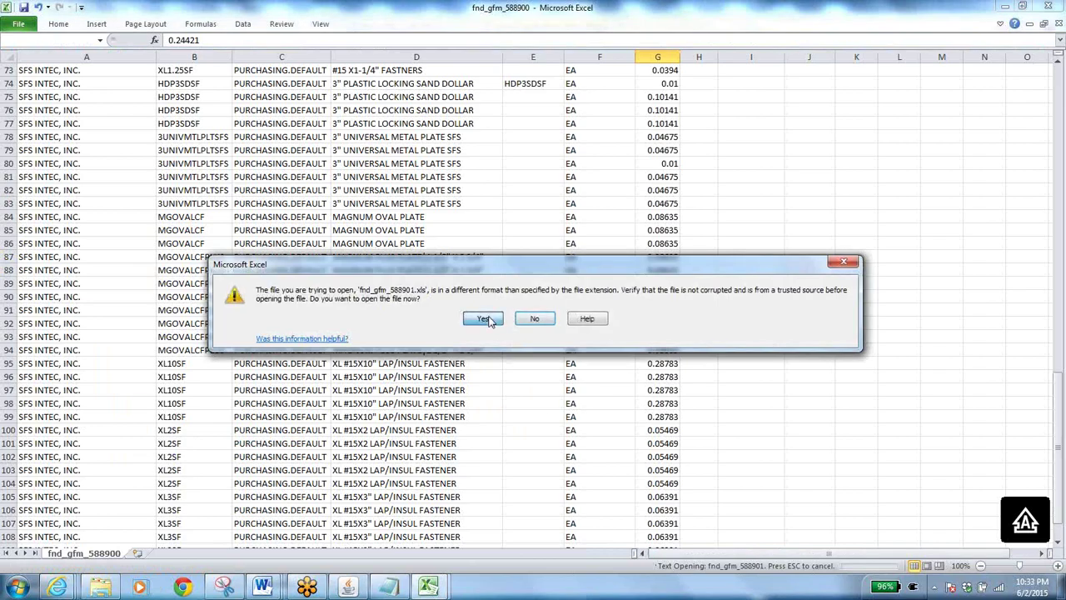
click(484, 319)
- Auto-fit all column widths in the sourcing rules worksheet and select the item, org and supplier entries in rows 2 to 31
click(6, 56)
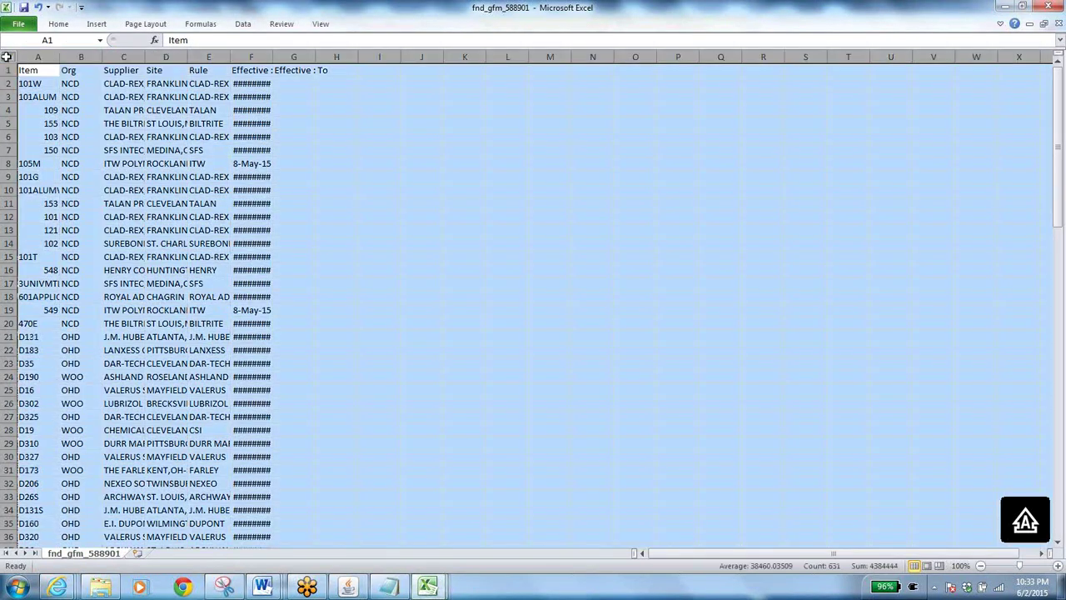
double_click(59, 57)
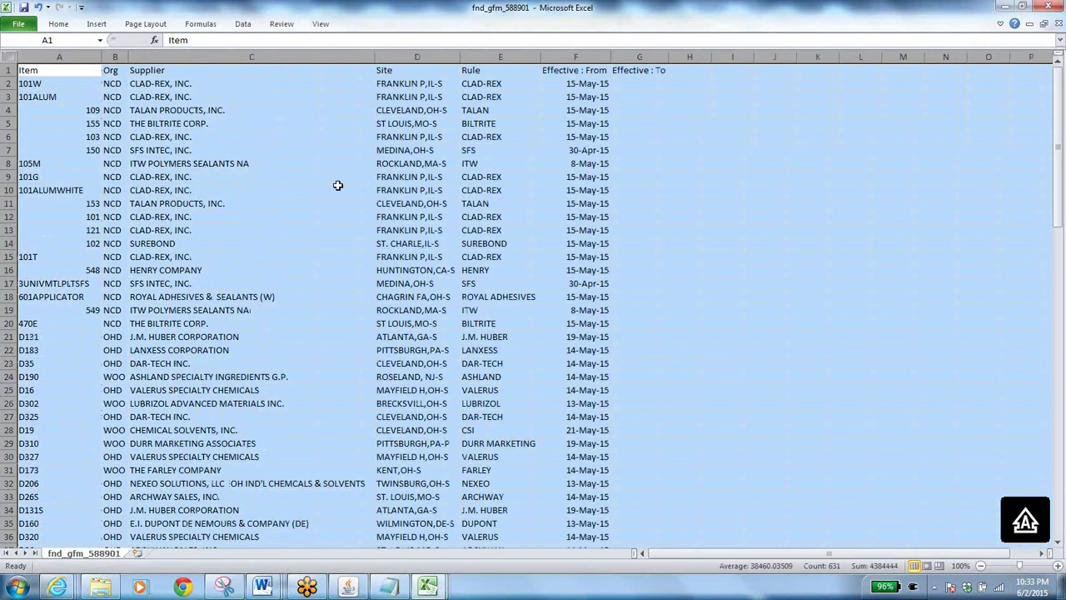
click(499, 83)
click(192, 84)
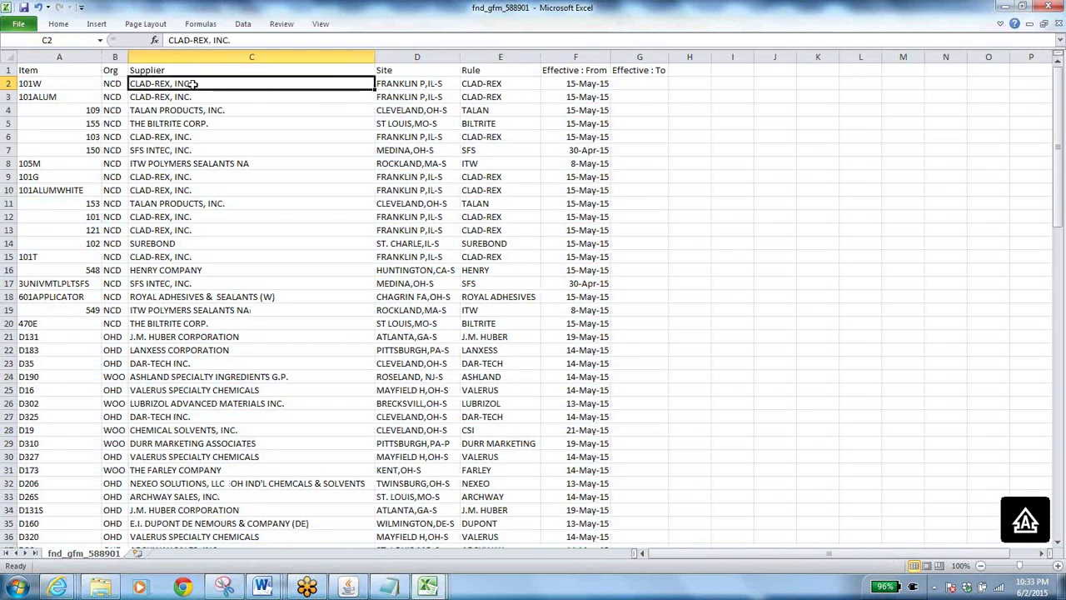
drag(83, 83, 283, 466)
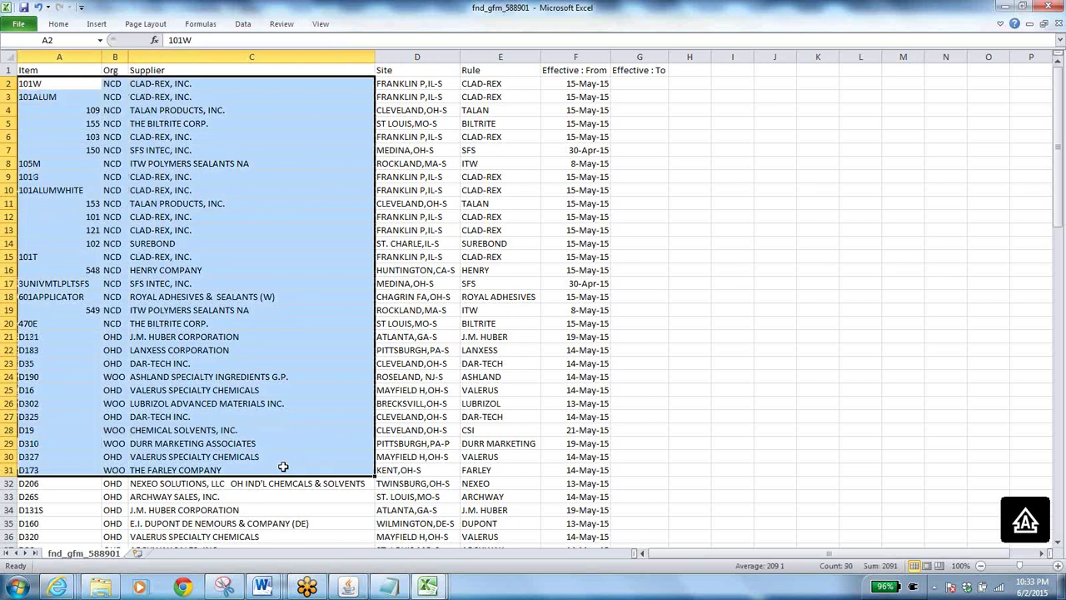
- Switch back to Oracle Applications, return from the Supplier Item Catalog to the Navigator and collapse all its function groups
click(351, 587)
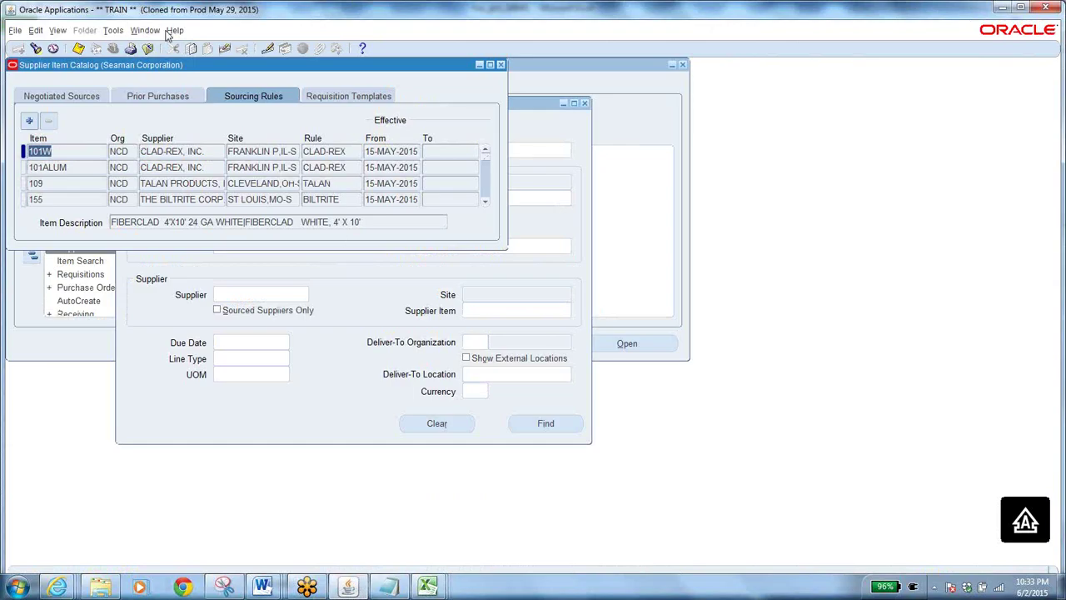
click(148, 48)
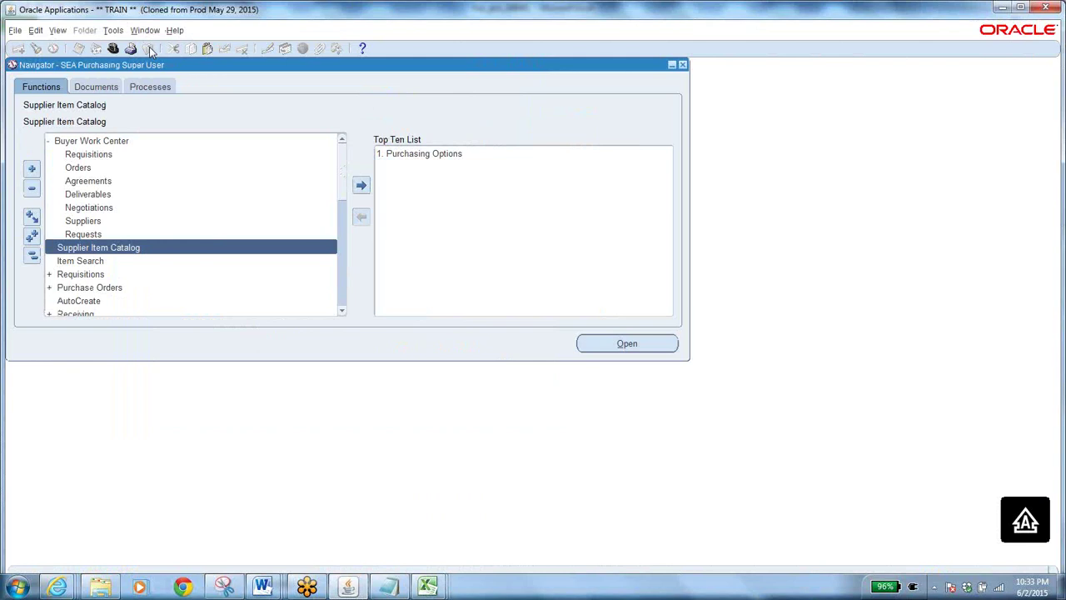
click(33, 259)
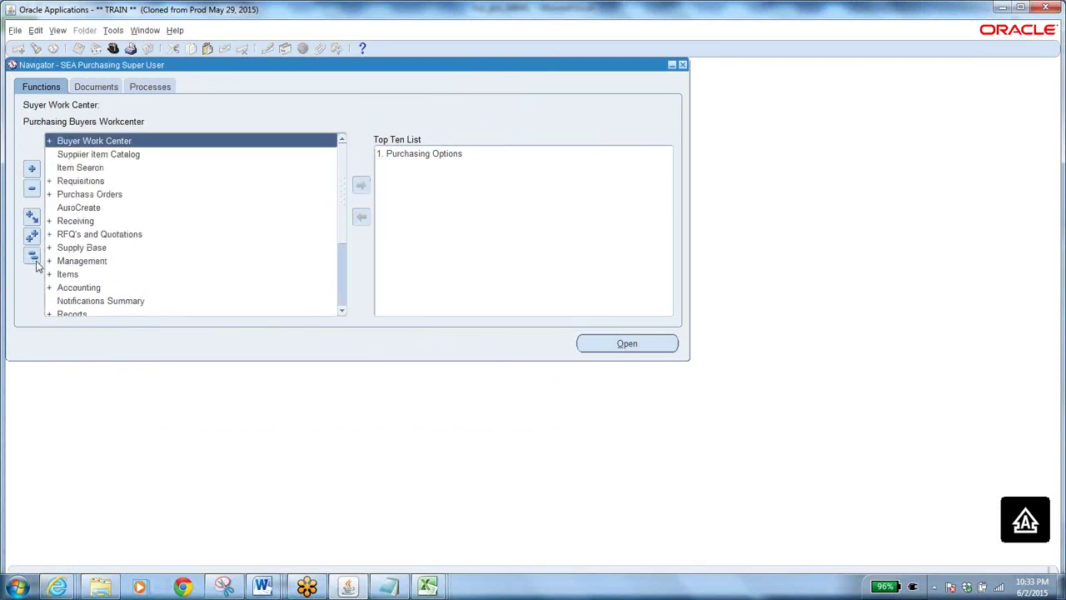
- Expand Supply Base and examine its functions, including Supplier Merge, Supplier Lists and Approved Supplier List
double_click(101, 248)
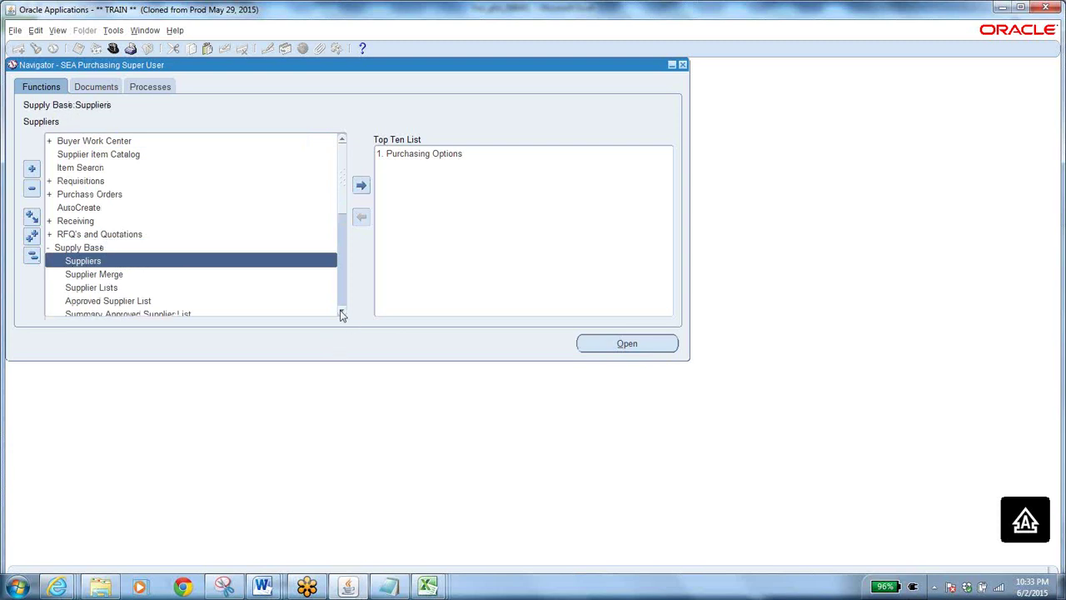
scroll(341, 314, down, 7)
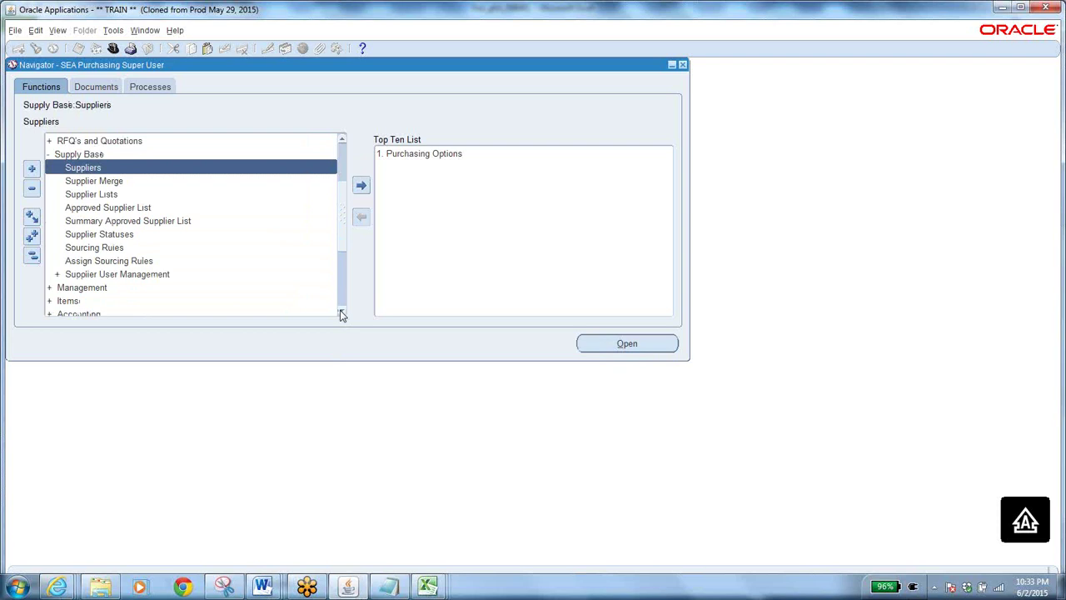
click(109, 183)
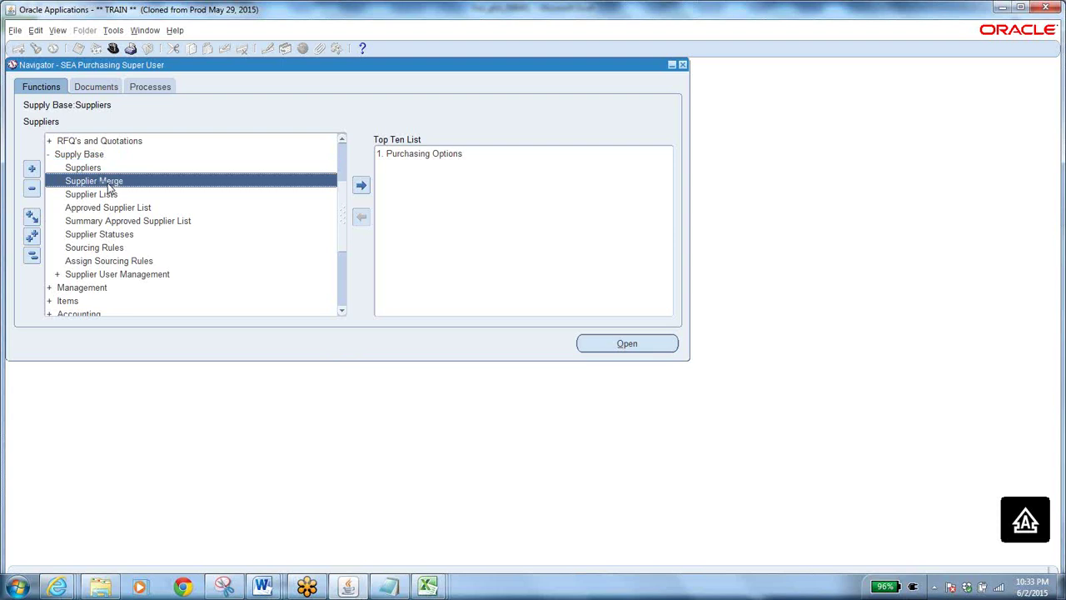
click(93, 196)
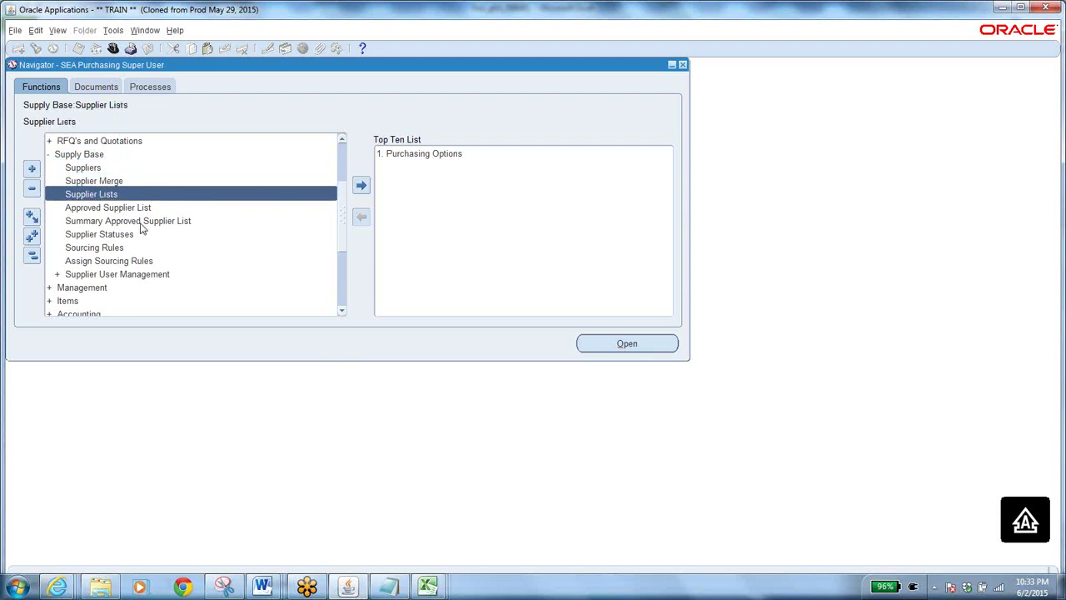
click(114, 184)
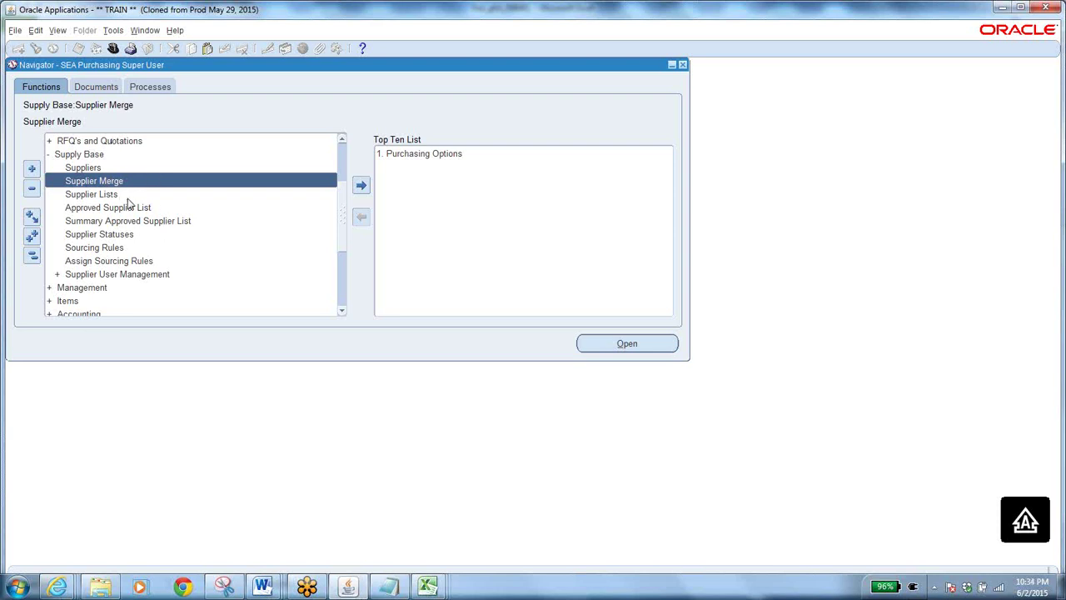
click(130, 210)
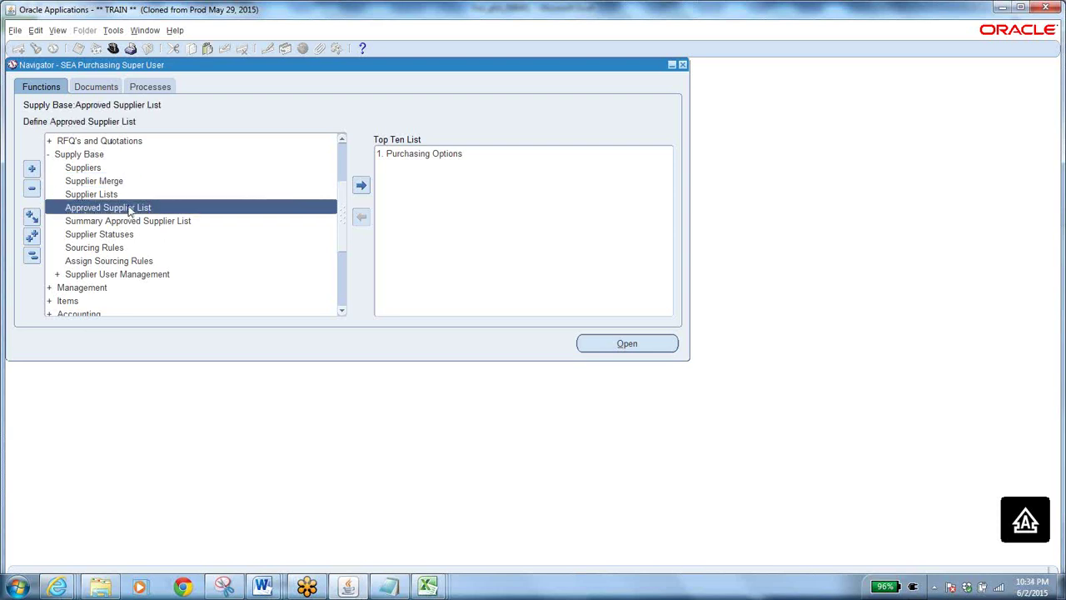
click(112, 199)
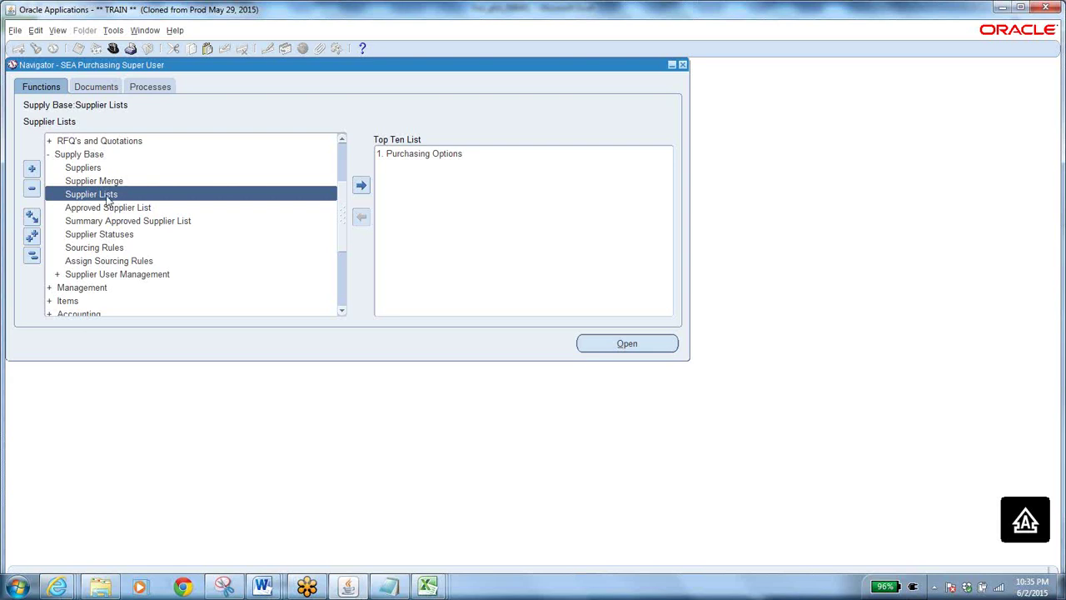
click(97, 196)
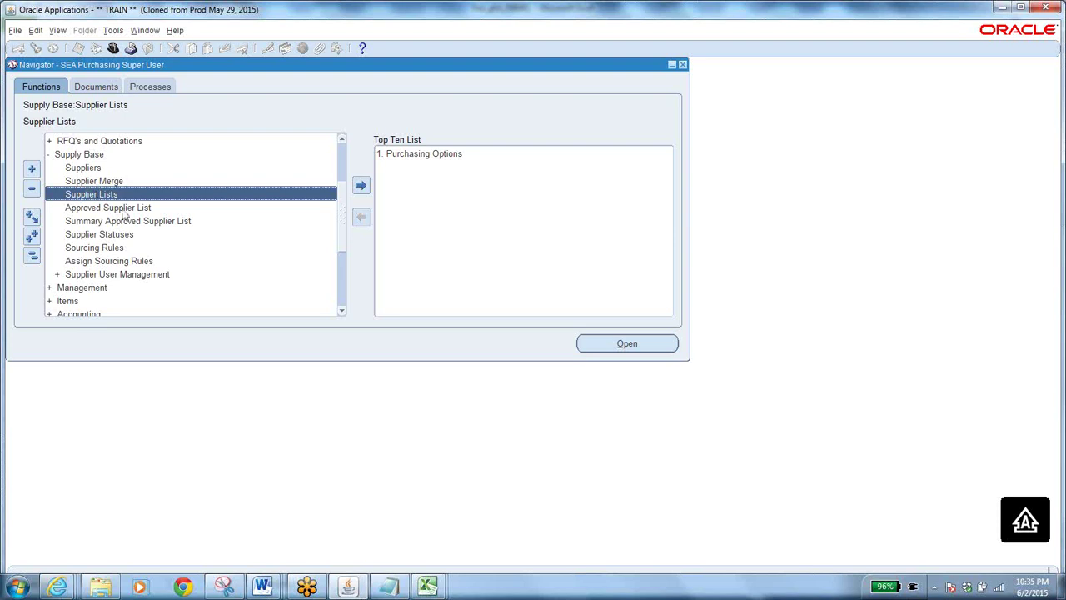
click(121, 213)
click(137, 214)
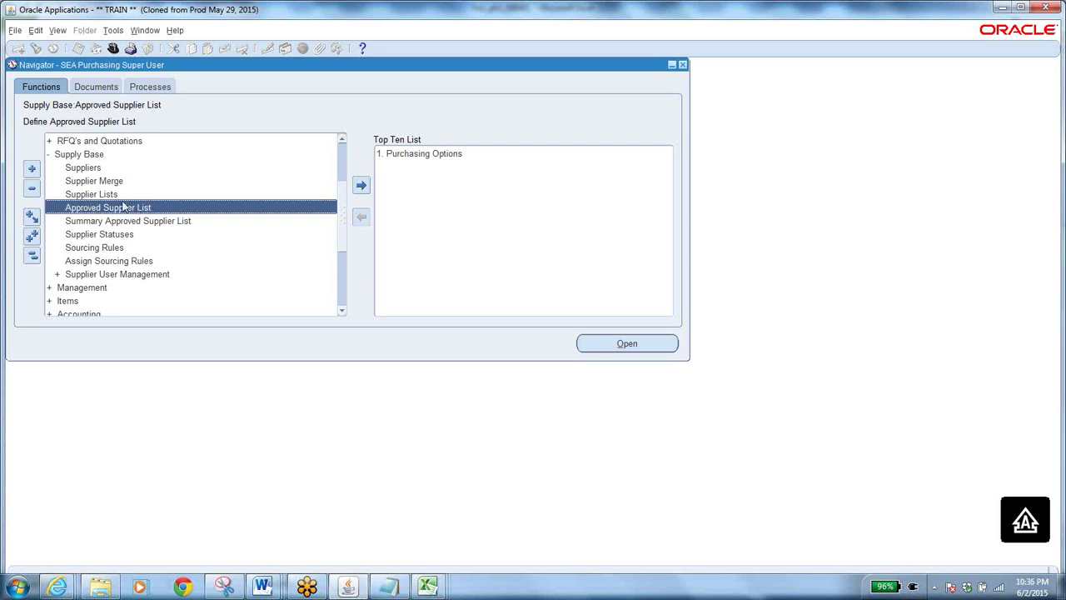
click(118, 194)
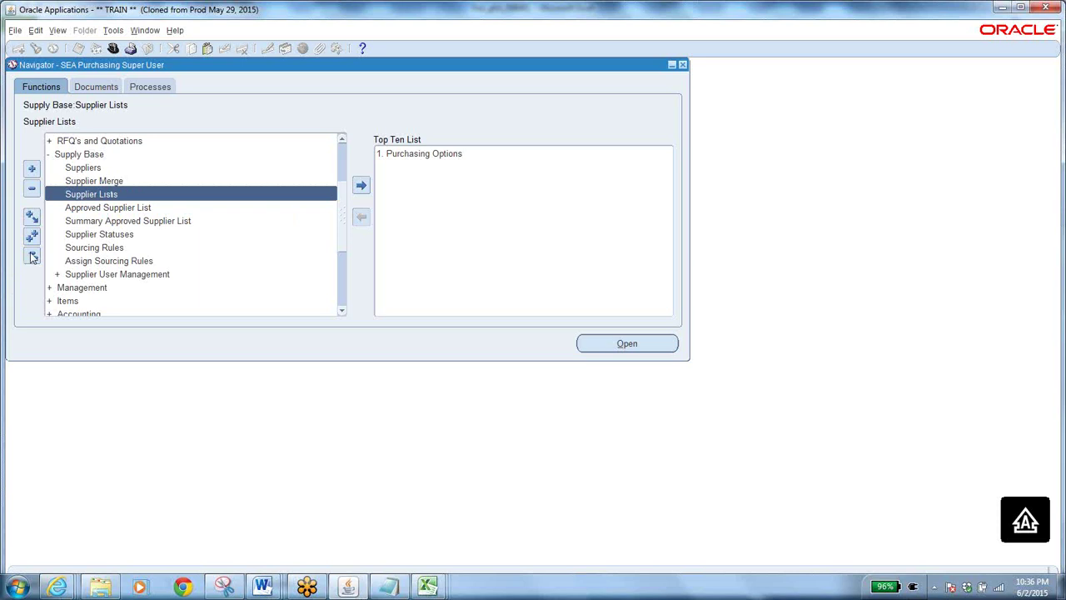
- Expand the Items function group and open Organization Items
click(70, 301)
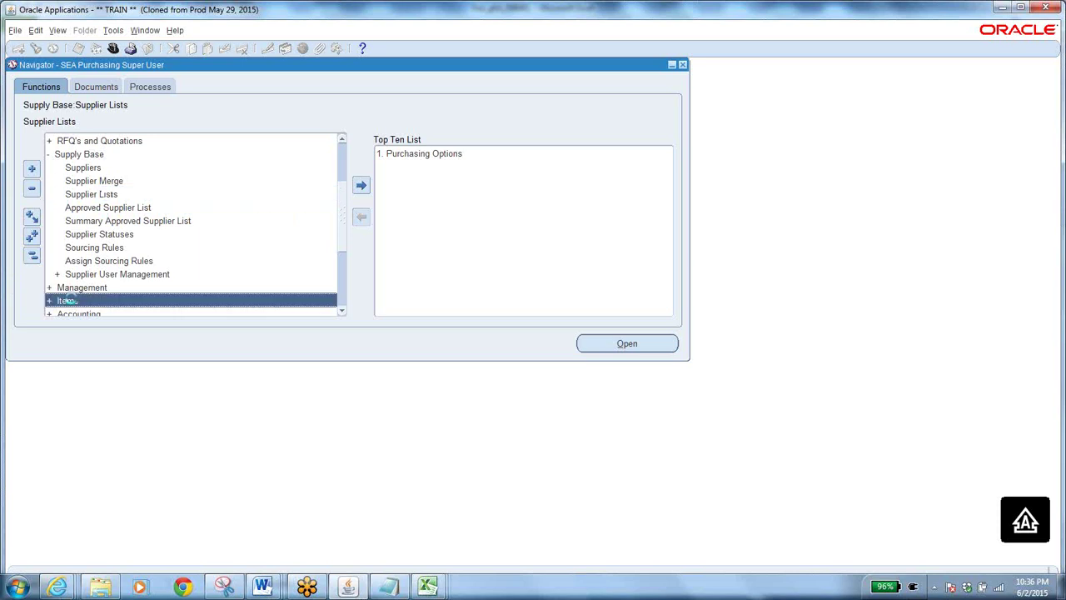
click(342, 311)
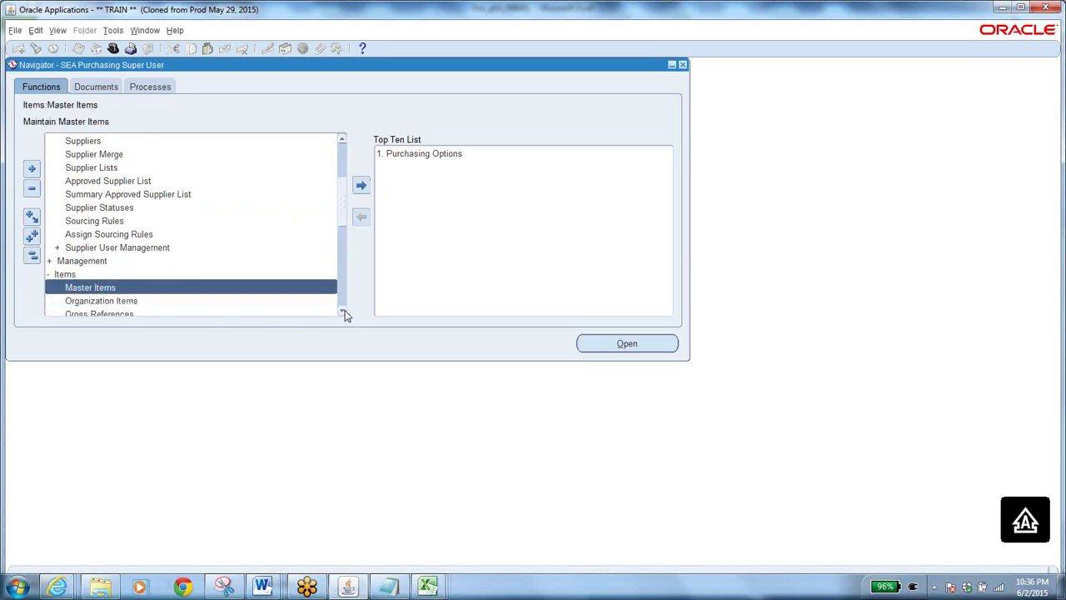
click(121, 302)
- Switch to the fnd_gfm_588901 workbook in Excel and copy item 101W from cell A2
mouse_move(427, 587)
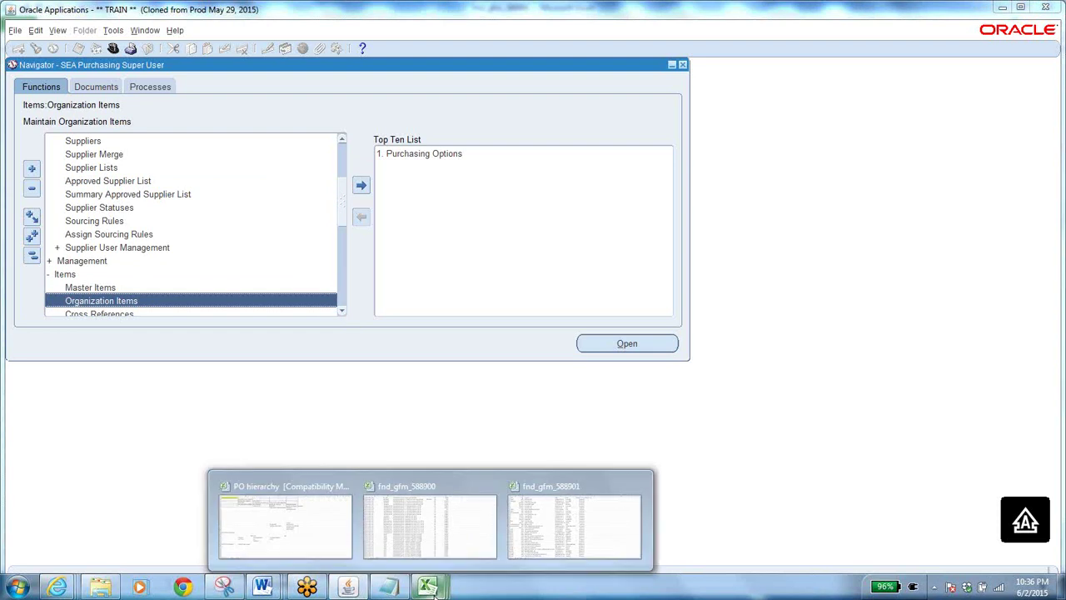
click(563, 530)
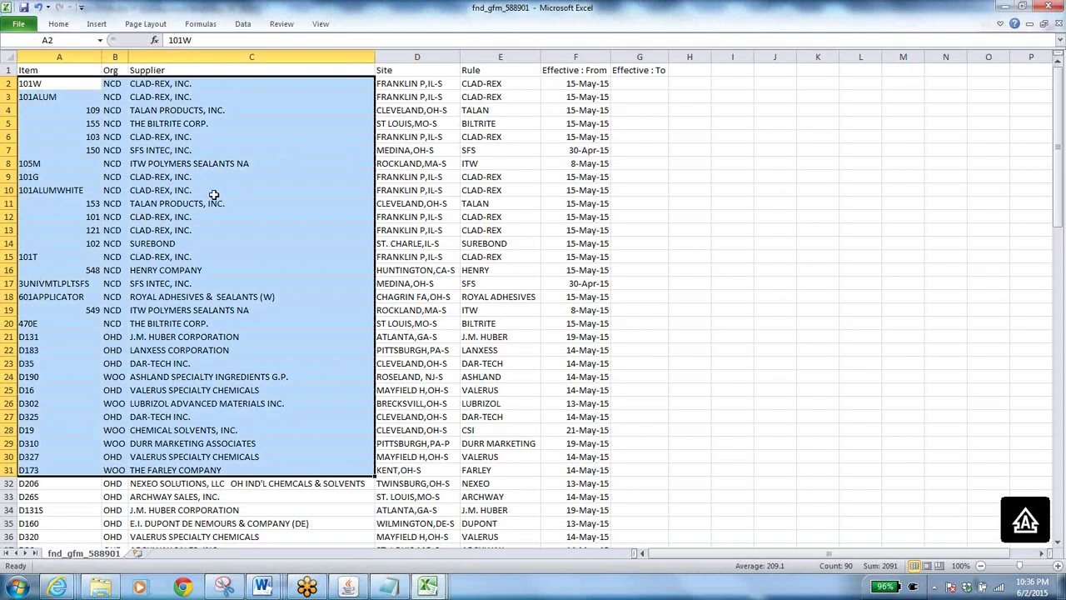
click(162, 200)
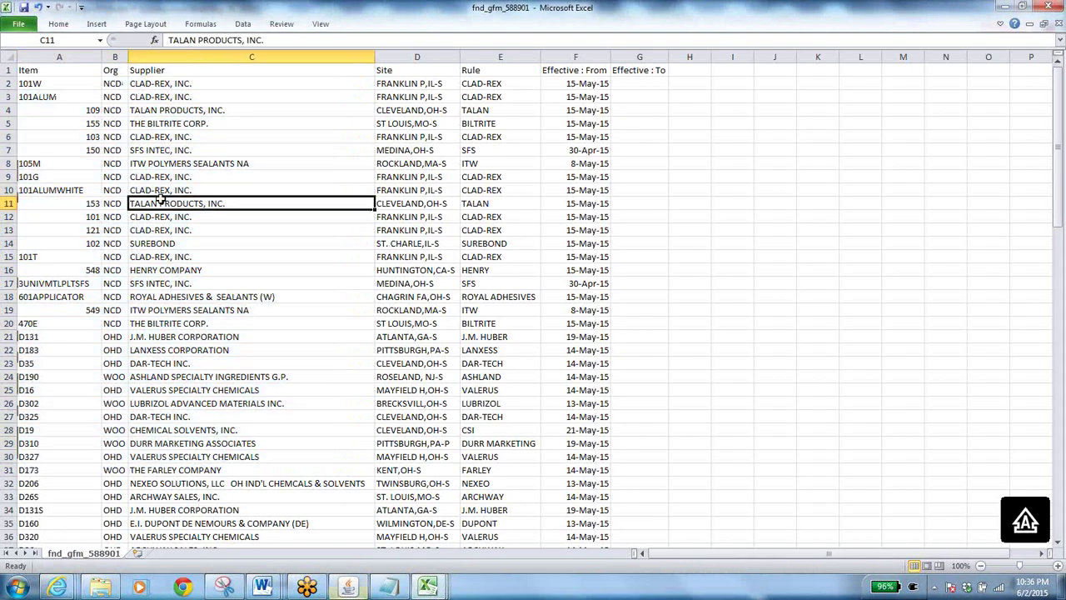
click(48, 84)
key(ctrl+c)
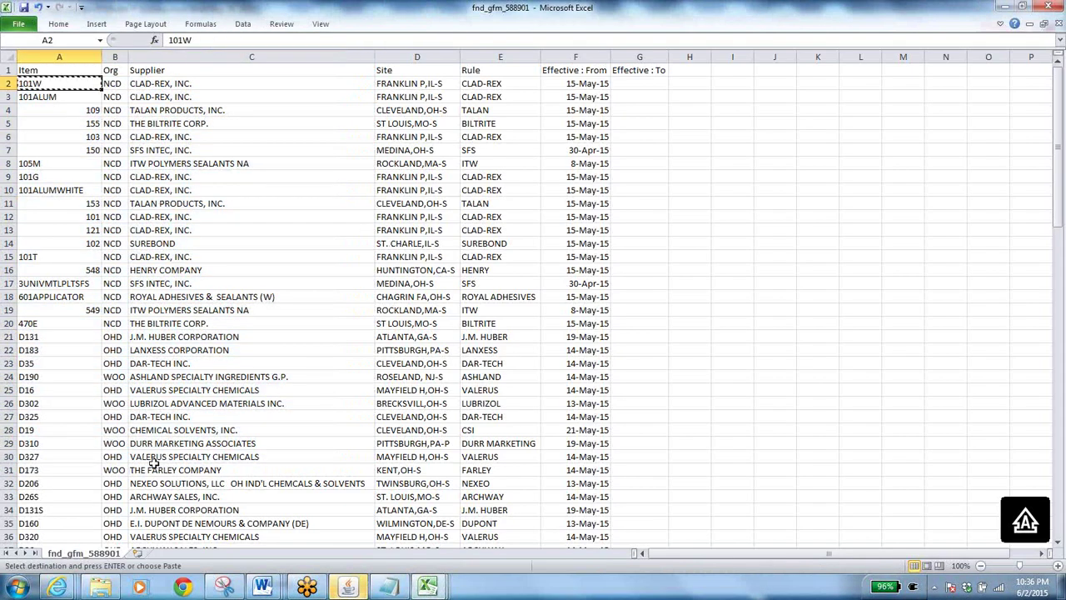
- Check the org of item 101W in the Excel worksheet and choose organization NCD (NC DC) in Oracle Applications
click(395, 587)
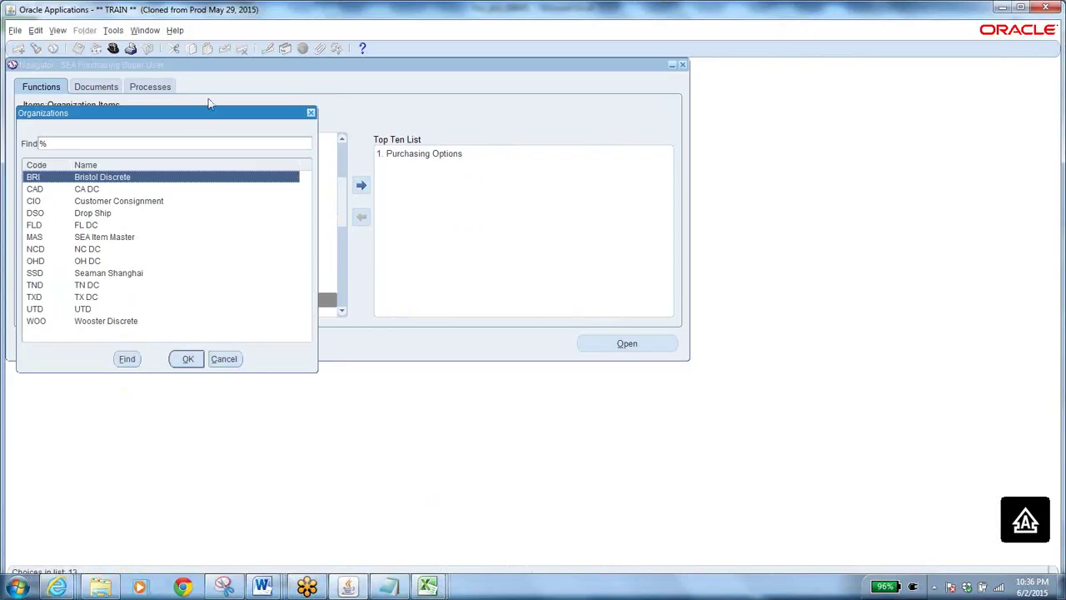
drag(198, 116, 530, 192)
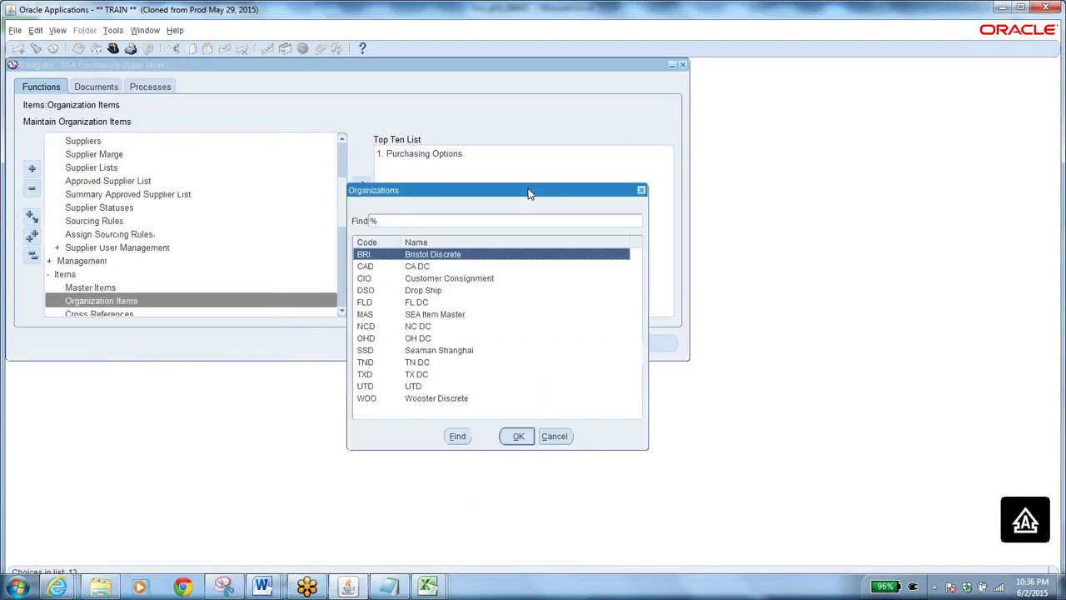
click(427, 587)
click(537, 538)
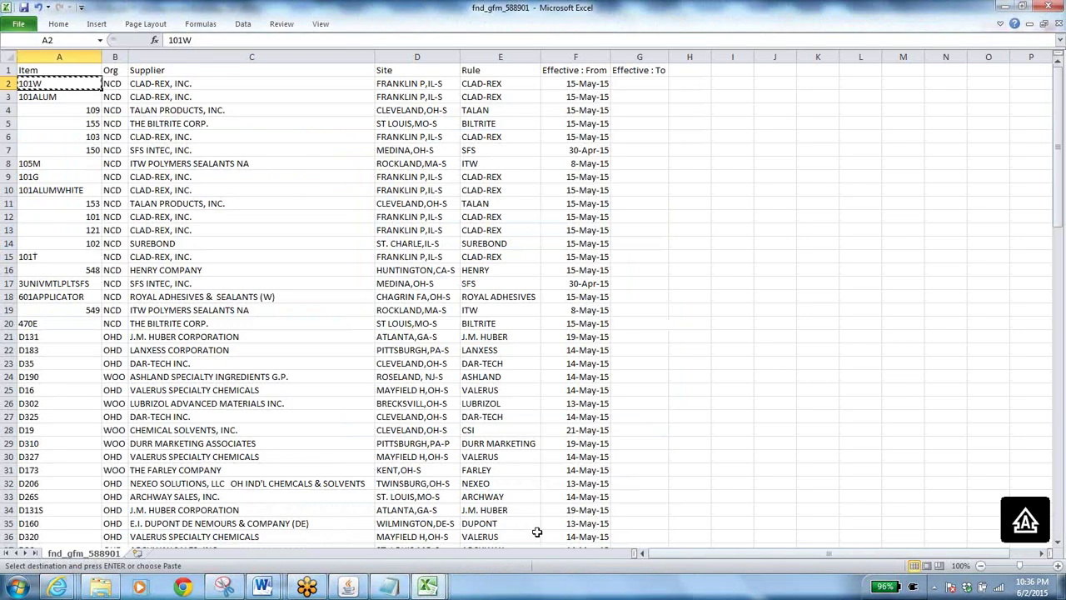
click(114, 84)
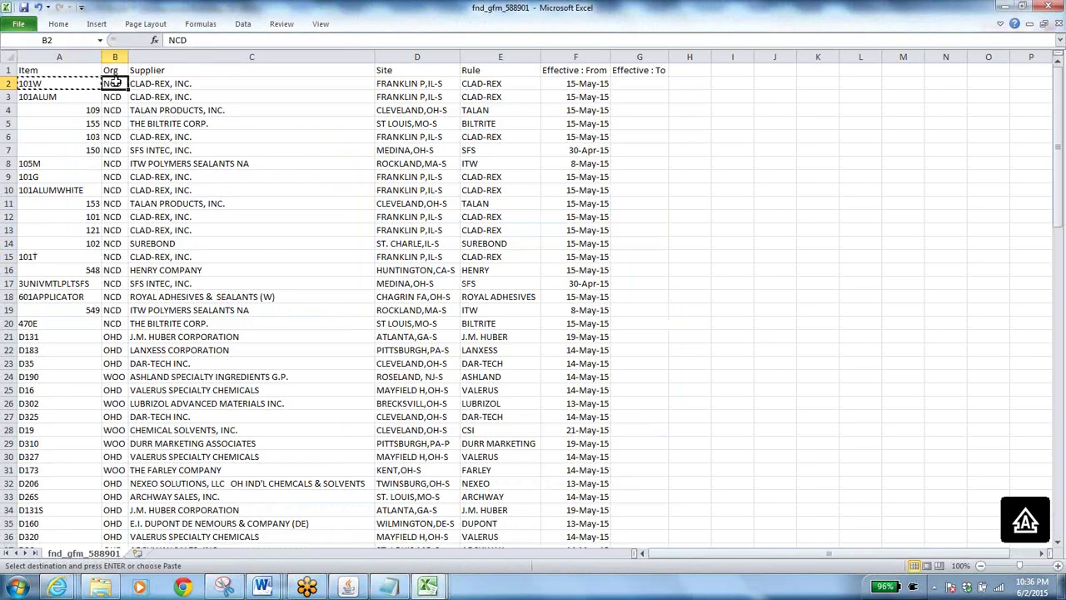
click(1002, 6)
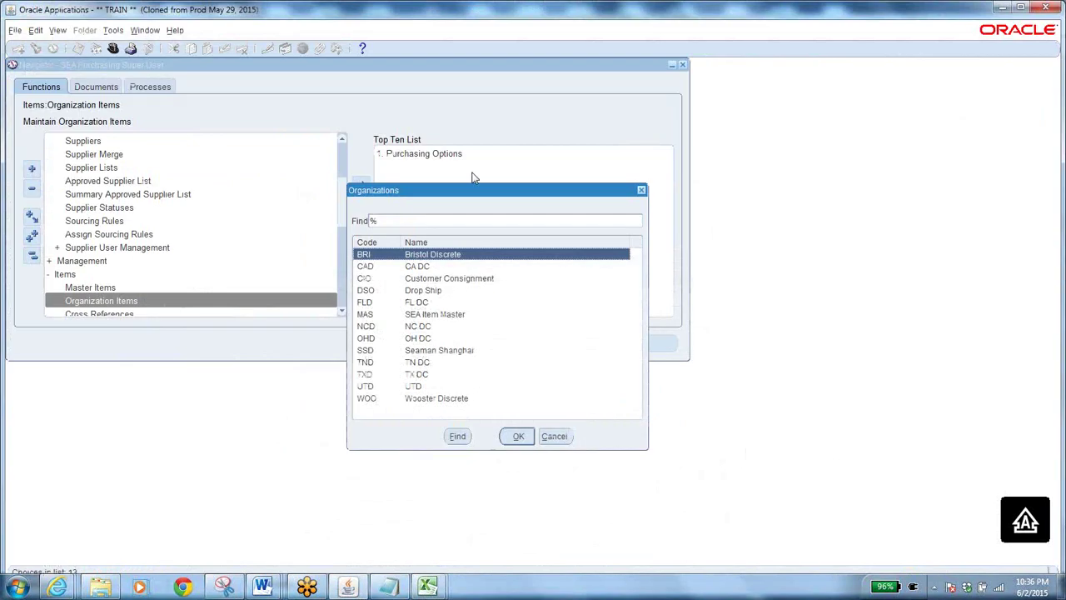
click(429, 326)
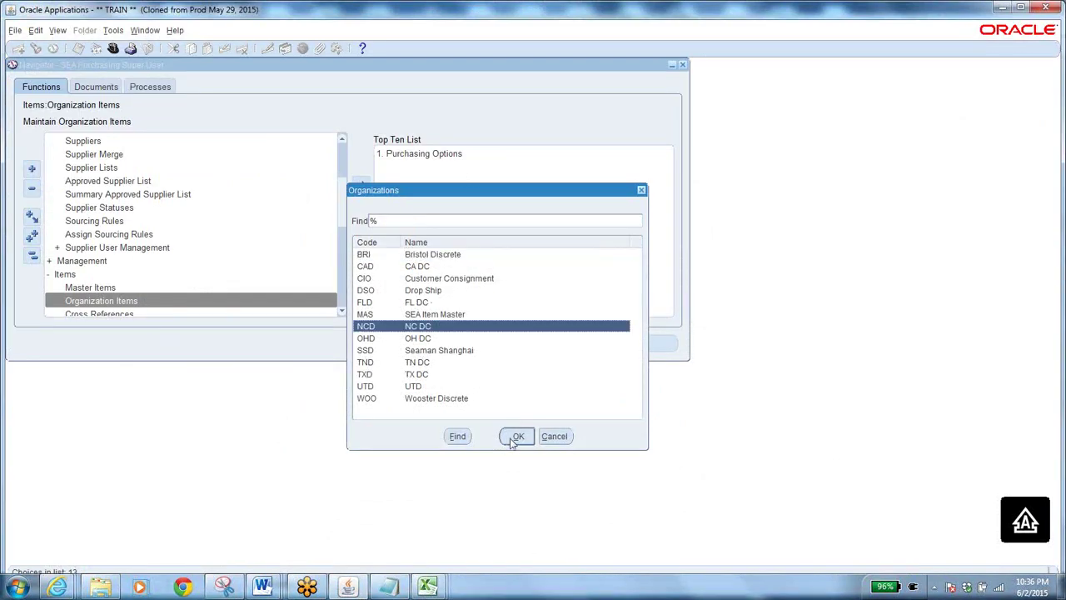
click(517, 436)
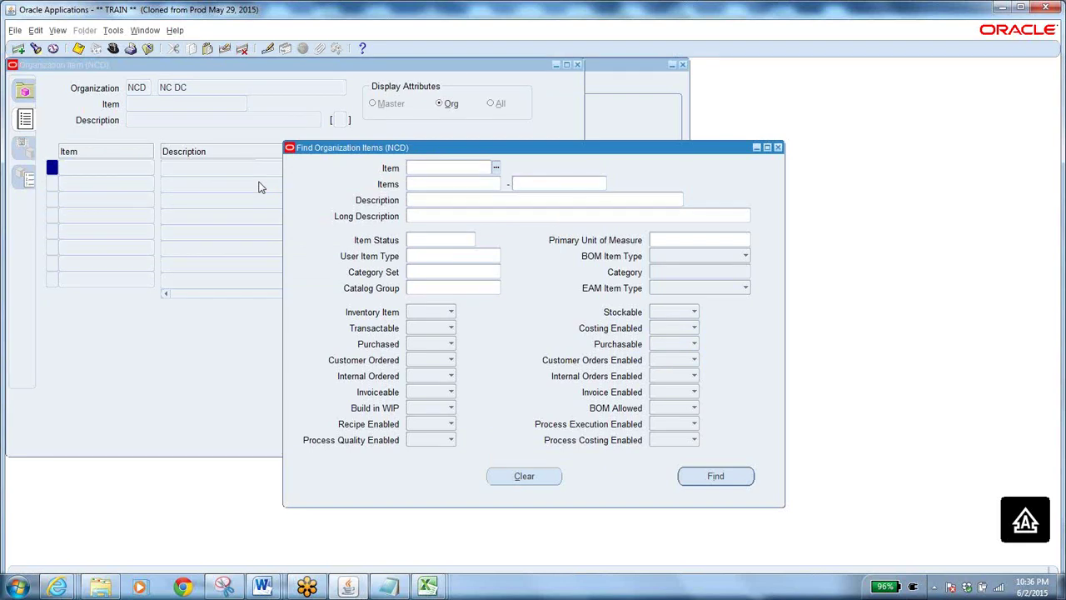
- Find organization item 101W and display its Purchasing attributes to examine the Use Approved Supplier setting
text(101W)
click(708, 477)
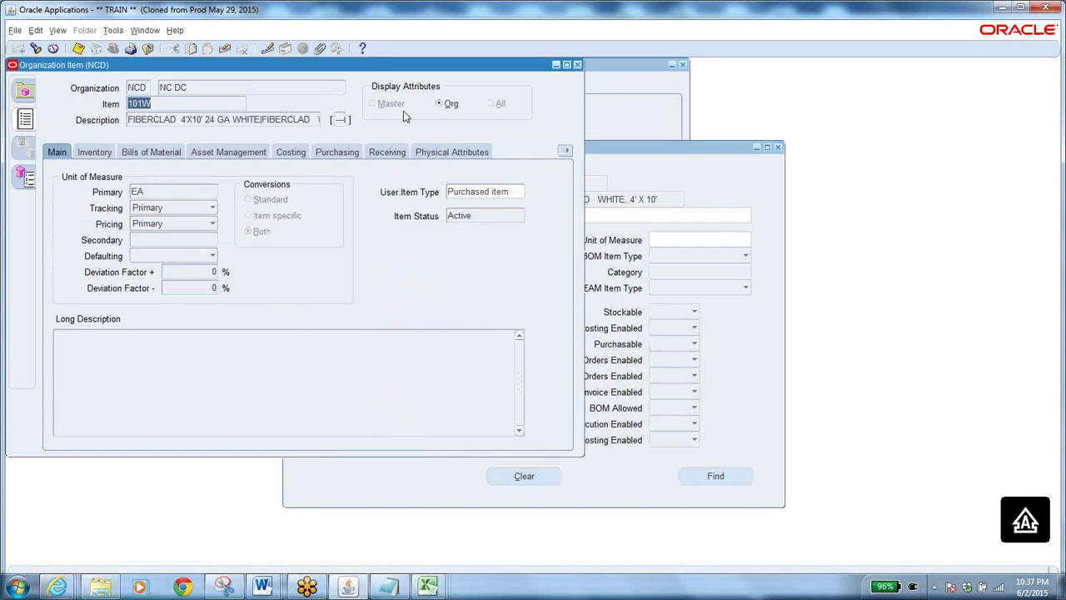
click(339, 153)
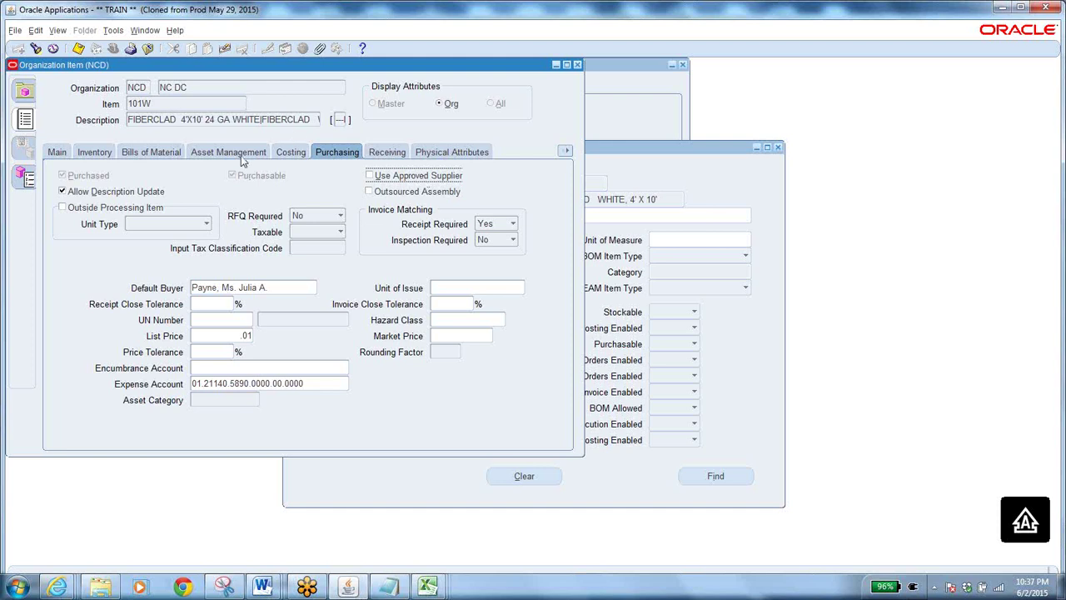
- Close the organization item, collapse the Navigator's function groups and open Approved Supplier List under Supply Base
click(148, 48)
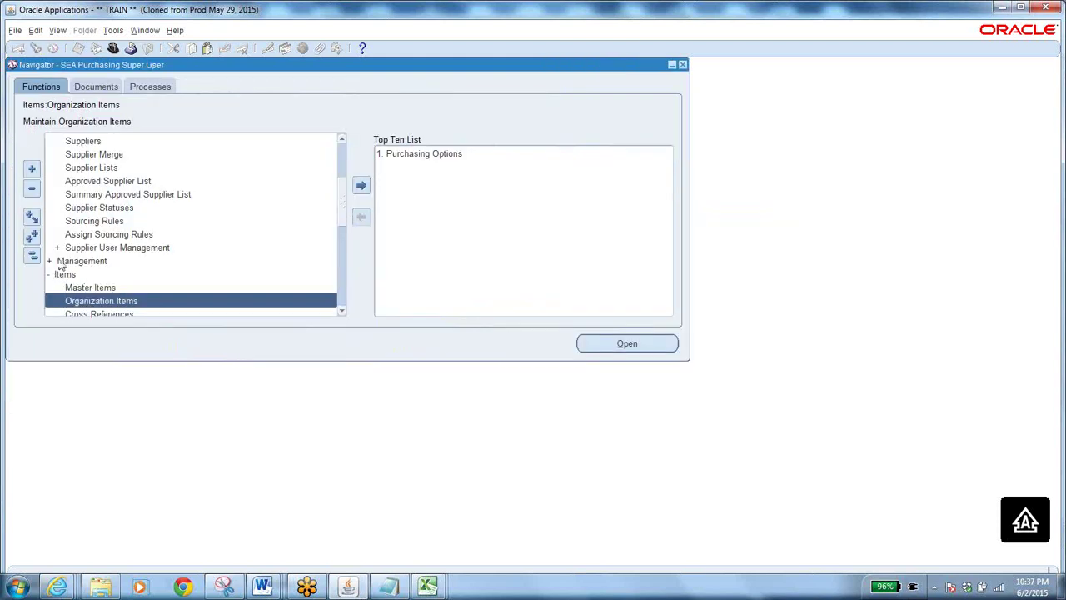
click(32, 258)
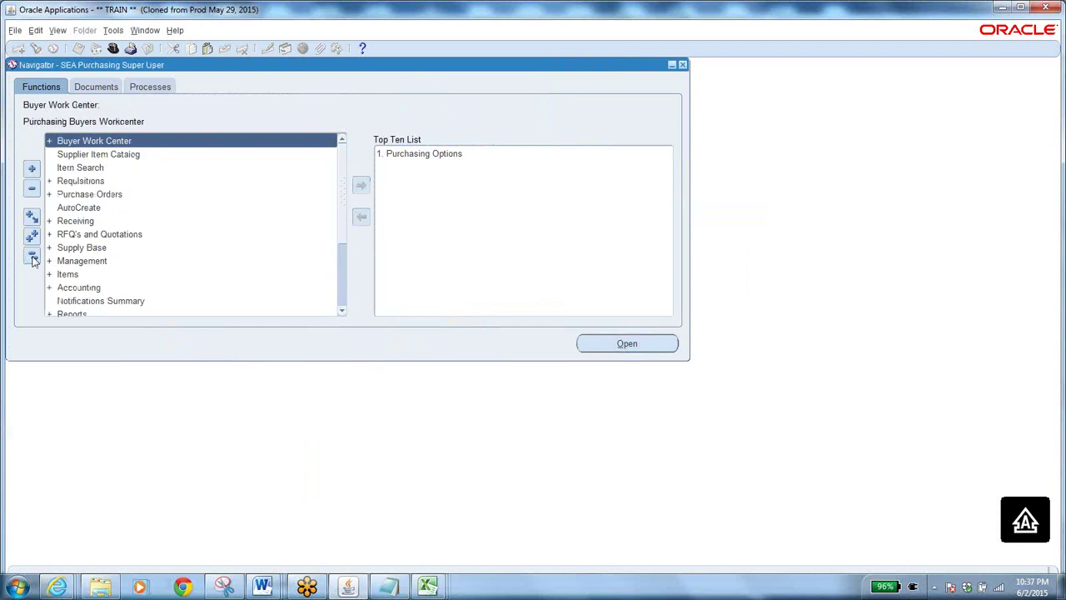
click(95, 248)
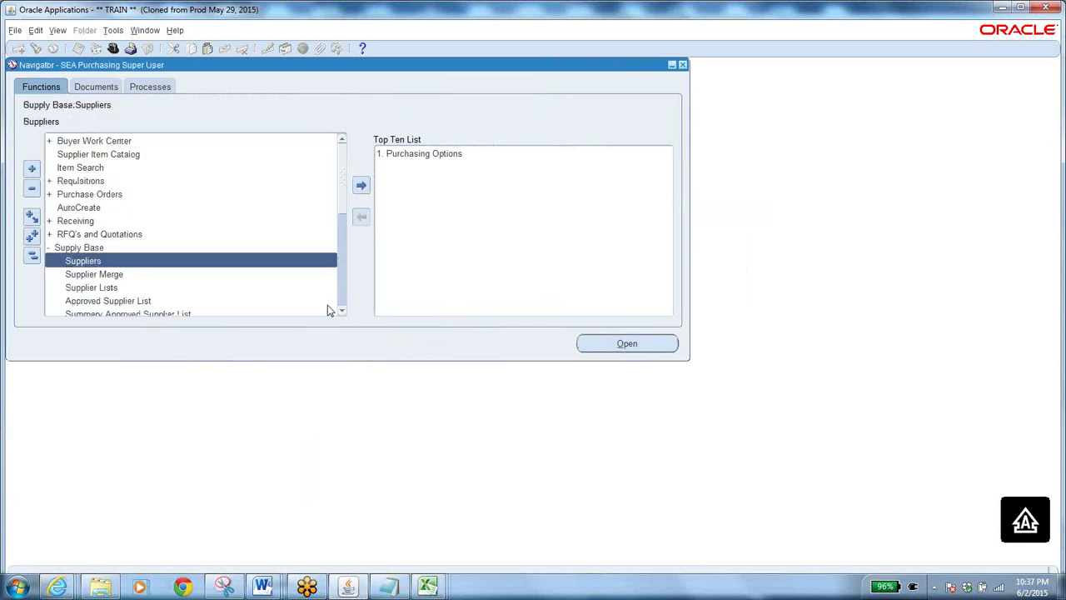
scroll(340, 310, down, 8)
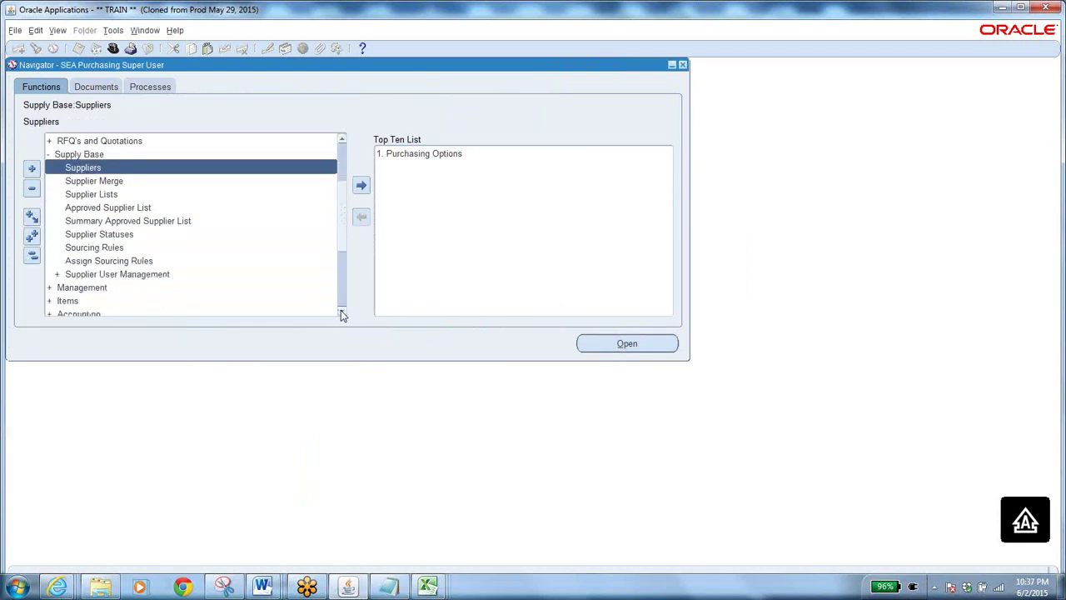
click(341, 310)
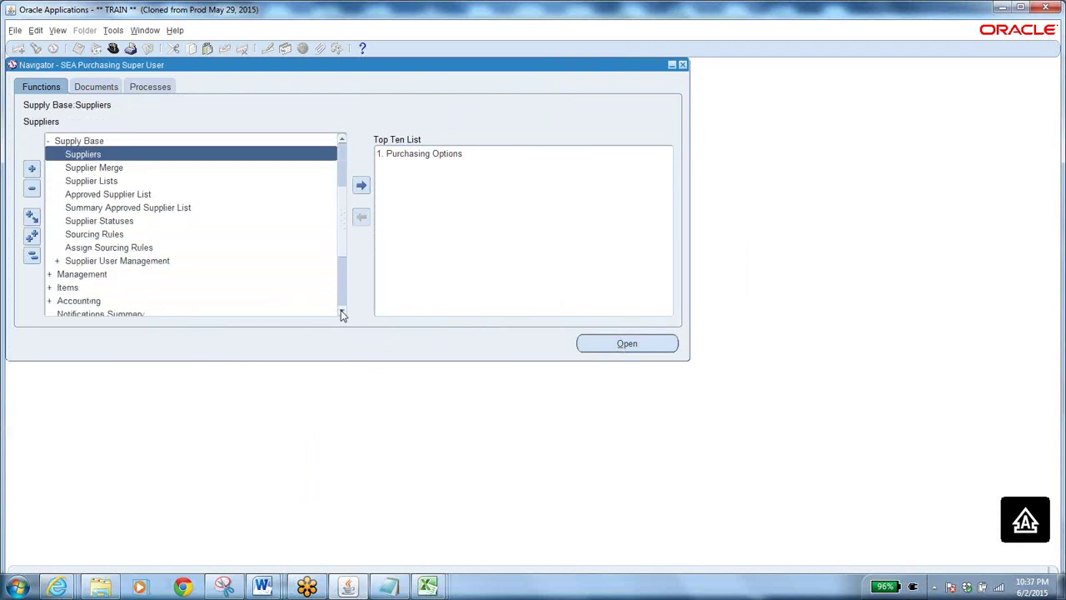
click(108, 196)
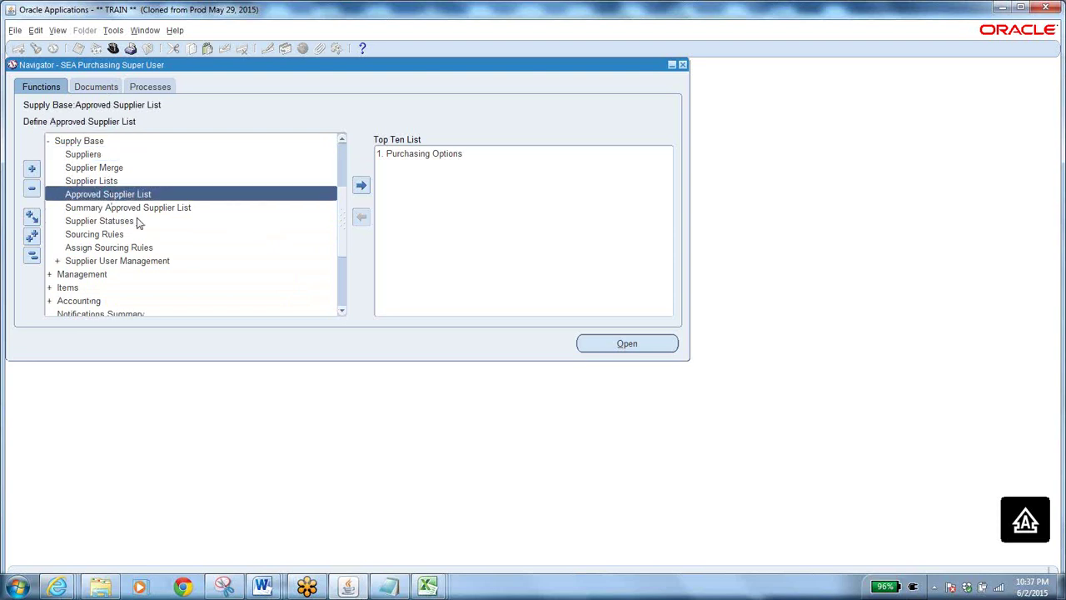
double_click(152, 197)
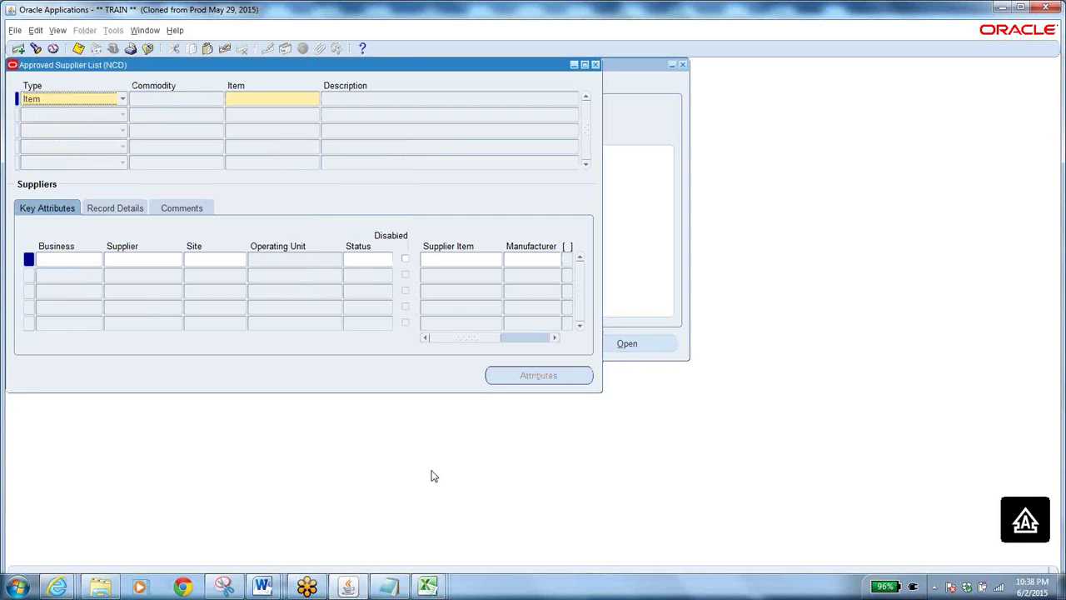
- Start an item search in the Approved Supplier List with the wildcard % to list all items
click(57, 31)
click(78, 92)
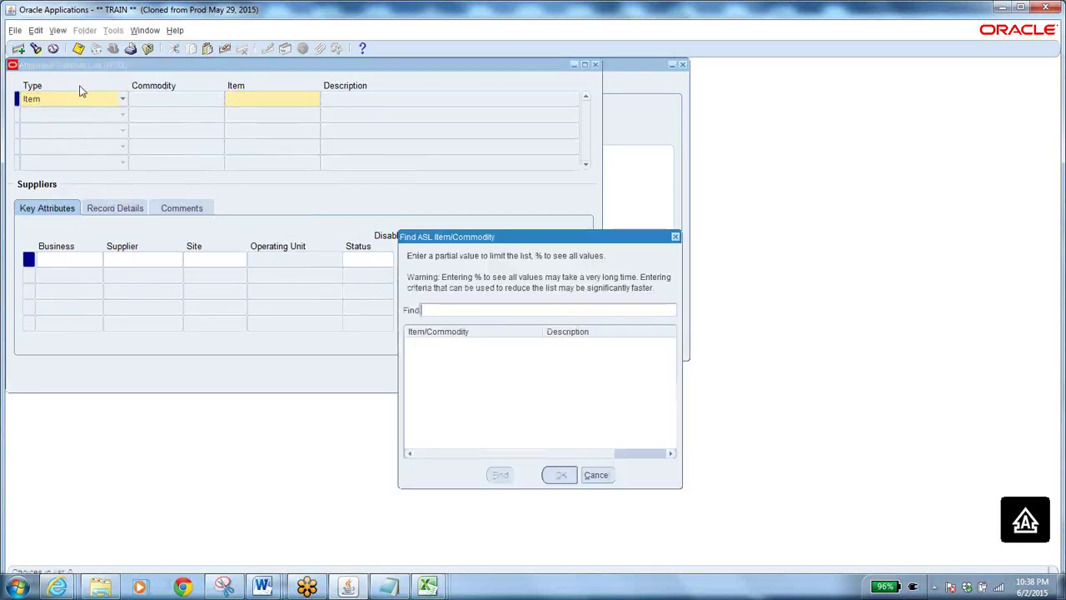
text(%)
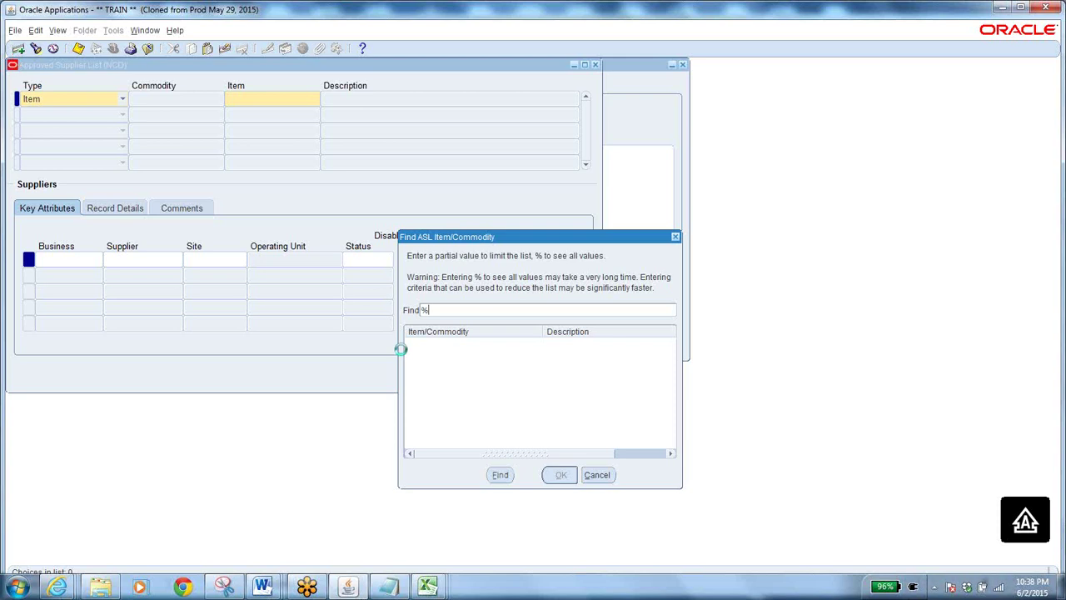
- Switch to the fnd_gfm_588901 workbook in Excel and copy item 3UNIVMTLPLTSFS from cell A17
click(389, 586)
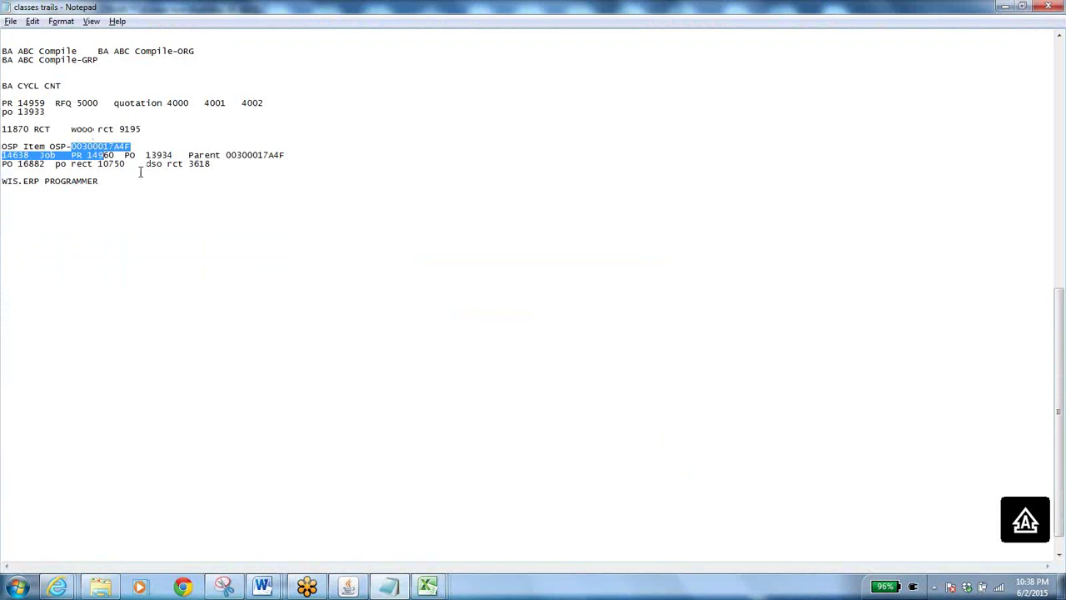
click(427, 588)
click(573, 530)
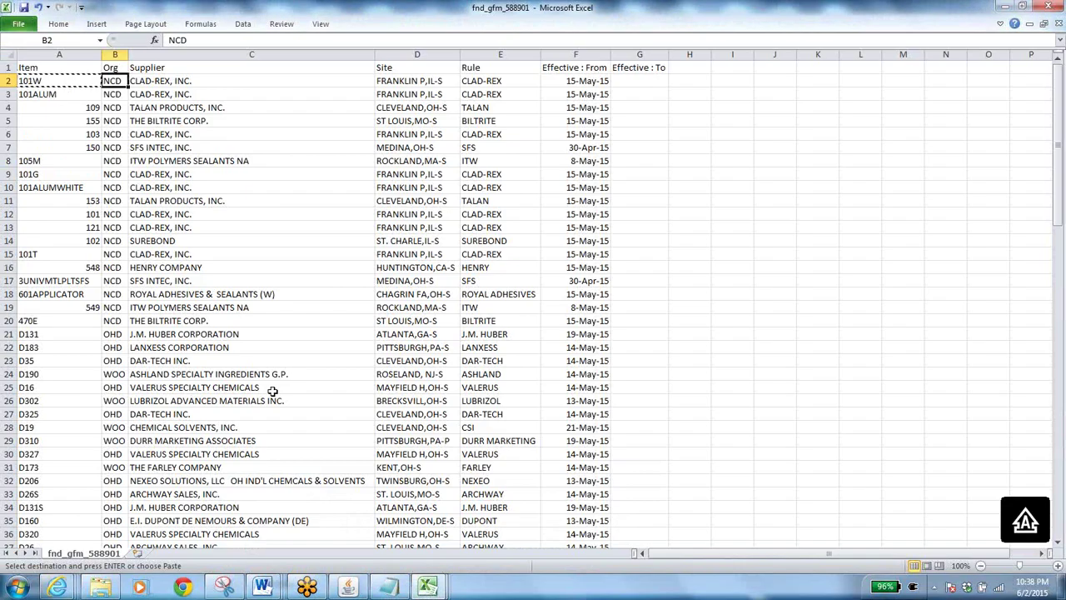
click(69, 281)
key(ctrl+c)
key(ctrl+v)
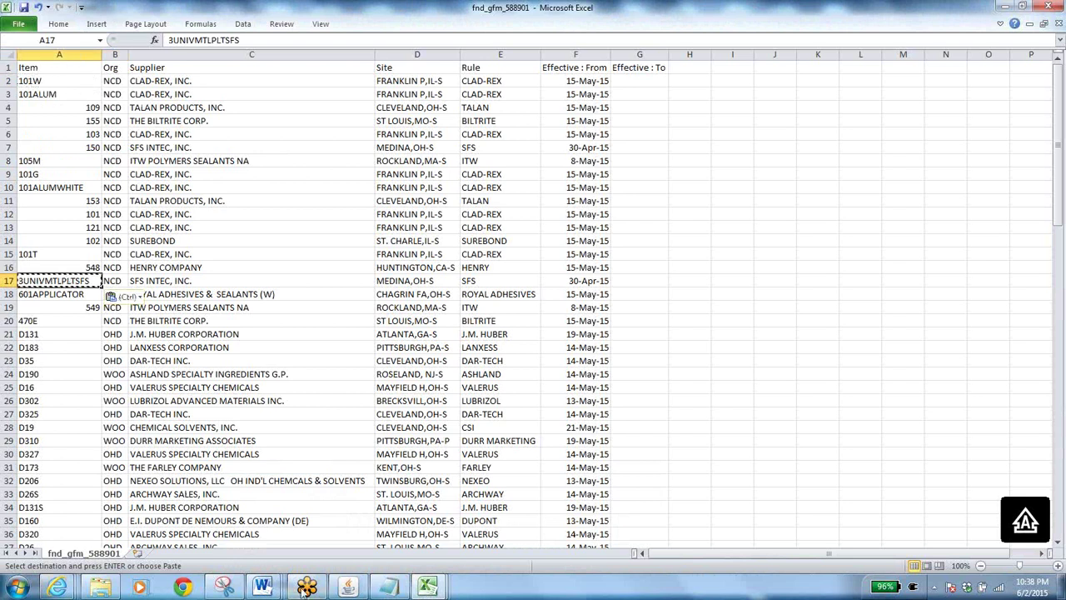
- Return to Oracle Applications and find the approved supplier list entry with the search value %3UNIVMTLPLTSFS
click(348, 588)
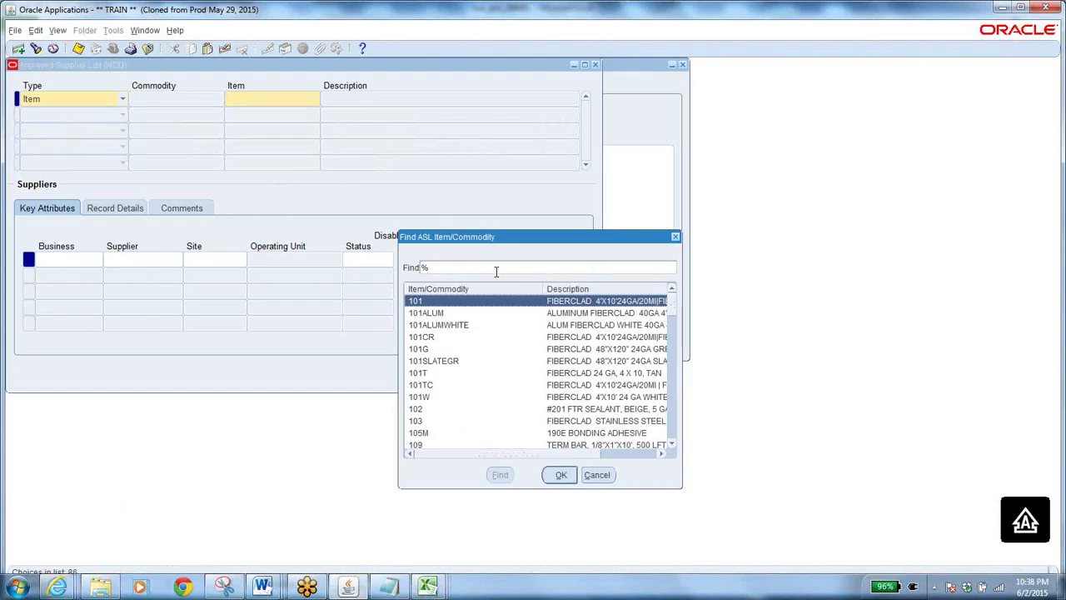
key(ctrl+v)
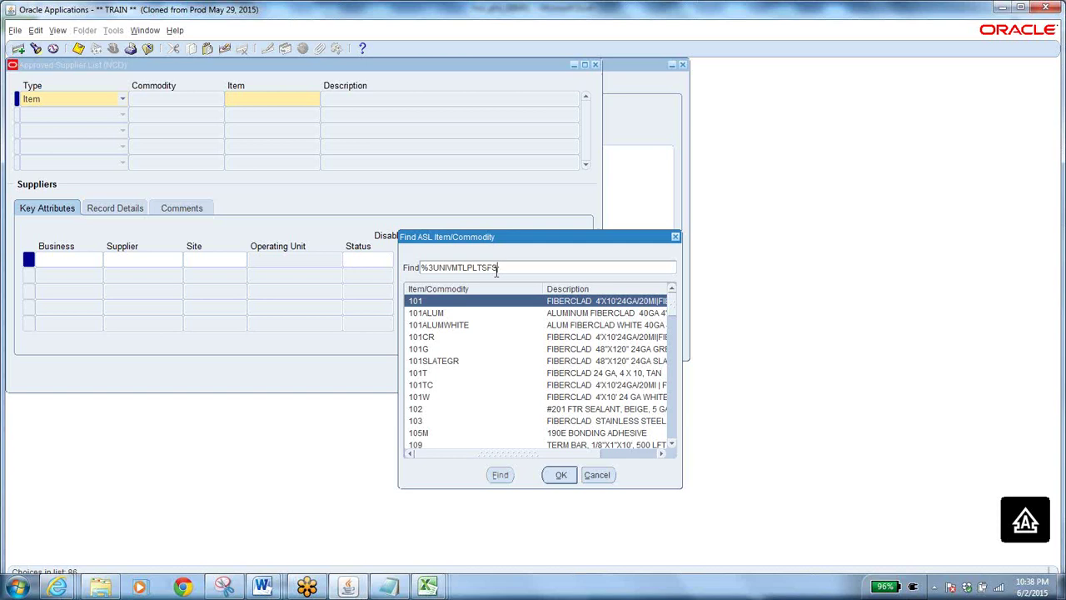
click(502, 476)
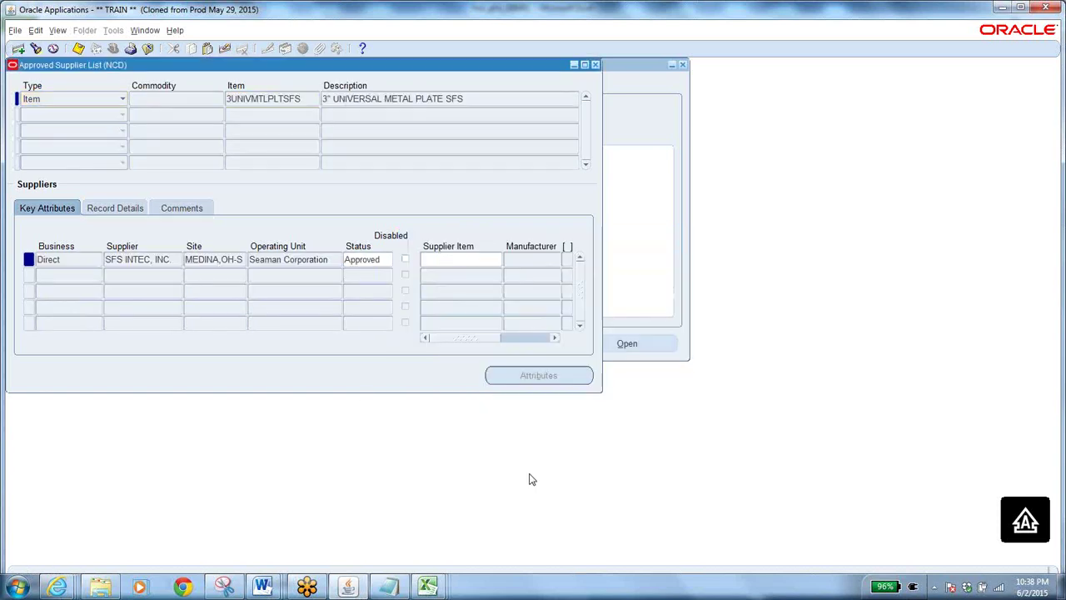
- Examine the item, its supplier and the supplier's approval status in the Approved Supplier List entry
double_click(300, 97)
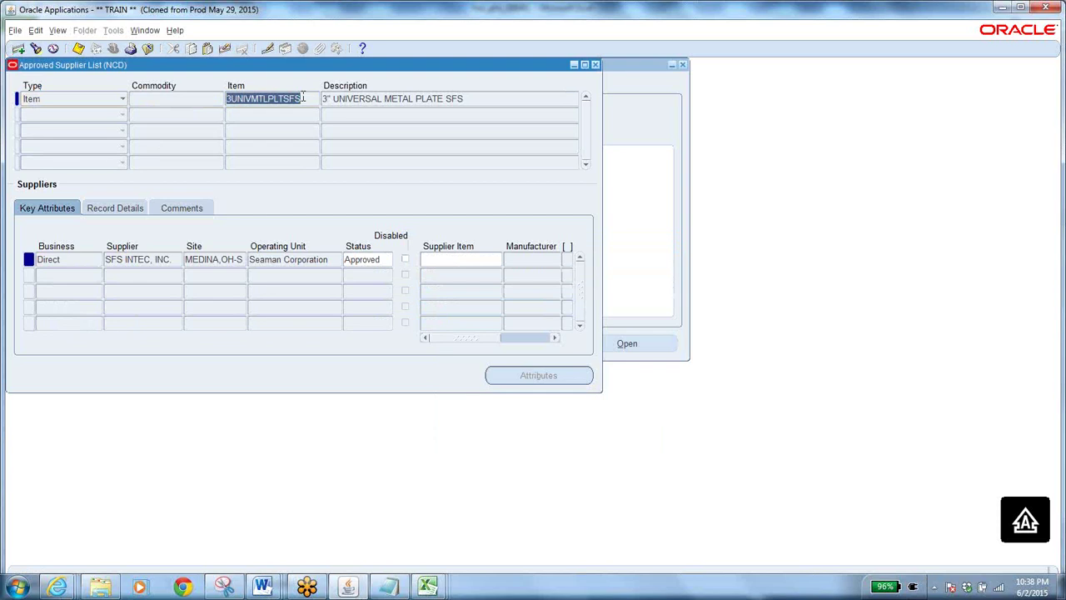
click(148, 252)
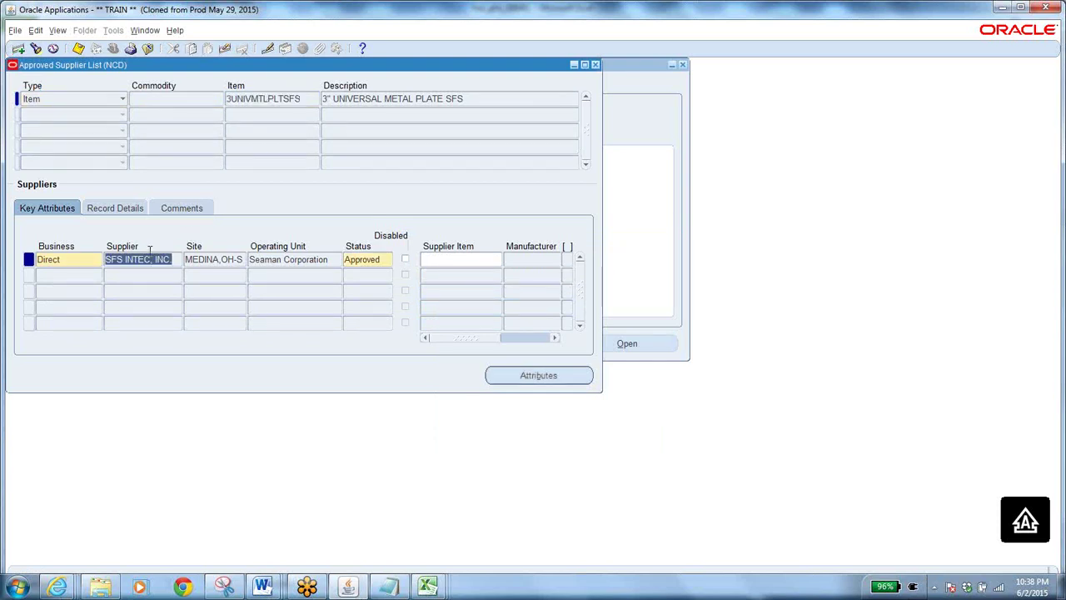
double_click(261, 100)
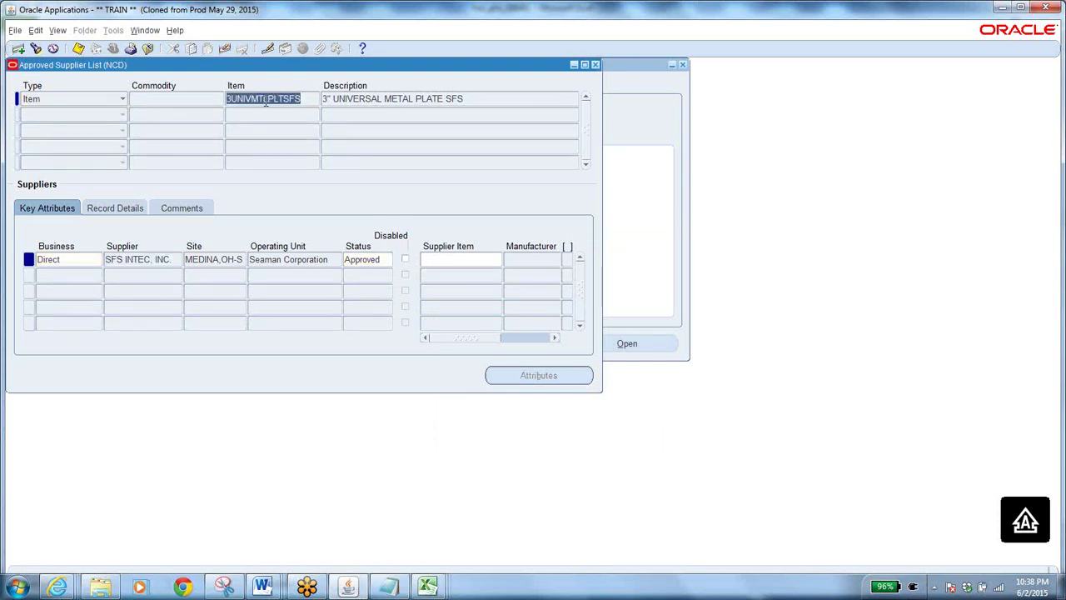
click(159, 260)
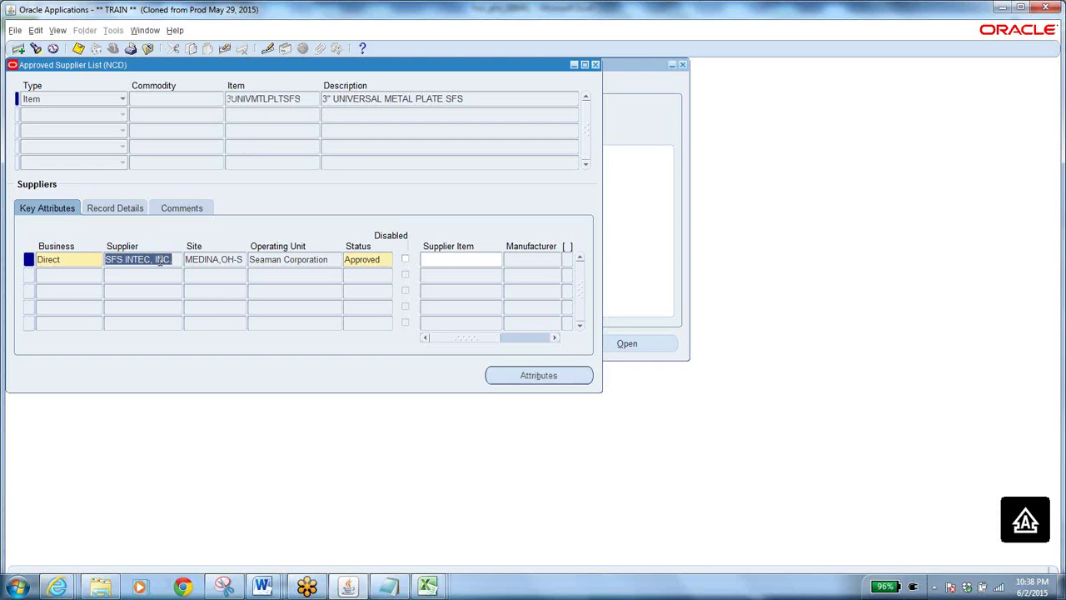
click(387, 261)
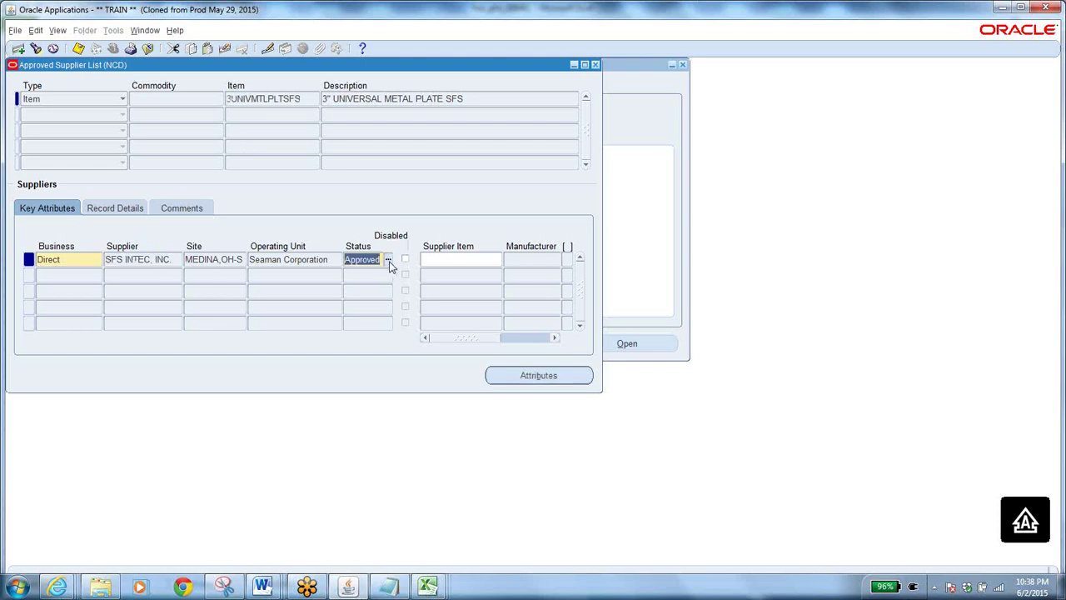
- View the available approval statuses for the supplier SFS INTEC, INC. and leave the list without choosing one
click(387, 260)
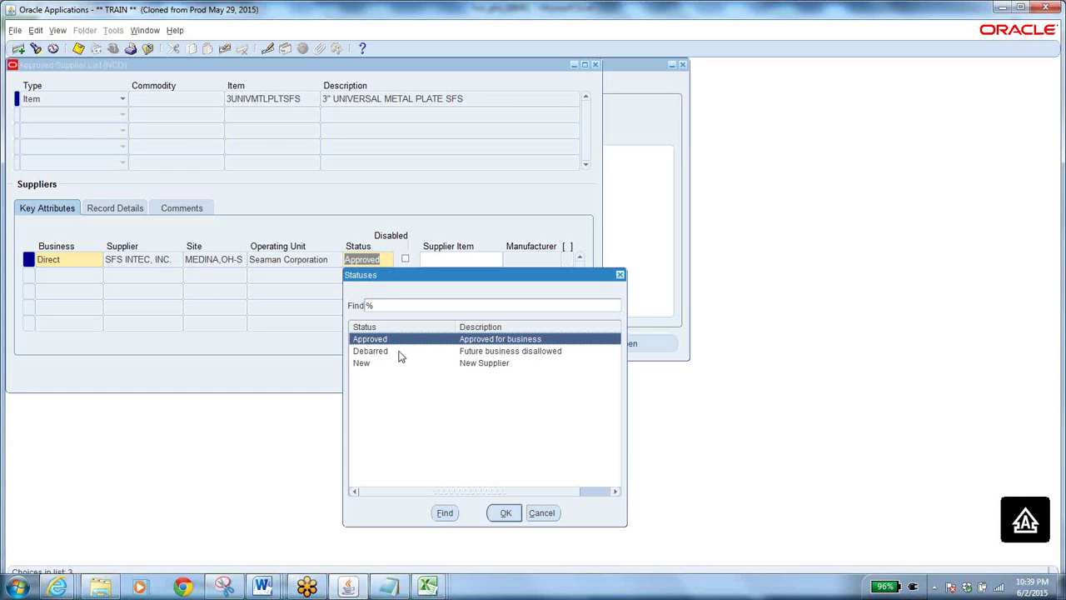
click(541, 513)
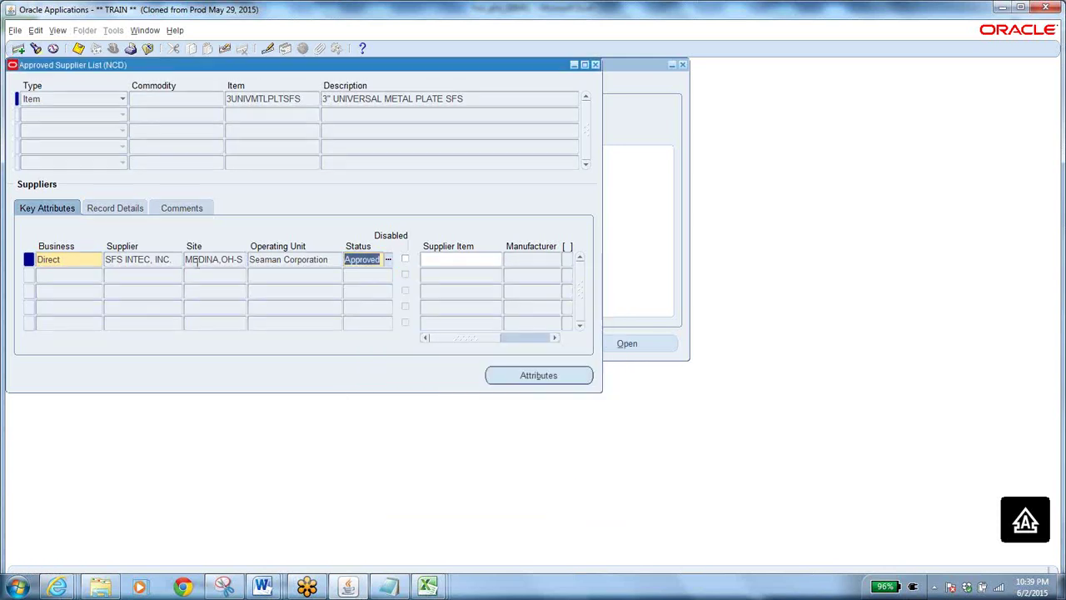
click(169, 259)
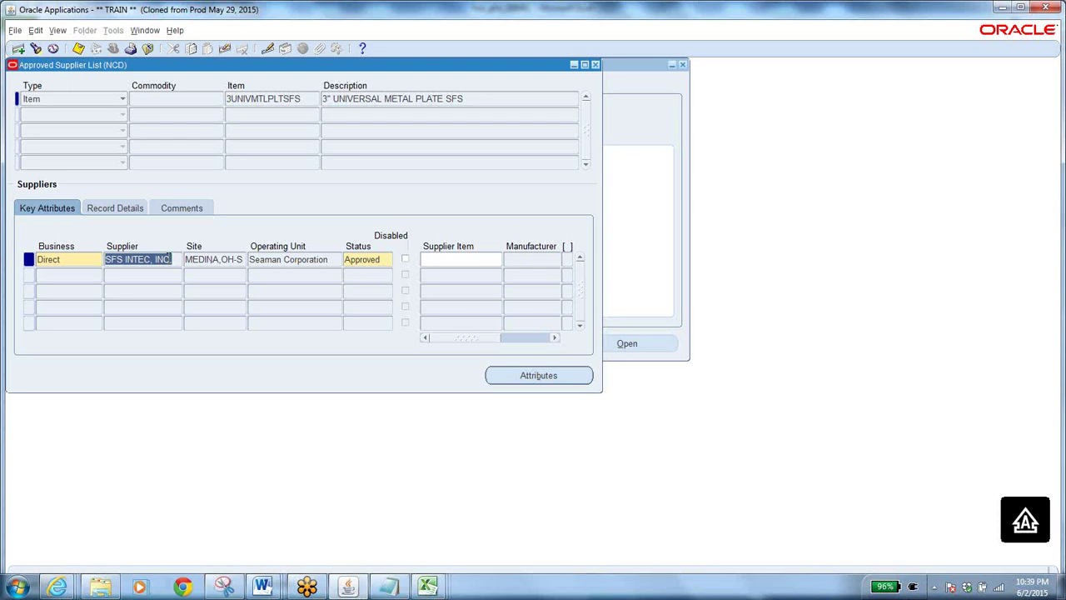
- Examine the supplier-item attributes of SFS INTEC, INC., including the source document types and the inventory settings, and close them
click(524, 378)
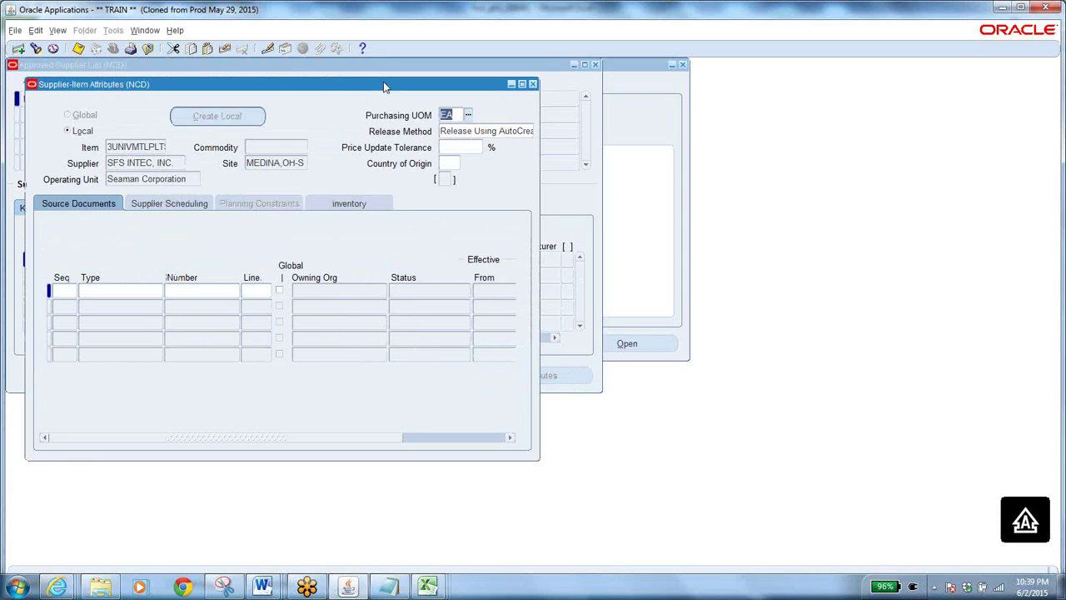
drag(384, 87, 647, 152)
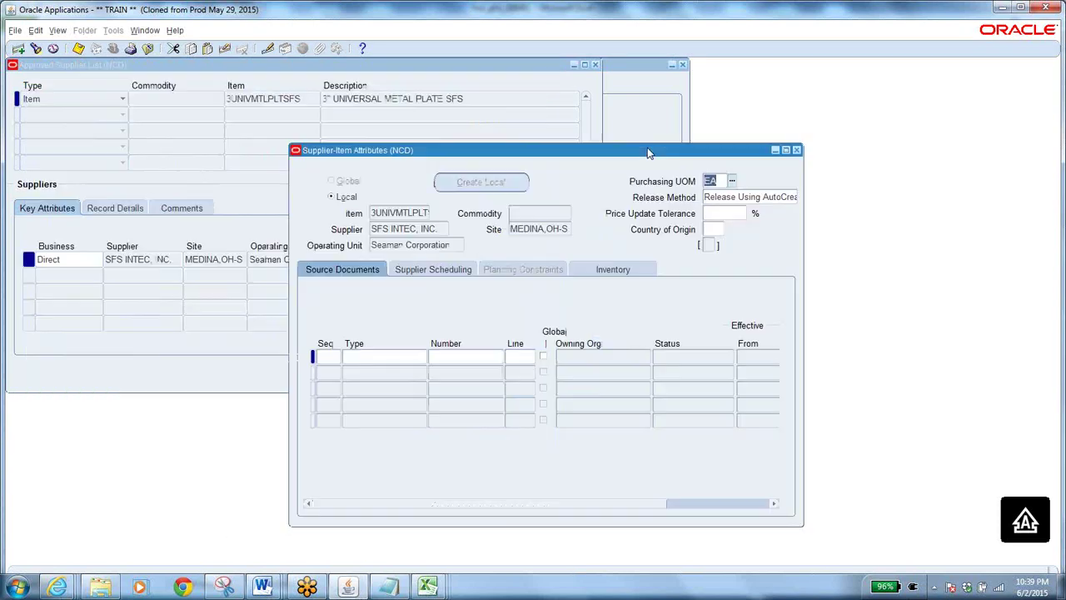
click(396, 355)
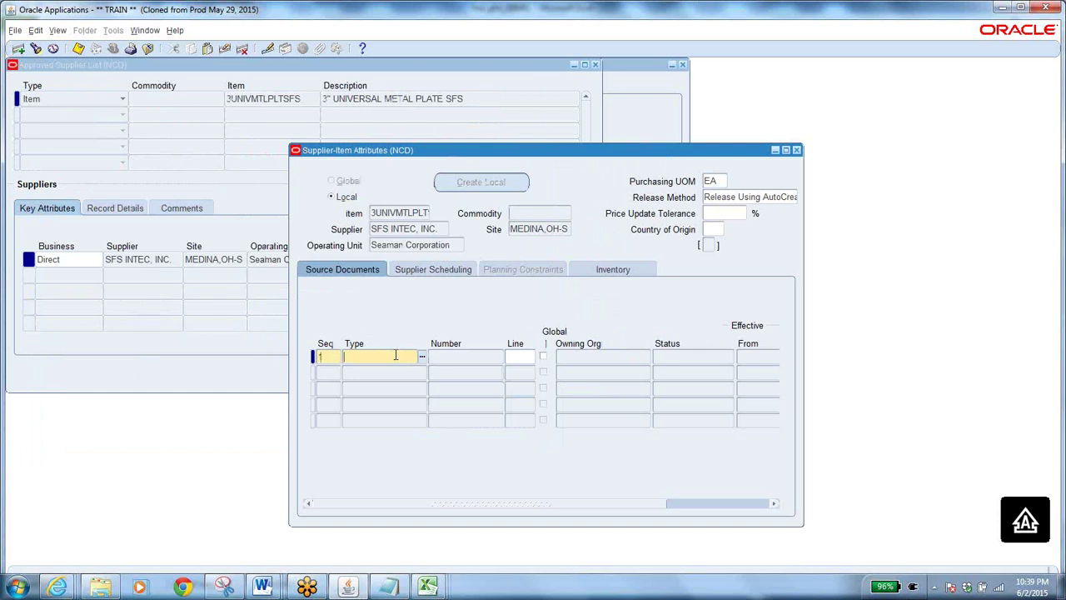
click(423, 356)
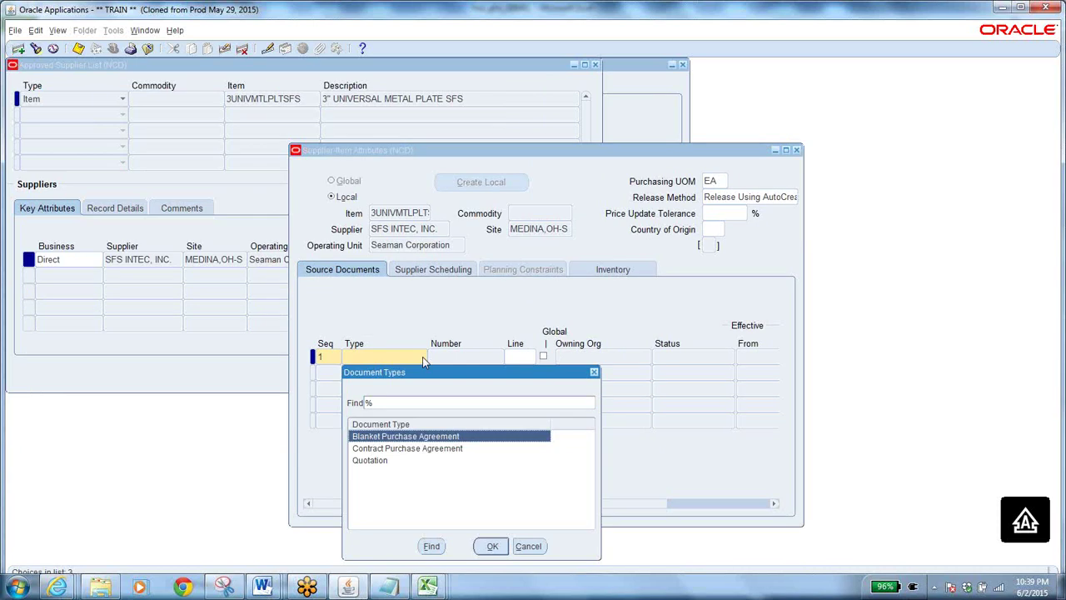
click(535, 546)
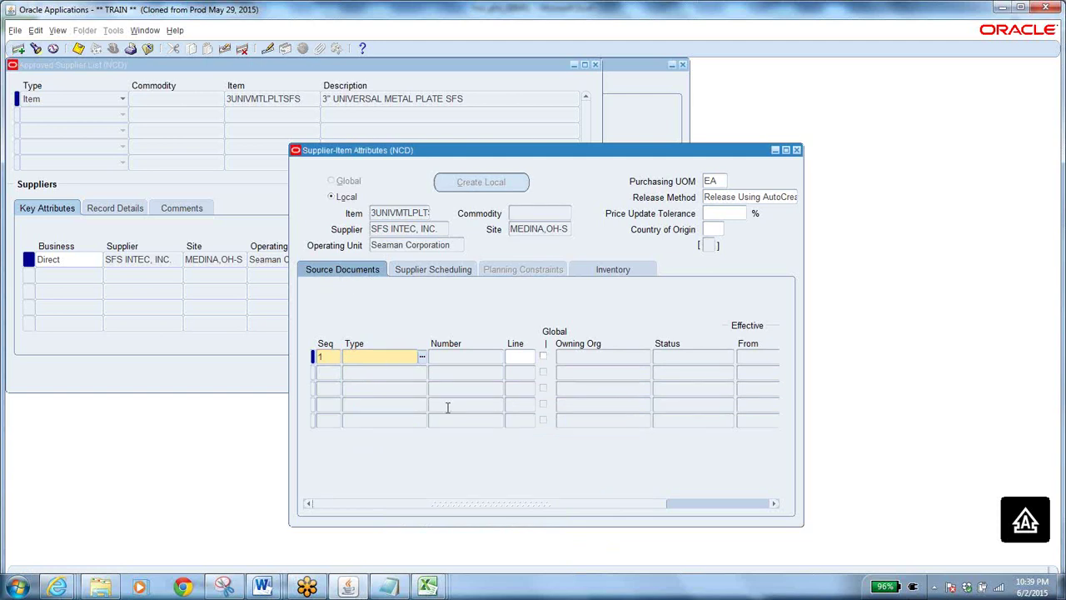
click(617, 272)
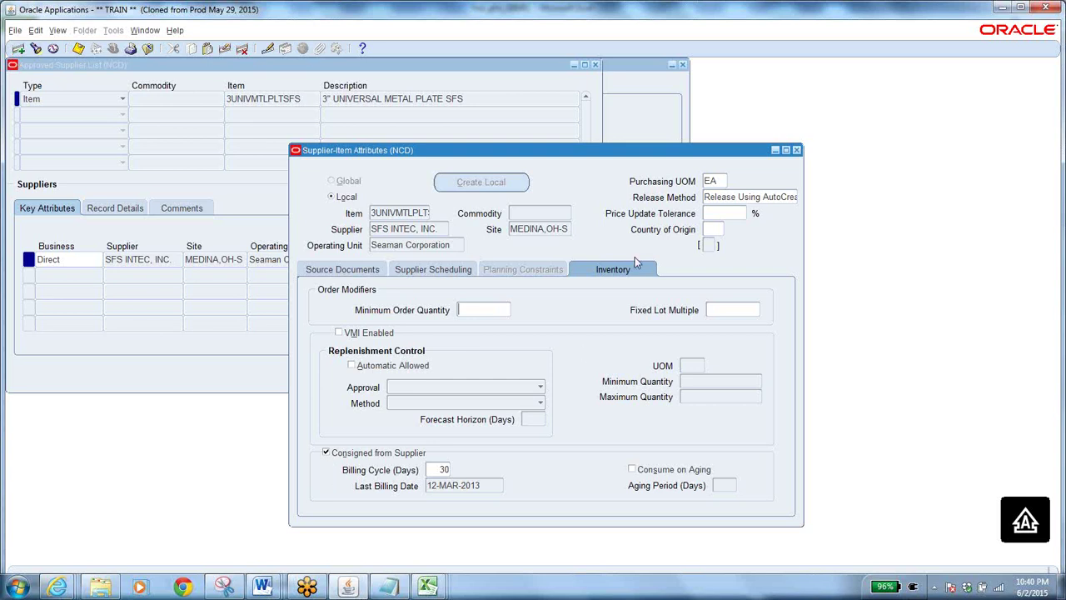
click(797, 151)
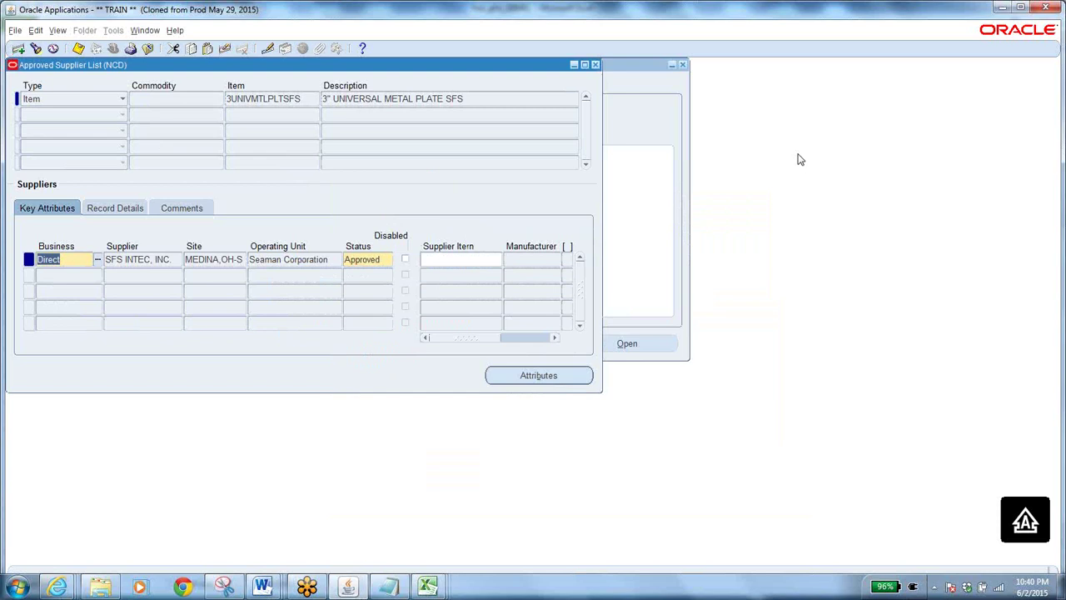
- Leave the Approved Supplier List and open the Sourcing Rules function under Supply Base
click(383, 259)
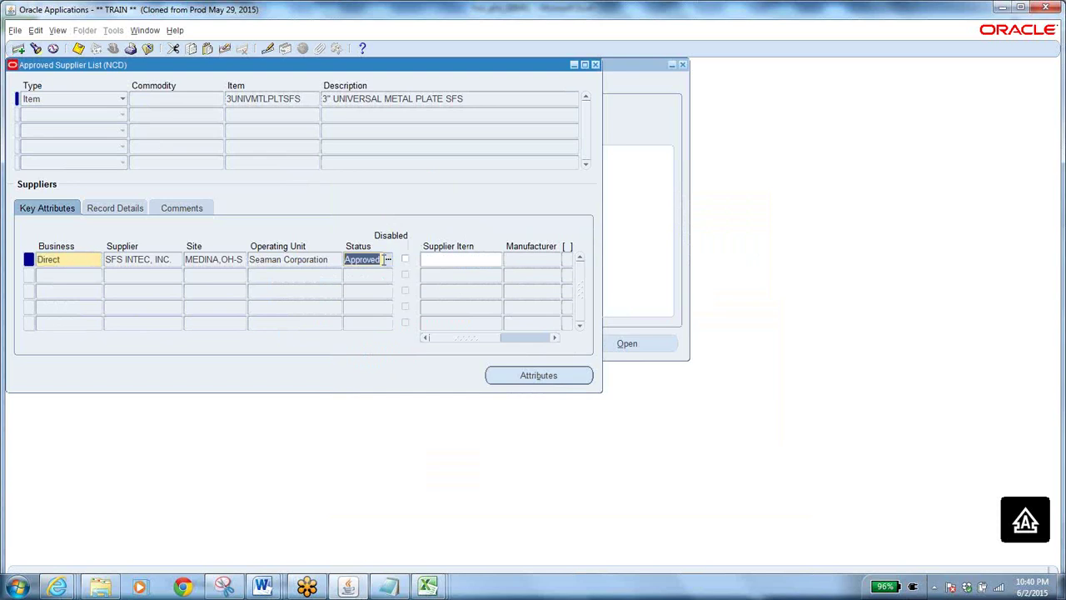
click(149, 50)
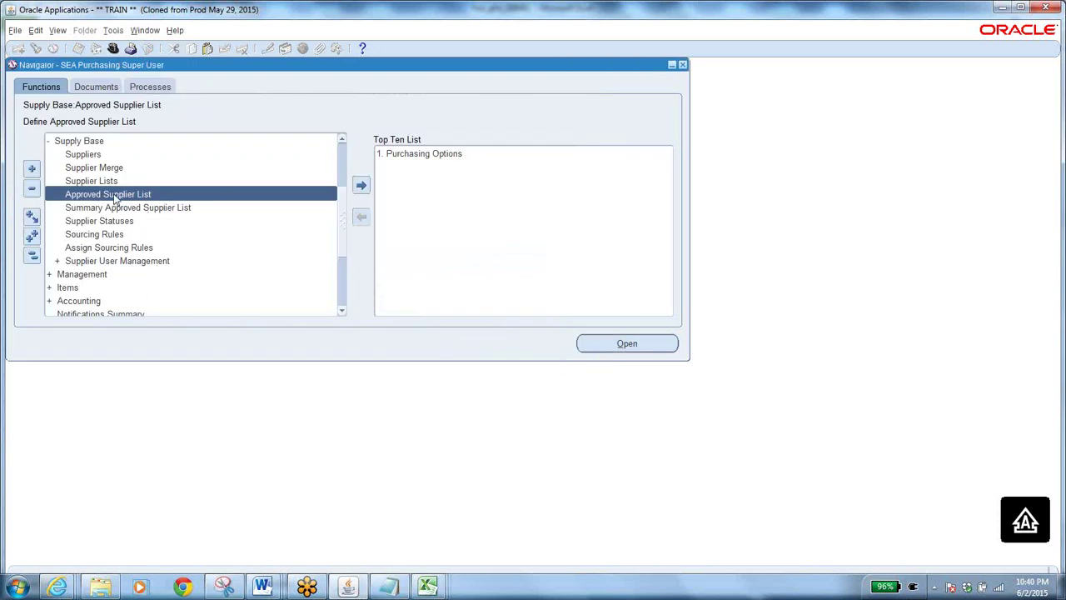
click(115, 197)
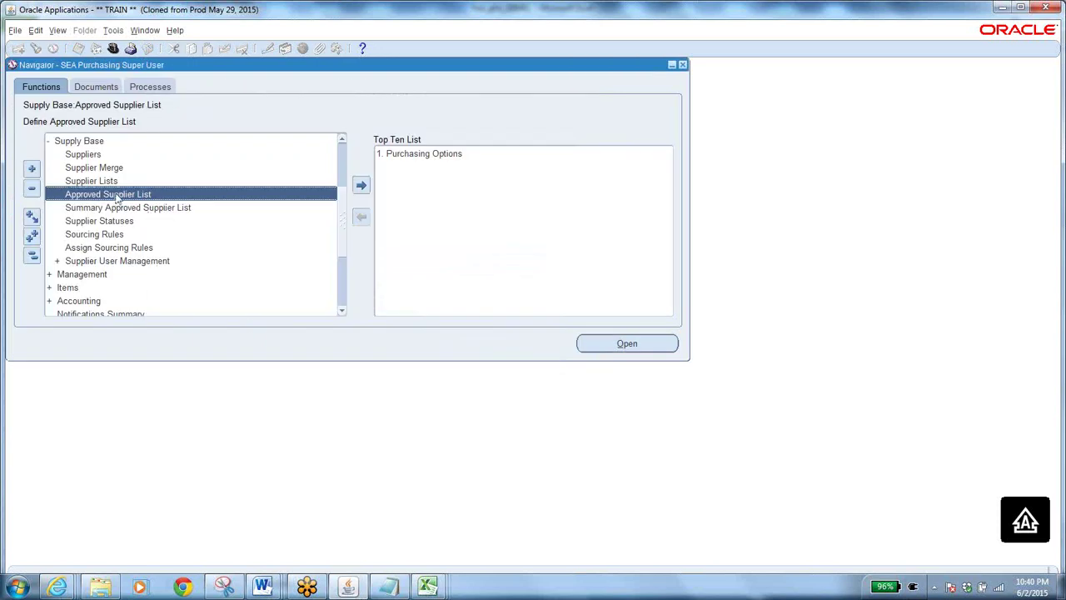
click(117, 237)
double_click(115, 237)
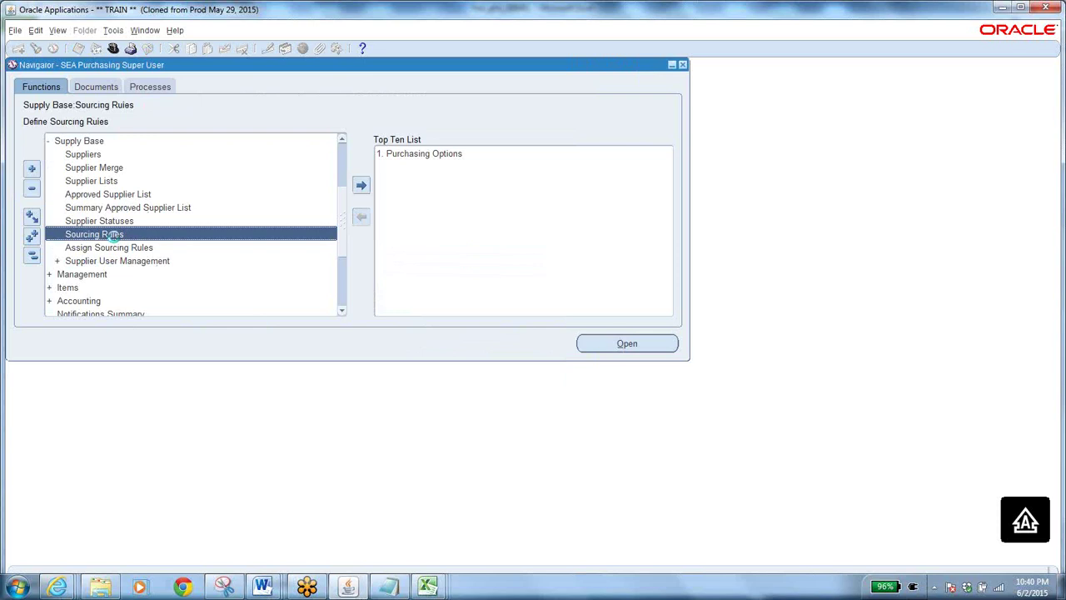
- Switch to the fnd_gfm_588901 workbook in Excel and copy the rule name CLAD-REX from cell E2
mouse_move(429, 590)
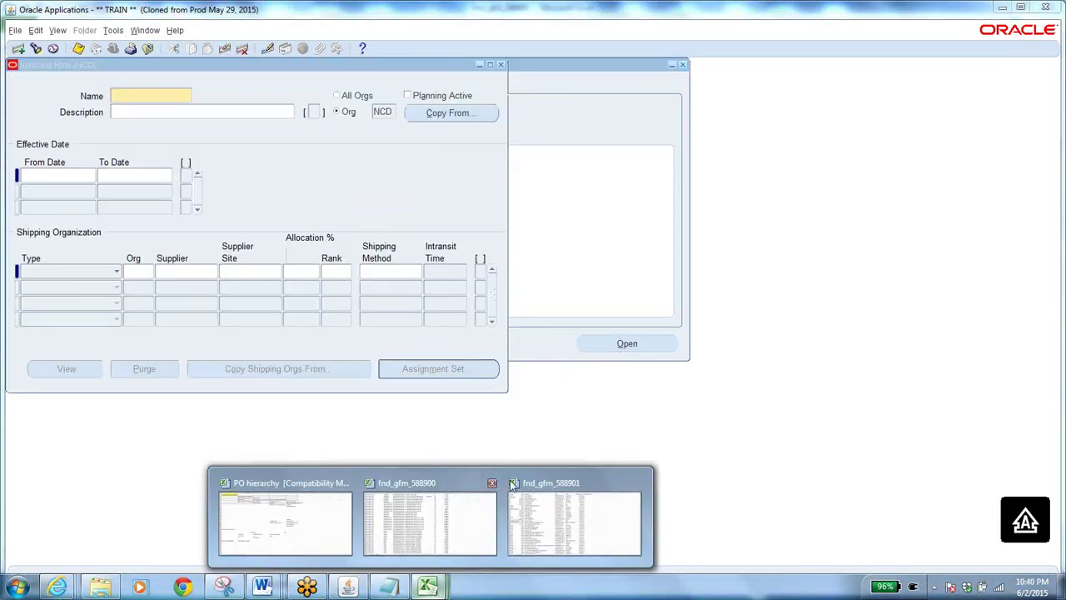
click(512, 486)
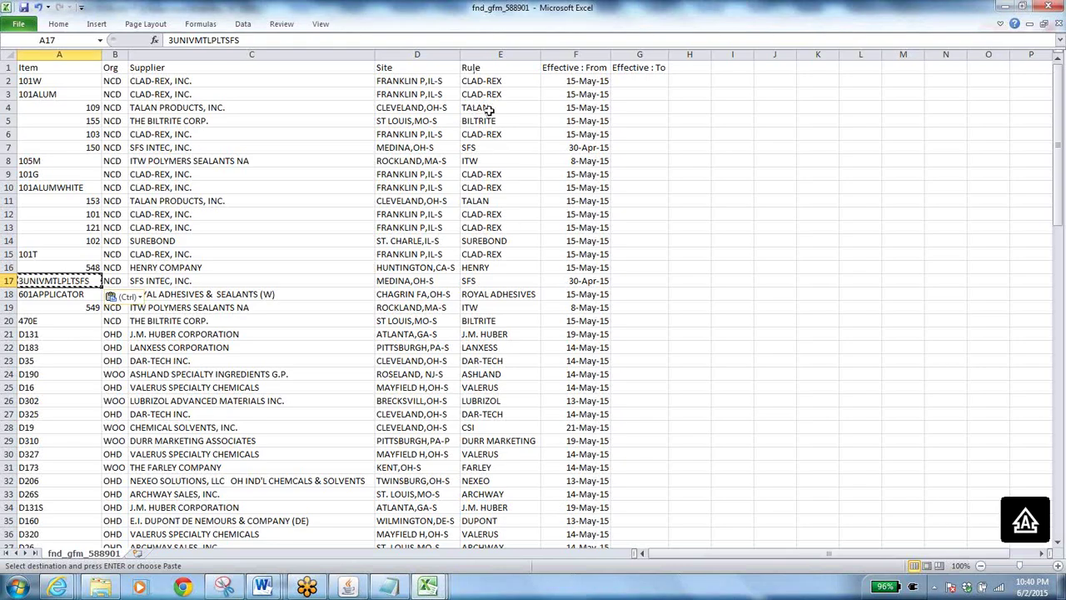
click(500, 82)
key(ctrl+c)
- Return to Oracle Applications and query the sourcing rule named CLAD-REX
key(alt+Tab)
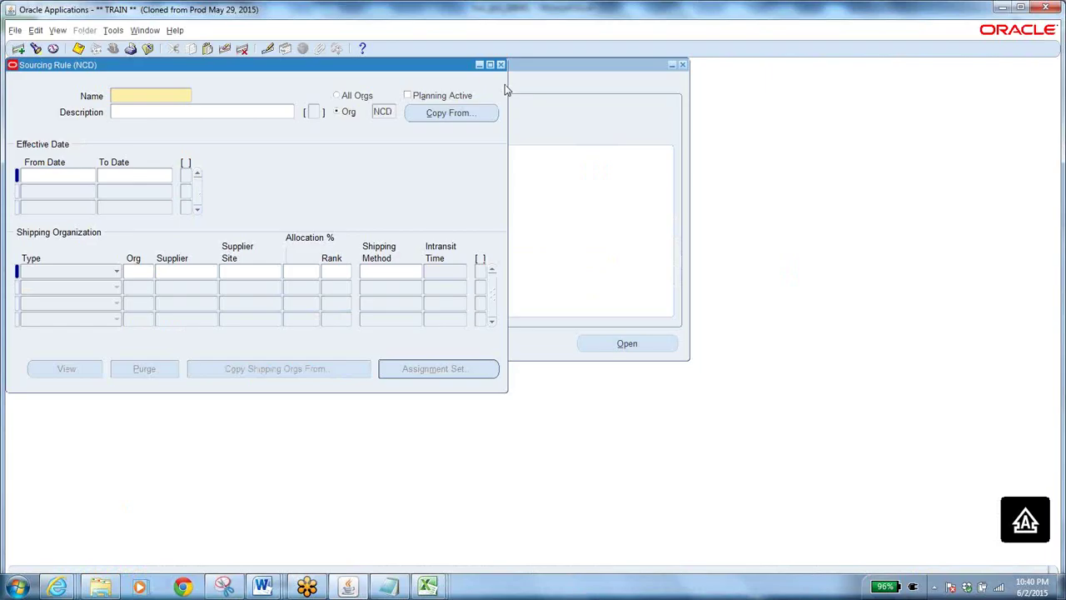
key(F11)
key(ctrl+v)
key(ctrl+F11)
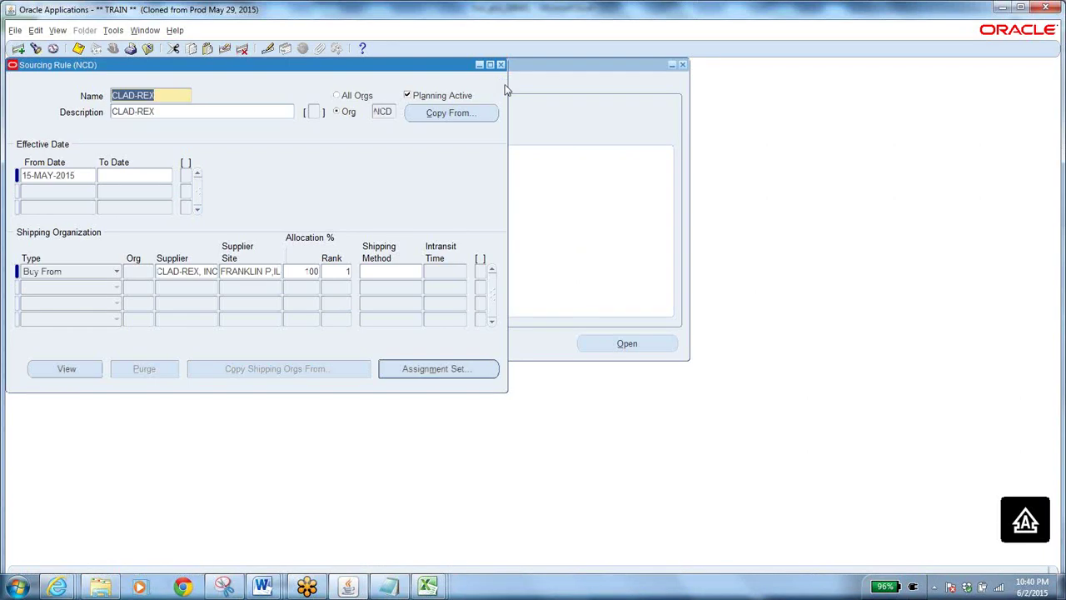
- Examine the CLAD-REX rule's description, effective date, shipping organization types, supplier, allocation percentage and rank
click(165, 113)
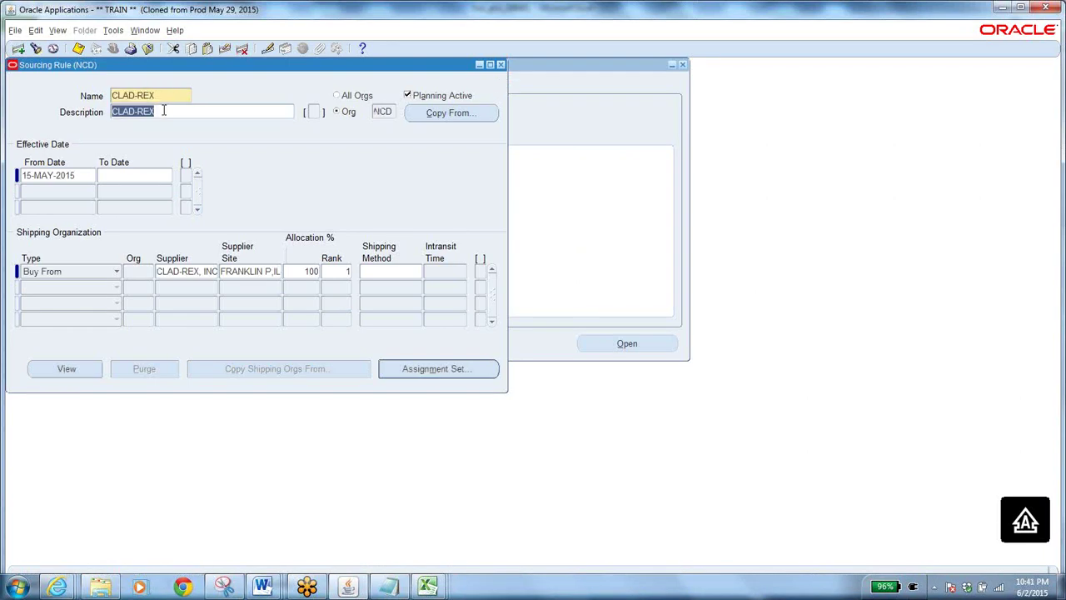
click(85, 179)
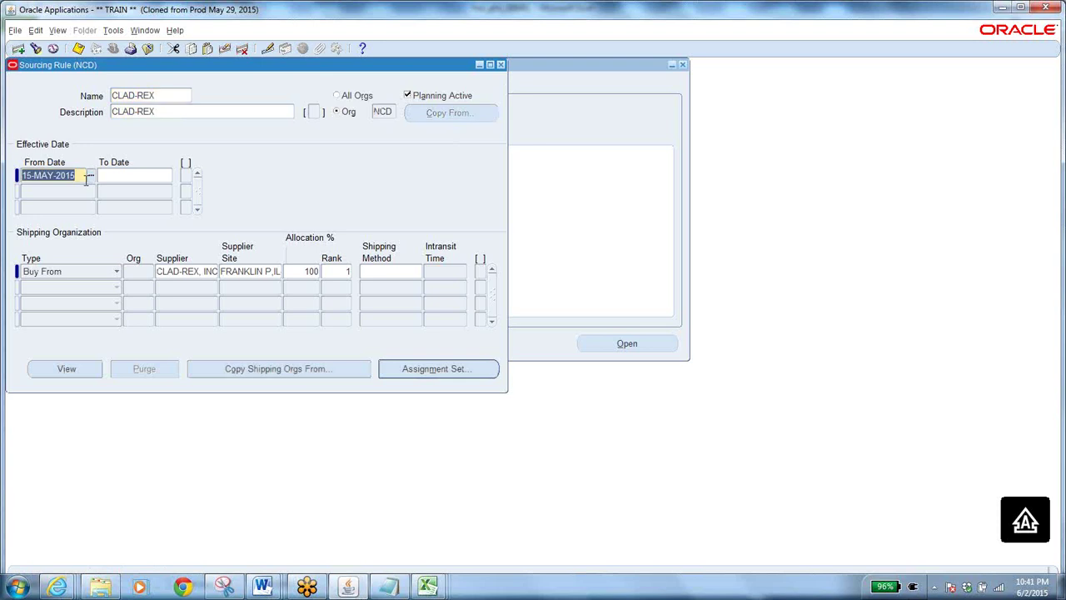
click(103, 276)
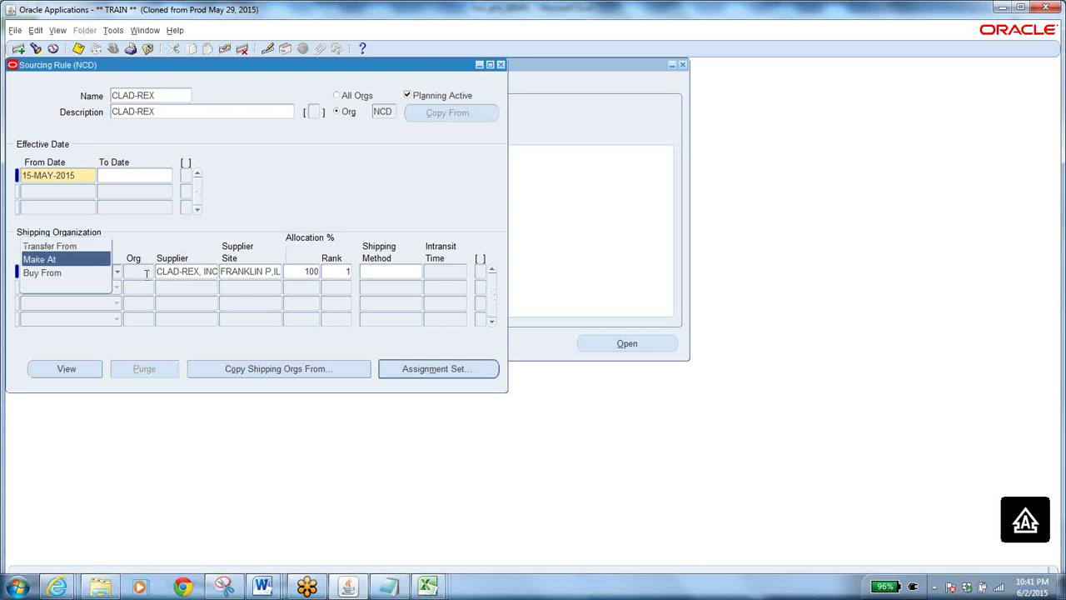
click(70, 272)
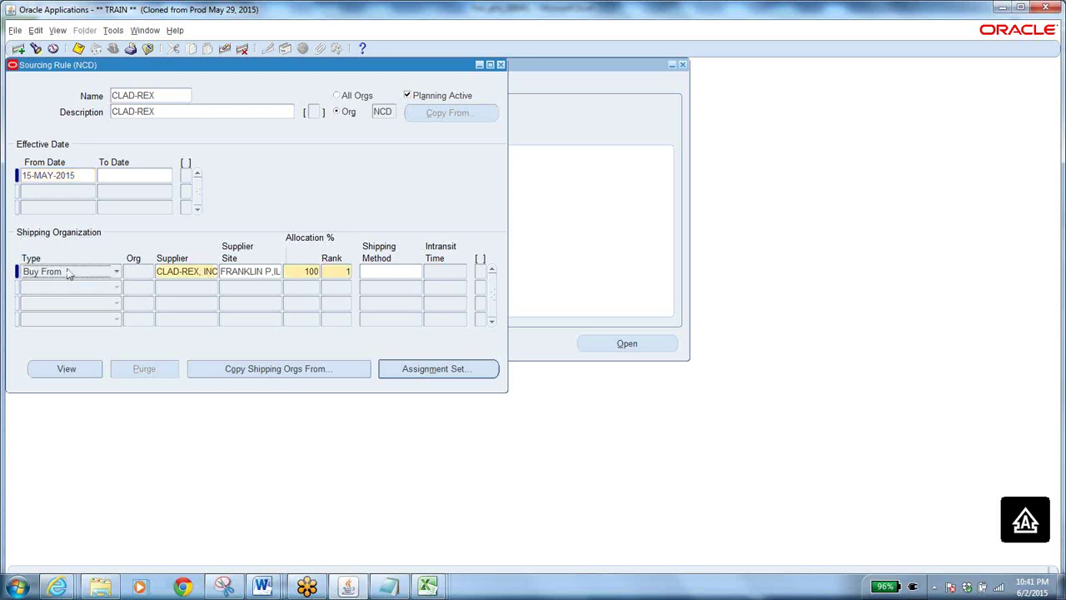
click(205, 269)
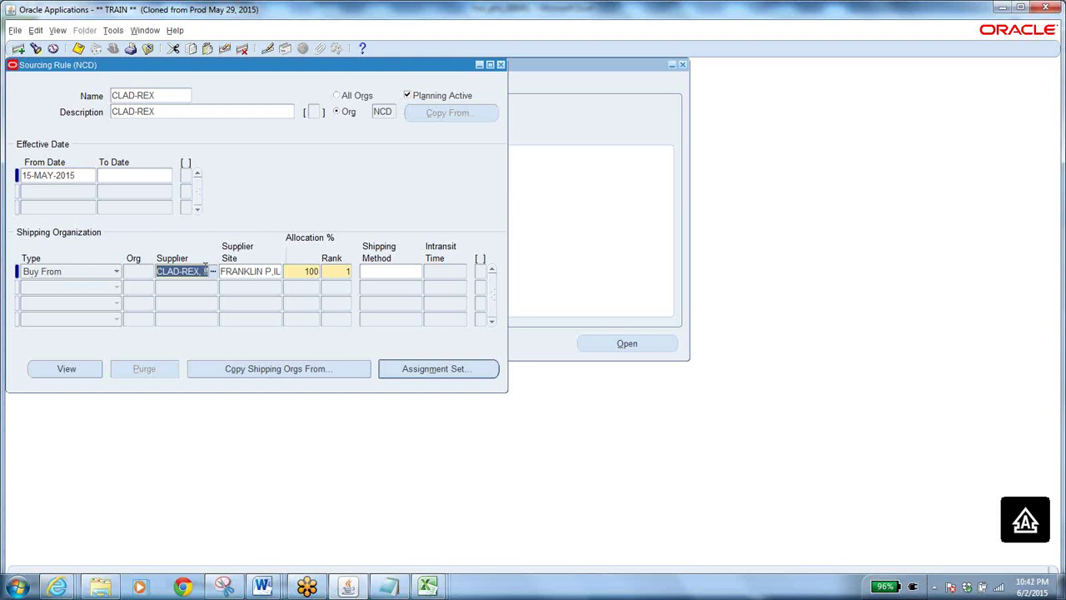
click(311, 271)
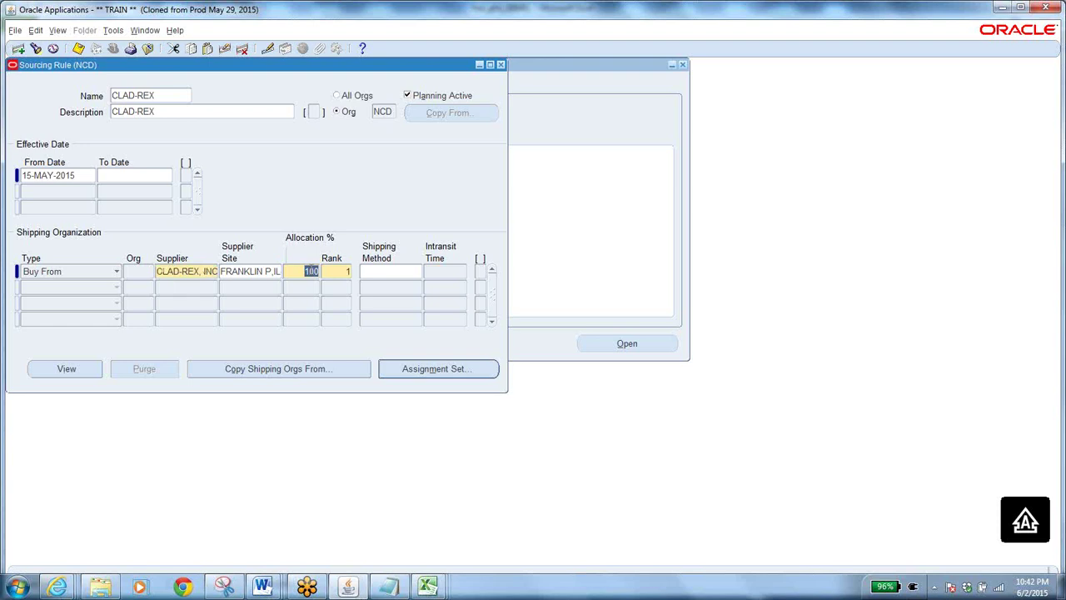
click(306, 271)
click(345, 272)
click(310, 272)
- Open the rule's assignment set and examine the assigned organizations, items and sourcing rules across its columns
click(444, 376)
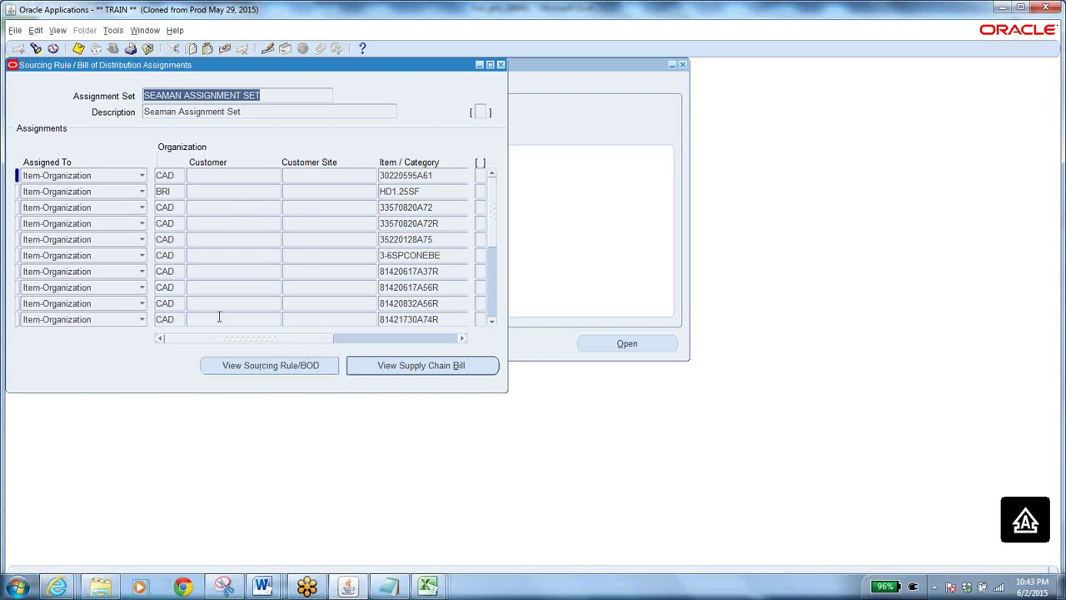
drag(319, 341, 506, 381)
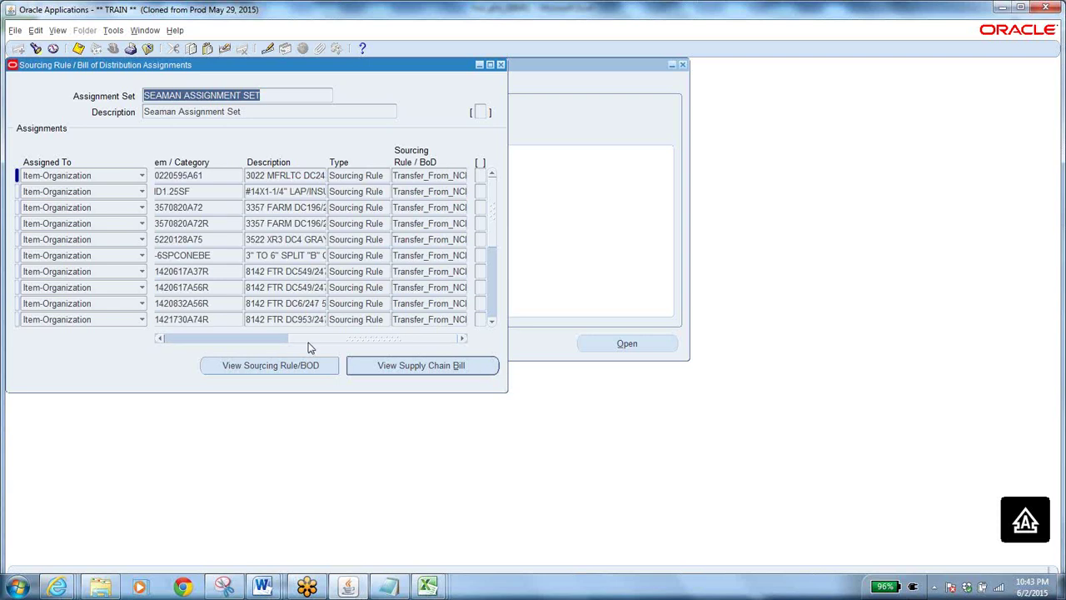
drag(310, 344, 63, 315)
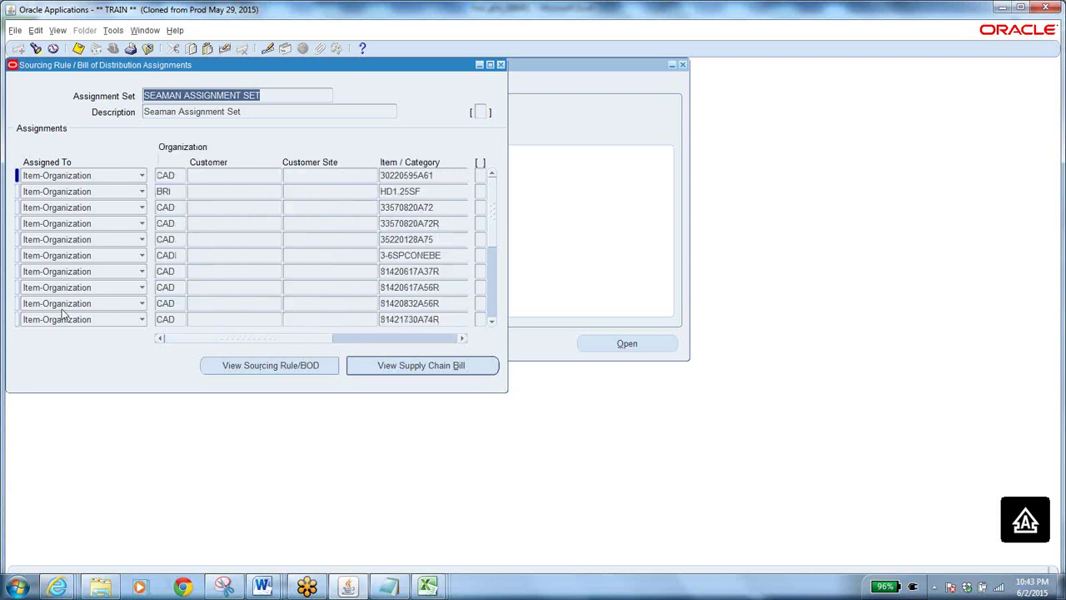
click(183, 175)
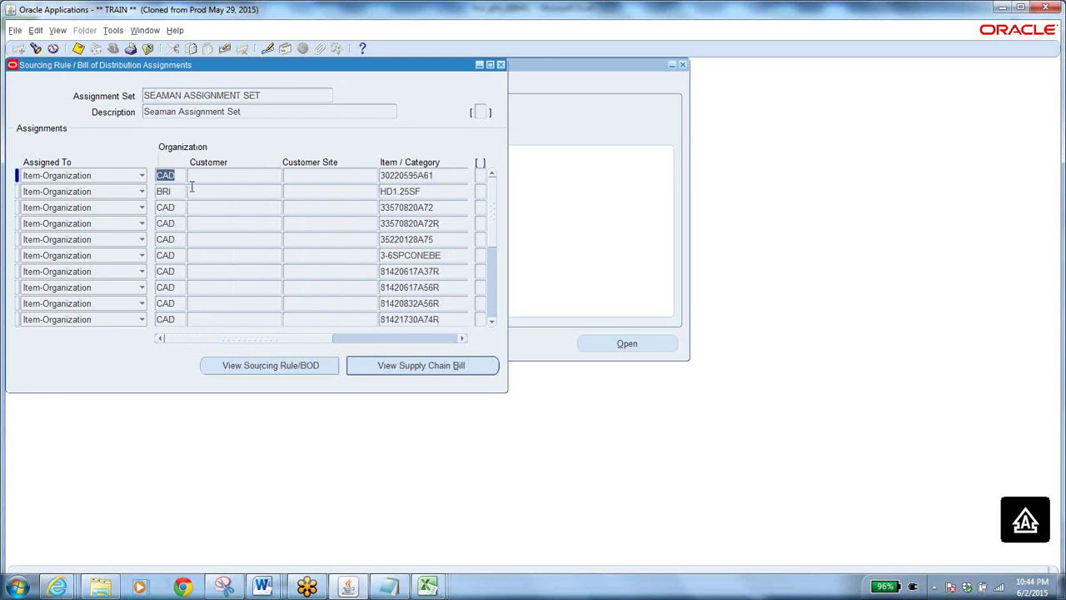
- View the sourcing rule behind the assignment of item 30220595A61 in CAD and return to the assignments
click(301, 369)
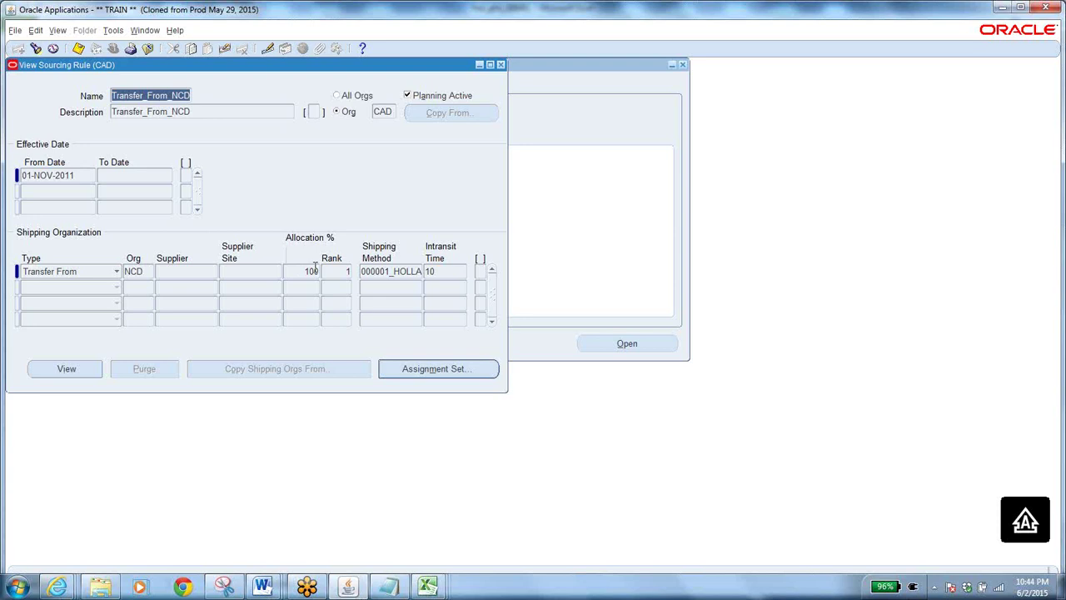
click(502, 64)
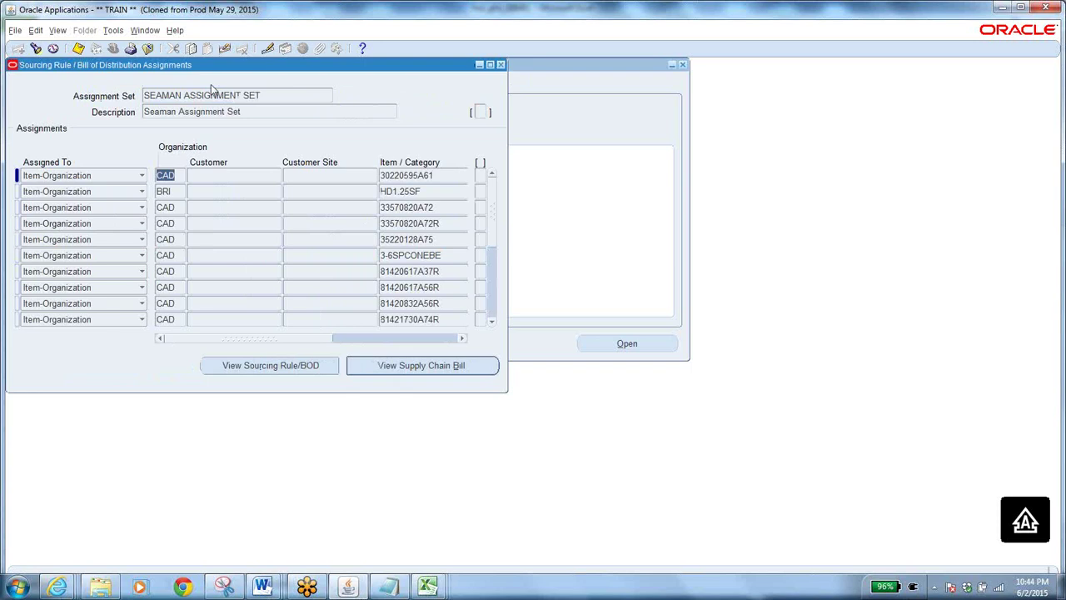
drag(258, 74, 517, 154)
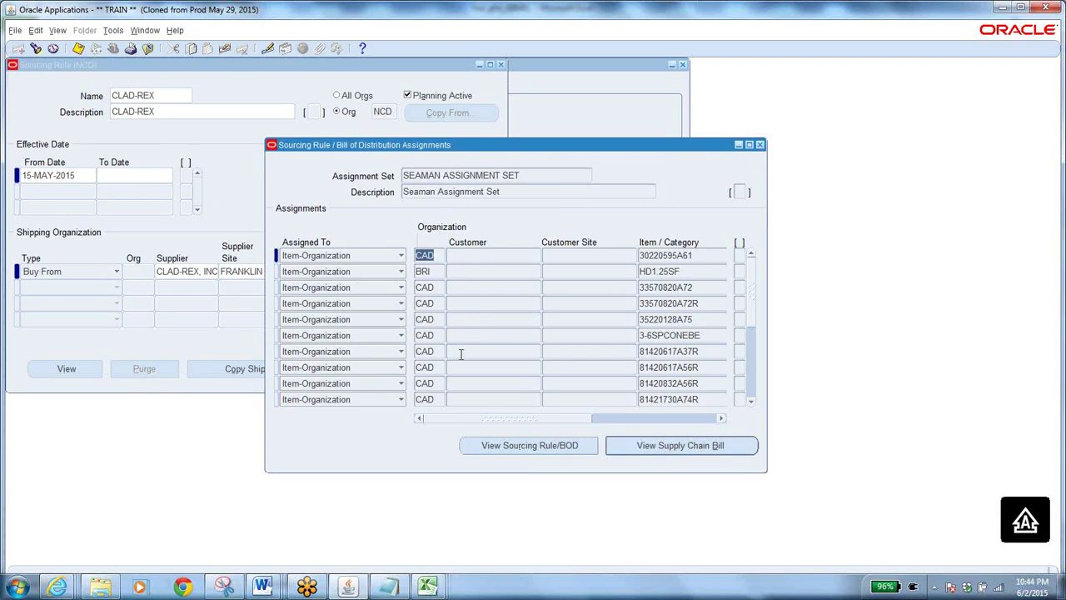
- View the empty Assign Sourcing Rules form and the empty Sourcing Rules form, returning to the Navigator after each
click(148, 49)
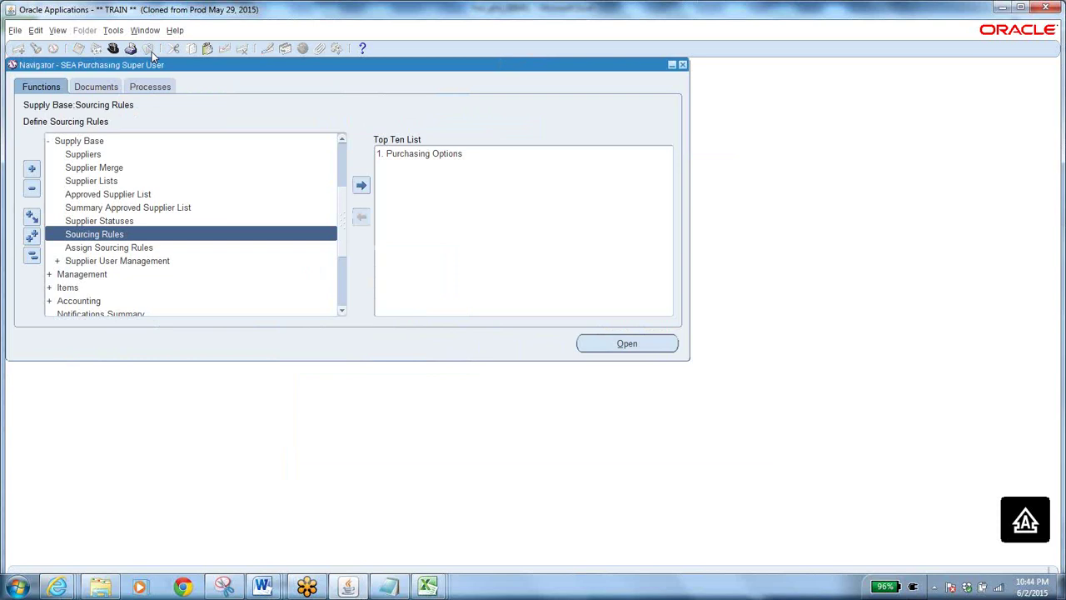
click(132, 250)
double_click(131, 249)
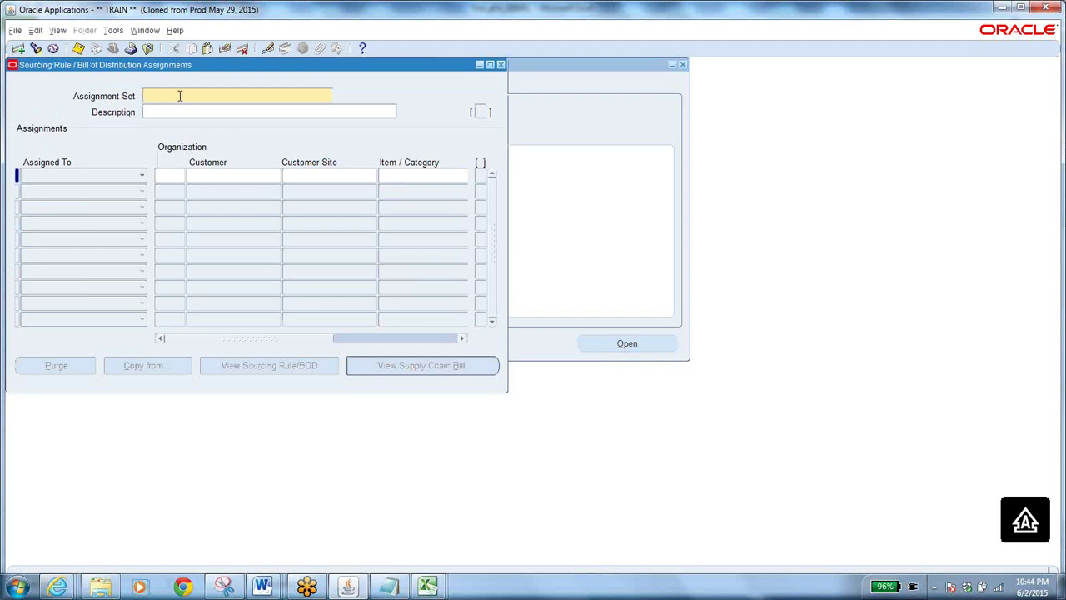
click(148, 49)
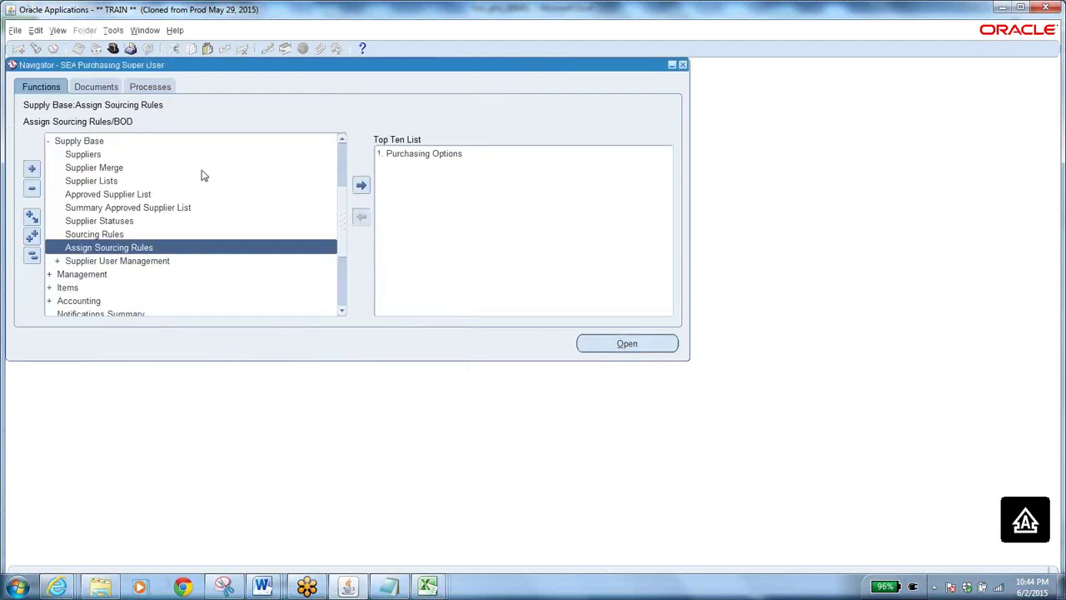
double_click(109, 236)
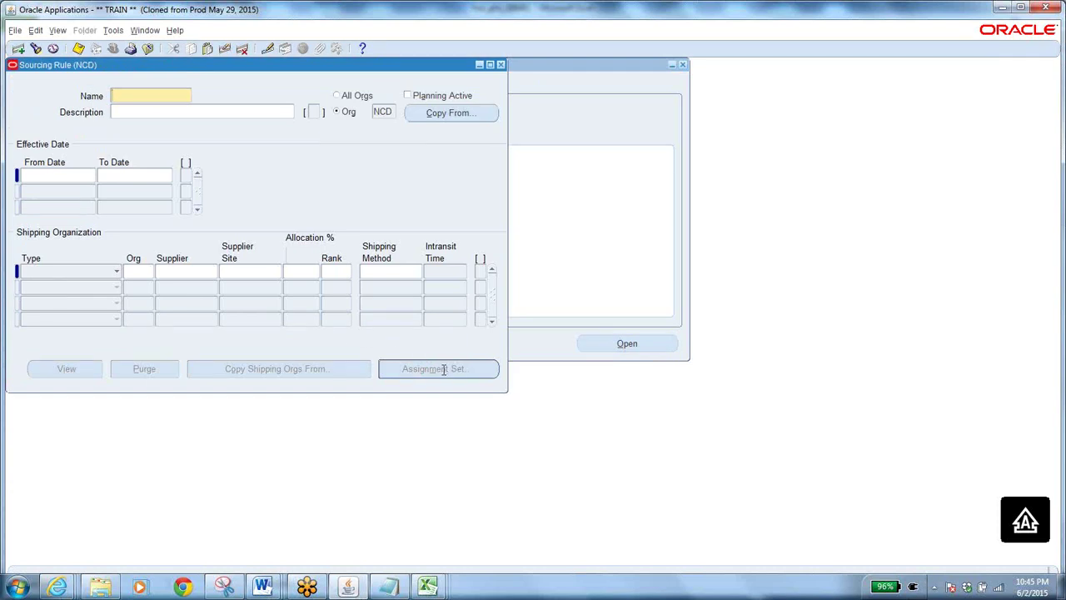
click(149, 50)
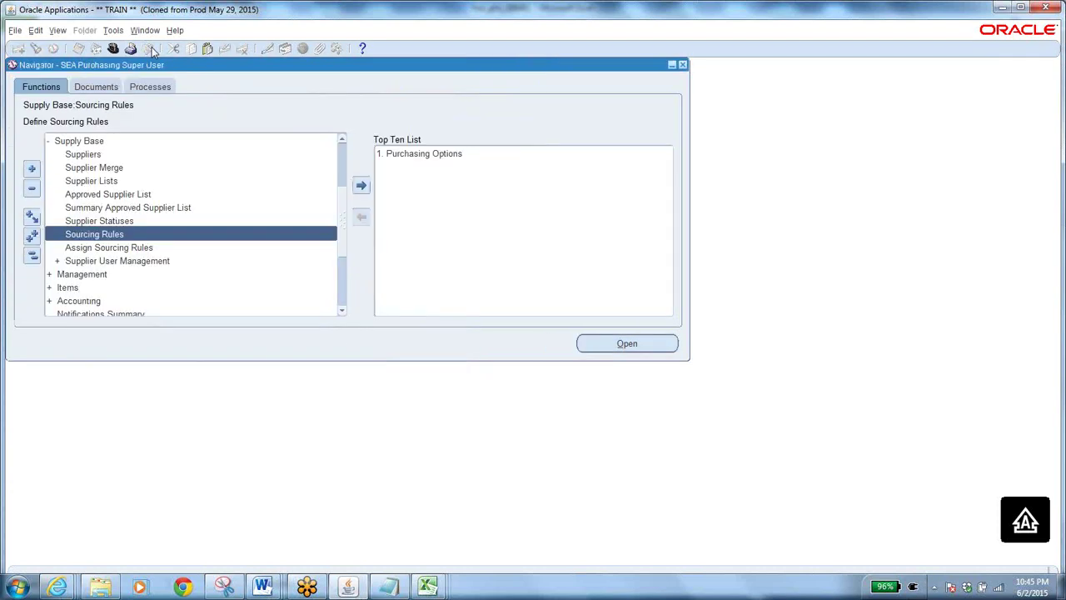